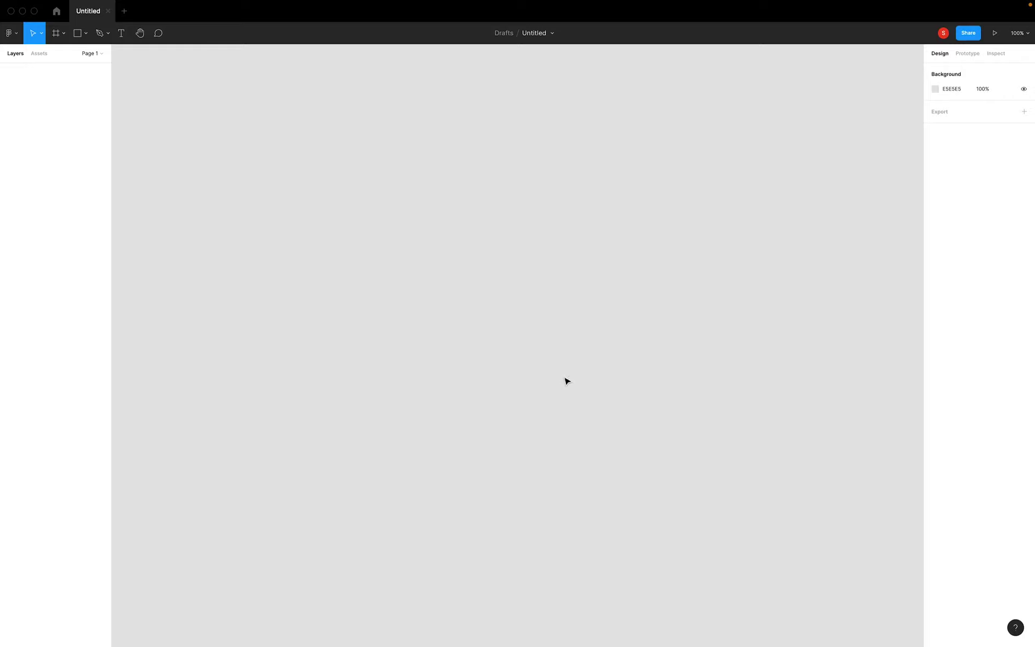
Browse the frame presets and create a 1920×1080 Presentation 'Slide 16:9' frame.
click(59, 33)
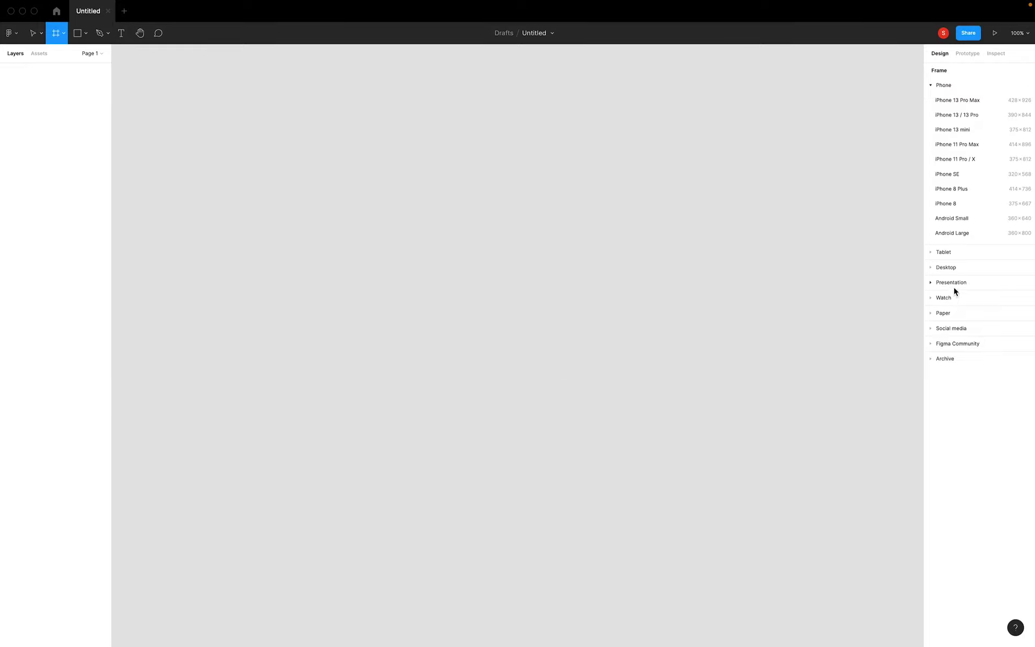
click(957, 268)
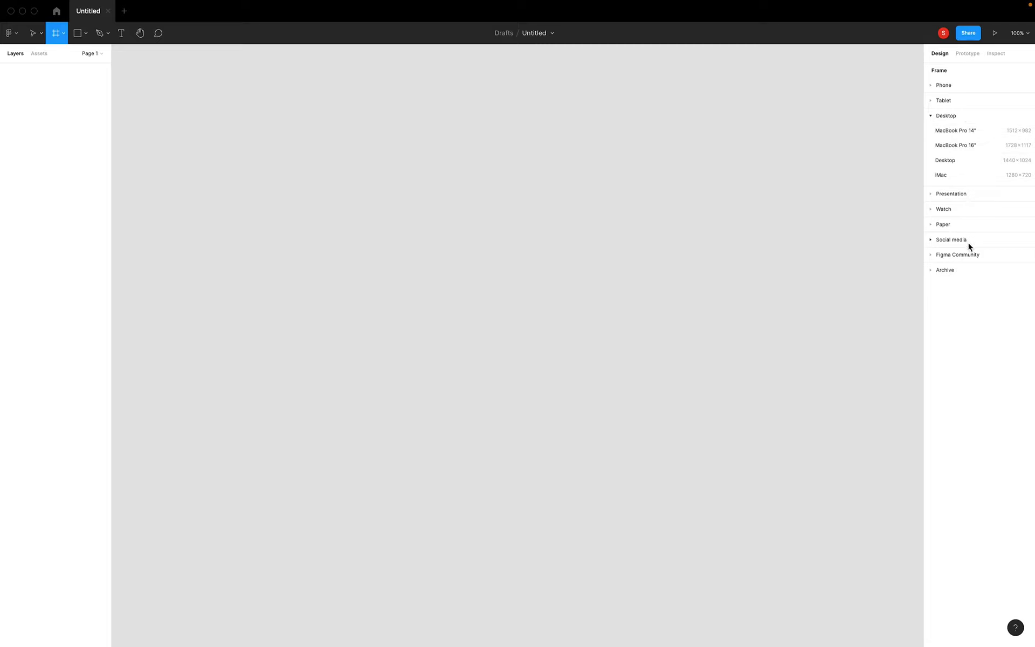
click(966, 266)
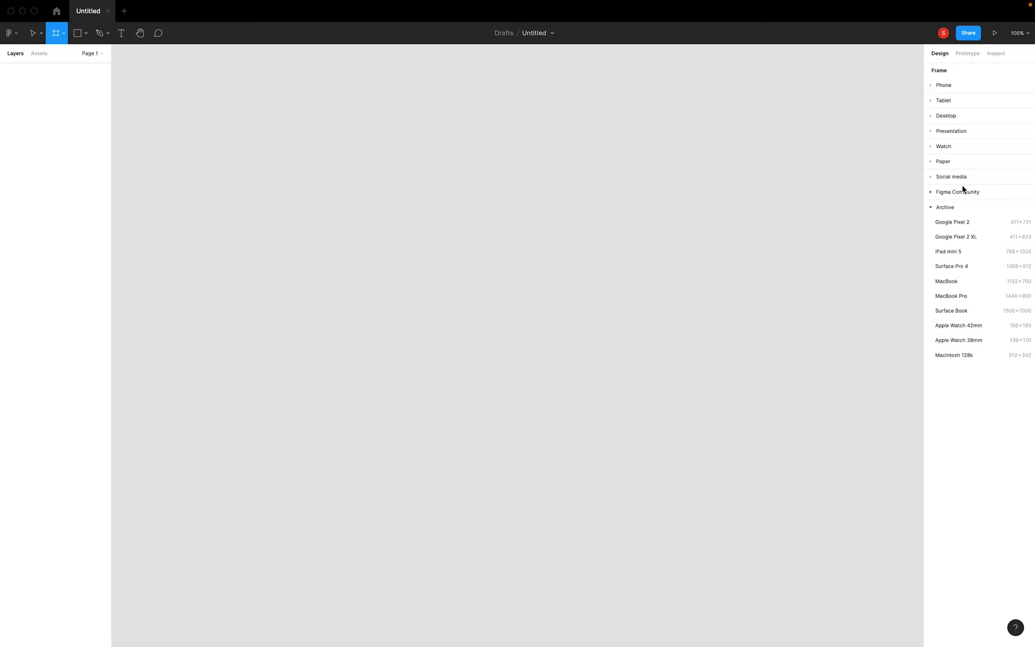
click(958, 135)
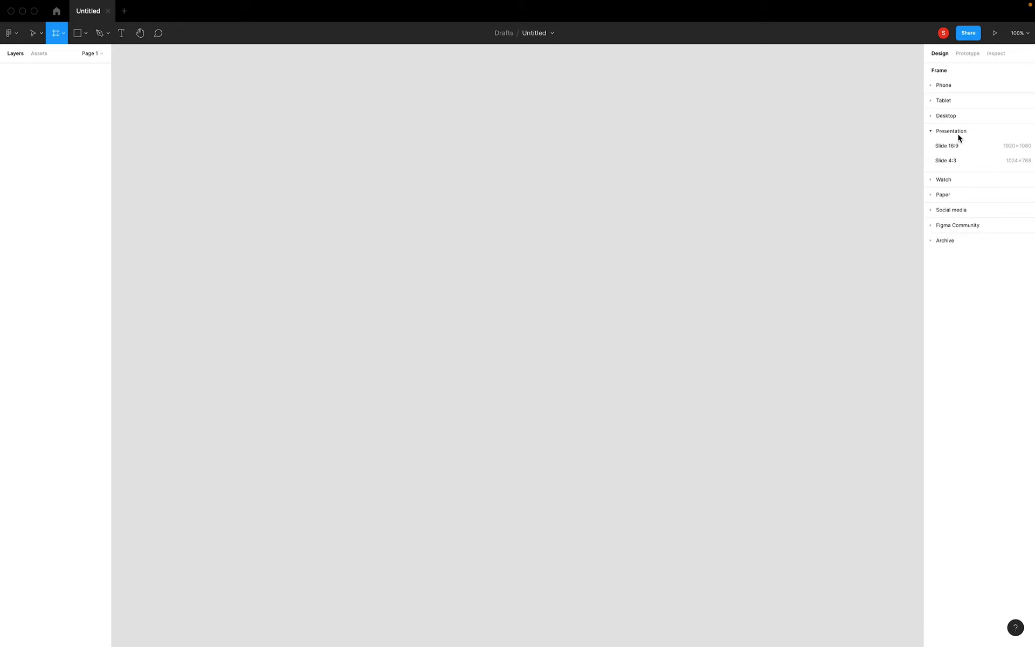
click(960, 118)
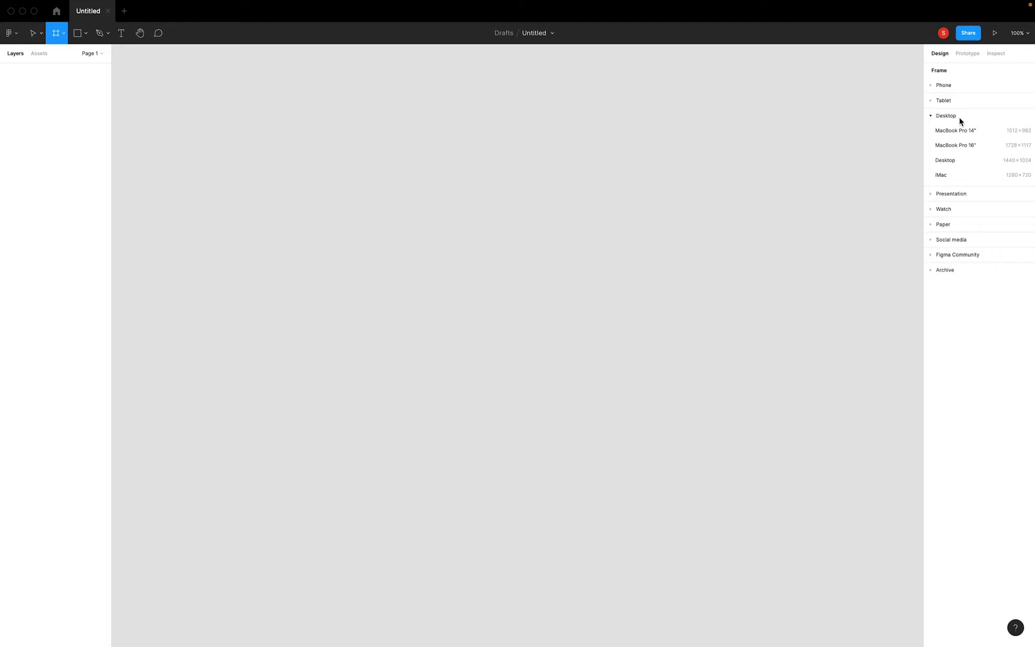
click(965, 273)
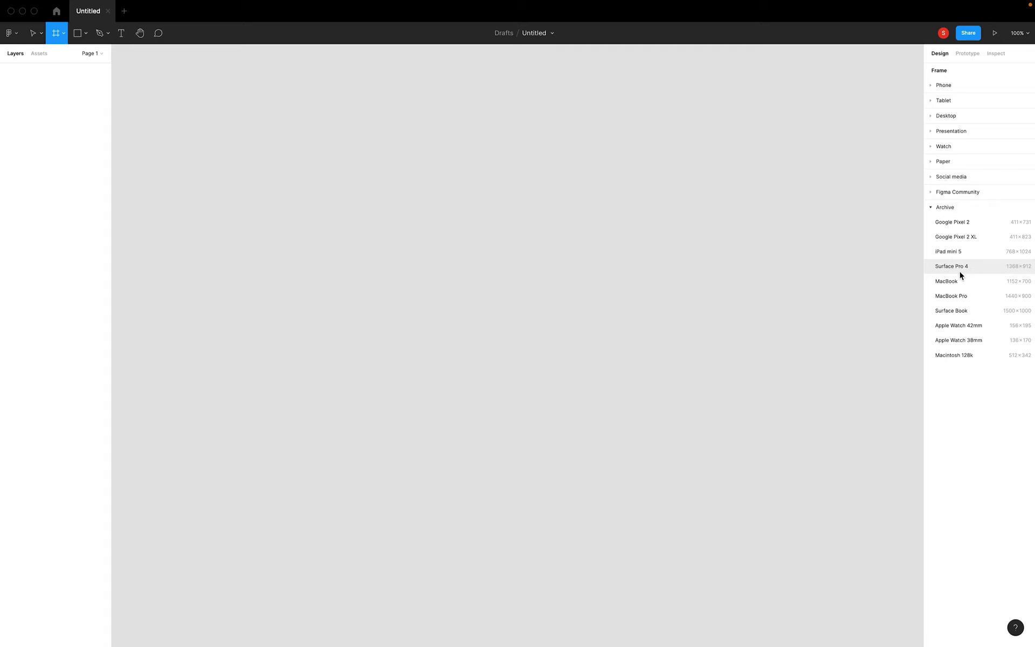
click(969, 162)
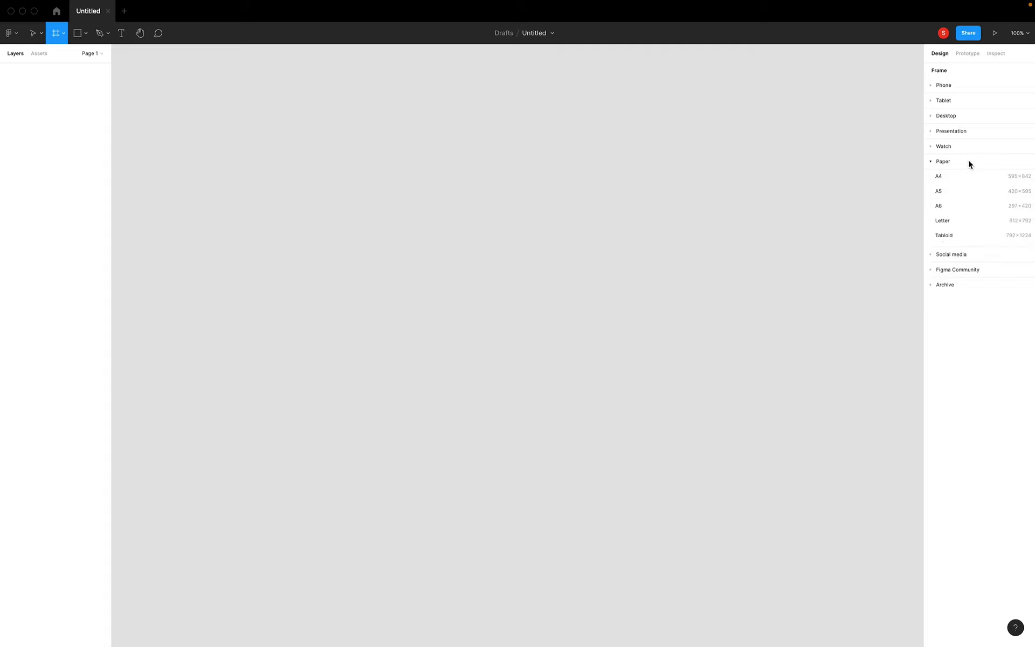
click(968, 132)
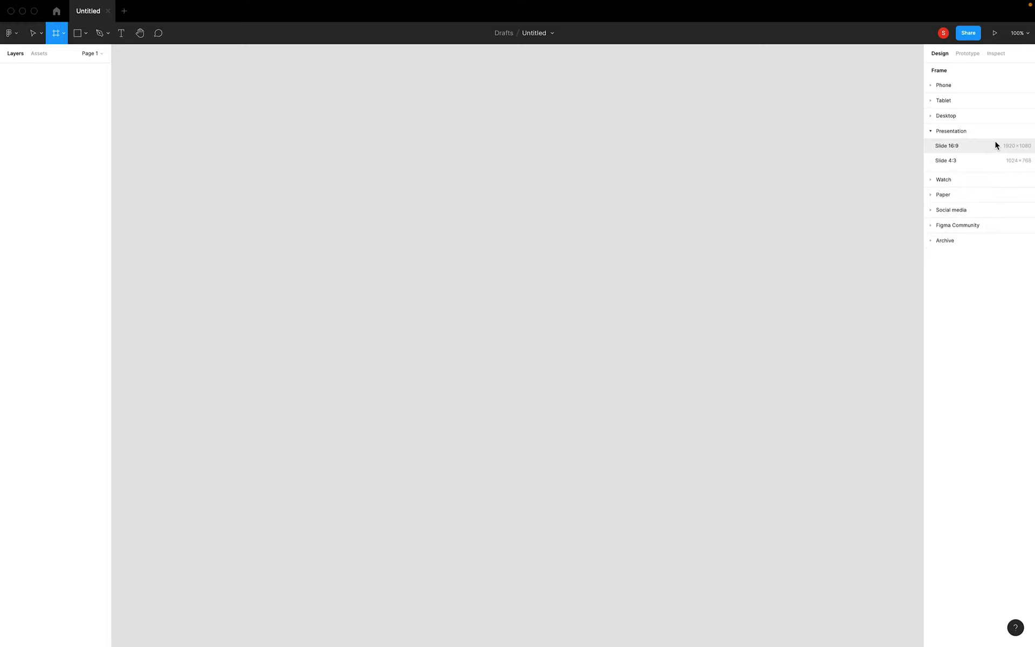
click(995, 145)
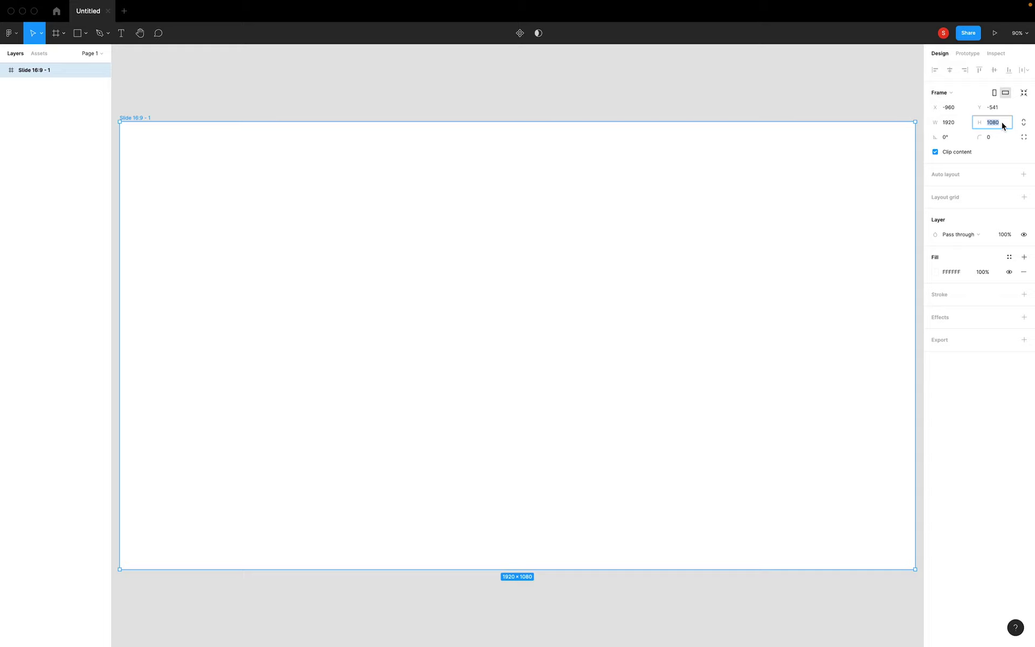
Deselect the slide frame, adjust the zoom and turn on rulers with Shift+R.
key(Right)
scroll(527, 87, down, 5)
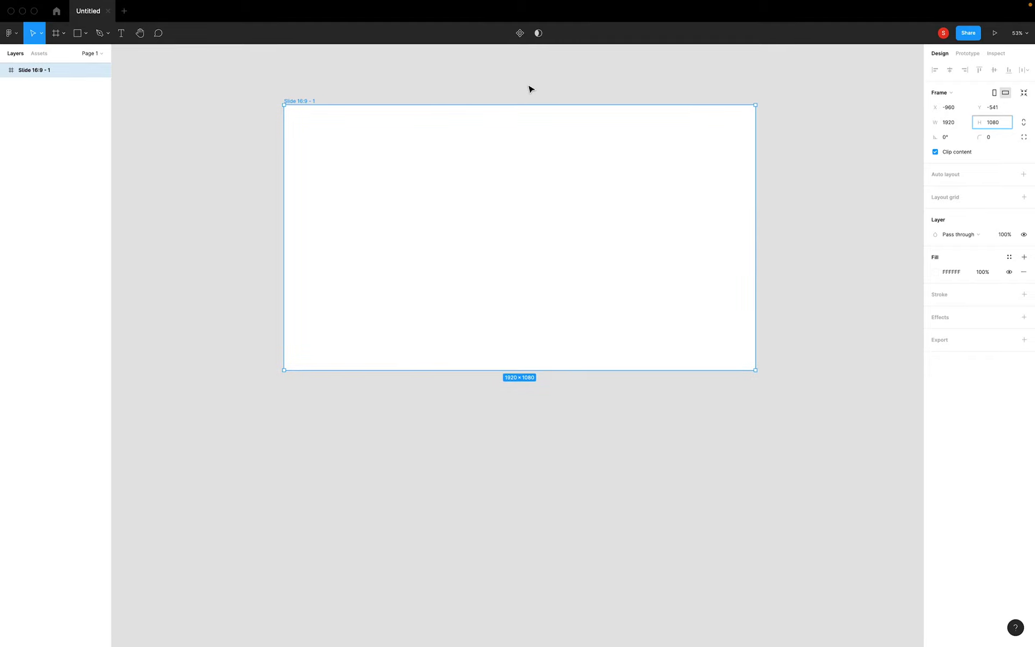
click(819, 210)
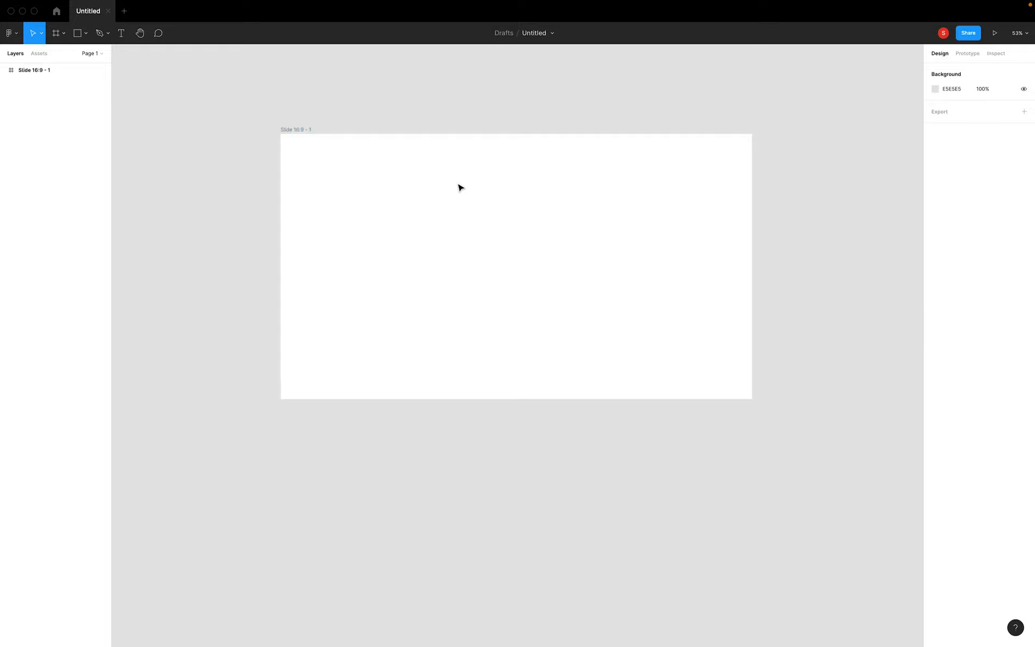
scroll(459, 187, up, 2)
scroll(460, 187, up, 5)
scroll(459, 187, down, 3)
scroll(460, 187, down, 2)
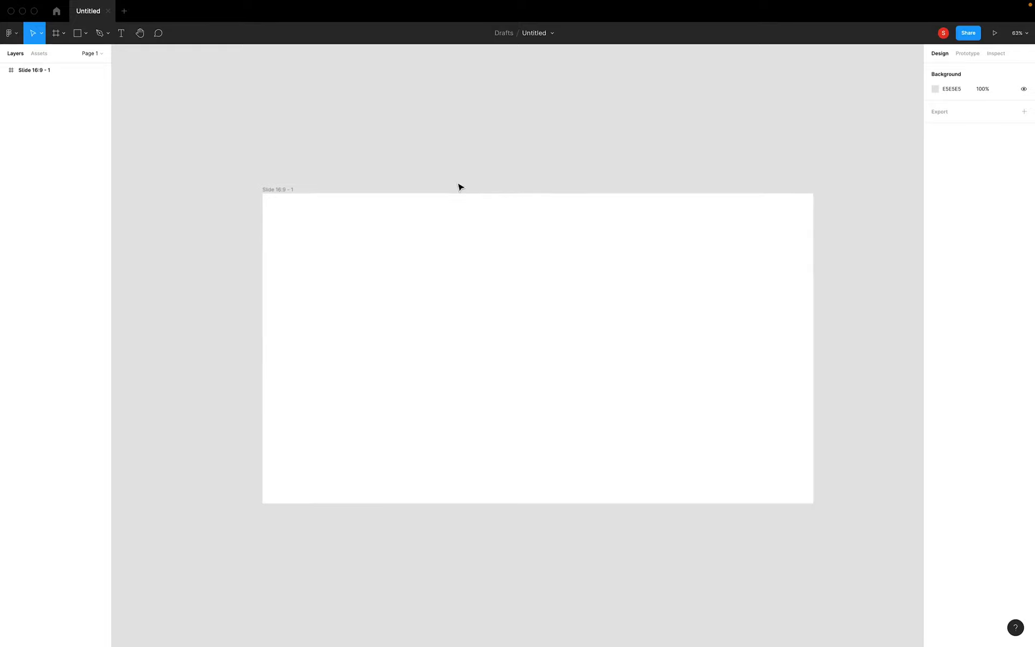
scroll(460, 187, down, 1)
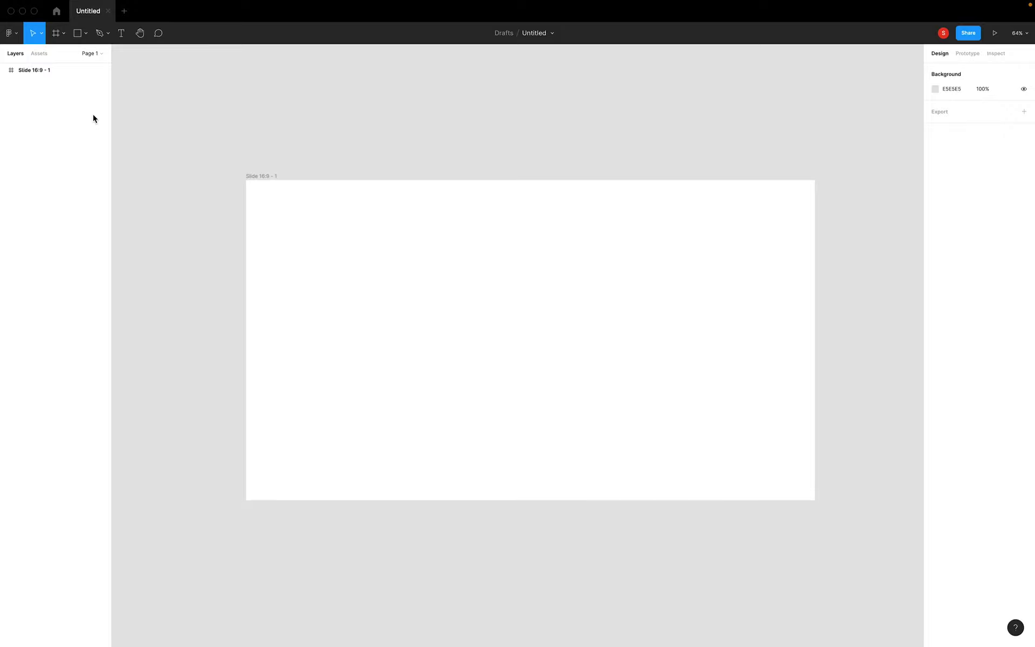
key(shift+r)
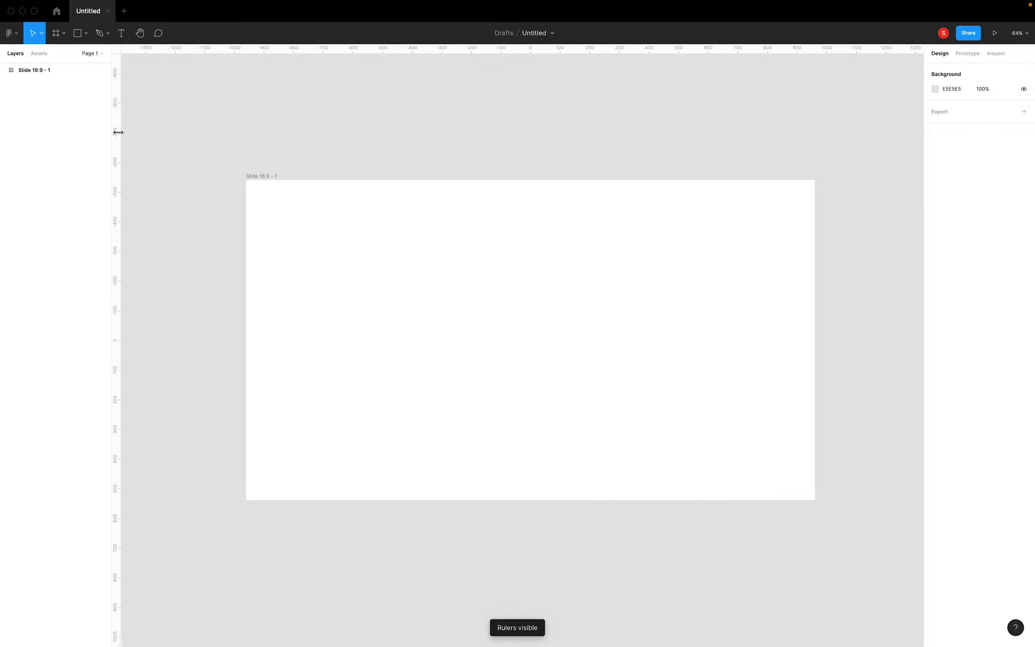
Add a vertical guide on the slide's left and draw a rectangle at its top-left corner.
drag(117, 164, 305, 176)
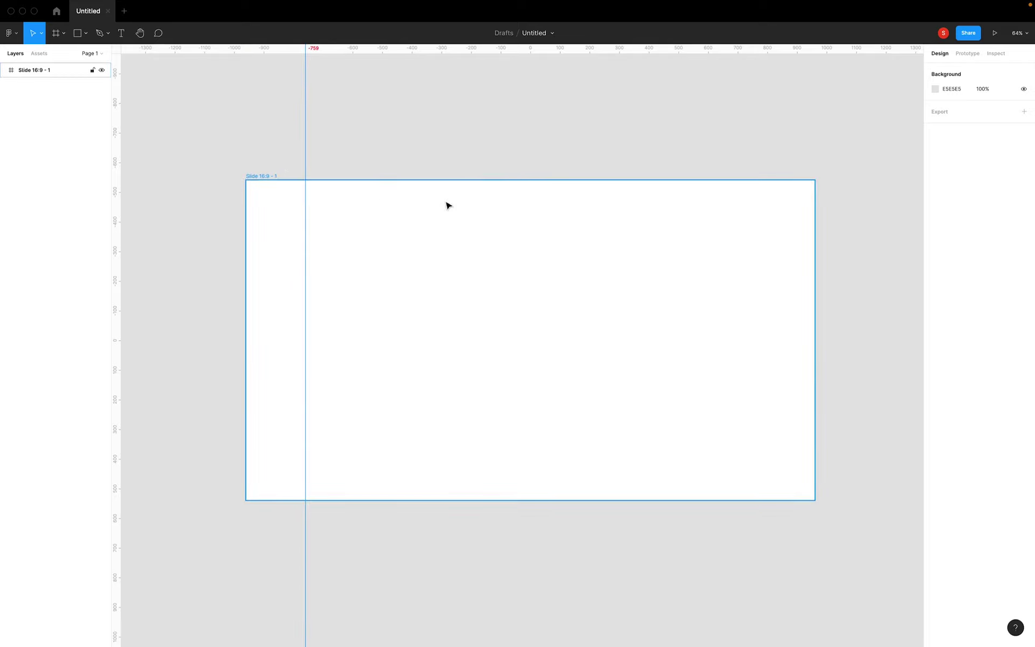
click(85, 33)
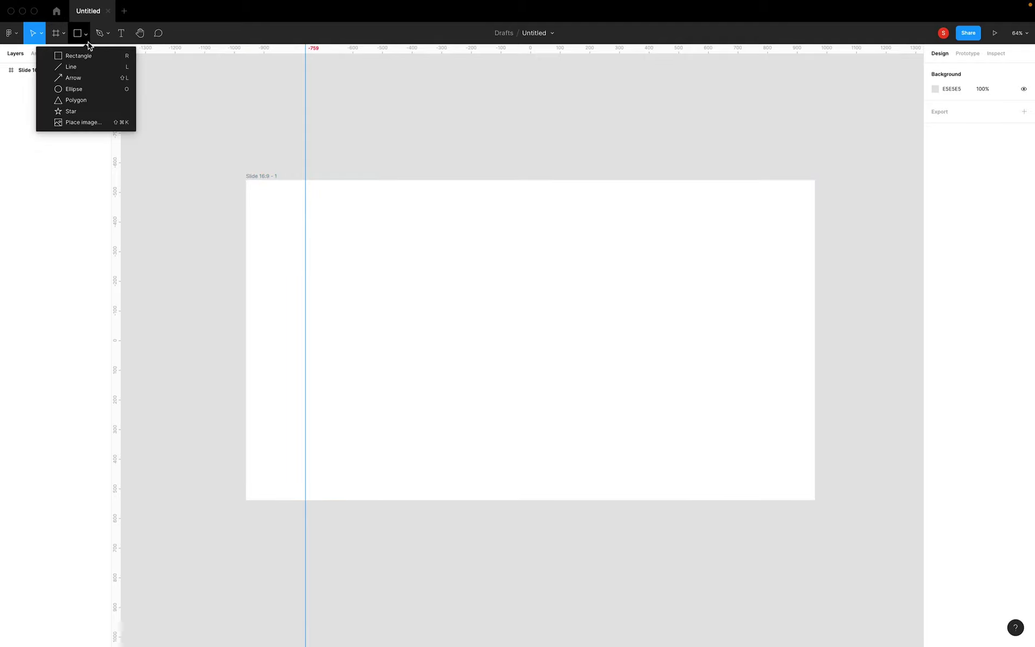
click(88, 55)
mouse_move(246, 236)
mouse_down()
mouse_move(283, 261)
mouse_move(305, 297)
mouse_up()
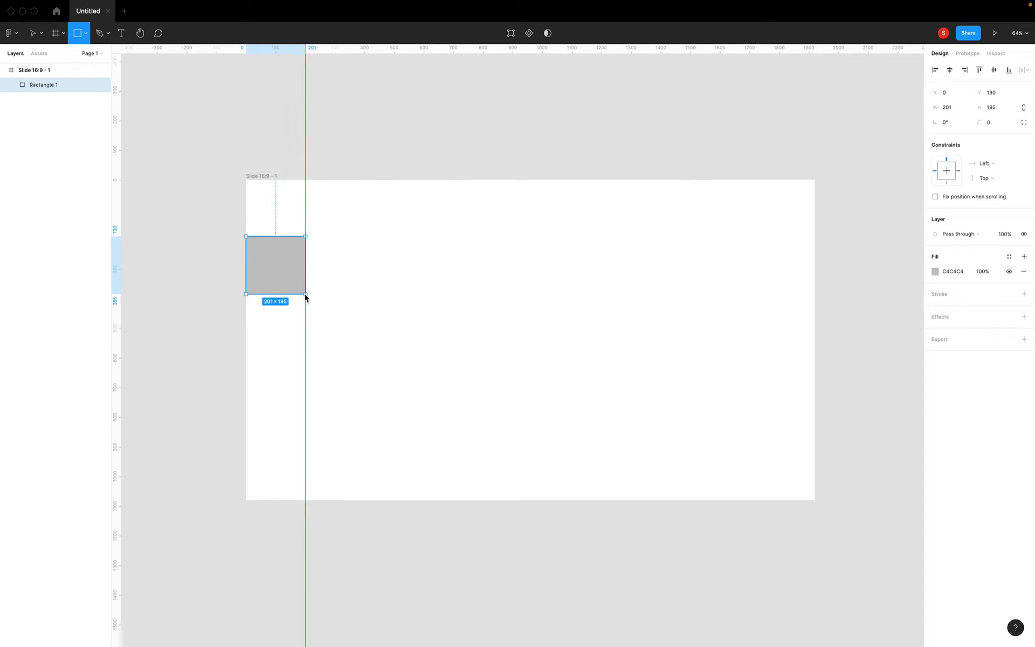
drag(306, 298, 304, 294)
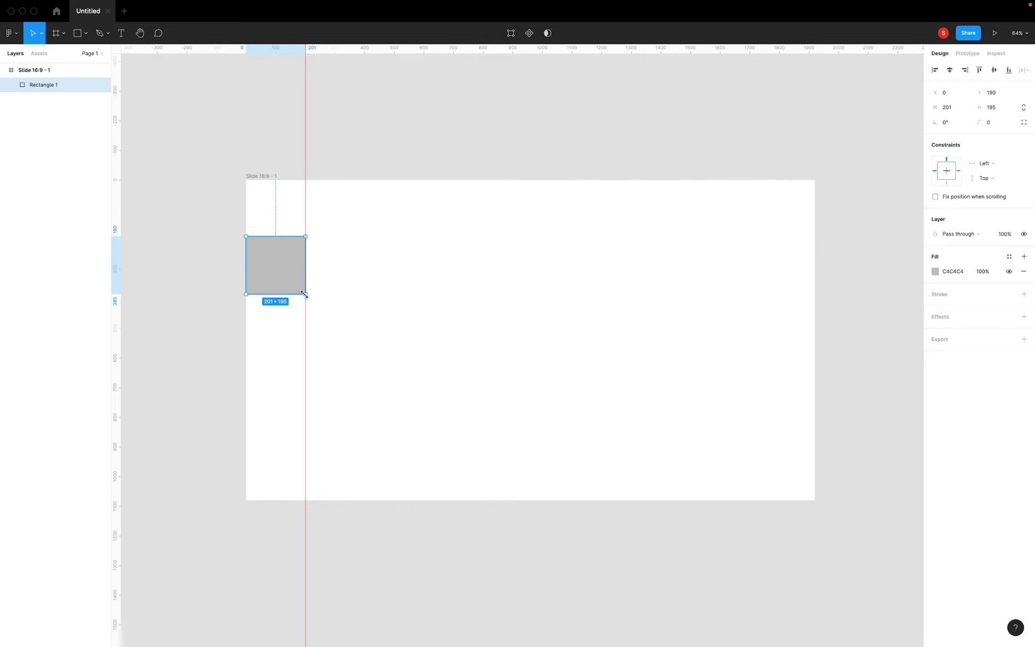
Set the rectangle's width to 200 px.
mouse_move(275, 264)
click(959, 112)
text(20)
key(Return)
click(354, 199)
click(290, 263)
click(356, 145)
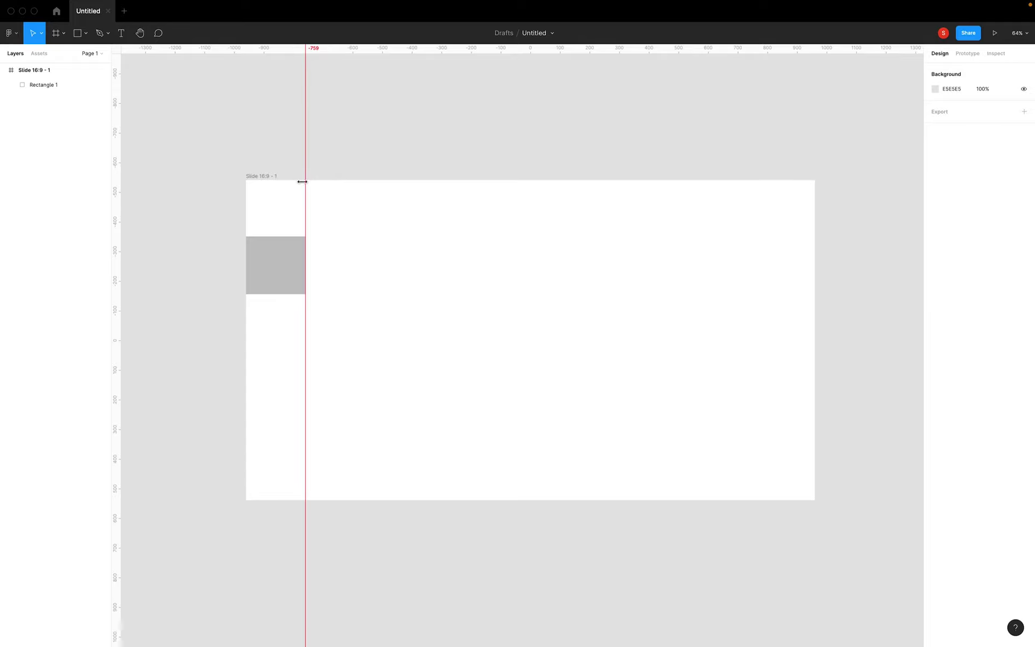
click(293, 255)
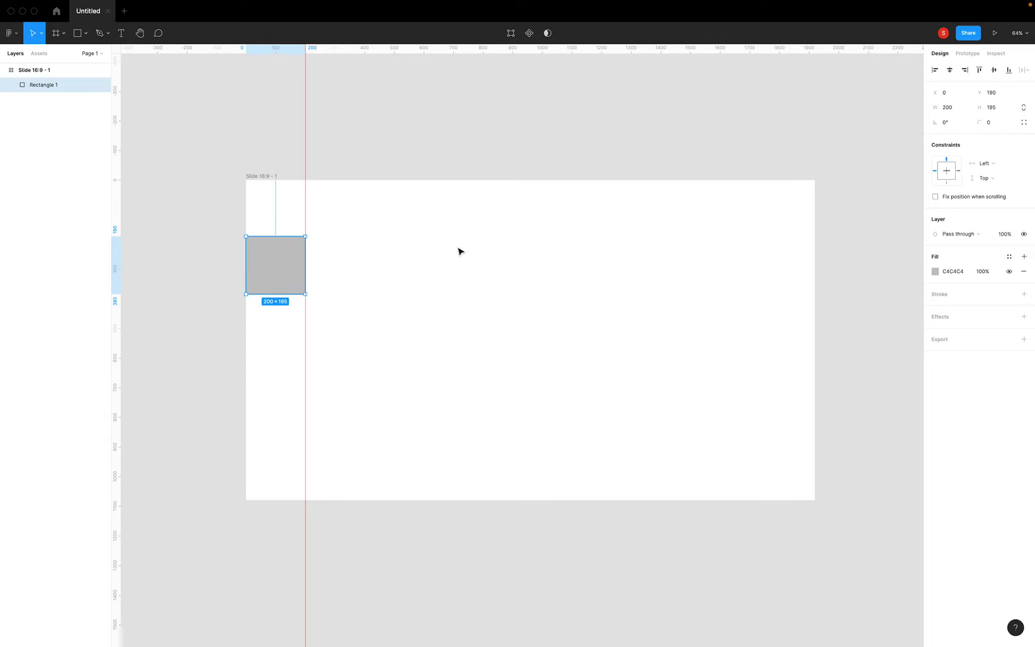
click(339, 228)
click(271, 263)
Right-align the rectangle and place a vertical guide along its left edge.
click(965, 78)
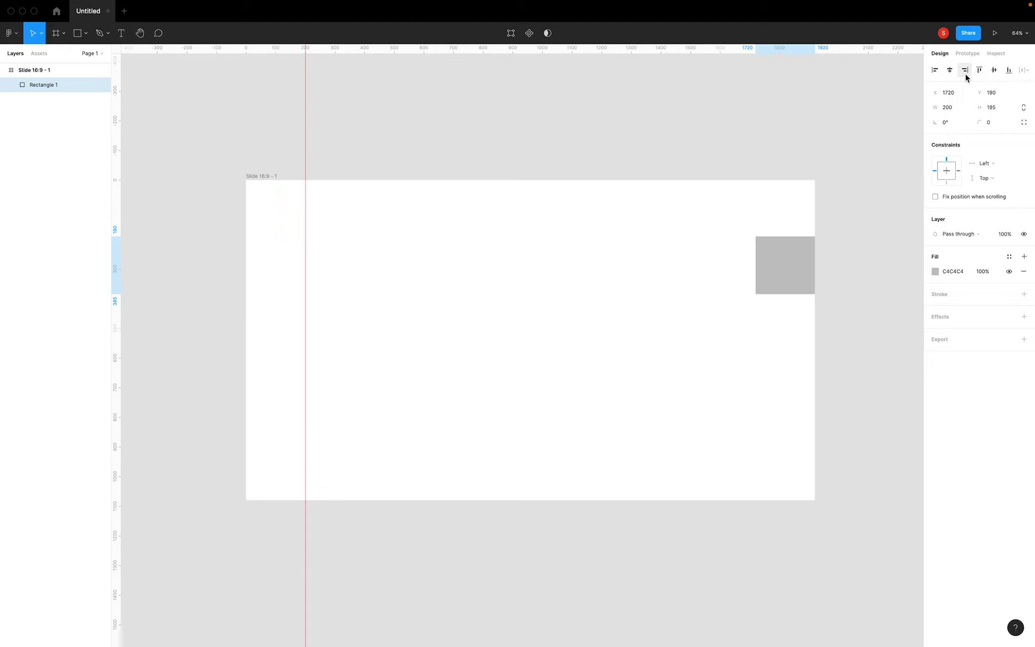
drag(117, 278, 755, 290)
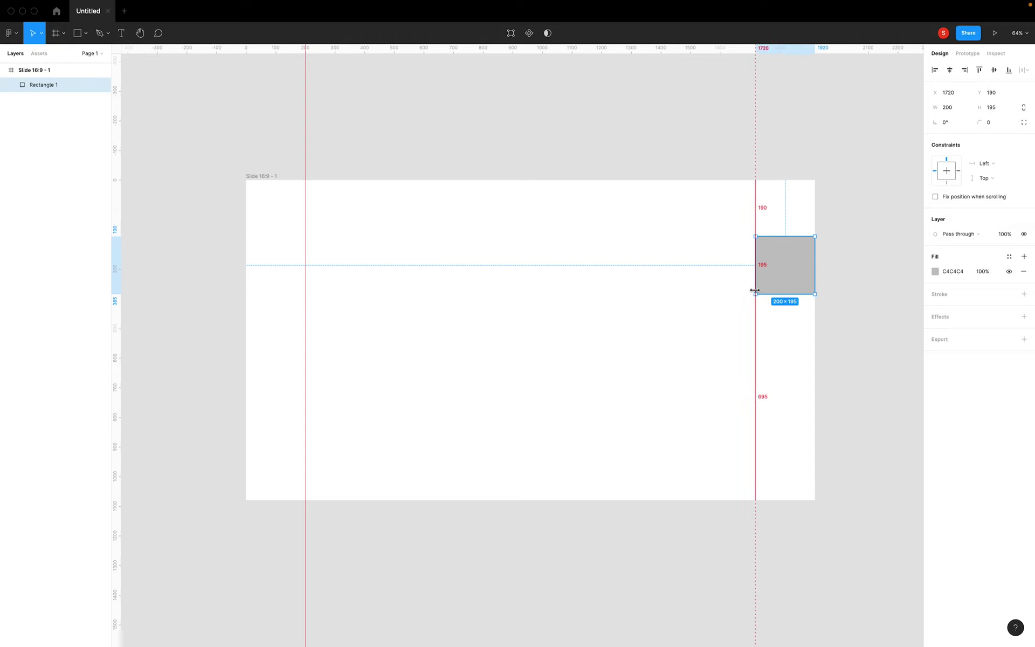
click(843, 301)
click(800, 264)
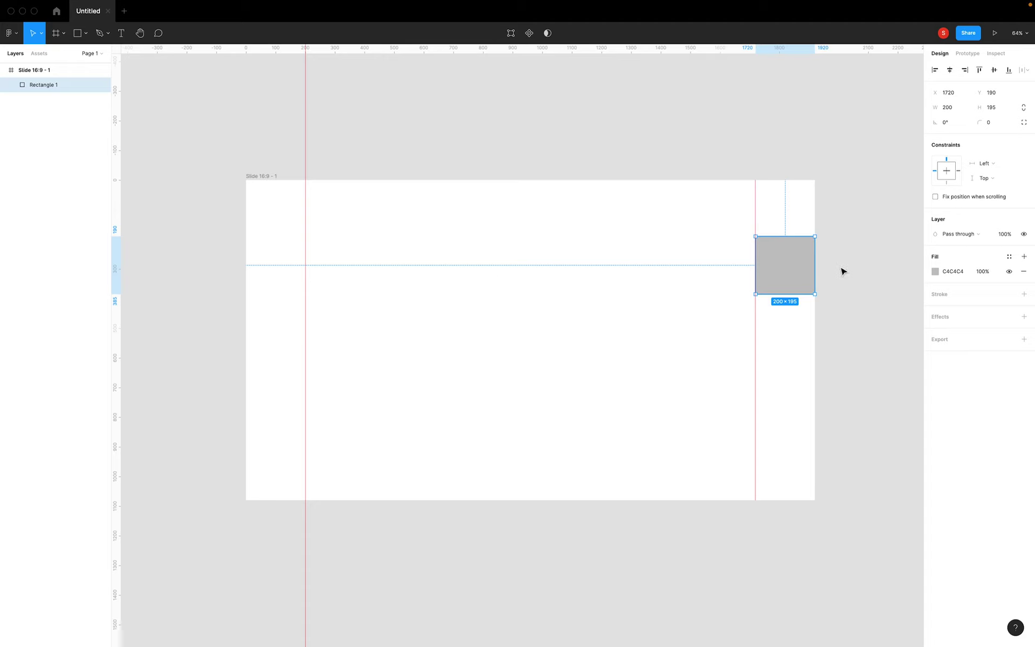
Left-align the rectangle, reset the left guide at its right edge, then delete the rectangle.
click(935, 70)
drag(305, 150, 102, 162)
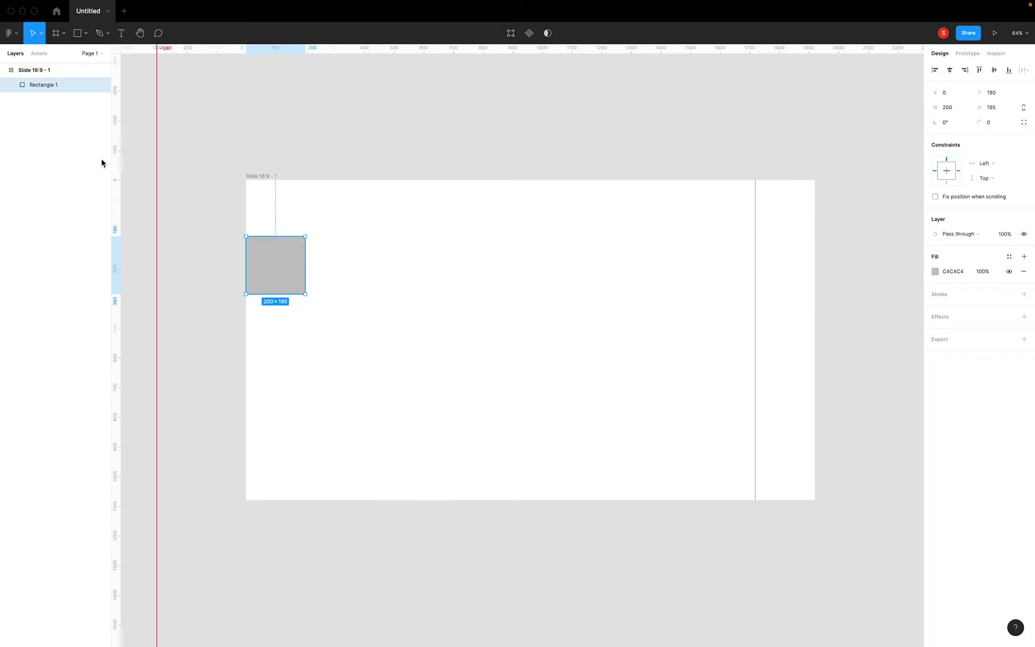
click(319, 248)
click(274, 264)
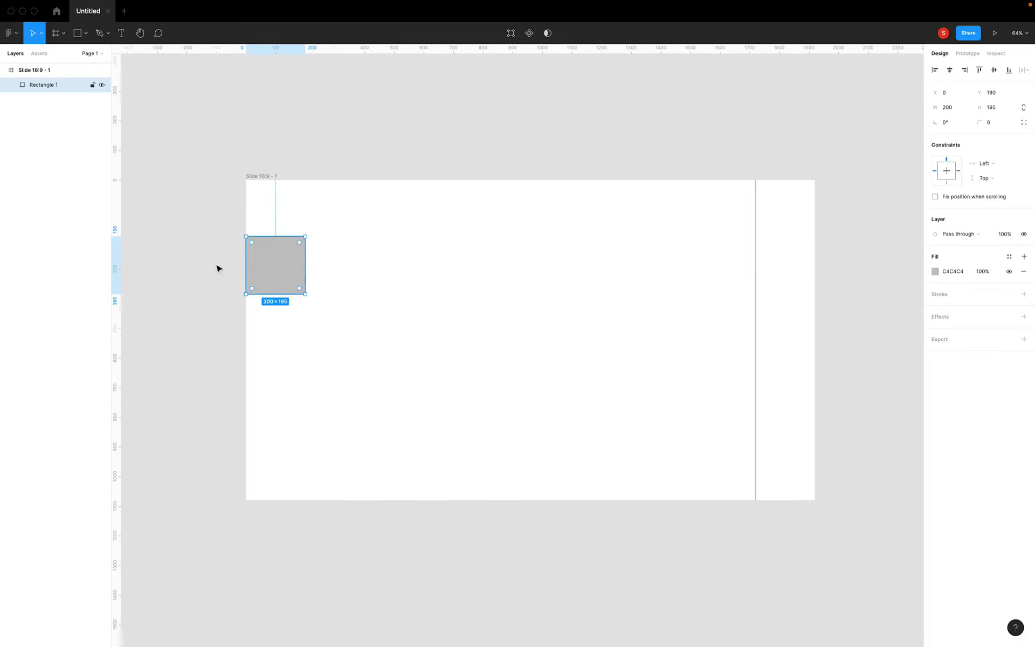
drag(115, 269, 302, 277)
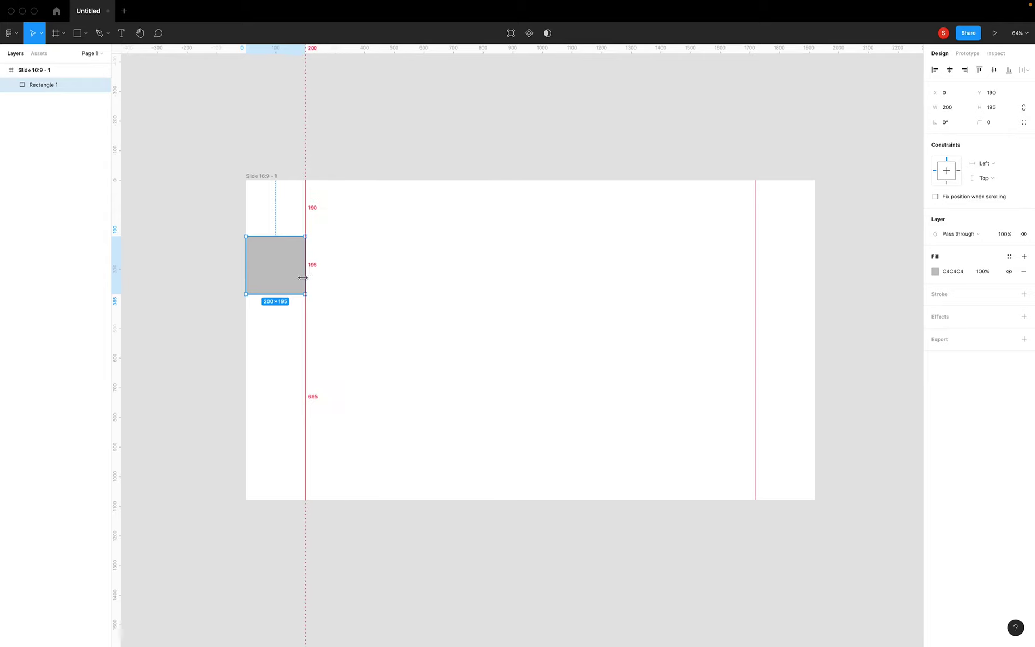
click(644, 133)
click(292, 279)
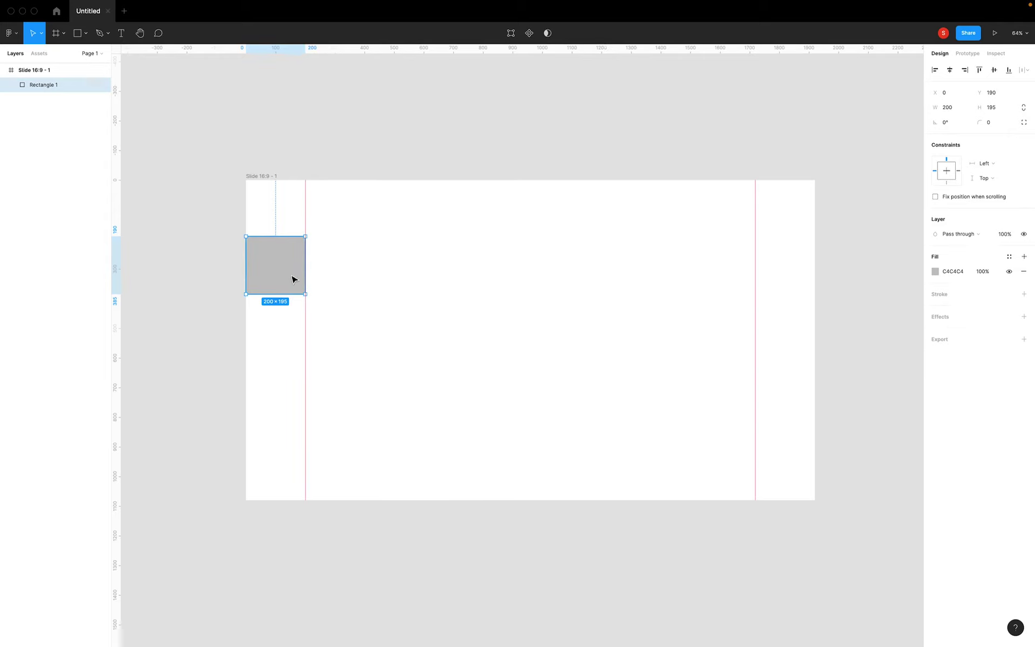
key(Delete)
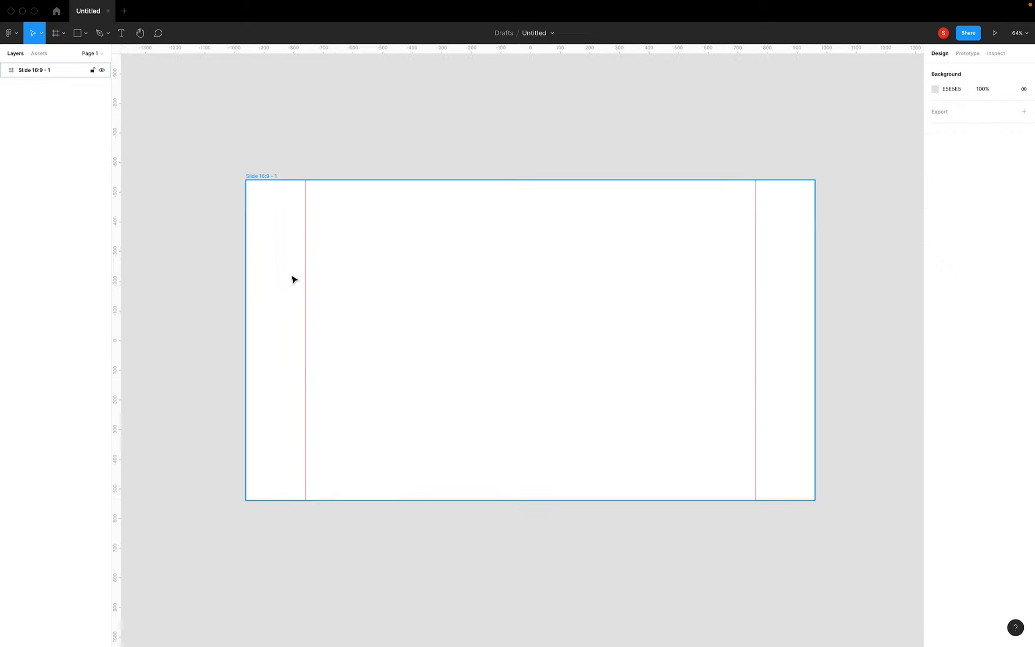
click(584, 305)
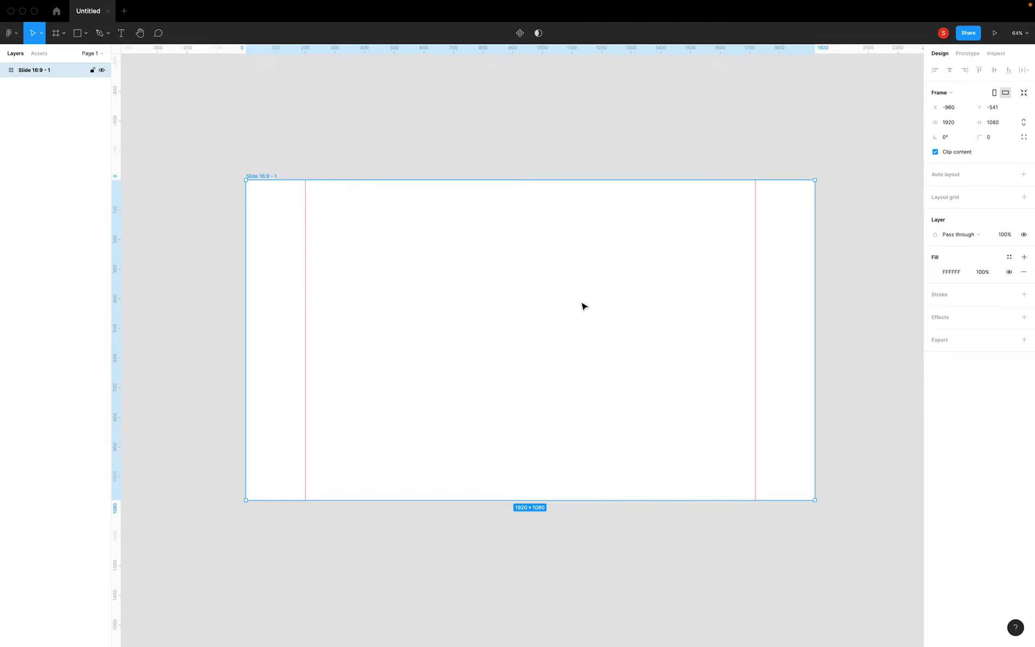
Draw a wide rectangle with 100 px height and align it to the slide's top.
click(85, 34)
click(89, 56)
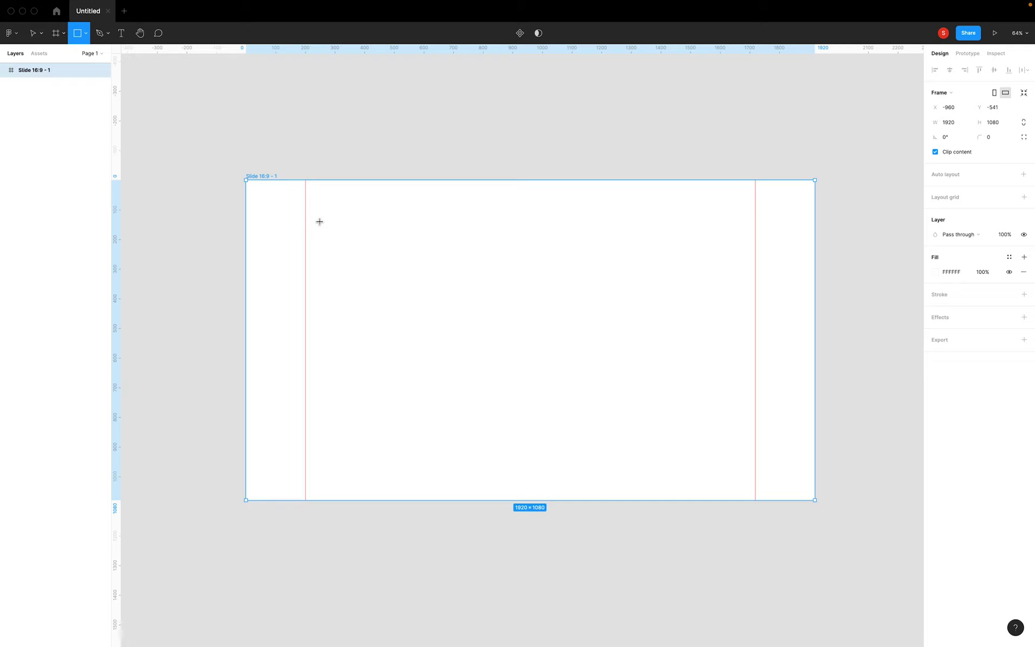
drag(365, 219, 564, 278)
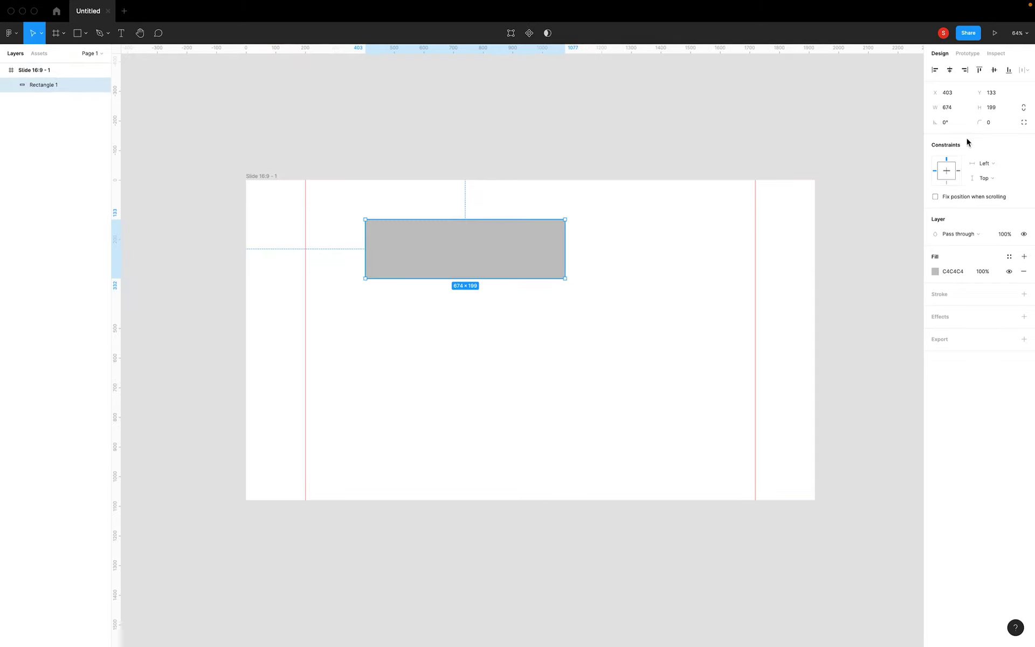
click(995, 114)
text(10)
key(Return)
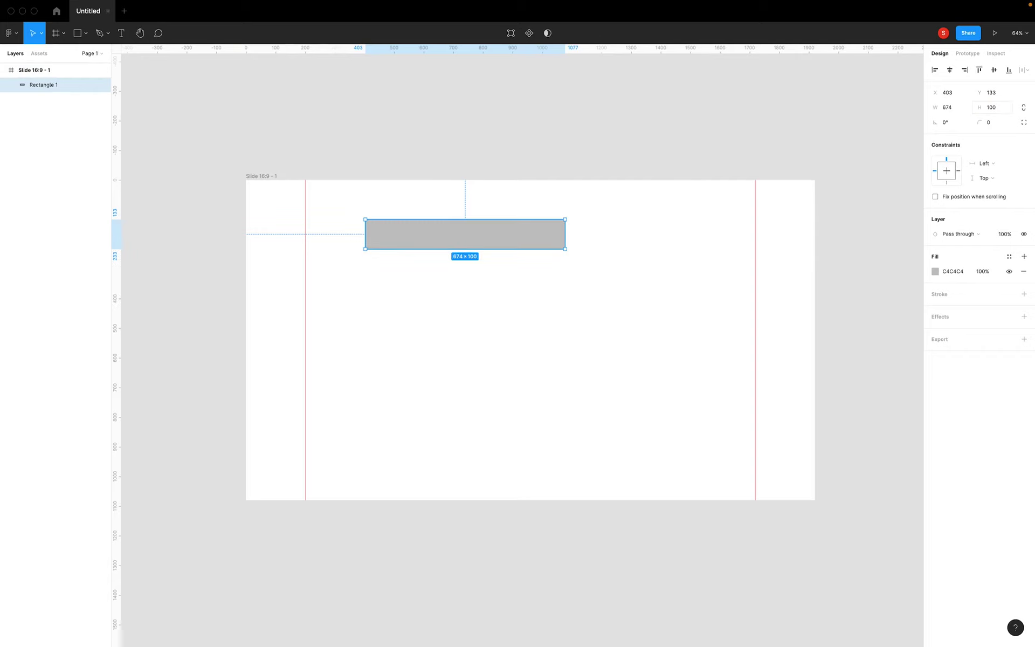
click(979, 70)
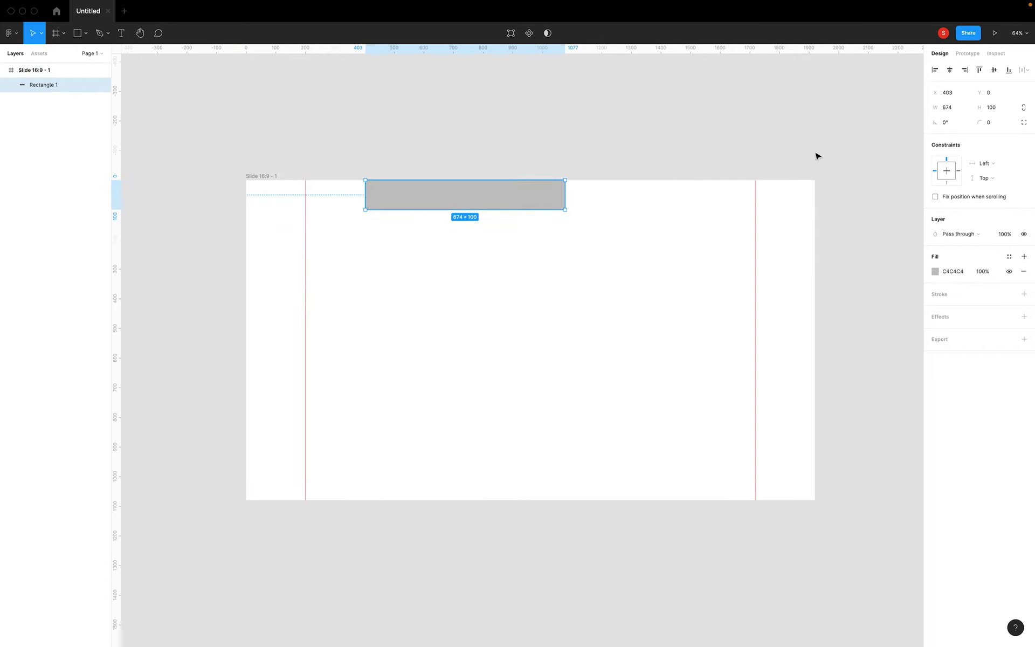
Set the bar's height to 120, add a horizontal guide at its bottom, and delete it.
click(992, 108)
text(12)
text(0)
key(Return)
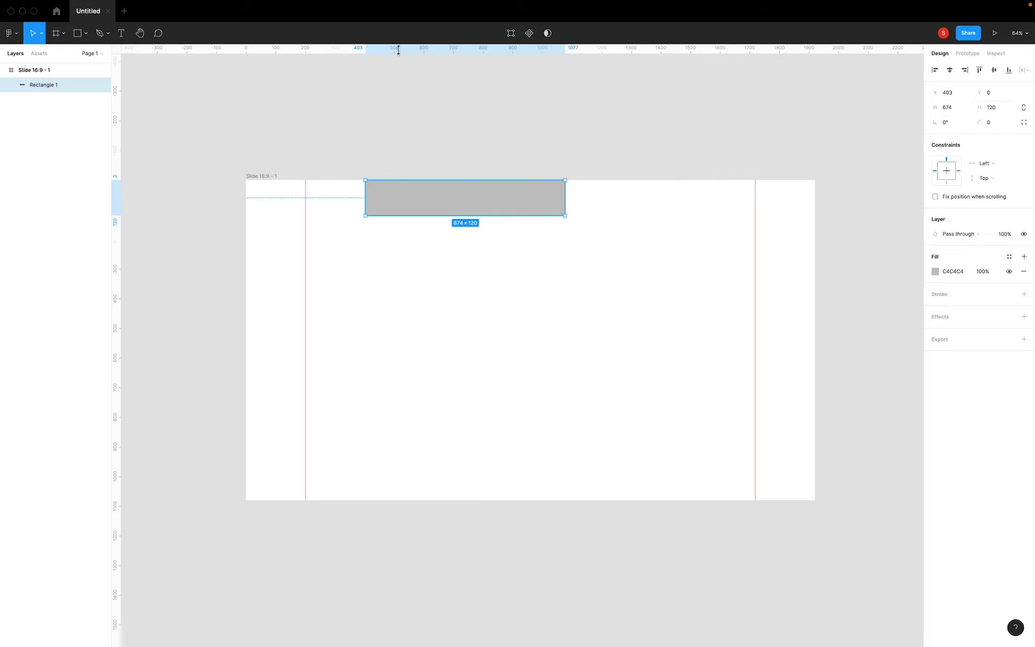
drag(415, 48, 426, 215)
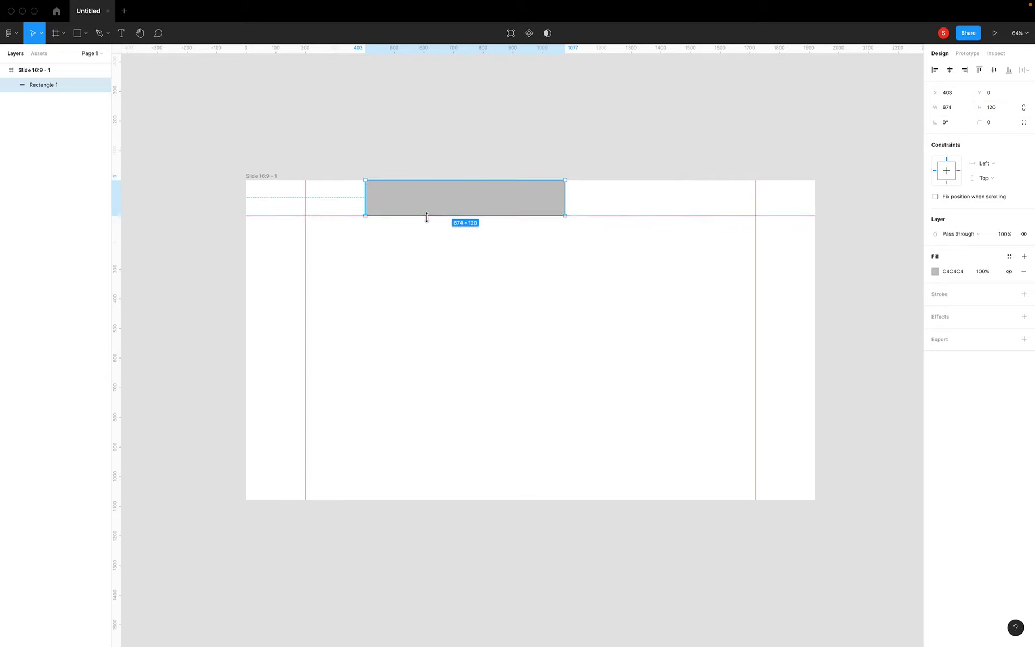
click(507, 208)
key(Delete)
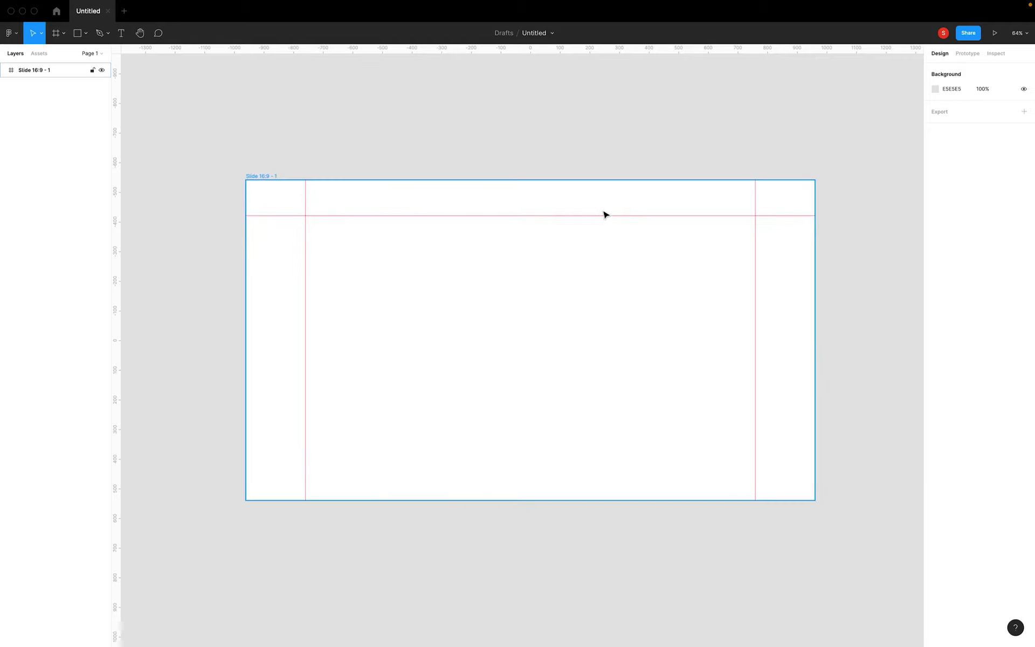
Draw a straight divider line along the header guide between the two side guides.
click(86, 33)
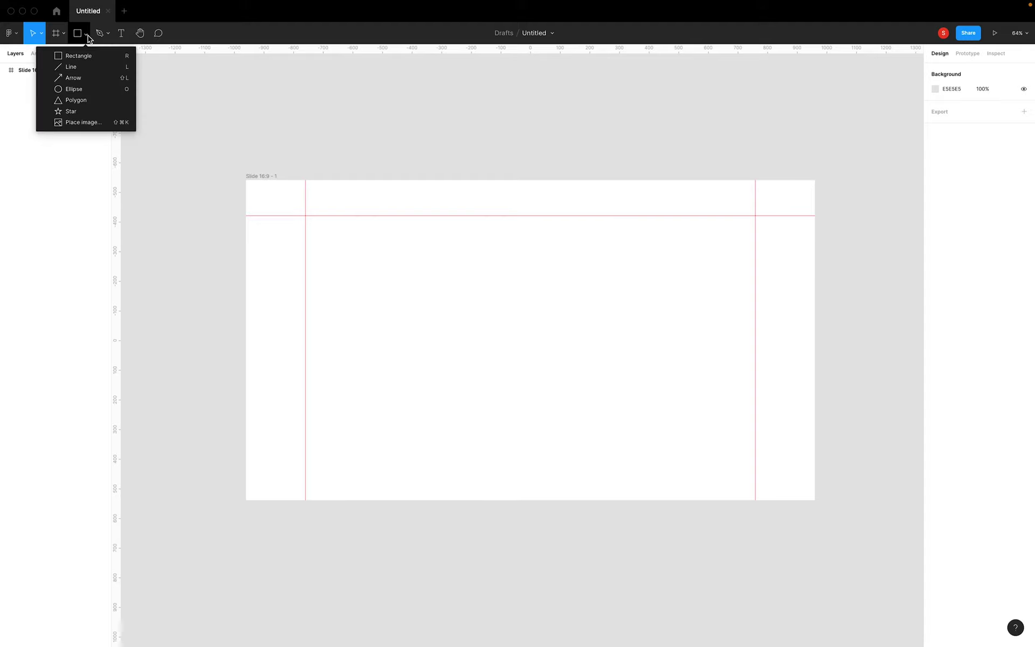
click(81, 67)
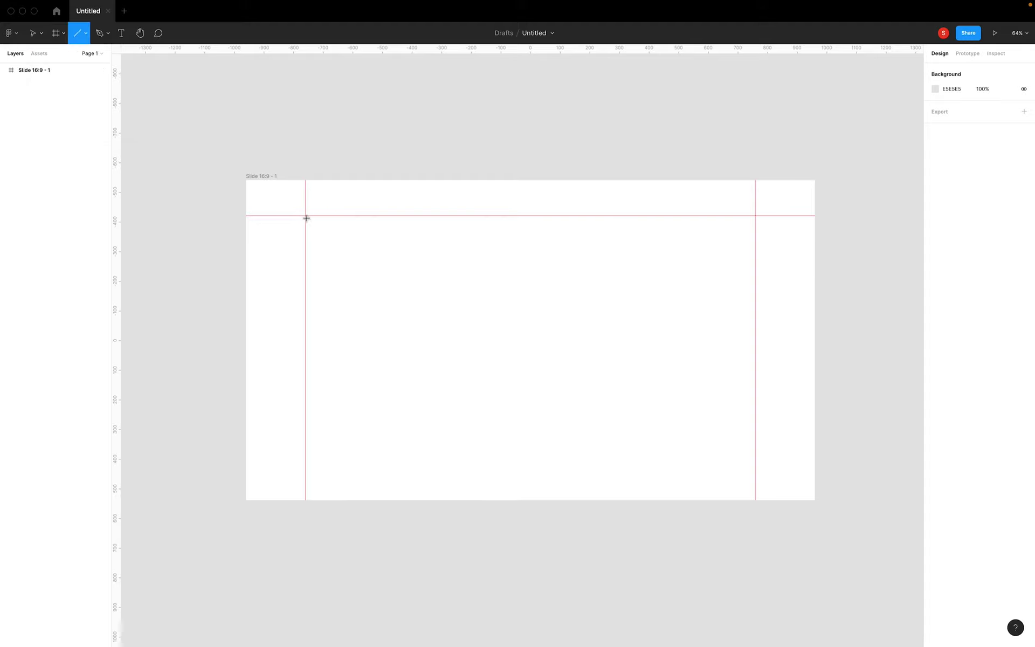
drag(305, 215, 306, 219)
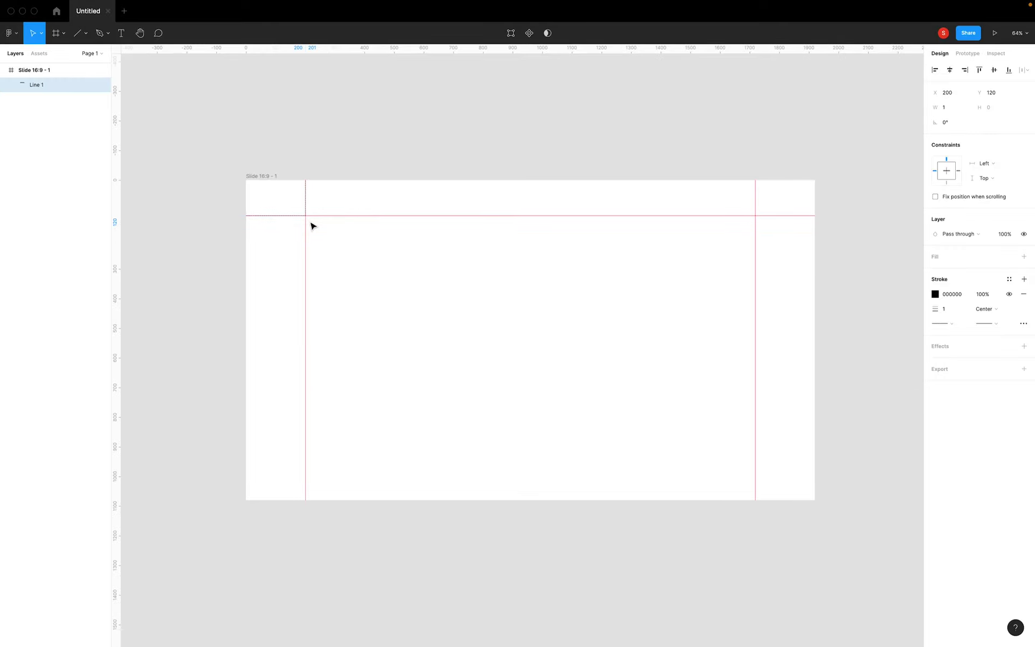
key(Escape)
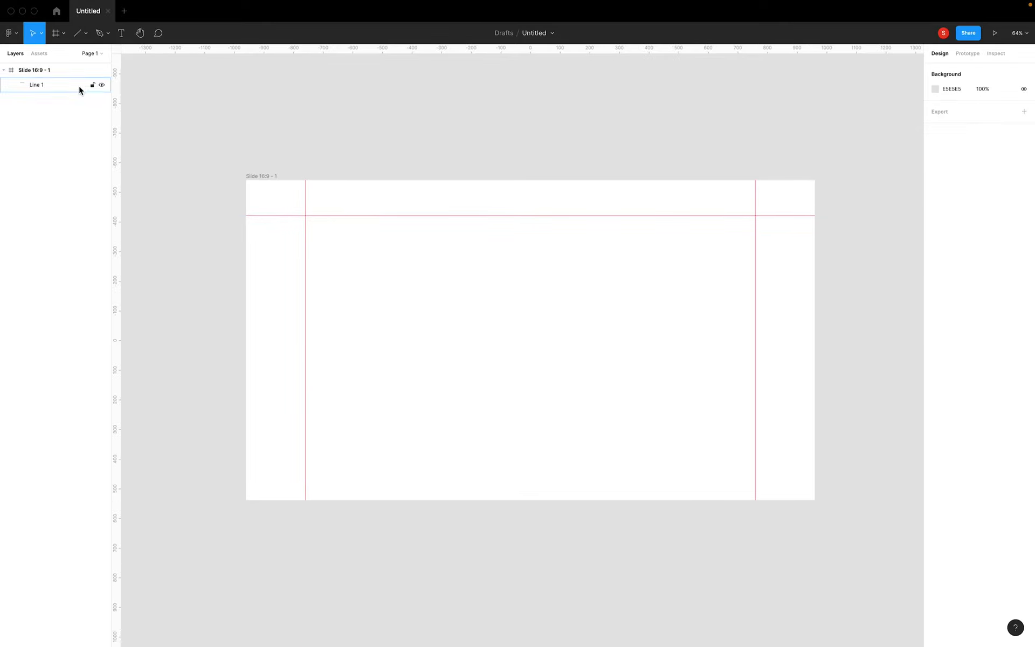
click(78, 33)
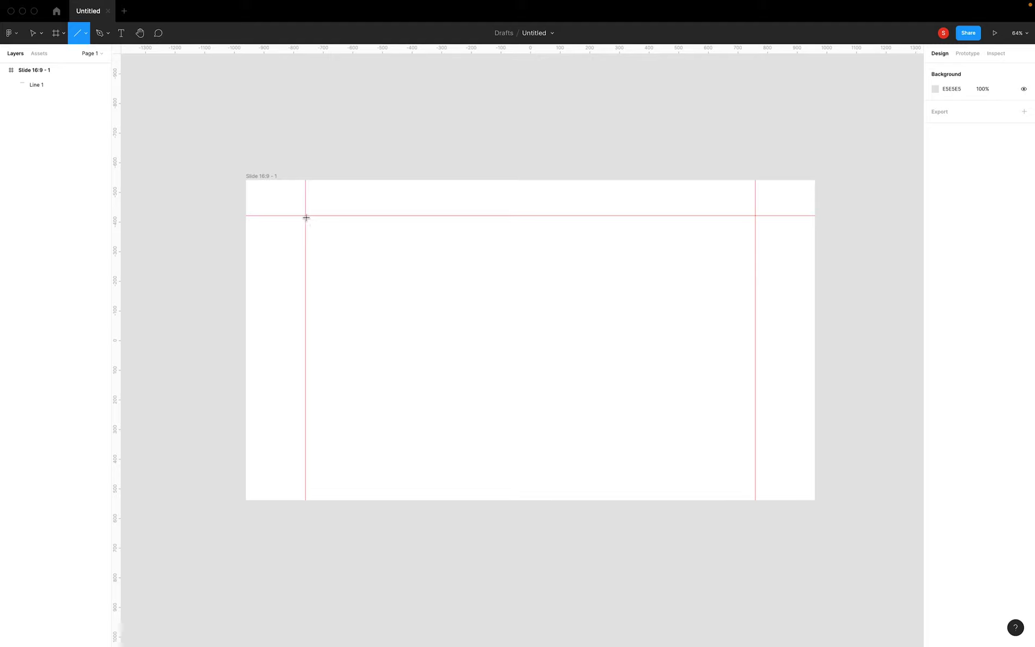
drag(306, 217, 755, 230)
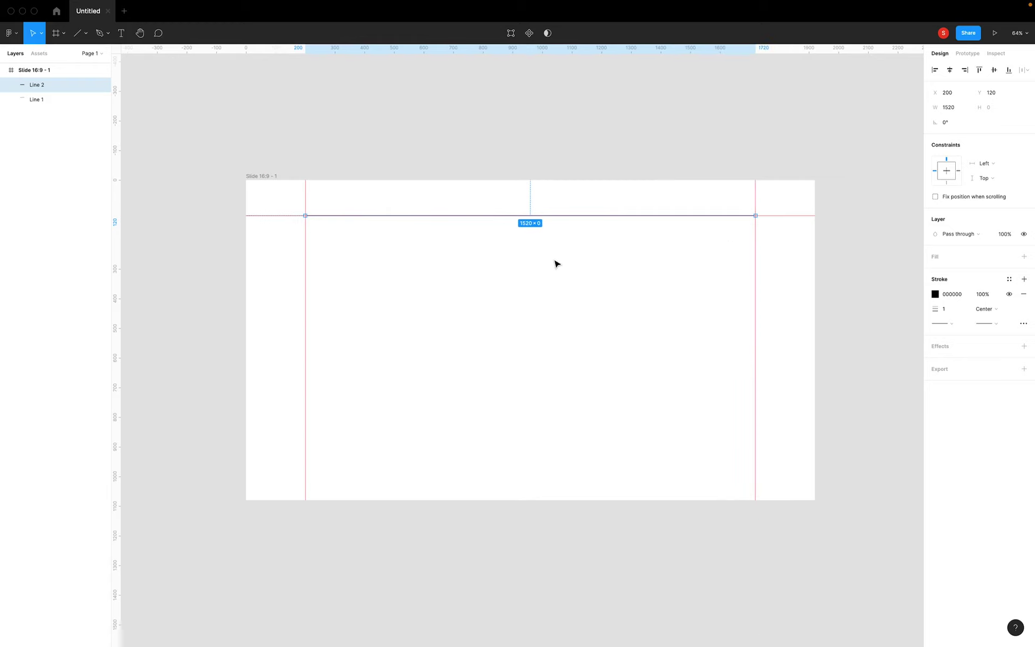
key(shift+apostrophe)
scroll(557, 263, up, 1)
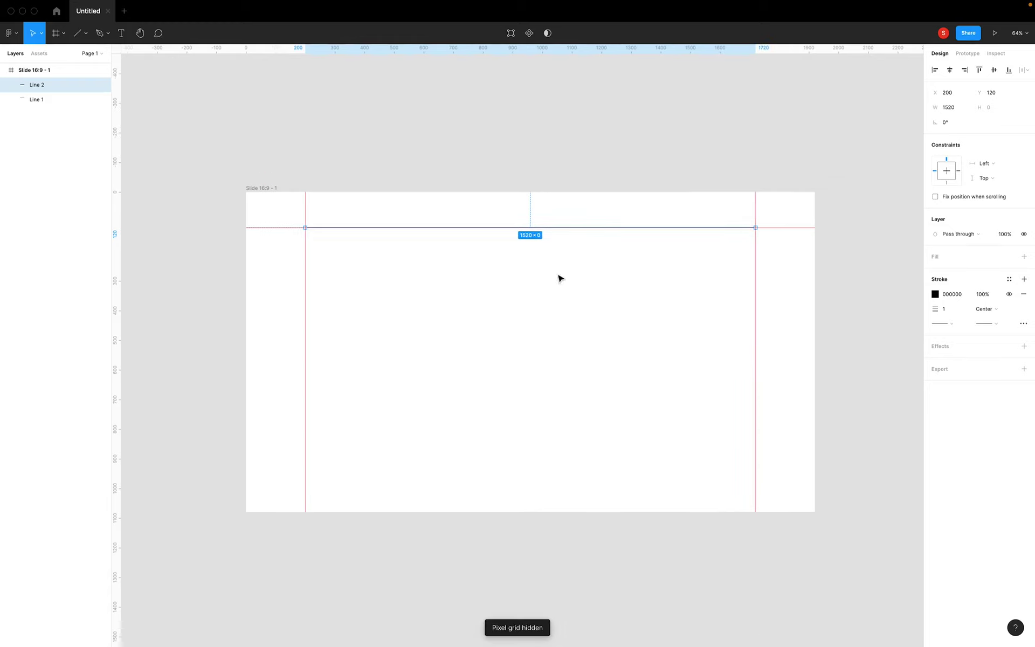
click(500, 167)
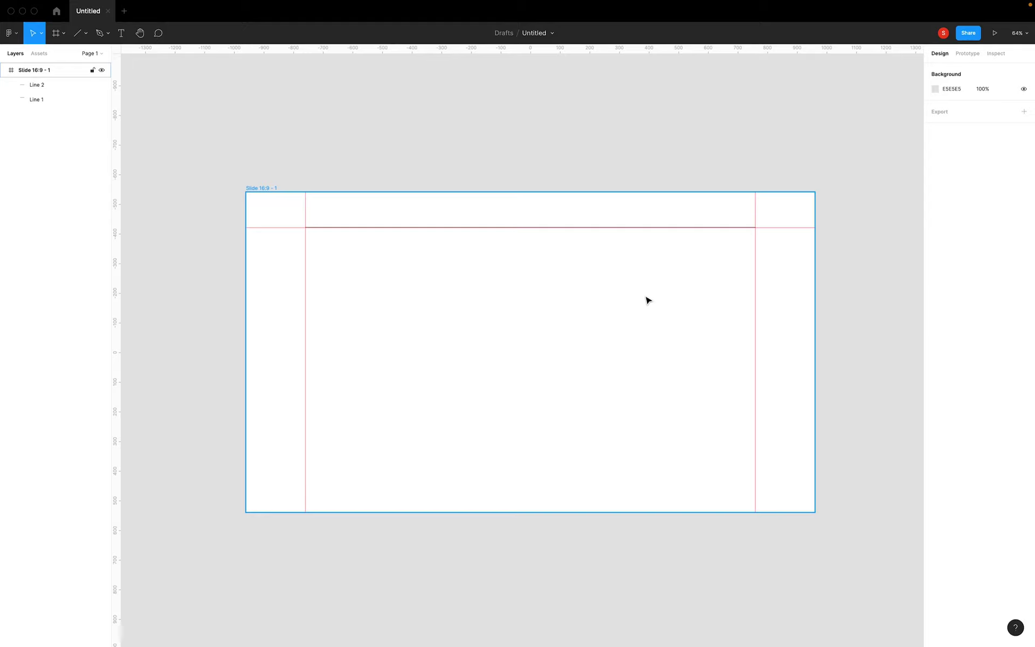
Hide the rulers and set the divider line's opacity to 20%.
key(shift+r)
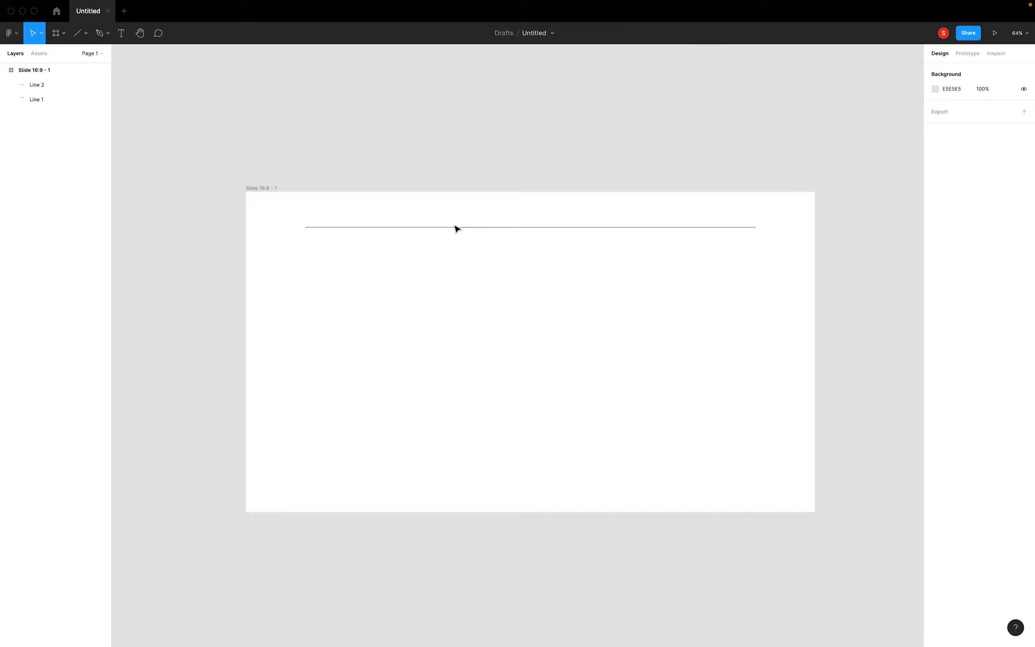
scroll(516, 277, down, 1)
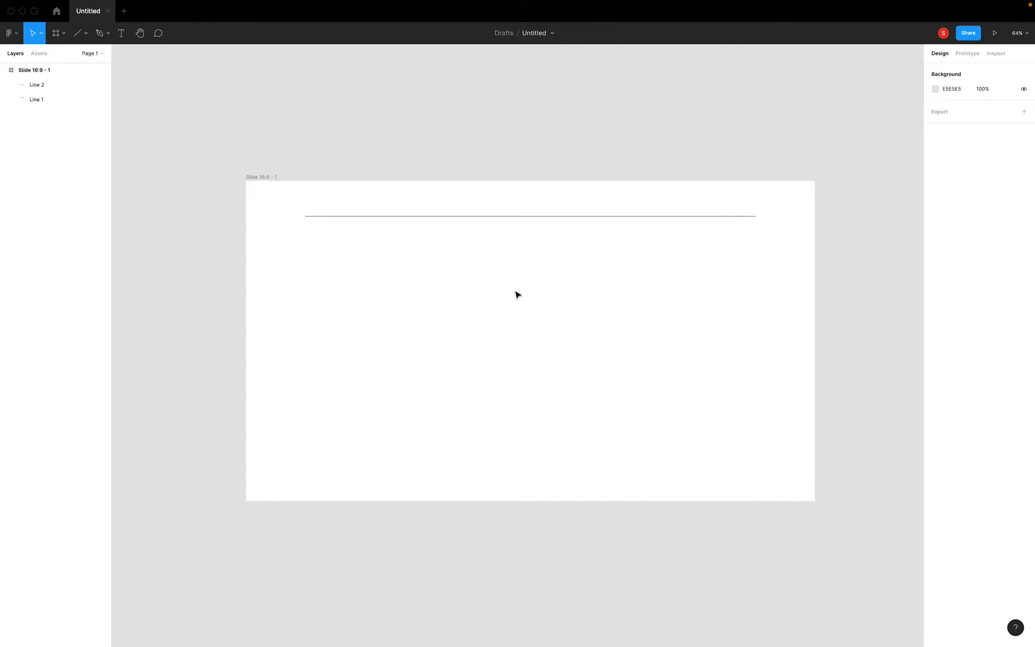
scroll(516, 294, up, 5)
scroll(516, 293, down, 3)
scroll(516, 294, down, 1)
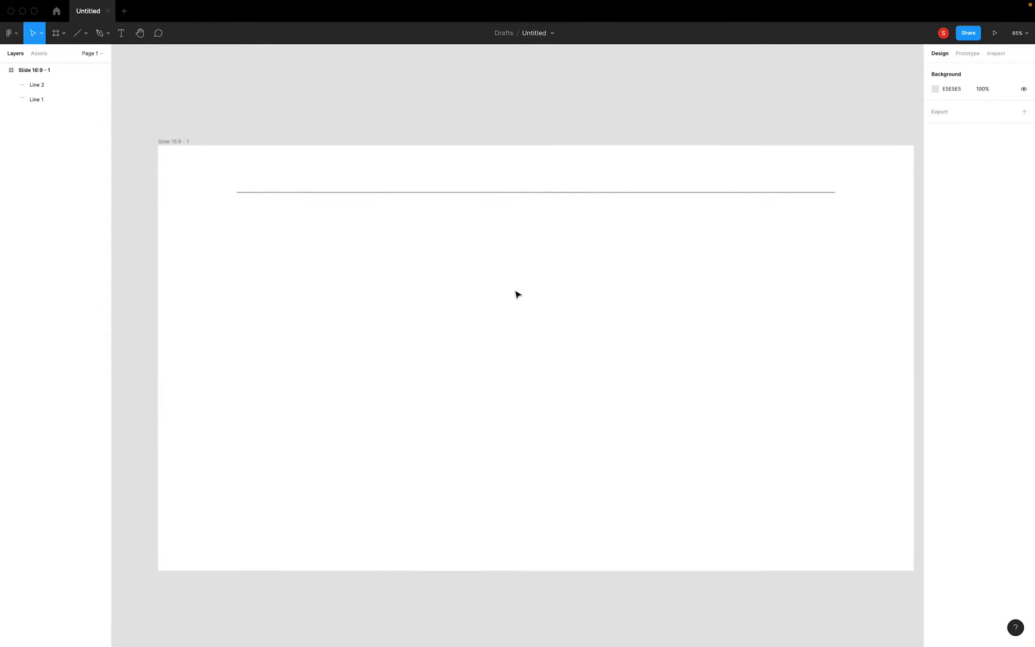
click(513, 192)
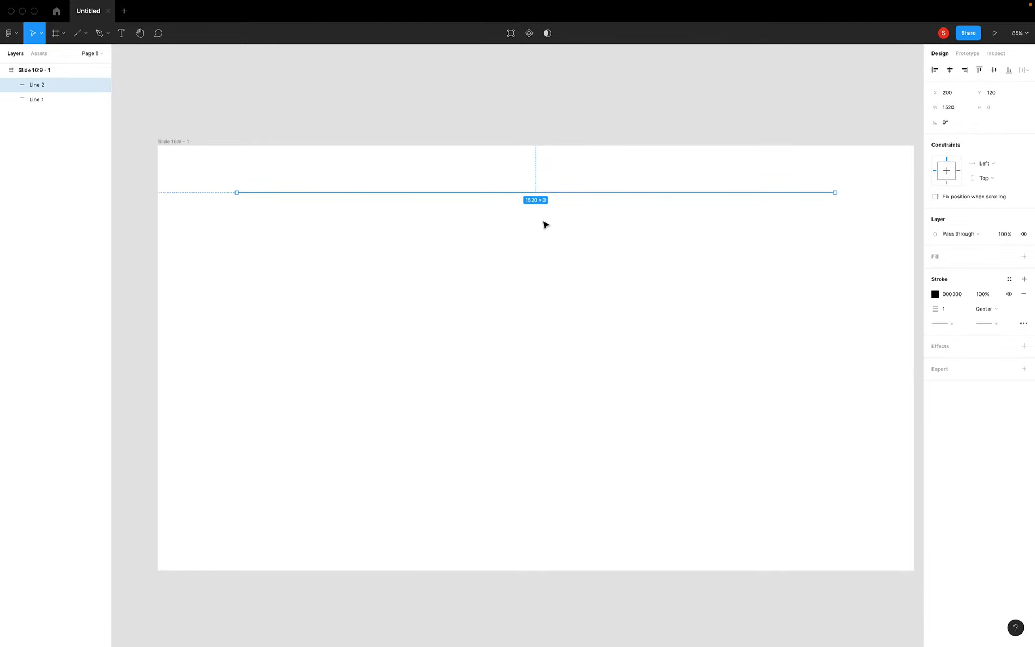
key(2)
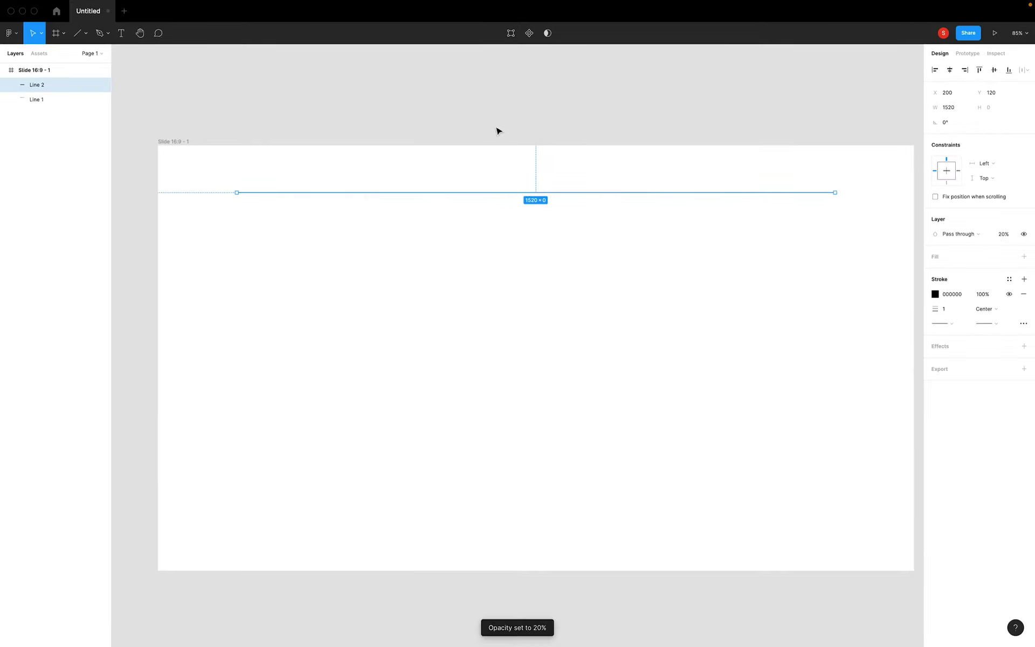
click(498, 130)
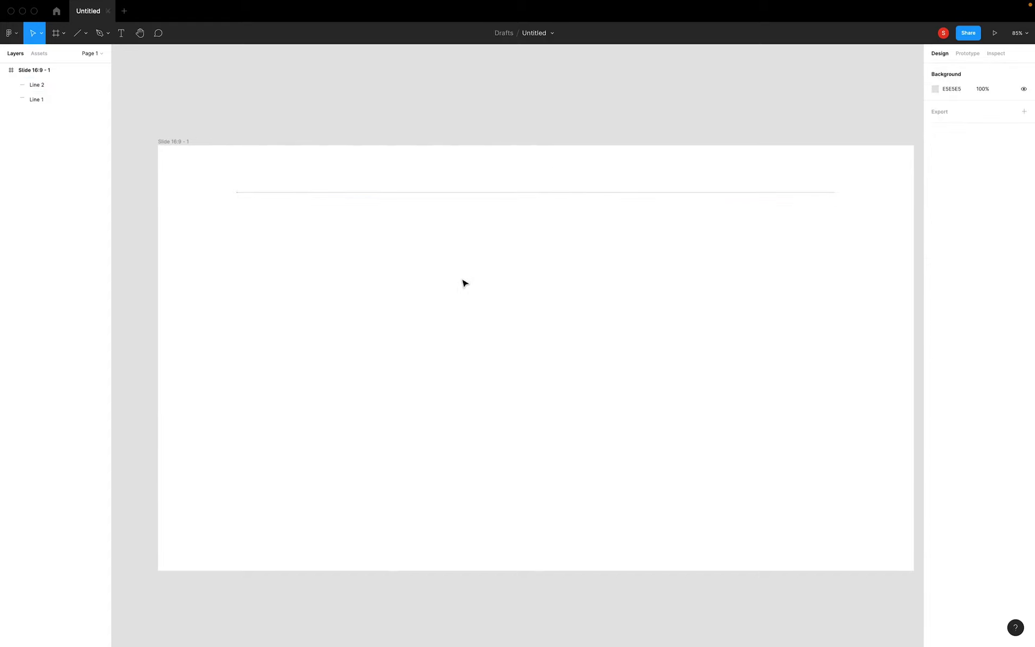
Add a 'Demo' text at size 20 and move it above the divider's left end.
key(t)
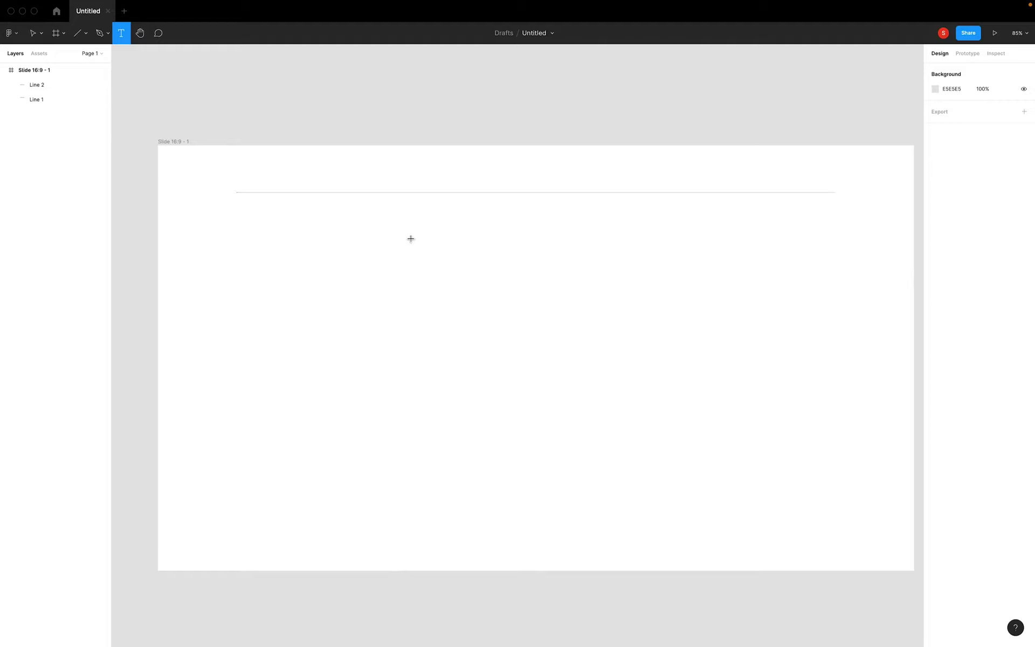
click(411, 239)
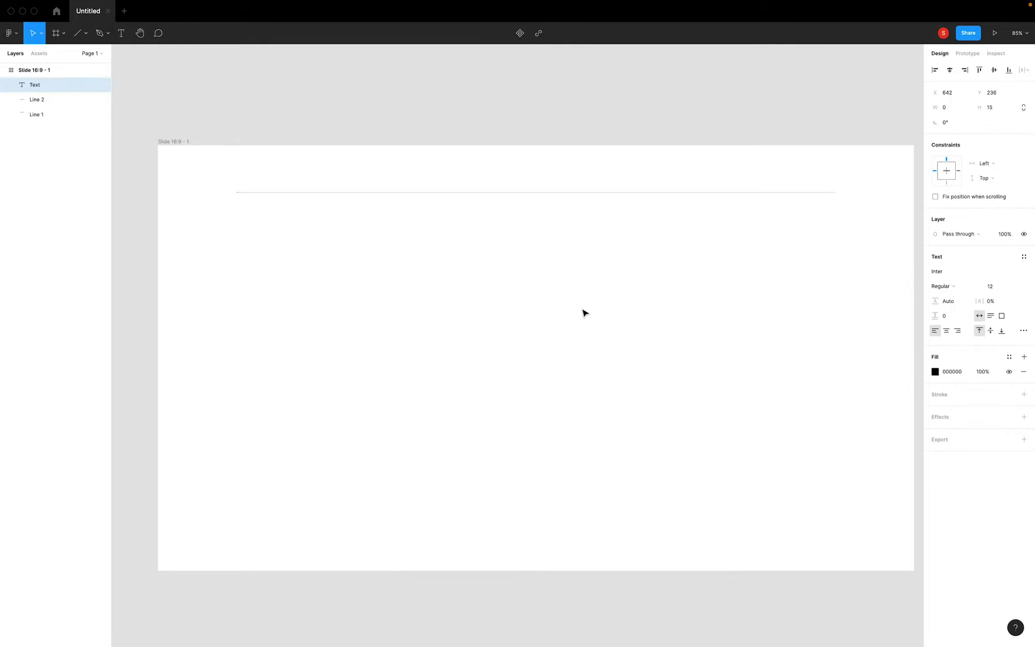
text(Demo)
key(Escape)
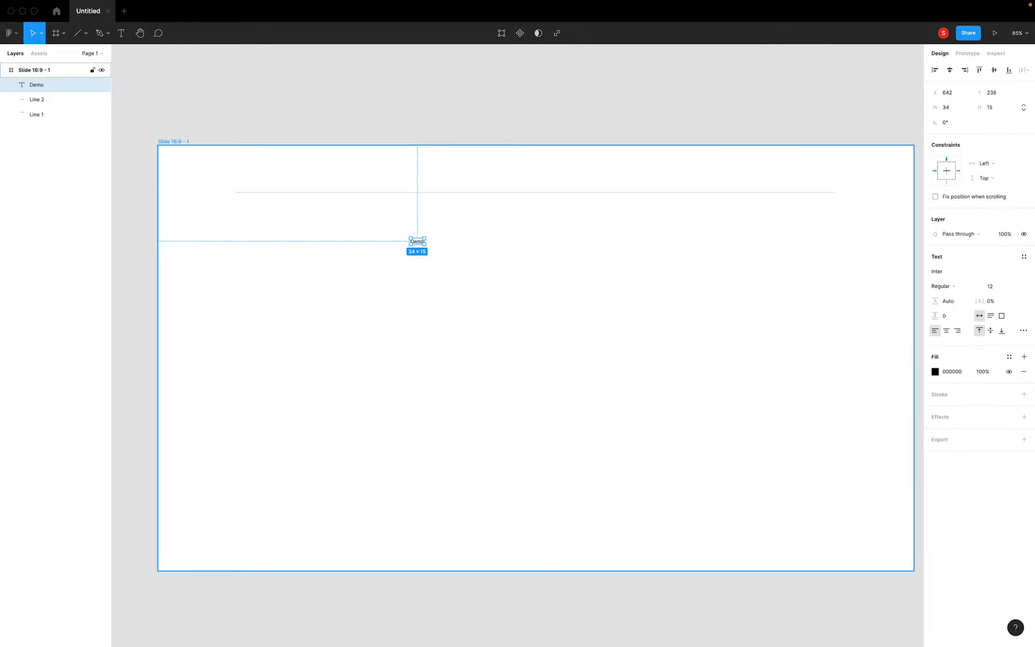
mouse_move(995, 286)
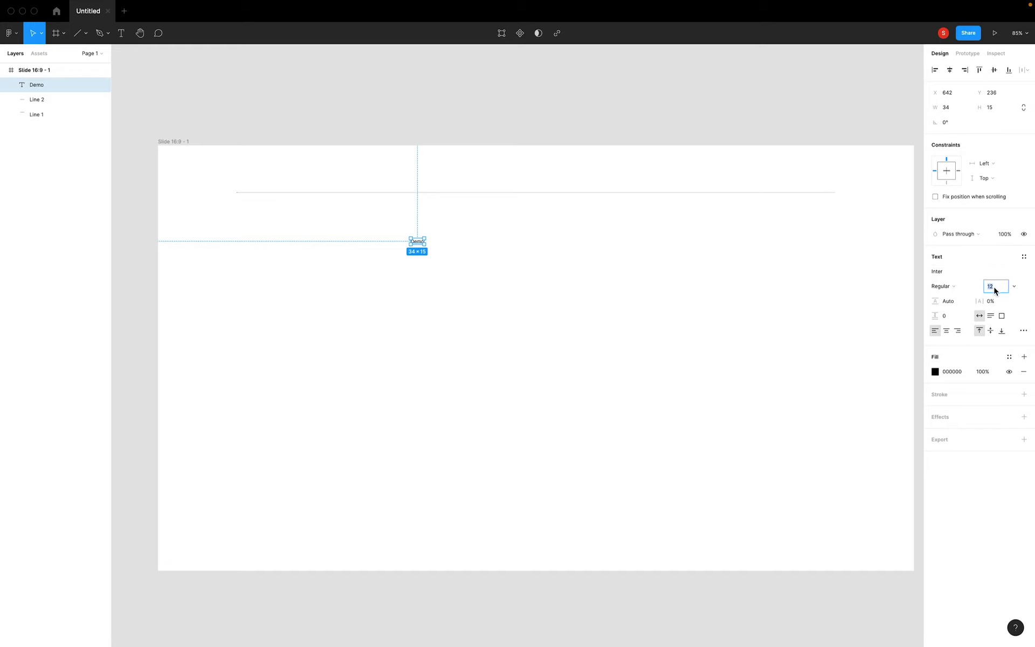
text(20)
key(Return)
click(435, 259)
drag(425, 246, 254, 178)
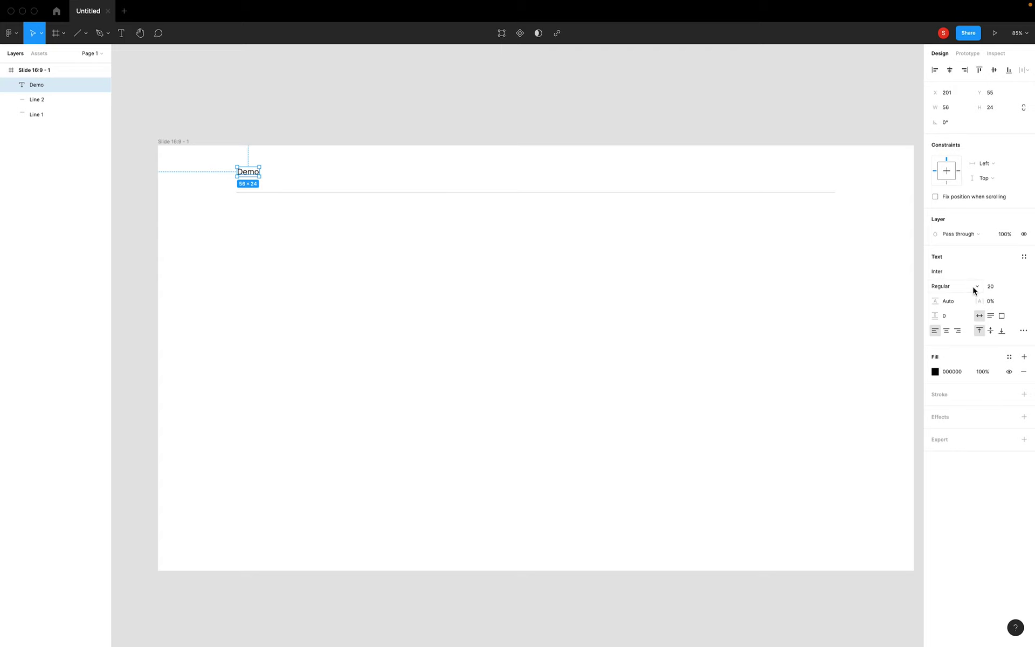
Change the Demo text's font from Inter to Italiana.
click(961, 271)
key(Down)
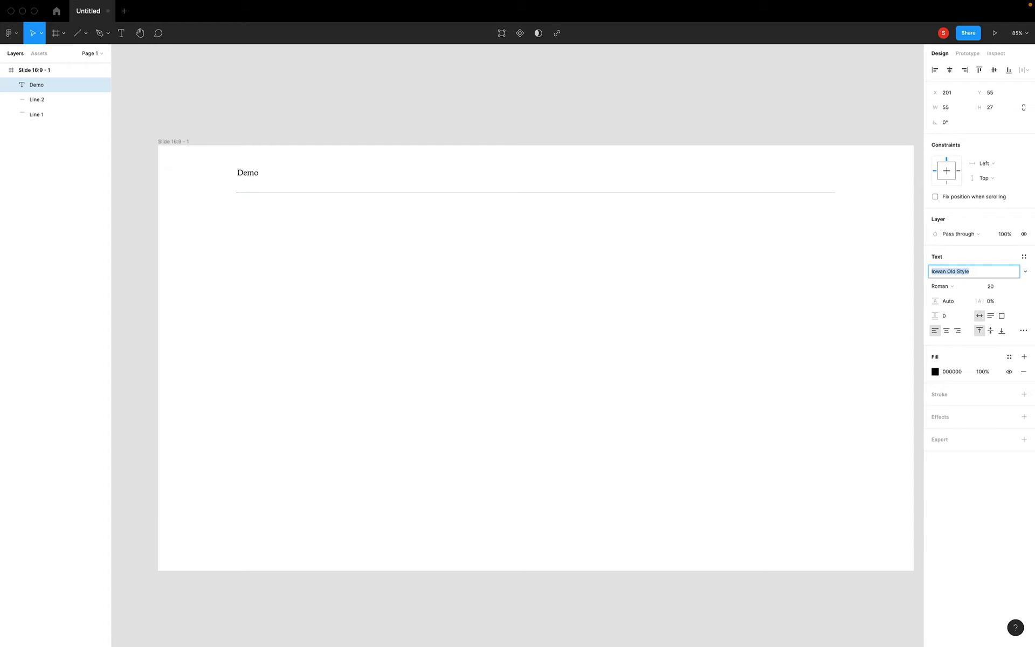
key(Down)
key(Down)
key(Down)
key(Up)
key(Down)
click(1026, 272)
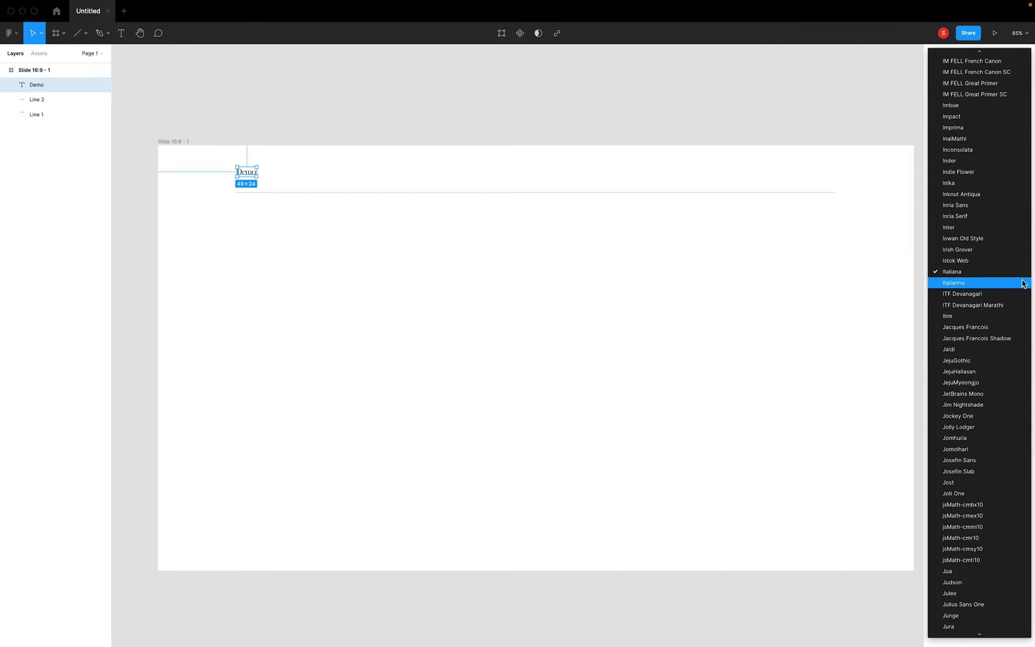
Pick Helvetica Neue from the full font list for the Demo text.
scroll(993, 452, down, 2)
scroll(994, 451, down, 5)
scroll(993, 451, down, 10)
scroll(991, 449, down, 5)
scroll(992, 450, down, 5)
scroll(991, 450, down, 5)
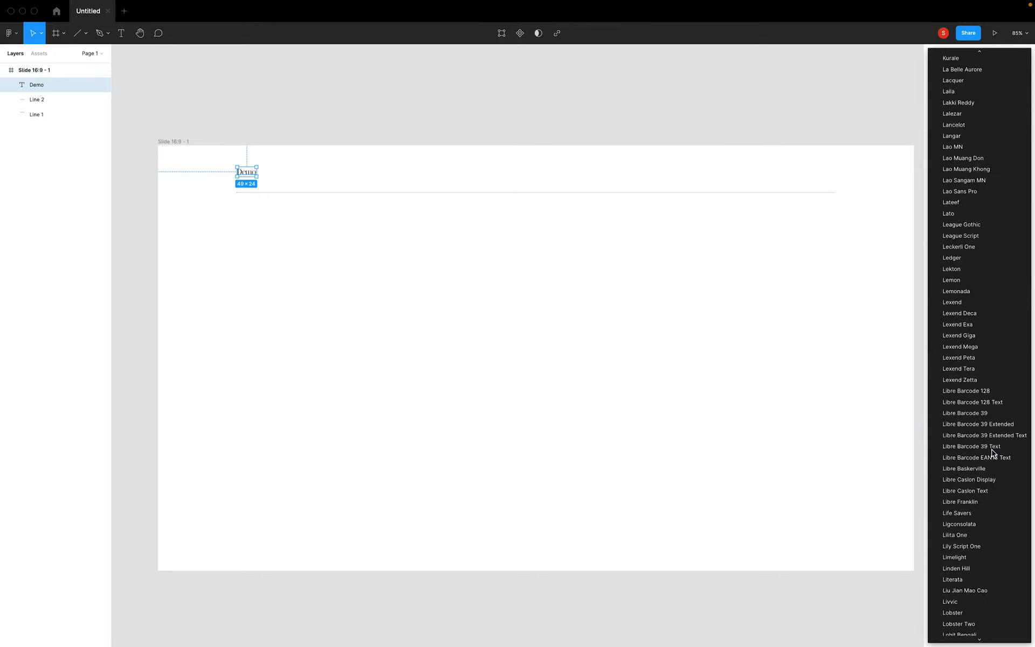
scroll(991, 449, down, 5)
scroll(993, 452, down, 4)
scroll(970, 415, up, 5)
scroll(970, 411, up, 5)
scroll(970, 411, up, 5)
scroll(970, 411, up, 5)
scroll(970, 410, up, 5)
scroll(970, 410, up, 5)
scroll(970, 410, up, 5)
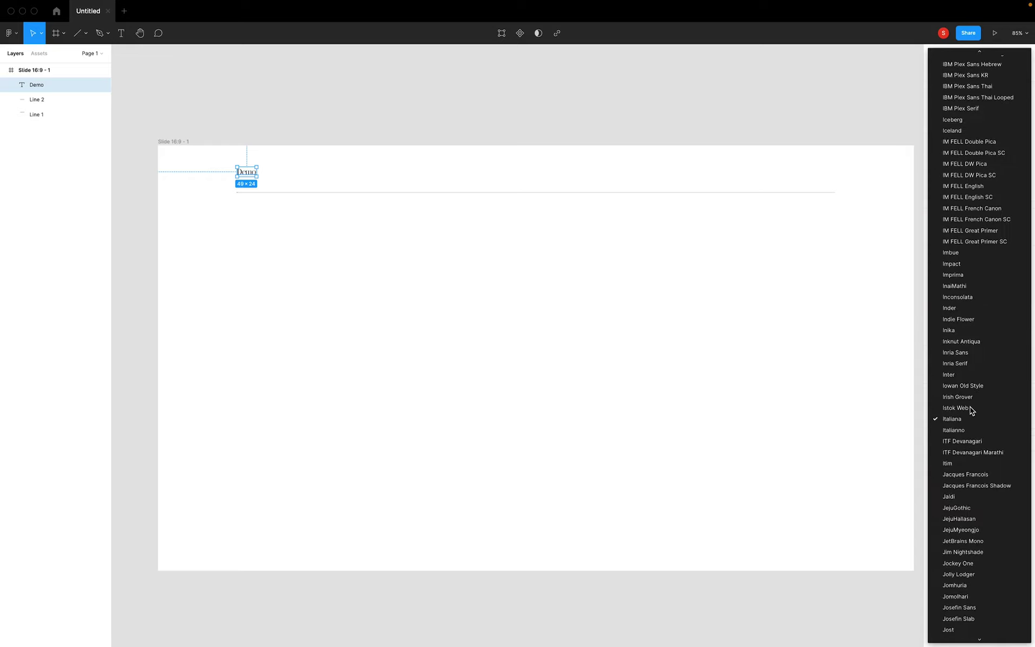
scroll(970, 411, up, 5)
scroll(970, 410, up, 5)
scroll(970, 410, up, 5)
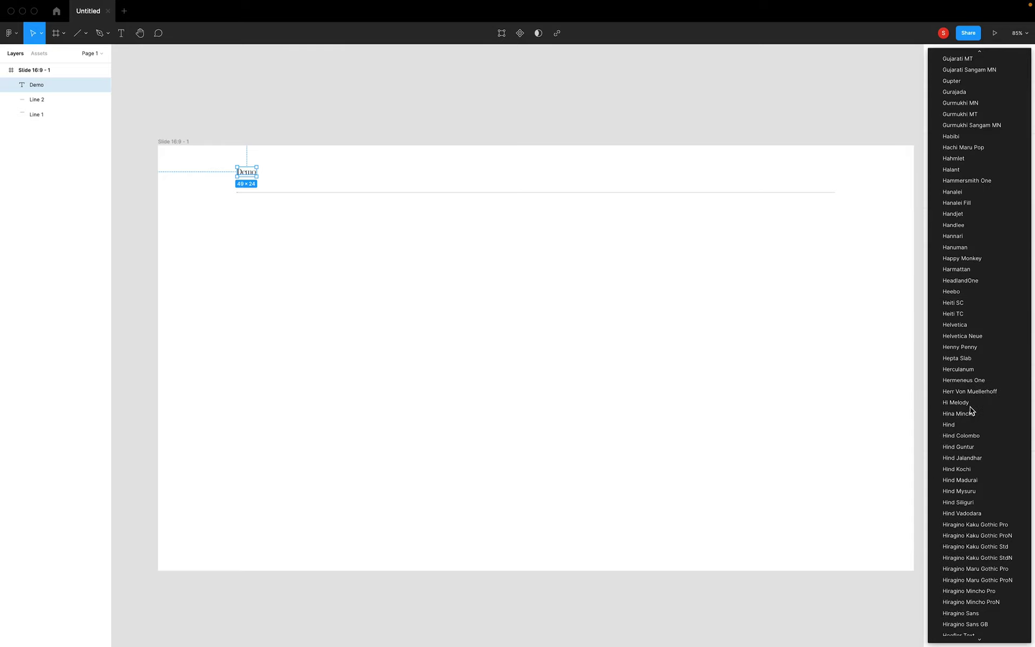
click(978, 338)
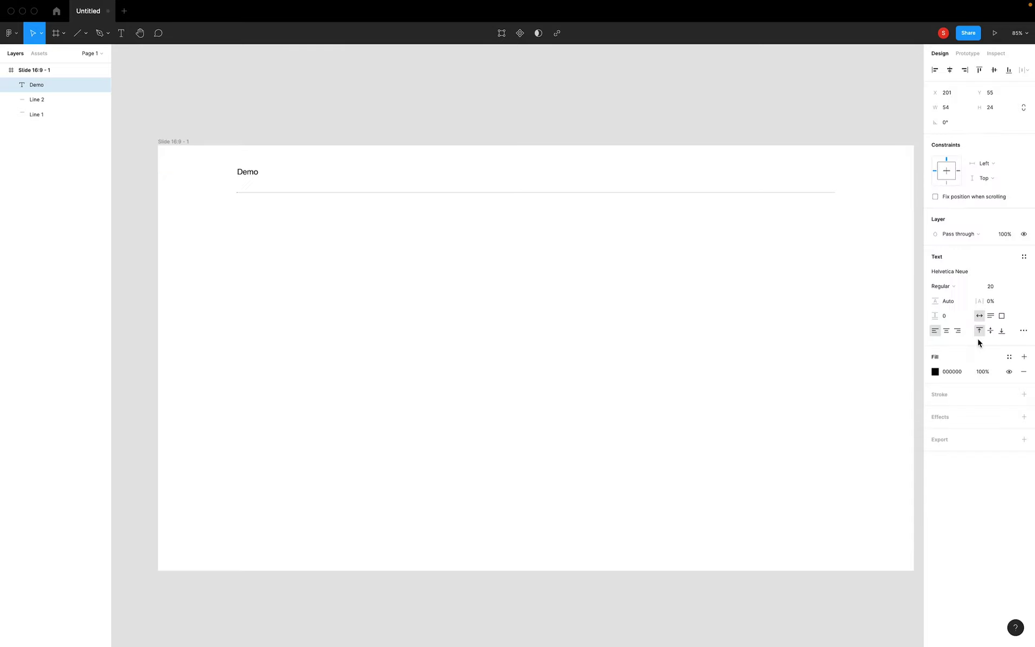
Make the Demo title Bold at font size 30.
click(668, 296)
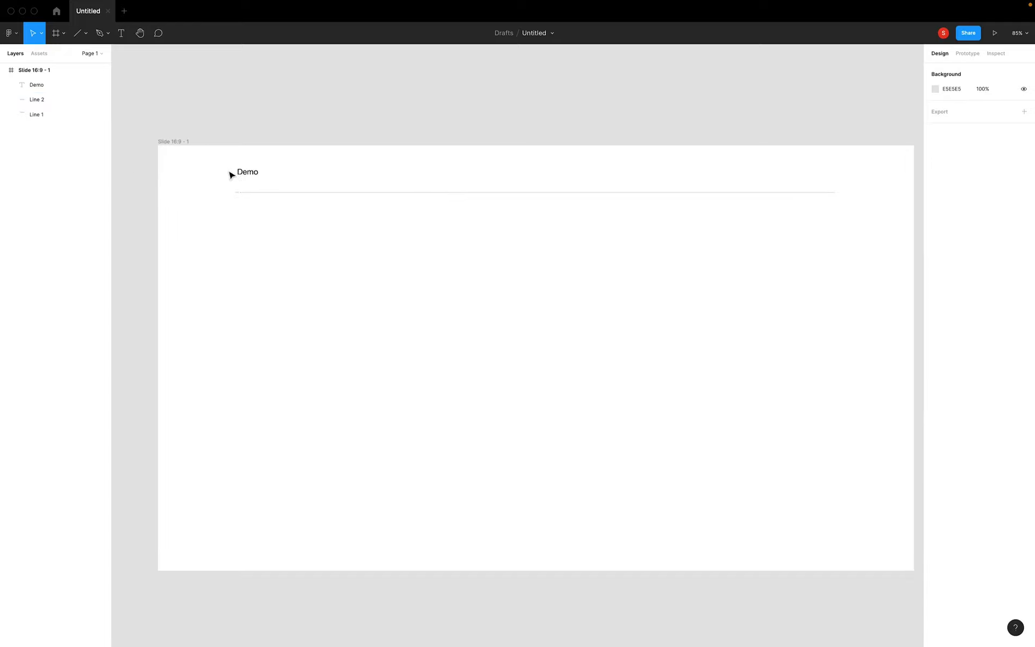
click(252, 173)
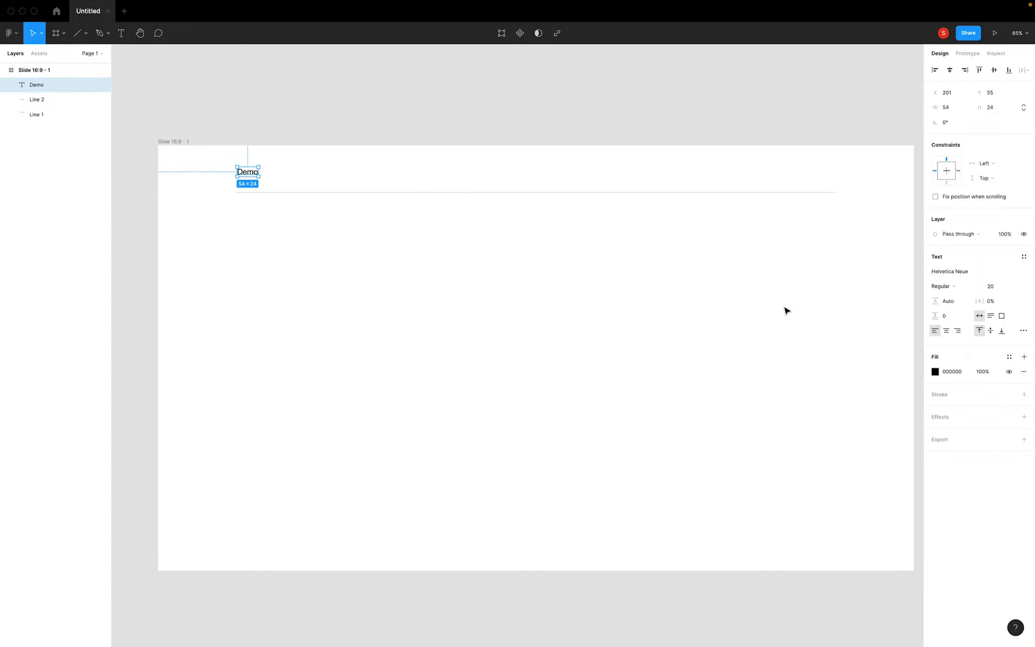
click(521, 259)
click(247, 174)
click(962, 291)
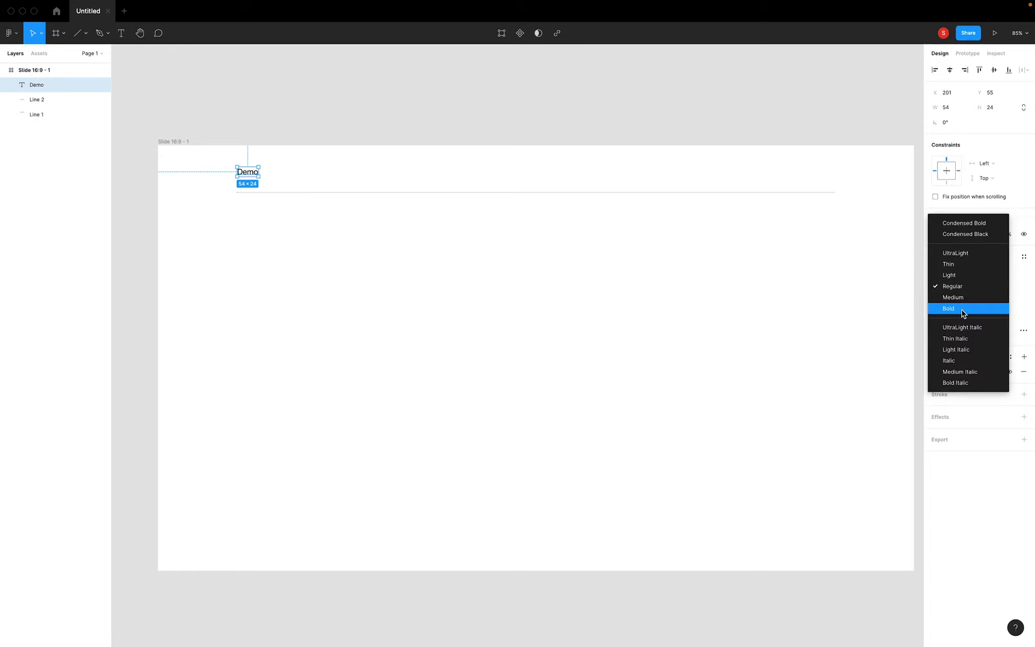
click(963, 309)
click(1003, 291)
text(30)
key(Return)
click(504, 269)
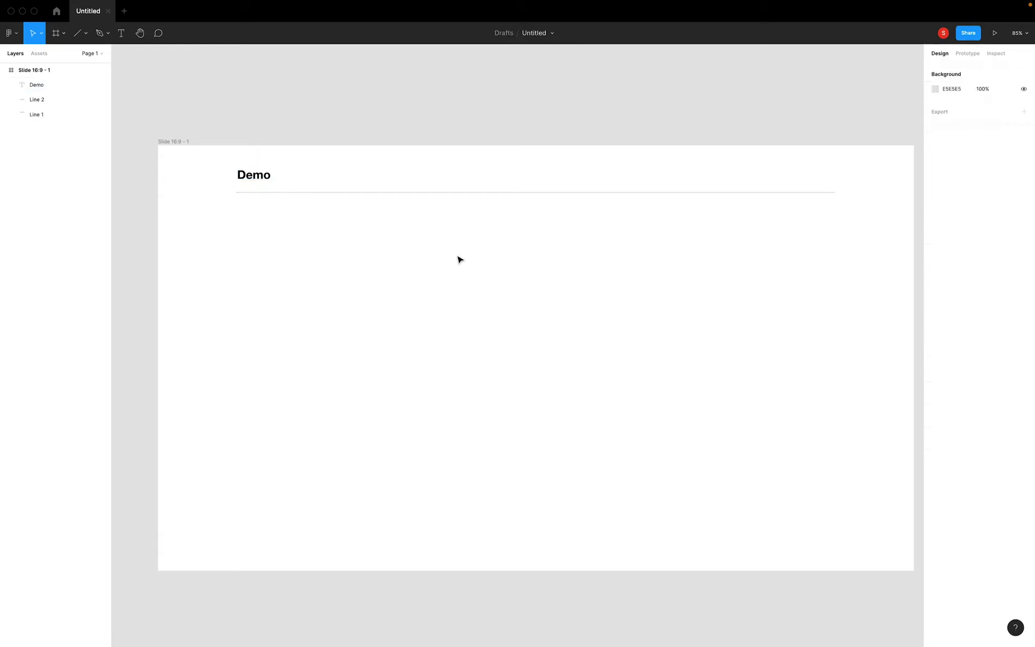
Nudge the Demo title up slightly.
scroll(458, 258, up, 3)
scroll(459, 259, left, 3)
click(335, 251)
drag(336, 250, 337, 248)
Add a rectangle and size it to 120×120.
key(r)
click(565, 298)
click(957, 110)
text(20)
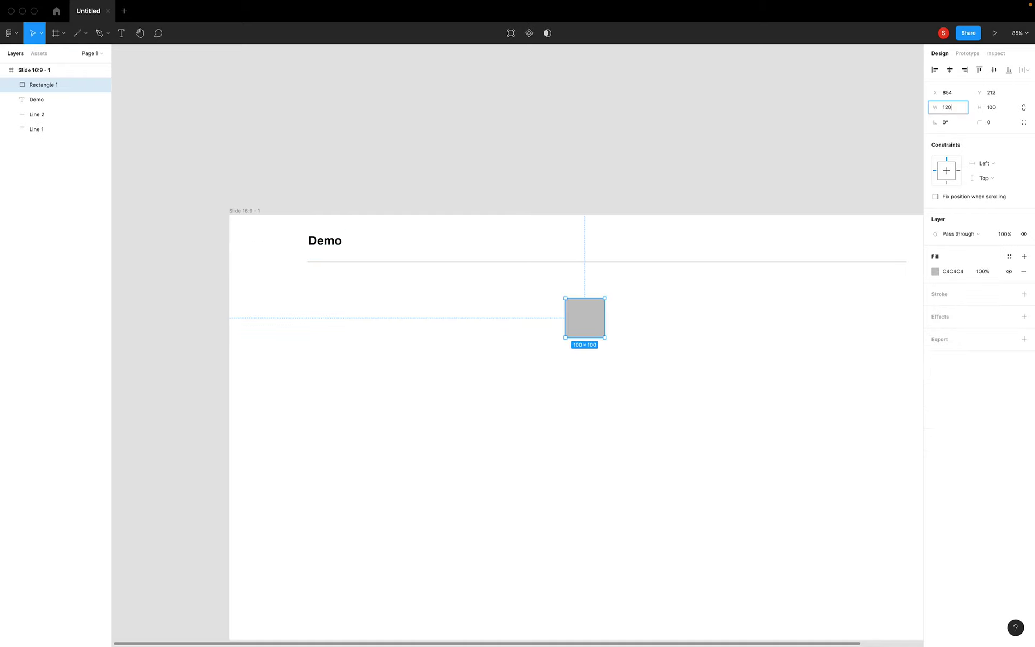
key(Tab)
text(120)
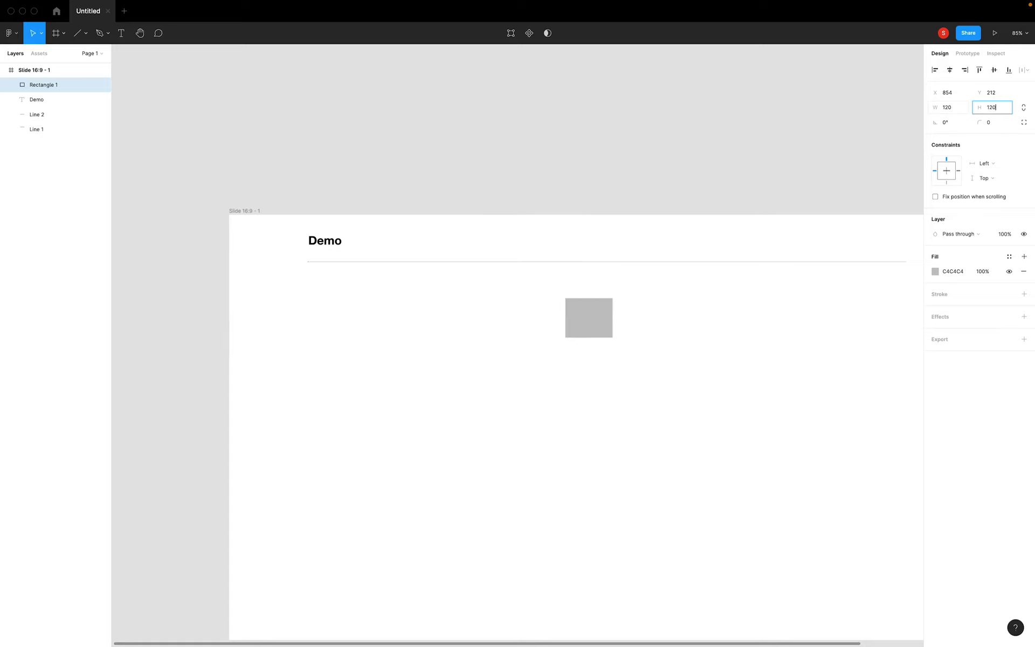
key(Return)
Move the 120×120 square to the slide's left side below the header.
click(806, 344)
drag(572, 326, 592, 240)
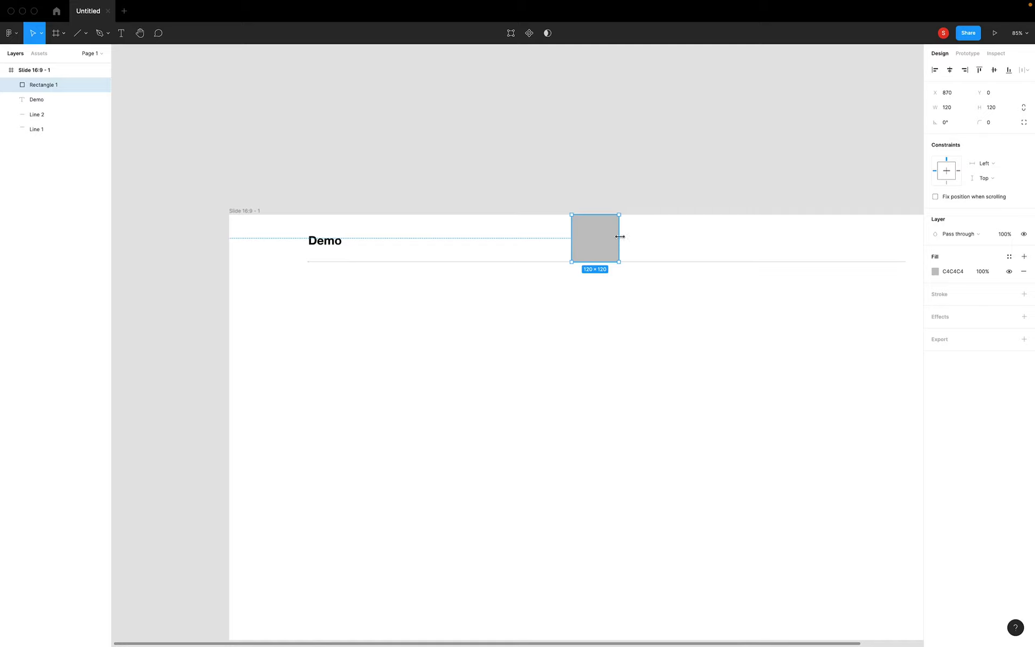
shift+click(354, 241)
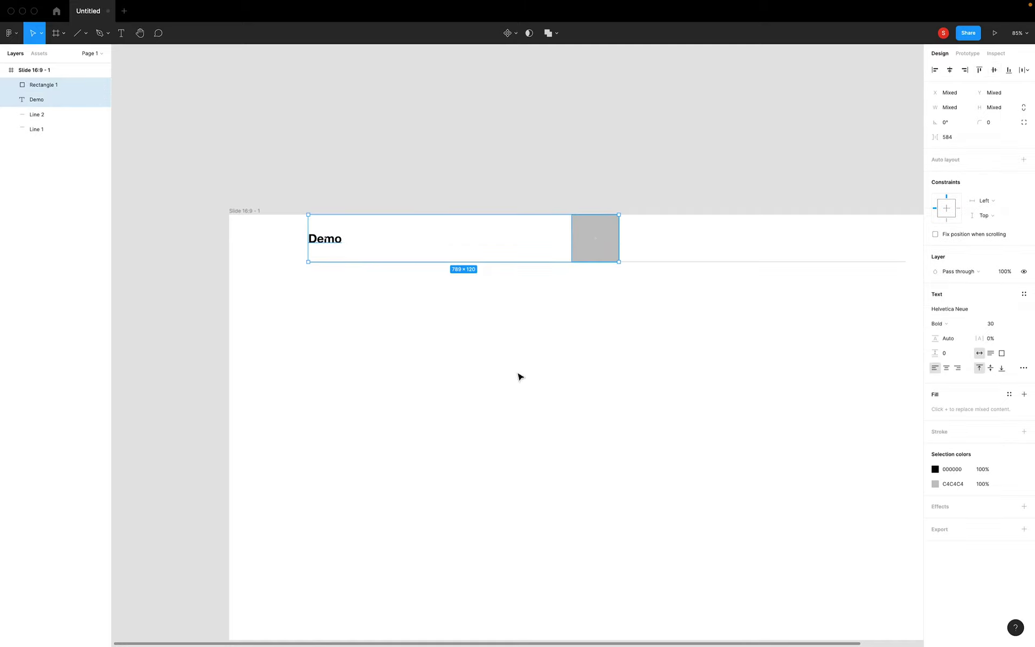
click(452, 294)
drag(598, 240, 318, 360)
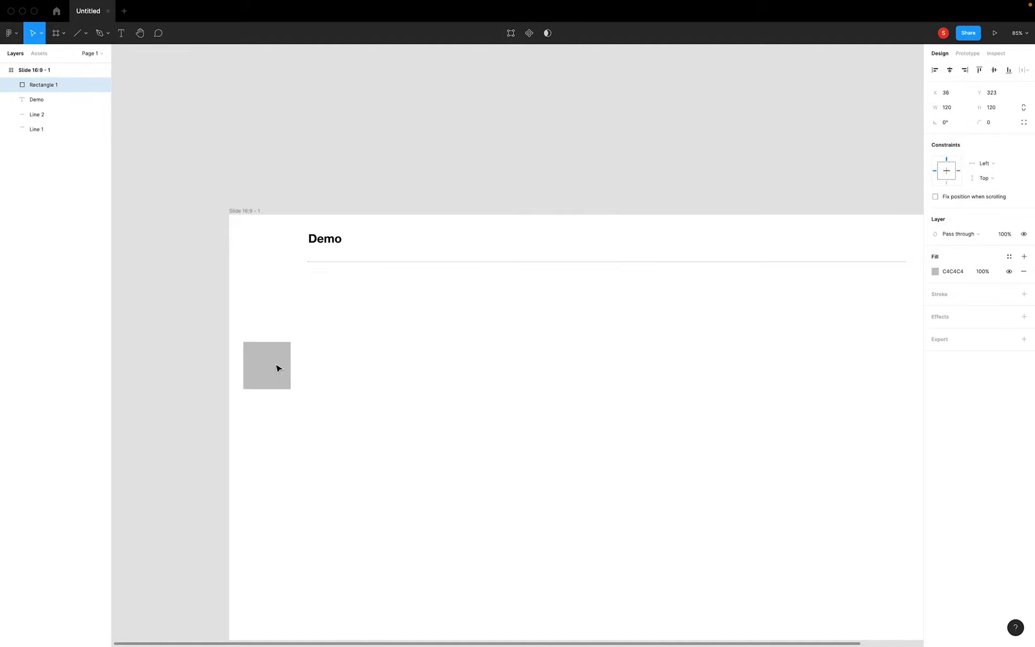
click(330, 241)
click(755, 340)
click(345, 241)
scroll(503, 282, right, 3)
scroll(503, 282, down, 2)
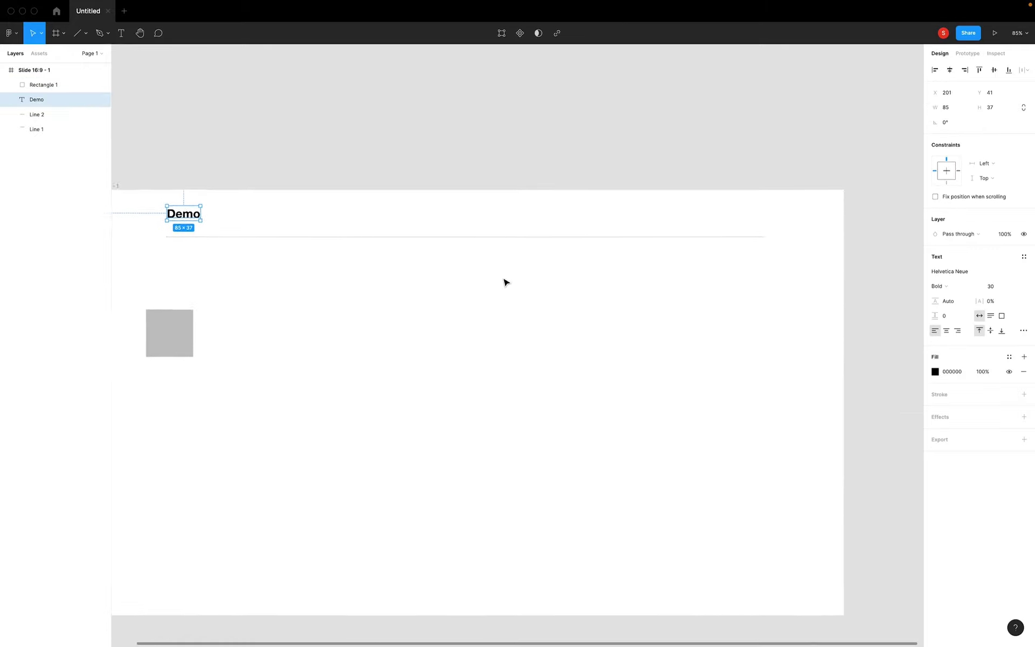
Duplicate the Demo title and move the copy to the header's right side.
scroll(504, 281, left, 3)
scroll(503, 282, up, 1)
click(393, 154)
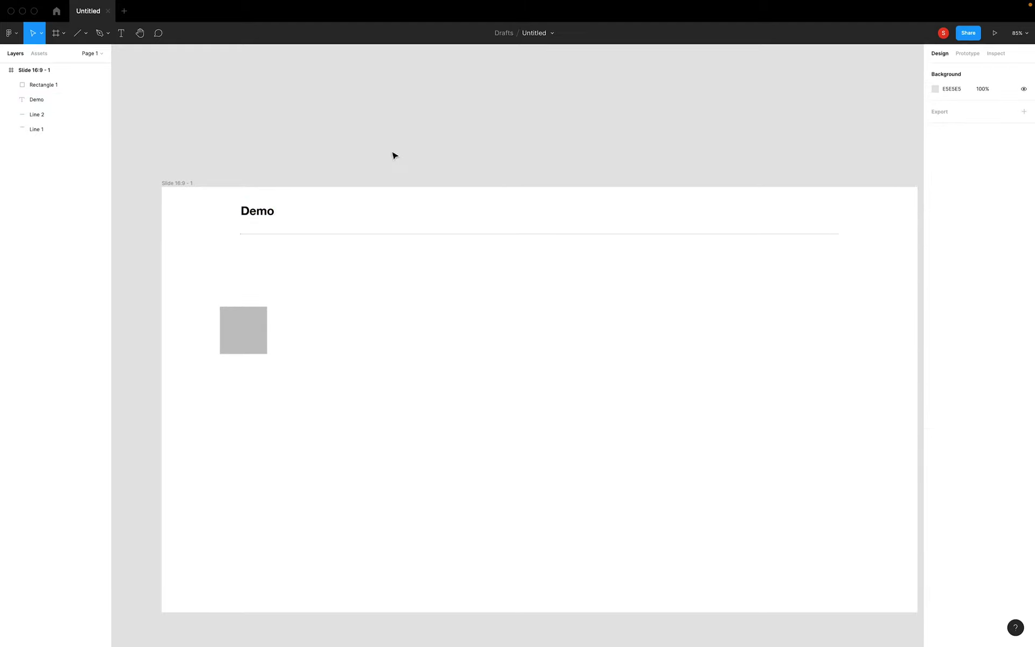
click(270, 211)
key(ctrl+d)
click(291, 221)
drag(277, 212, 575, 219)
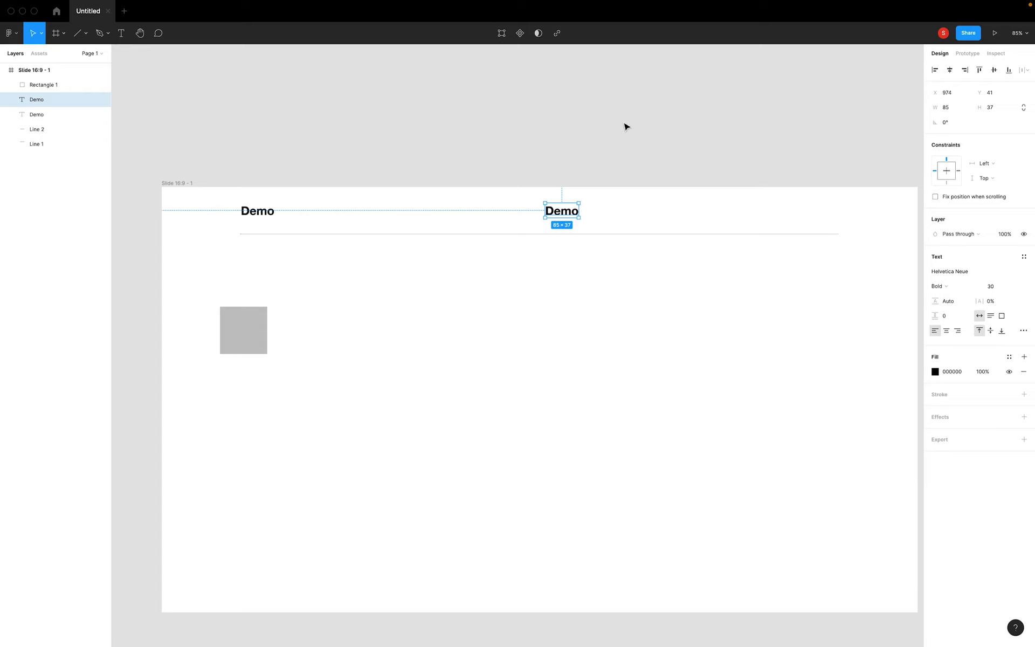
click(642, 148)
click(572, 210)
Make the Demo copy Regular weight at font size 24.
click(964, 286)
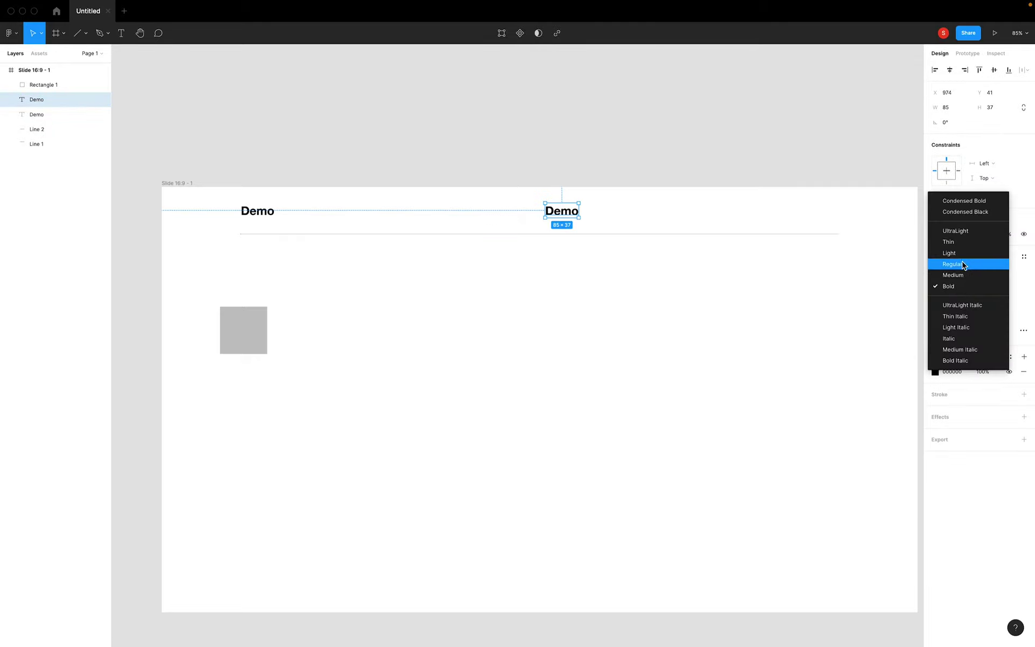
click(964, 263)
click(998, 291)
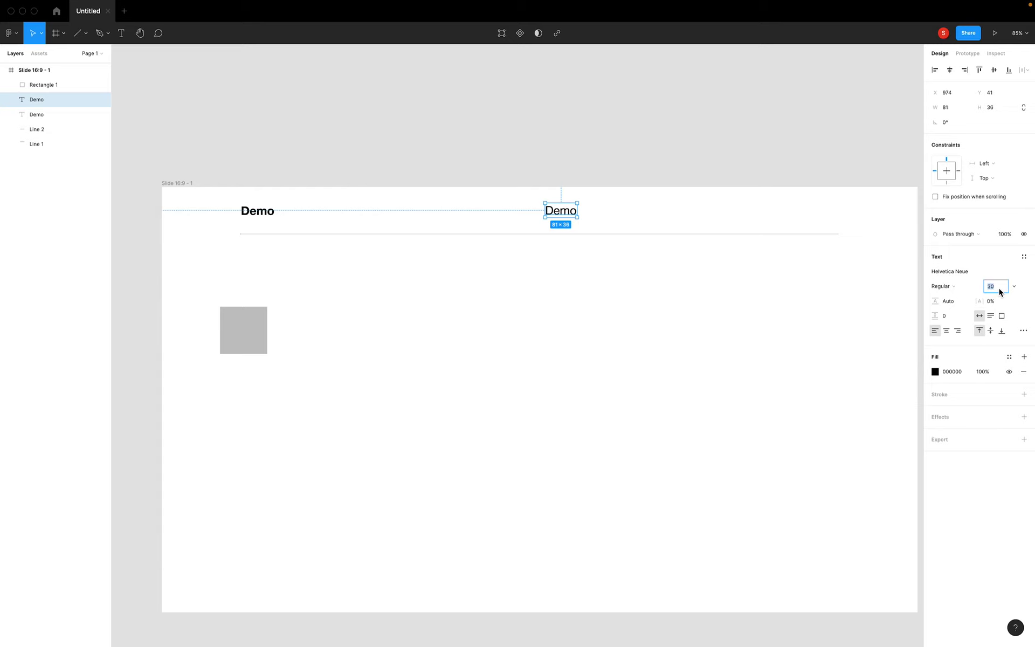
text(26)
key(Return)
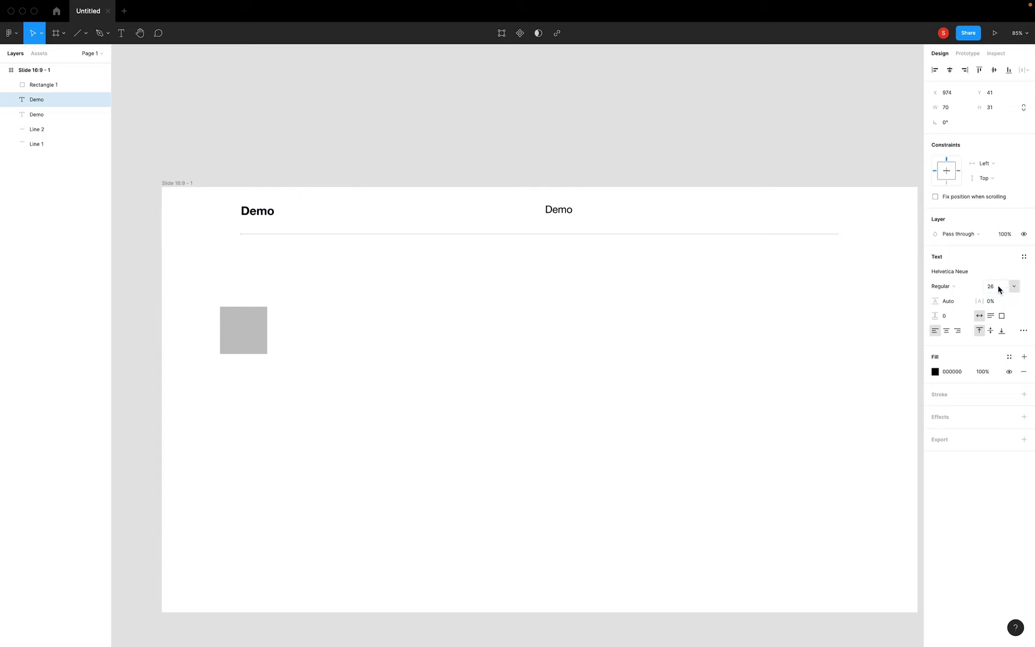
click(998, 290)
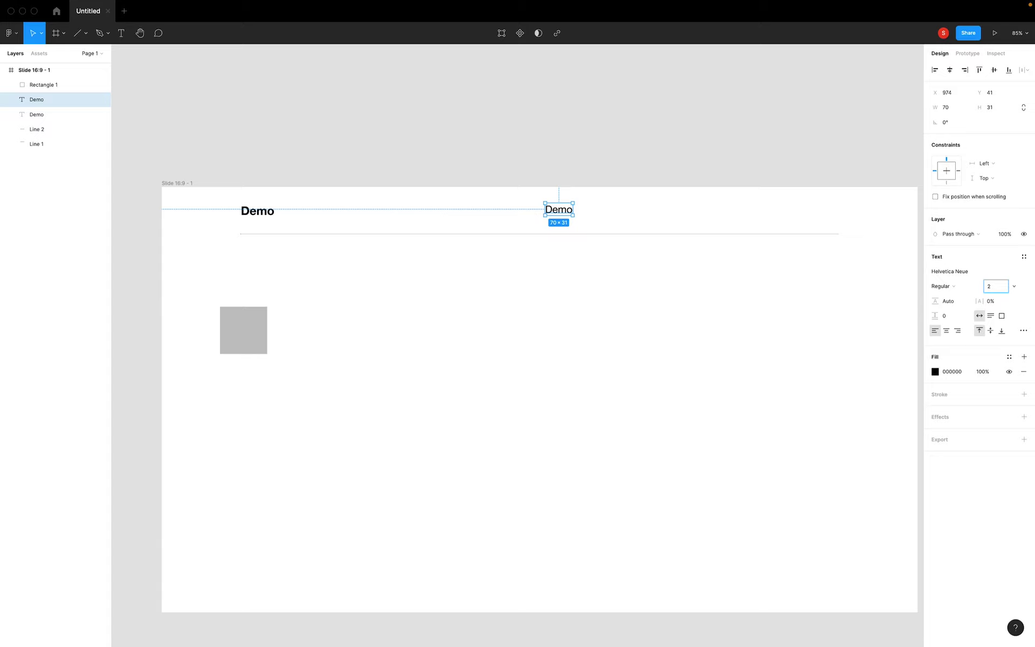
text(4)
click(528, 253)
Level the copy with Demo and retype its text as Work.
drag(552, 216, 561, 218)
click(615, 273)
double_click(559, 213)
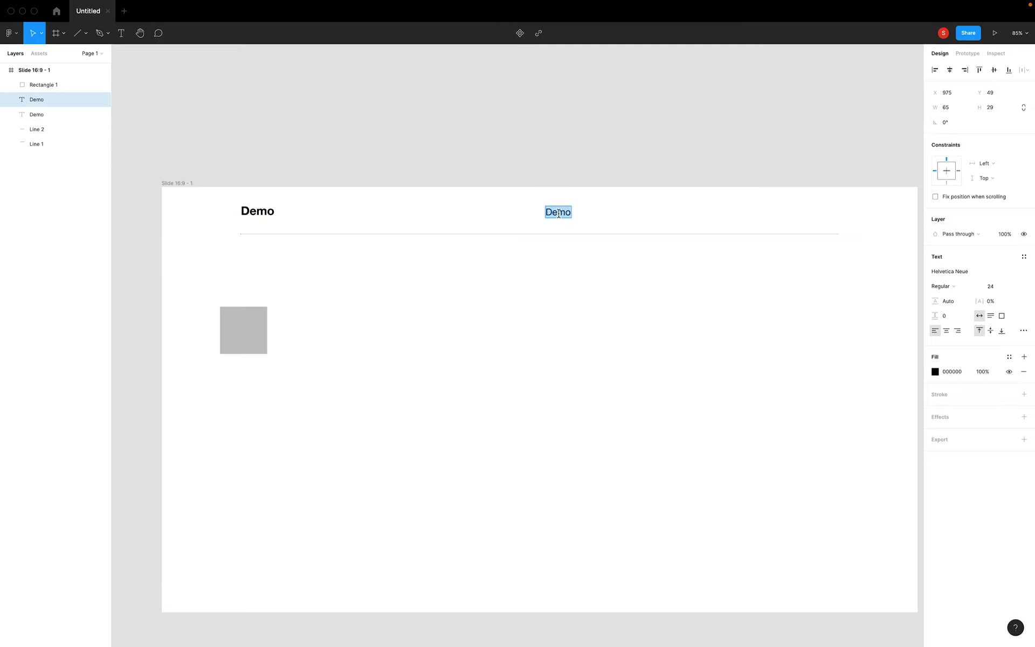
text(Work)
key(Escape)
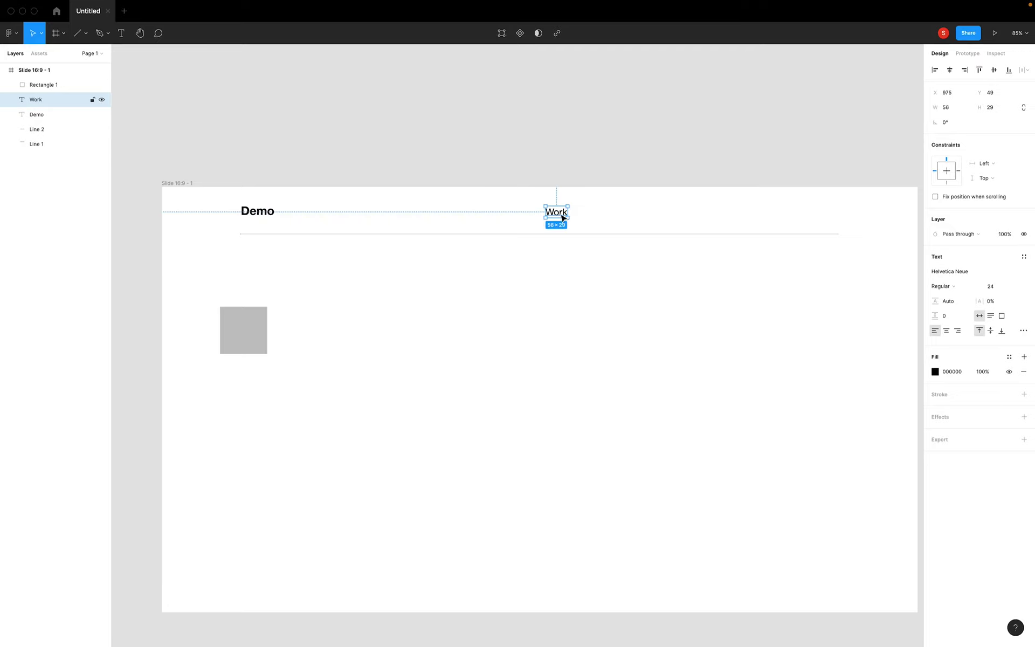
Duplicate Work, place the copy to its right, and retype it as About Us.
click(591, 214)
click(559, 211)
key(ctrl+d)
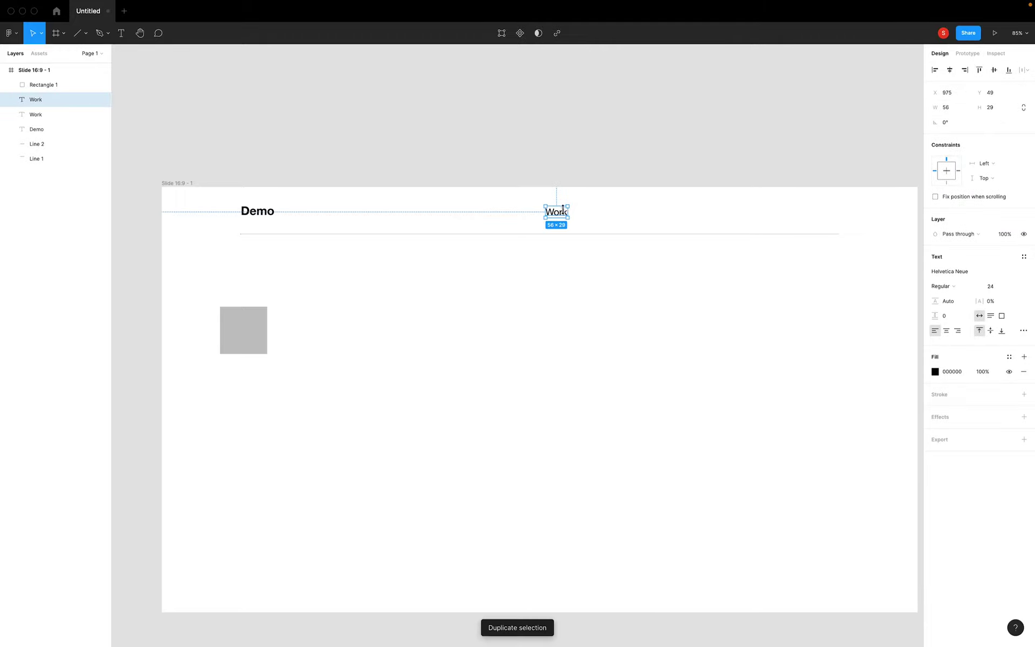
click(593, 262)
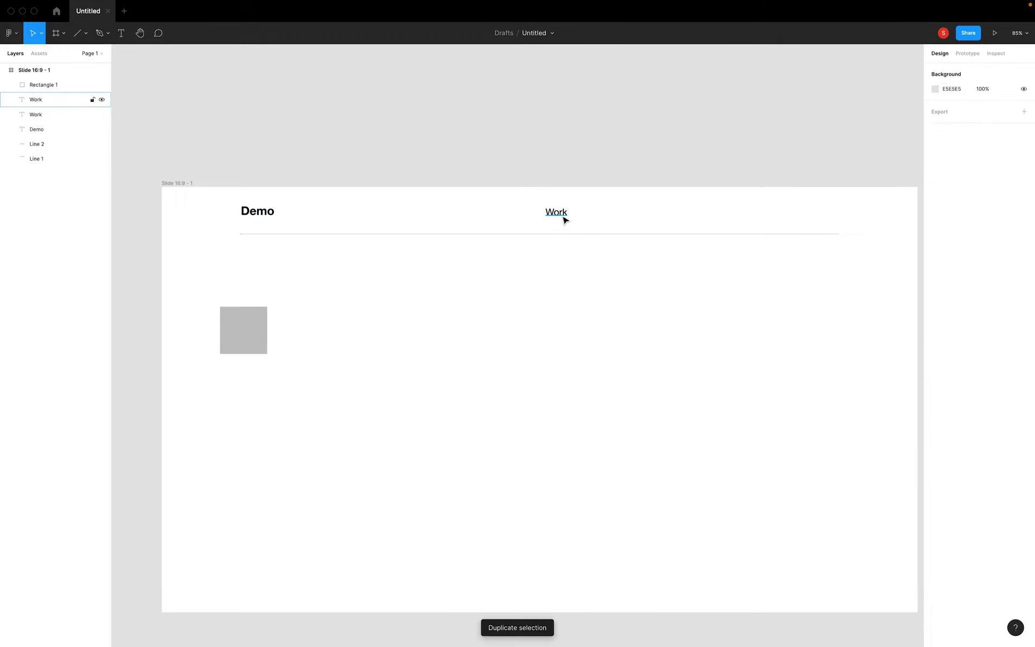
drag(564, 220, 626, 219)
key(Return)
text(About Us)
key(Escape)
Duplicate About Us further right and retype the copy as Services.
click(700, 147)
click(629, 212)
key(ctrl+d)
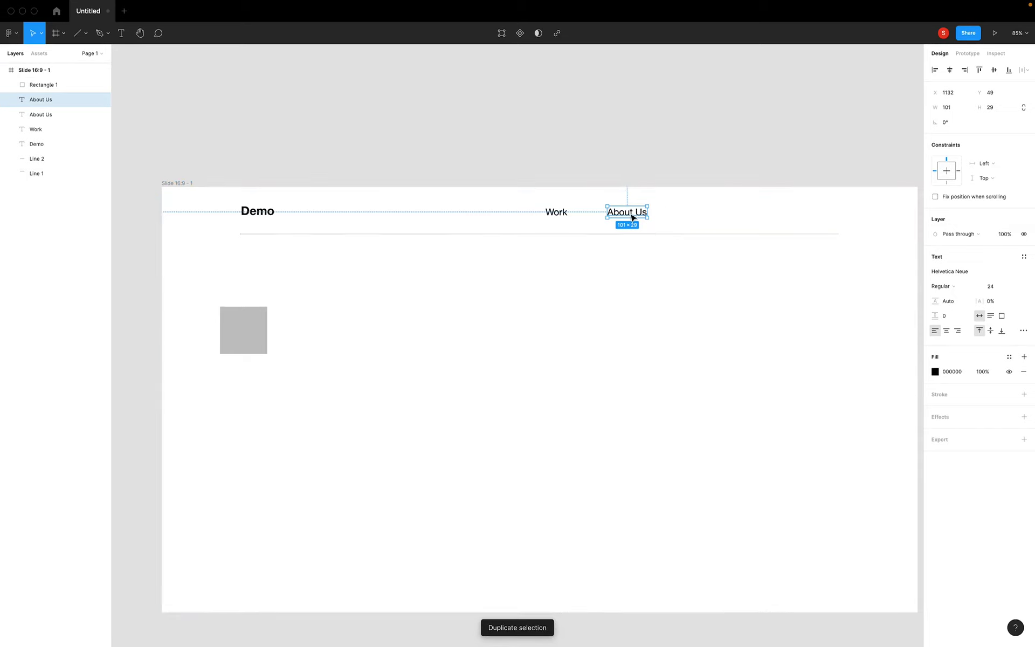
drag(631, 218, 703, 217)
click(702, 204)
double_click(698, 209)
text(Servic)
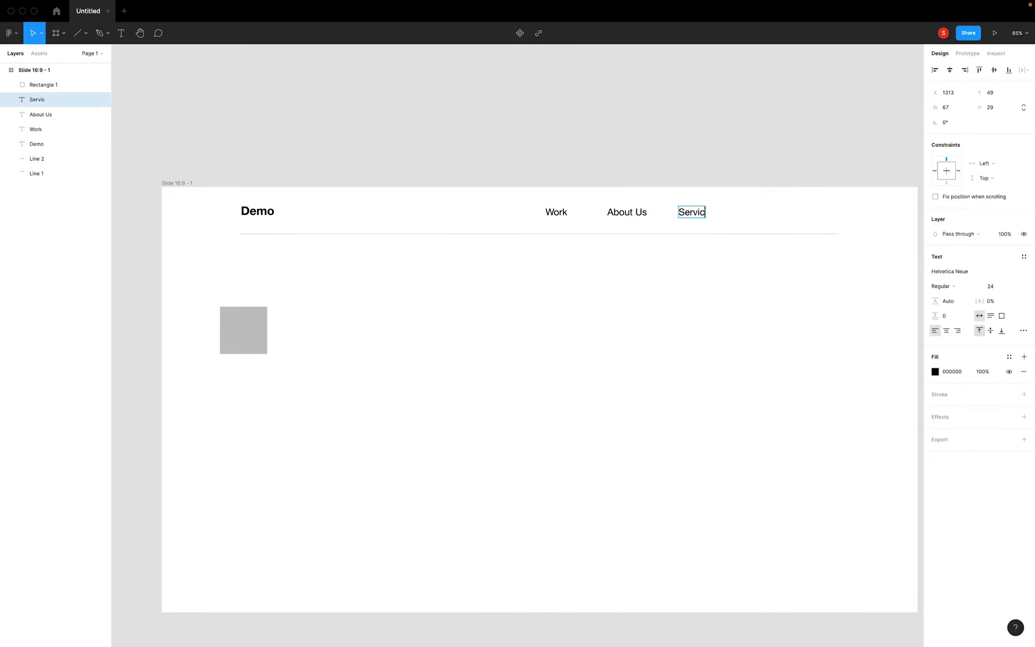
key(Escape)
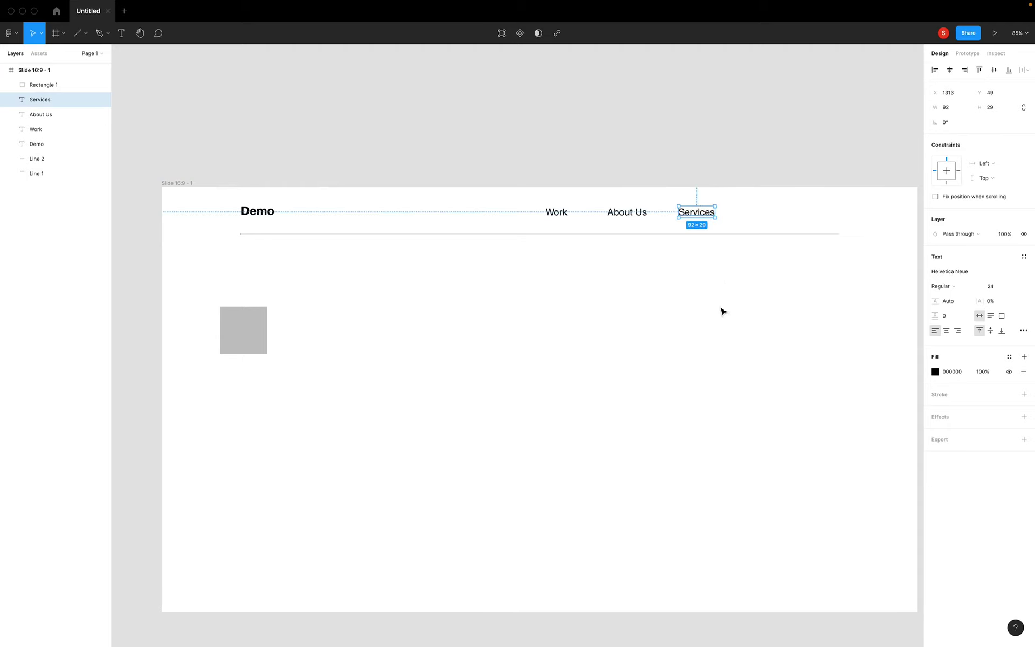
click(722, 312)
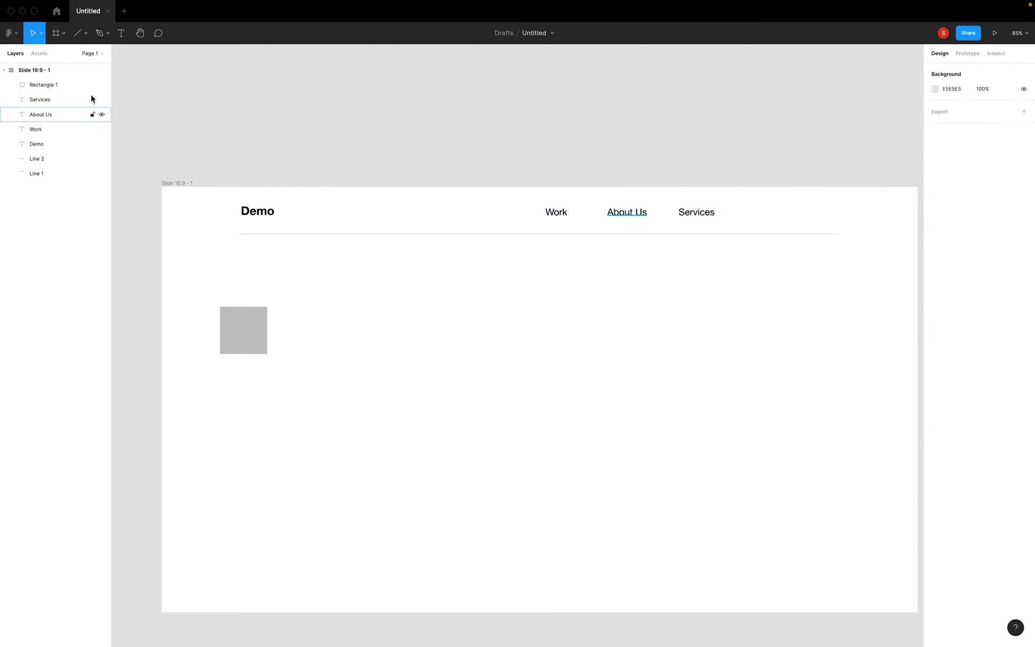
click(86, 33)
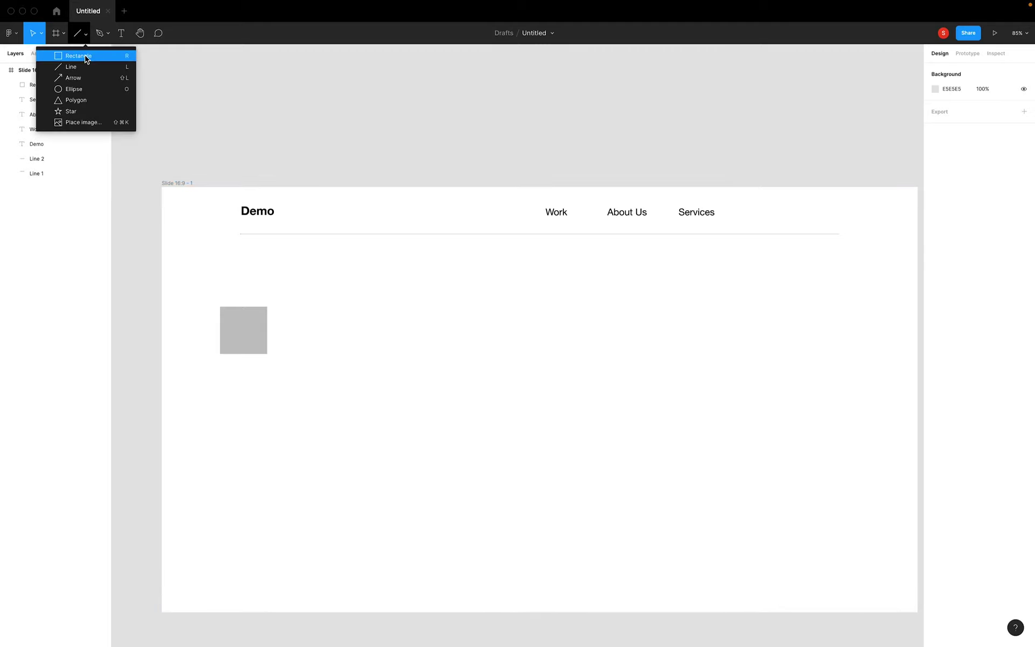
Draw a rectangle below the header and set its width to 300.
click(86, 57)
drag(481, 267, 628, 298)
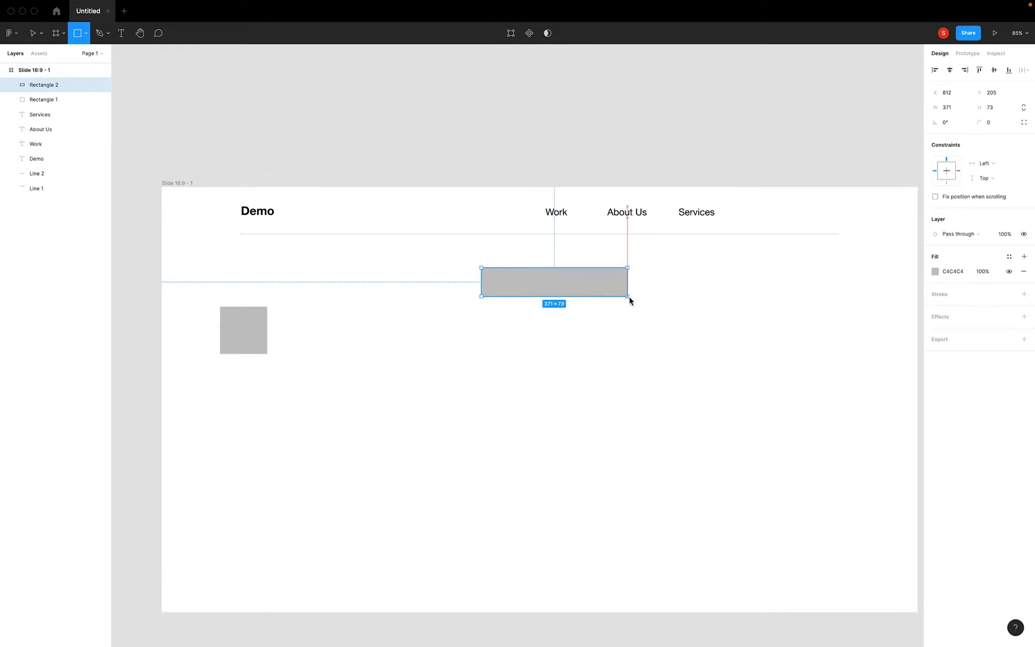
click(1000, 112)
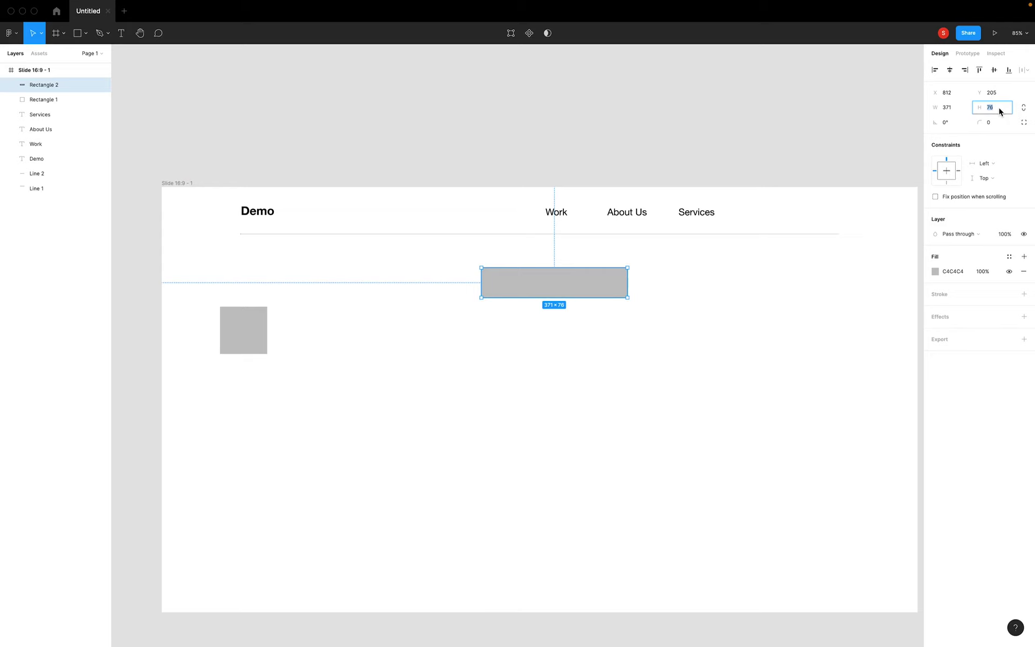
key(Return)
click(957, 111)
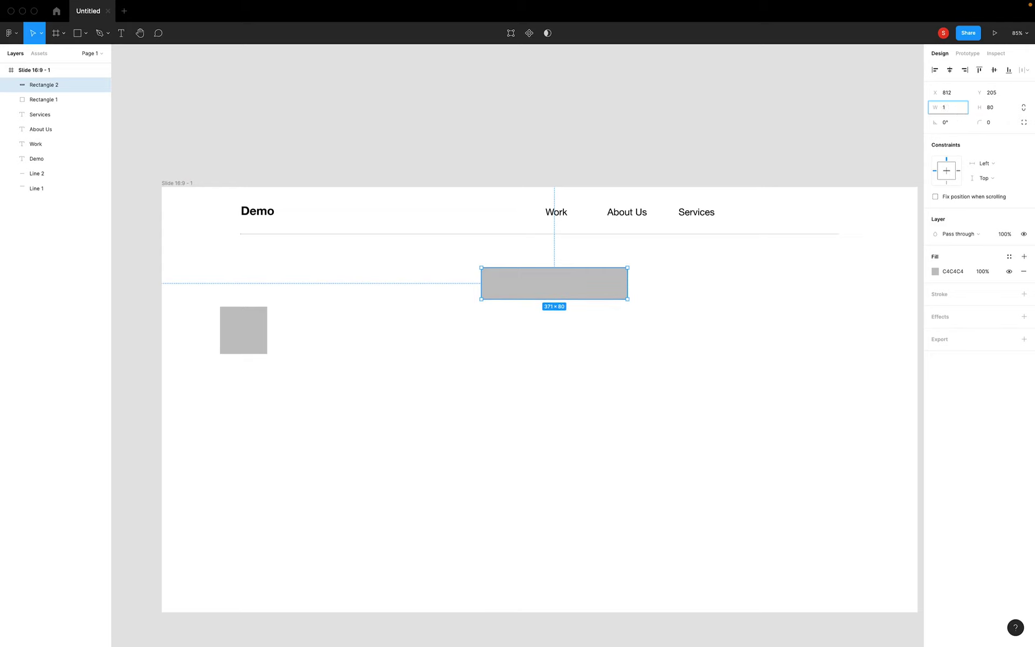
text(50)
key(Return)
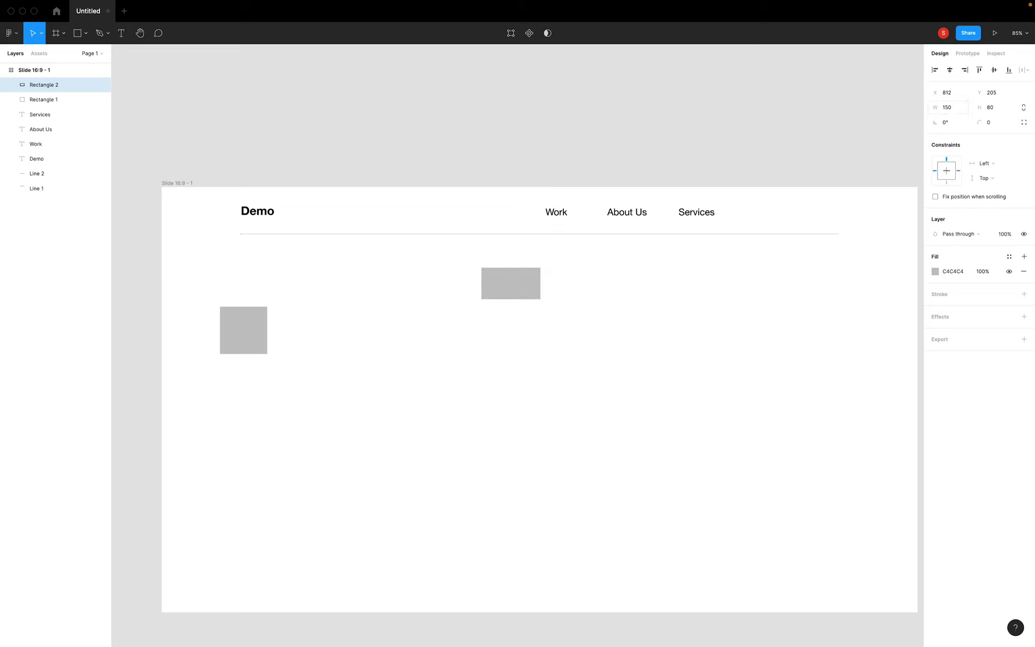
click(954, 112)
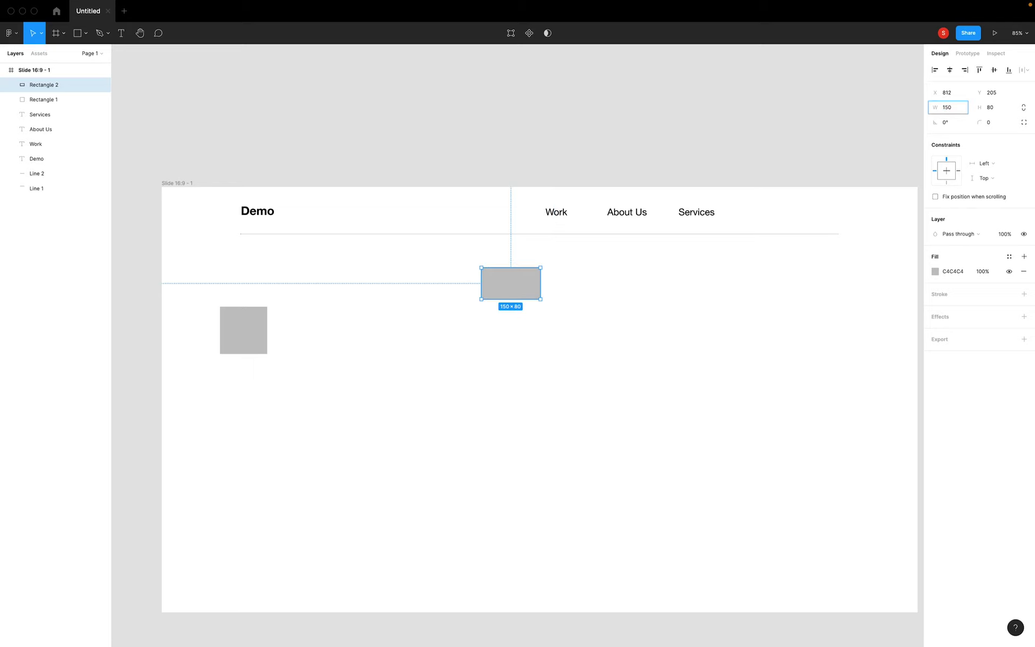
text(2)
key(Return)
Round the rectangle's corners to 12 and move it to the header's right end.
click(684, 284)
drag(559, 293, 617, 298)
click(1003, 126)
text(2)
key(Return)
click(620, 321)
mouse_move(620, 286)
mouse_down()
mouse_move(907, 201)
mouse_move(794, 216)
mouse_up()
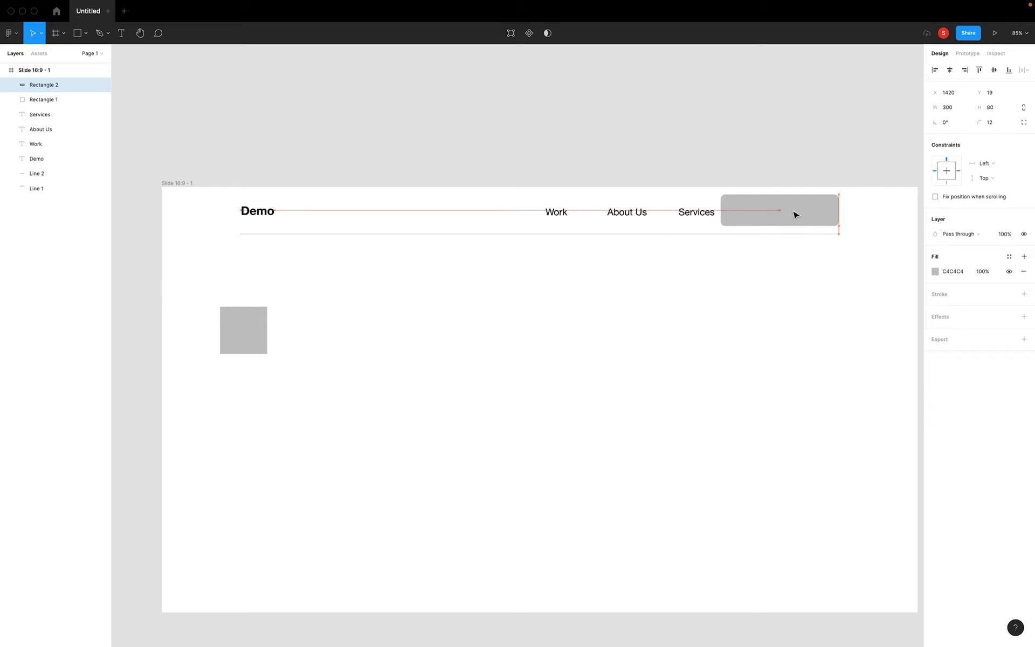
Set the button rectangle's height to 70 and move the grey square to the top-left.
click(802, 282)
click(791, 224)
click(997, 111)
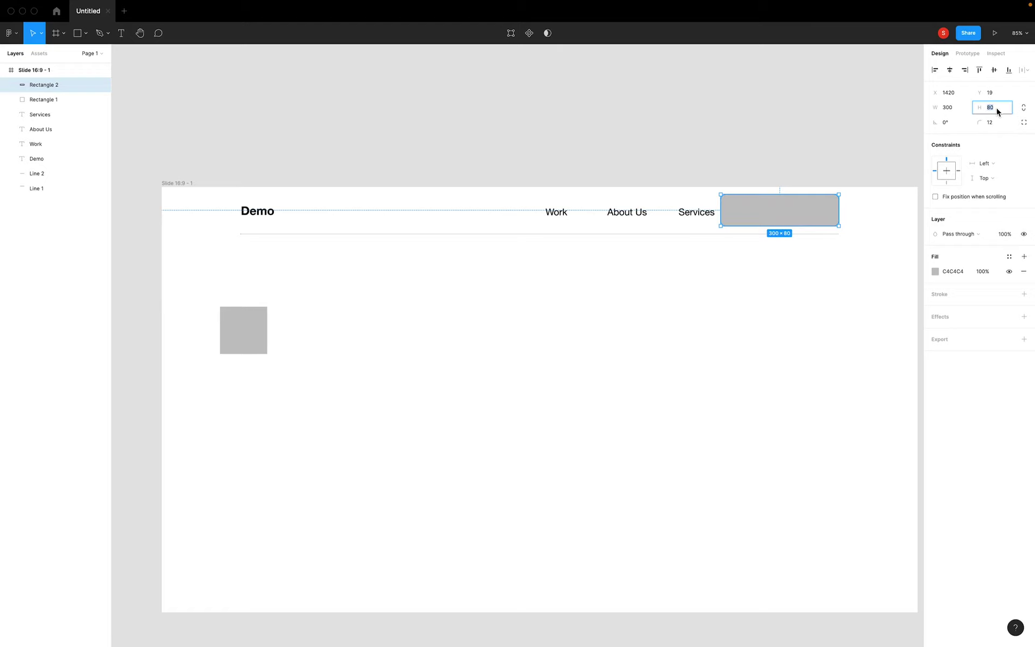
text(70)
key(Return)
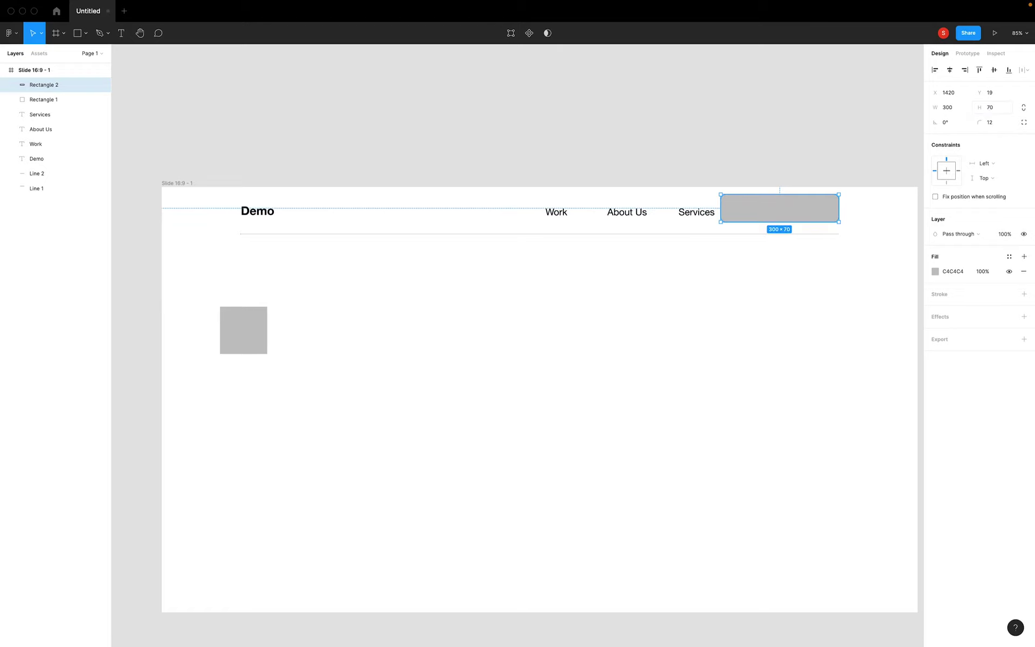
click(277, 303)
drag(238, 324, 200, 206)
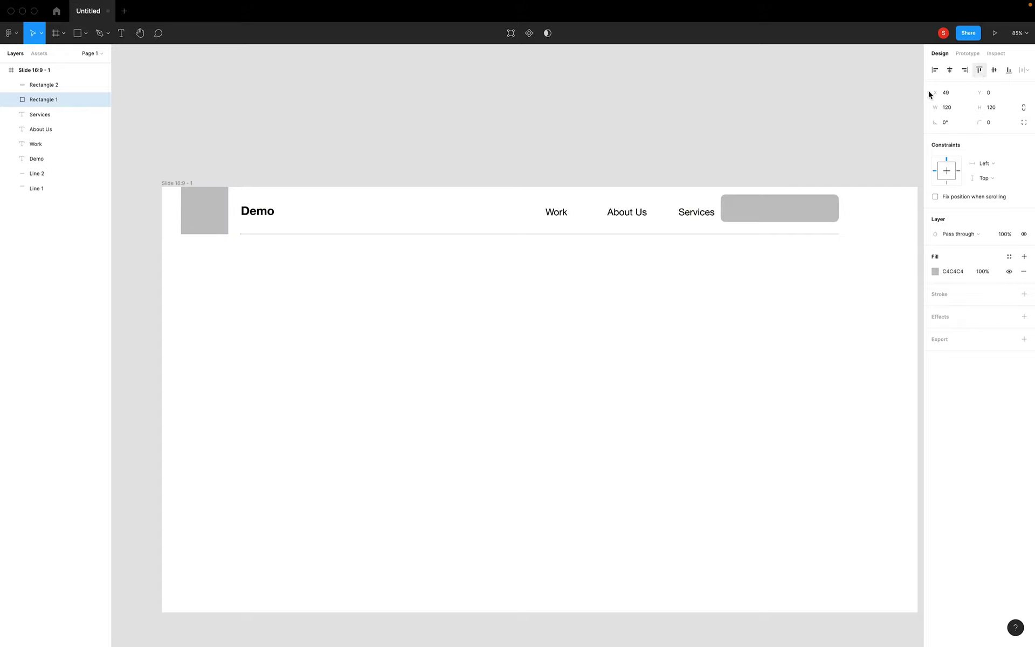
Select every header item and align their vertical centres.
click(316, 337)
click(200, 213)
click(733, 304)
drag(865, 199, 184, 217)
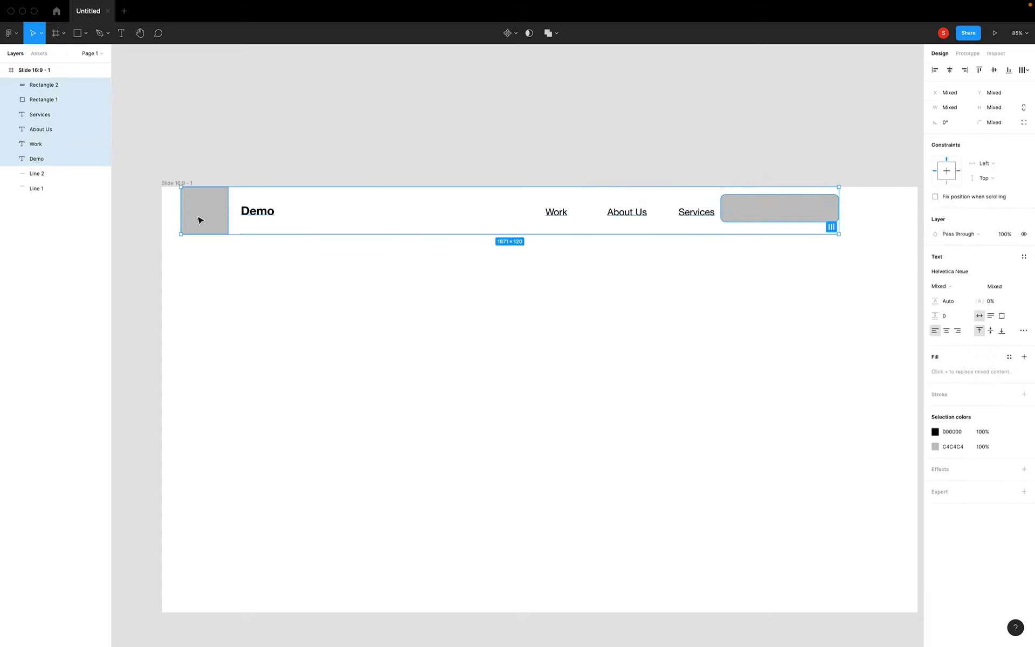
click(994, 70)
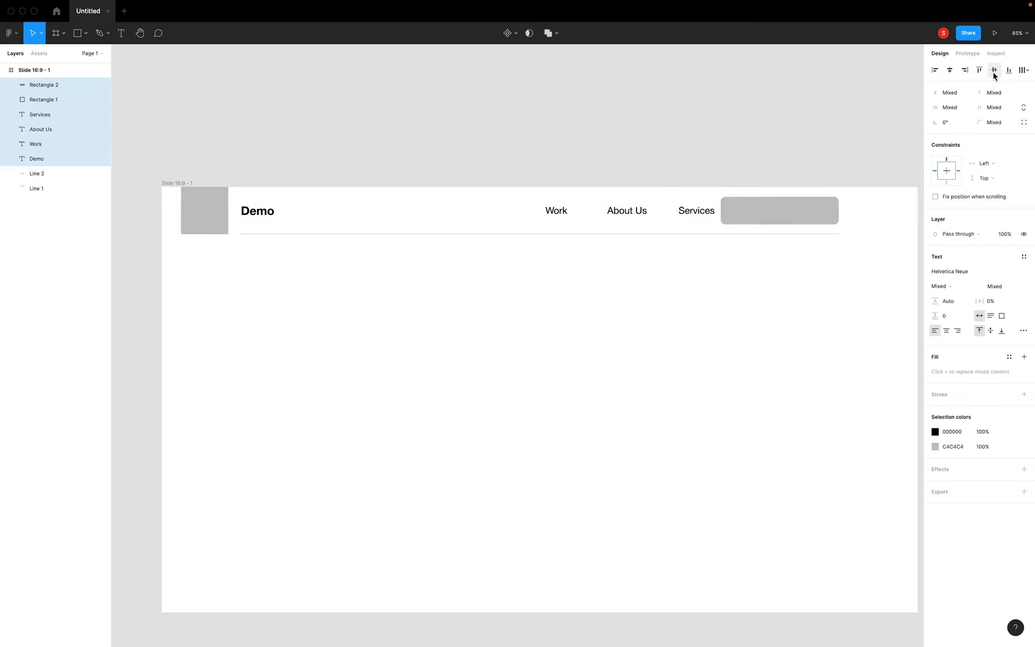
click(764, 345)
Nudge Work, About Us and Services left, then duplicate Services.
click(558, 211)
shift+click(625, 212)
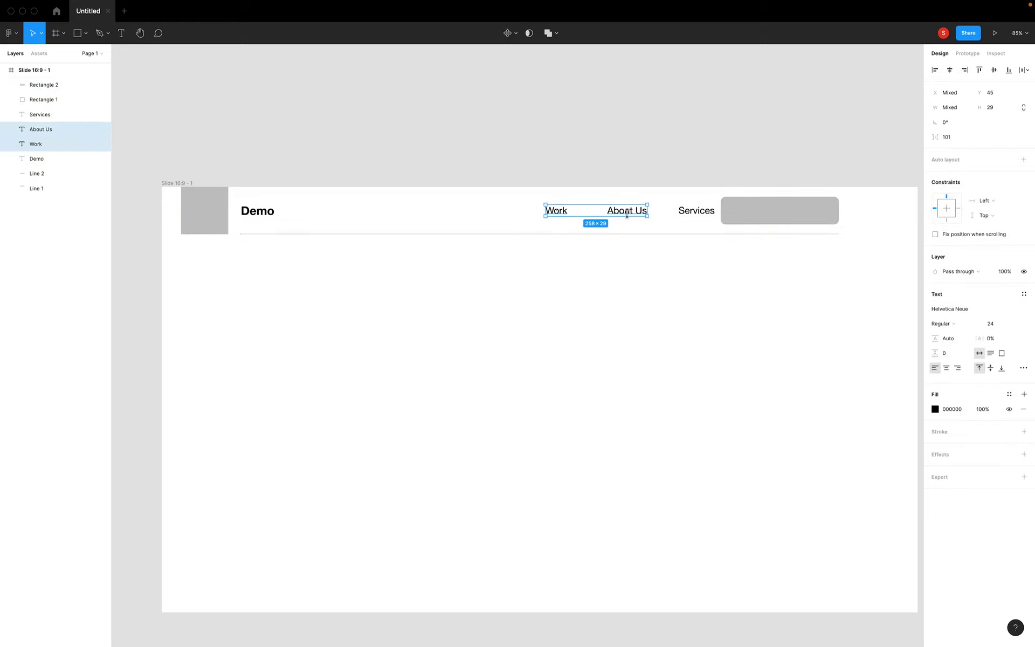
shift+click(692, 213)
key(shift+Left)
key(shift+Left)
key(shift+Left)
key(shift+Left)
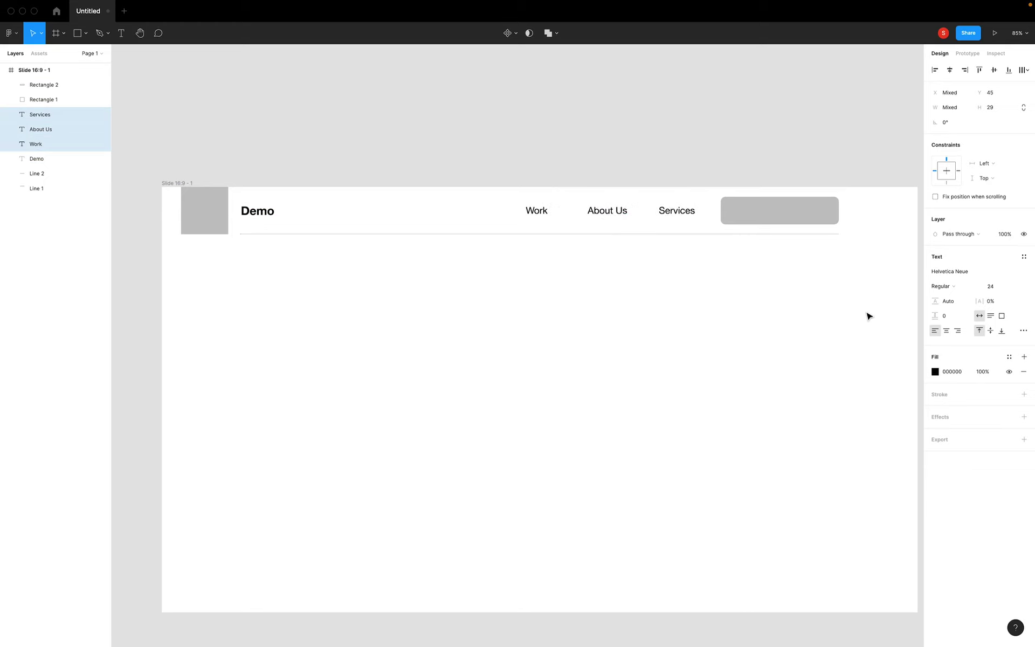
click(867, 316)
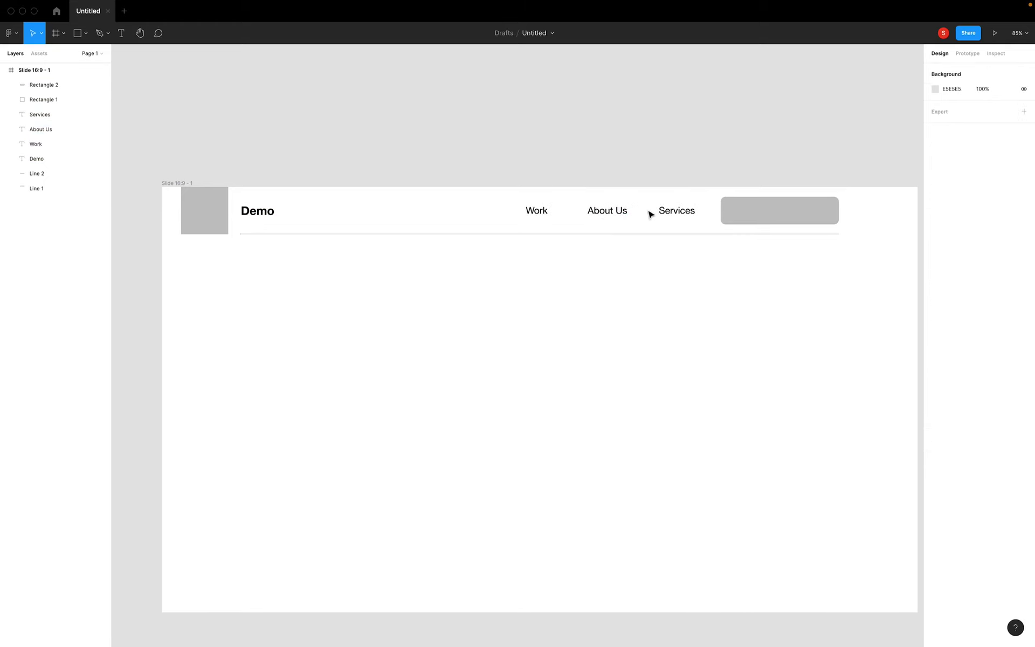
click(667, 214)
key(super+d)
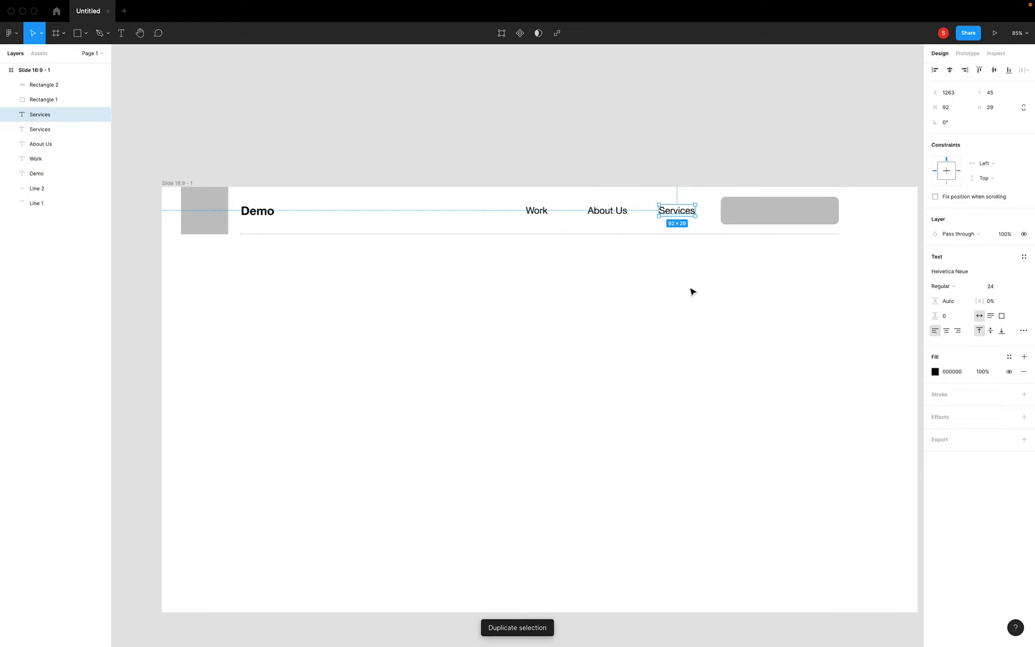
Move the Services copy below the header and retype it as Contact US.
drag(667, 214, 698, 306)
double_click(696, 300)
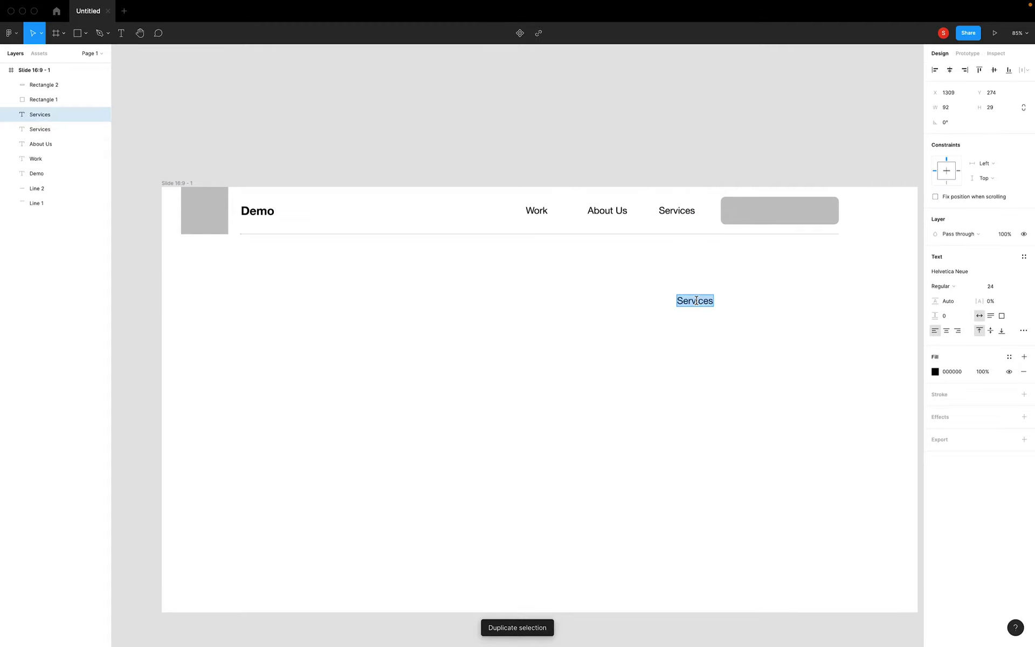
text(Contacts)
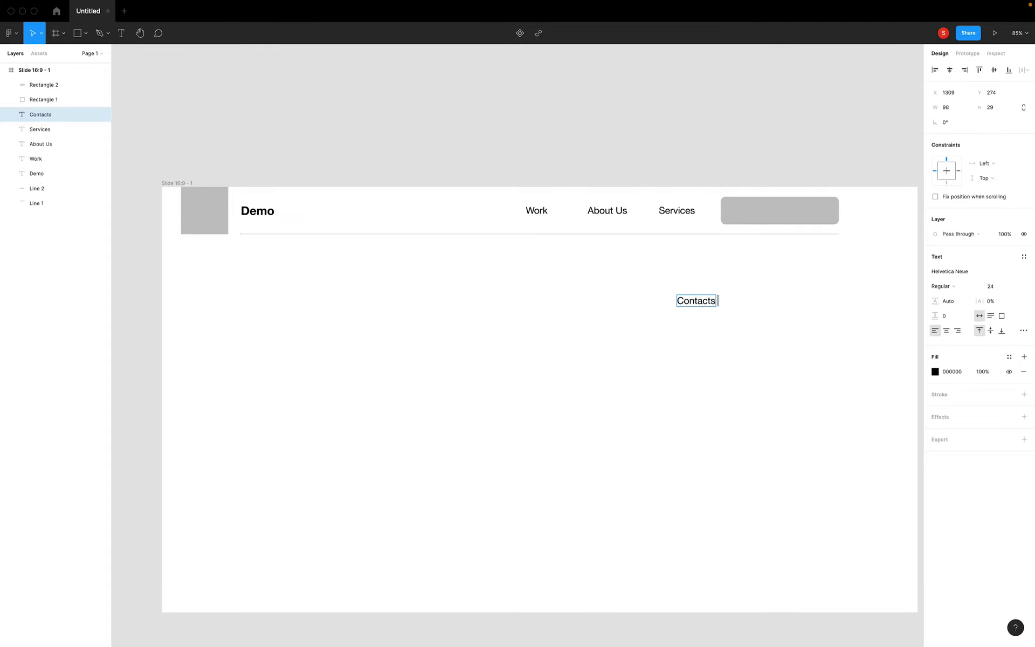
key(BackSpace)
text(US)
key(Escape)
Place Contact US on the grey button, bring it forward, and centre it vertically.
click(748, 284)
drag(700, 302, 785, 217)
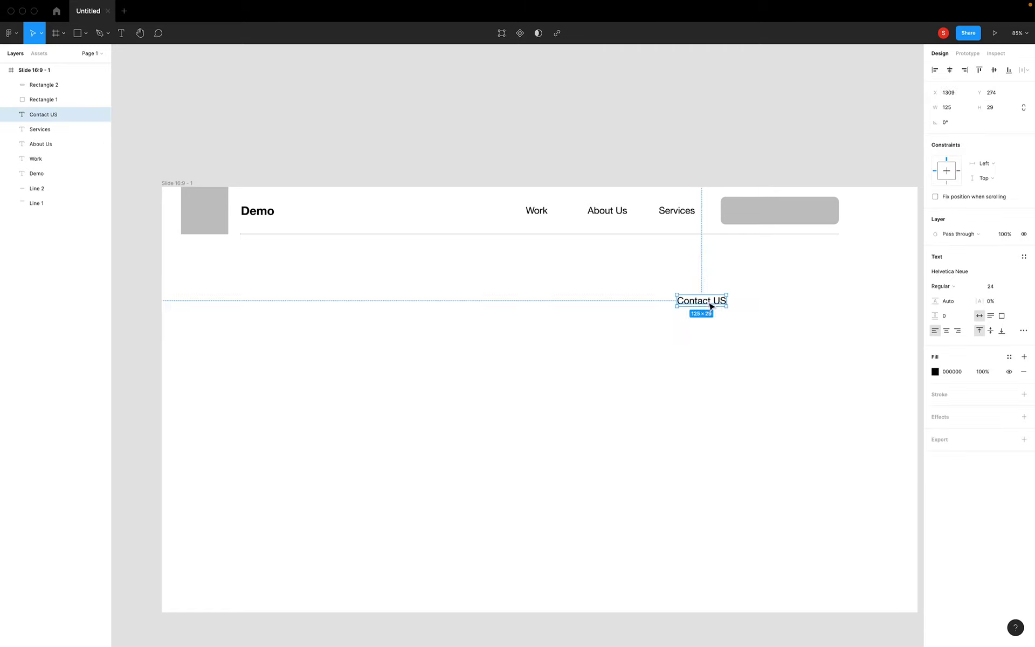
key(super+alt+bracketright)
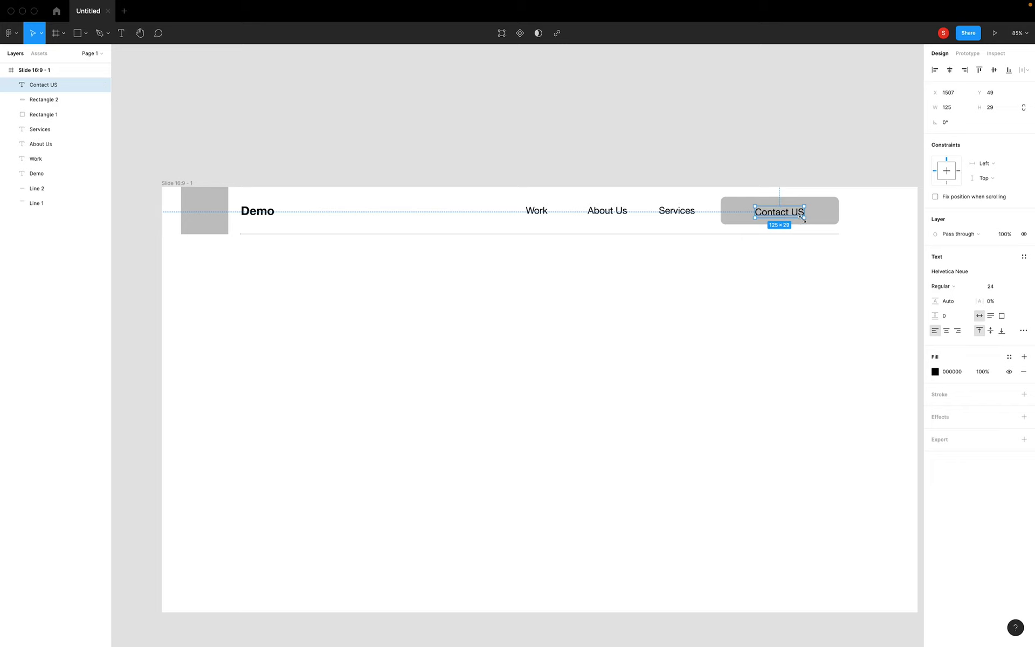
click(838, 246)
click(817, 221)
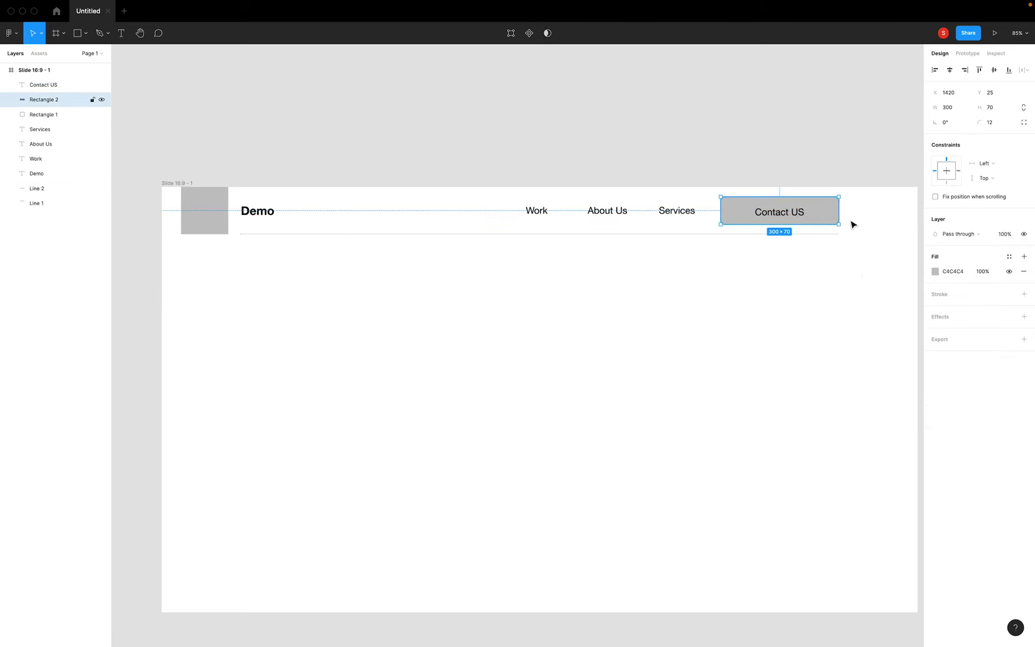
click(864, 277)
click(794, 217)
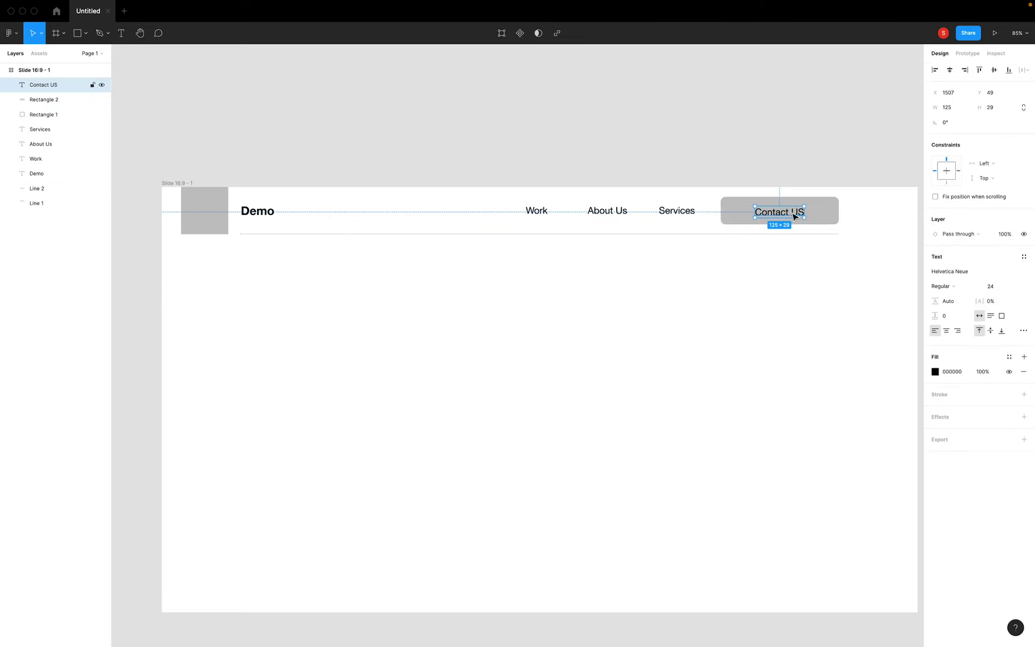
shift+click(828, 220)
click(949, 70)
click(994, 70)
Narrow the button from its left edge and centre Contact US horizontally within it.
click(776, 342)
click(726, 224)
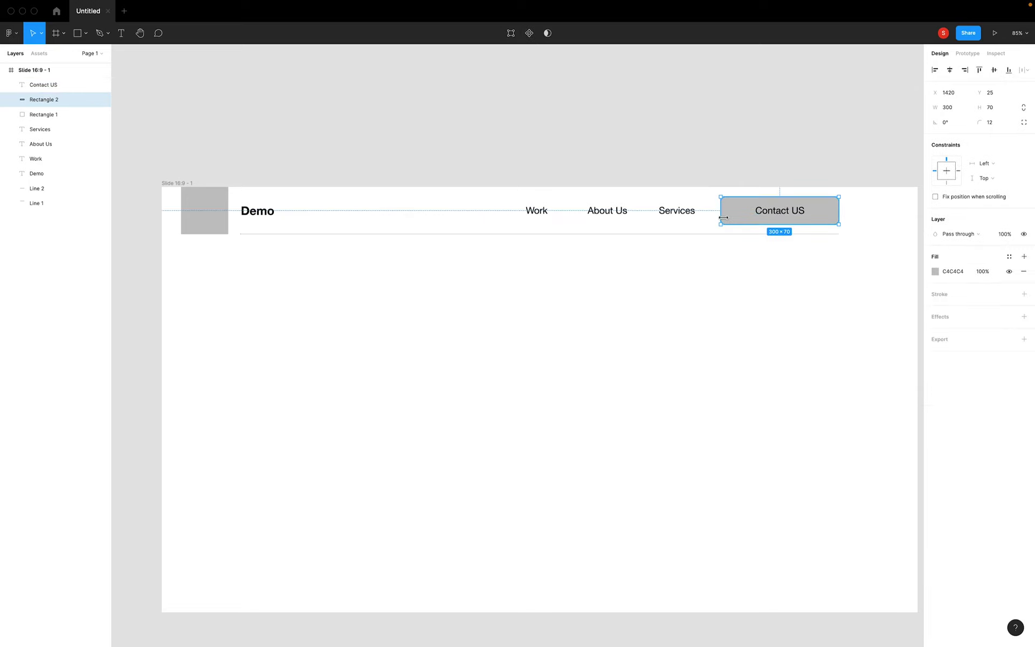
drag(721, 211, 755, 211)
click(806, 296)
click(780, 211)
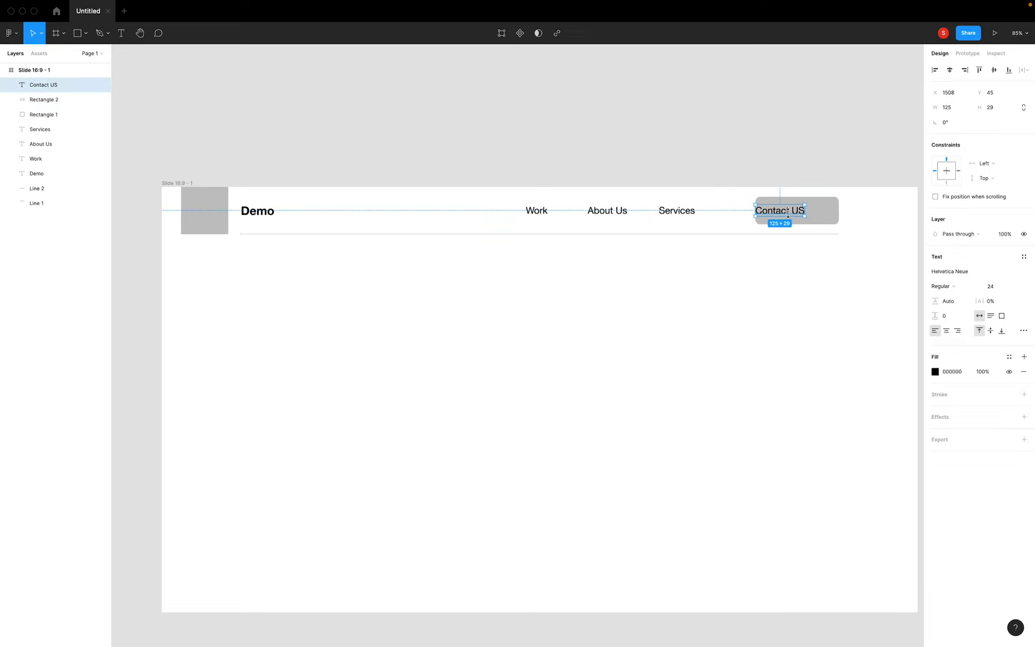
shift+click(834, 213)
click(950, 70)
click(815, 294)
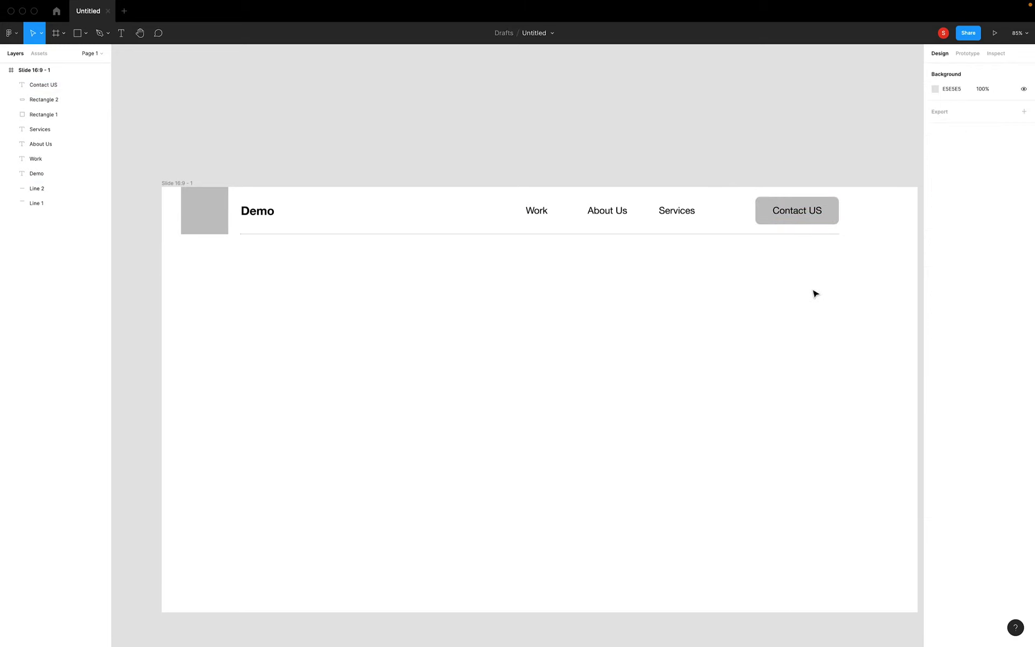
drag(508, 212, 675, 216)
Nudge the nav links right and move the grey square further down the slide.
key(shift+Right)
key(shift+Right)
key(shift+Right)
key(shift+Right)
key(shift+Right)
key(shift+Right)
key(shift+Right)
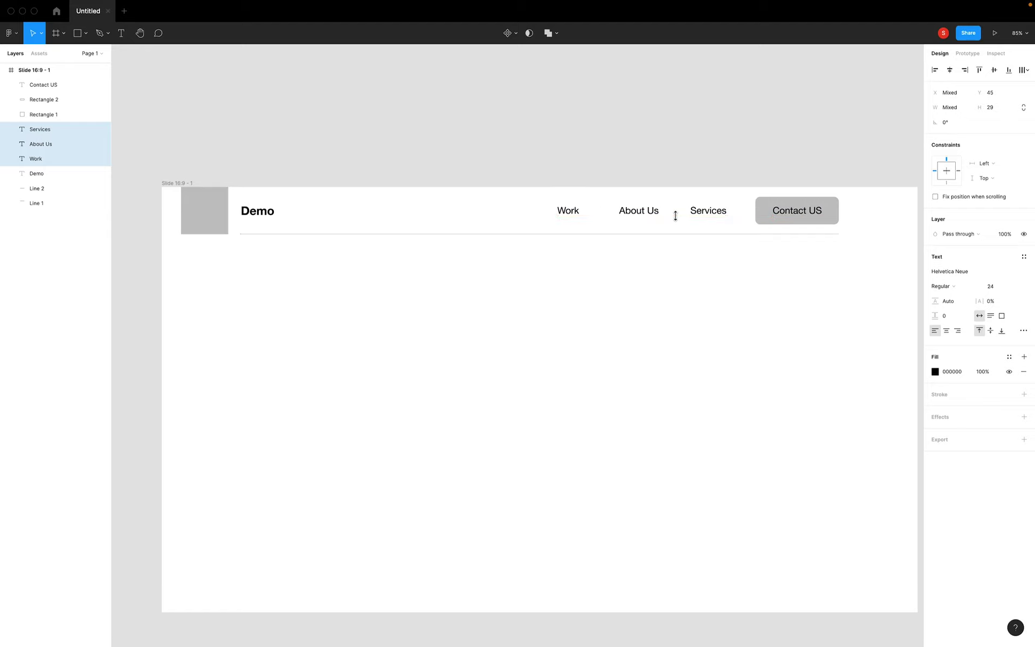
click(749, 310)
drag(208, 217, 222, 387)
click(593, 325)
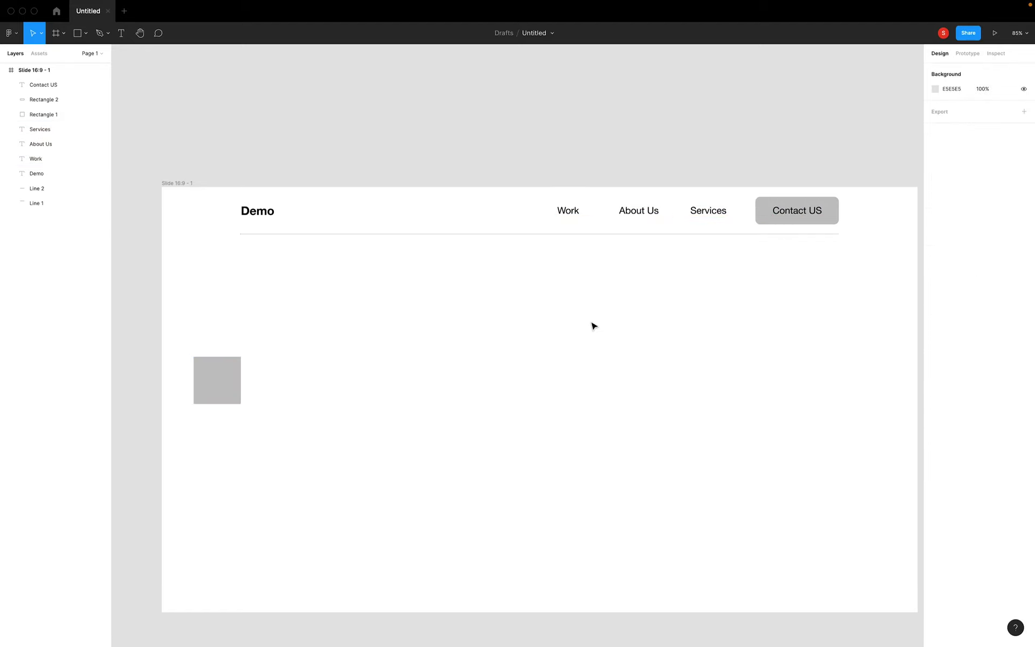
scroll(593, 326, down, 1)
Change the Contact US button fill from 333333 to black.
click(827, 186)
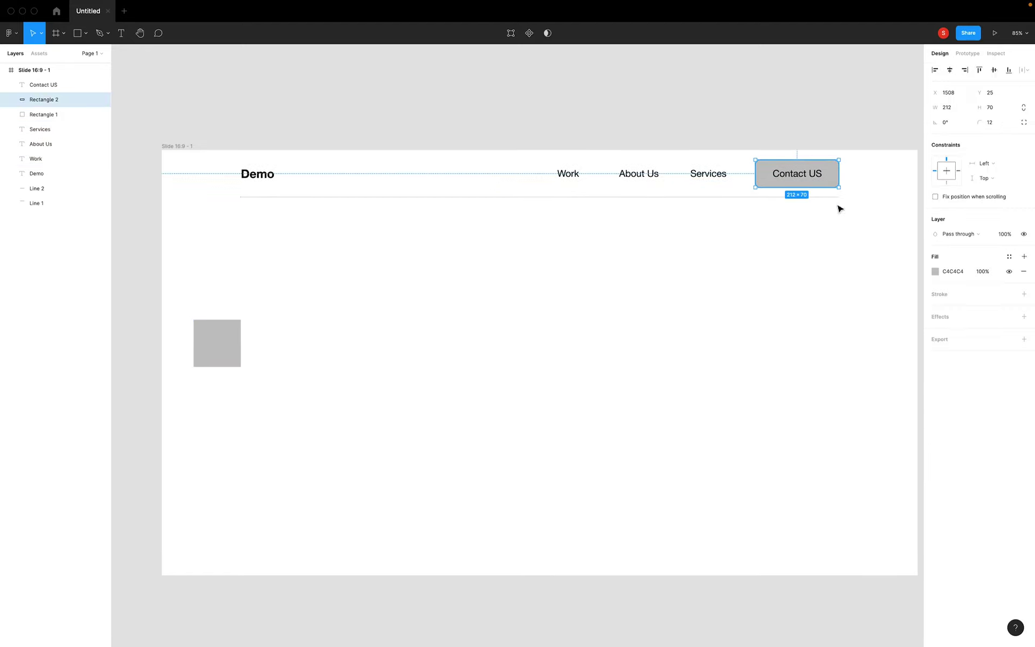
click(937, 272)
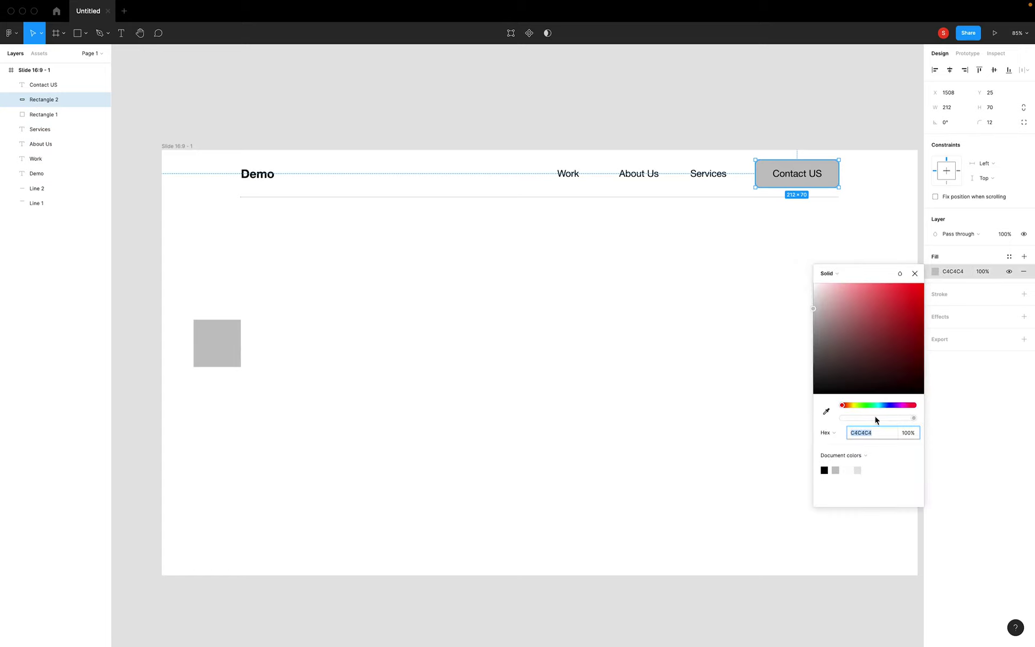
text(333)
key(Return)
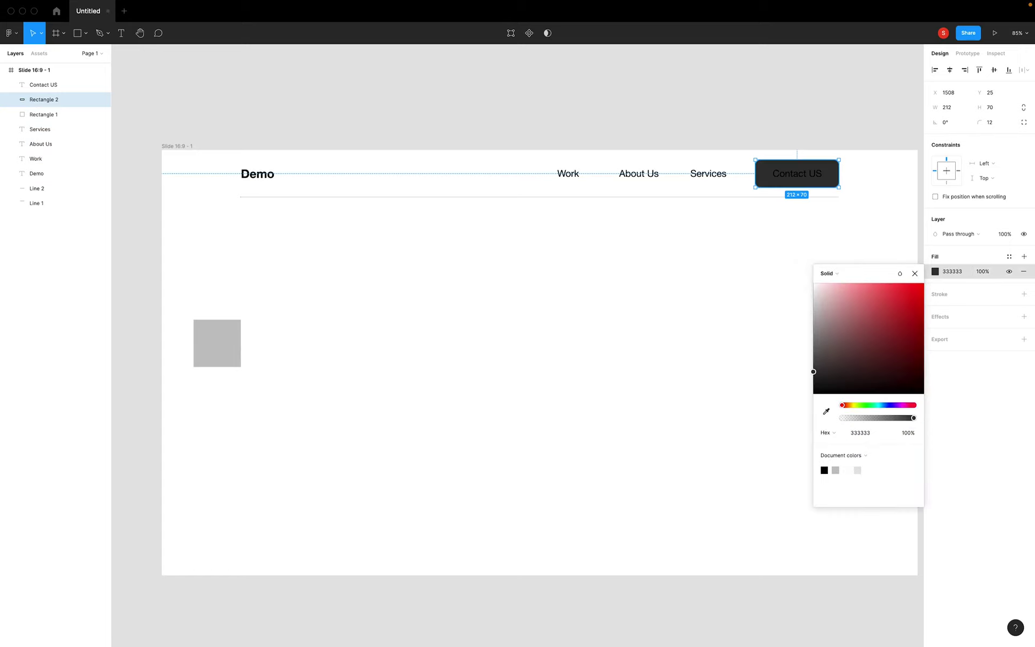
click(834, 291)
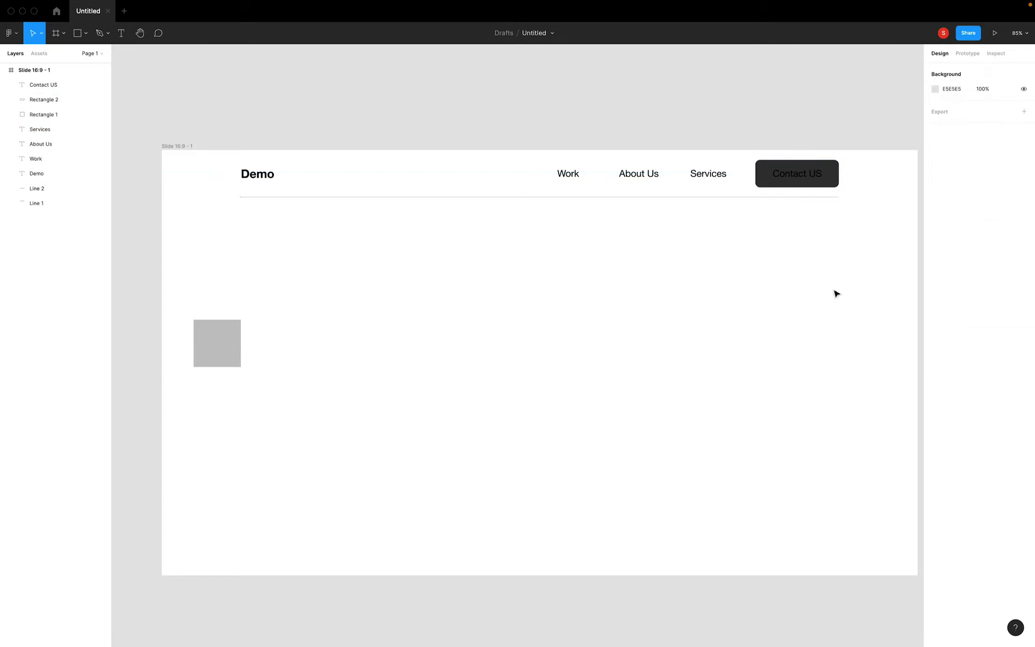
click(834, 183)
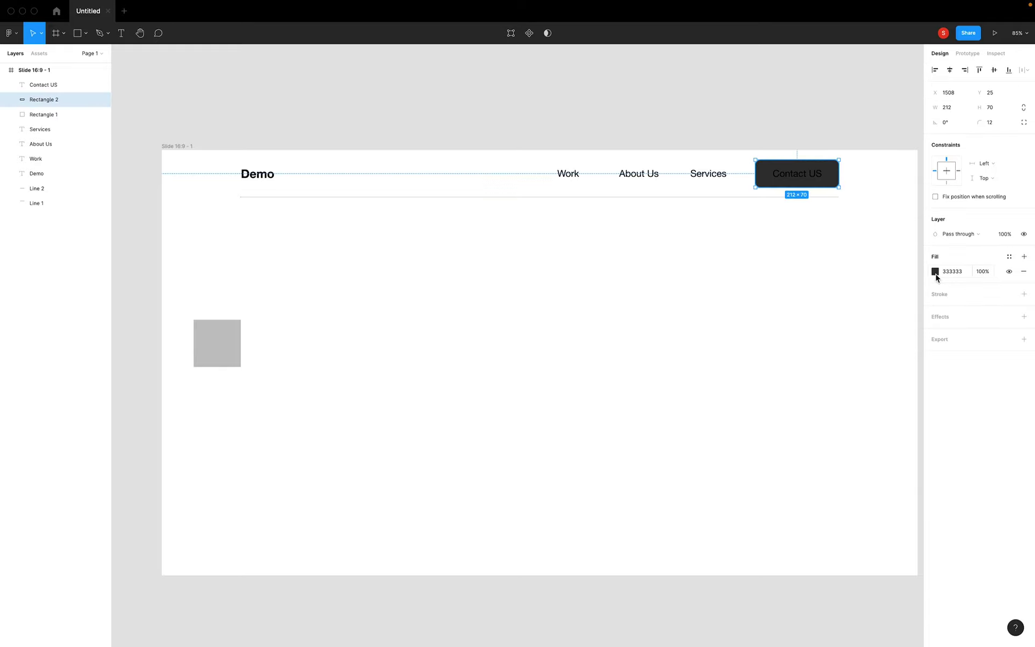
click(935, 276)
drag(820, 388, 776, 411)
click(663, 303)
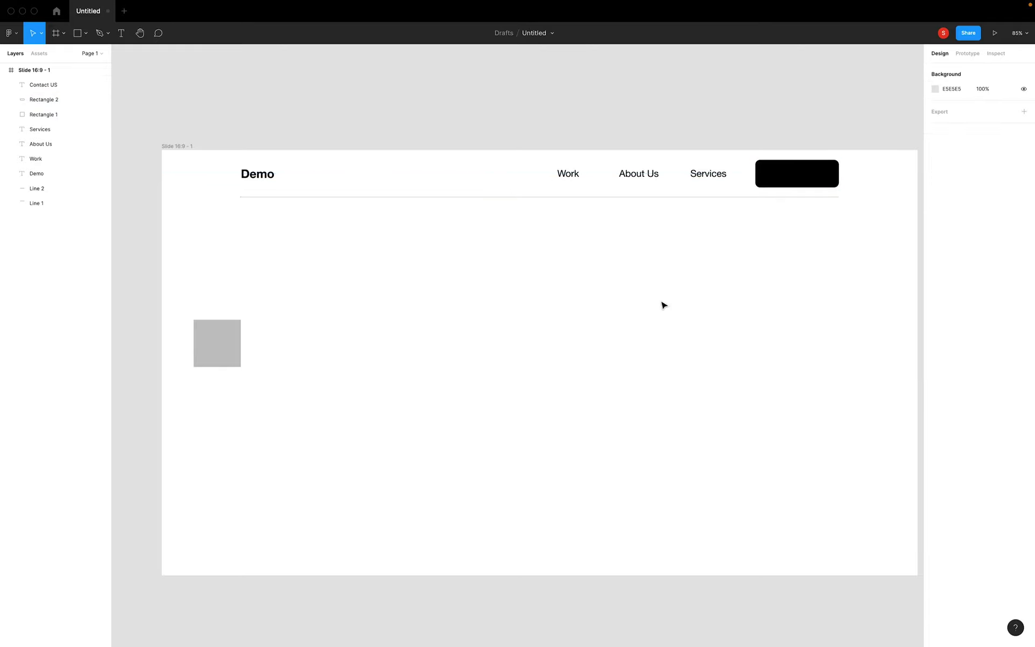
Set the Contact US label's text colour to white (FFFFFF).
click(792, 171)
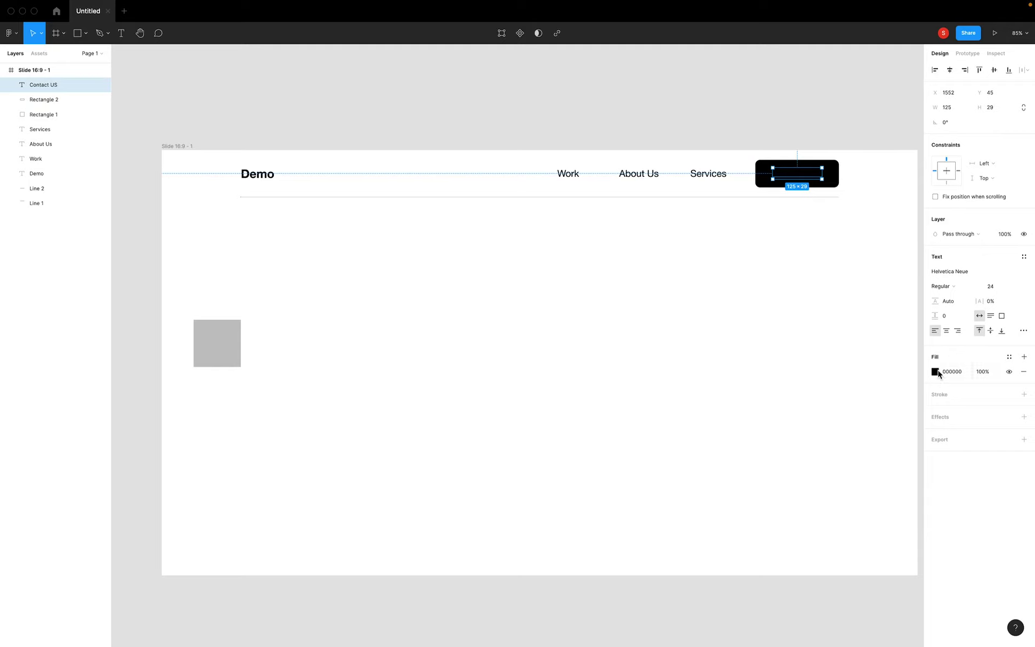
click(935, 371)
text(ffffff)
key(Return)
click(764, 301)
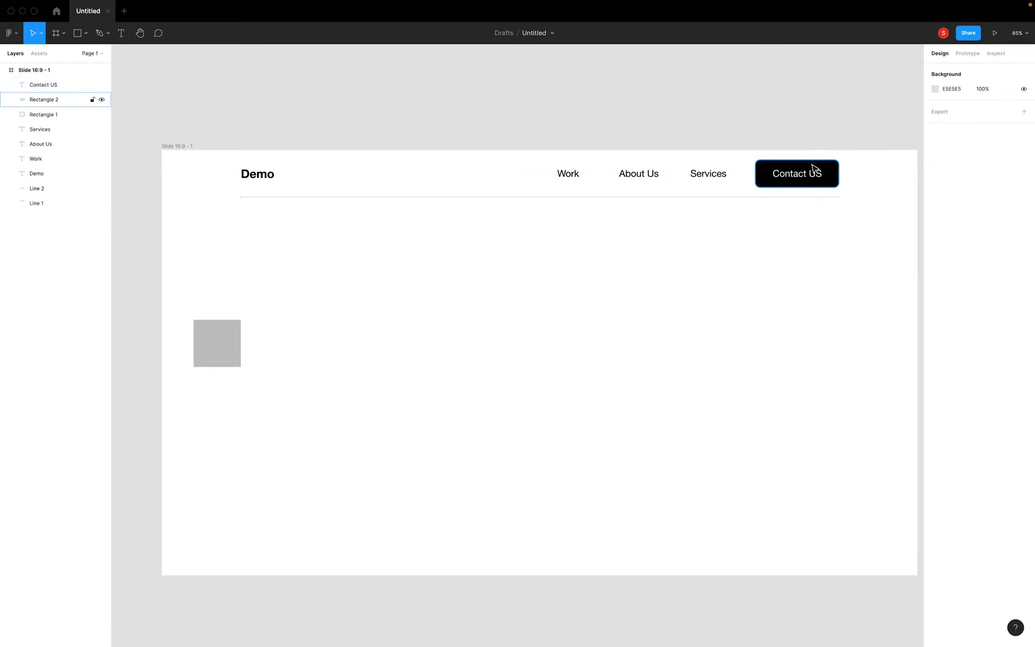
Make the Contact US label Medium weight and centre it horizontally in the button.
click(808, 170)
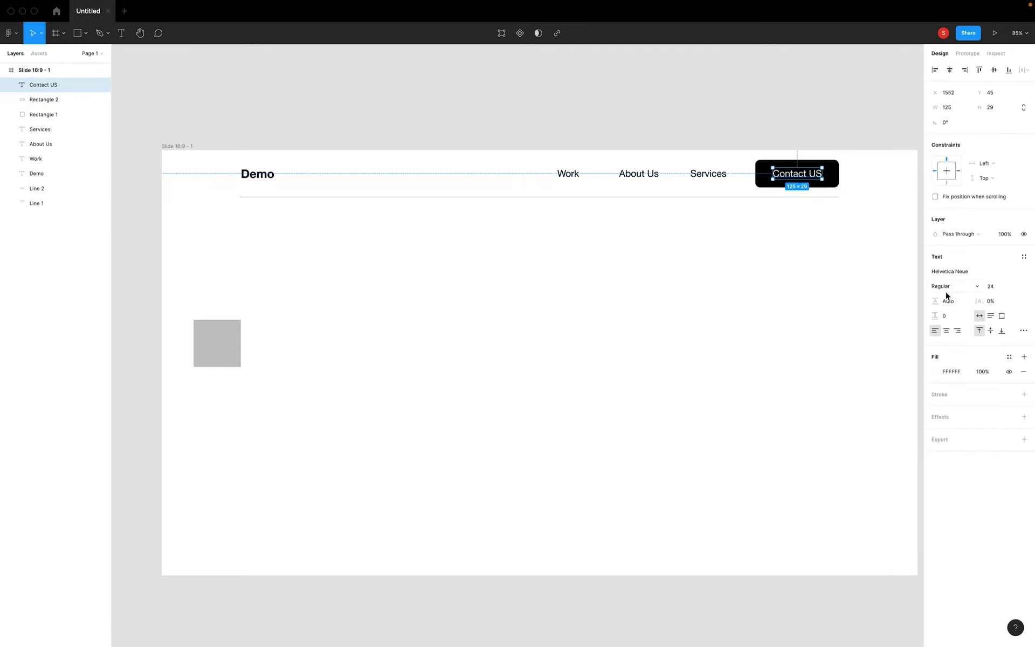
click(957, 291)
click(956, 297)
click(781, 273)
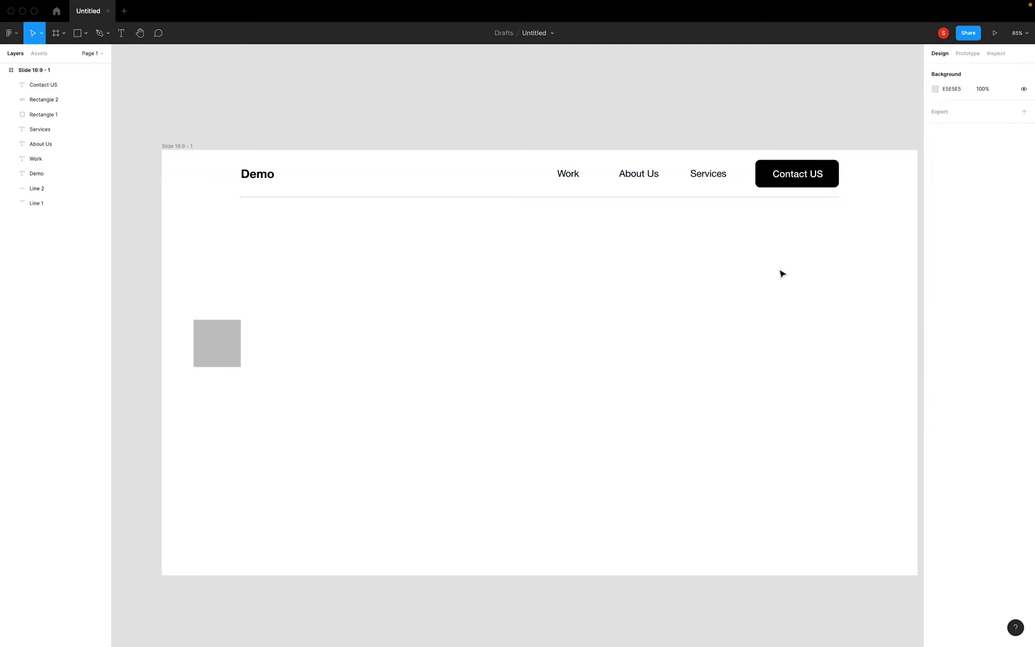
click(816, 178)
shift+click(839, 184)
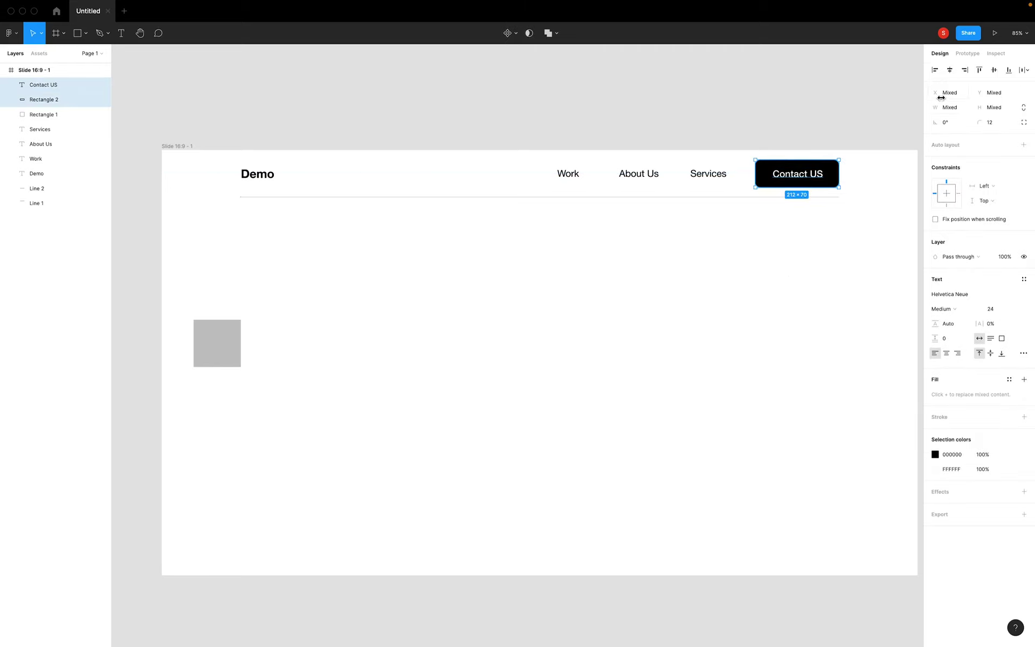
click(950, 69)
click(773, 241)
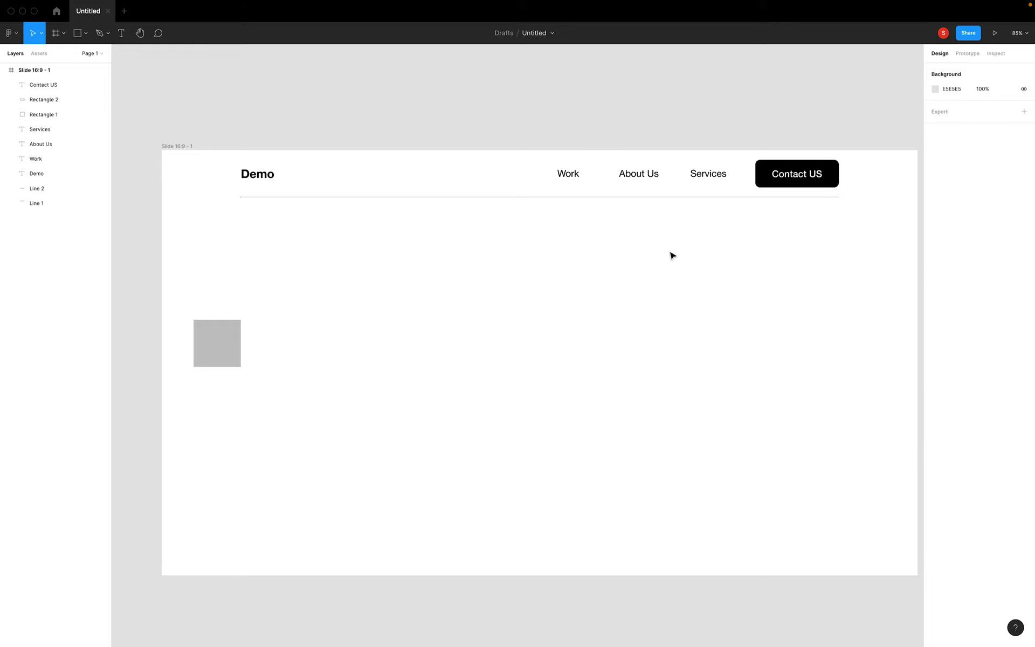
Duplicate the grey square, make the copy 2 tall, and place the bar beneath Work.
drag(232, 348, 535, 332)
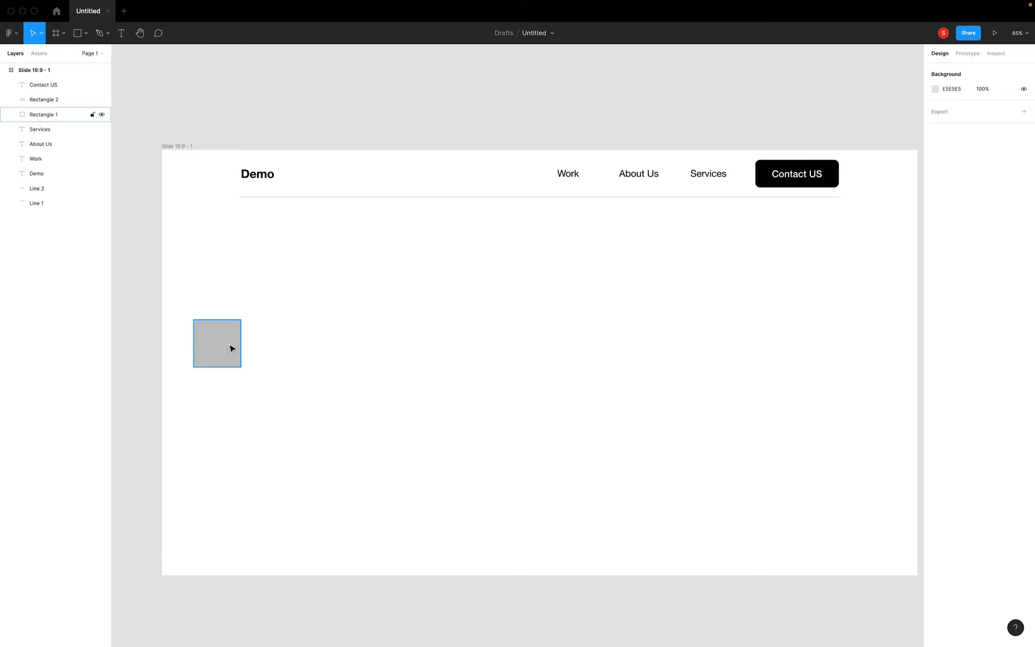
click(695, 327)
drag(520, 336, 572, 239)
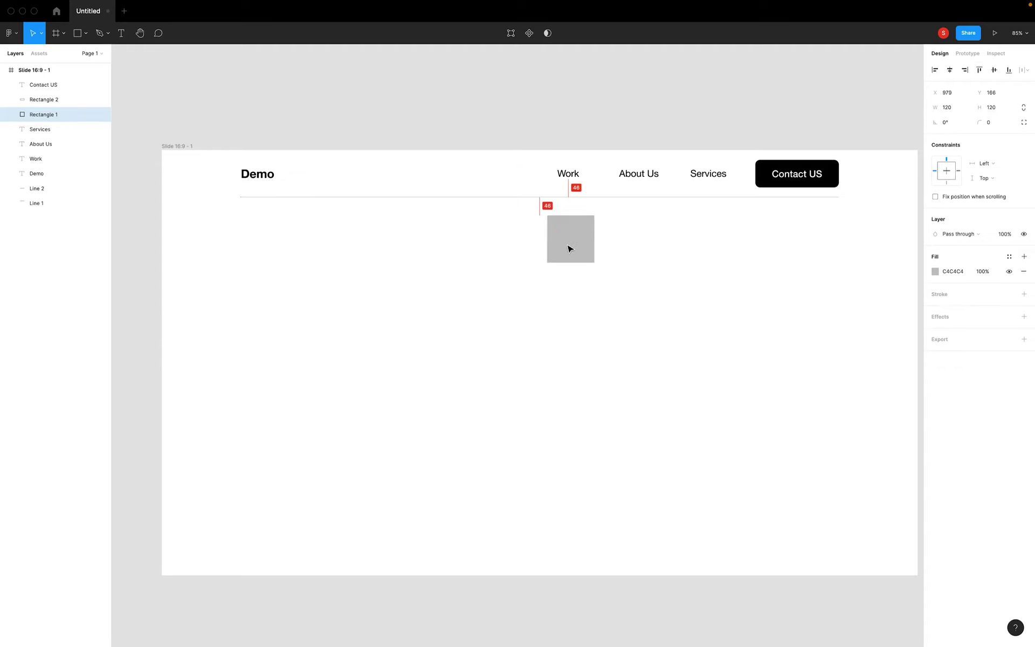
drag(571, 239, 573, 302)
key(ctrl+d)
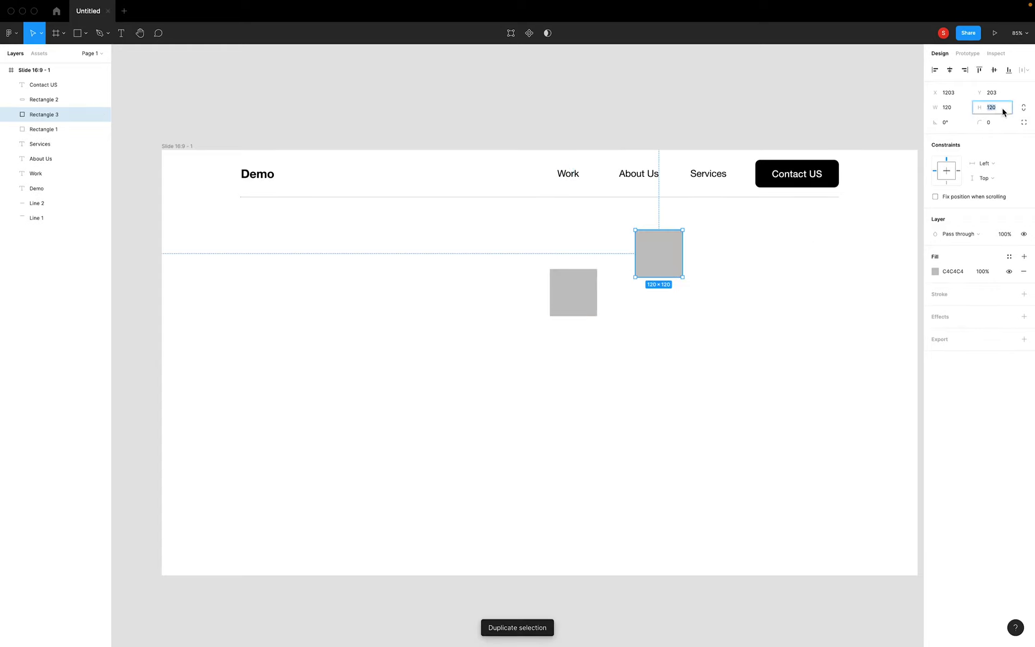
click(1002, 108)
text(2)
key(Return)
click(700, 300)
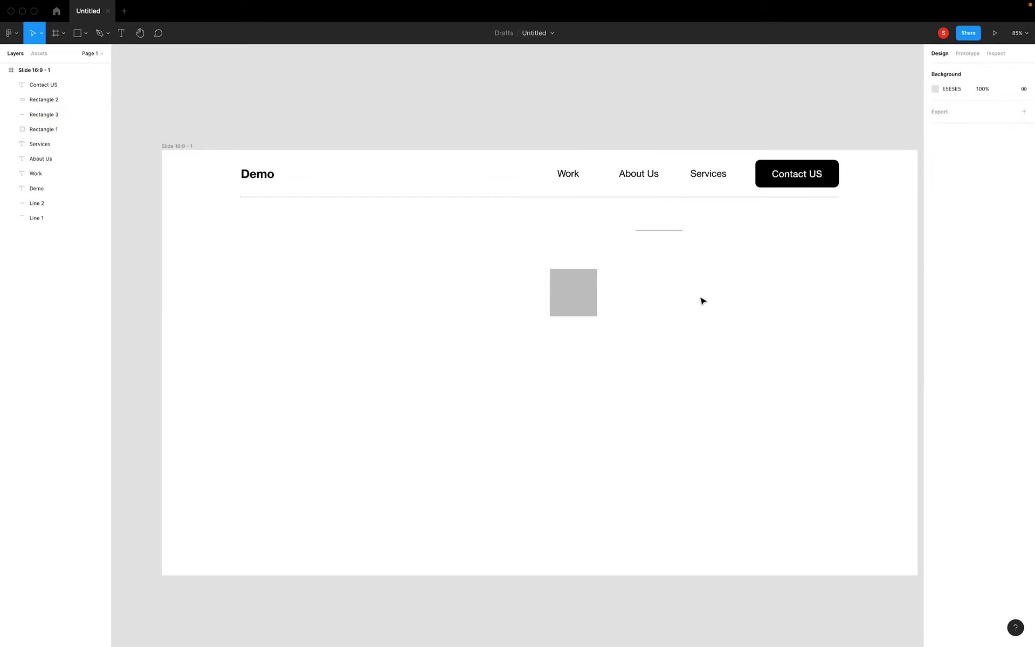
mouse_move(664, 233)
mouse_down()
mouse_move(598, 212)
mouse_move(645, 199)
mouse_move(575, 202)
mouse_up()
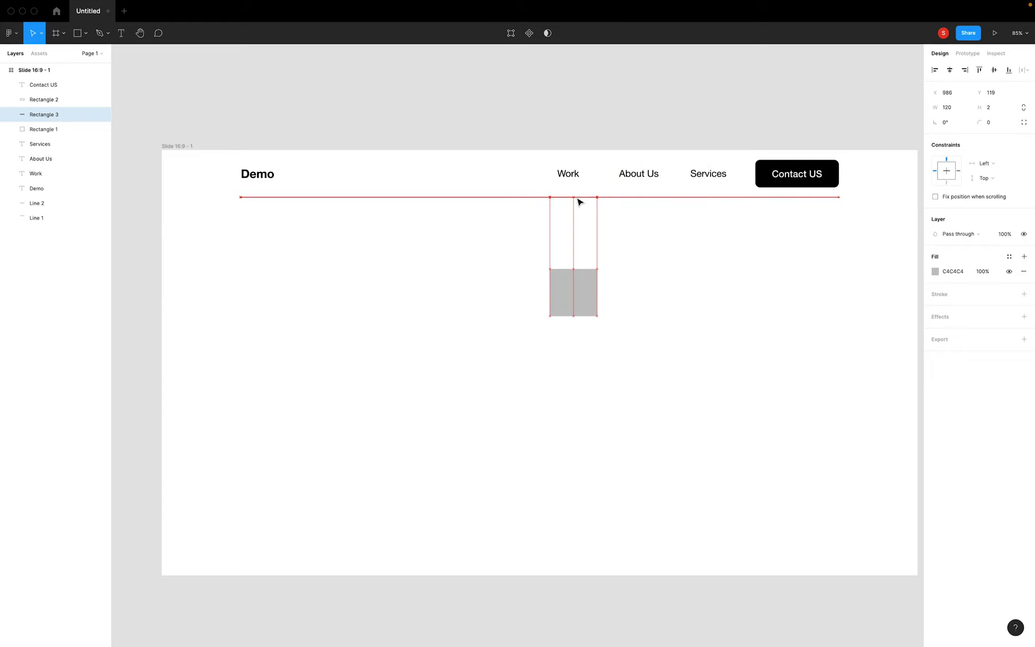
click(576, 206)
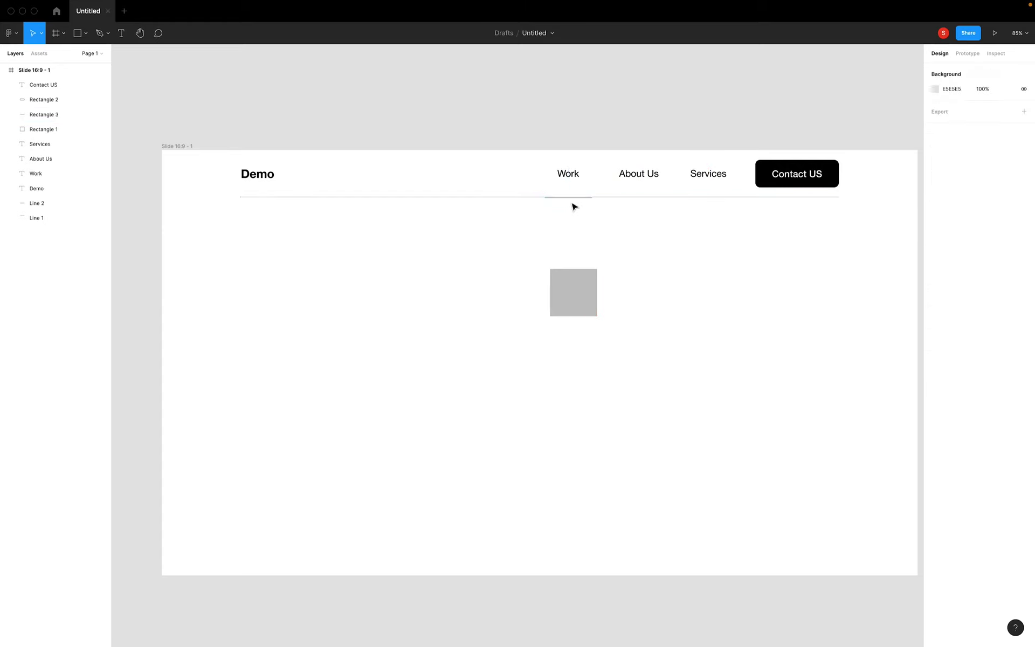
Fill the thin bar under Work with red F65858.
click(572, 198)
click(935, 272)
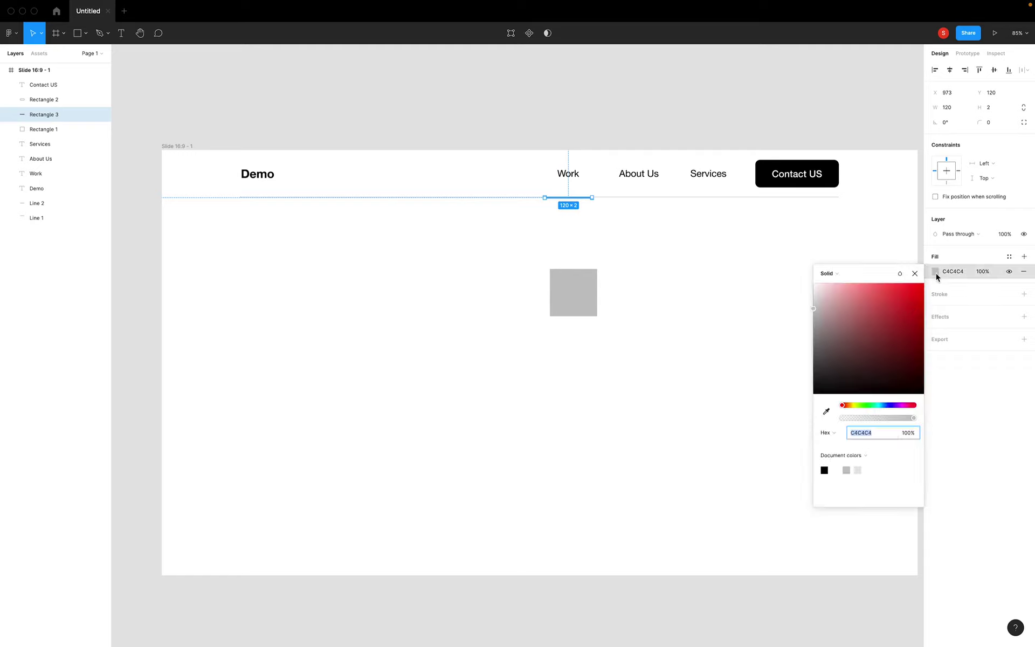
mouse_move(881, 339)
mouse_down()
mouse_move(866, 293)
mouse_move(881, 319)
mouse_move(883, 292)
mouse_up()
click(605, 220)
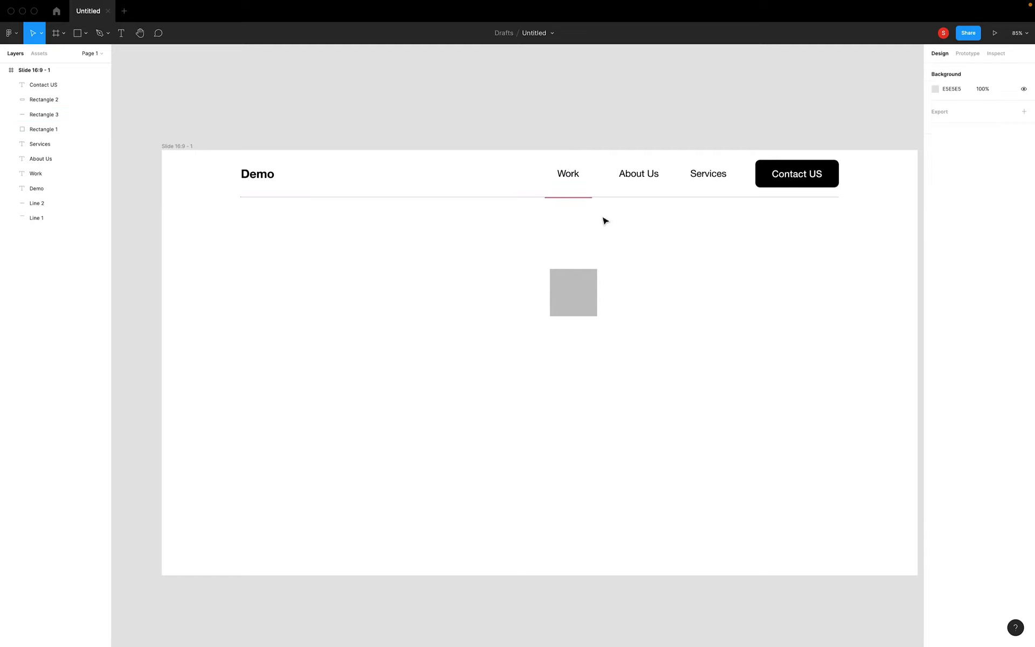
Make the red bar 4 tall and snap it onto the nav divider, centred under Work.
click(578, 201)
click(993, 110)
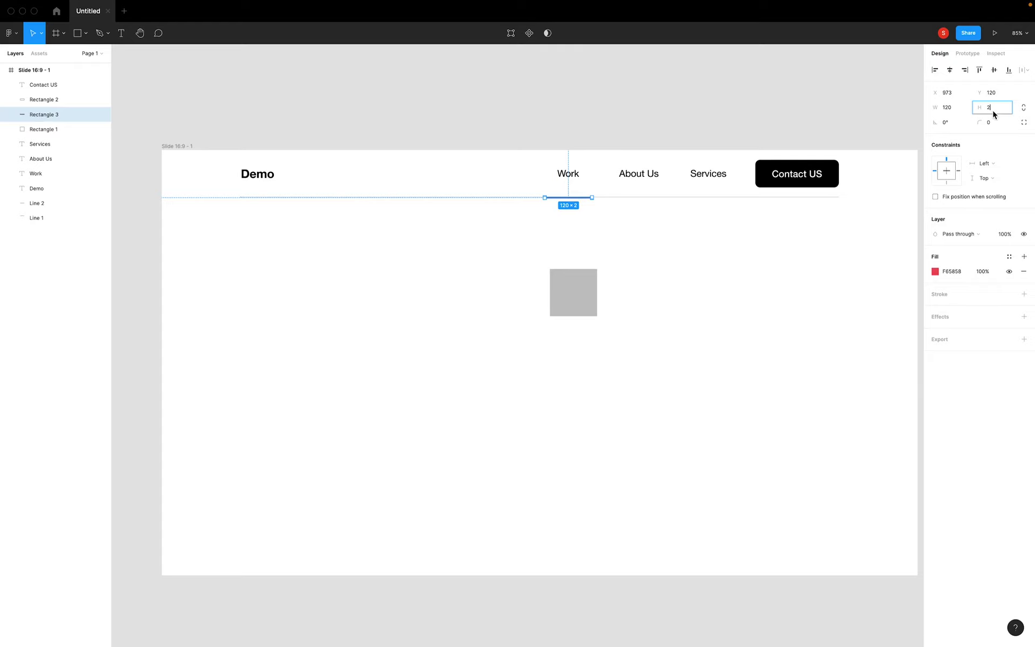
click(753, 267)
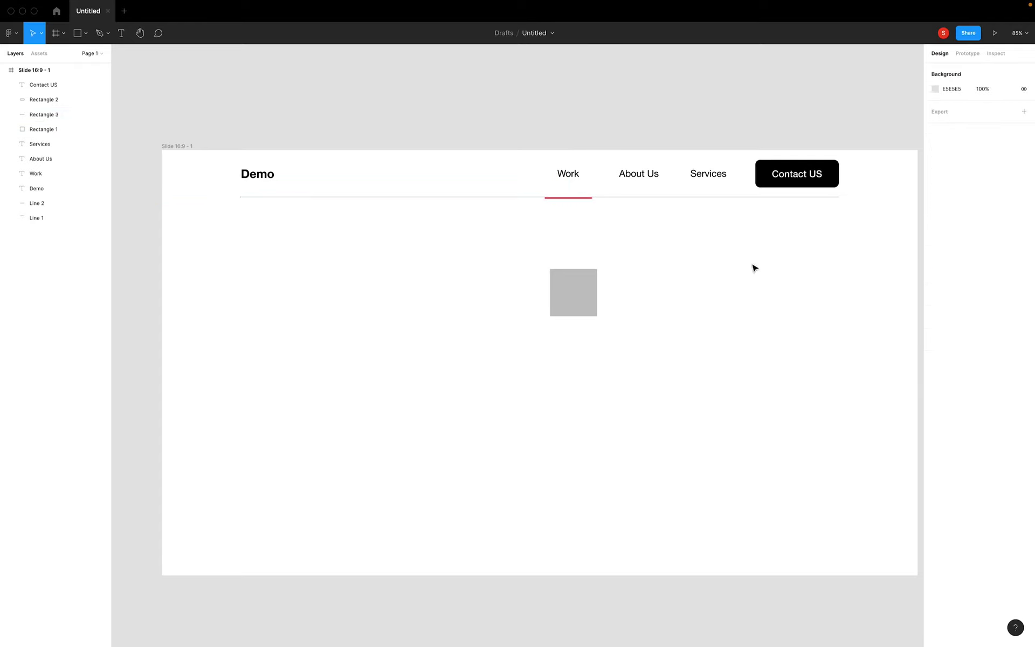
ctrl+scroll(663, 266, up, 5)
scroll(663, 266, up, 3)
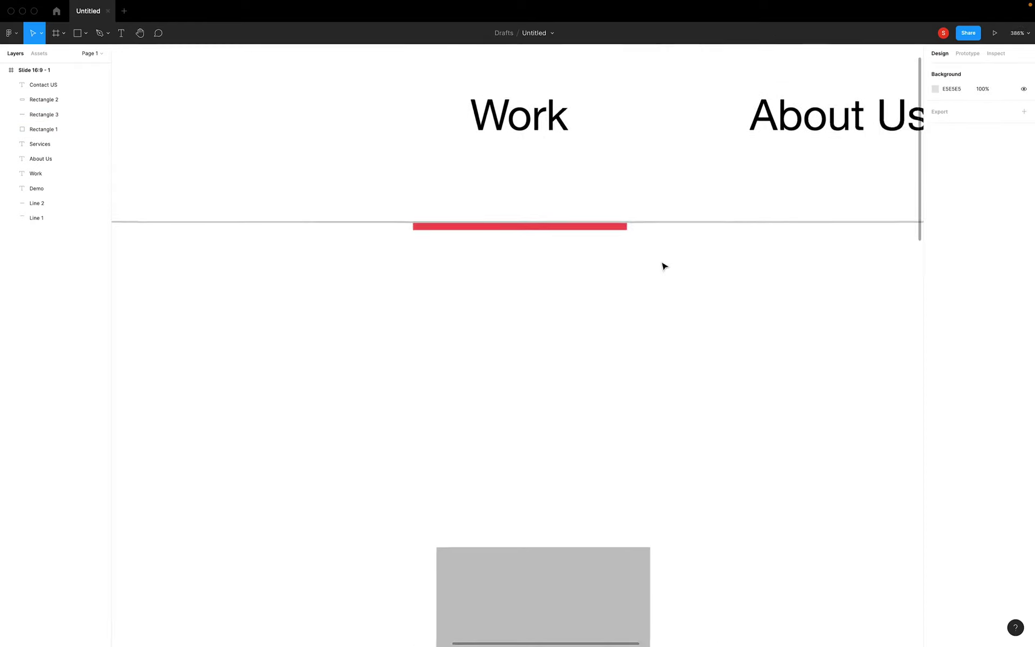
drag(566, 279, 570, 279)
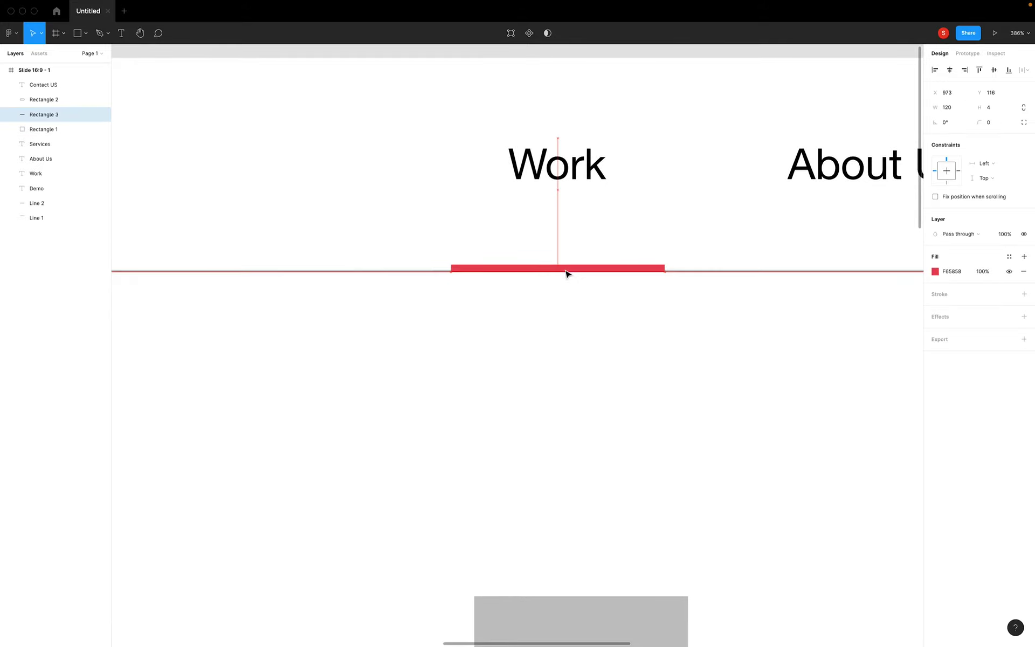
click(656, 350)
Briefly select the grey square, then begin editing the Demo logo text.
ctrl+scroll(679, 354, down, 10)
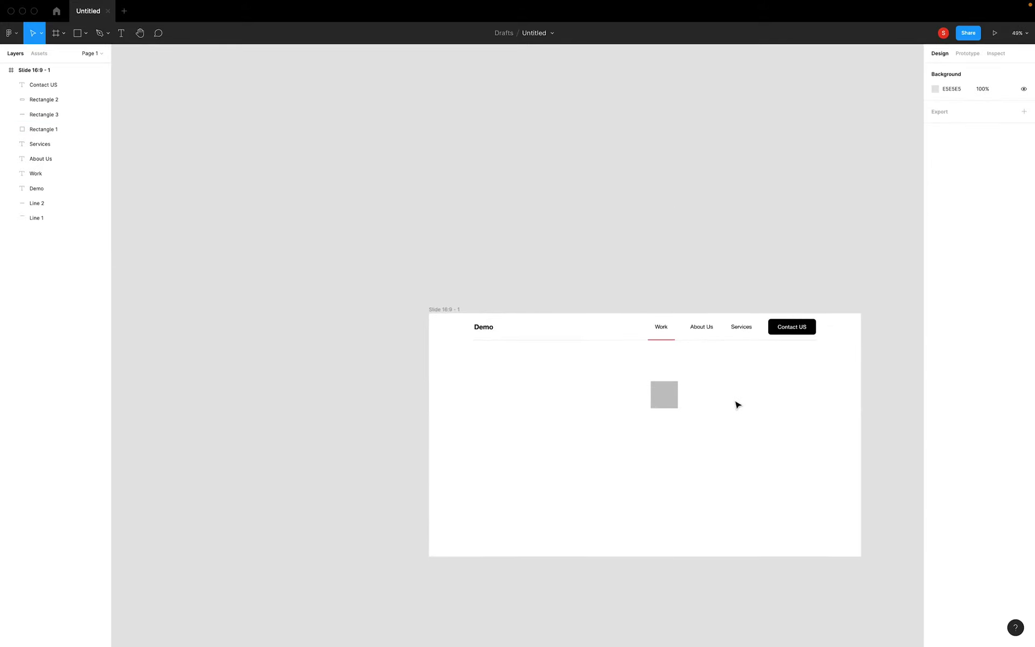
ctrl+scroll(737, 404, up, 3)
ctrl+scroll(736, 404, down, 1)
click(614, 406)
click(792, 419)
ctrl+scroll(792, 418, down, 3)
ctrl+scroll(777, 418, down, 2)
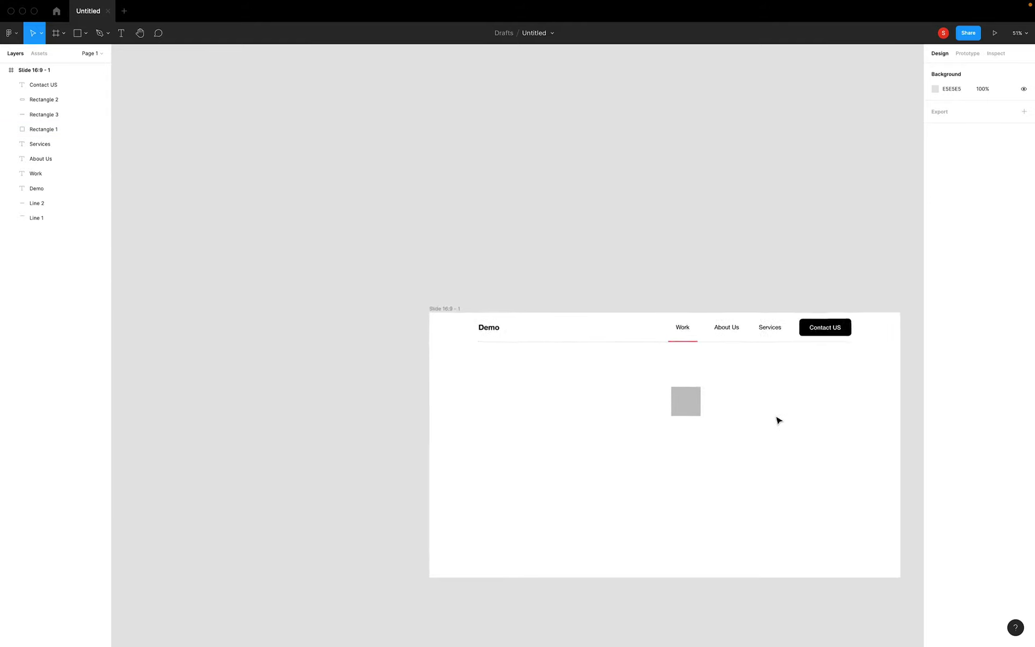
ctrl+scroll(749, 394, up, 1)
double_click(454, 318)
click(441, 316)
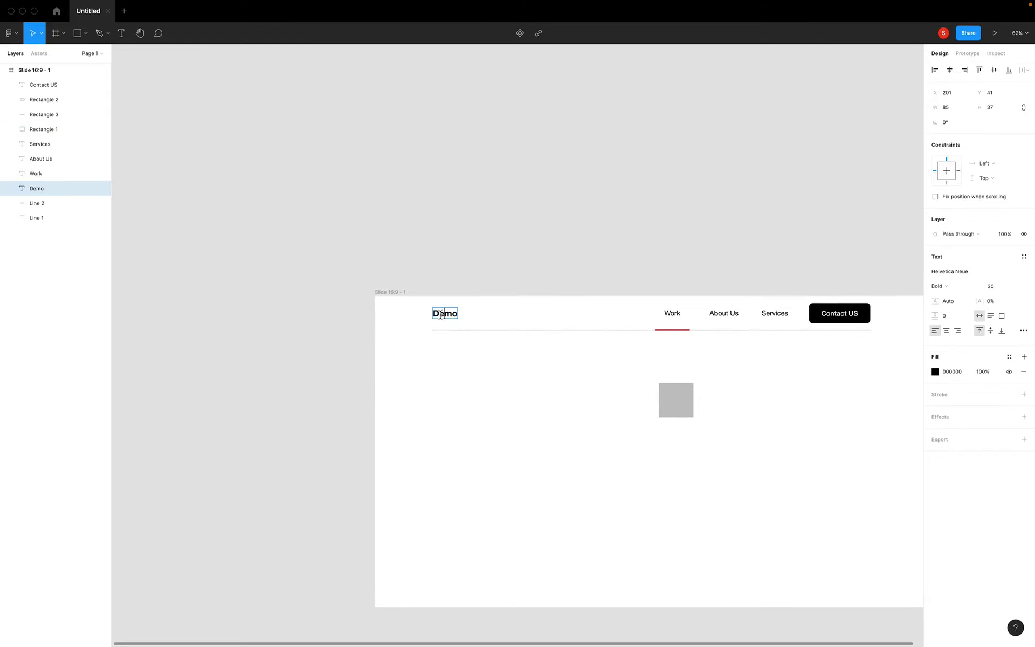
Apply fill F65858 to the Demo logo text while editing it.
key(Escape)
click(754, 370)
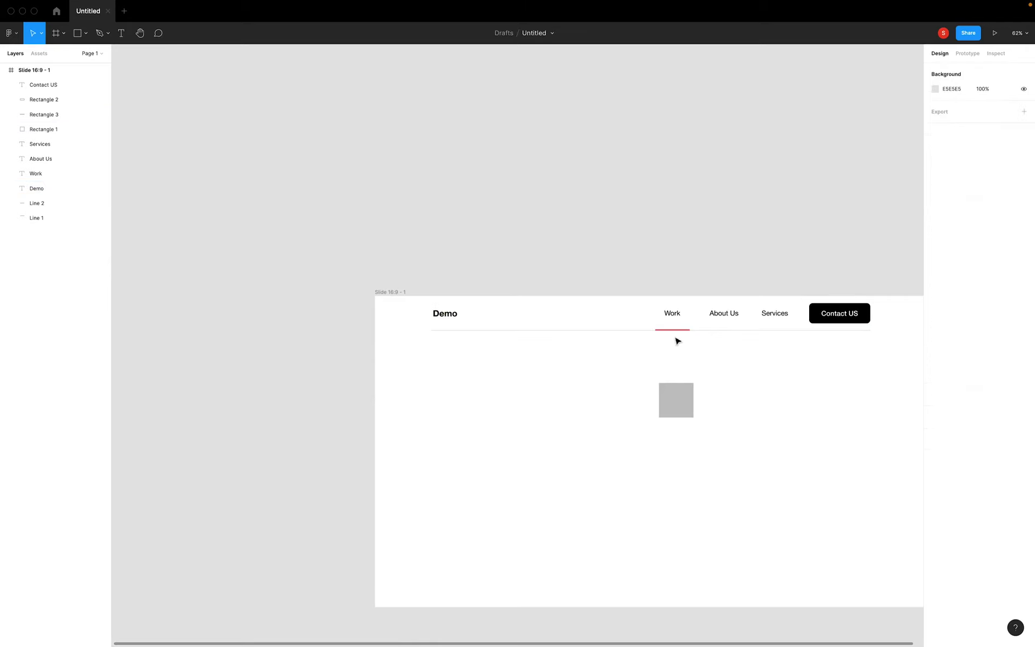
click(678, 331)
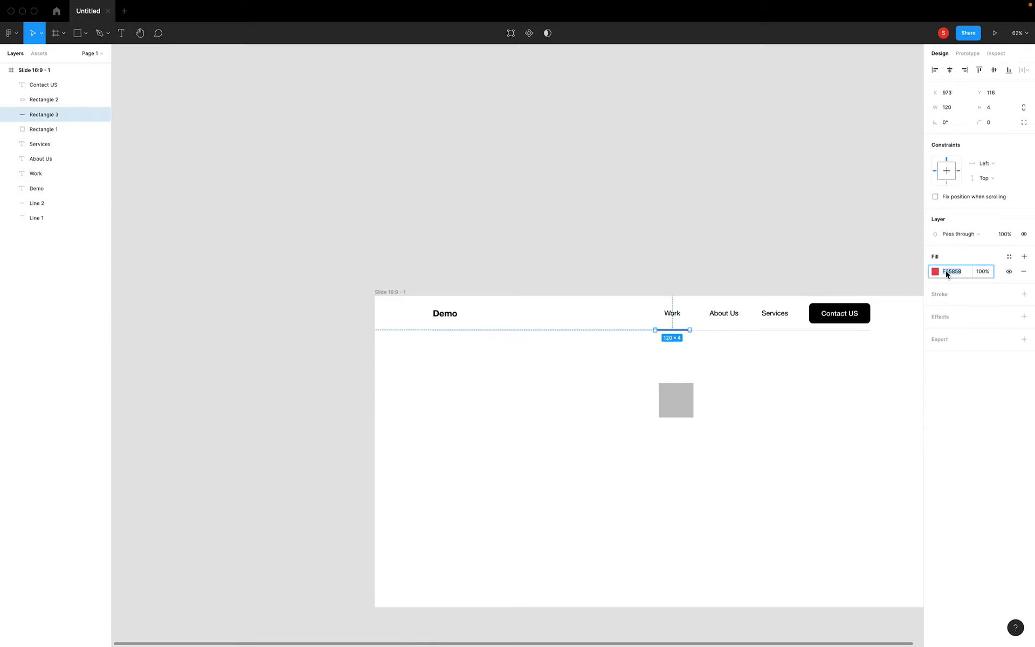
click(466, 370)
double_click(445, 316)
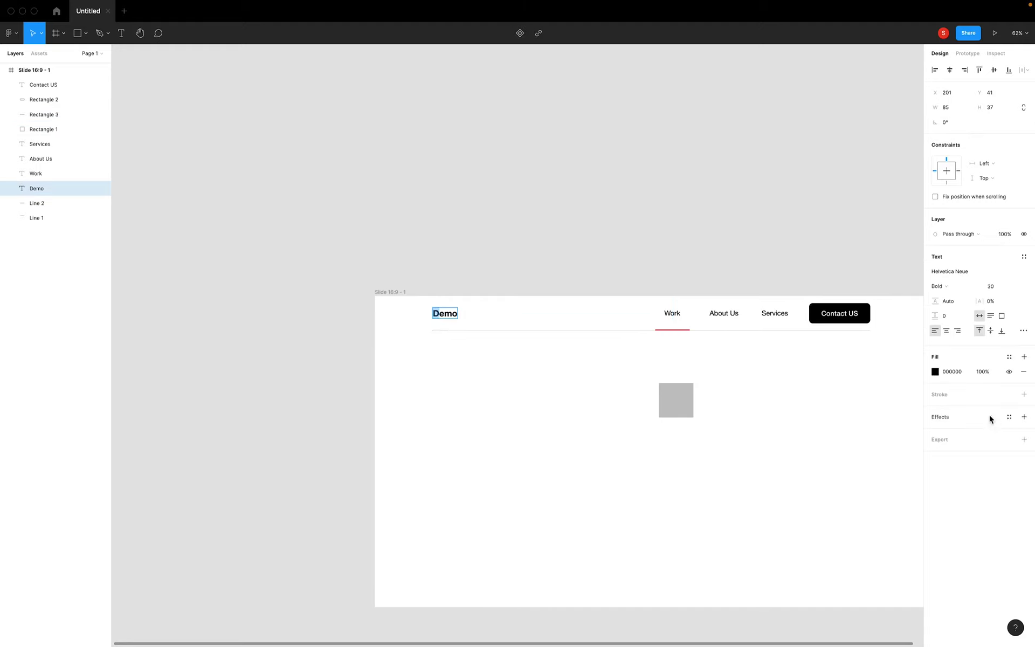
click(936, 372)
text(F65858)
key(Return)
key(Escape)
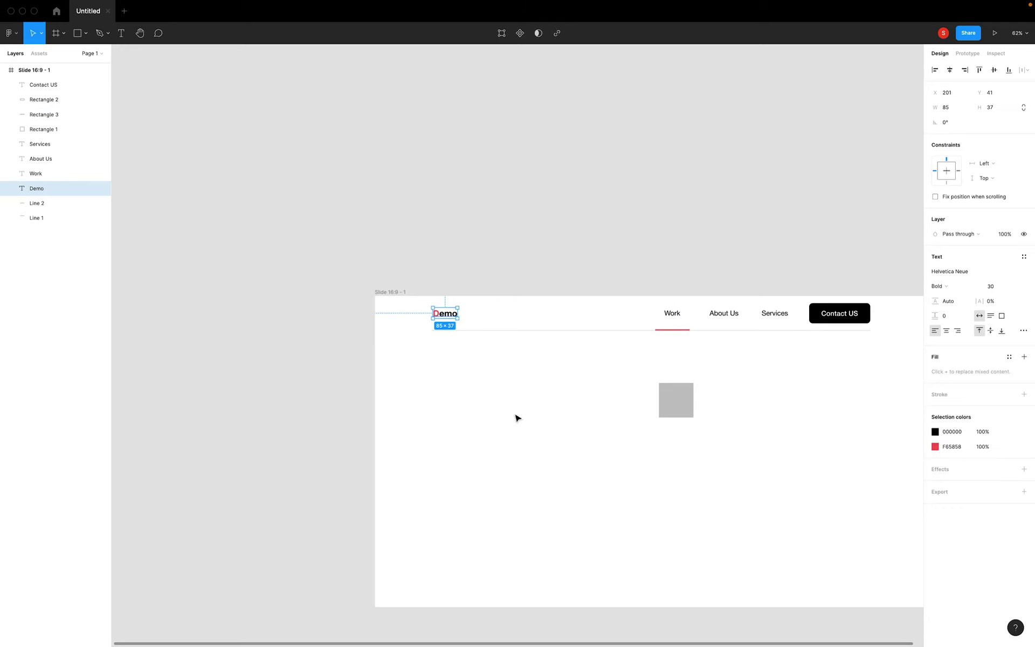
click(518, 410)
click(449, 317)
Change Demo's black selection colour to F65858 so the whole logo is red.
click(953, 433)
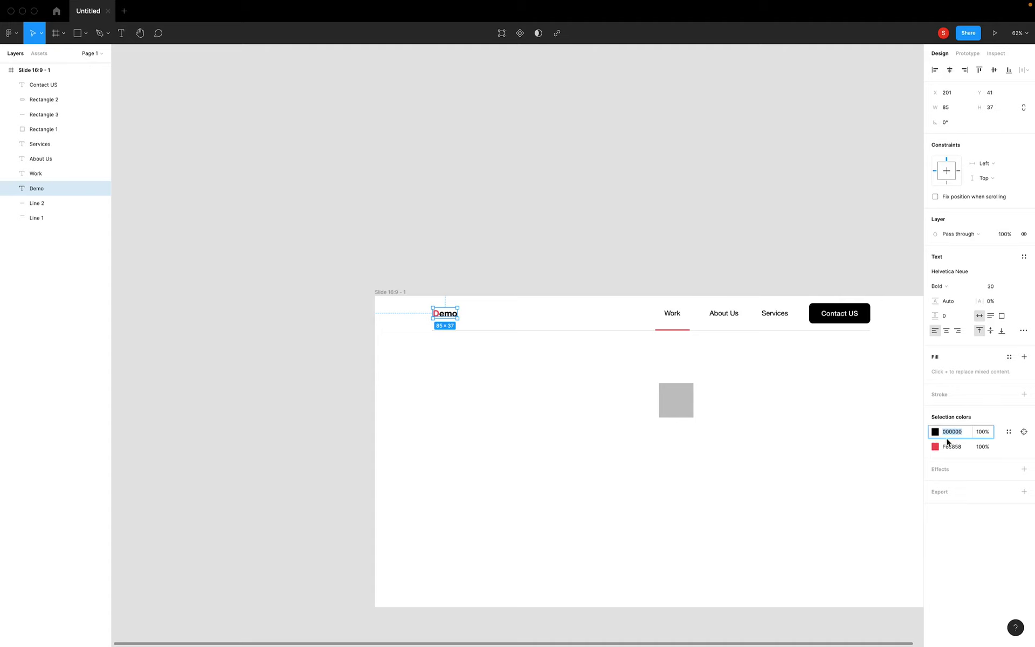
text(F65858)
key(Return)
click(839, 458)
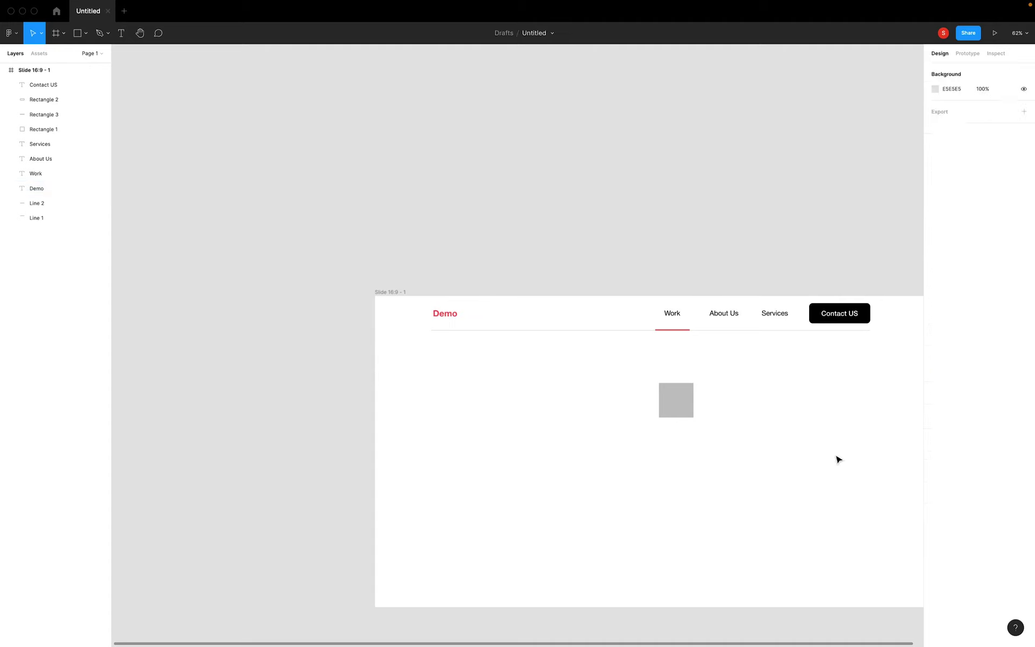
Give the nav divider line a red F65858 stroke.
click(605, 331)
click(936, 294)
text(F65858)
key(Return)
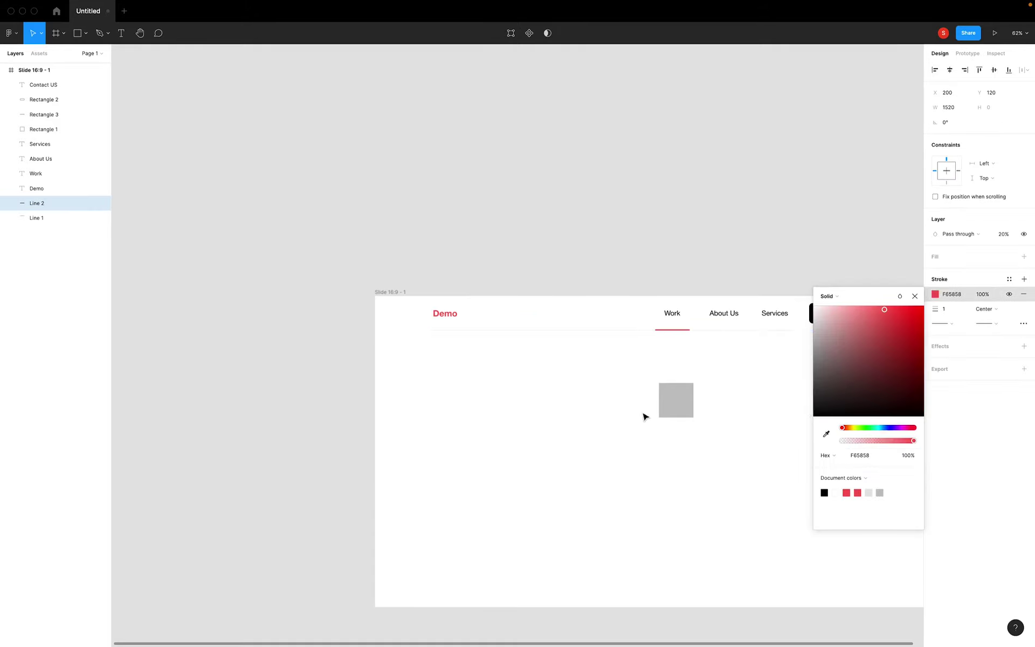
click(559, 400)
Select the Work, About Us and Services nav links together.
scroll(771, 430, down, 2)
scroll(771, 430, down, 2)
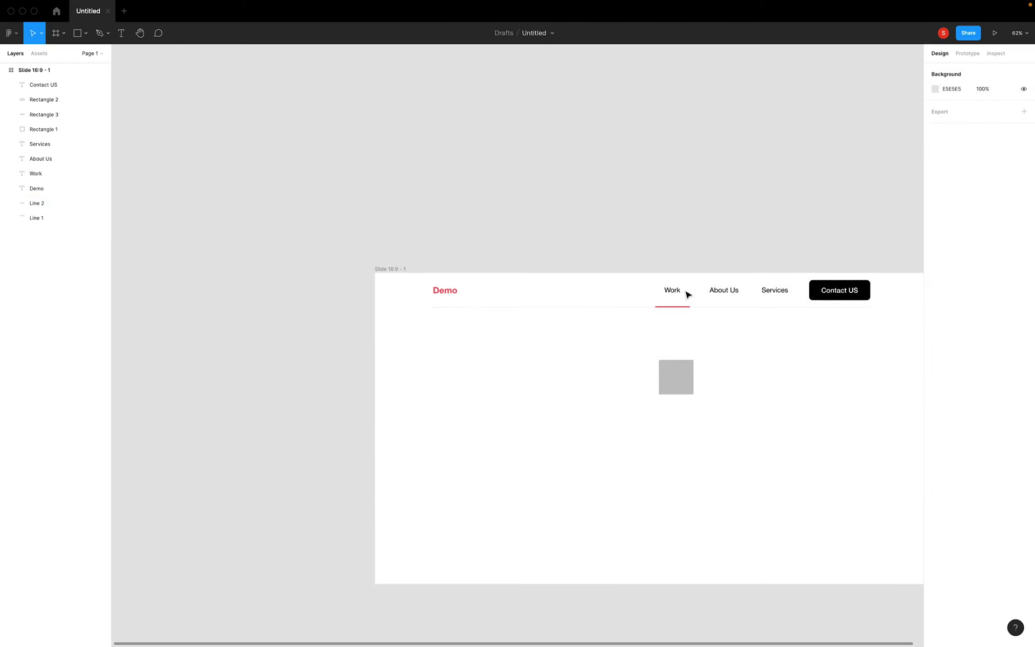
click(680, 292)
shift+click(723, 291)
shift+click(772, 294)
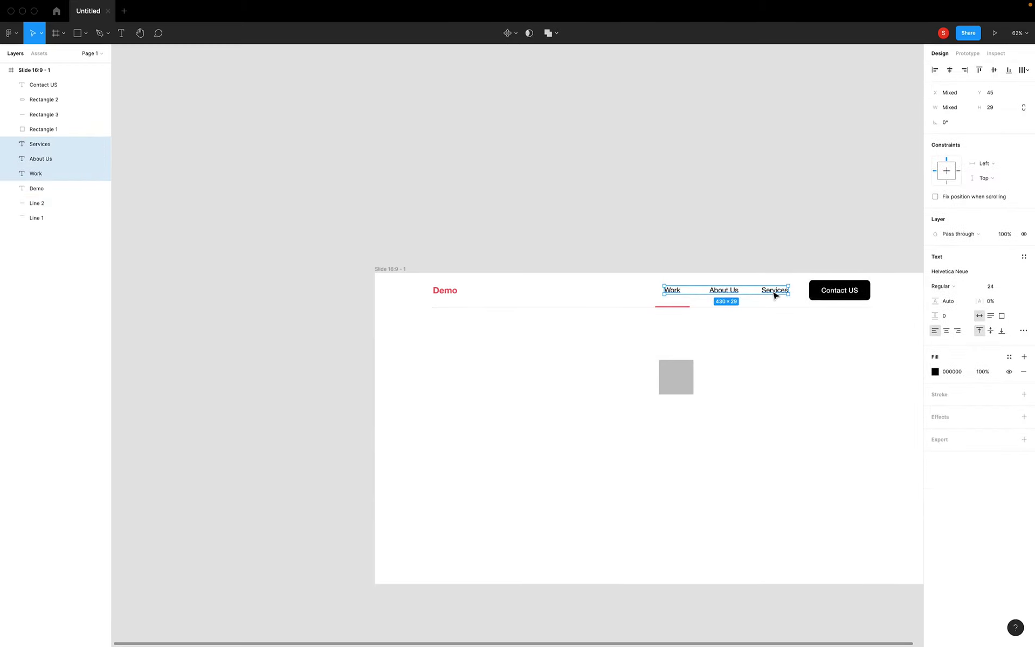
Set the Work, About Us and Services links to 60% opacity.
key(8)
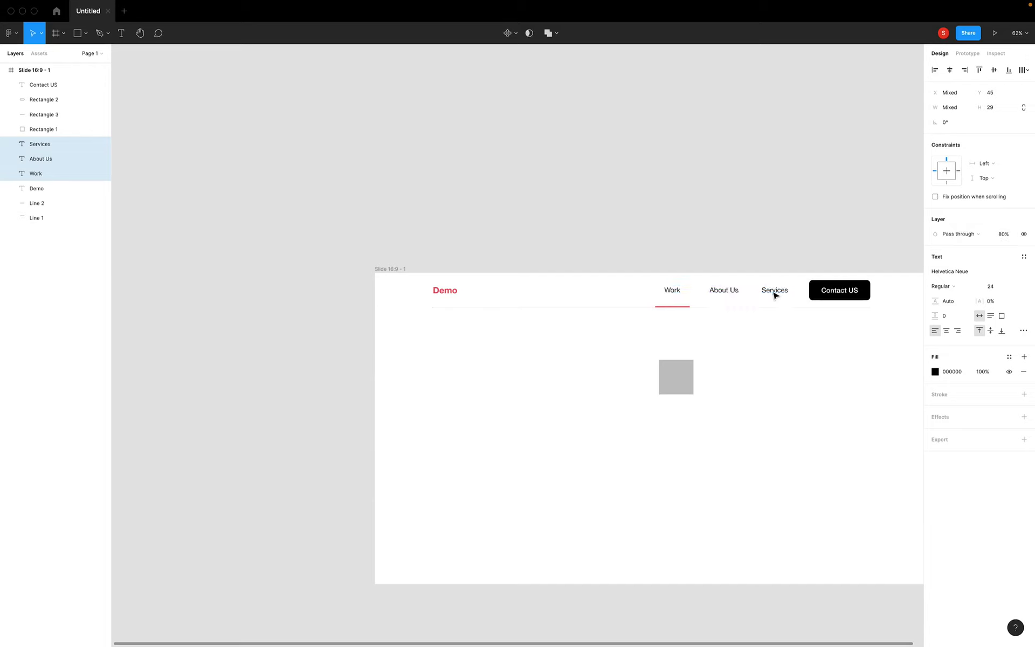
key(6)
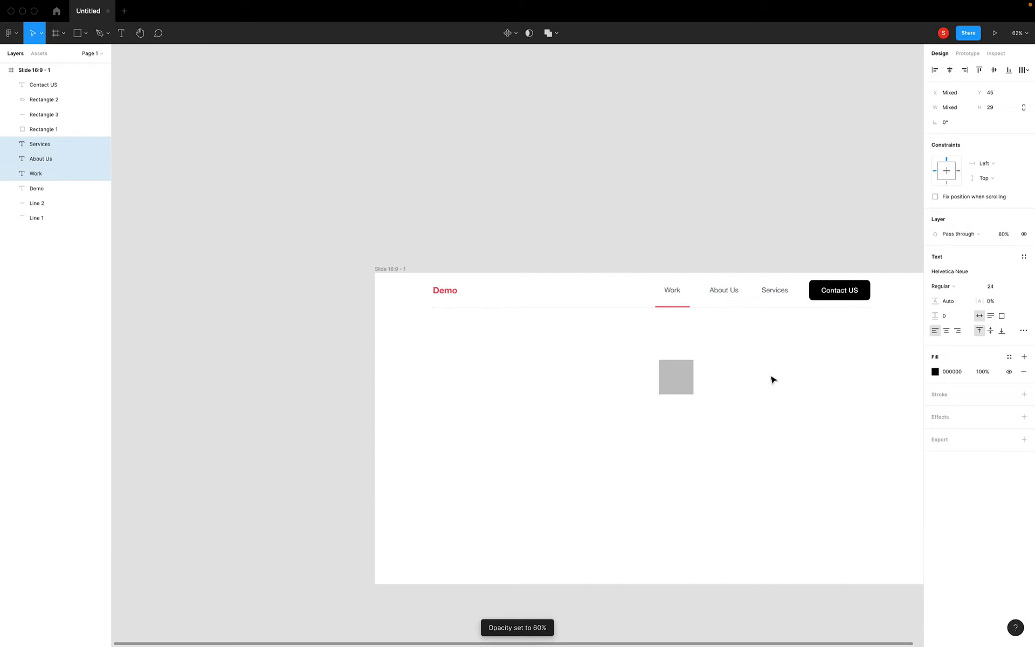
click(771, 384)
drag(619, 354, 698, 421)
scroll(744, 426, right, 2)
scroll(787, 432, down, 3)
scroll(786, 432, right, 3)
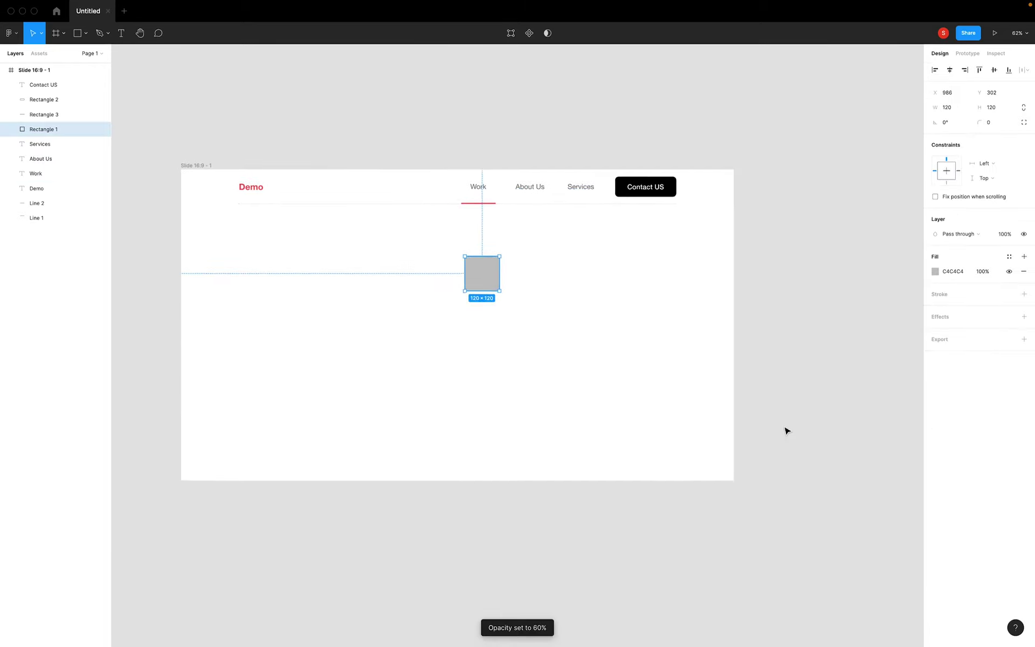
click(844, 333)
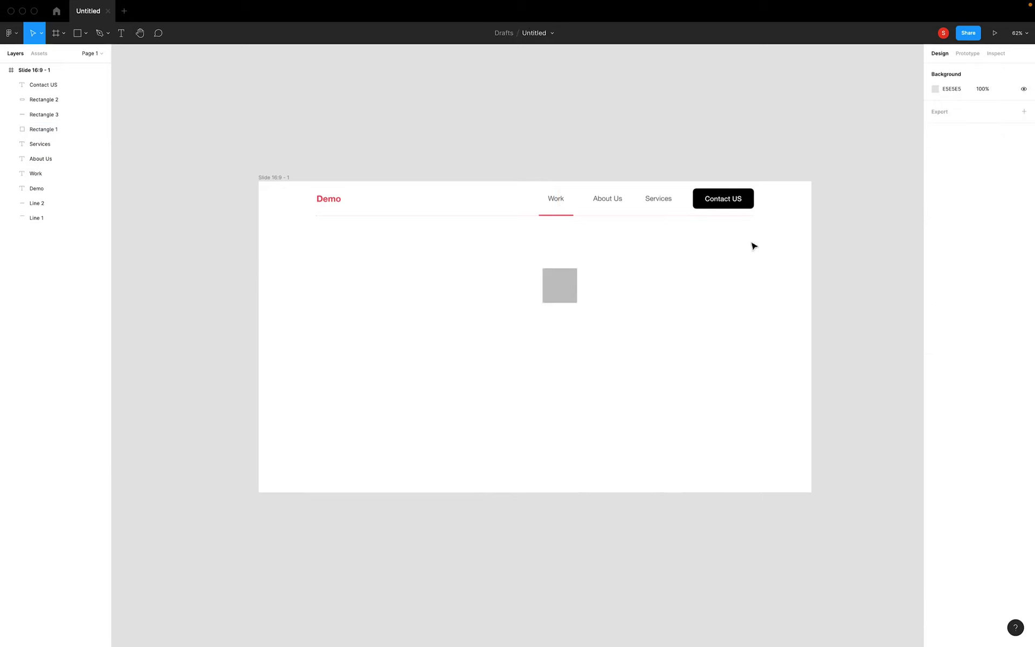
Set the nav divider line to 30% opacity and move the grey square to the top-left.
click(507, 219)
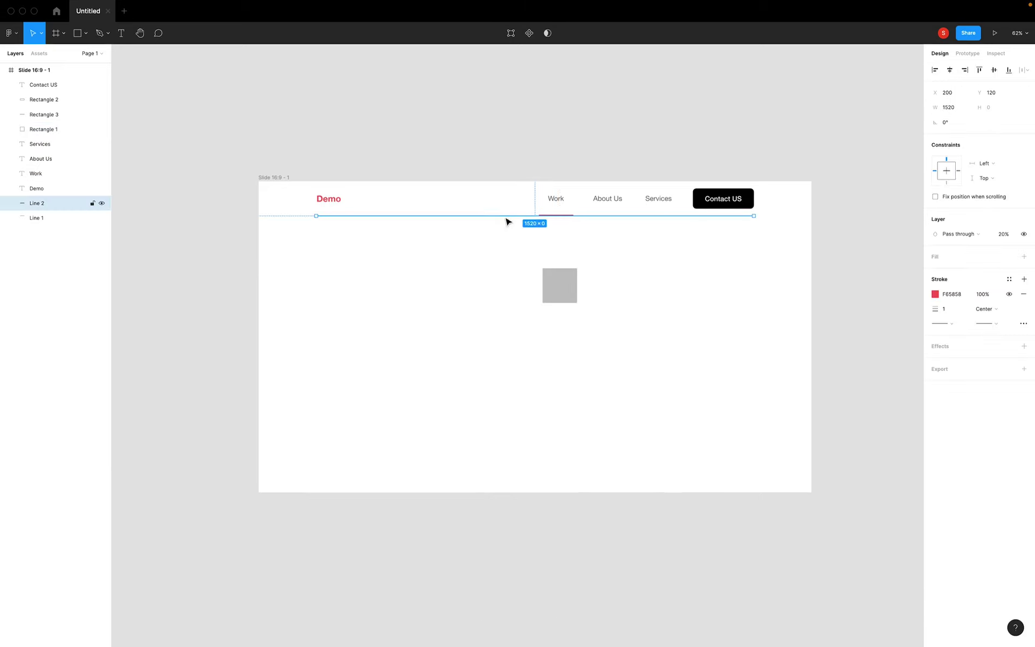
key(3)
click(744, 287)
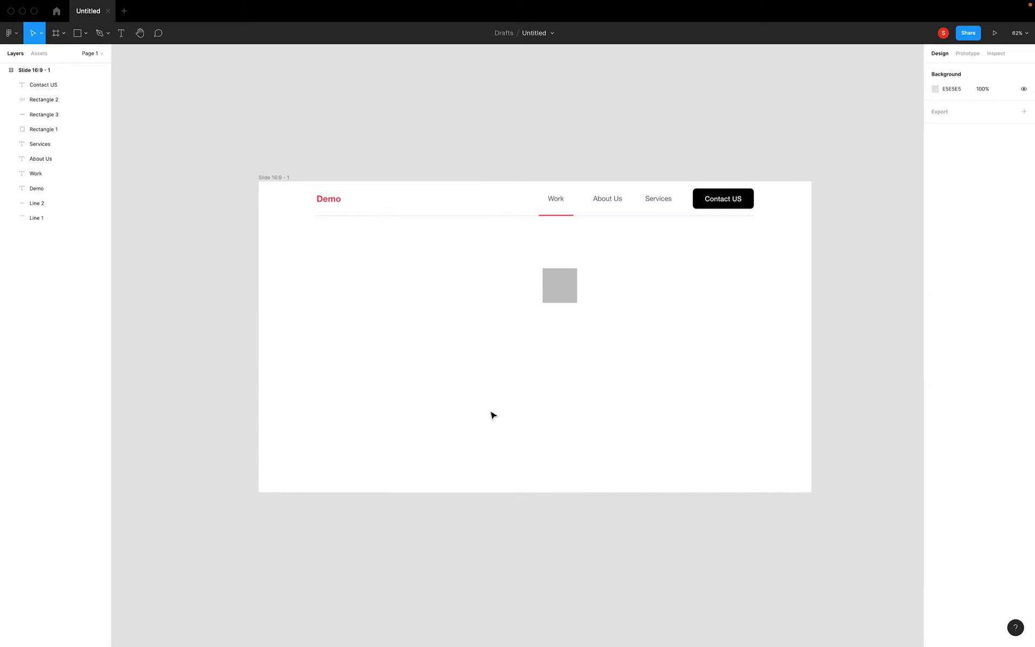
scroll(641, 383, down, 2)
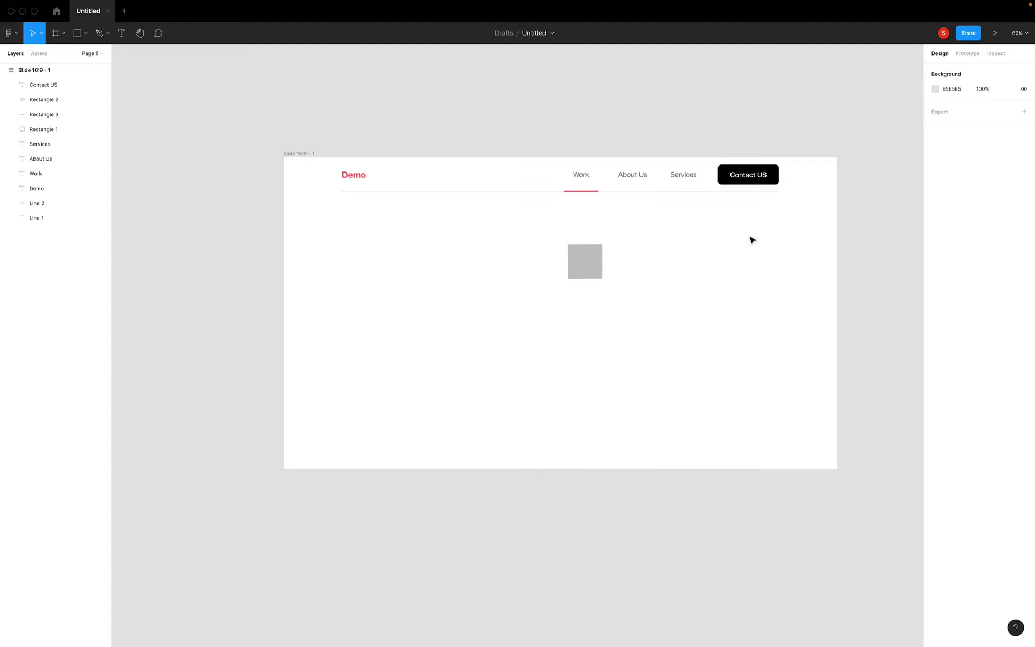
mouse_move(589, 273)
mouse_down()
mouse_move(271, 192)
mouse_move(316, 187)
mouse_up()
Align the grey square to the slide's top edge and make it 150 tall.
click(979, 70)
click(995, 111)
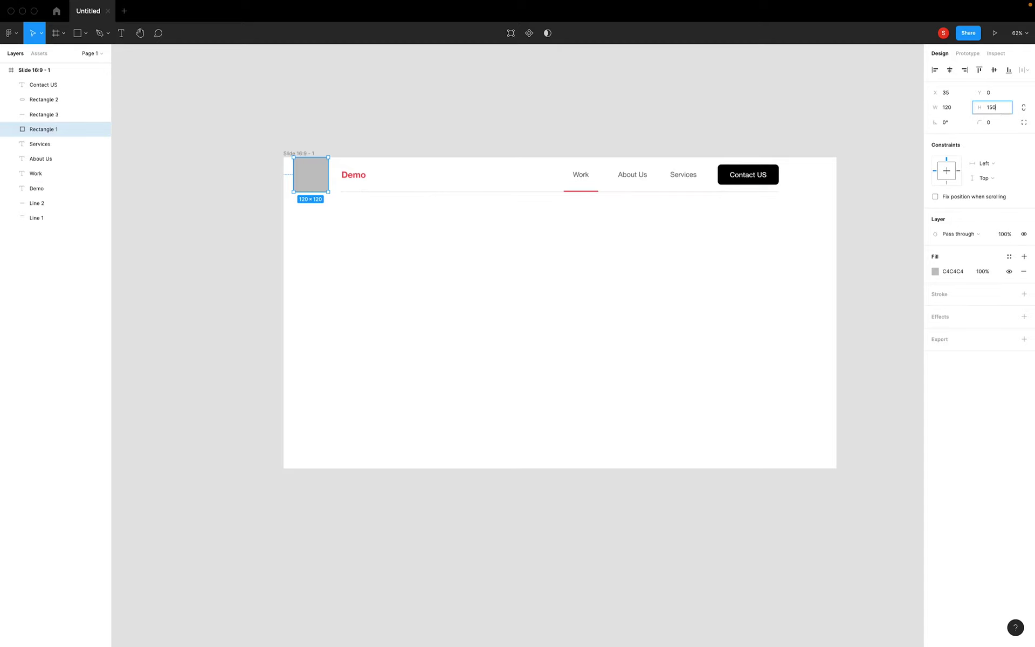
key(Return)
click(739, 224)
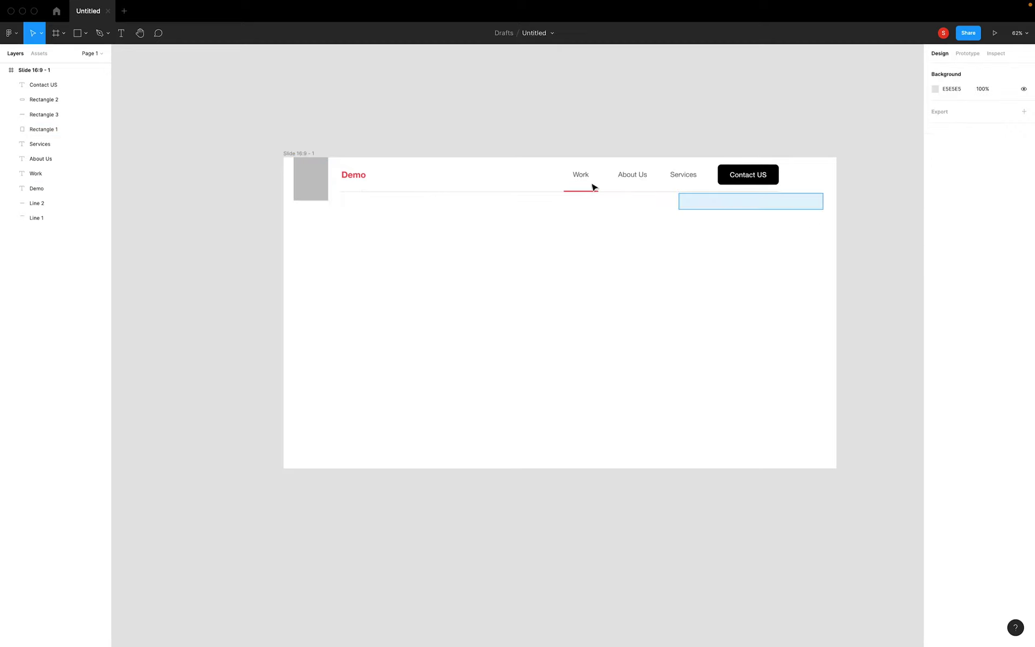
Nudge the header items down and centre them vertically with the grey rectangle.
drag(825, 210, 338, 162)
key(shift+Down)
key(shift+Down)
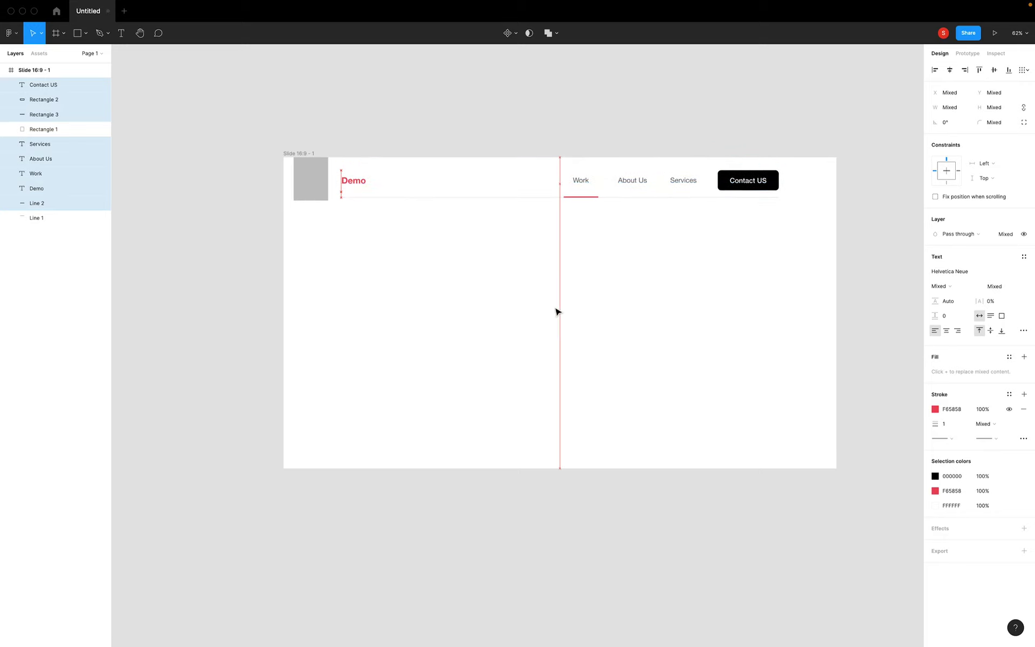
key(Down)
key(Down)
key(Down)
key(Down)
key(Down)
click(636, 297)
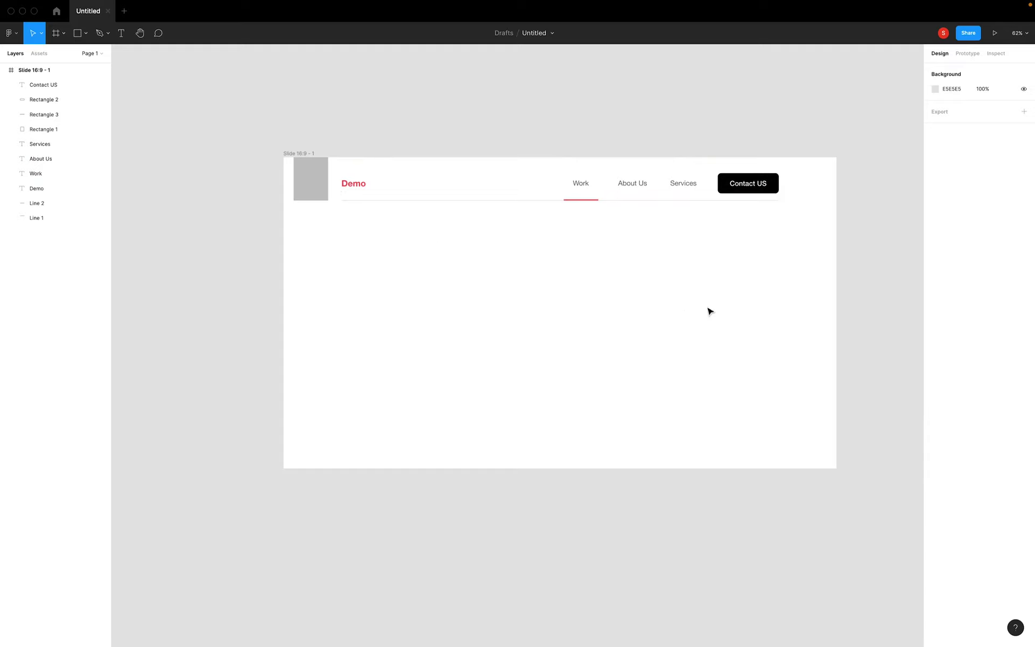
click(322, 195)
drag(809, 178, 344, 195)
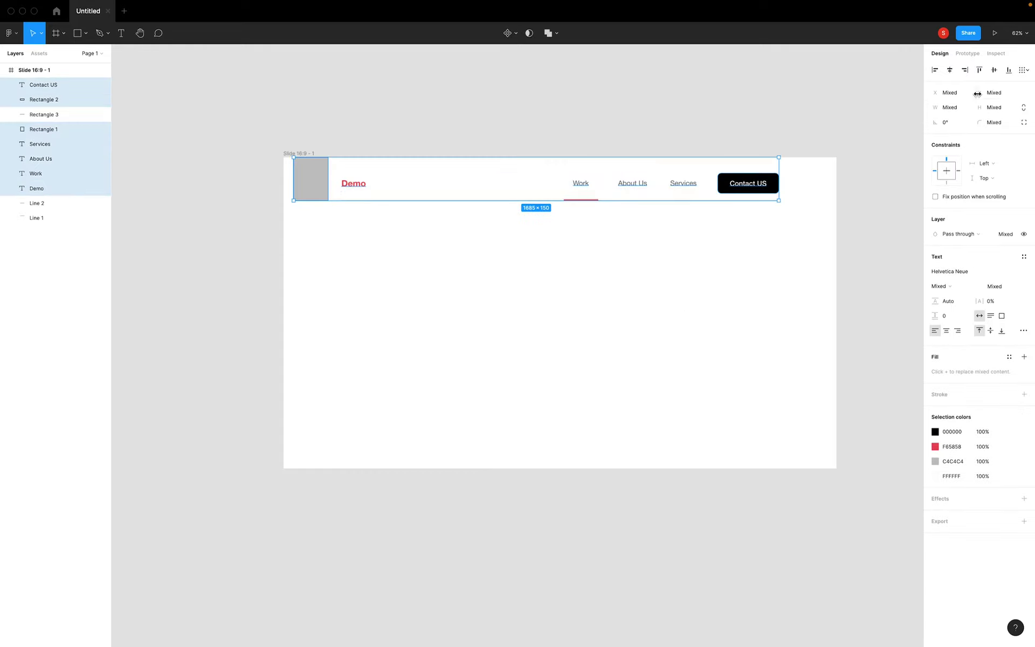
click(994, 71)
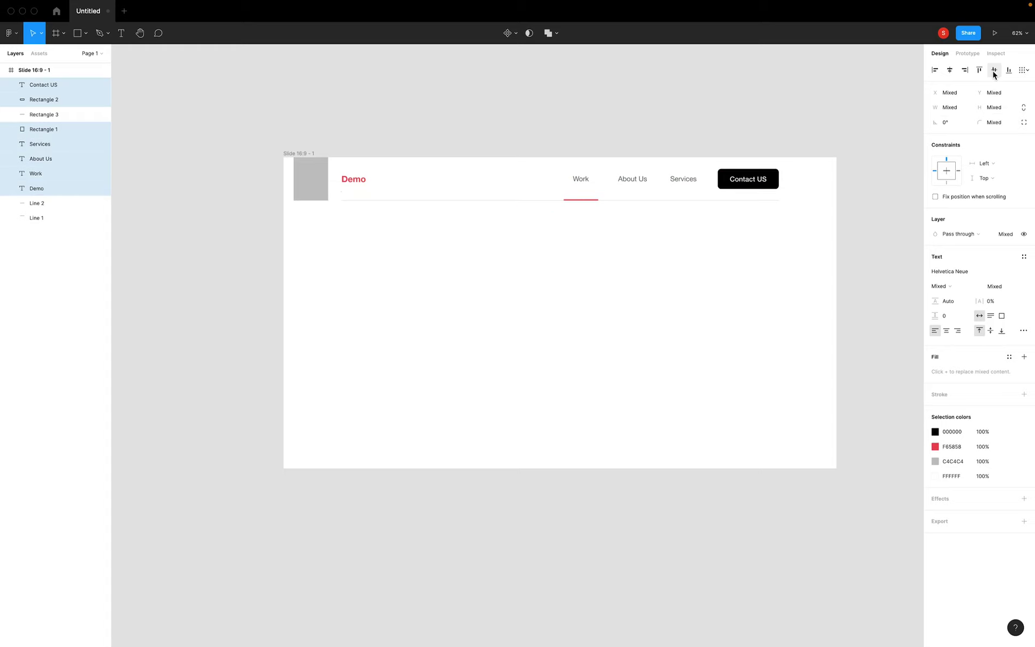
click(685, 270)
Move the grey rectangle below the header, then to the slide's top-left corner.
drag(322, 189, 463, 330)
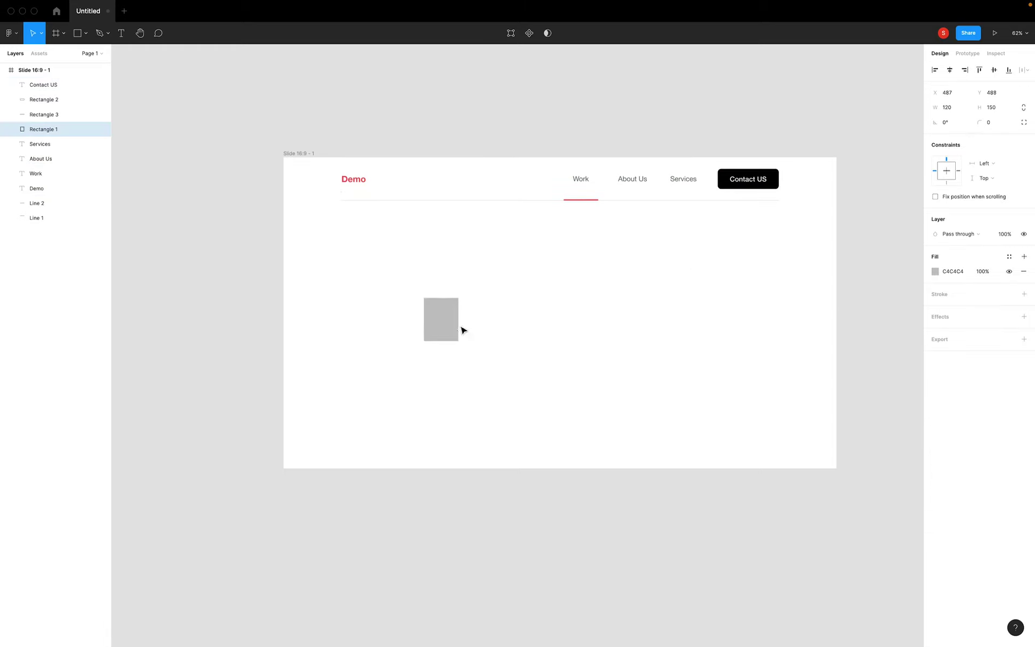
click(659, 317)
scroll(660, 316, down, 3)
scroll(659, 316, left, 2)
scroll(679, 307, down, 1)
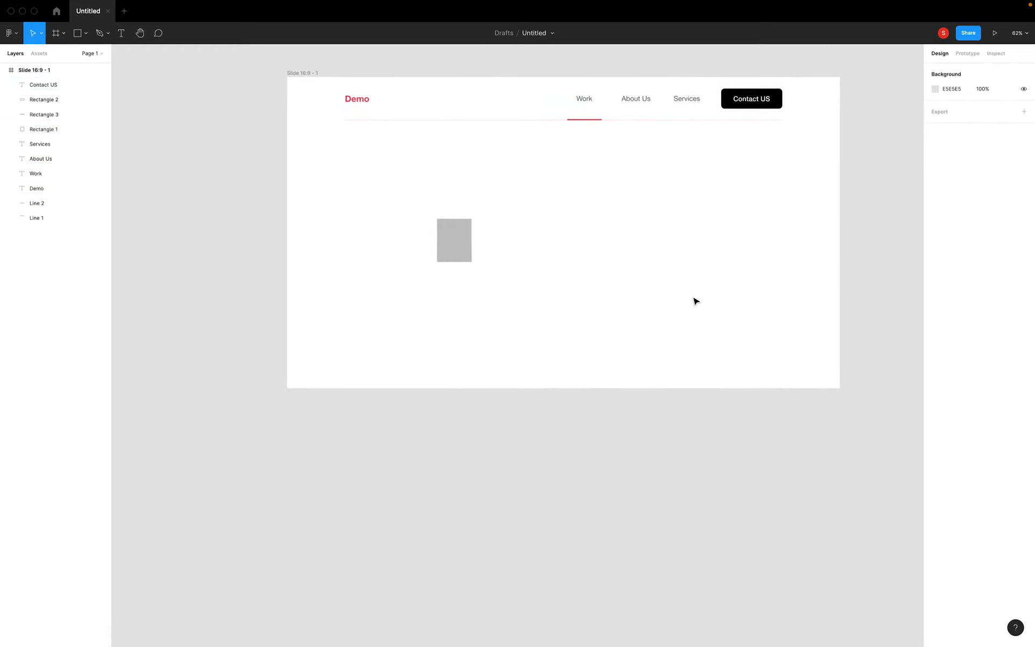
click(432, 269)
drag(431, 268, 306, 144)
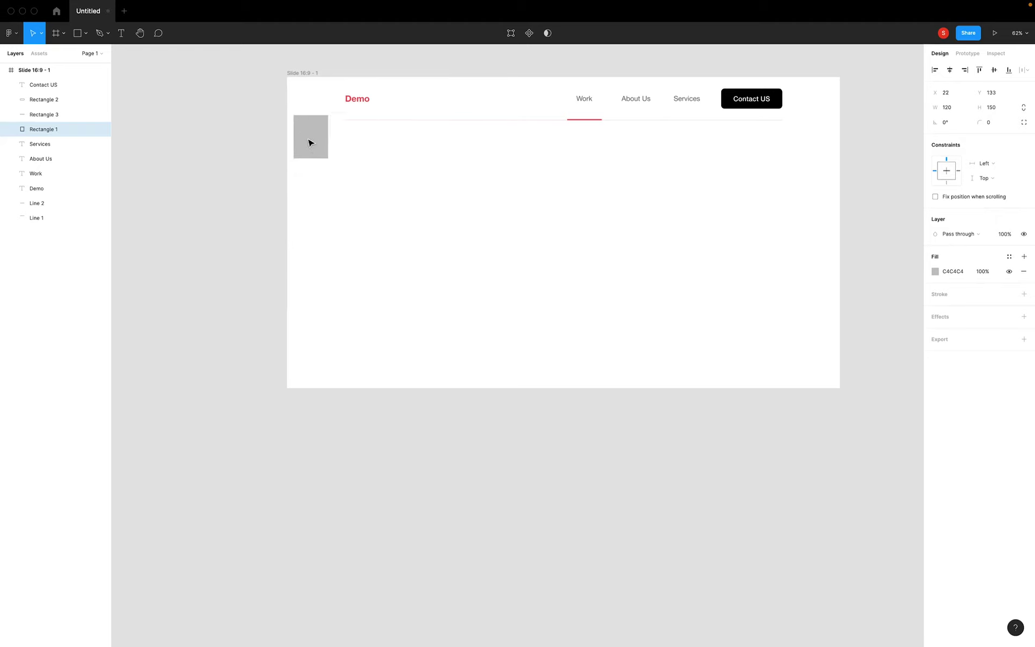
click(631, 335)
scroll(630, 335, up, 1)
scroll(631, 334, up, 1)
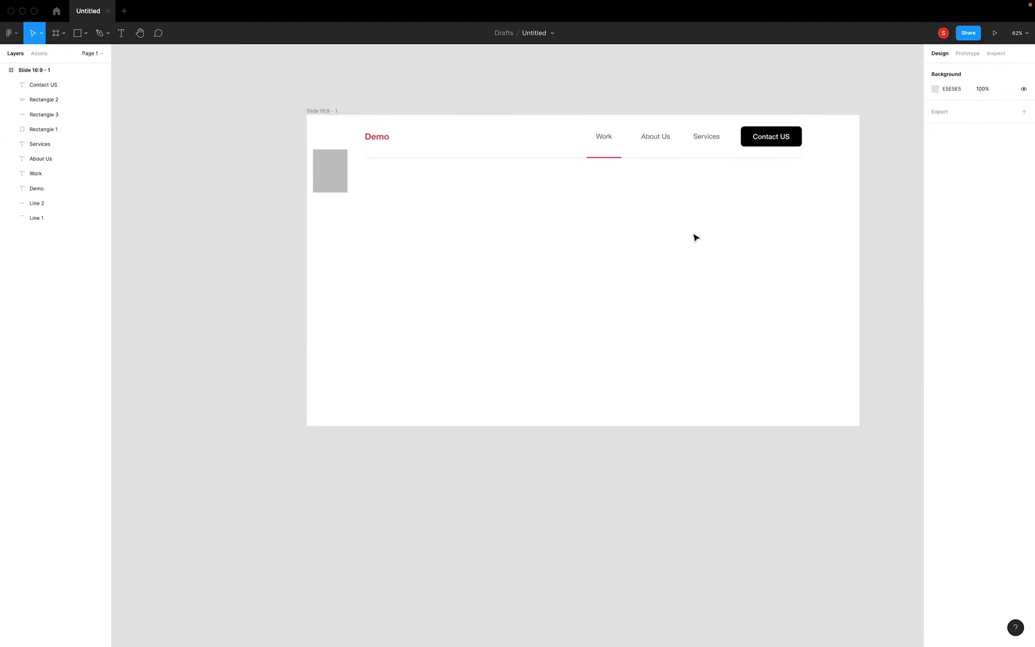
Duplicate the Demo text below the header and retype it as 'WELCOME TO THE WORLD OF DESIGN'.
click(384, 138)
key(ctrl+d)
key(Escape)
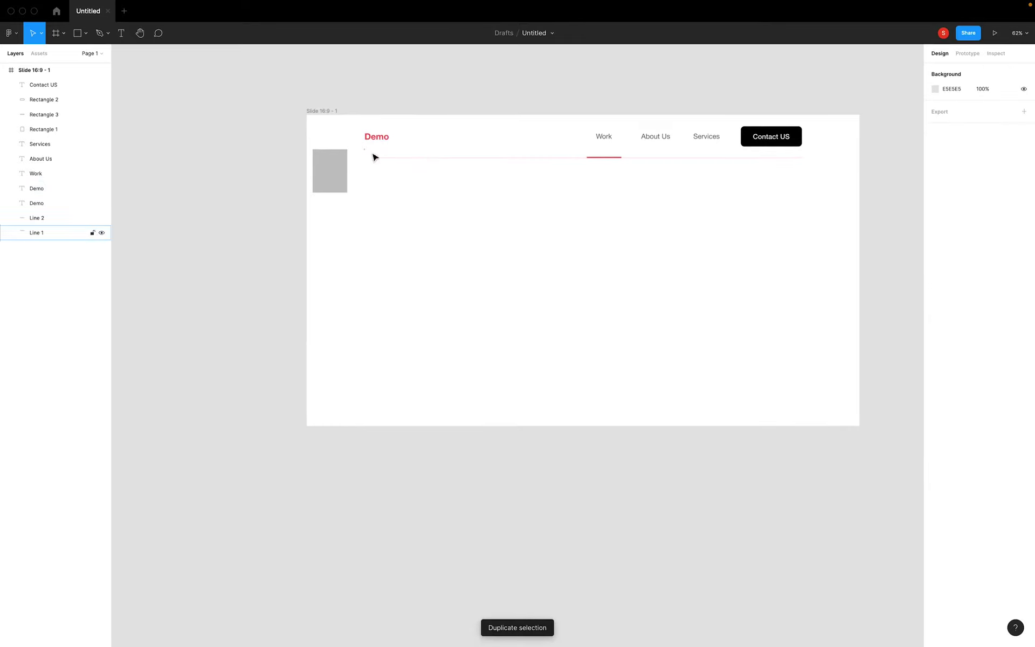
drag(370, 142, 371, 215)
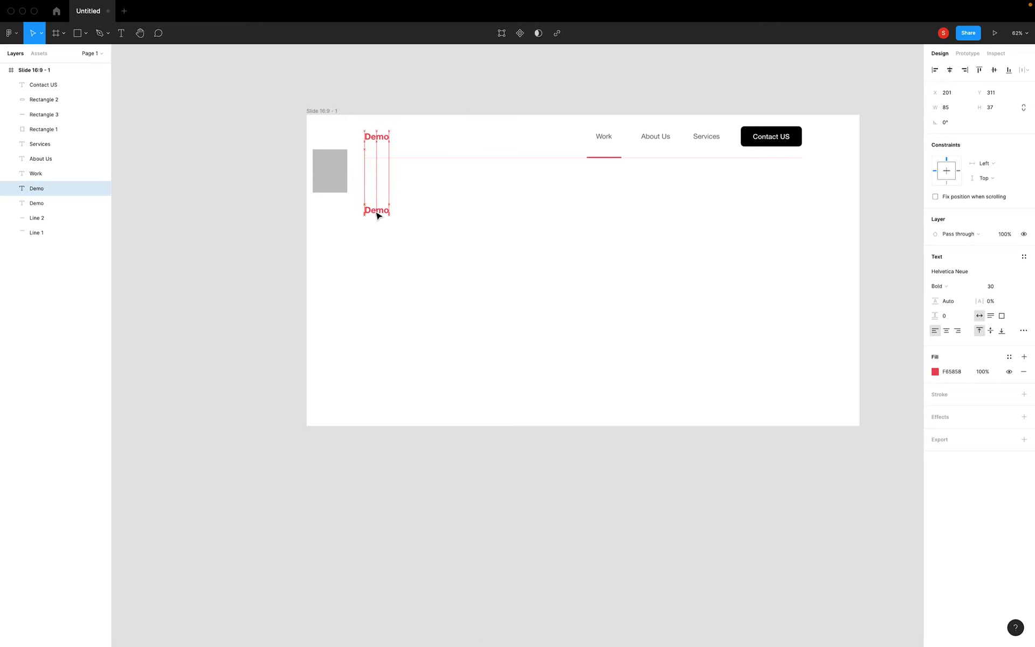
key(Return)
text(we)
key(BackSpace)
text(WE)
text(LCOME TO THE WORLD OF DESIGN)
key(Escape)
click(423, 255)
Duplicate the welcome heading lower, retype it as 'UI/UX ROCK'S', and set font size 200.
click(437, 219)
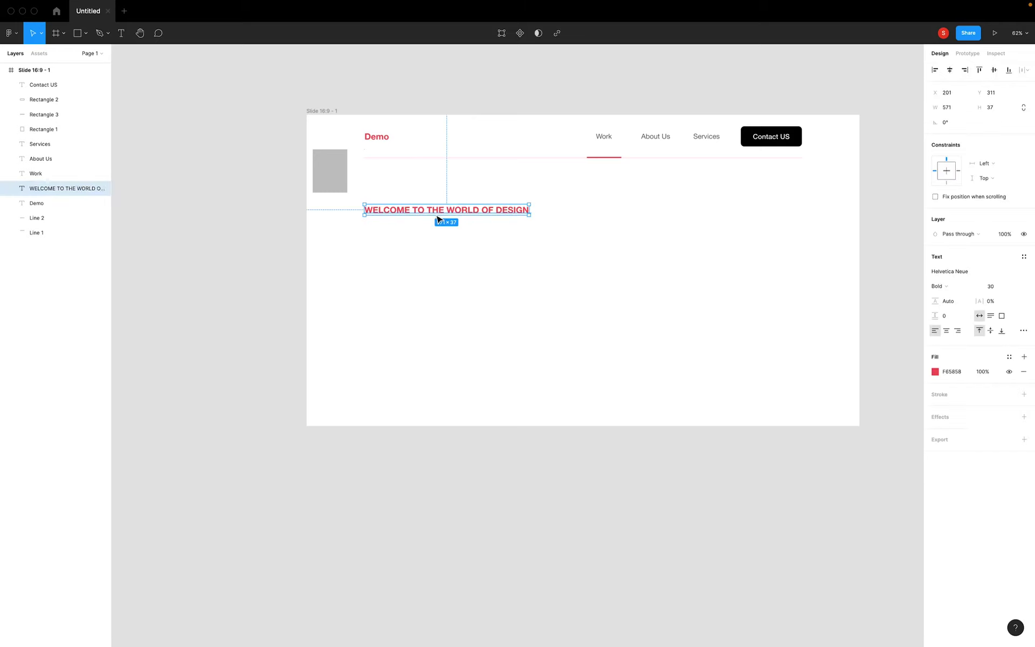
key(ctrl+d)
drag(438, 219, 437, 249)
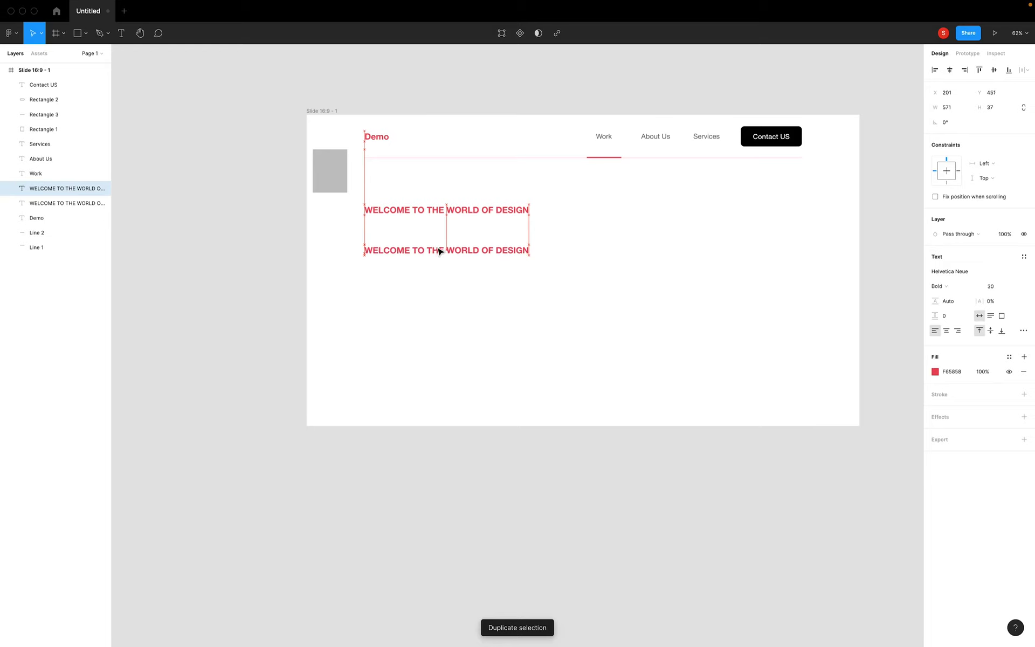
key(Return)
text(U)
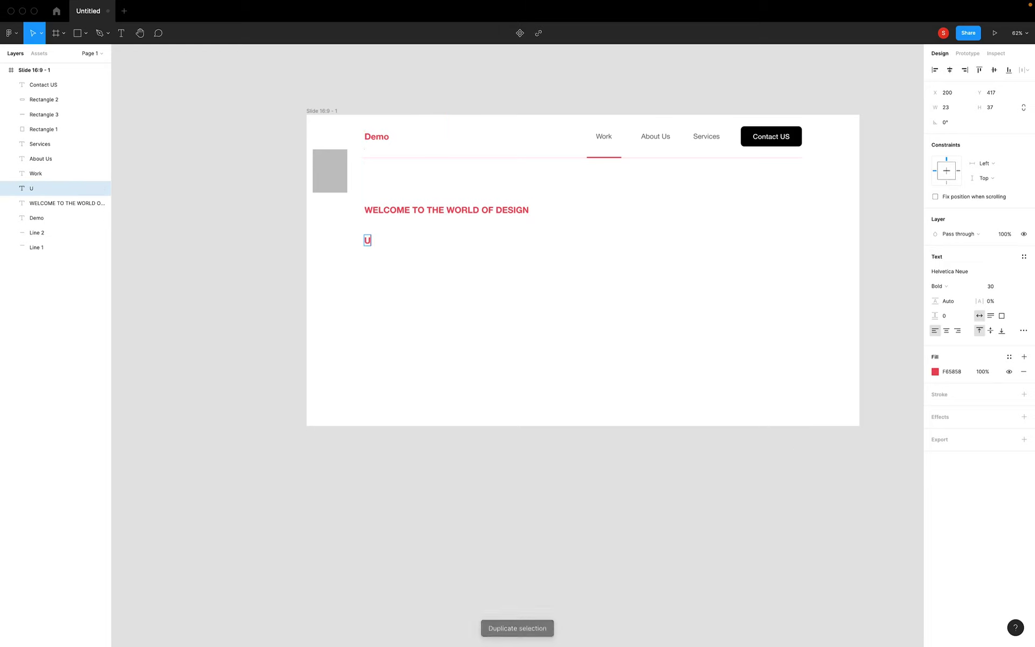
text(I/)
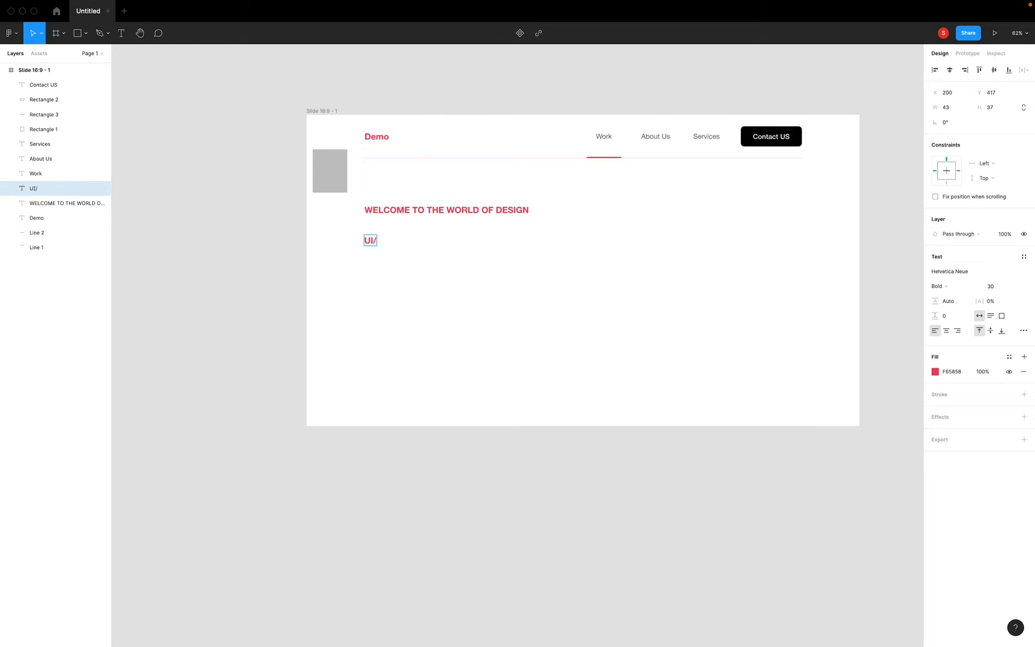
text(UX ROCKE)
key(BackSpace)
text('S)
key(Escape)
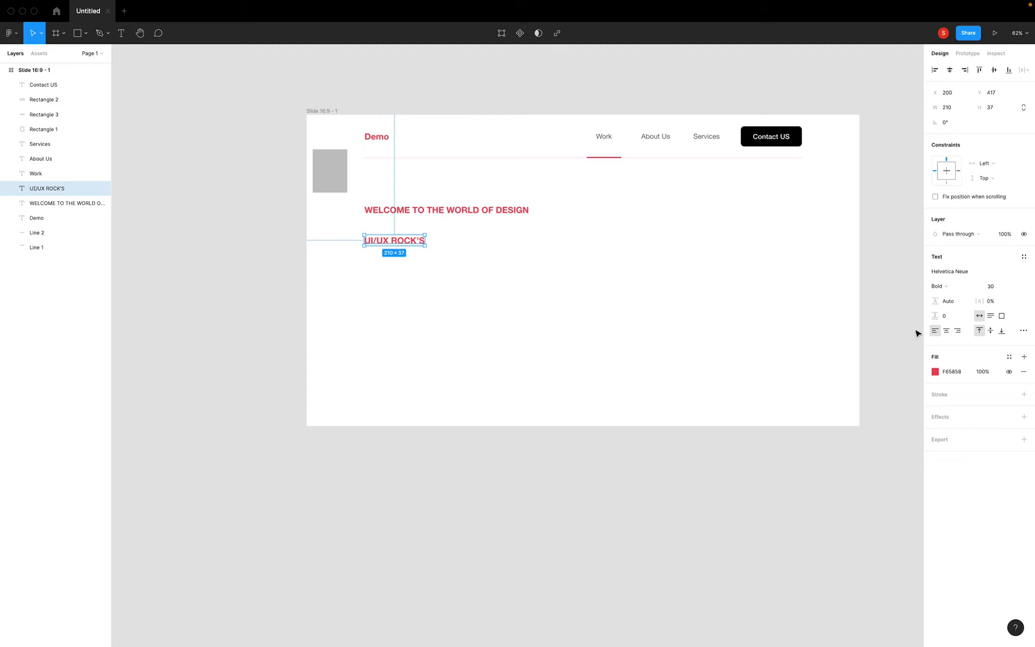
click(992, 287)
text(200)
key(Return)
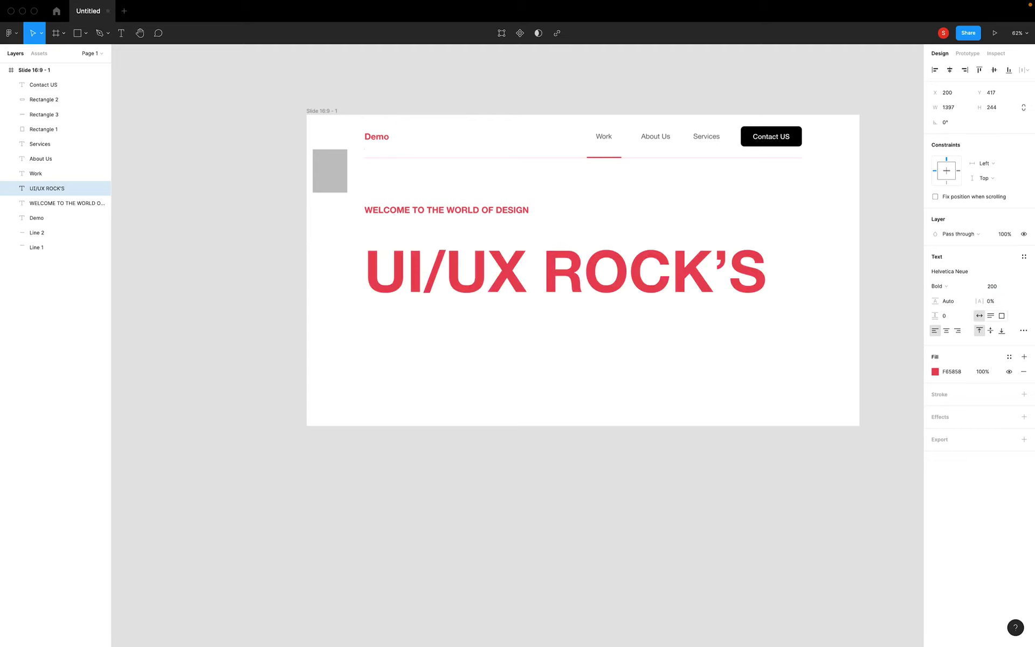
Break UI/UX ROCK'S onto two lines after UI/UX.
key(Return)
click(542, 269)
key(Return)
key(Escape)
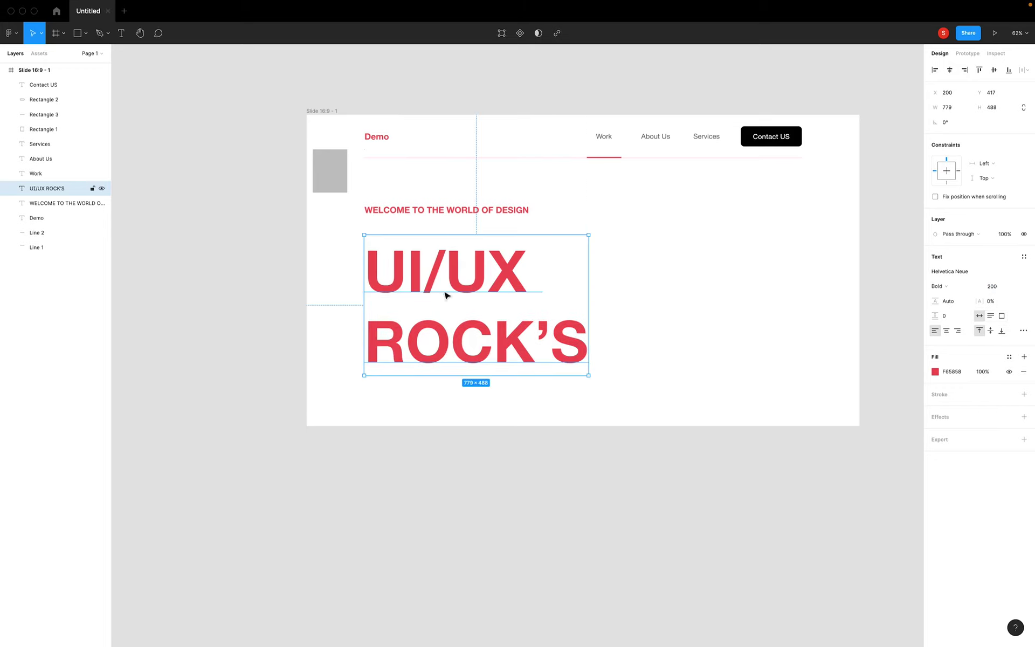
Try letter and paragraph spacing, then set the line height to 182.
click(1001, 305)
key(Down)
key(Down)
key(Down)
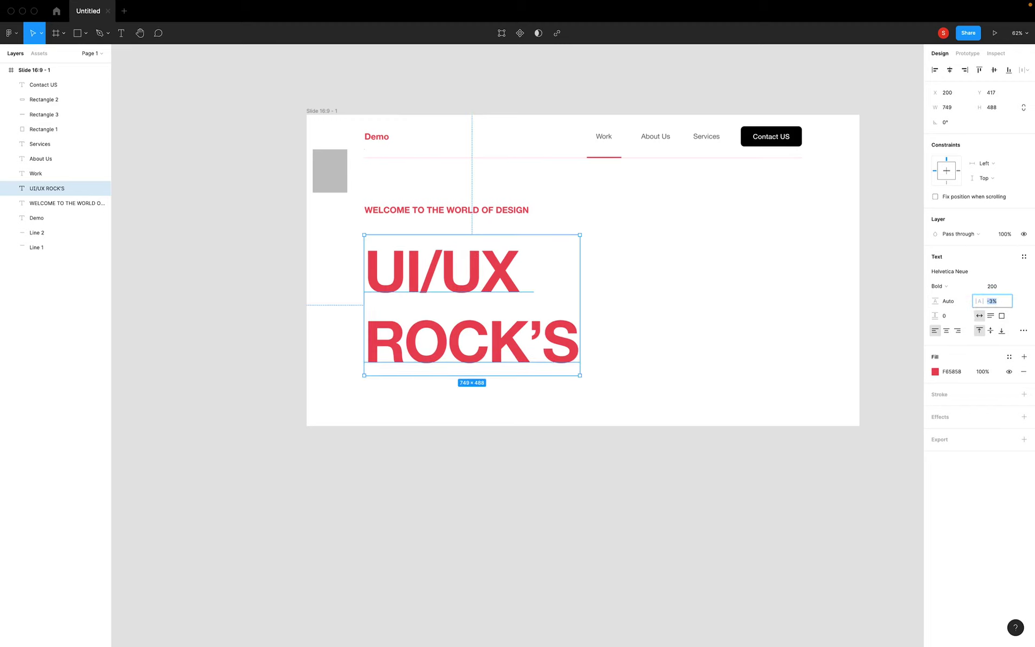
key(ctrl+z)
click(959, 318)
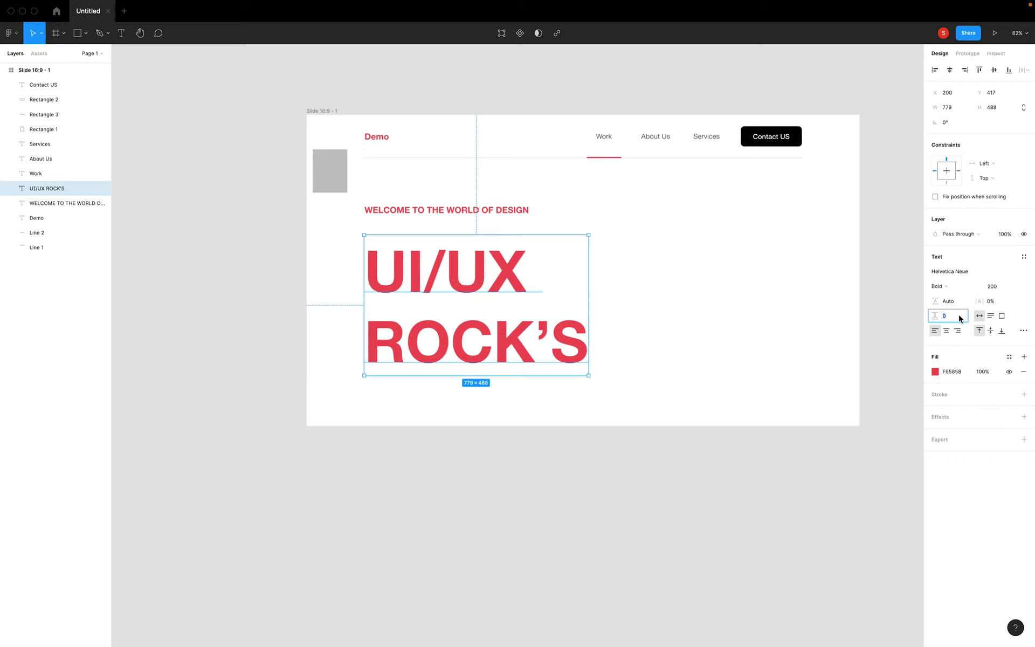
key(Up)
key(Up)
key(Up)
key(Down)
key(Down)
key(Down)
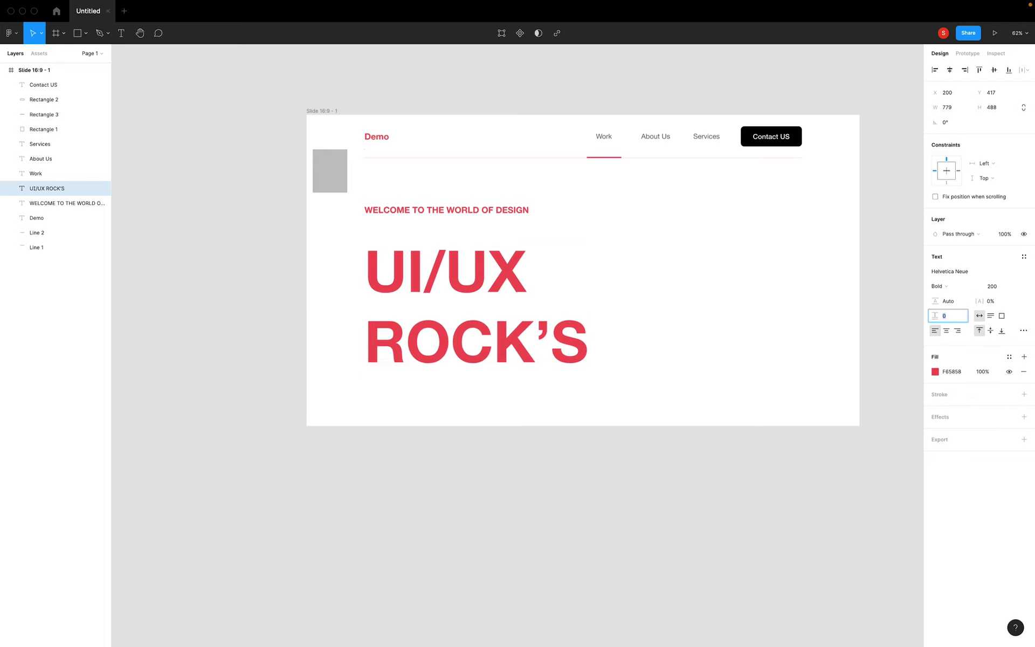
text(1)
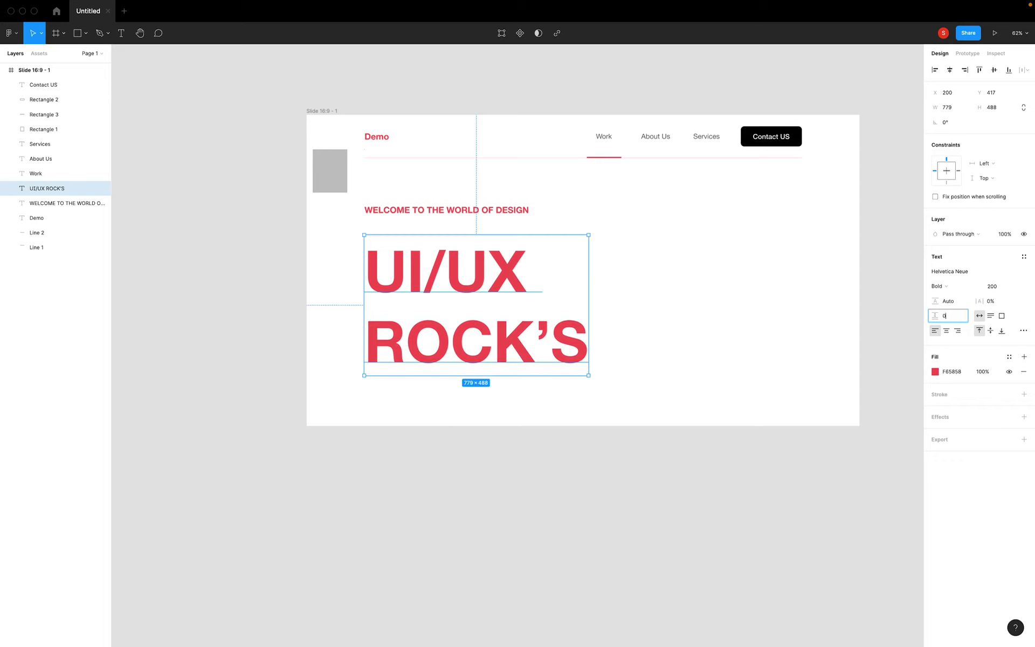
click(955, 302)
key(Down)
key(Down)
key(Down)
key(Down)
key(Down)
key(Down)
key(Down)
key(Down)
key(Down)
key(Down)
key(Down)
key(Down)
key(Down)
key(Down)
key(Down)
key(Down)
key(Down)
key(Down)
key(Down)
key(Down)
key(Down)
key(Down)
key(Down)
key(Down)
key(Down)
key(Down)
key(Down)
key(Down)
key(Down)
key(Down)
key(Down)
key(Down)
key(Down)
key(Down)
key(Down)
key(Down)
key(Down)
key(Down)
key(Down)
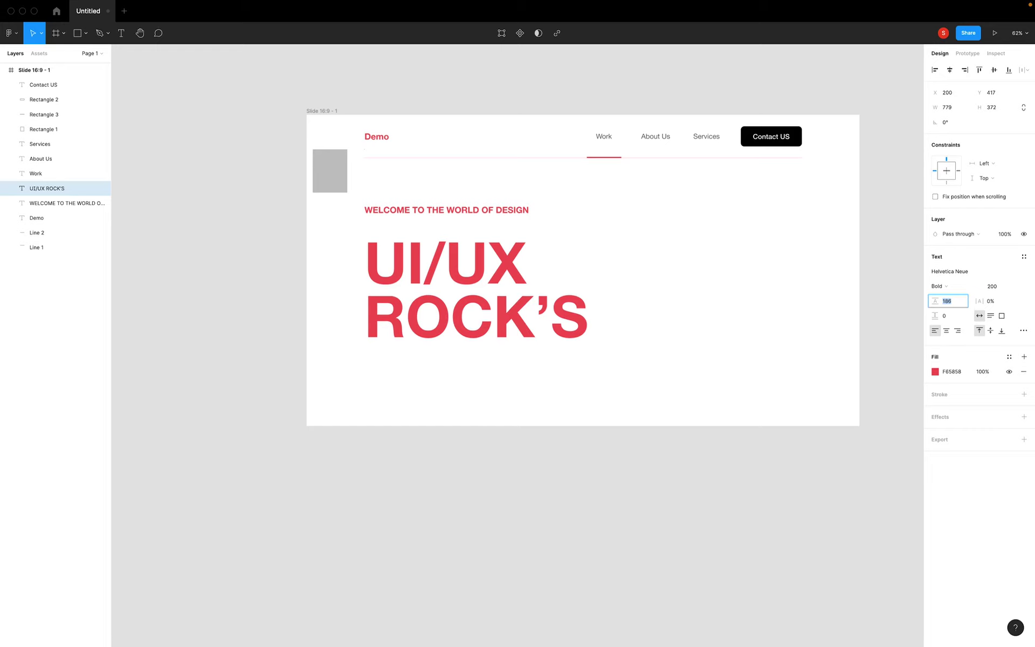
key(Down)
key(Down)
key(Down)
Nudge the headline up toward the welcome line and colour it dark grey 333333.
click(631, 363)
drag(477, 293, 476, 280)
click(667, 270)
click(539, 278)
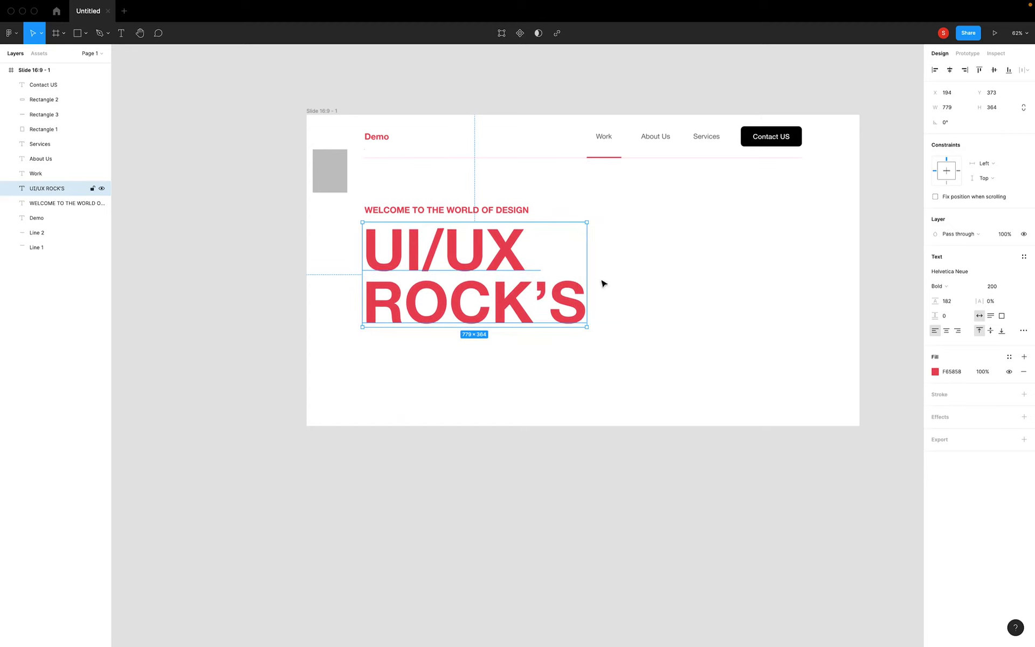
click(936, 371)
text(333)
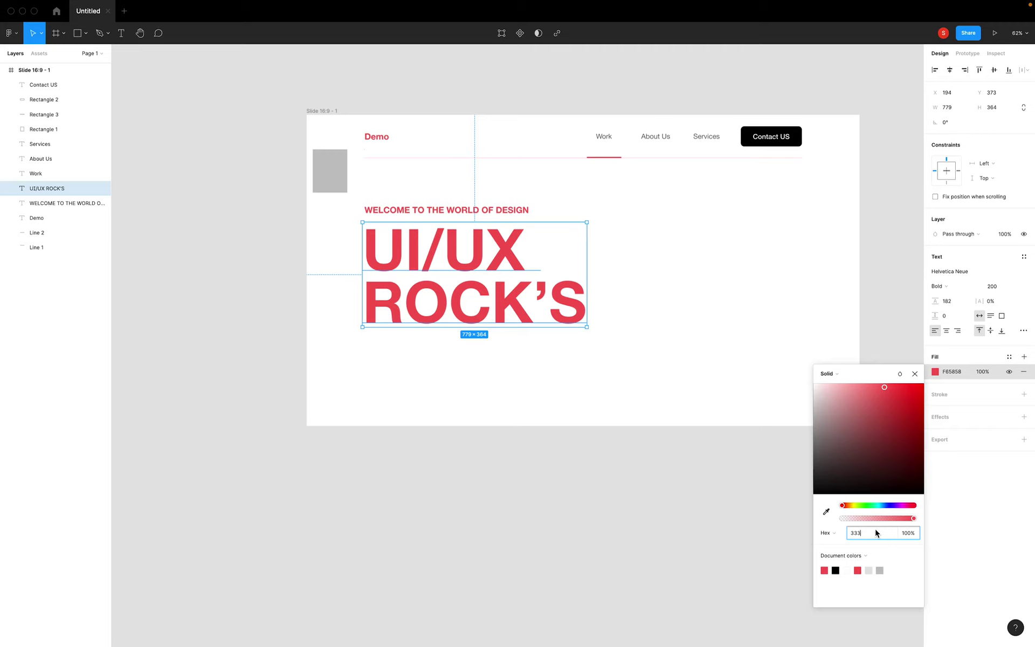
key(Return)
click(621, 412)
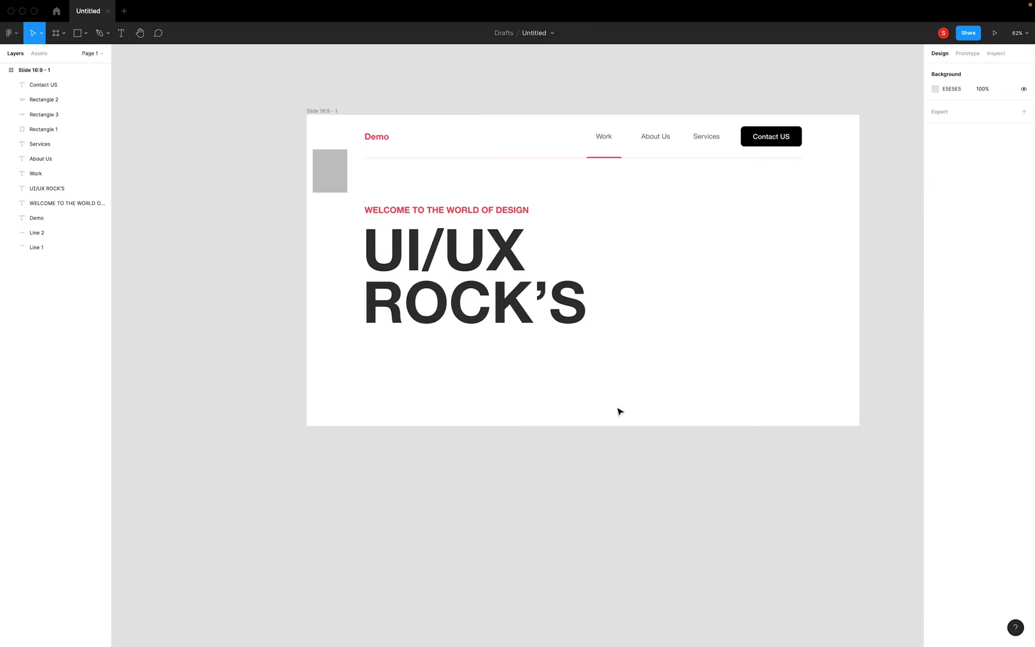
Duplicate the Contact US button and move the copy below the big heading.
scroll(640, 383, down, 2)
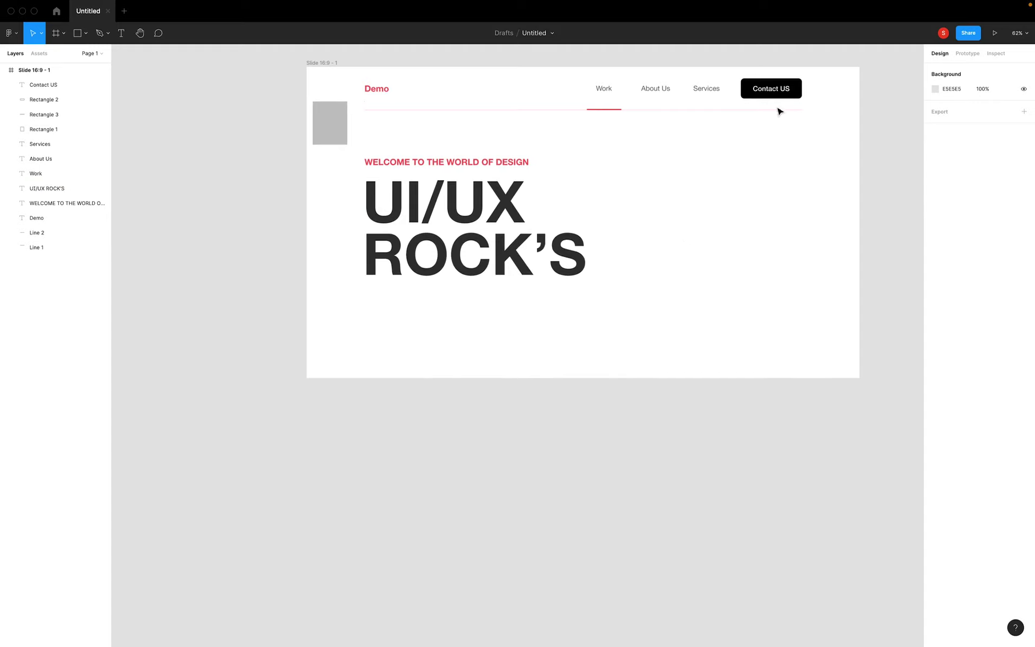
click(781, 90)
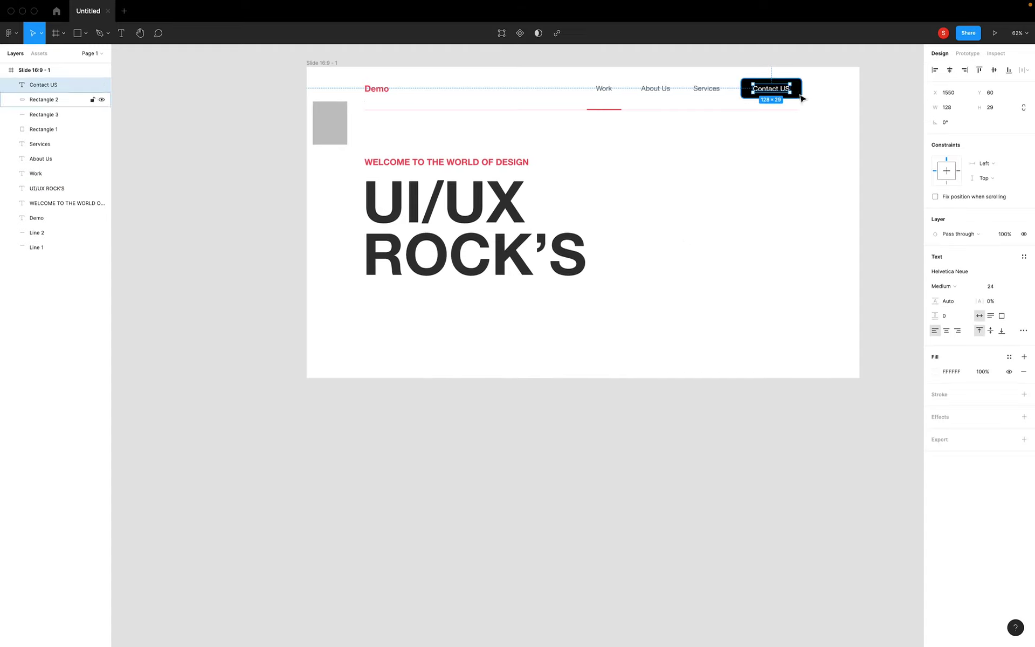
shift+click(801, 97)
key(ctrl+d)
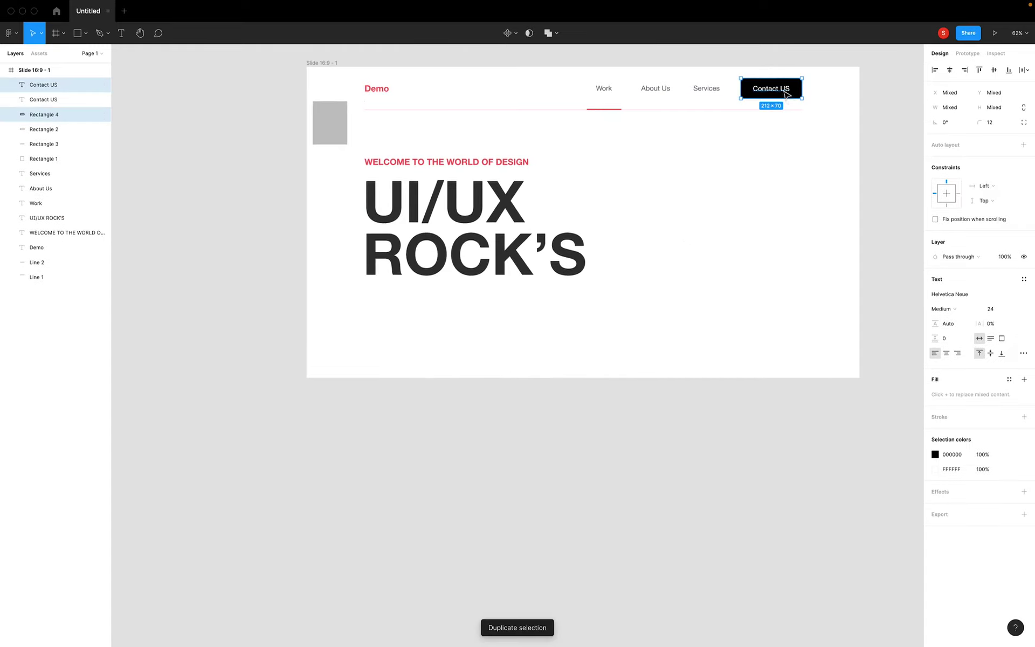
drag(785, 90, 407, 311)
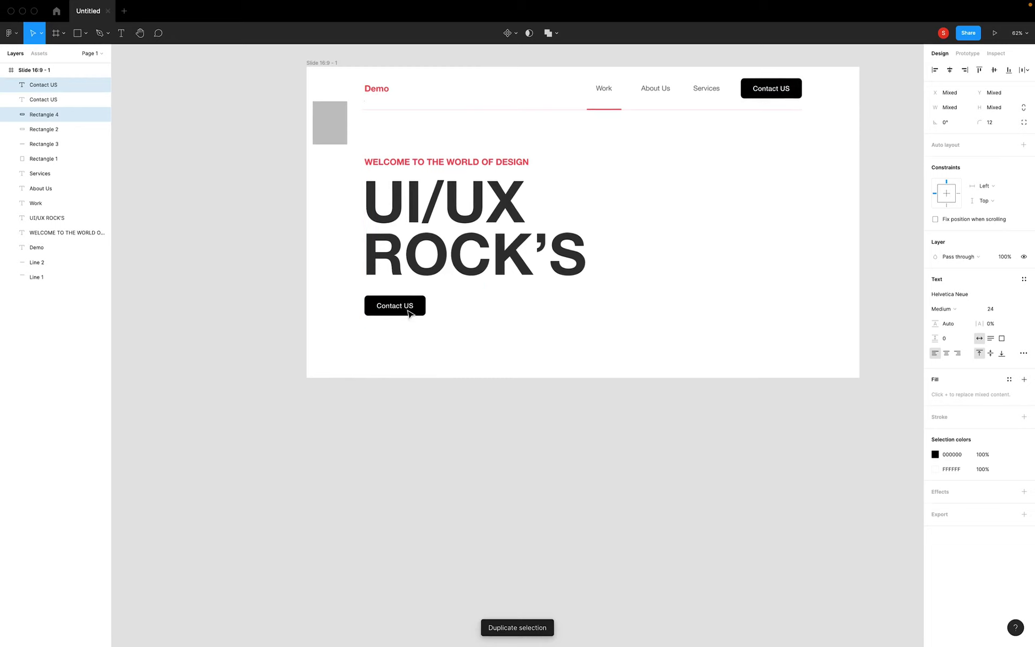
key(Escape)
Duplicate that button again and place the copy to the right of the original.
click(389, 312)
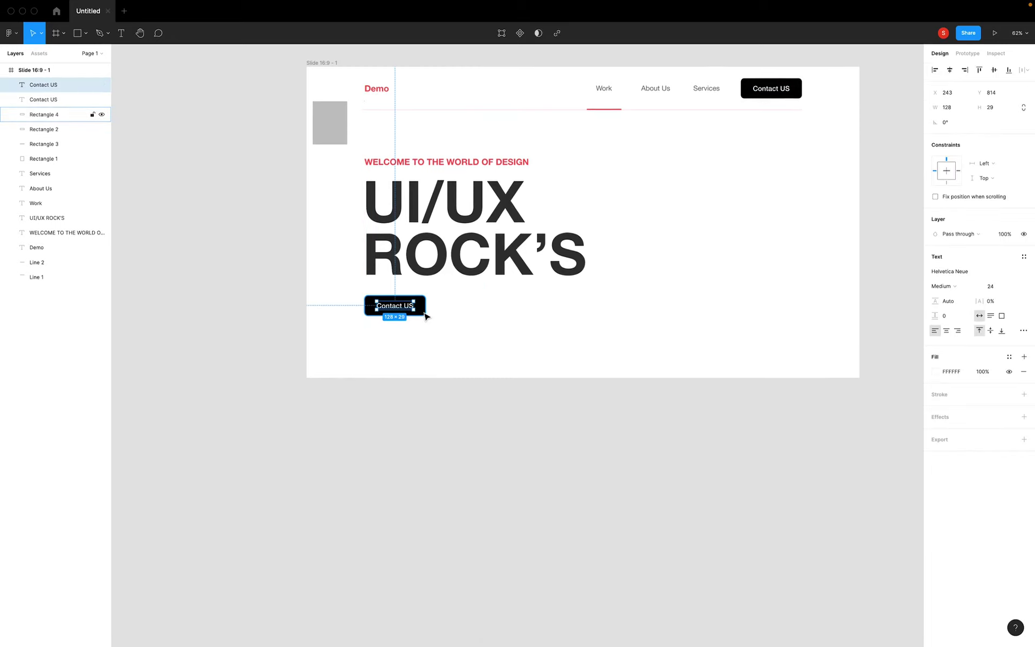
shift+click(423, 312)
key(ctrl+d)
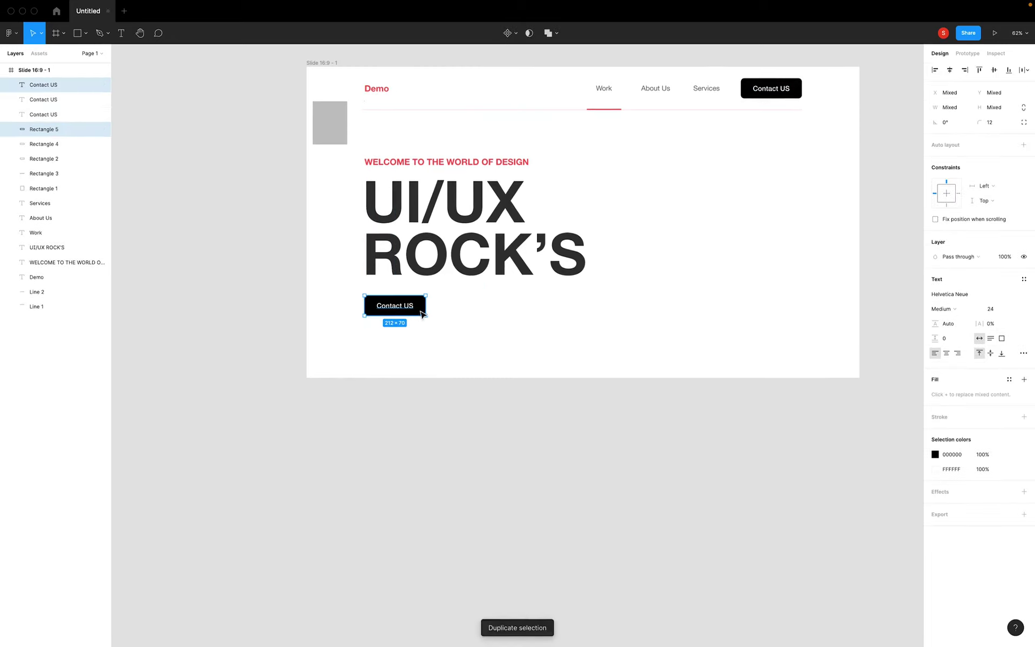
drag(422, 311, 483, 310)
click(574, 323)
Look up the red WELCOME heading's hex colour to reuse on the button.
click(409, 310)
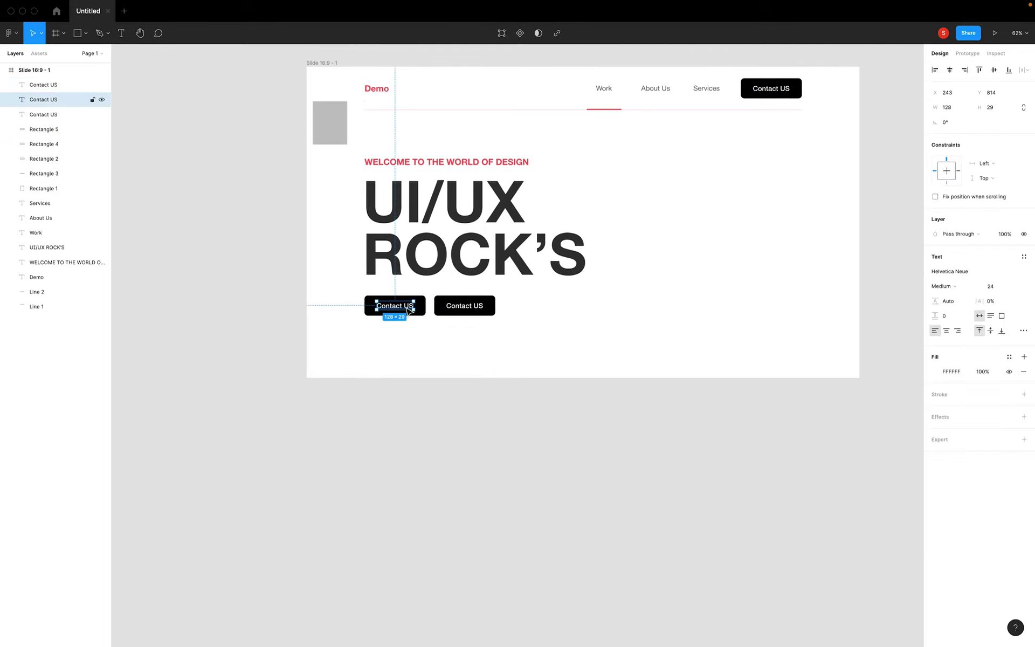
click(436, 336)
click(426, 312)
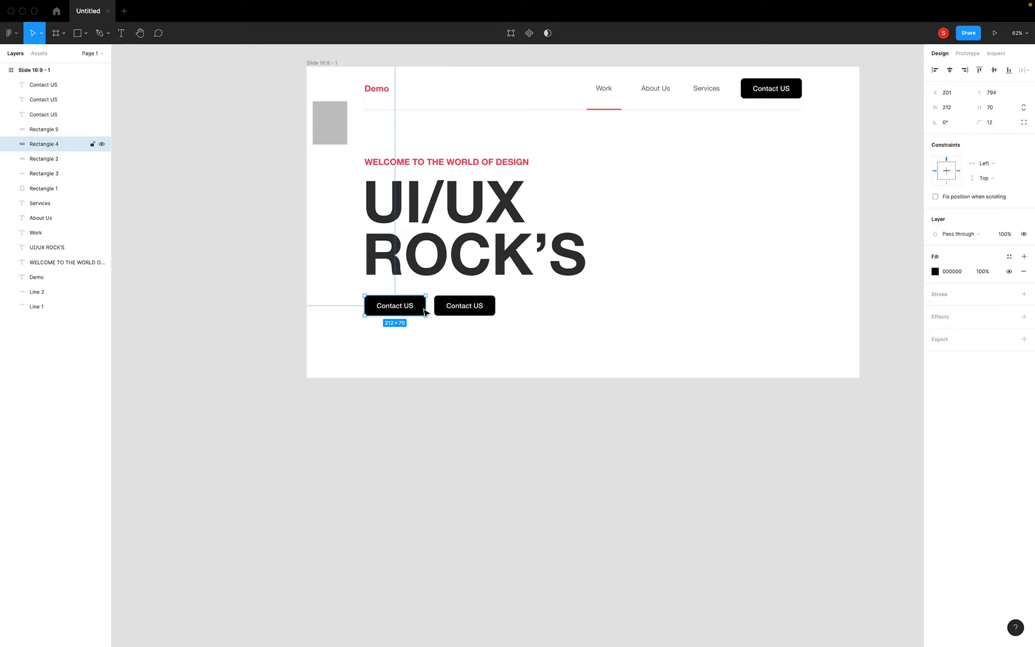
key(i)
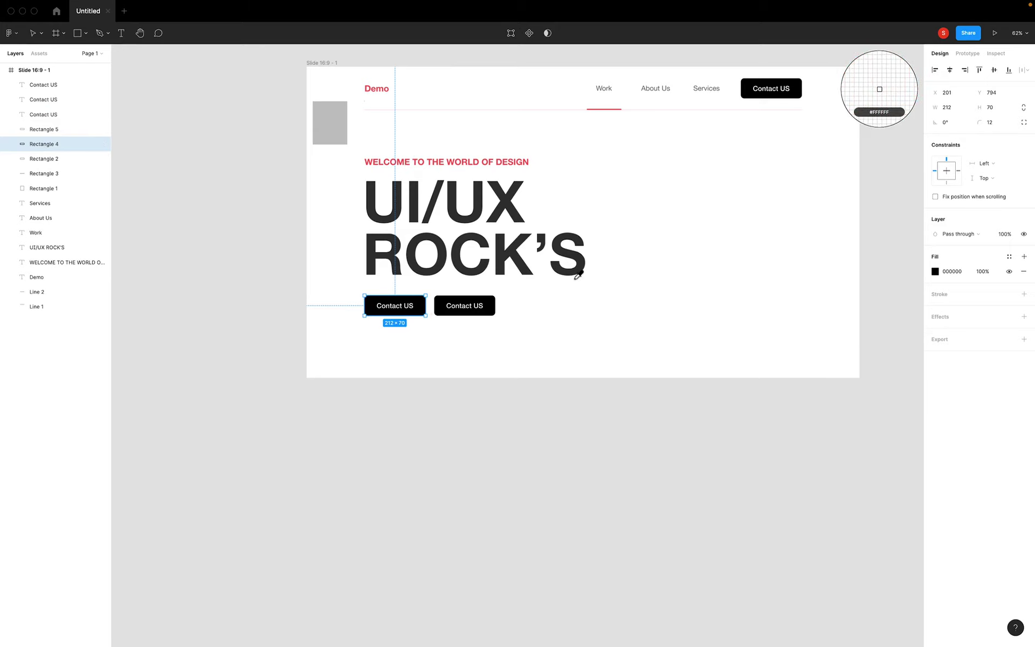
key(Escape)
click(658, 316)
click(499, 164)
click(952, 372)
Fill the left button's background rectangle with red F65858.
click(415, 310)
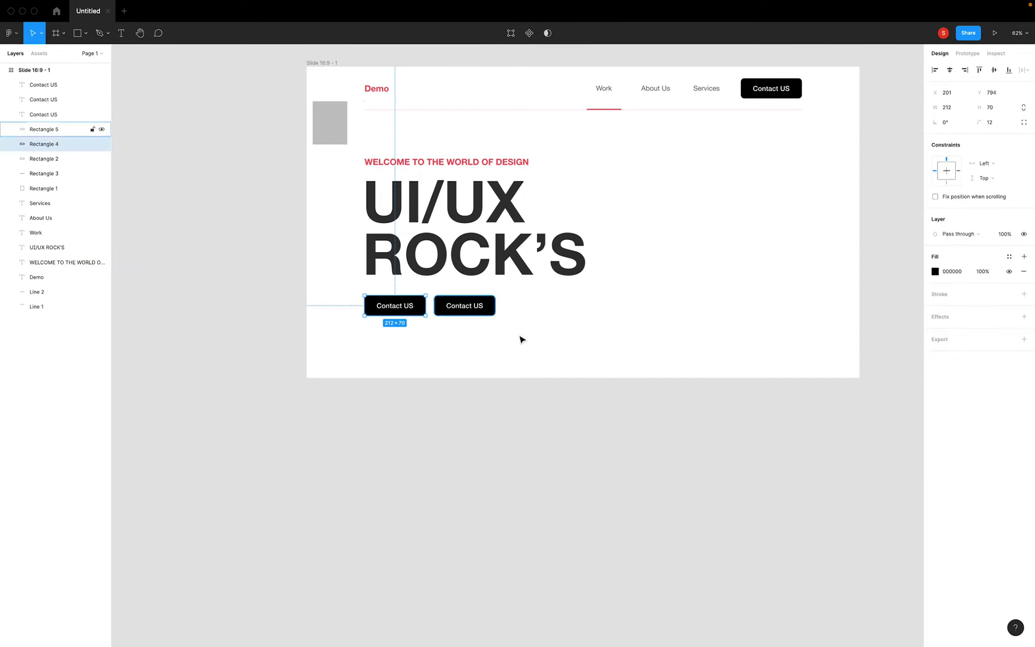
click(935, 271)
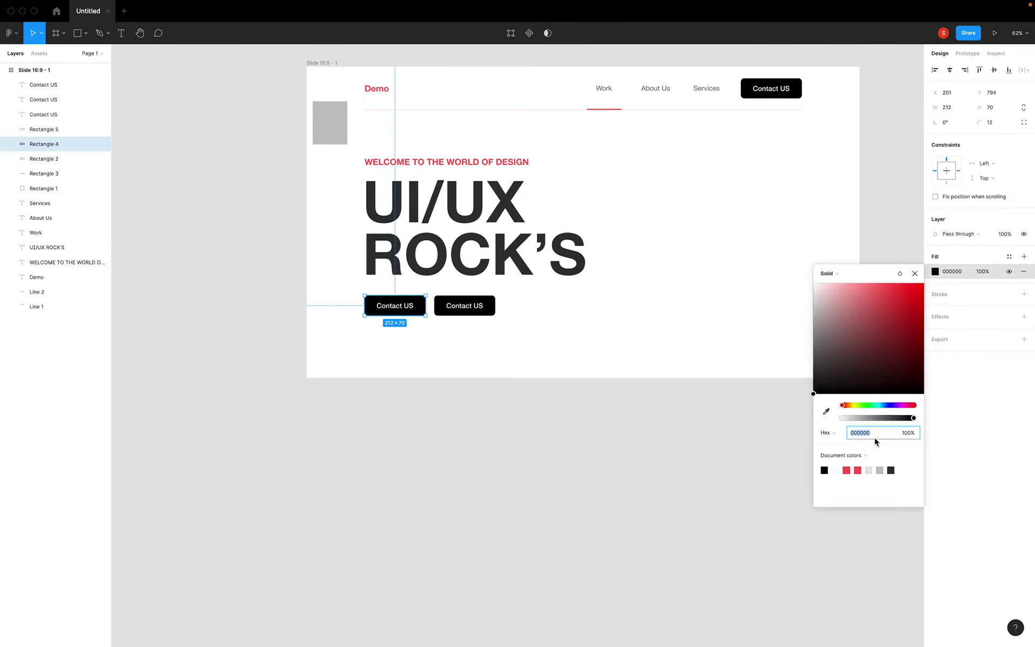
text(F65858)
key(Return)
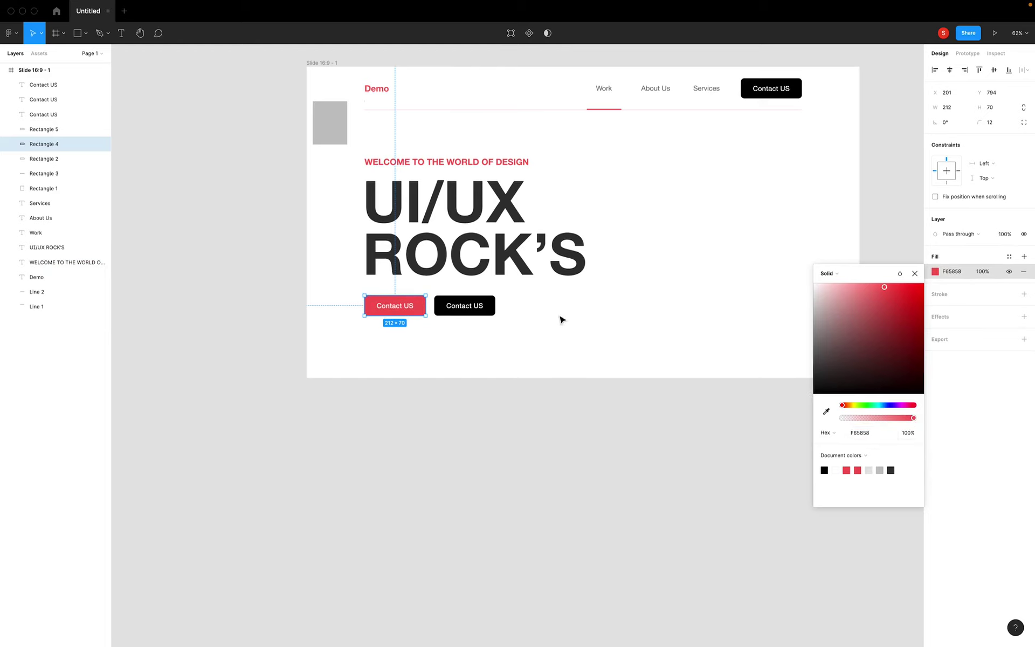
click(562, 322)
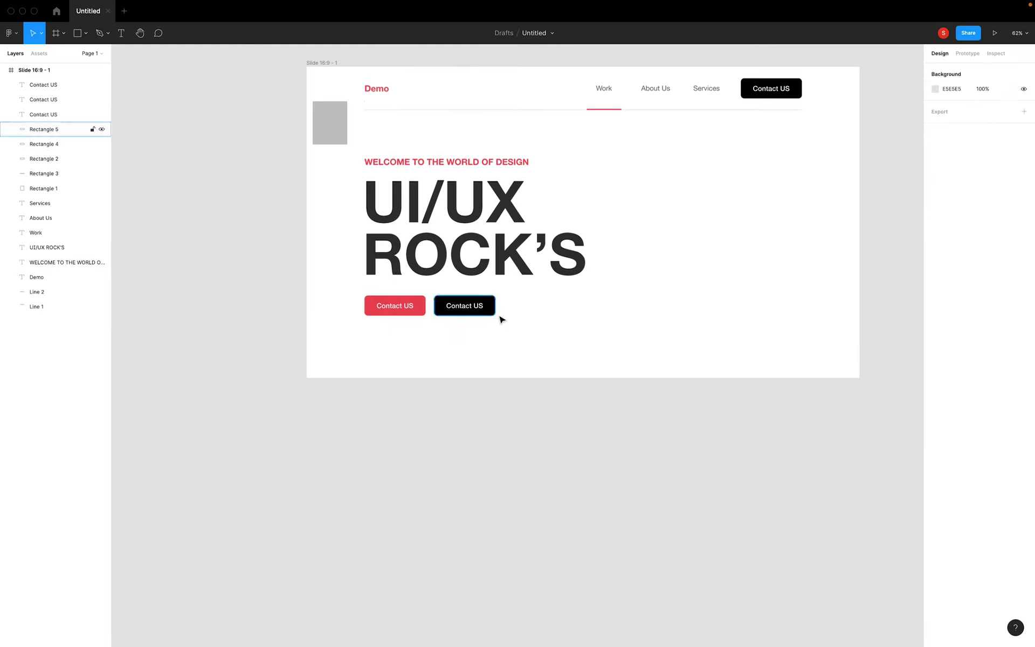
click(415, 310)
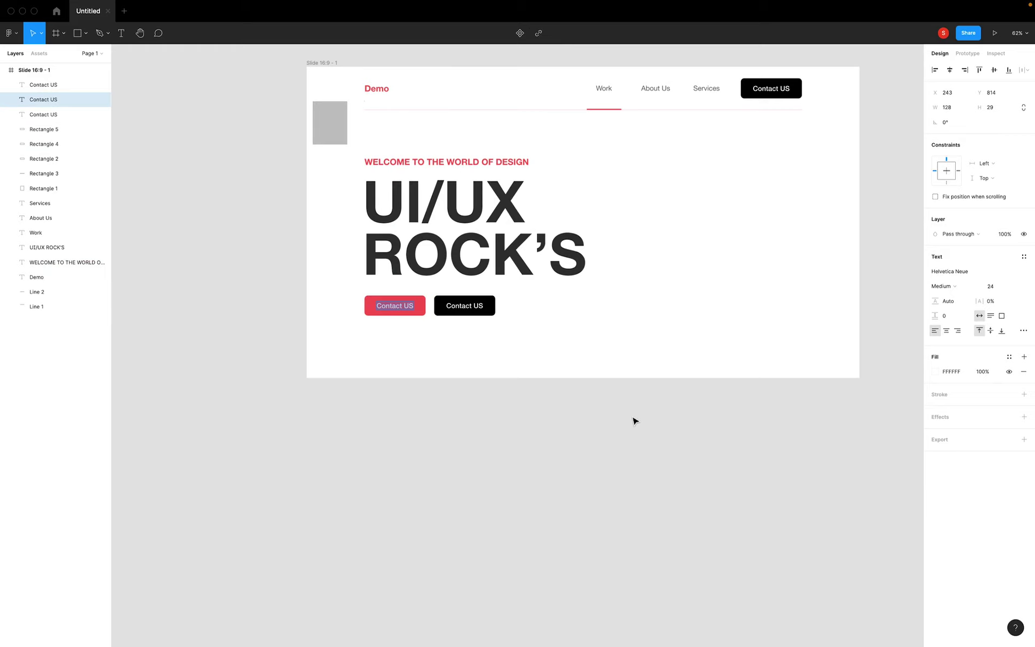
Relabel the red button 'Get Started' and wrap it in an auto-layout frame.
text(Get Started)
key(Escape)
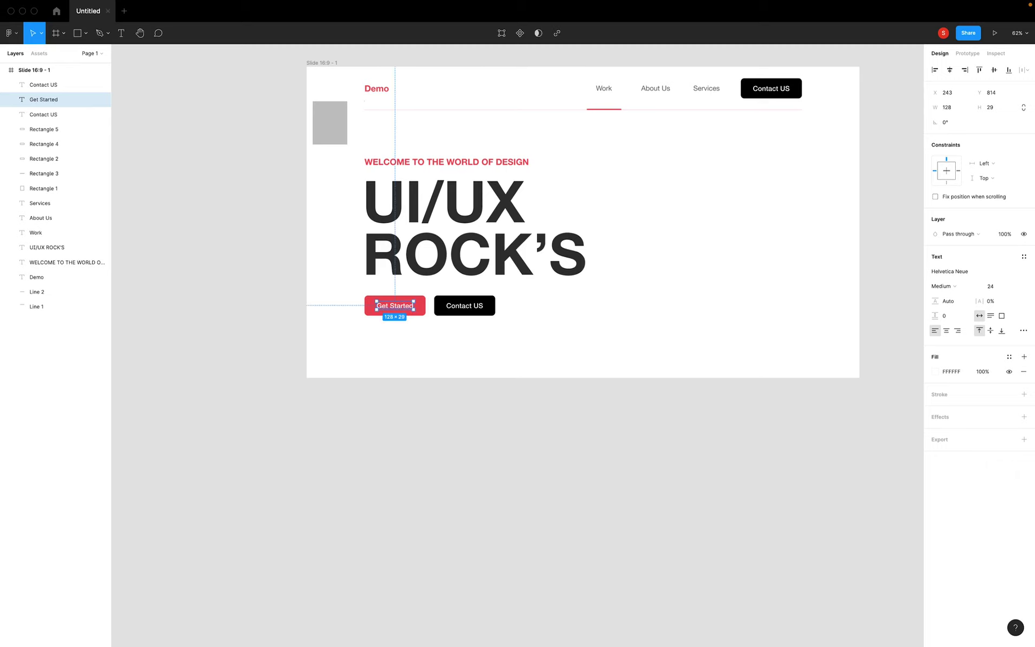
click(467, 350)
click(411, 307)
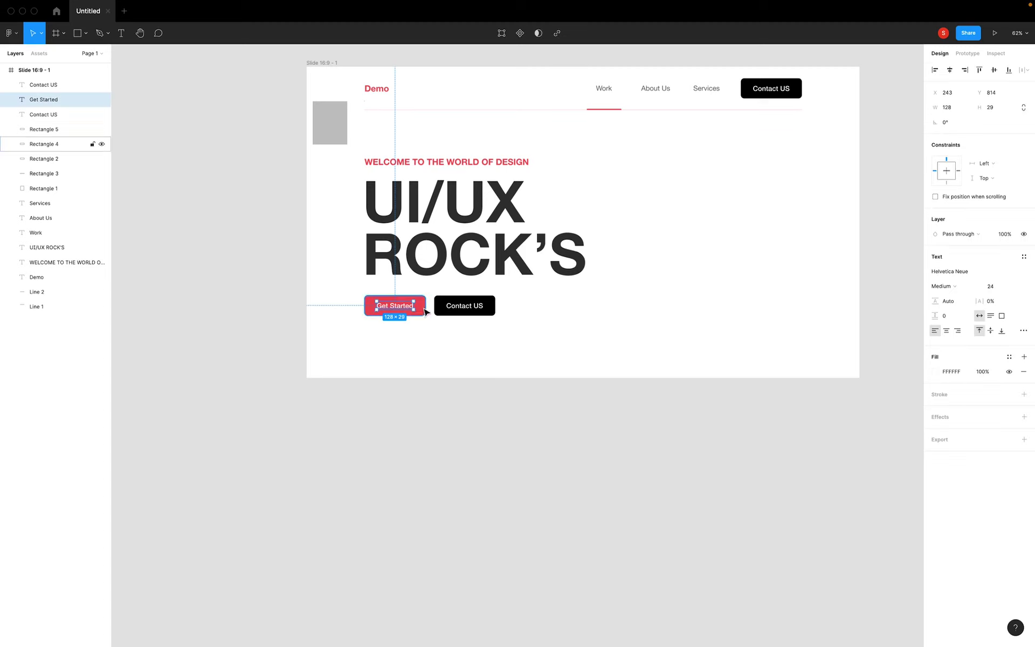
shift+click(423, 307)
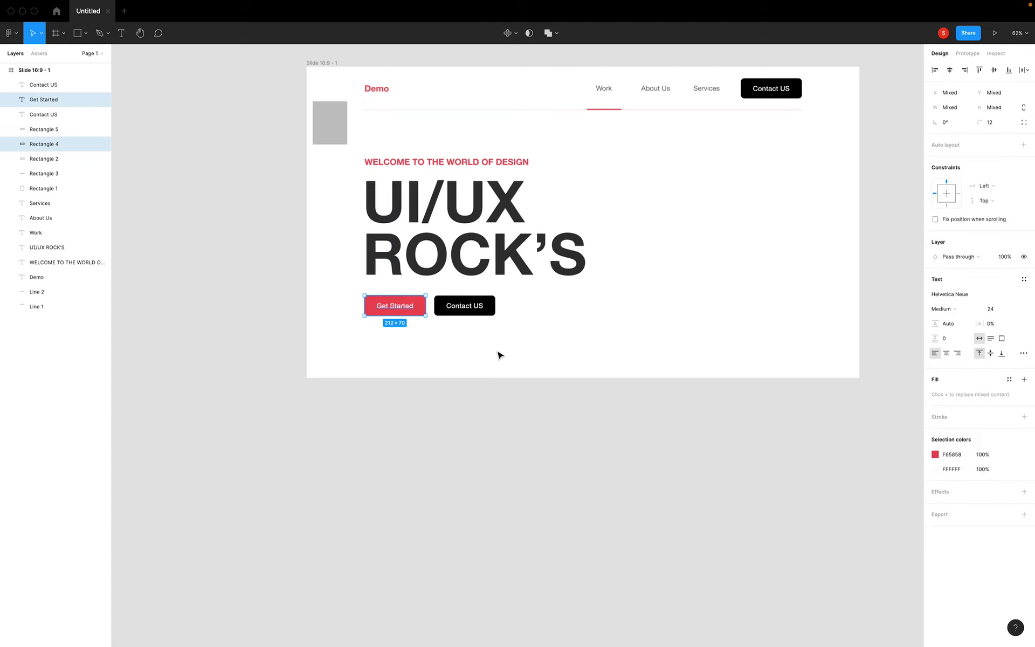
key(shift+a)
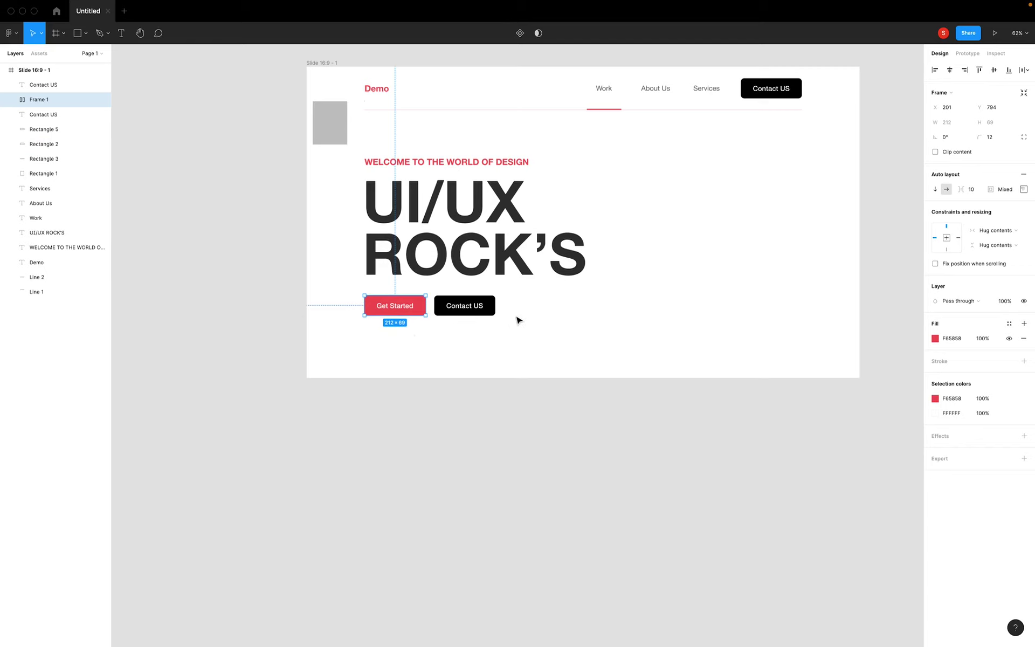
click(552, 321)
Change the black button's label from Contact US to 'Email Us'.
click(476, 305)
scroll(577, 324, up, 3)
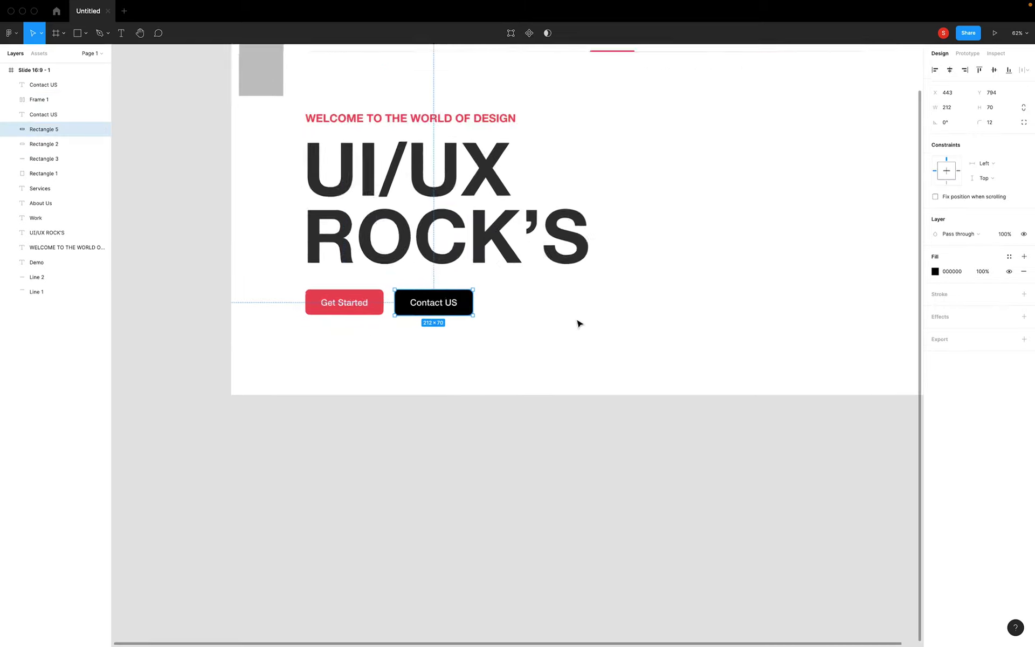
scroll(578, 323, up, 2)
scroll(578, 323, left, 5)
click(615, 311)
click(603, 364)
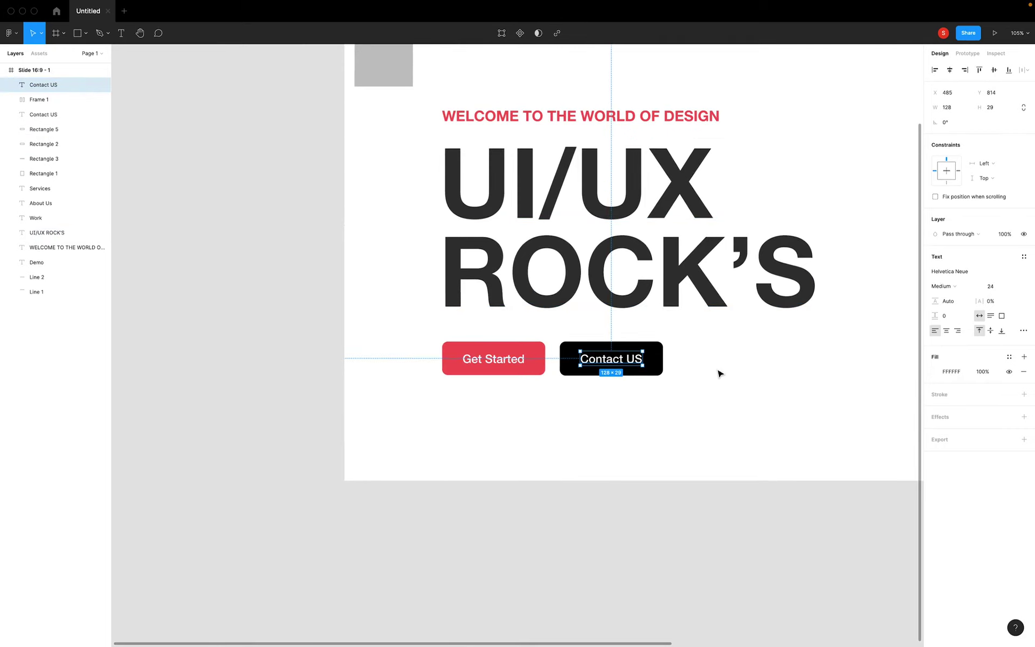
click(722, 388)
scroll(725, 402, up, 1)
double_click(610, 368)
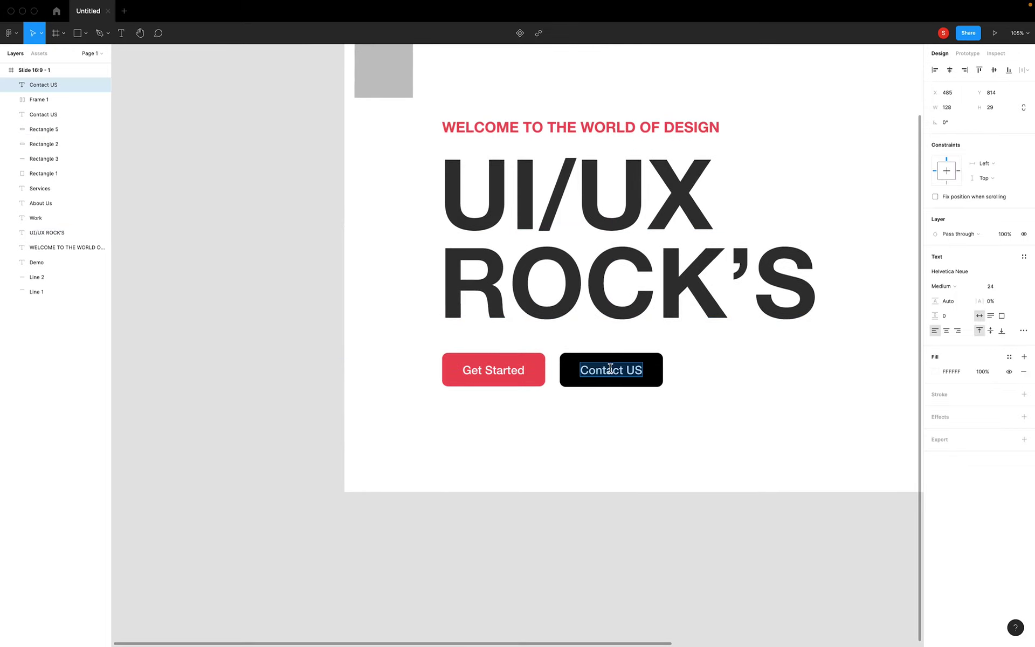
text(Email)
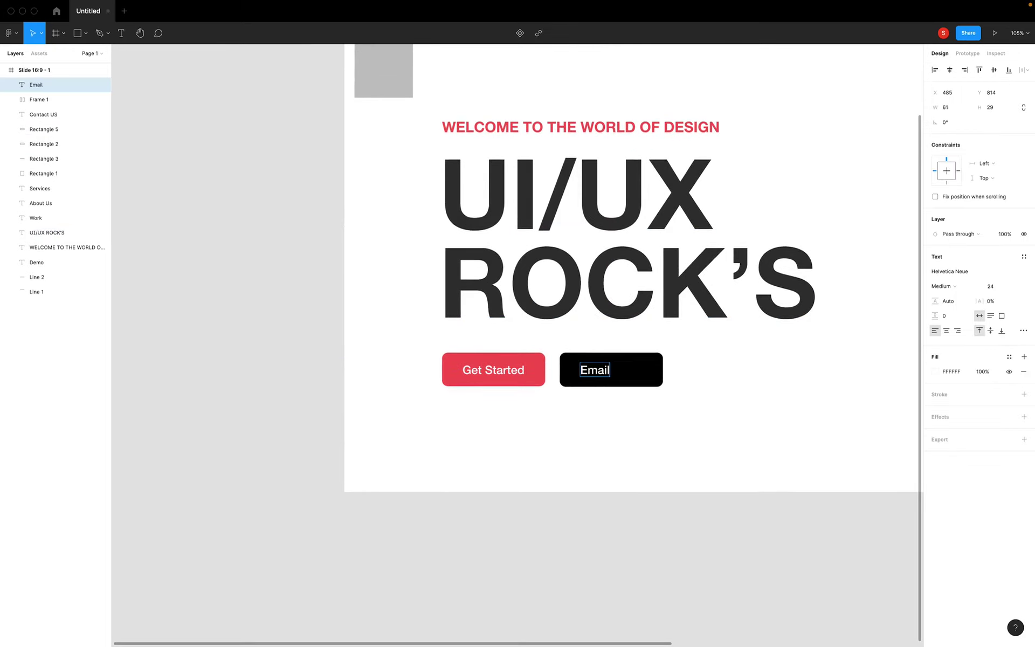
text( Us)
key(Escape)
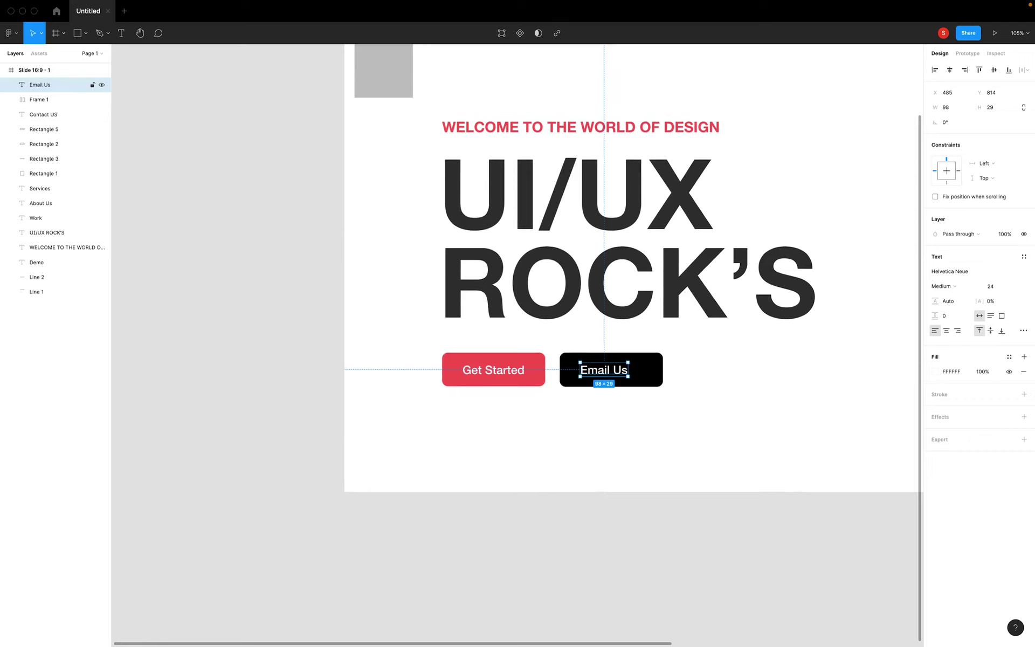
click(620, 416)
click(603, 370)
click(654, 370)
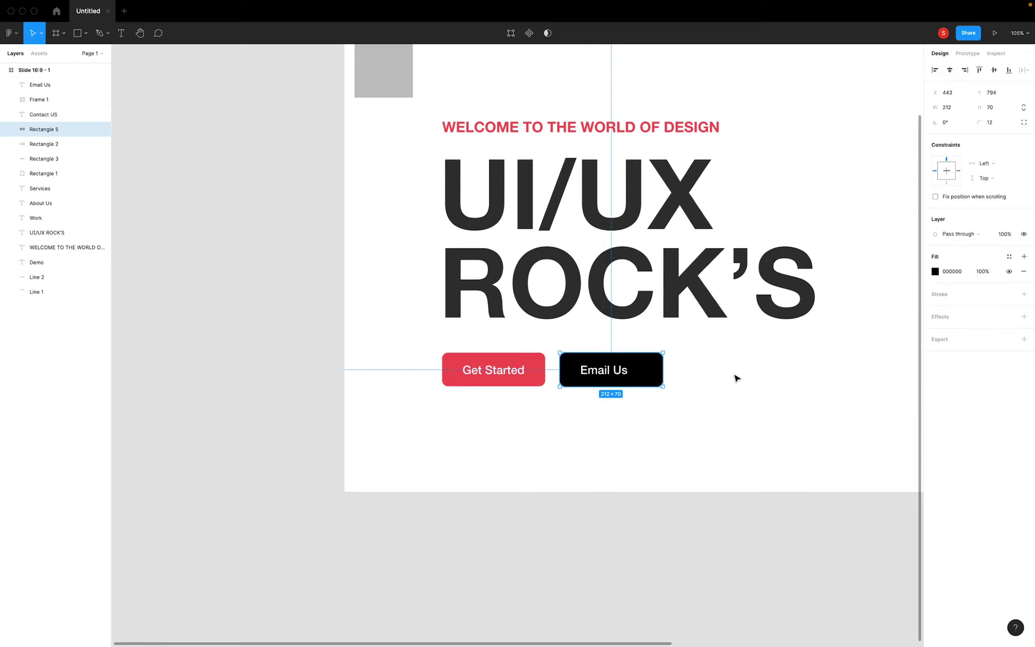
Make the Email Us button fill white and its label dark grey 333333.
scroll(758, 355, up, 1)
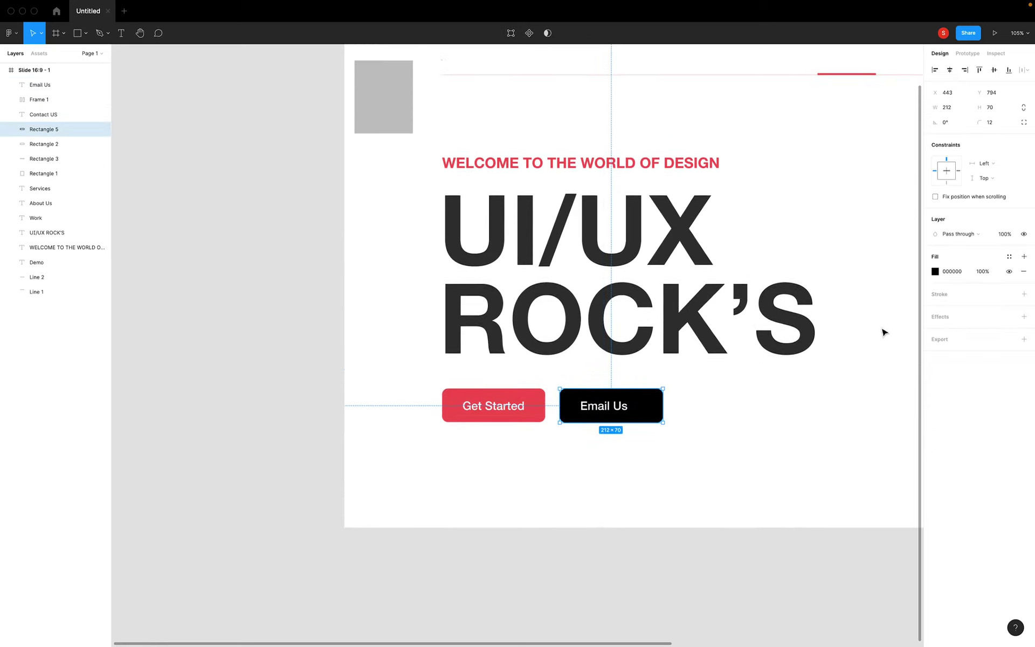
click(935, 271)
drag(860, 318, 754, 249)
click(732, 432)
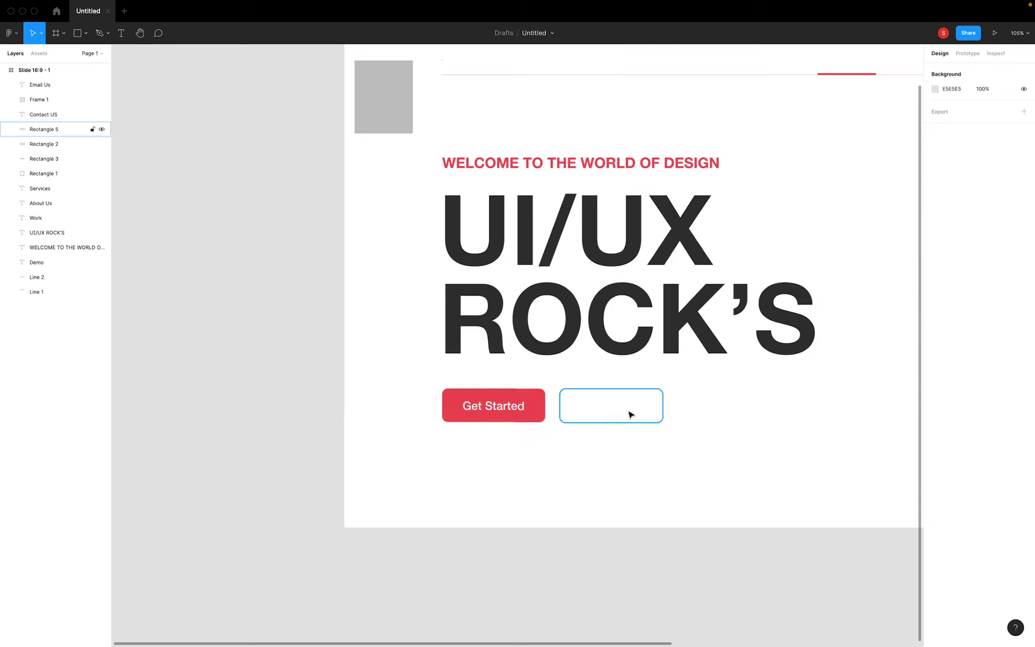
click(614, 407)
click(934, 372)
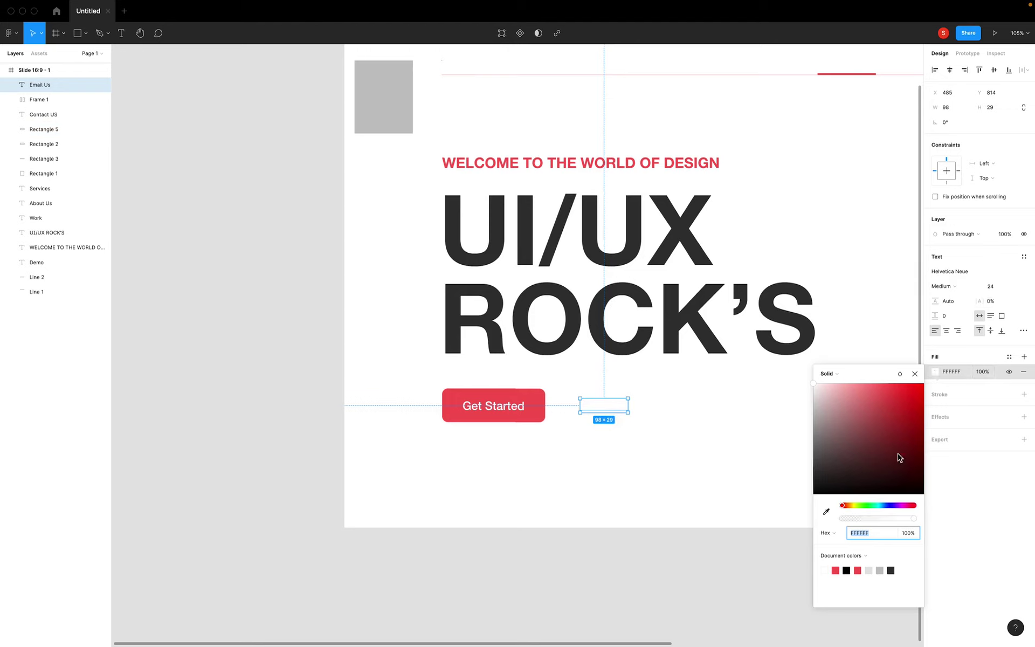
text(333)
key(Return)
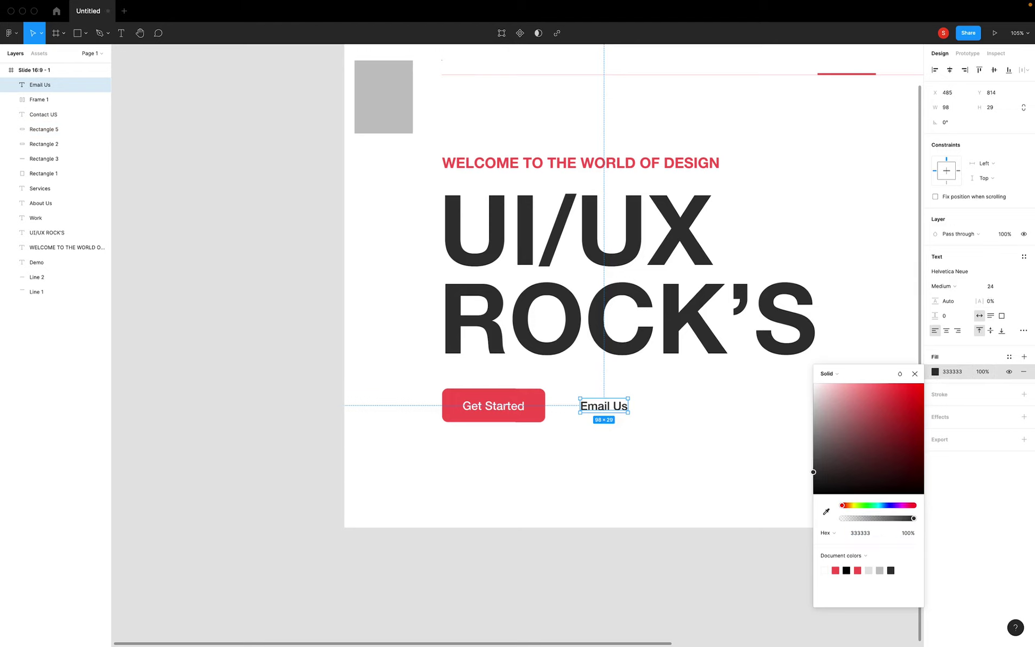
Add a black outline to the Email Us button and wrap it in auto layout.
click(653, 418)
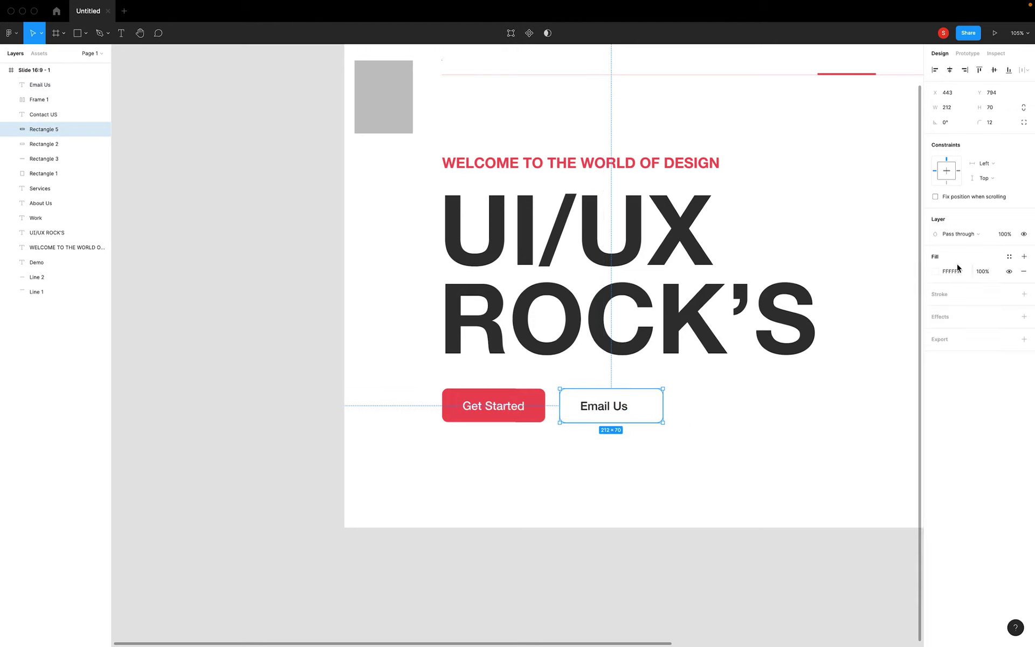
click(950, 297)
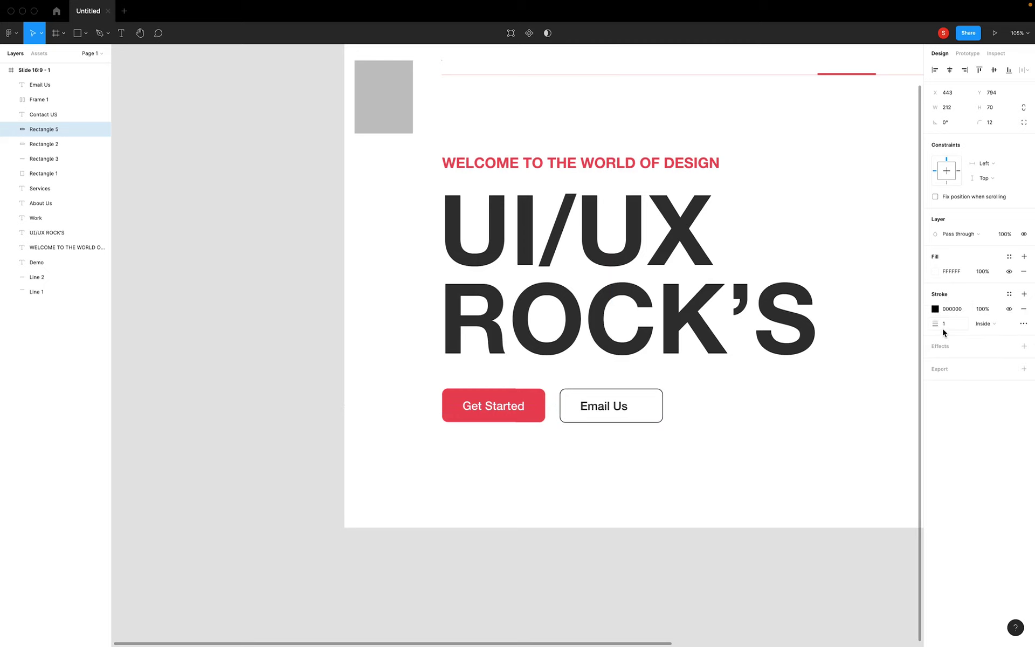
click(755, 323)
click(603, 405)
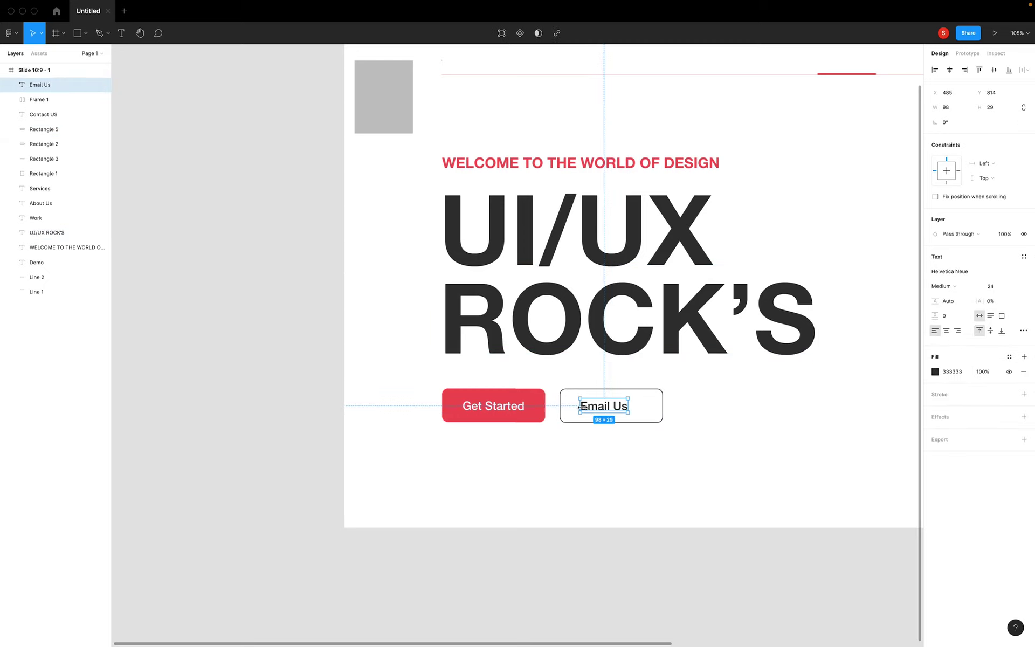
shift+click(658, 423)
key(shift+a)
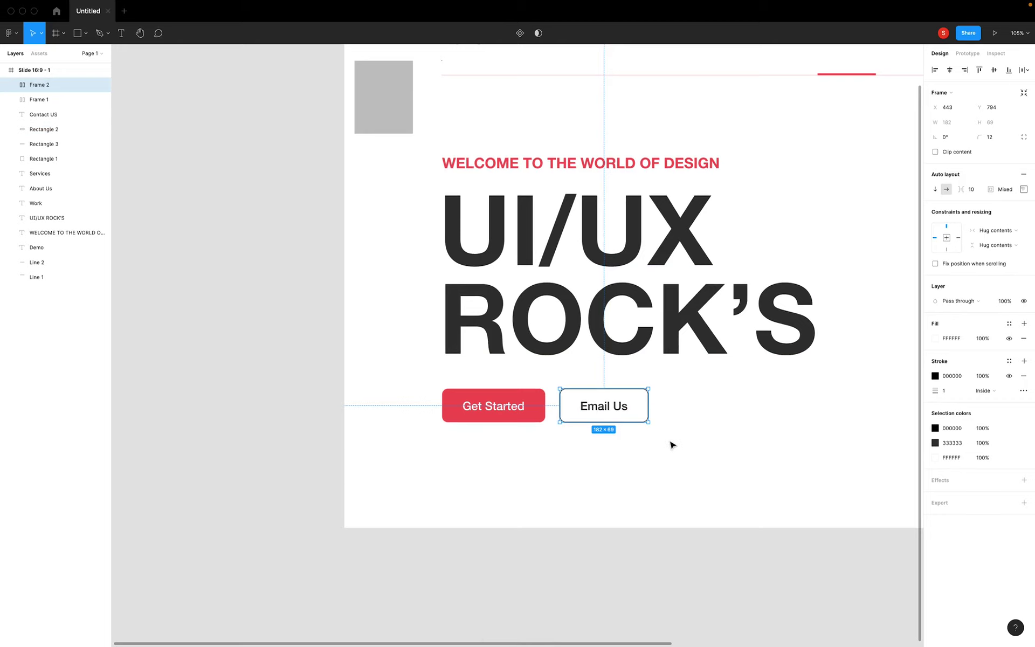
click(697, 457)
Retype the red welcome line as 'Welcome to the World of Design'.
scroll(720, 456, down, 2)
scroll(720, 457, right, 3)
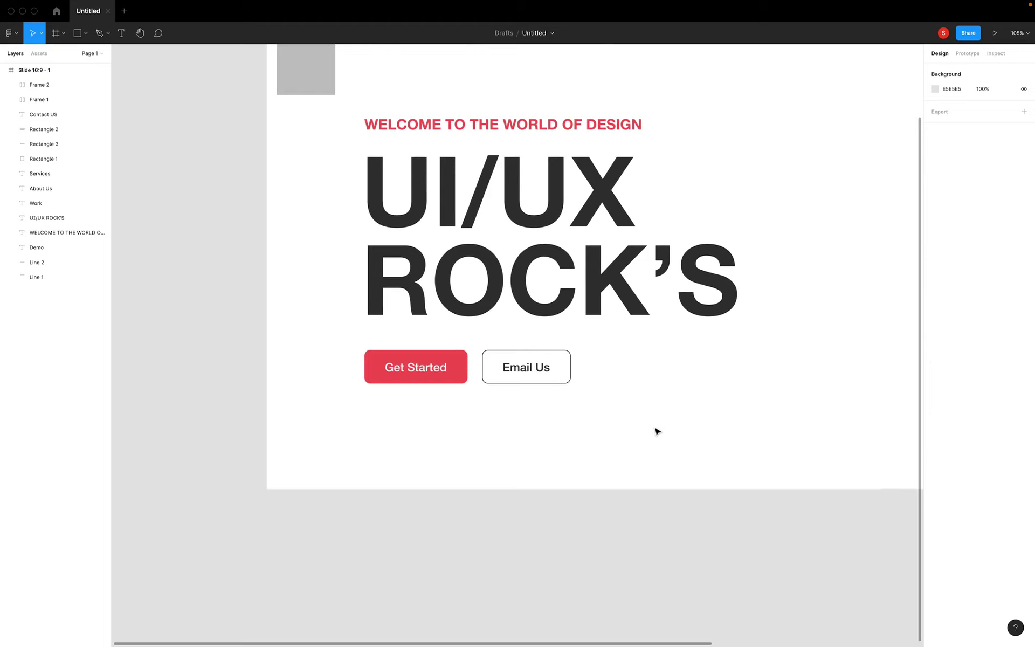
ctrl+scroll(668, 441, down, 3)
ctrl+scroll(726, 418, down, 3)
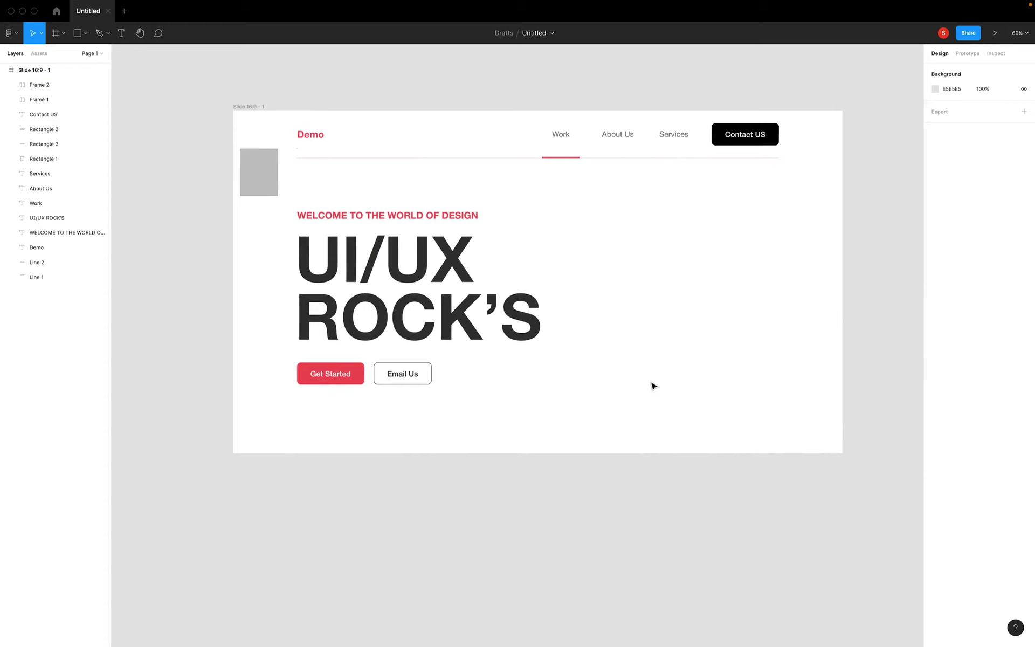
click(342, 214)
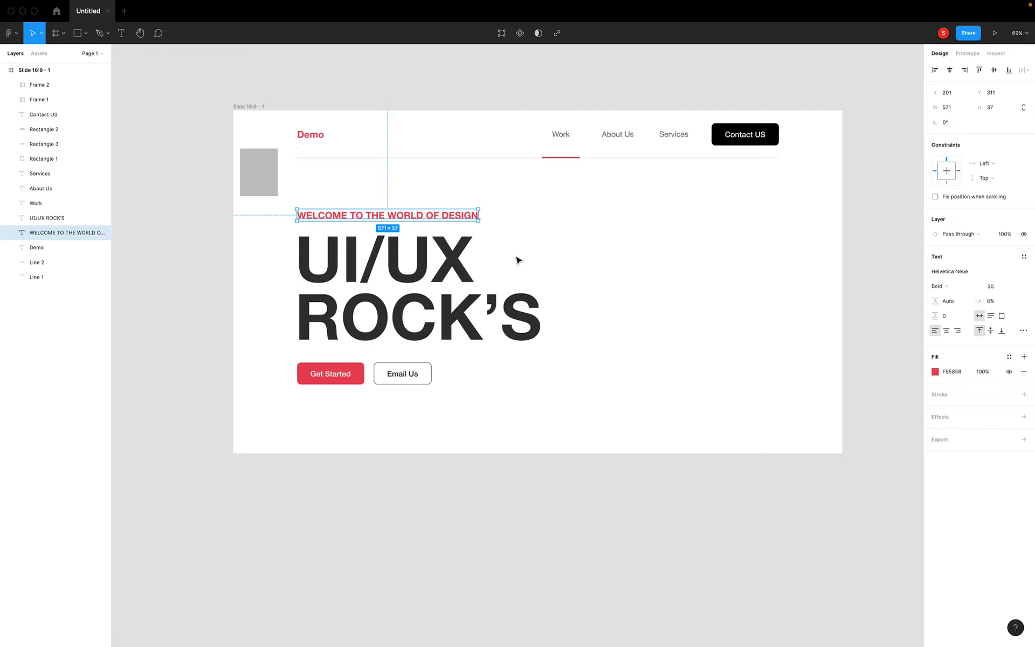
key(Return)
text(Welcome to the World of Desi)
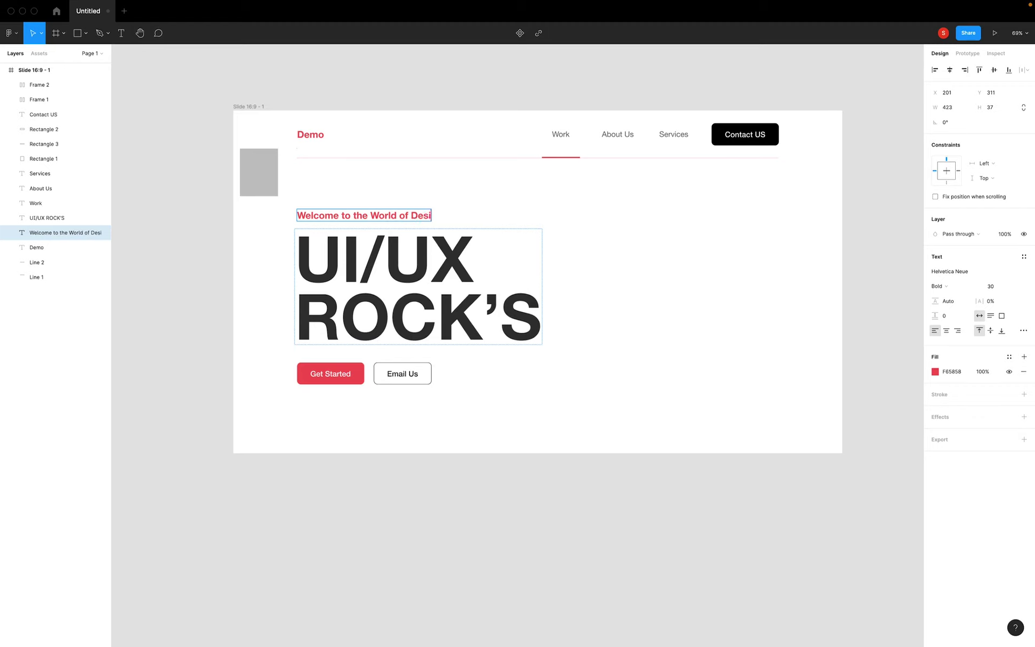
text(gn)
key(Escape)
Set the welcome line to Regular weight and move it slightly down toward the heading.
click(948, 284)
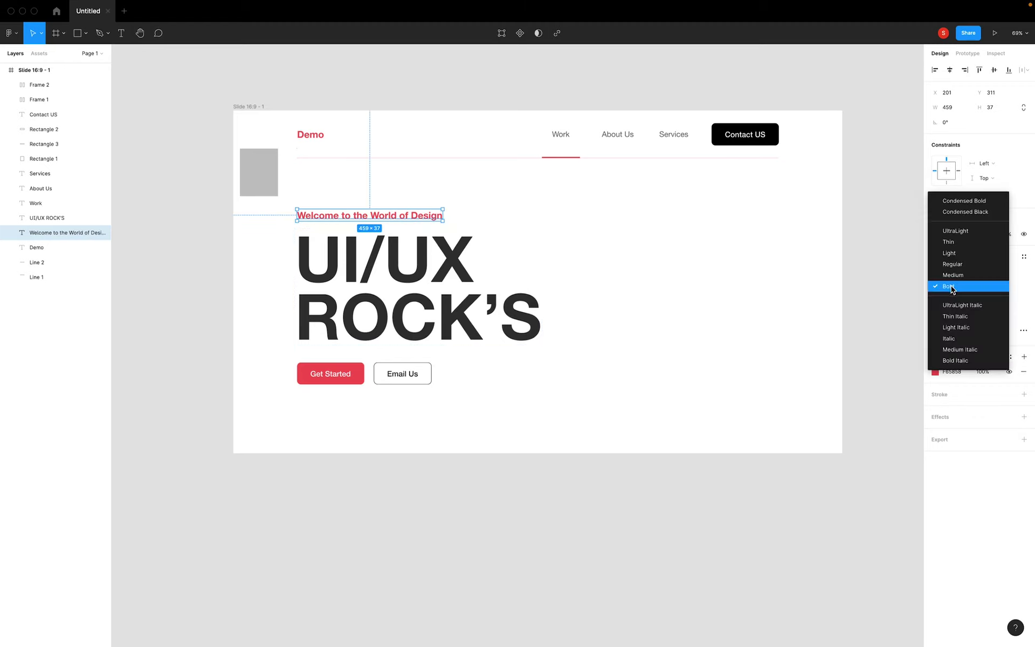
click(959, 263)
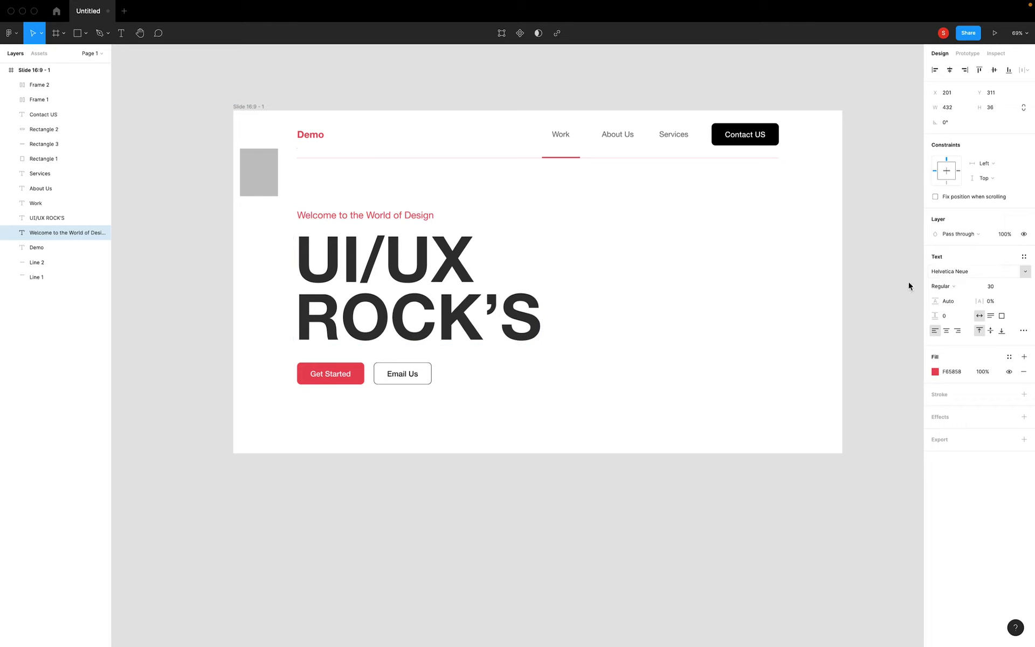
click(951, 286)
click(582, 296)
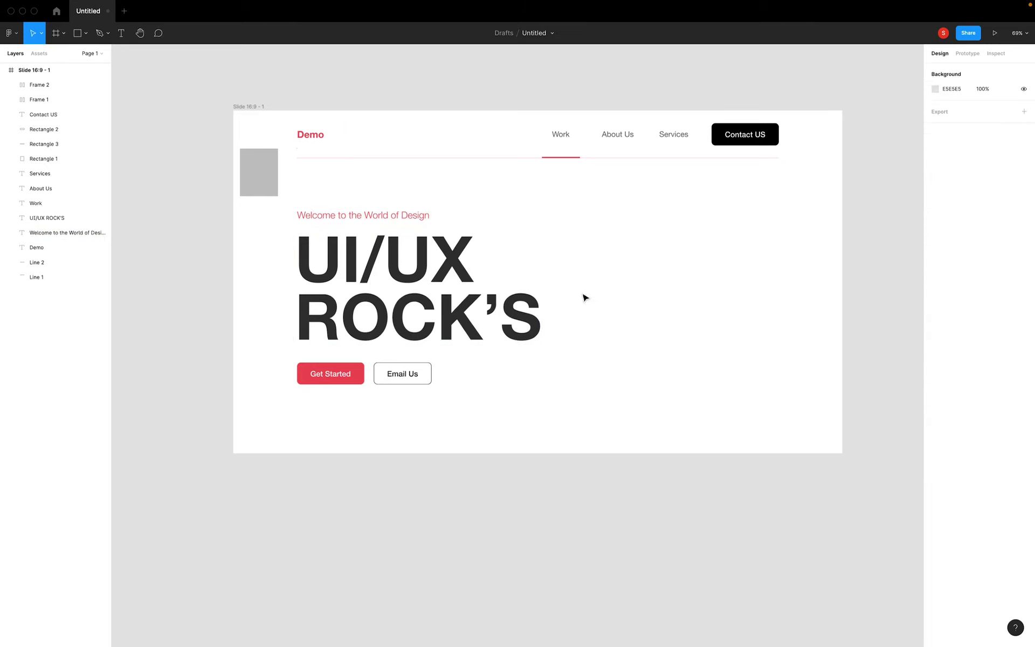
drag(326, 216, 335, 225)
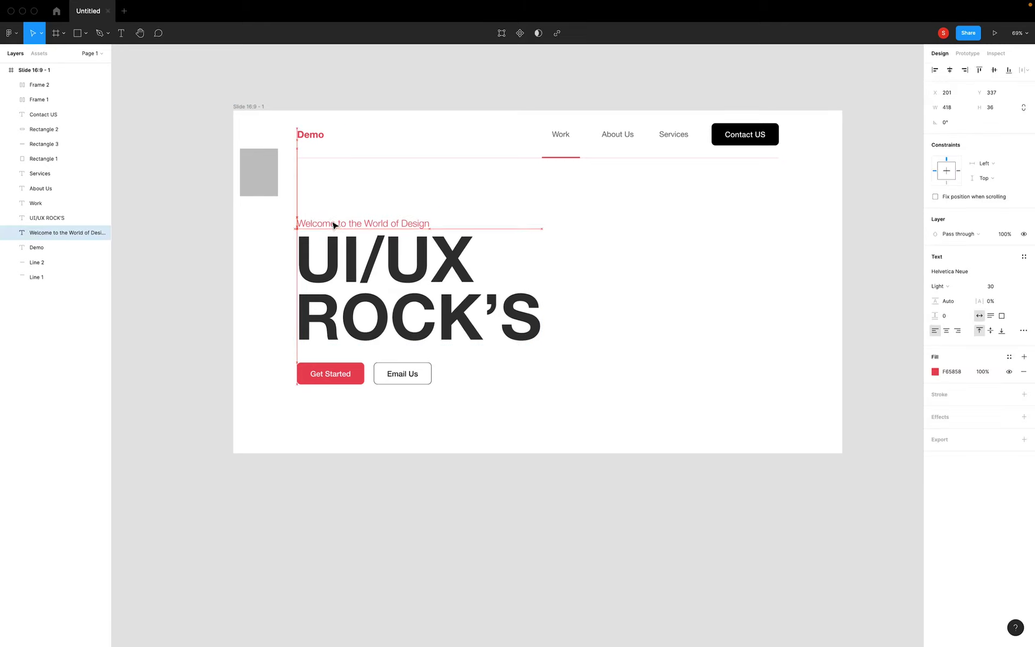
click(942, 289)
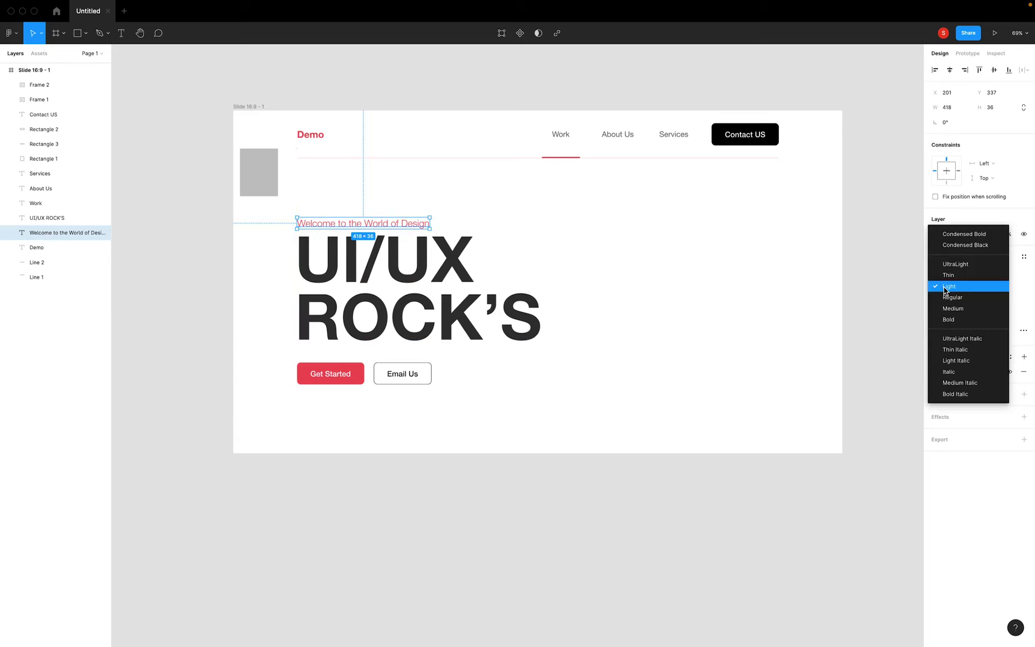
click(948, 297)
click(695, 305)
scroll(743, 330, down, 2)
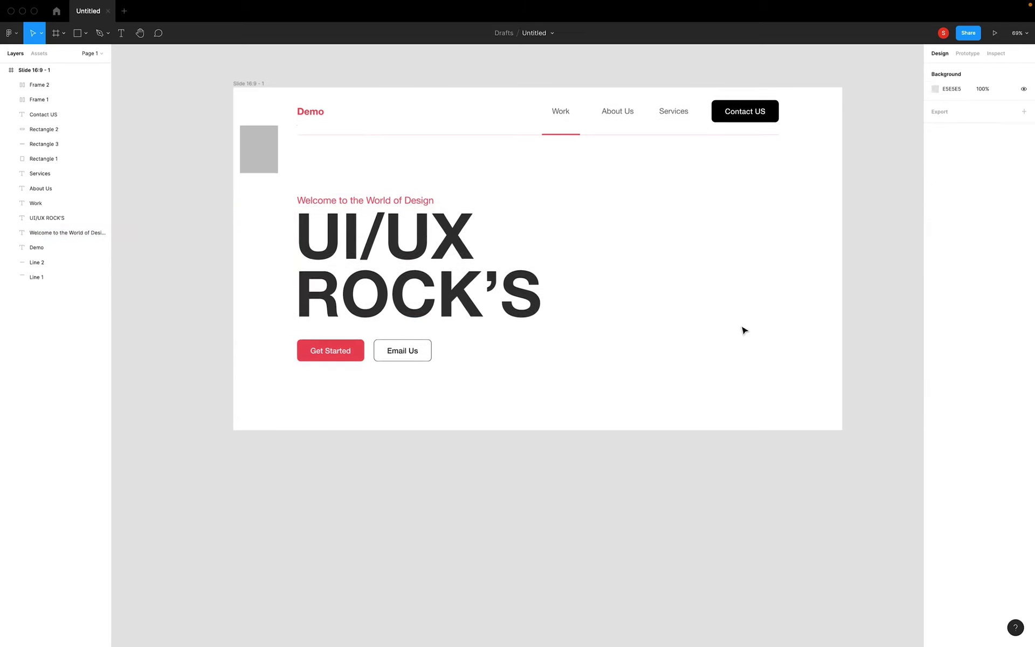
scroll(741, 331, up, 3)
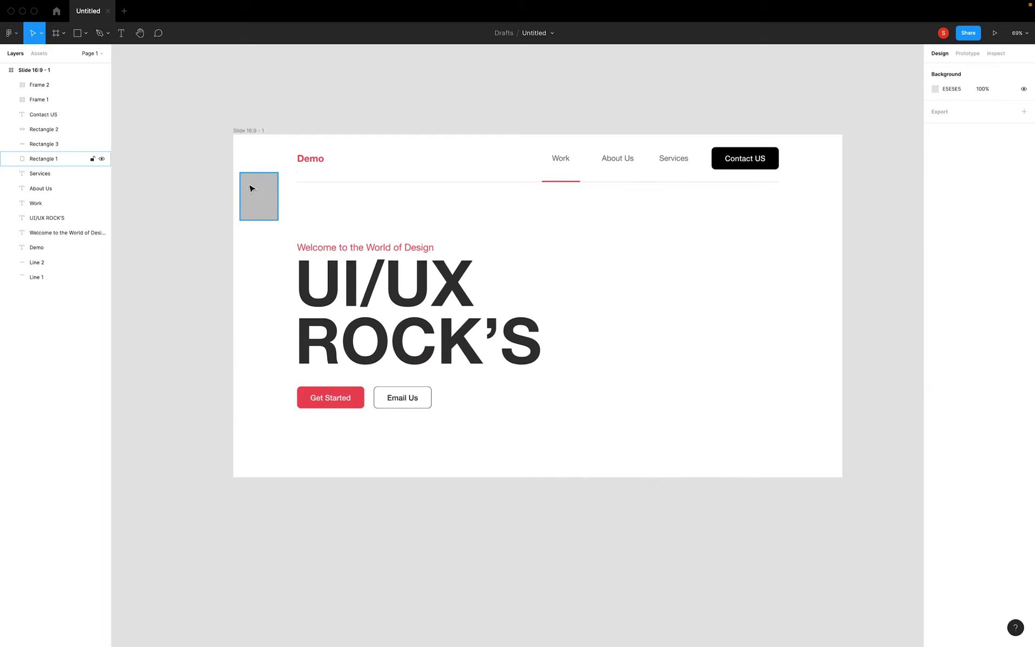
Move the grey placeholder square up level with the nav and nudge the heading down.
drag(252, 188, 251, 167)
click(632, 280)
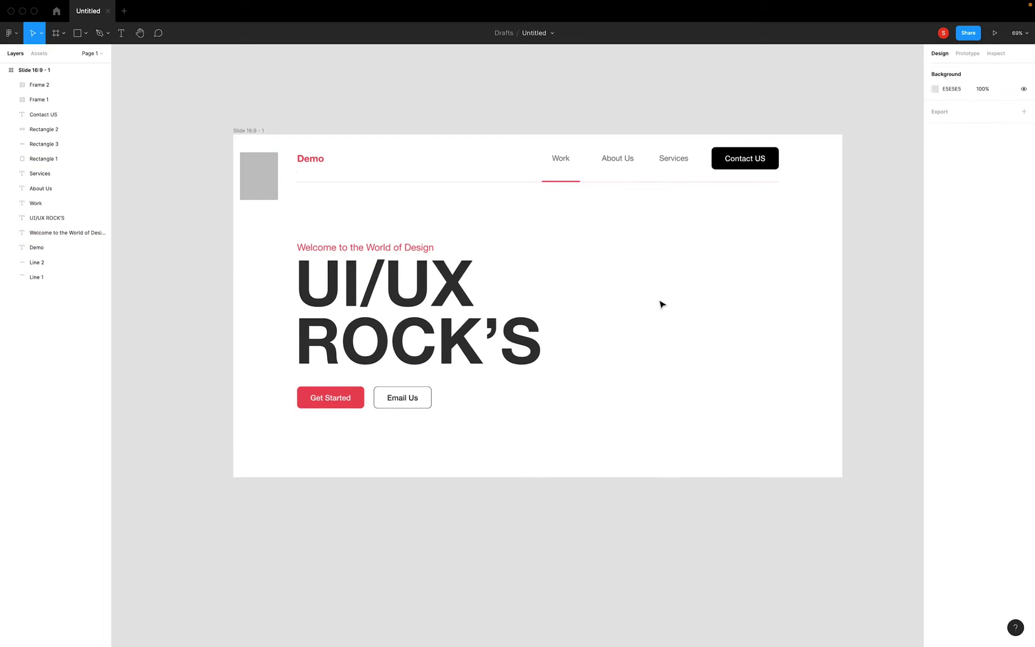
drag(410, 312, 410, 319)
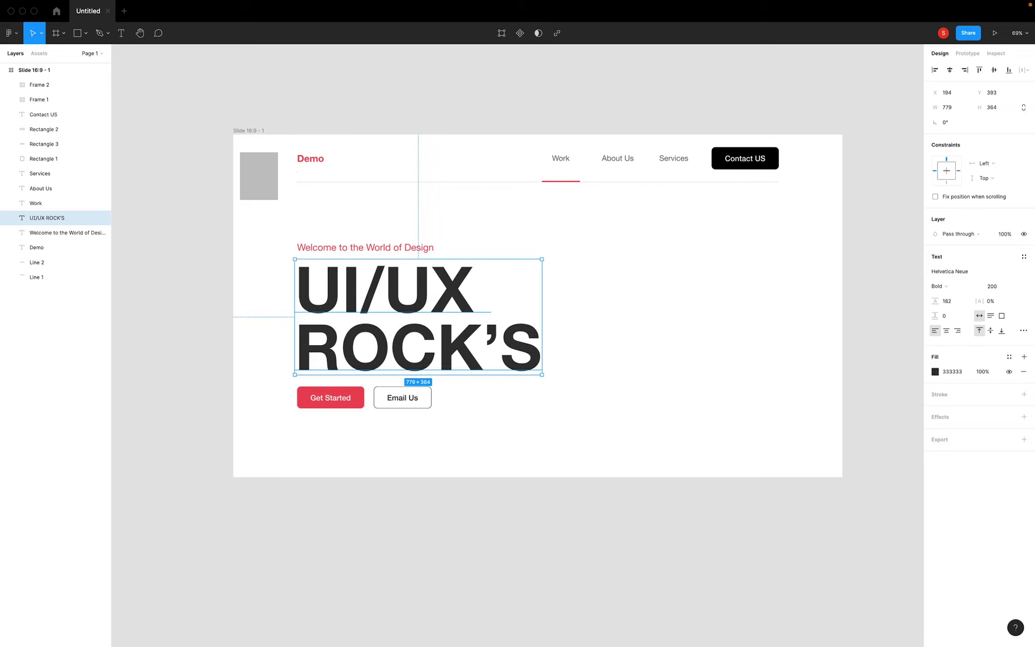
Launch the Illustrations plugin with Ctrl+Alt+P.
right_click(192, 198)
mouse_move(212, 273)
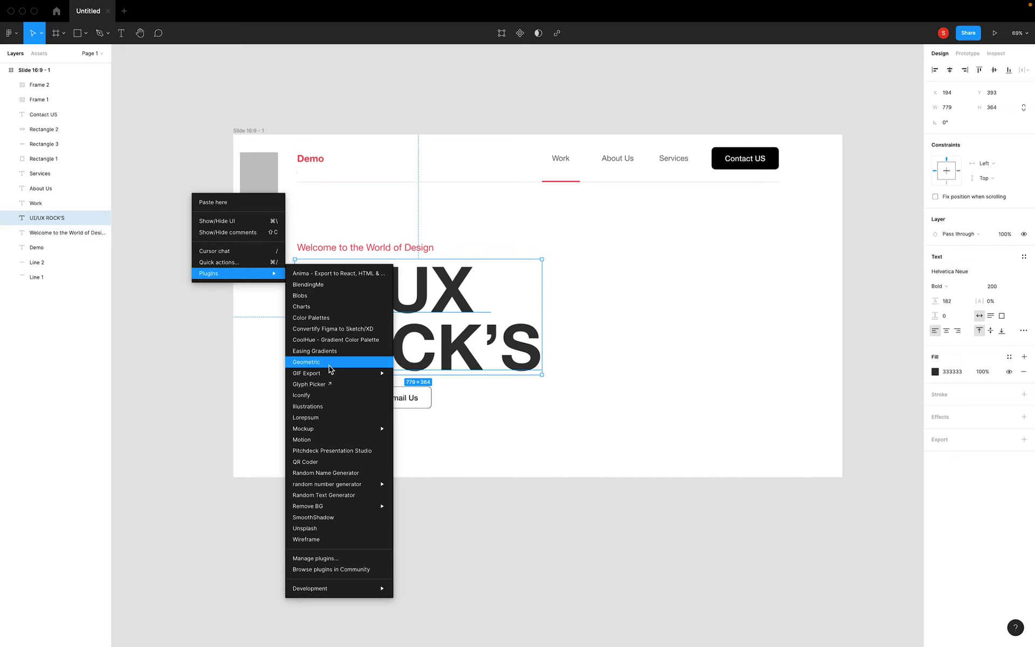
key(Escape)
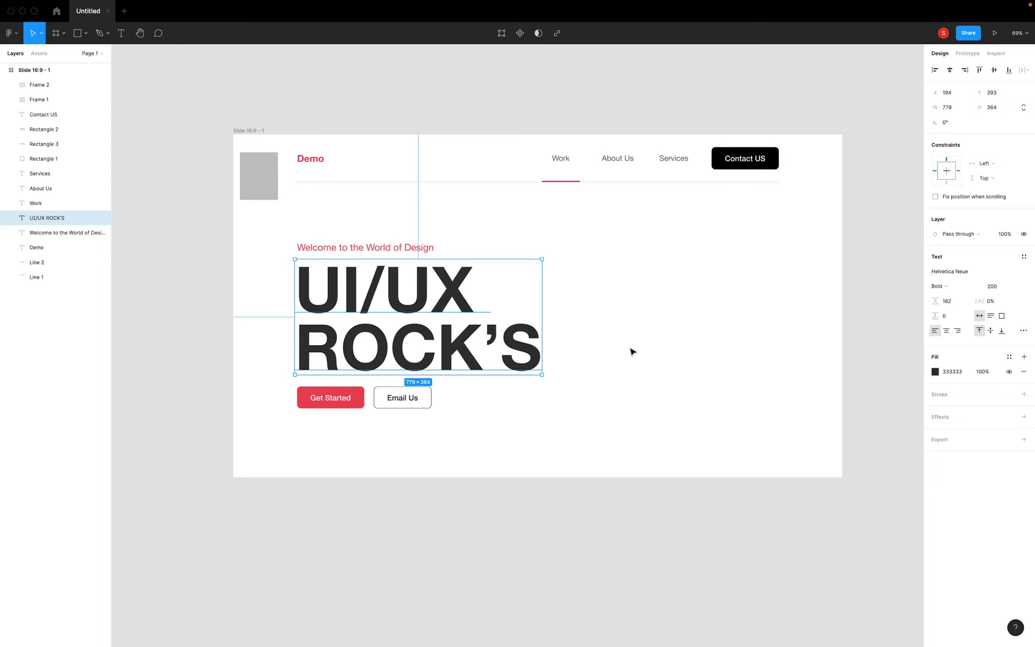
key(ctrl+alt+p)
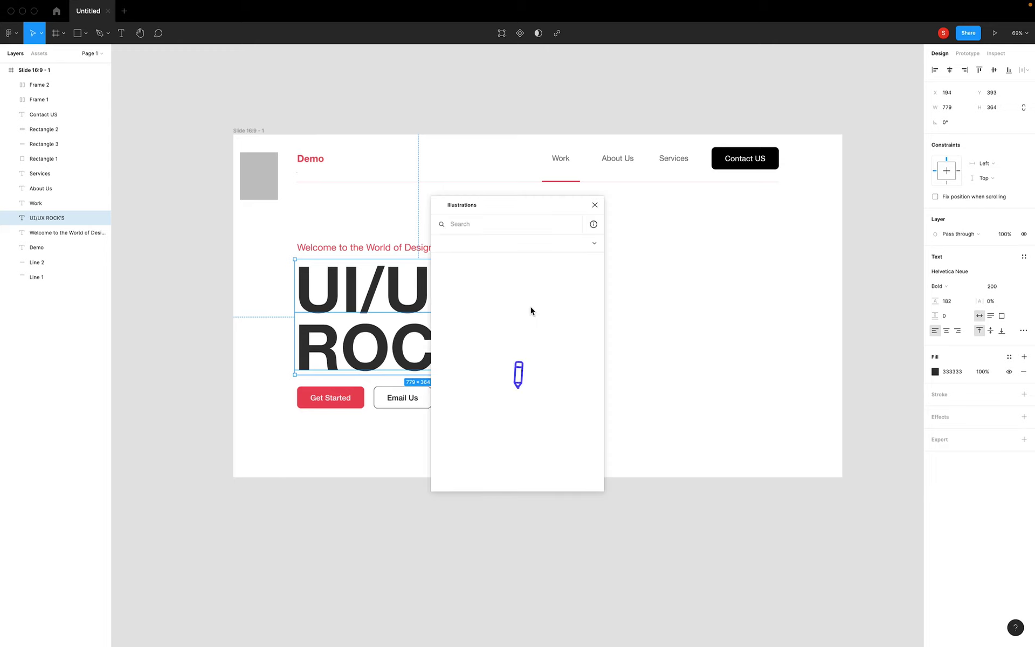
Search illustrations for 'design' and switch to the Characters by Pavan Kondapuram pack.
drag(488, 210, 611, 212)
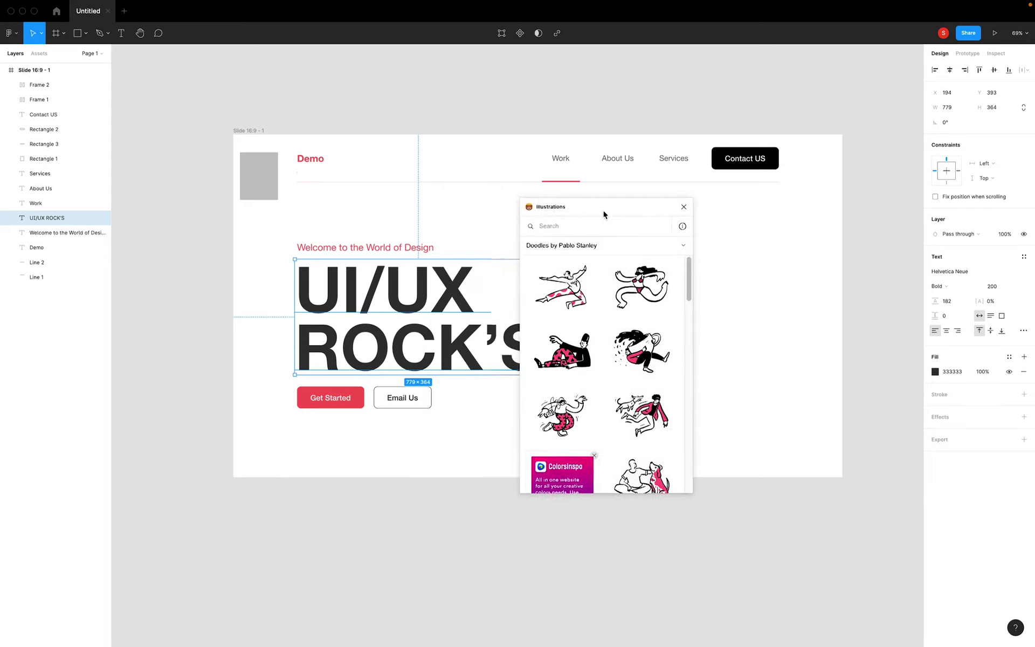
text(design)
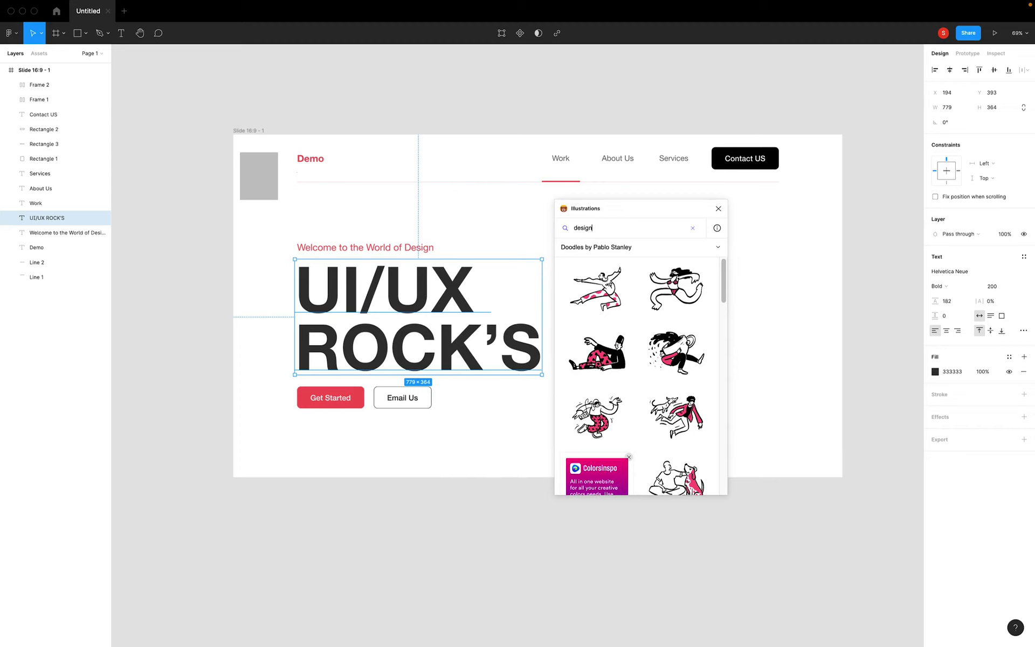
click(717, 246)
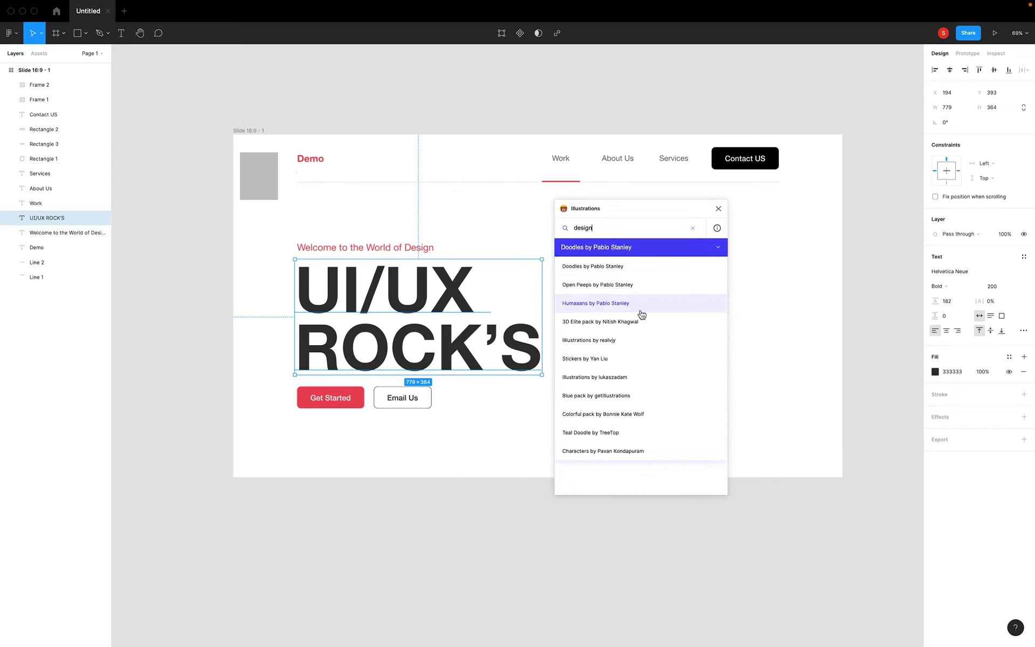
click(789, 283)
click(620, 240)
click(625, 247)
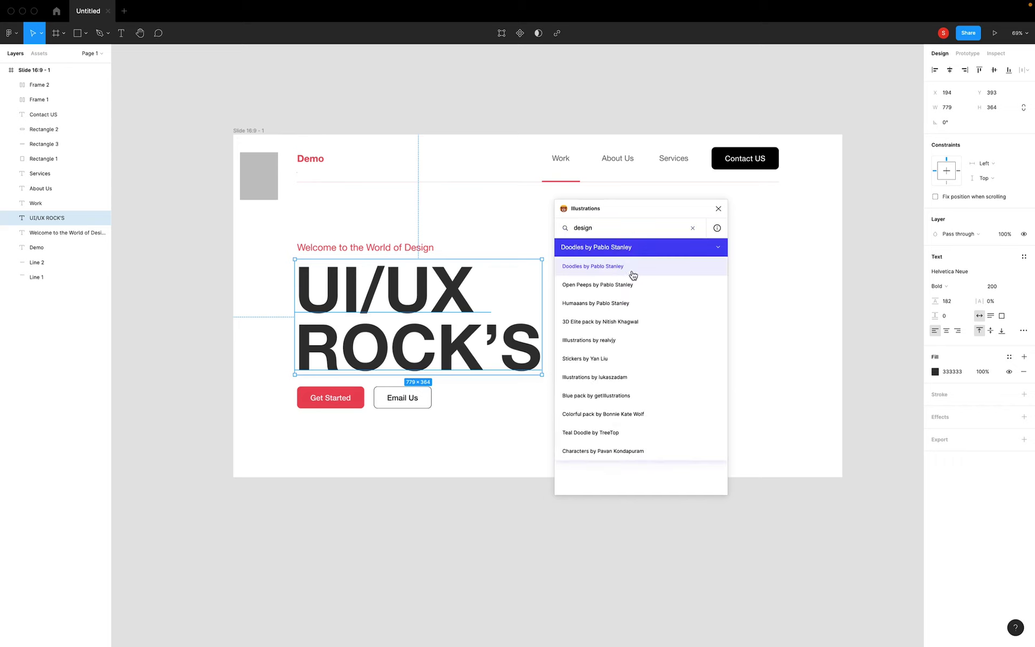
click(628, 285)
click(611, 227)
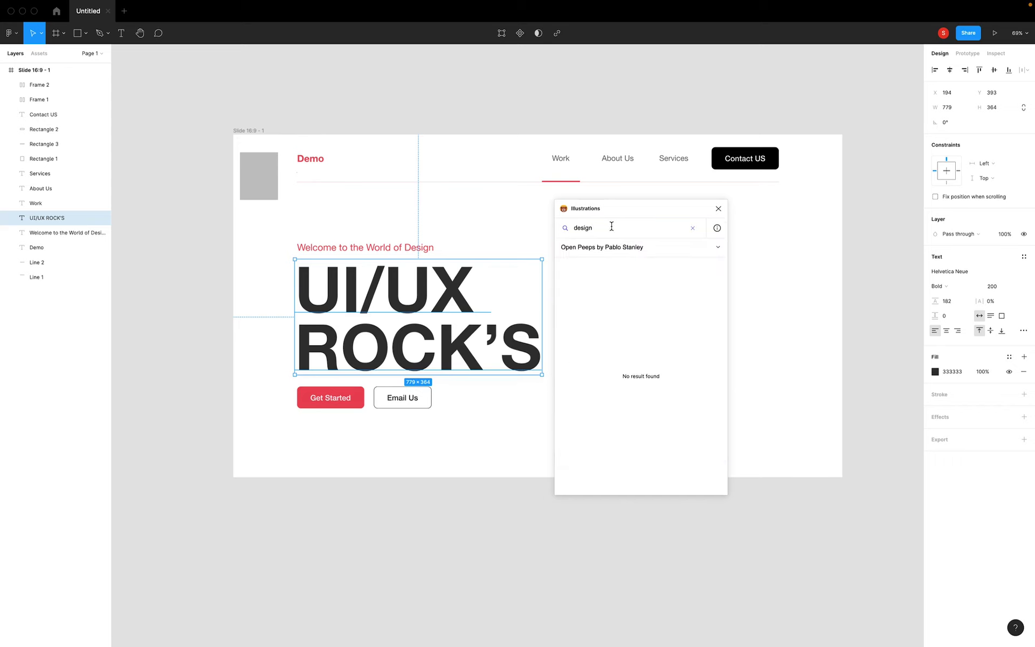
click(636, 247)
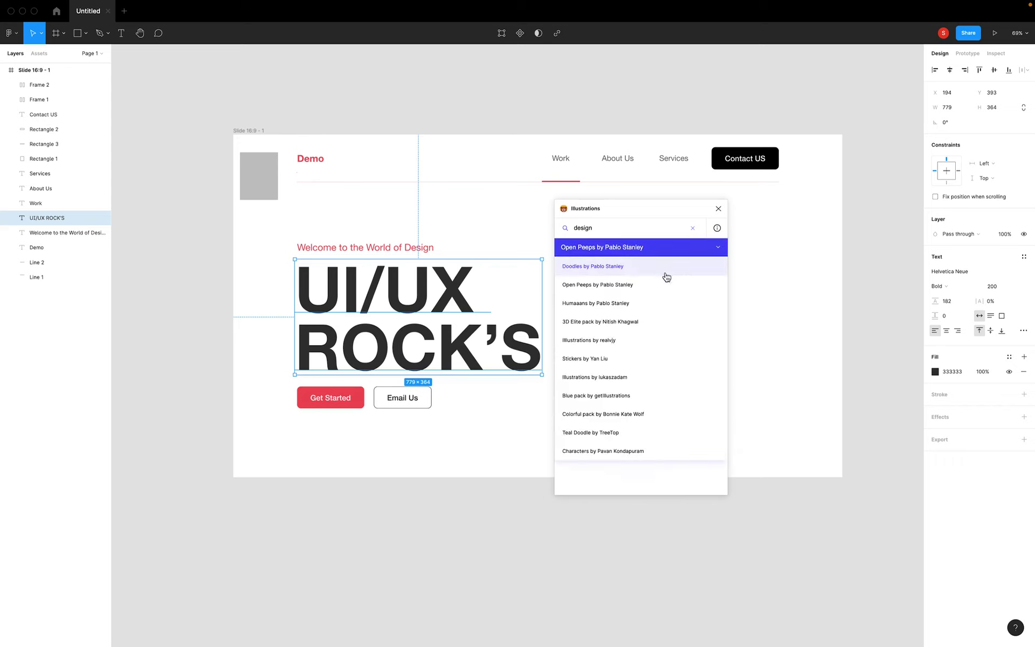
click(638, 452)
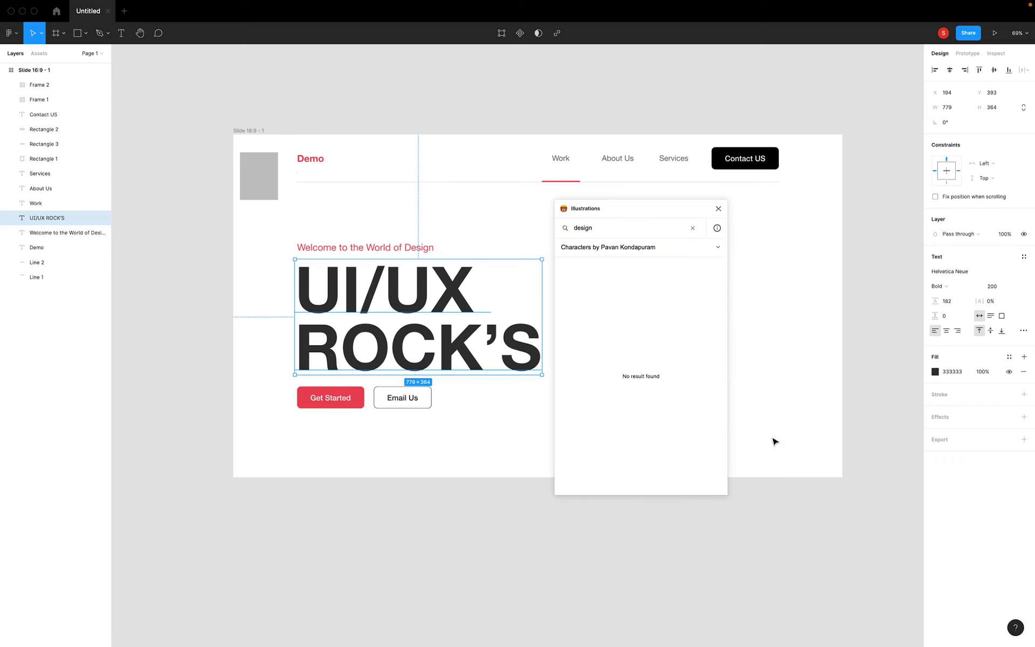
click(665, 246)
key(Escape)
Clear the search, scroll through all the characters, then close the plugin.
click(628, 246)
double_click(657, 245)
click(692, 228)
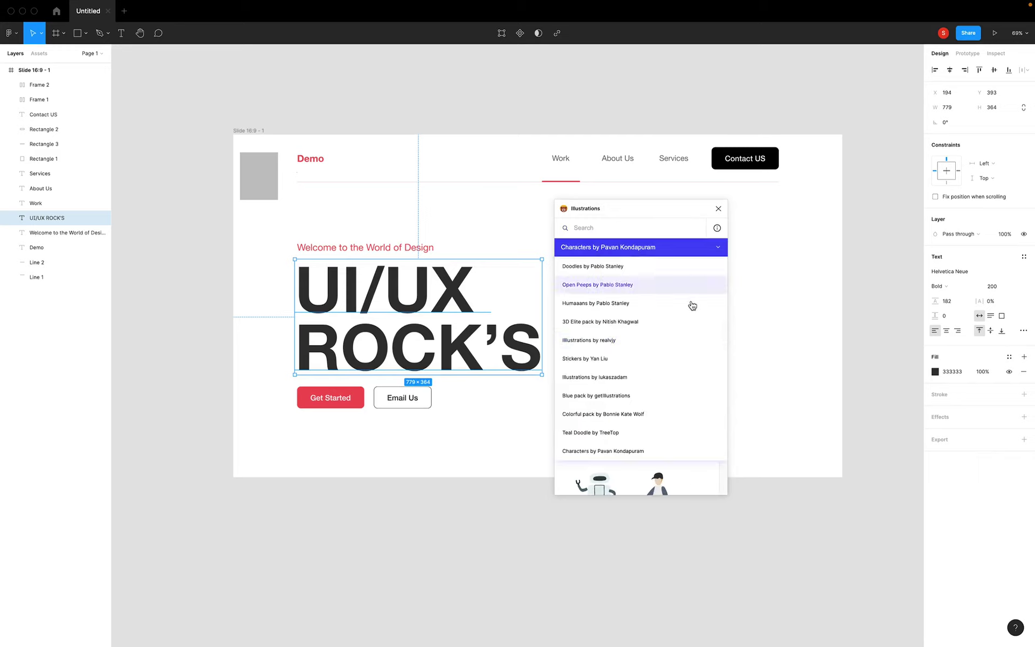
scroll(652, 399, down, 3)
scroll(651, 399, down, 3)
scroll(651, 399, down, 3)
scroll(652, 402, down, 3)
scroll(652, 401, down, 3)
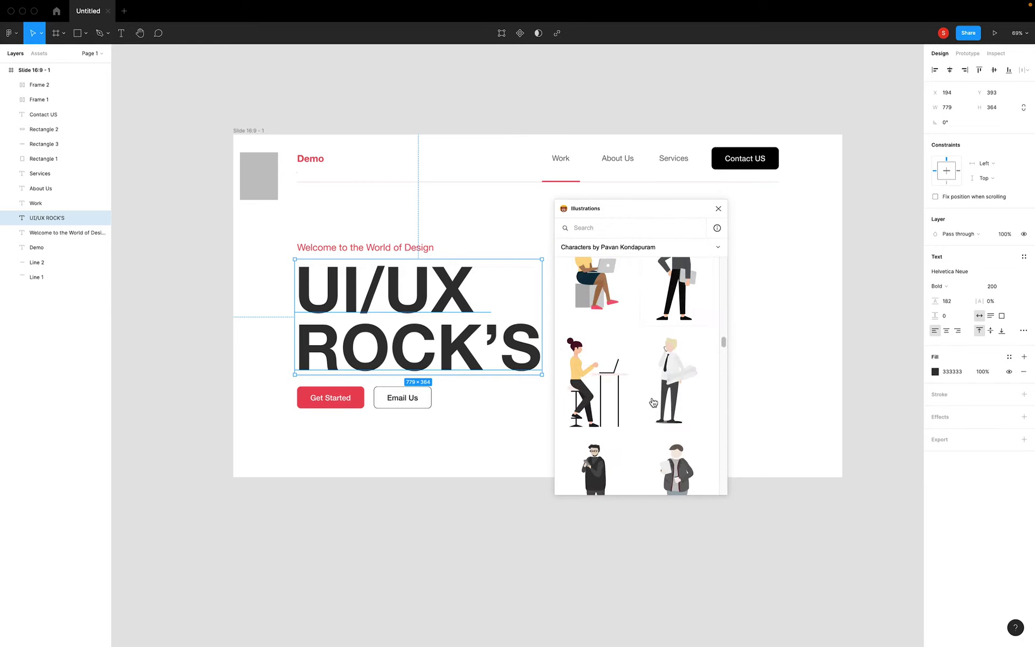
scroll(653, 402, down, 3)
scroll(654, 402, down, 2)
scroll(653, 402, down, 2)
scroll(653, 402, down, 2)
scroll(654, 402, down, 2)
scroll(653, 402, down, 2)
scroll(653, 402, down, 2)
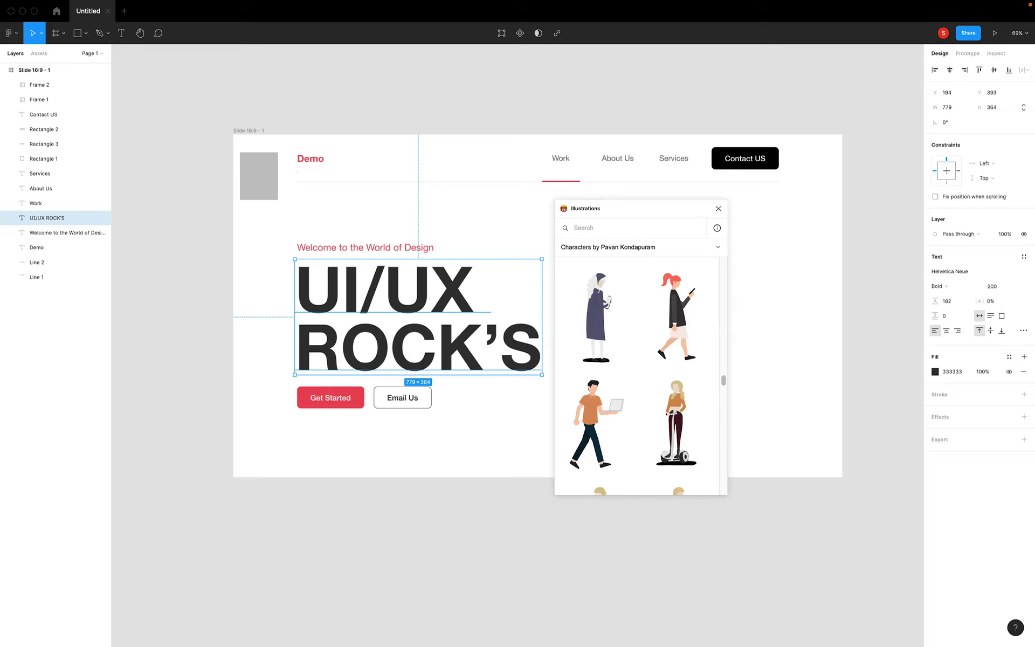
click(718, 208)
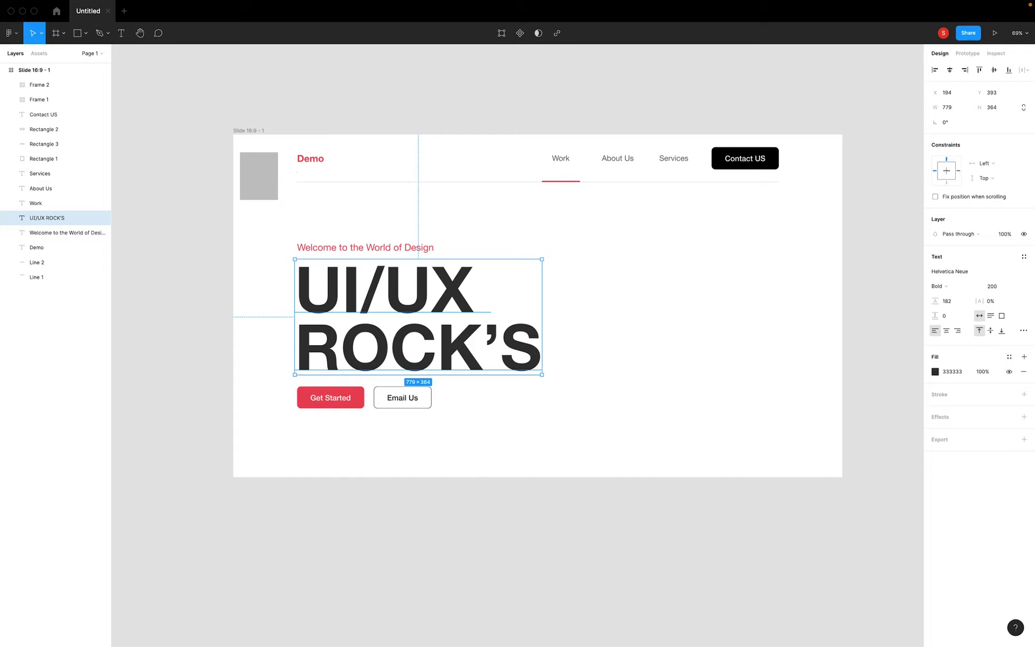
Drag undraw_design_data_re_0s26.svg from Finder's Downloads onto the Figma slide.
key(super+Tab)
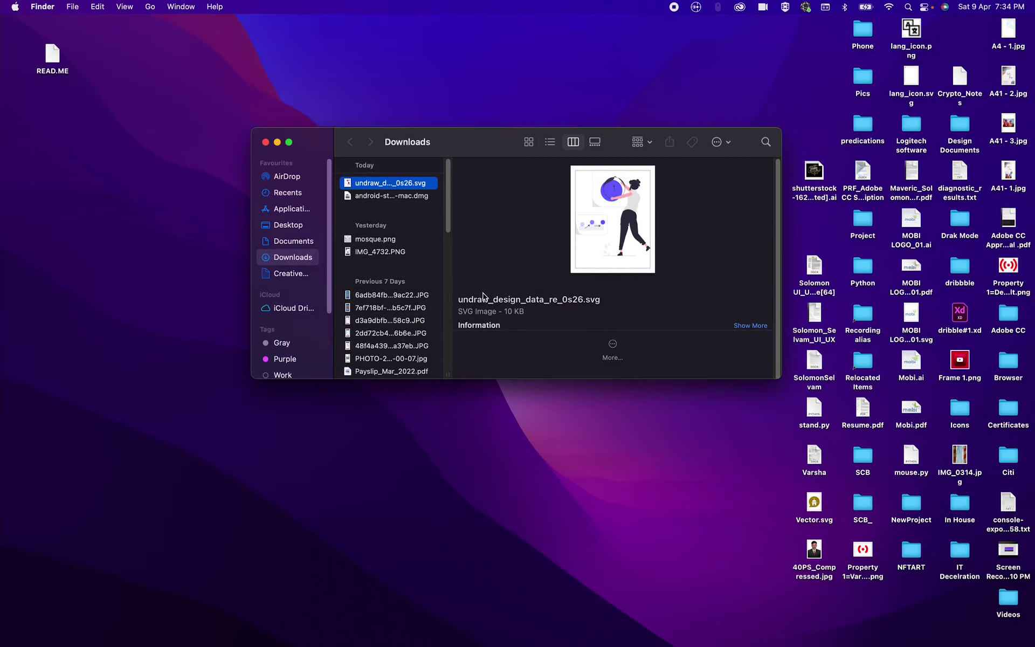
drag(360, 183, 610, 336)
key(super+Tab)
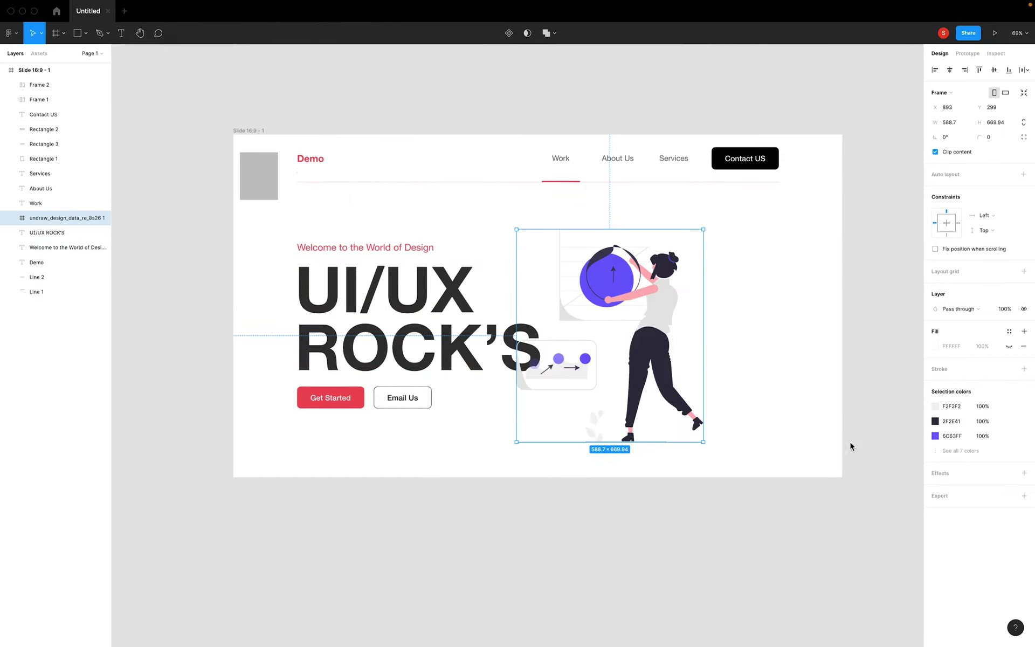
Place the illustration at X 1162, Y 263, vertically centred beside the heading.
drag(608, 292, 695, 278)
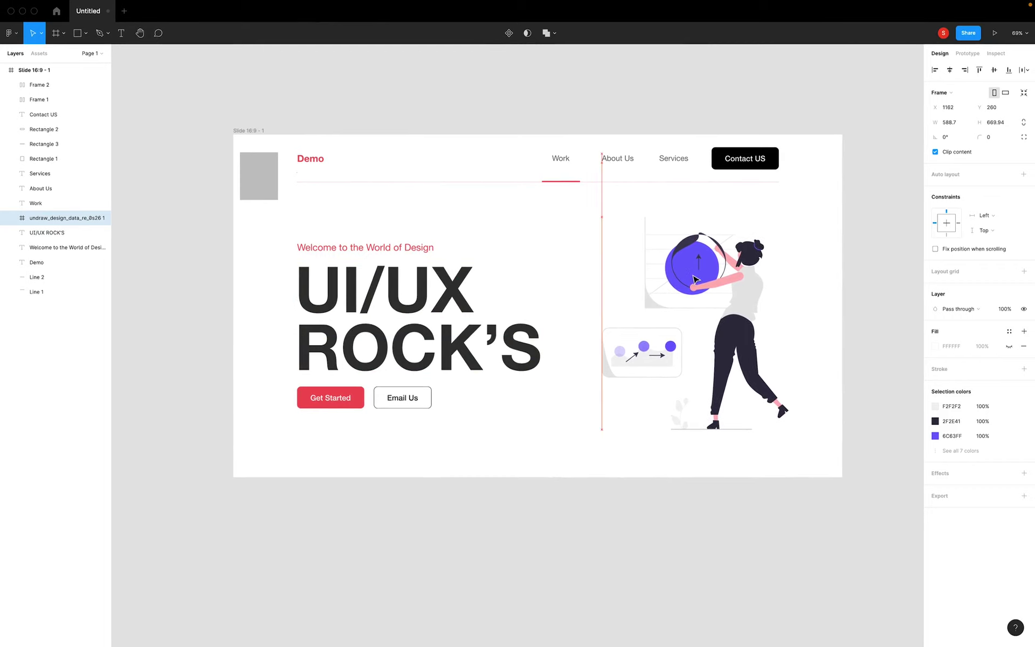
drag(695, 278, 696, 280)
click(993, 70)
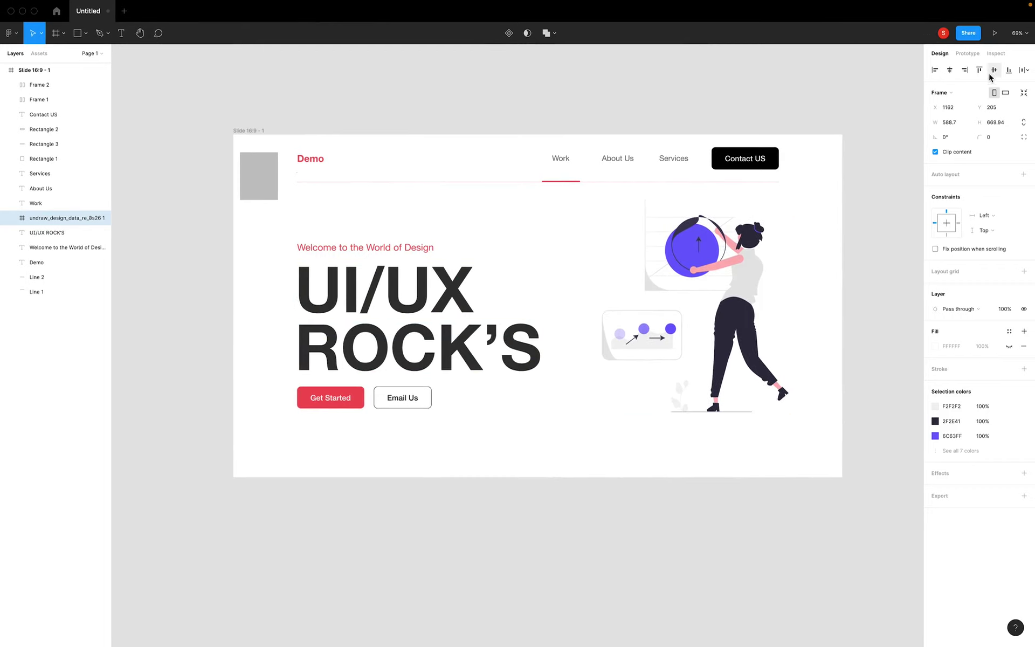
click(841, 323)
drag(755, 291, 749, 300)
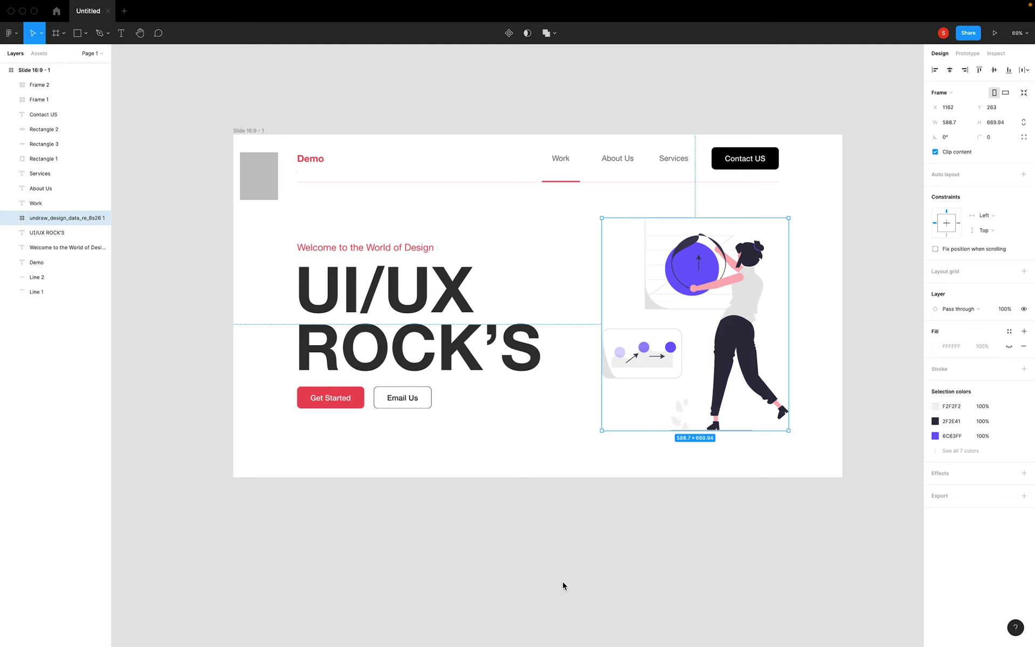
Recolour the illustration's large purple circle to the Get Started red F65858.
click(649, 461)
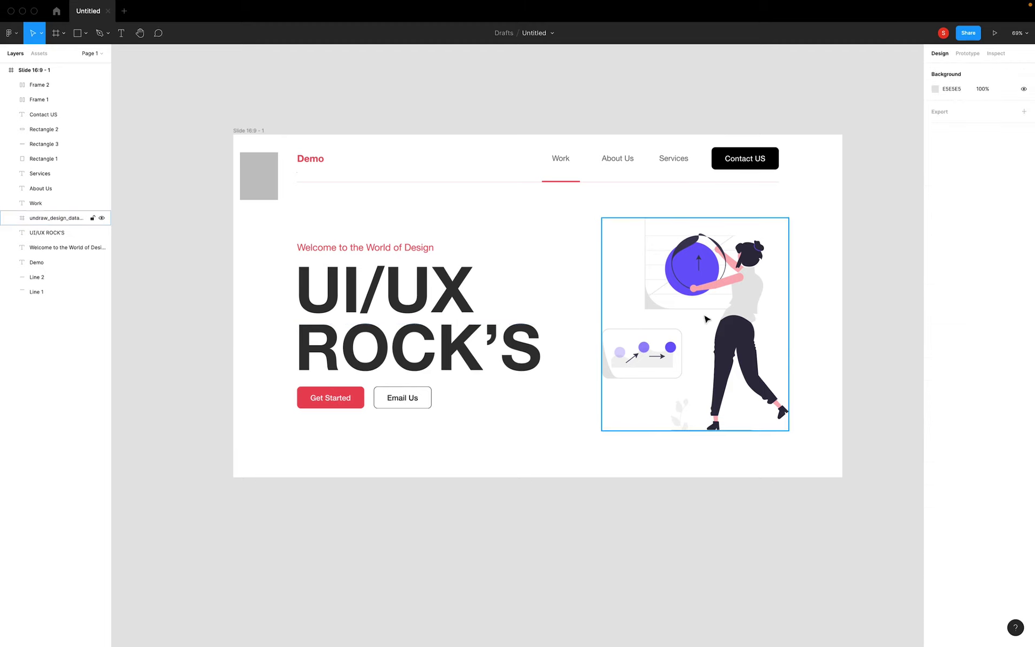
double_click(694, 283)
click(831, 291)
double_click(693, 283)
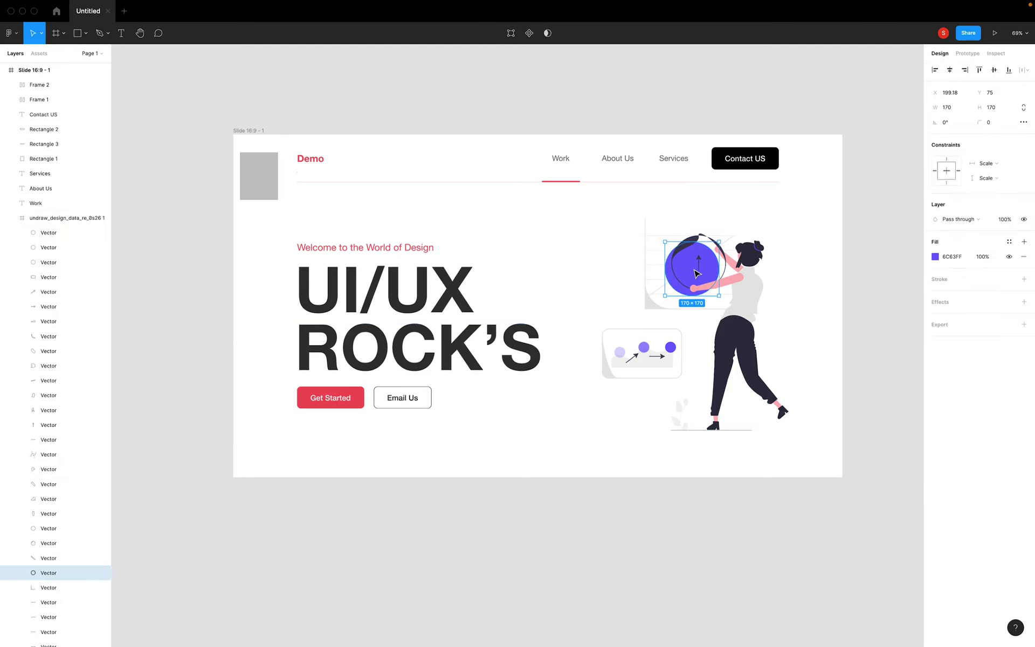
click(935, 257)
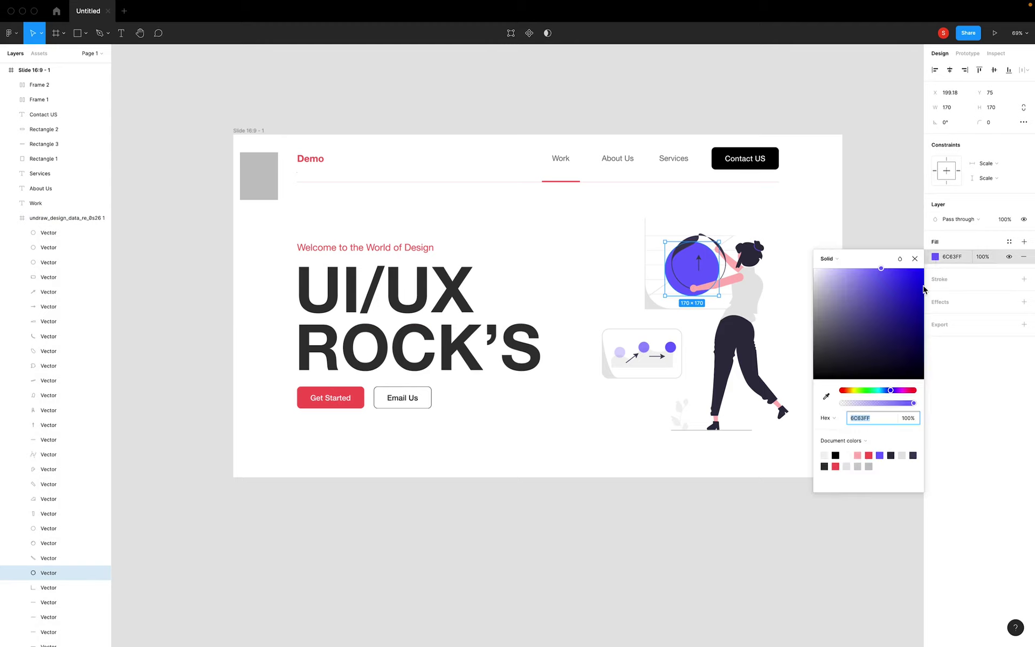
click(826, 397)
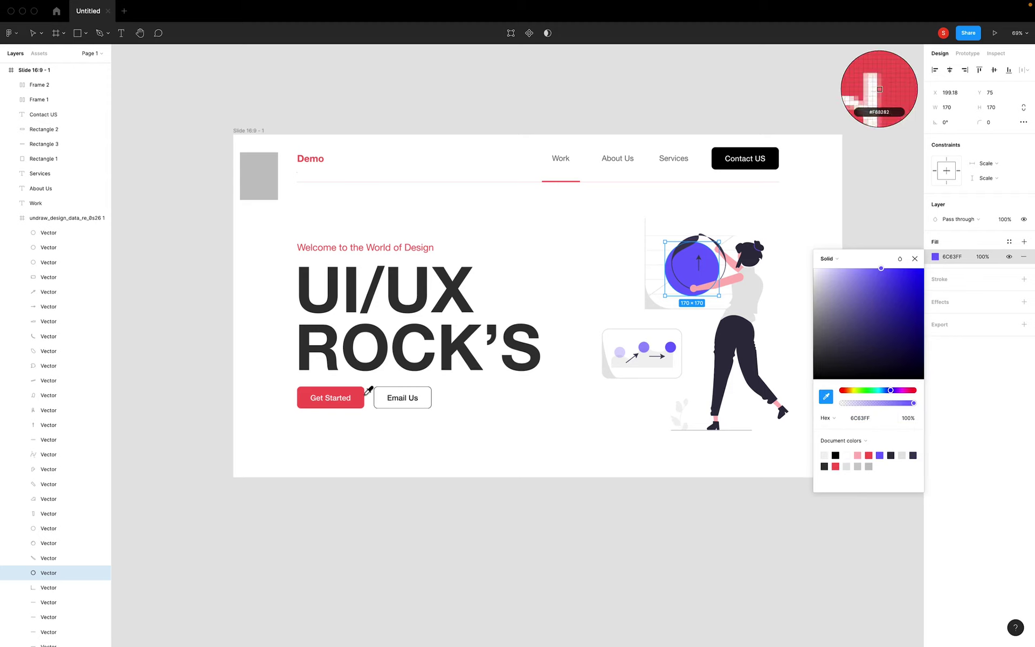
click(362, 398)
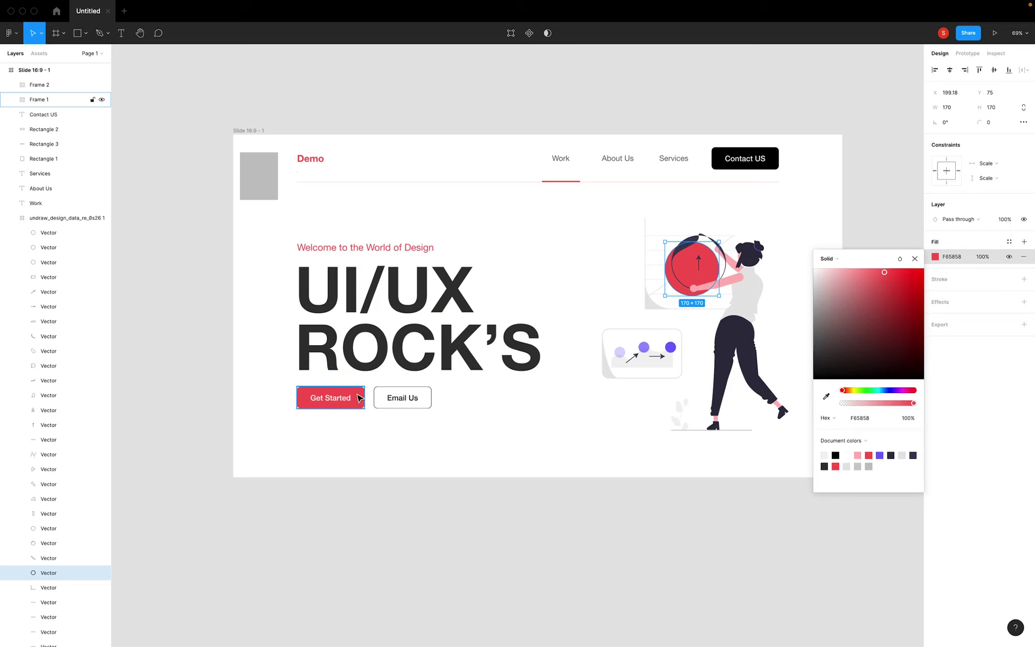
key(Escape)
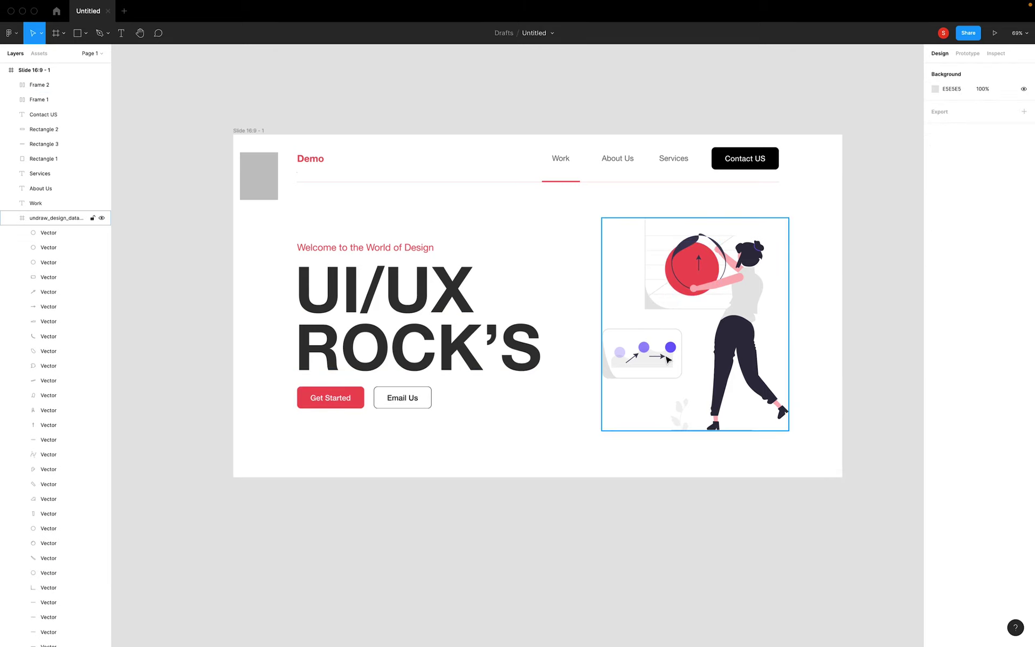
Fill the three small purple circles with the same button red.
click(671, 361)
scroll(690, 383, up, 5)
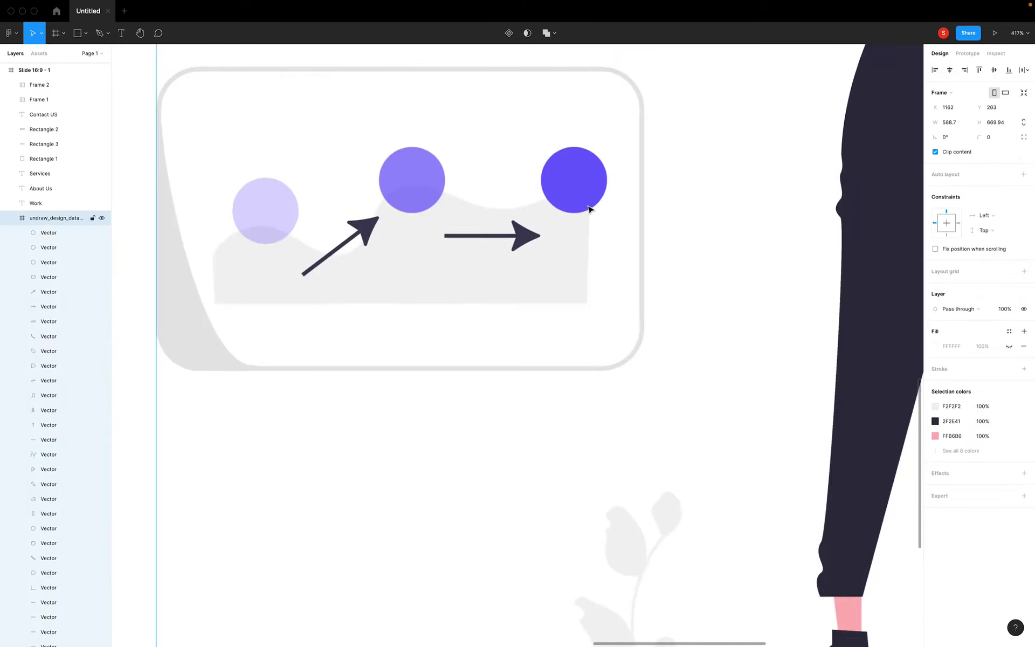
scroll(591, 211, down, 5)
click(588, 200)
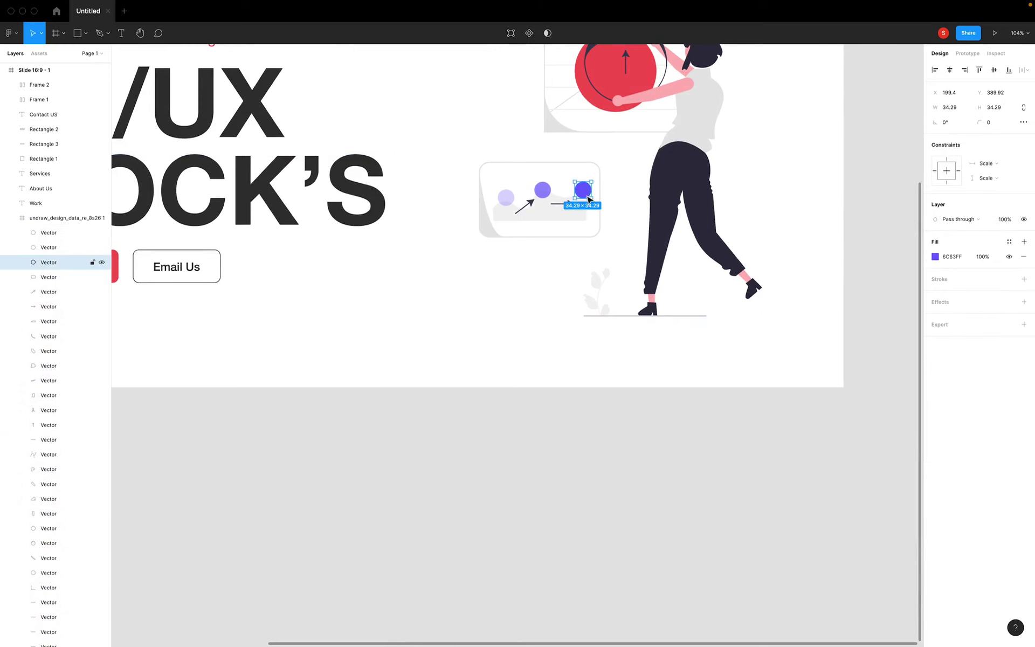
scroll(588, 200, left, 5)
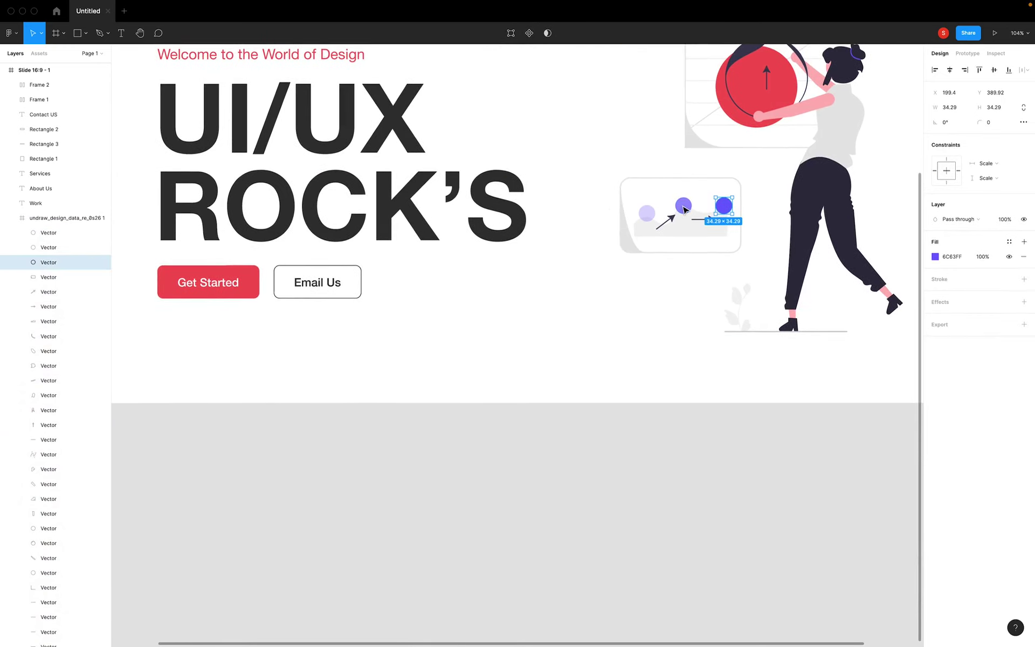
shift+click(684, 208)
shift+click(649, 217)
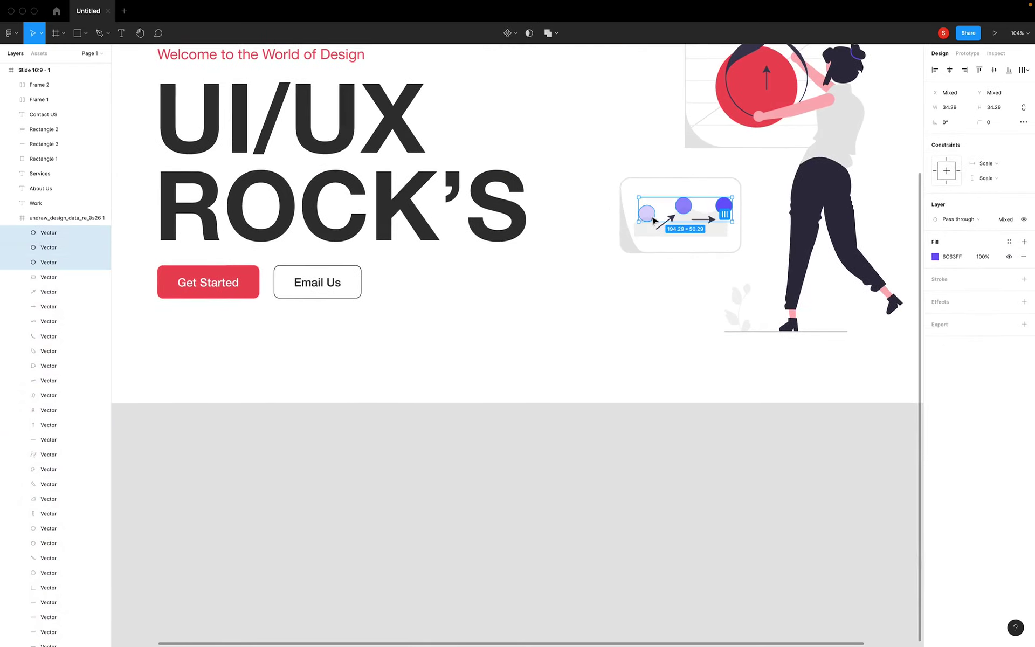
key(i)
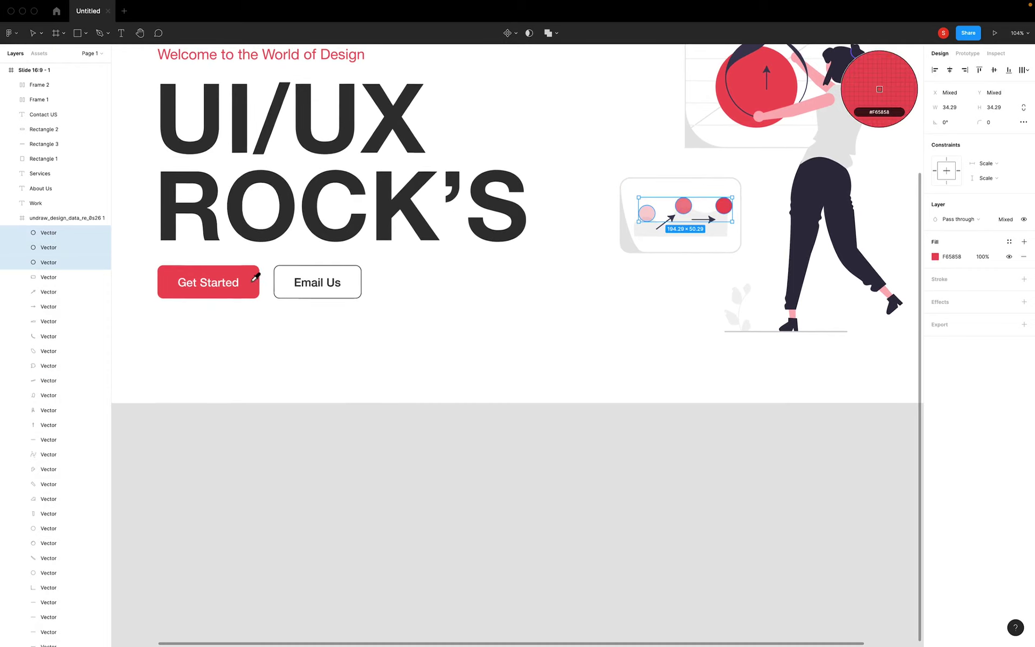
click(253, 279)
Recolour the purple hair piece on the woman's head to the button red.
scroll(851, 252, up, 3)
scroll(851, 252, right, 3)
scroll(851, 252, up, 3)
scroll(851, 252, right, 2)
scroll(851, 253, up, 1)
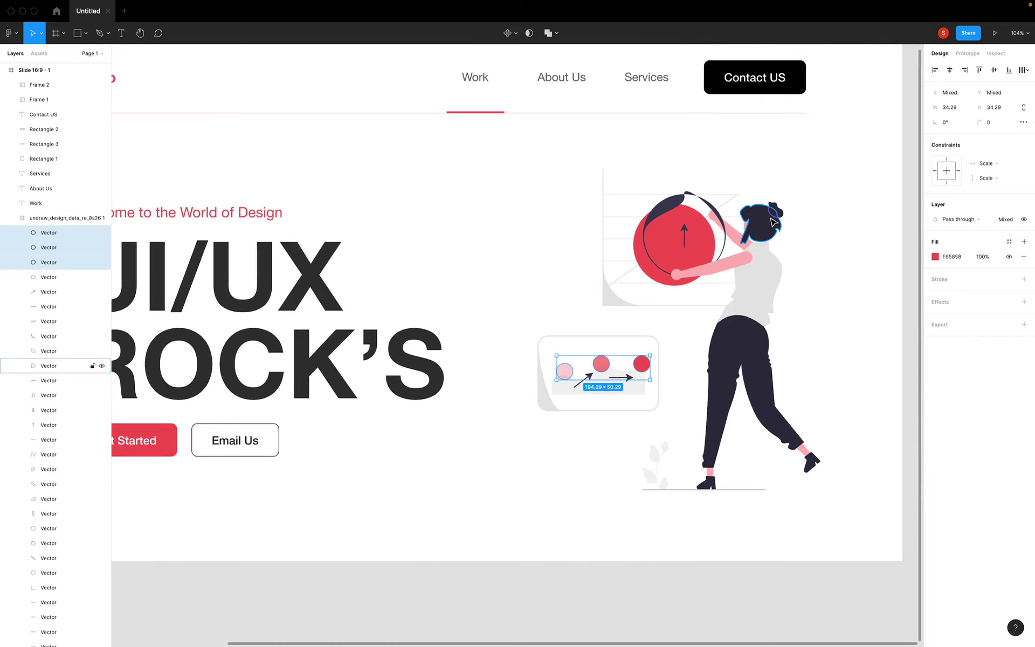
click(774, 217)
key(i)
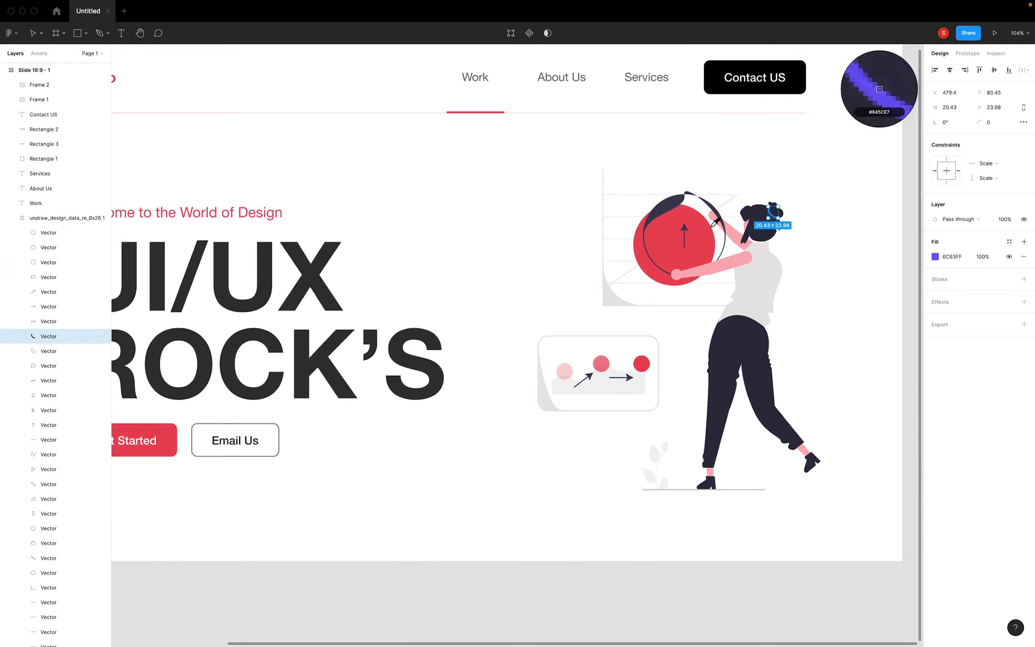
click(692, 249)
key(Escape)
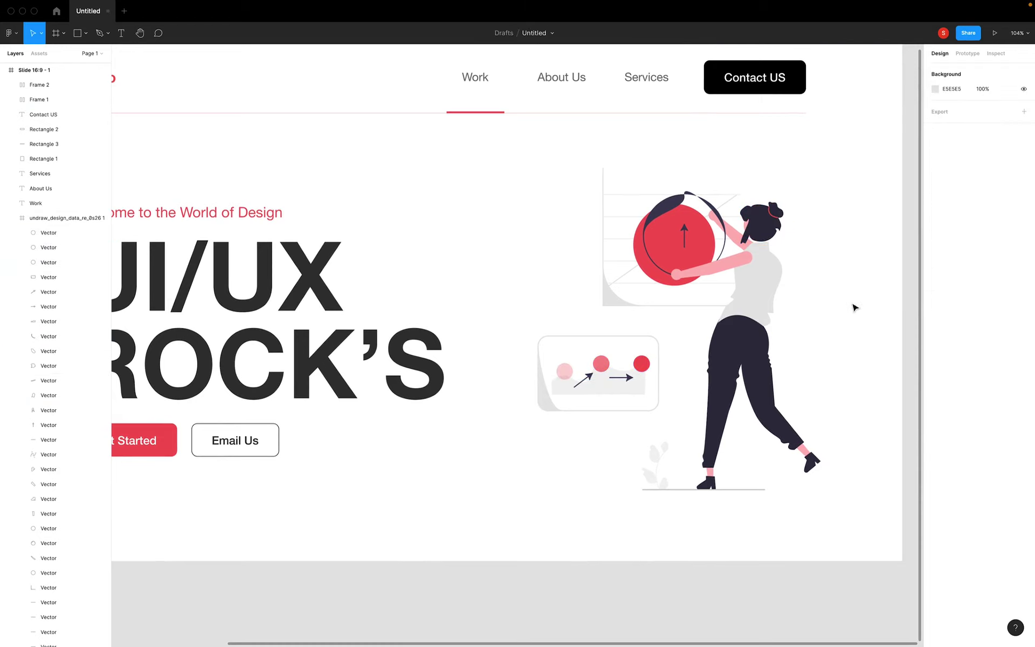
scroll(858, 281, down, 5)
scroll(855, 308, up, 2)
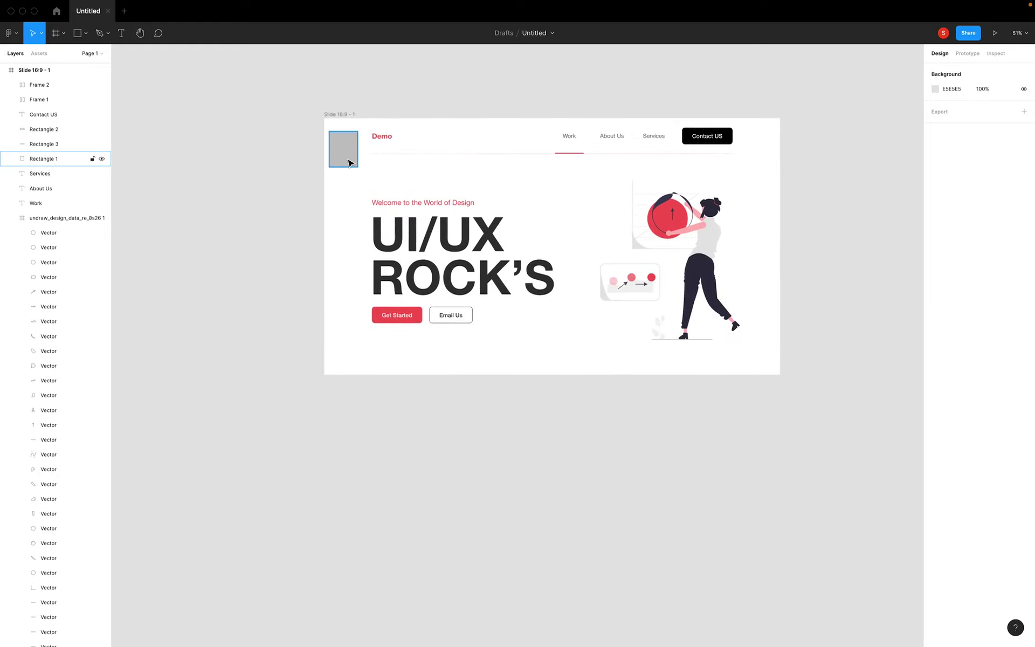
Delete the grey placeholder rectangle from the header.
drag(351, 162, 350, 324)
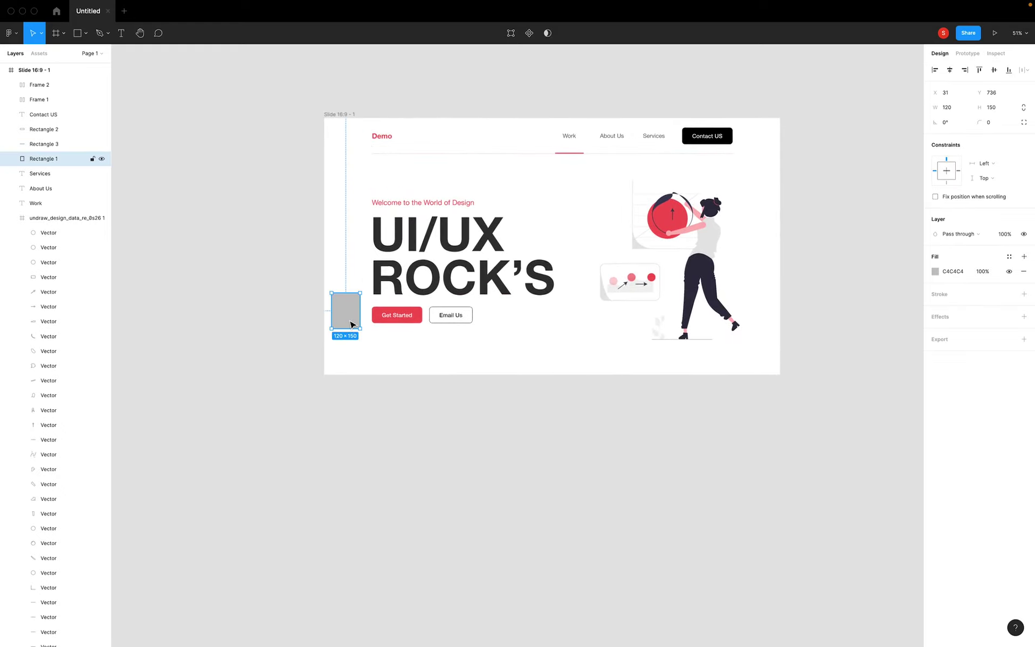
key(Delete)
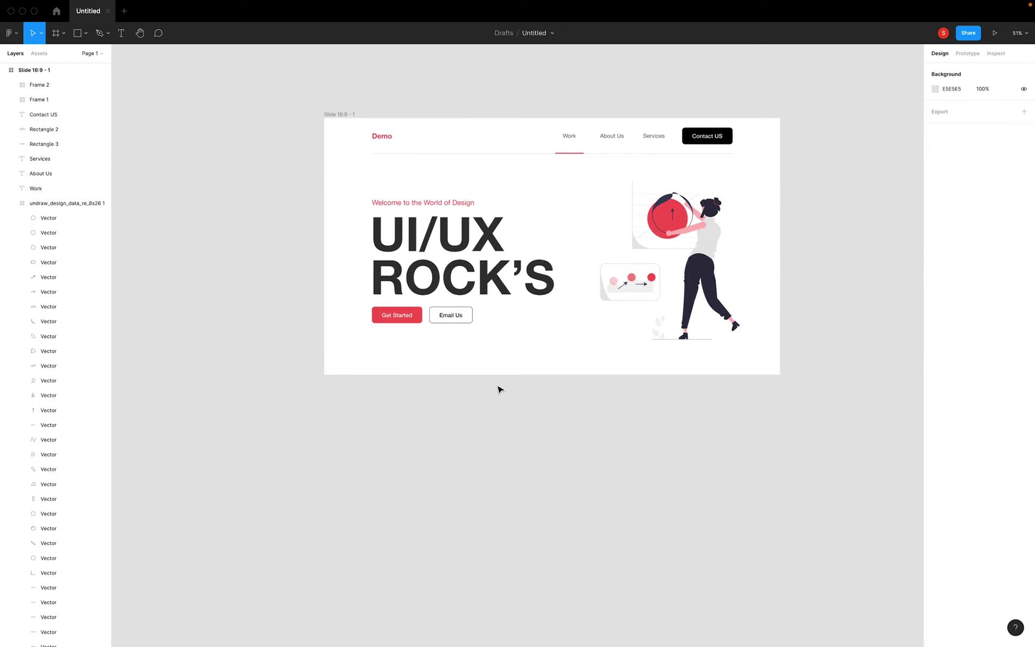
scroll(498, 391, up, 1)
scroll(500, 389, up, 2)
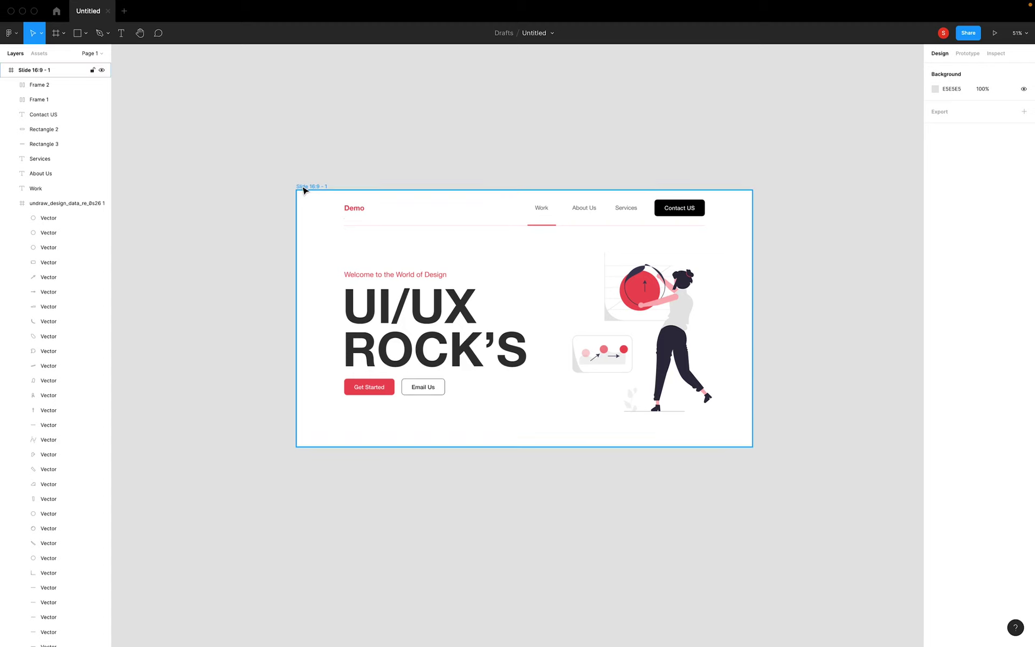
Set the slide frame's height to 2160 (1080*2).
key(ctrl+a)
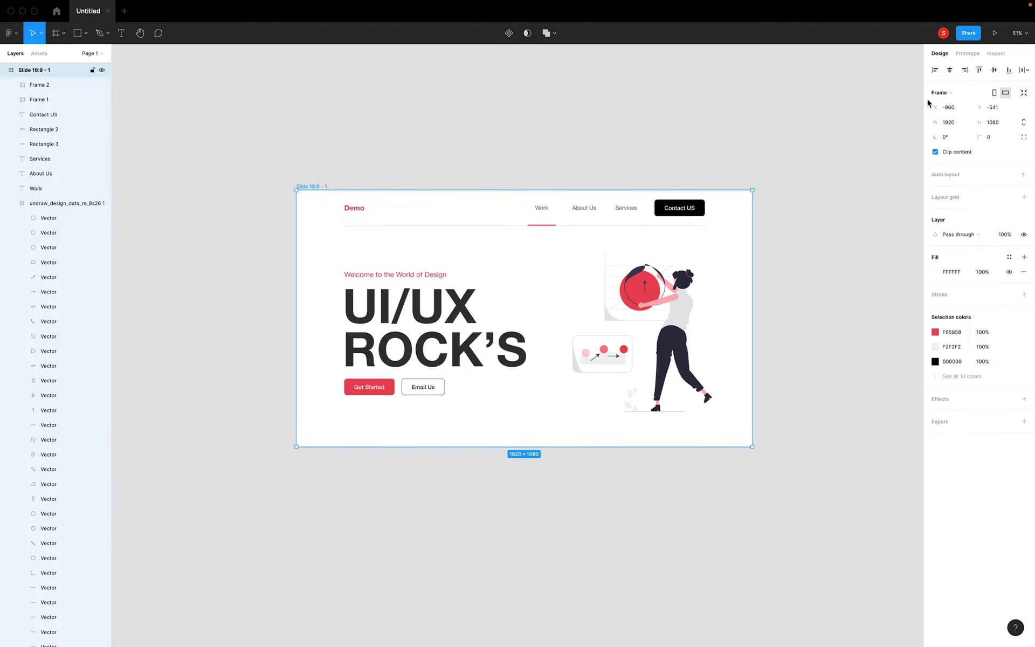
double_click(1002, 125)
text(1080)
key(Return)
scroll(624, 394, down, 1)
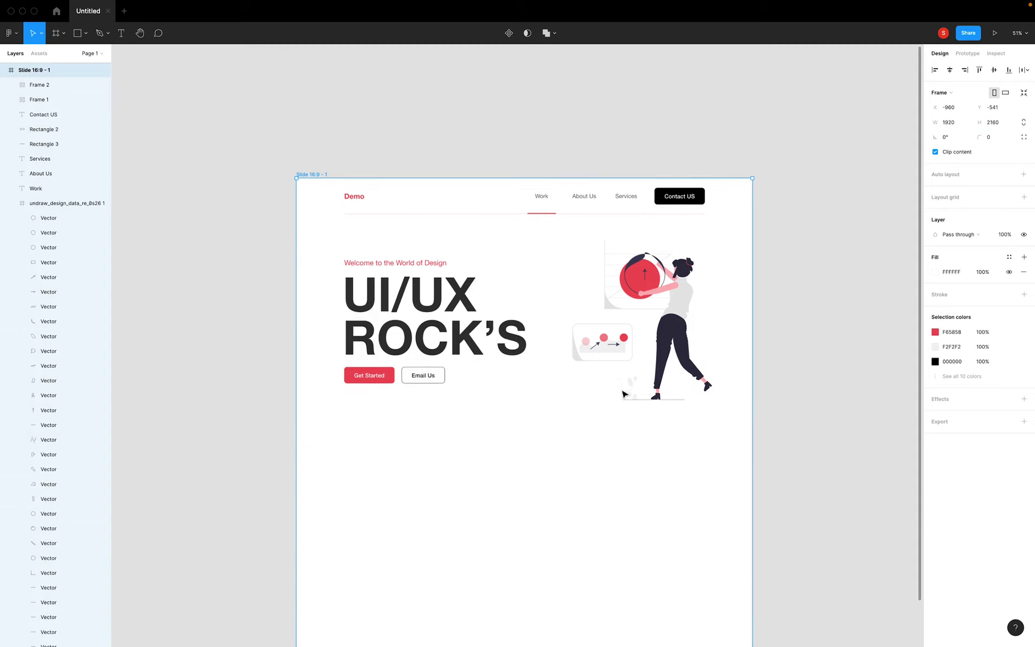
scroll(672, 397, down, 5)
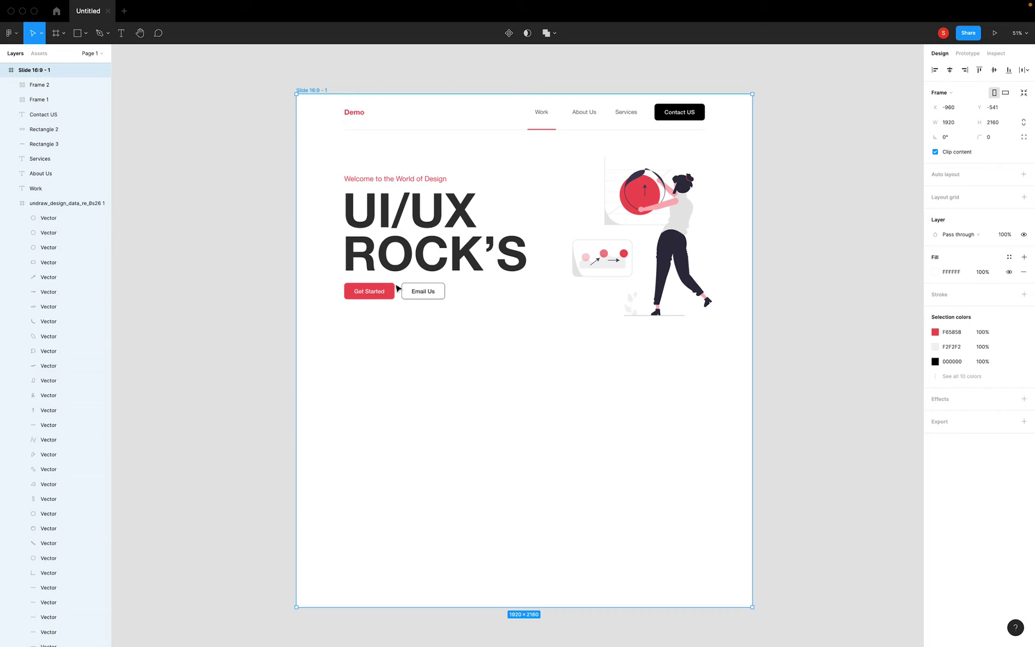
Duplicate the Welcome text below the buttons and retype it as the 'Abouts Us' heading.
click(420, 183)
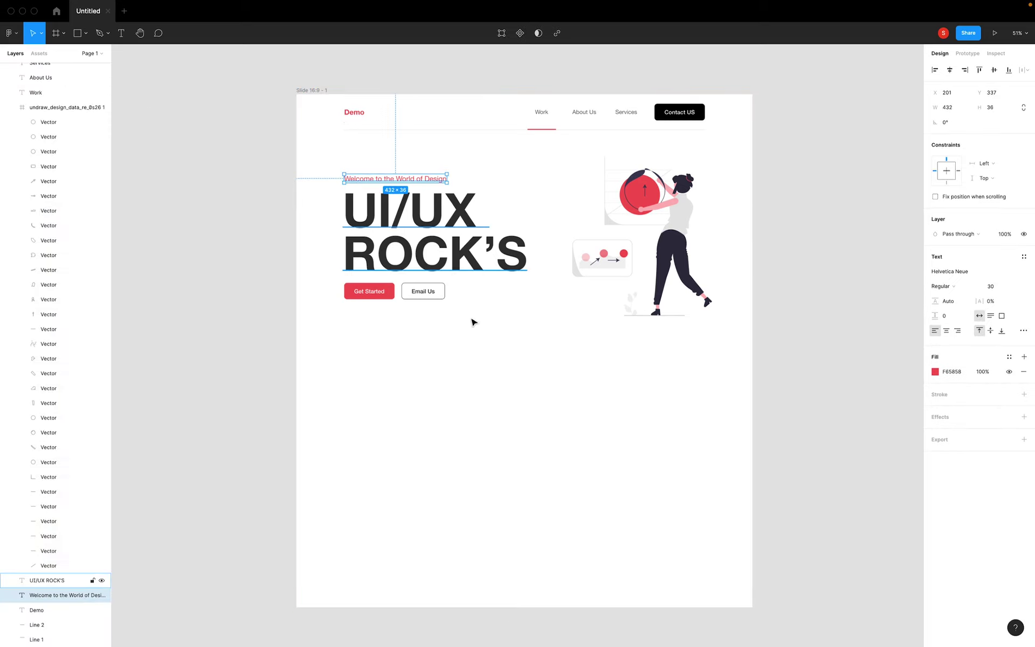
key(ctrl+d)
drag(415, 323, 409, 369)
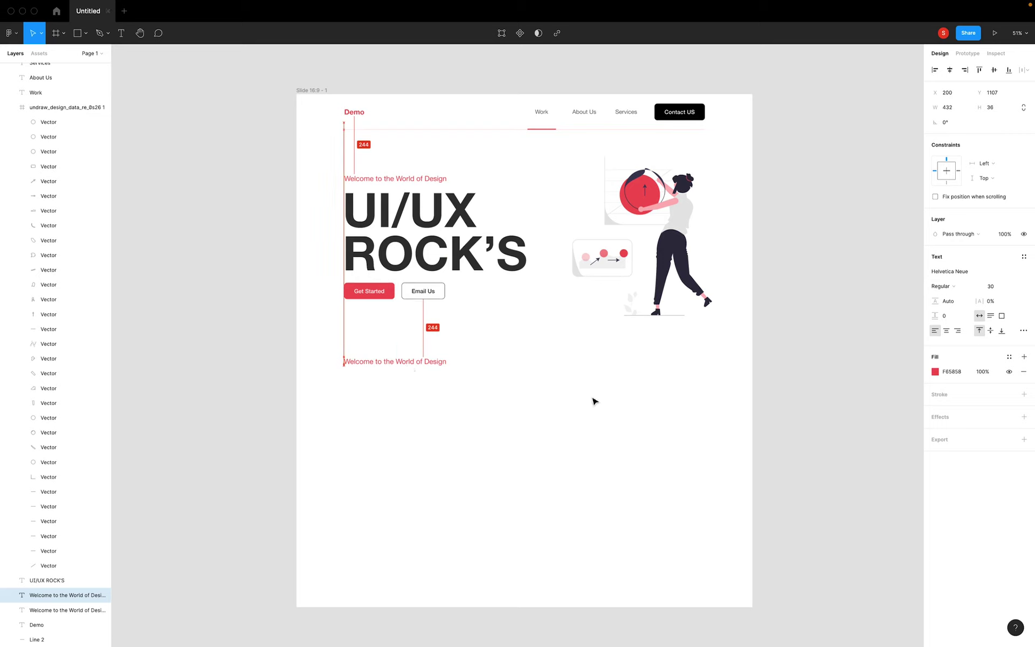
key(Return)
text(Abouts Us)
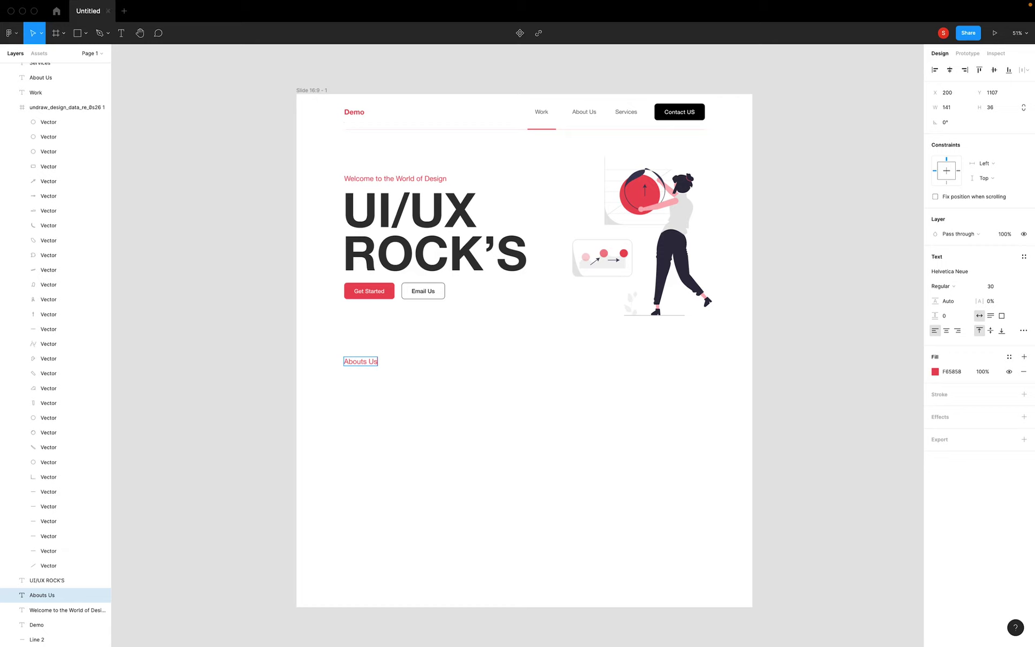
key(Escape)
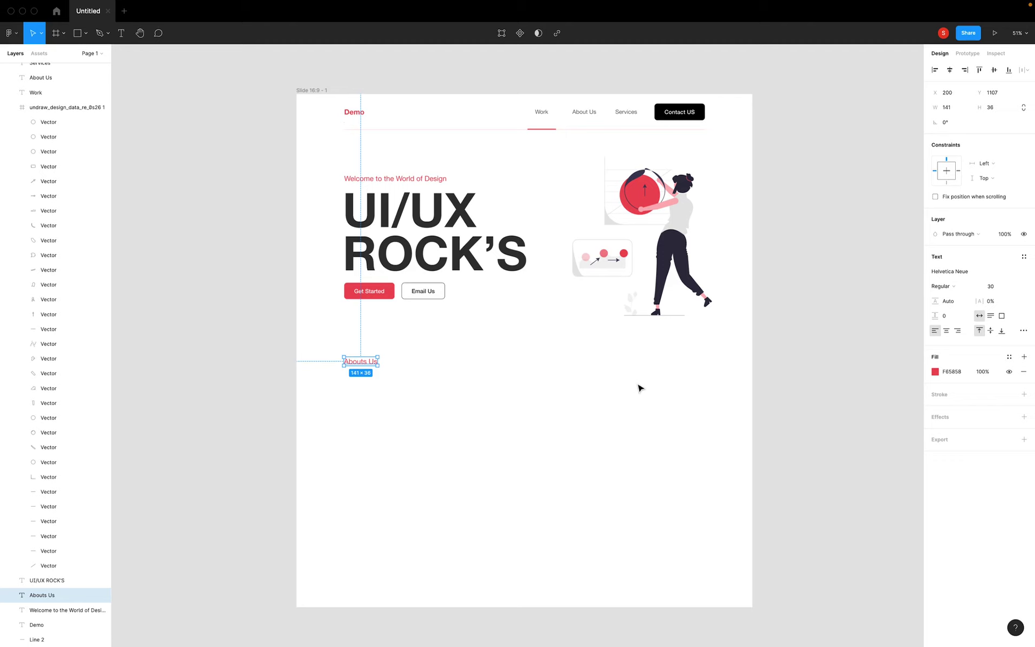
click(762, 388)
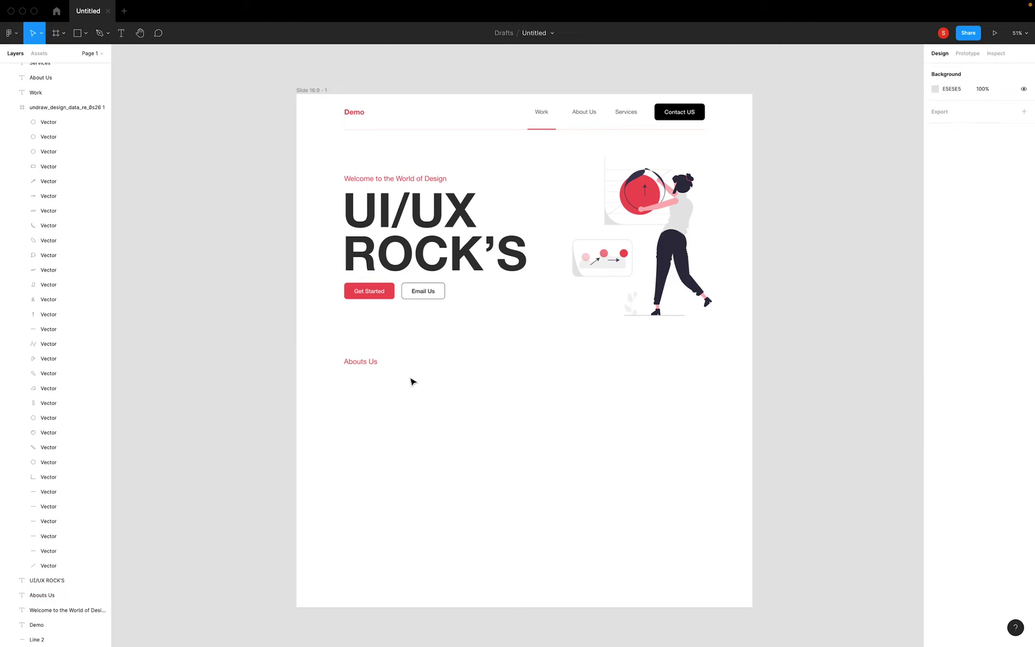
scroll(400, 354, down, 1)
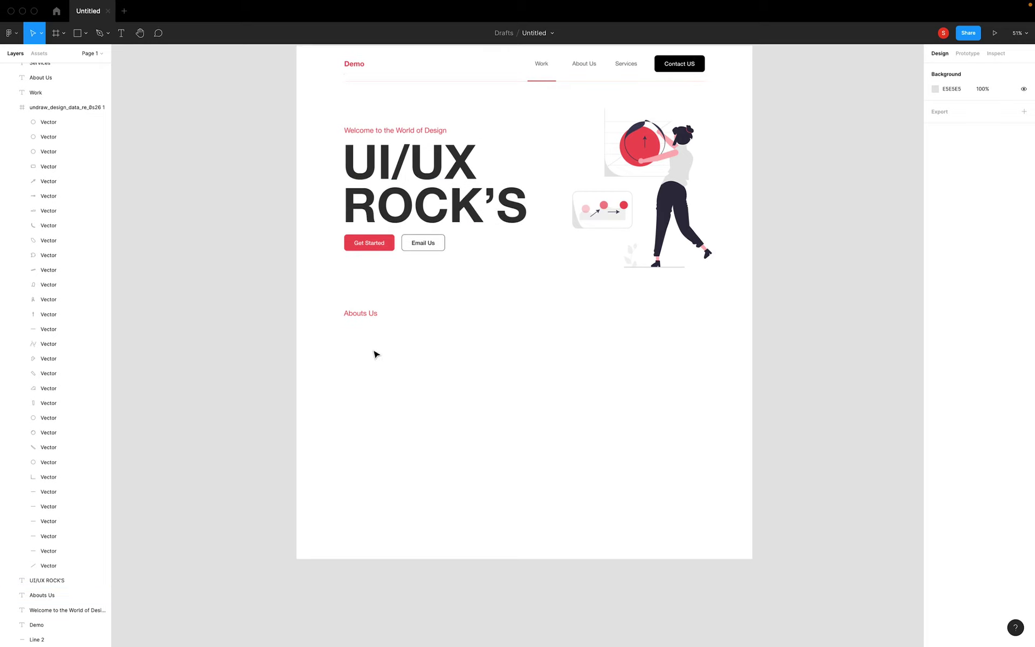
key(t)
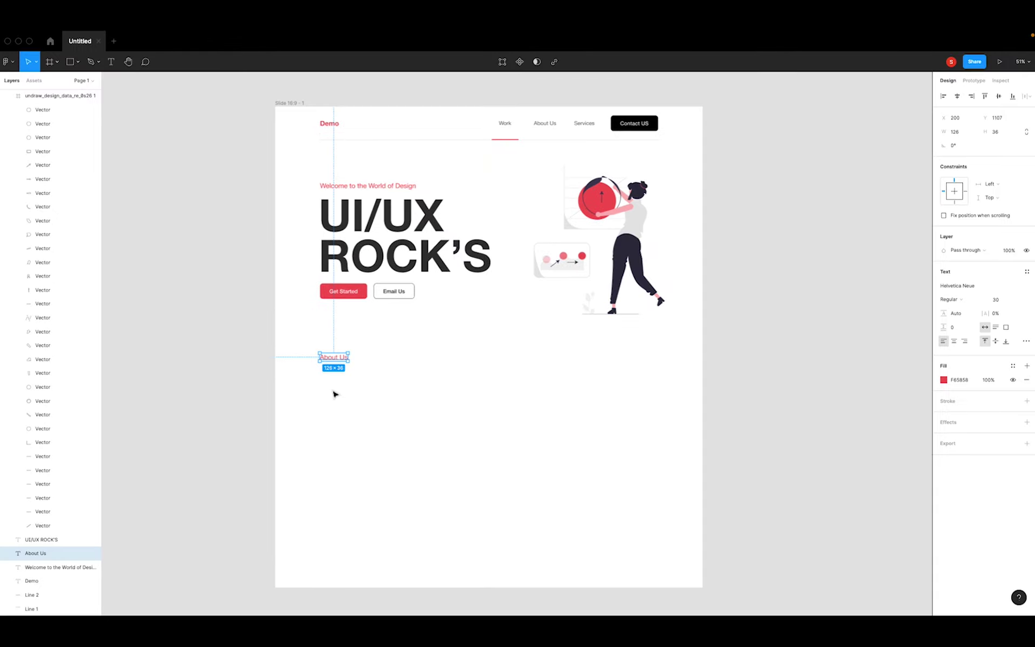
Paste a Lorem Ipsum paragraph under the About Us heading, aligned to its left edge.
key(t)
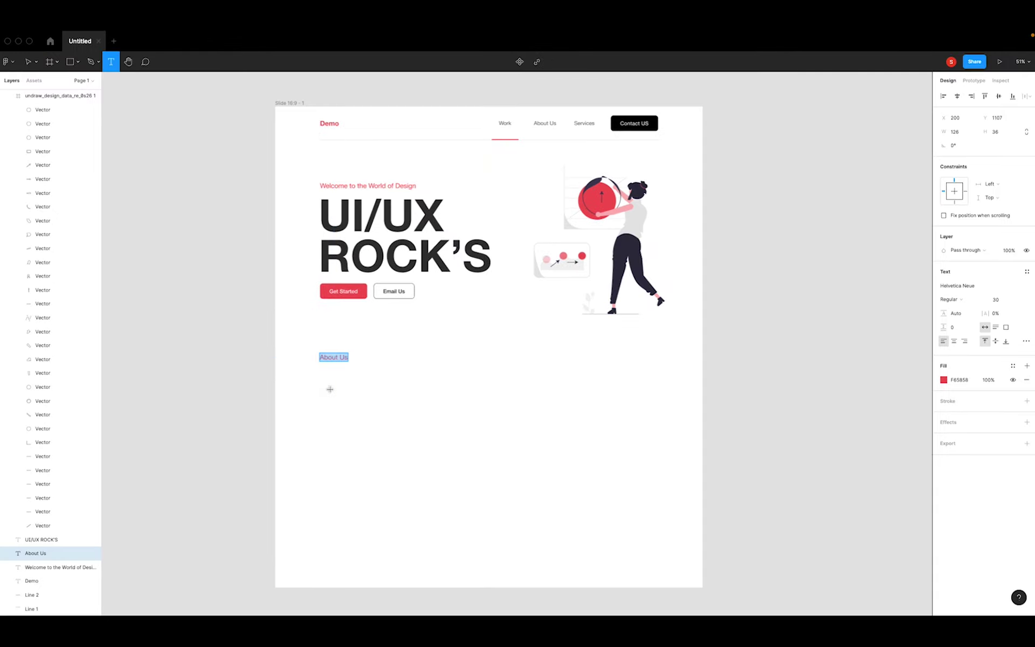
click(332, 397)
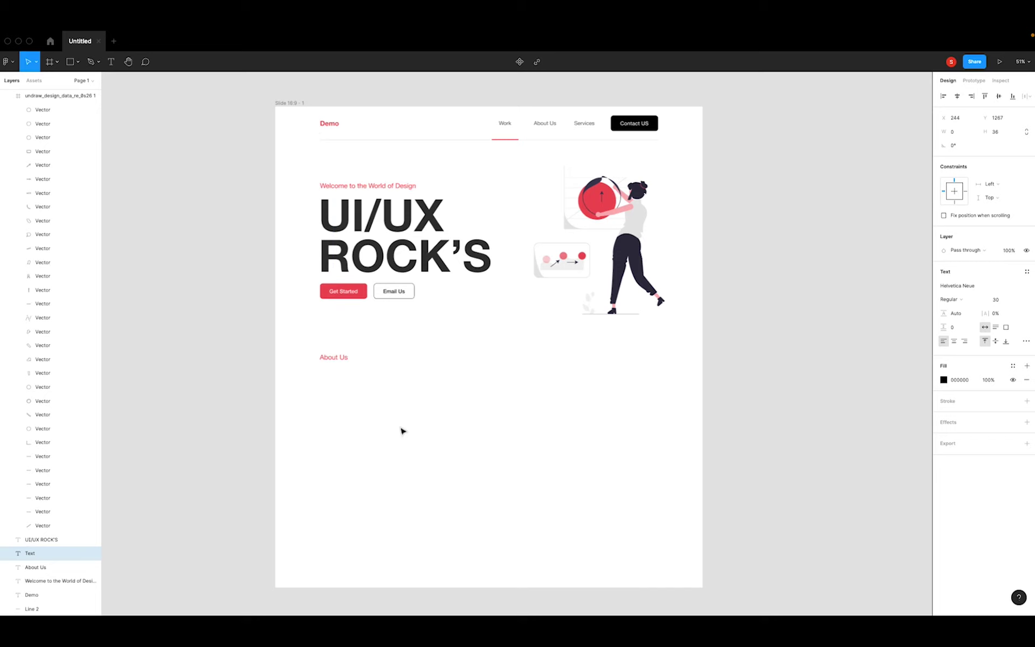
key(ctrl+v)
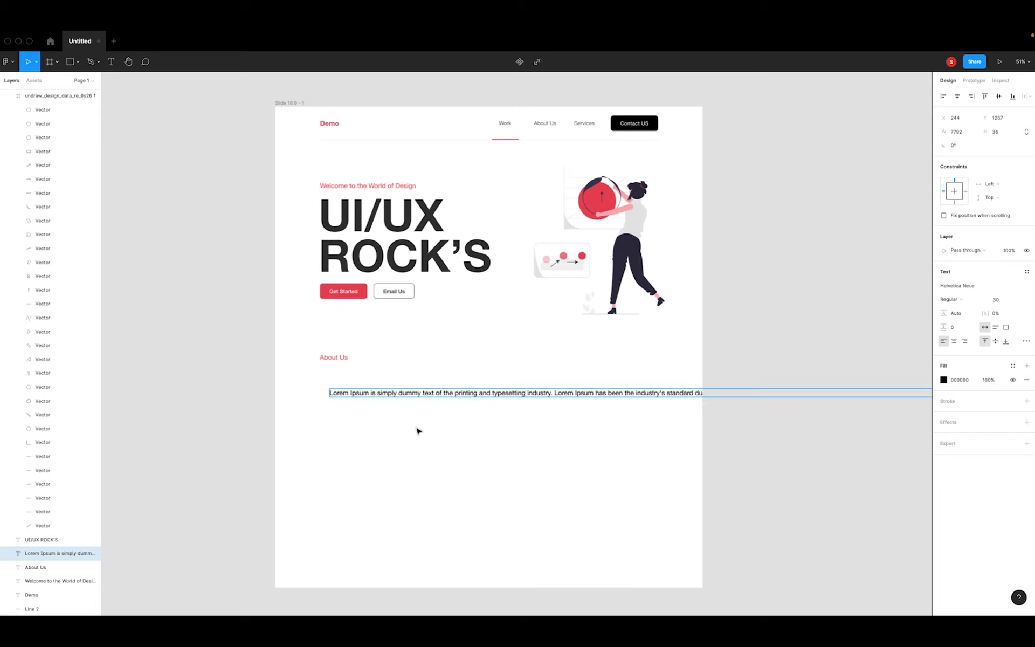
key(Escape)
drag(478, 396, 469, 385)
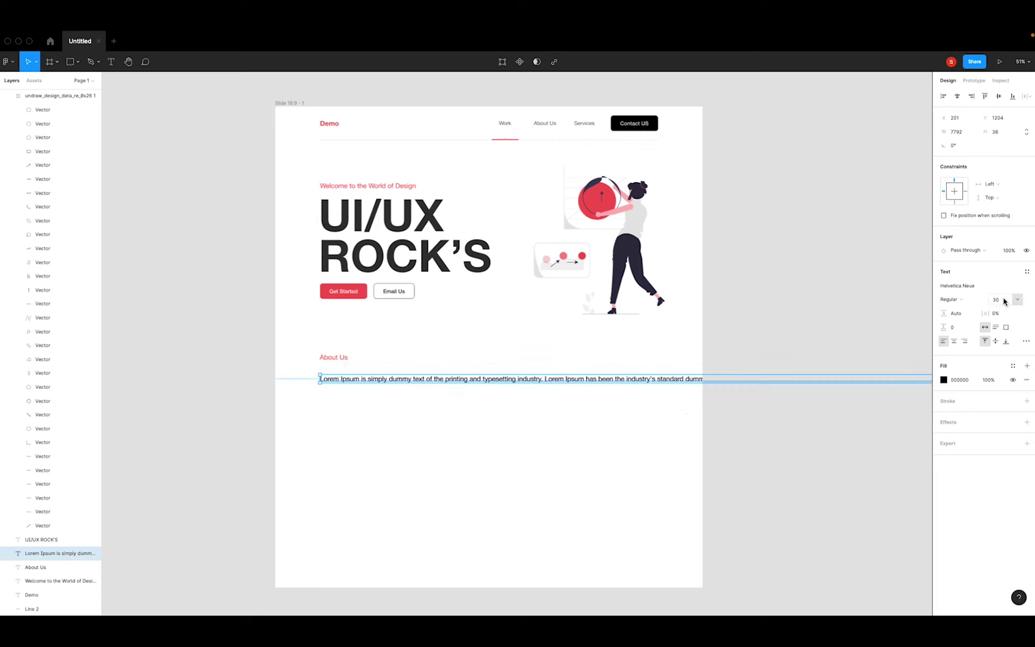
double_click(662, 379)
click(653, 379)
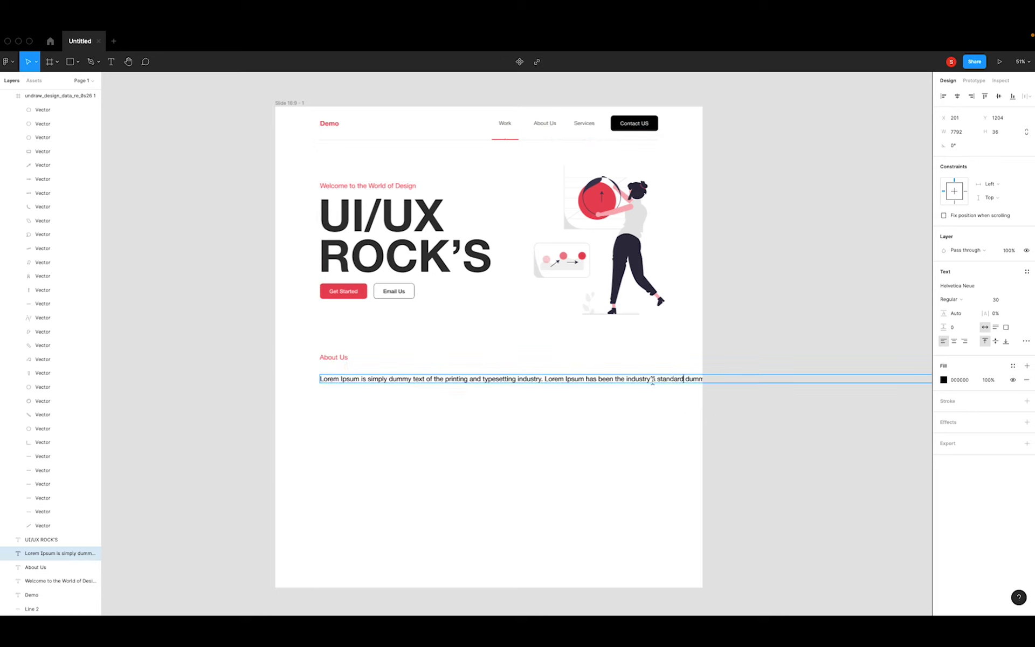
text(R)
key(Escape)
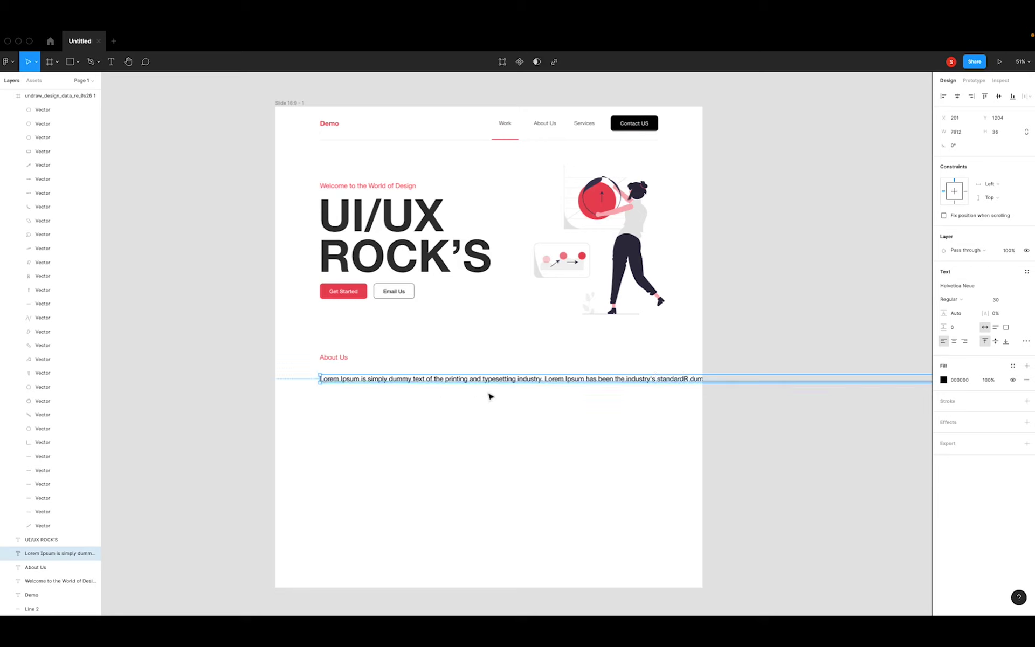
key(shift+r)
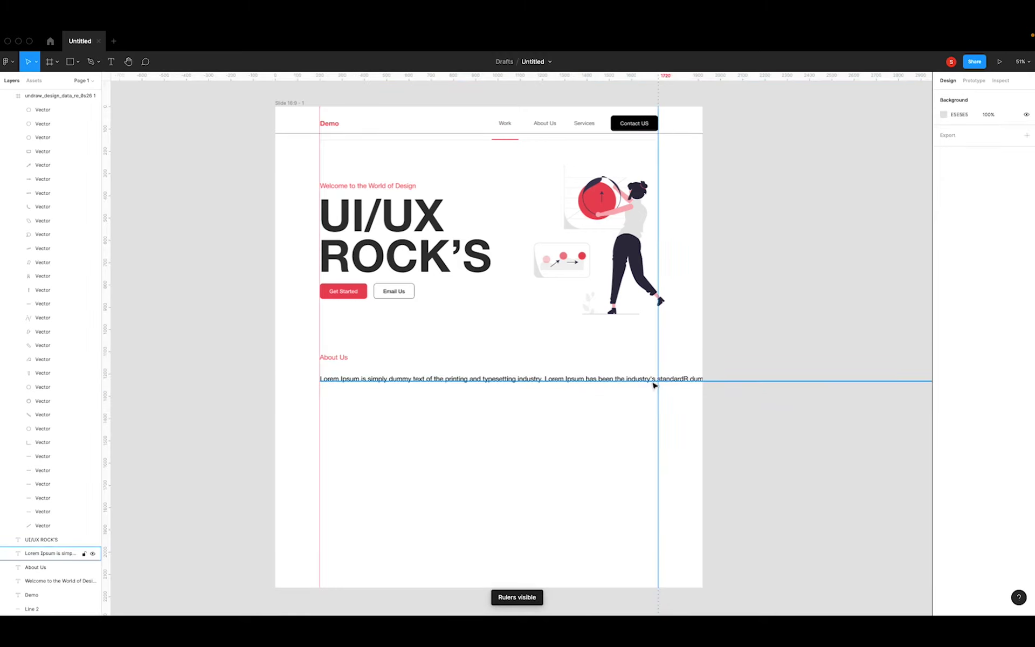
click(655, 379)
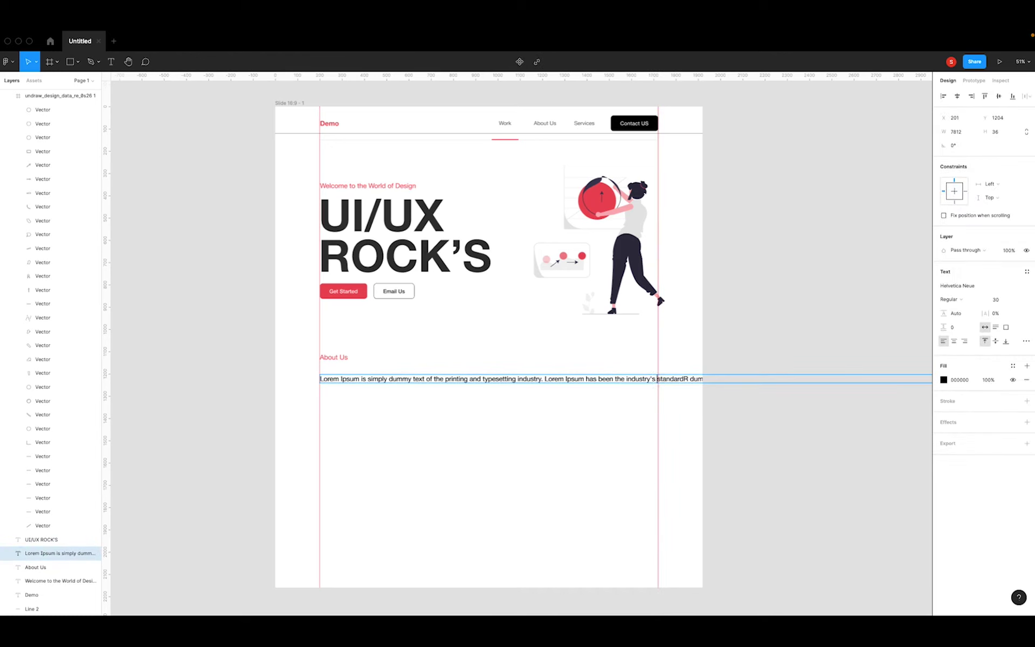
Break the paragraph onto six lines, ending with 'versions of Lorem Ipsum.'.
key(Return)
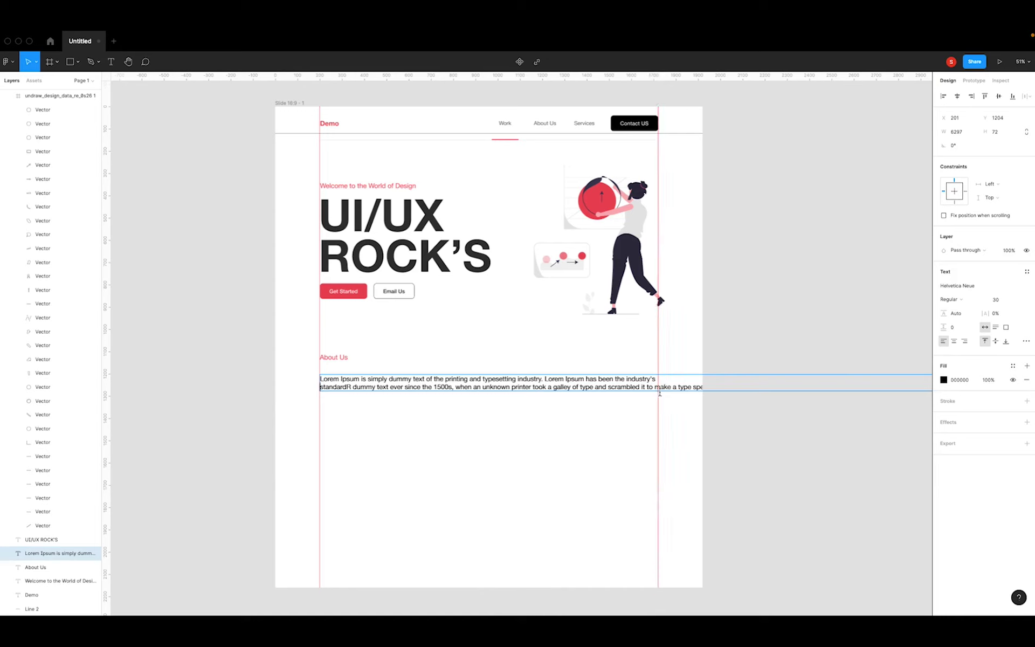
key(Return)
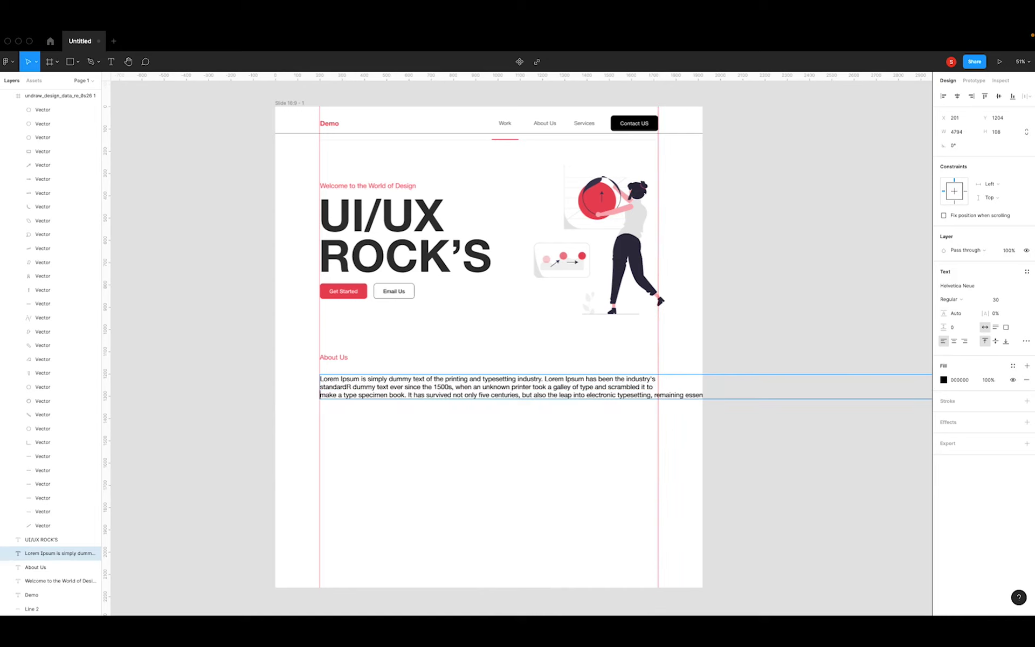
click(654, 395)
key(Return)
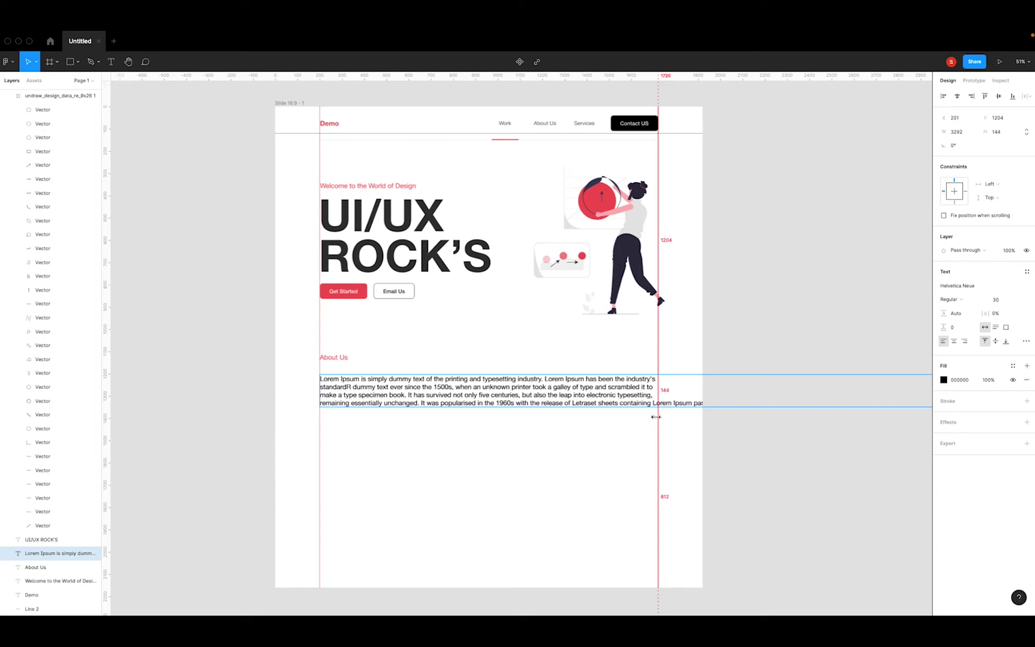
key(Return)
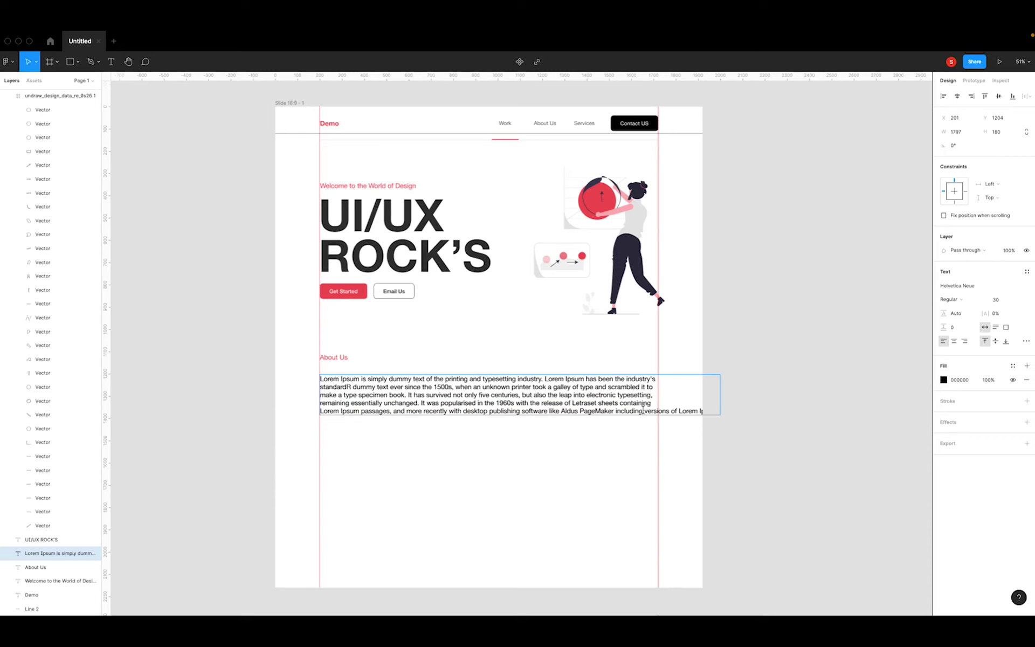
click(642, 410)
key(Return)
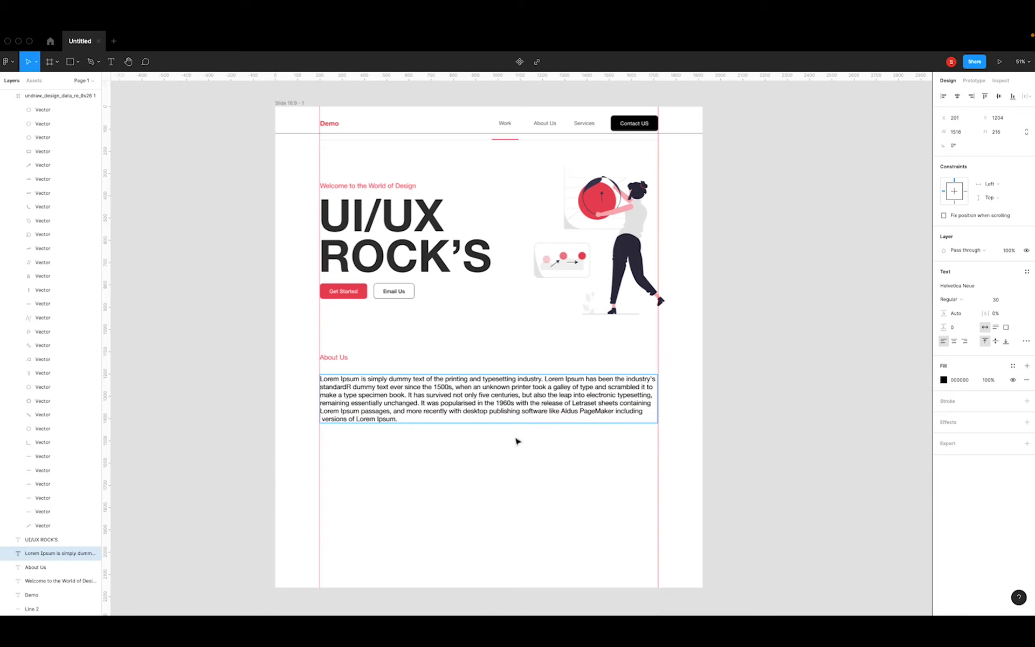
key(Escape)
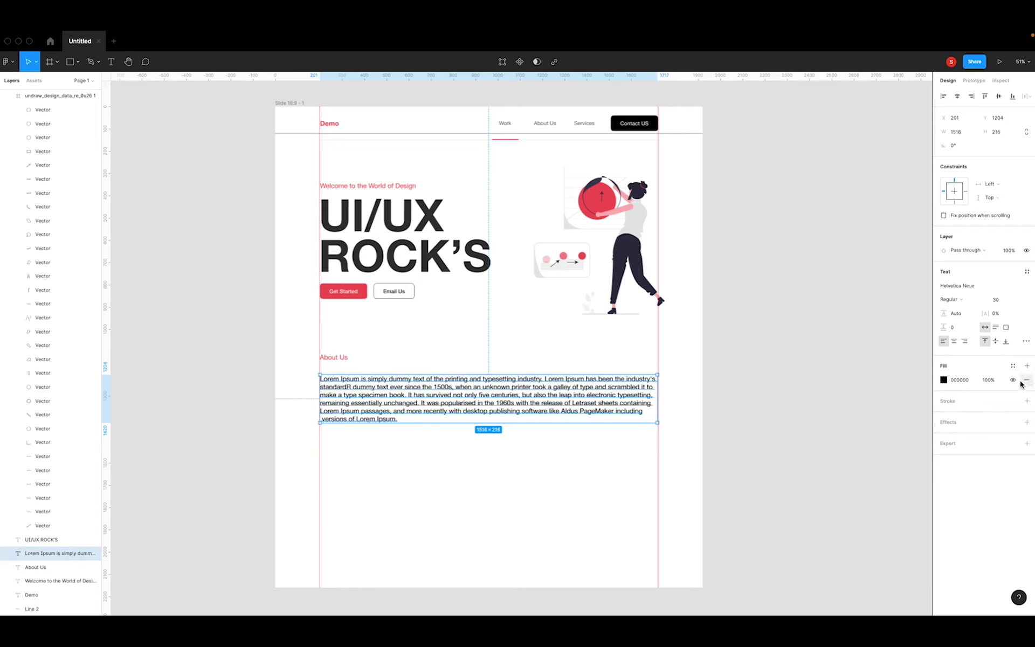
Try paragraph line heights 20 and 60 and opacities of 60% and 70%.
click(965, 315)
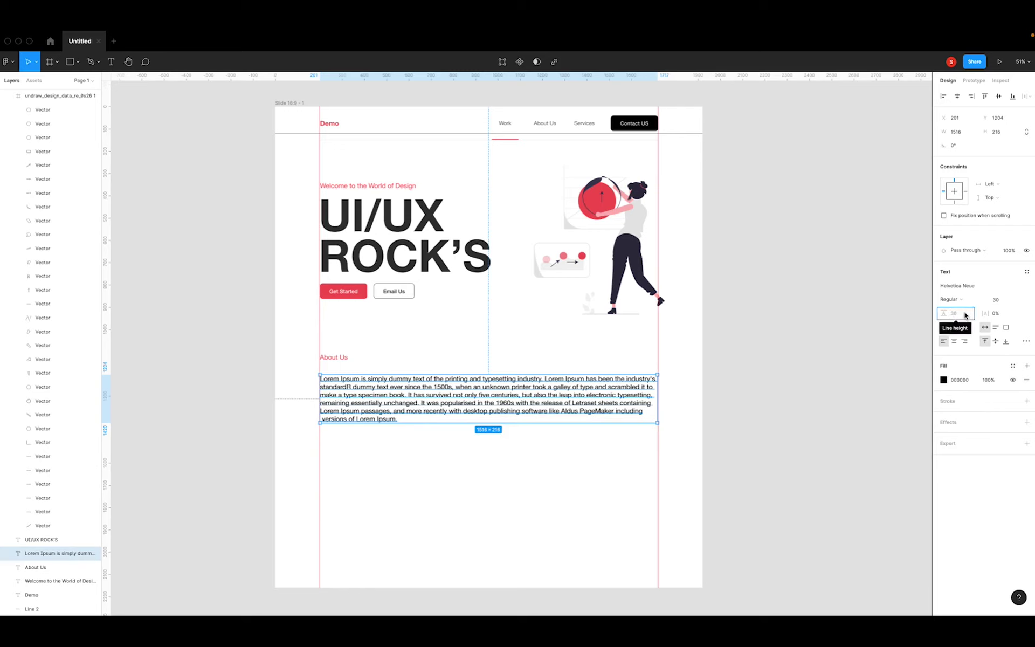
text(20)
key(Return)
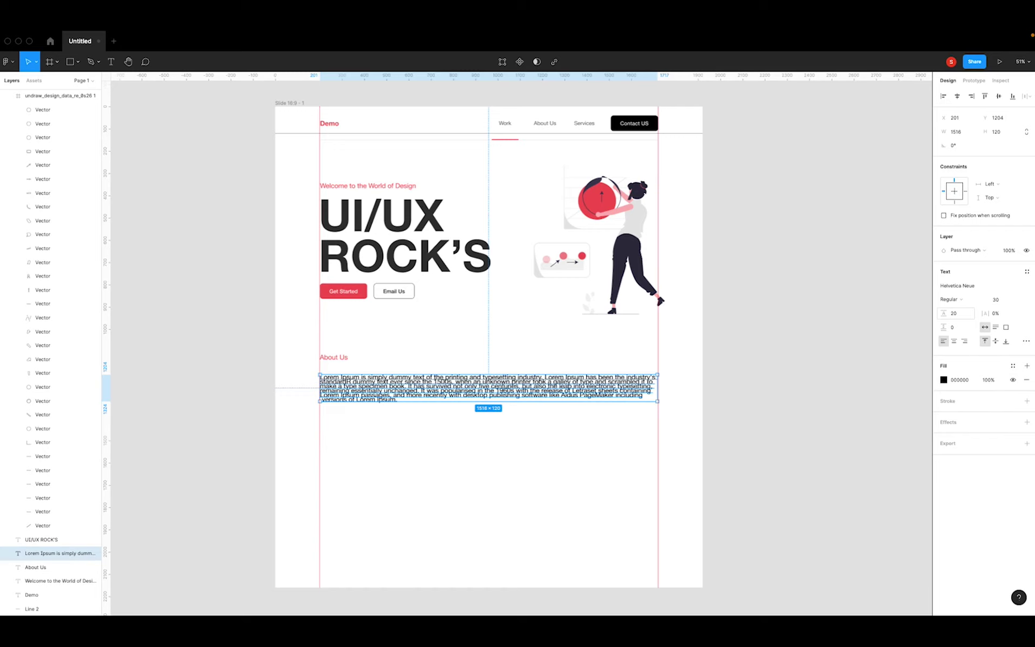
click(965, 314)
text(60)
key(Return)
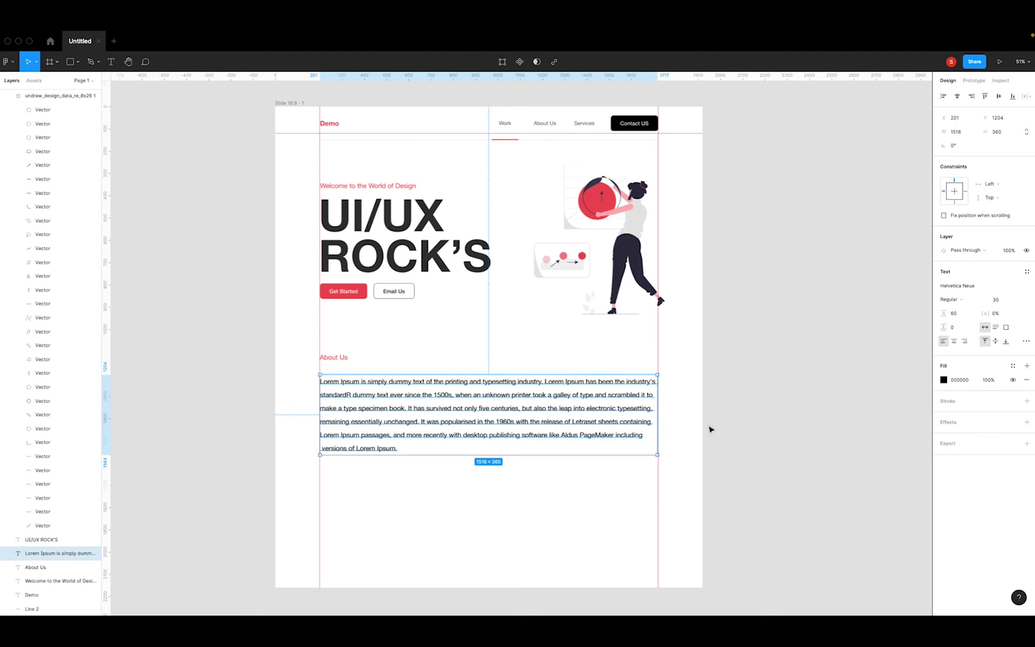
key(6)
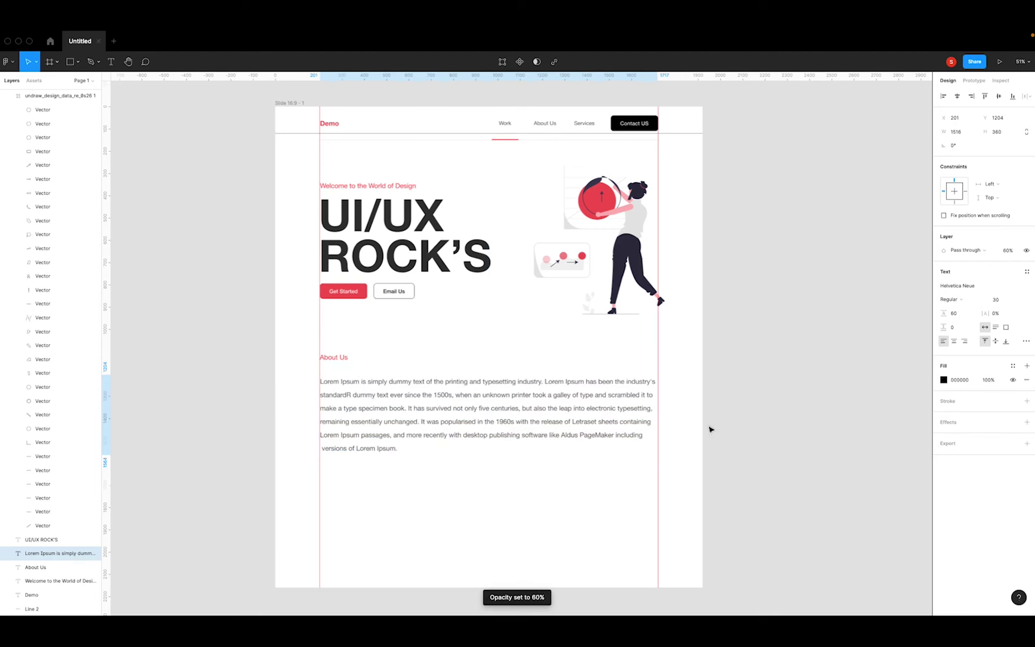
key(7)
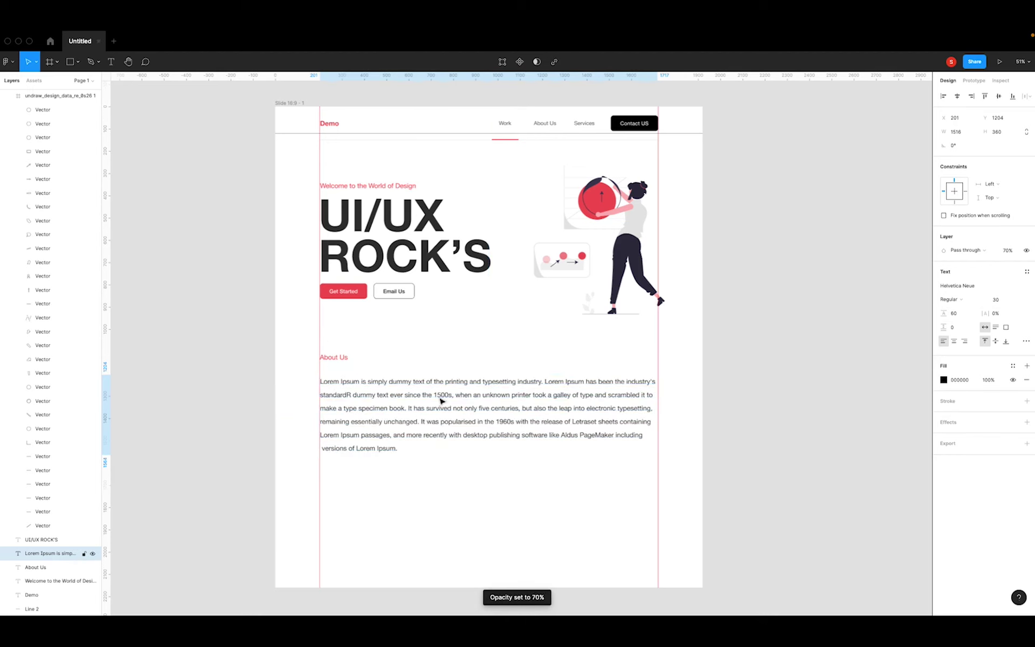
click(785, 438)
click(474, 423)
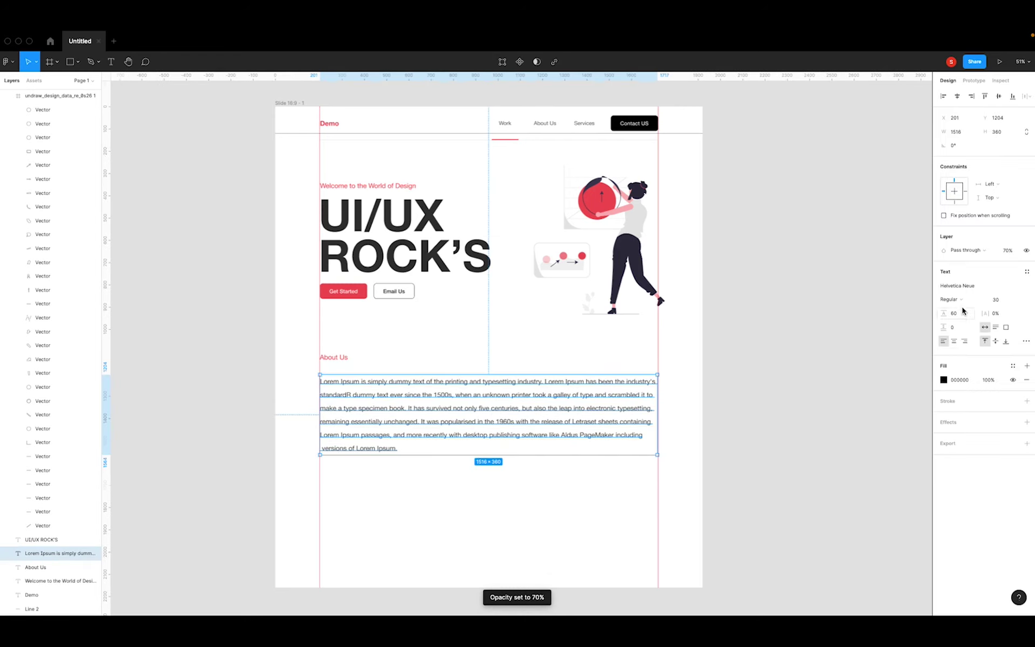
Try Medium weight, font size 64, and line heights 0, 300, then 100.
click(949, 299)
click(963, 316)
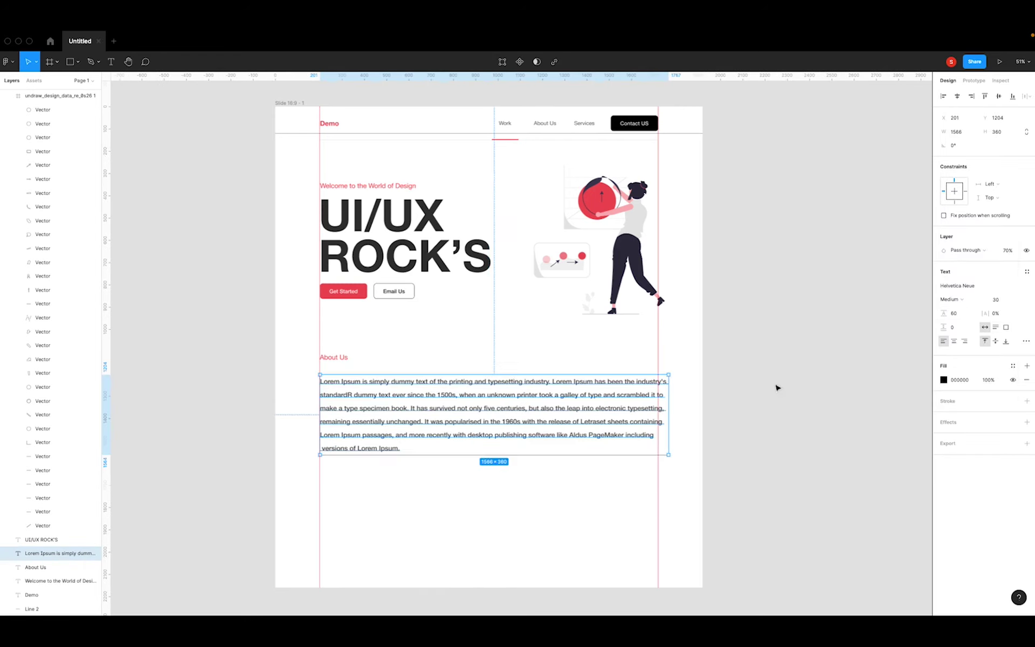
click(1015, 302)
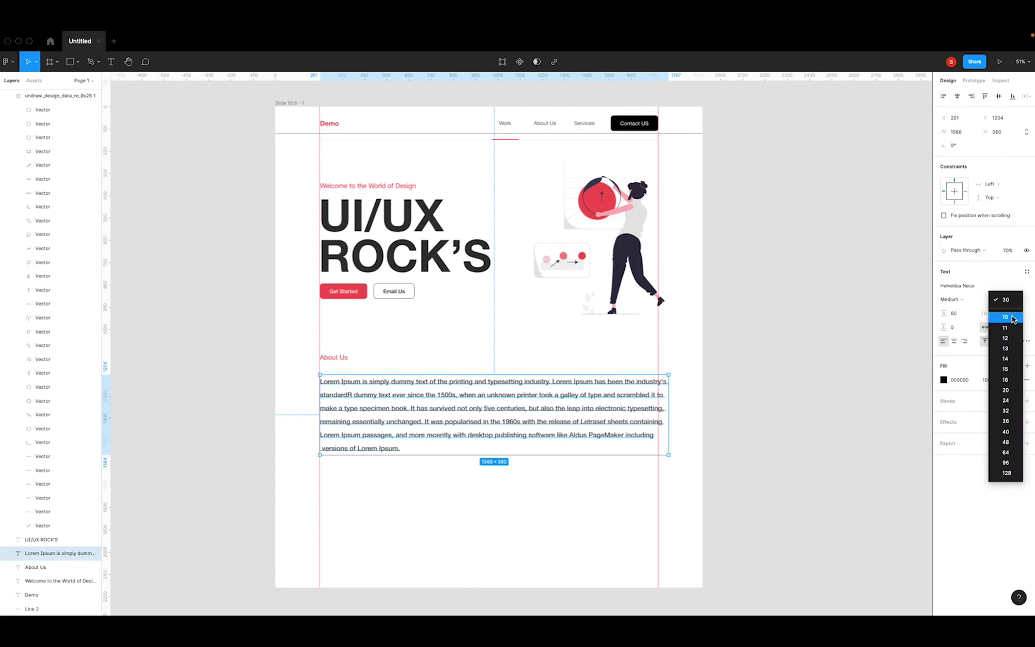
click(1006, 453)
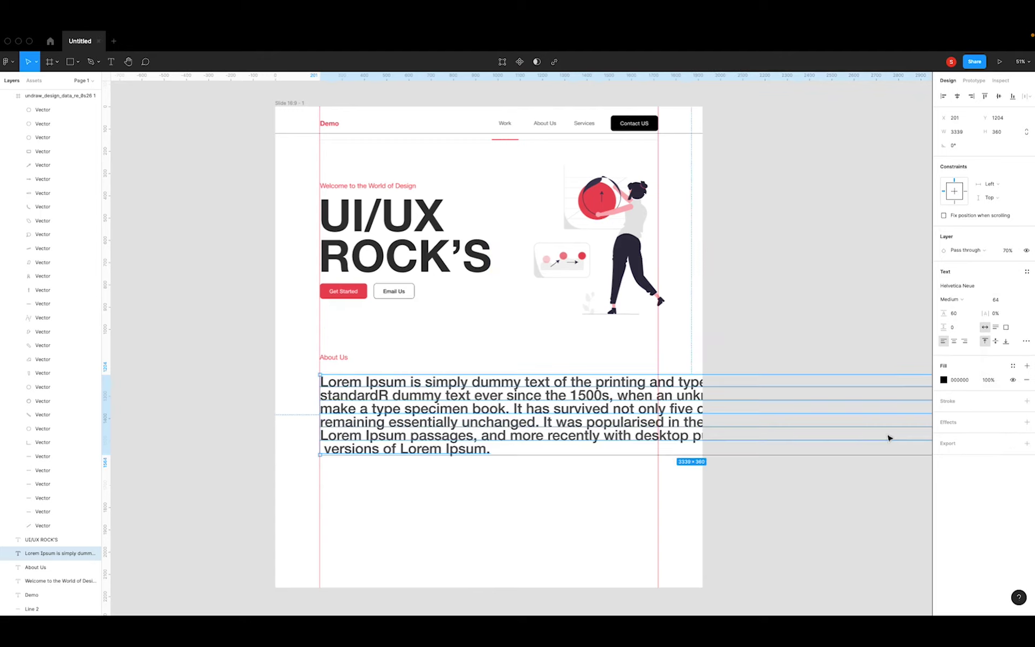
click(958, 318)
text(0)
key(Return)
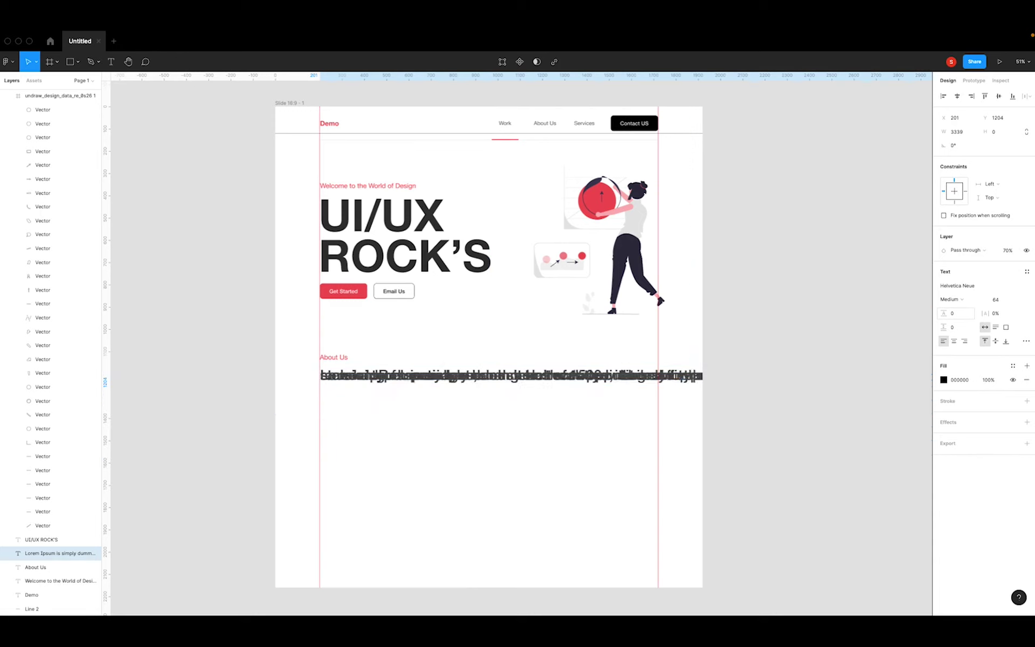
double_click(954, 316)
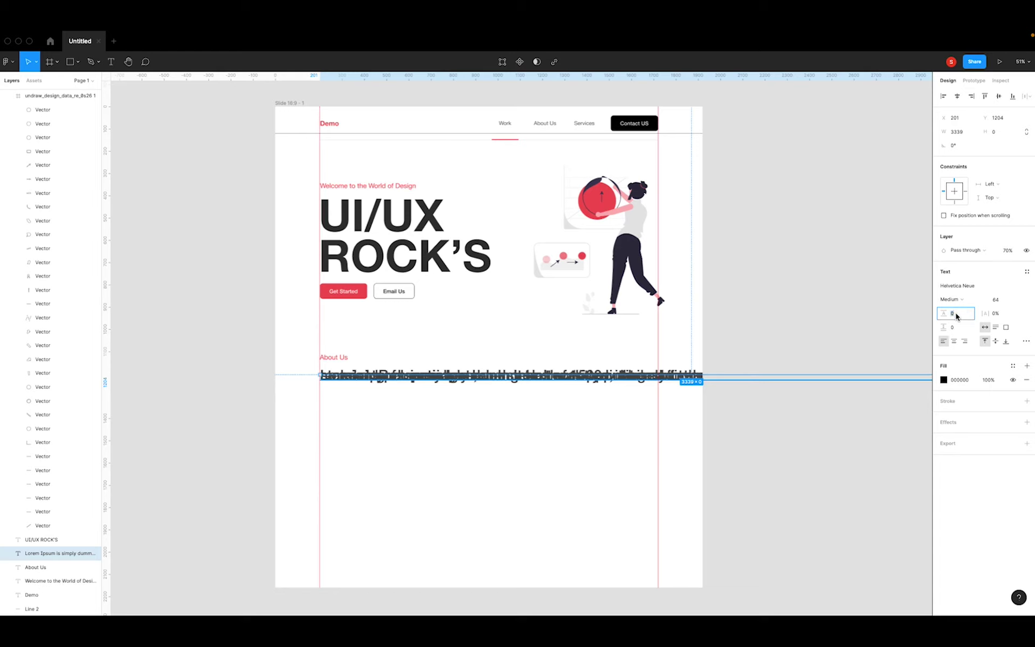
text(300)
key(Return)
click(957, 317)
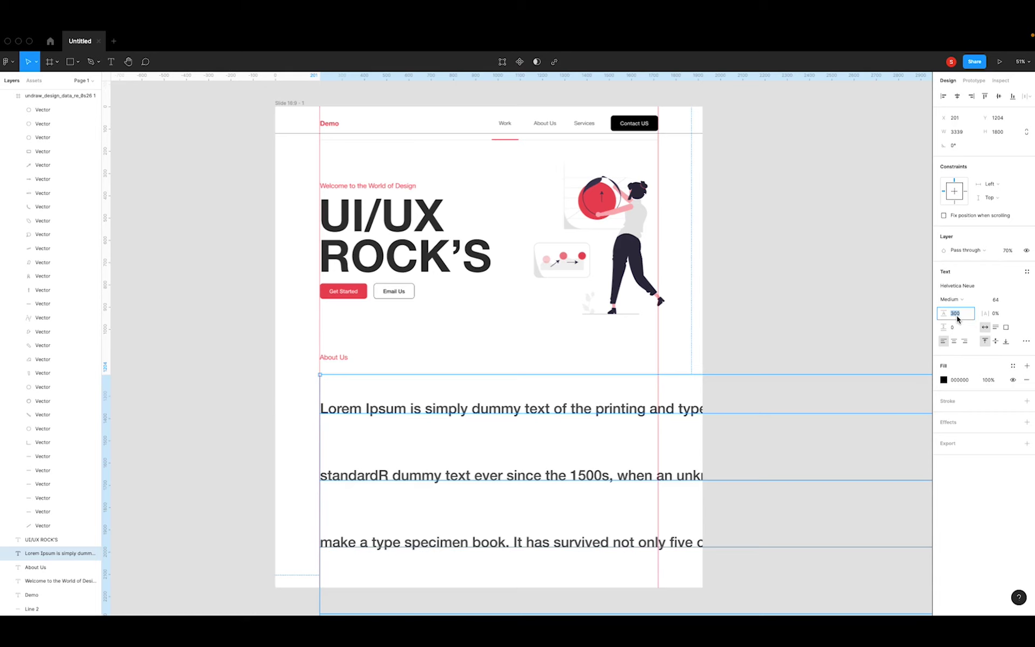
text(100)
key(Return)
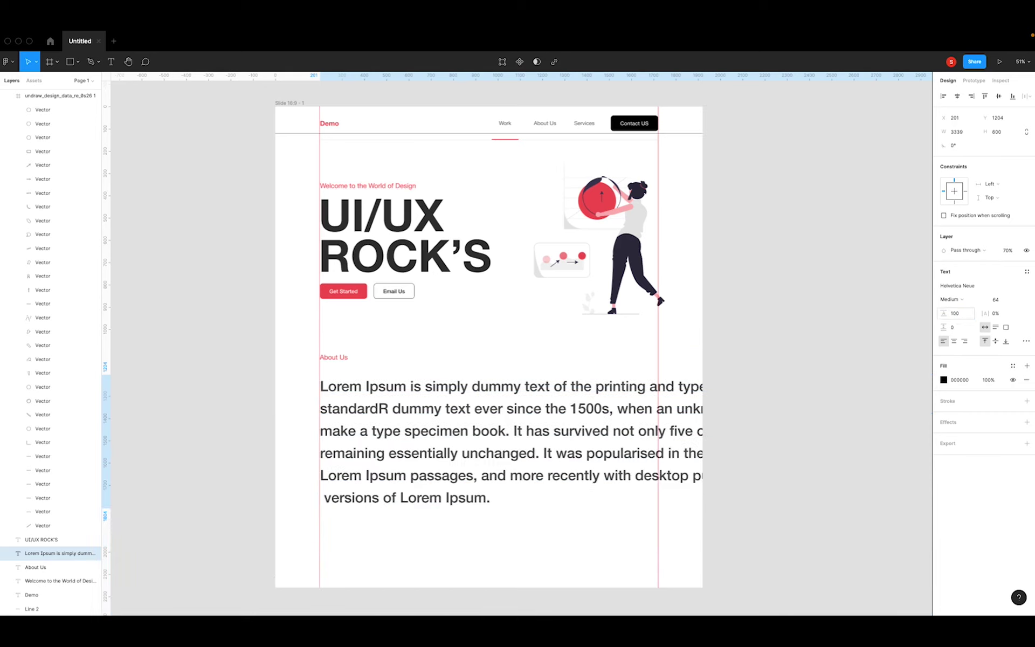
Set the paragraph to font size 30, line height 60 and 60% opacity.
click(1004, 300)
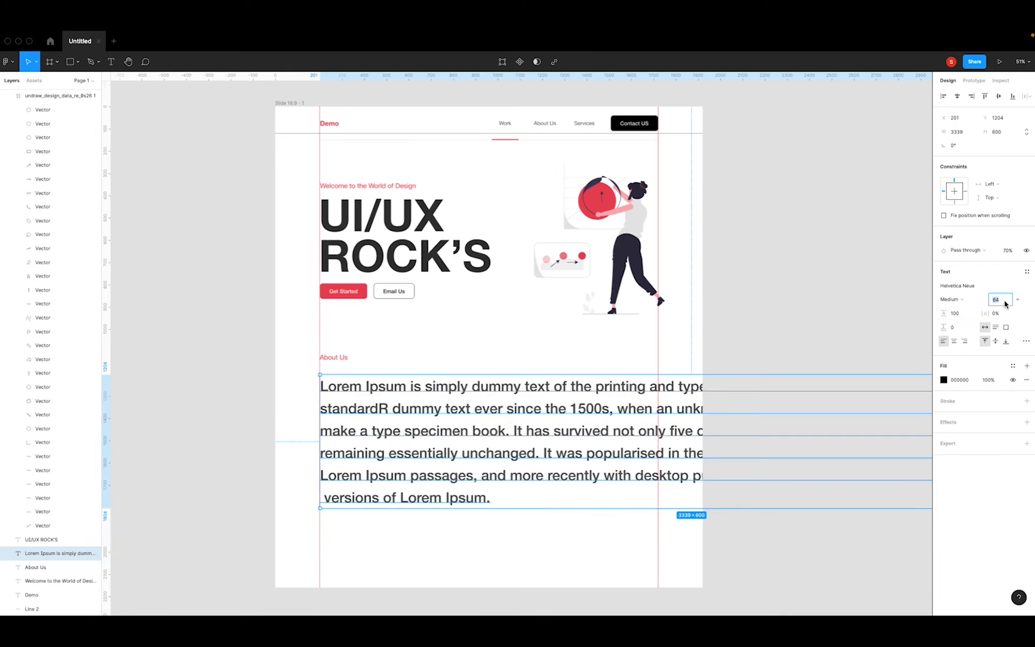
text(30)
key(Return)
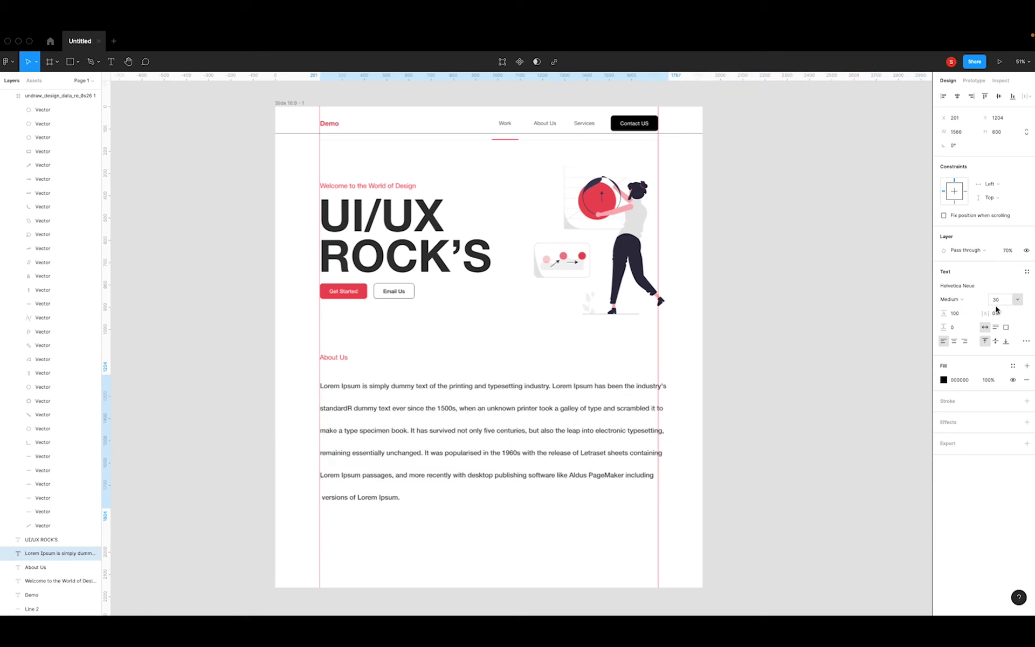
click(970, 314)
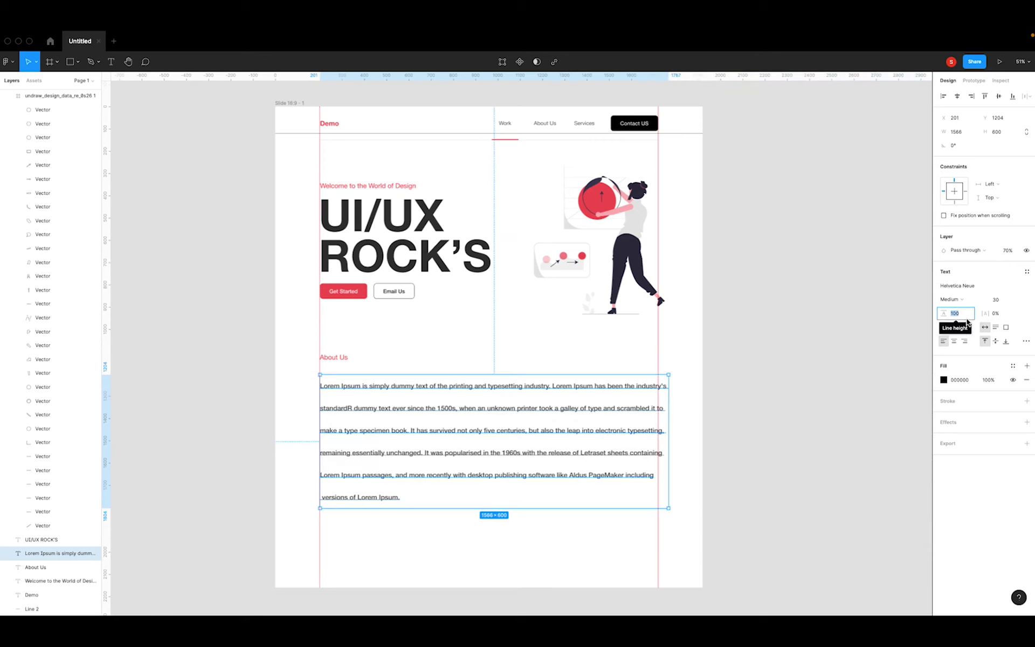
text(60)
key(Return)
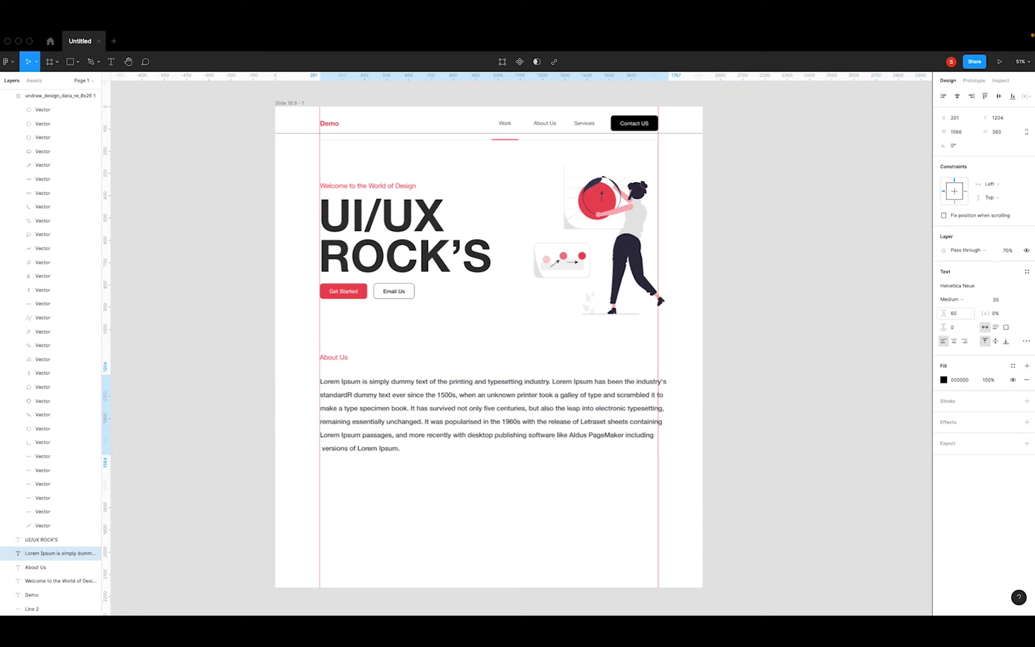
key(Escape)
click(445, 447)
key(6)
key(Escape)
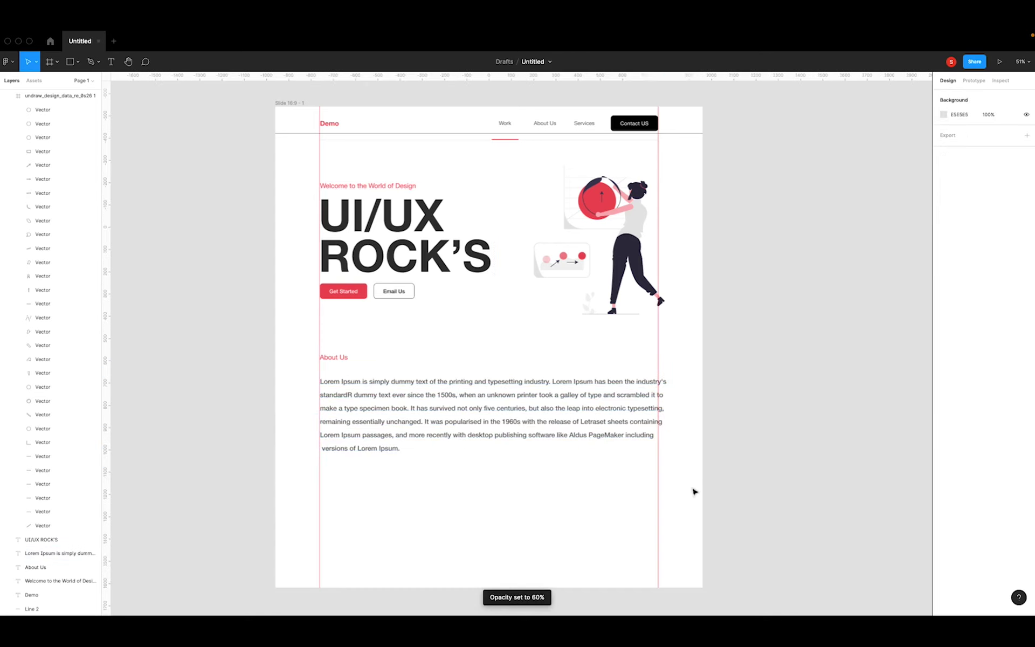
Rewrap the paragraph with a blank line before 'It has survived', forming two blocks.
click(596, 421)
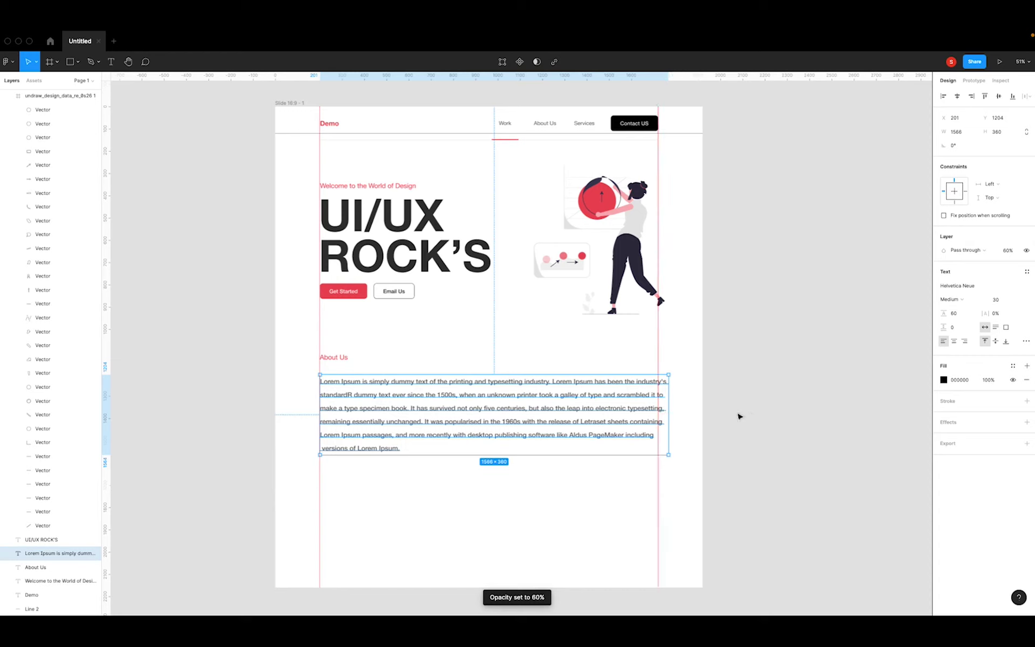
double_click(614, 400)
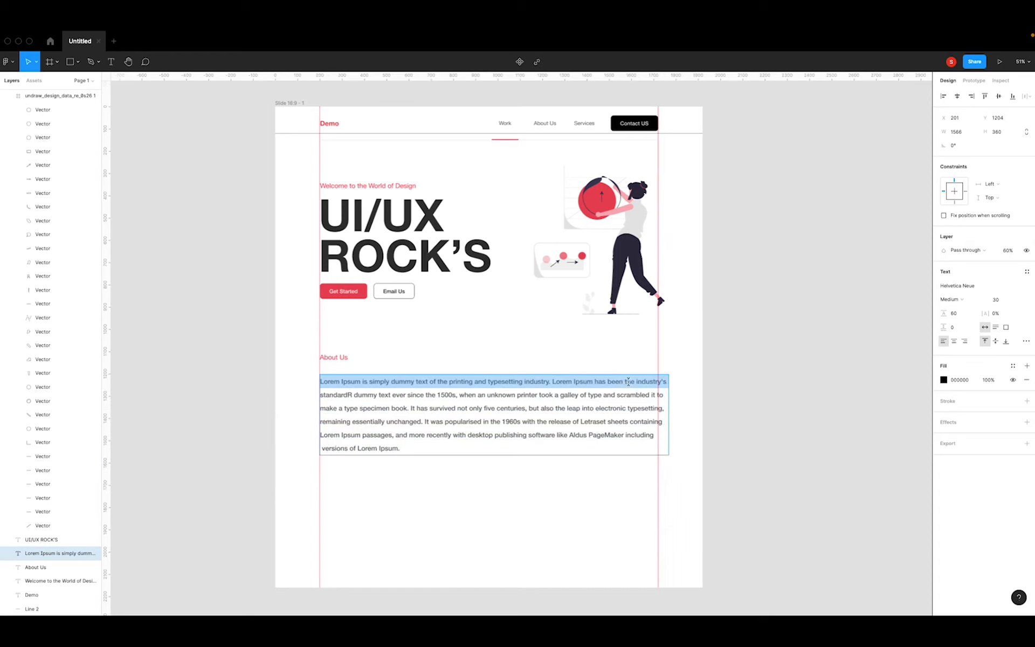
key(Return)
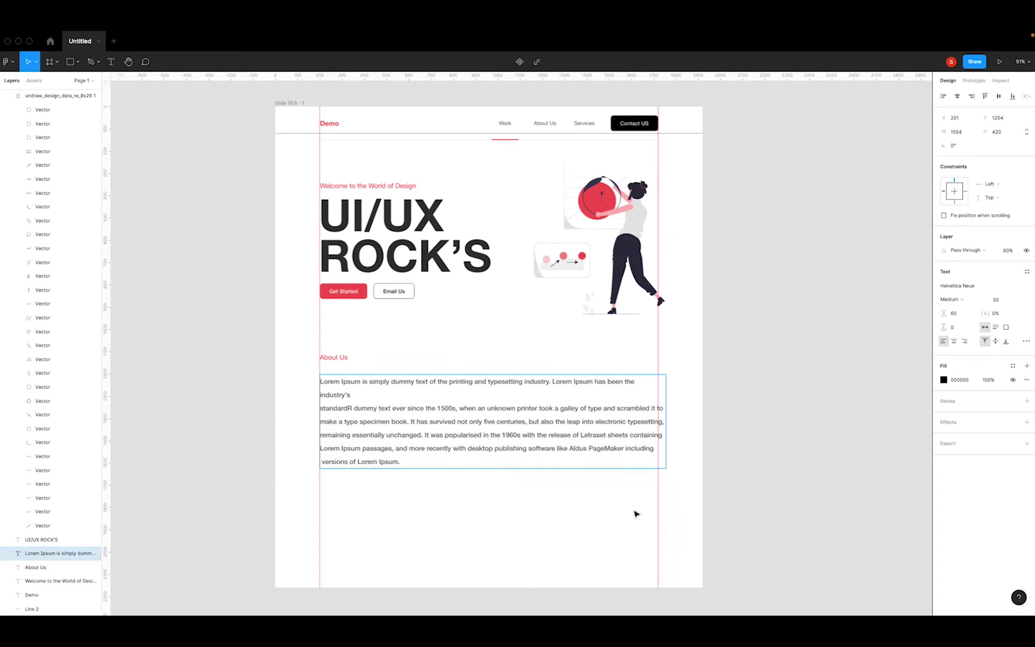
key(BackSpace)
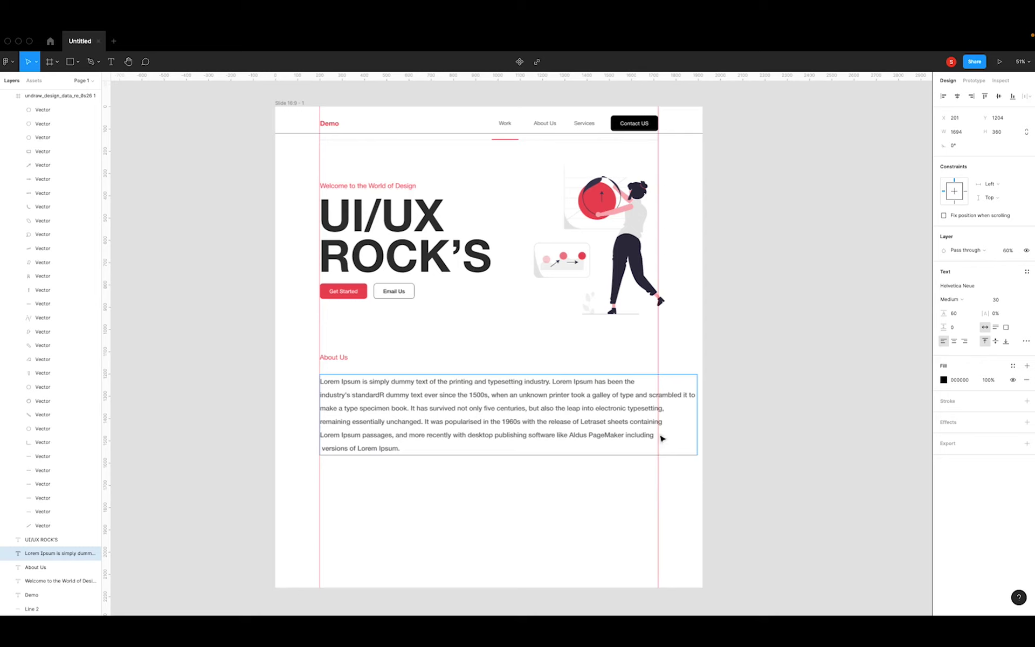
click(648, 395)
key(Return)
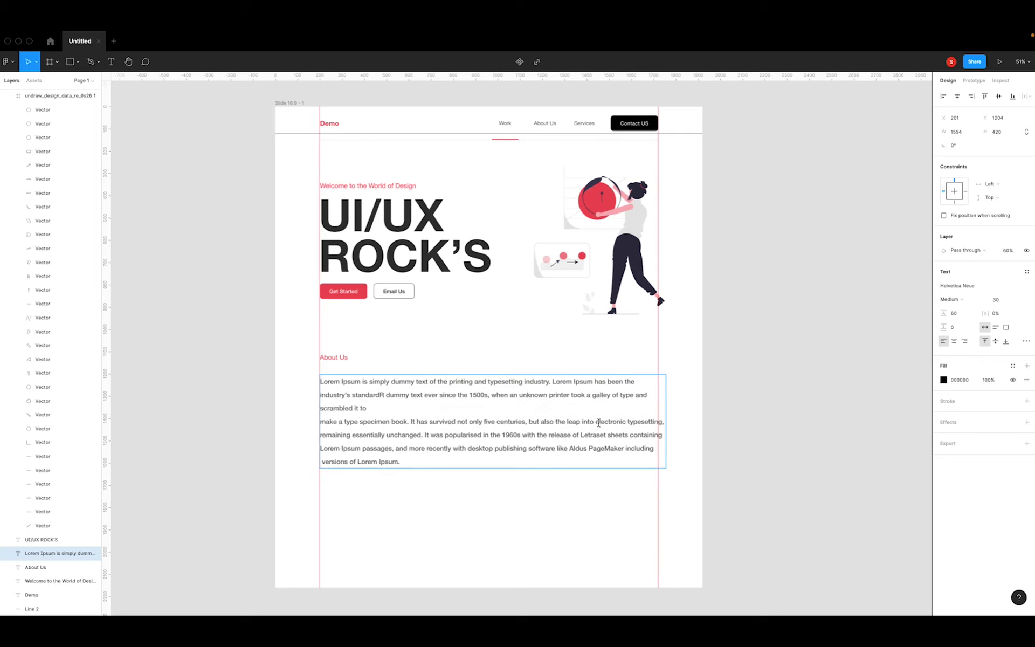
key(BackSpace)
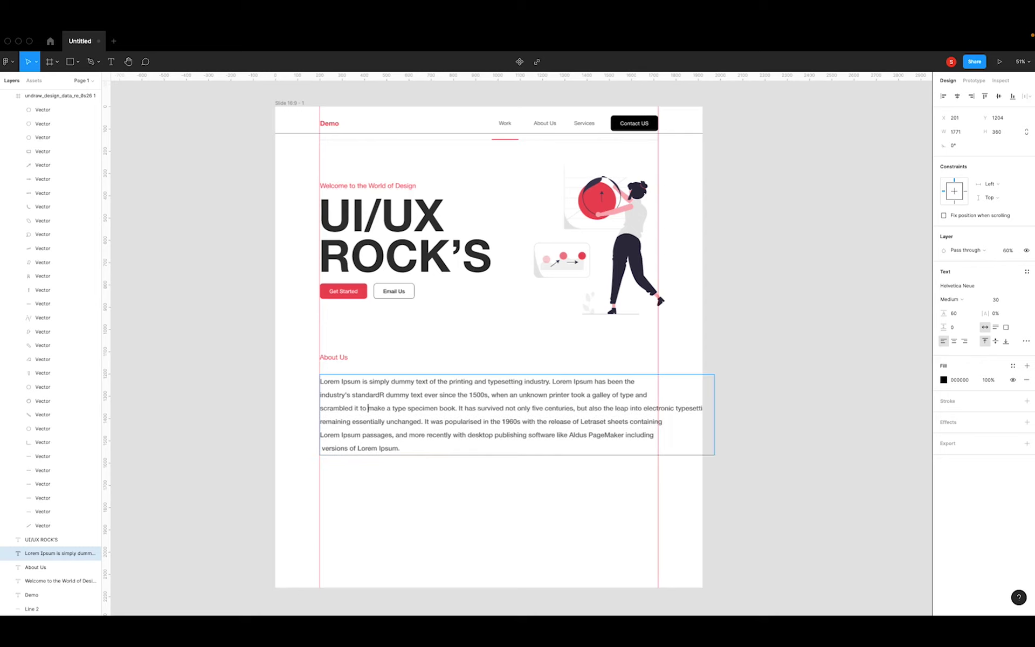
click(459, 409)
key(Return)
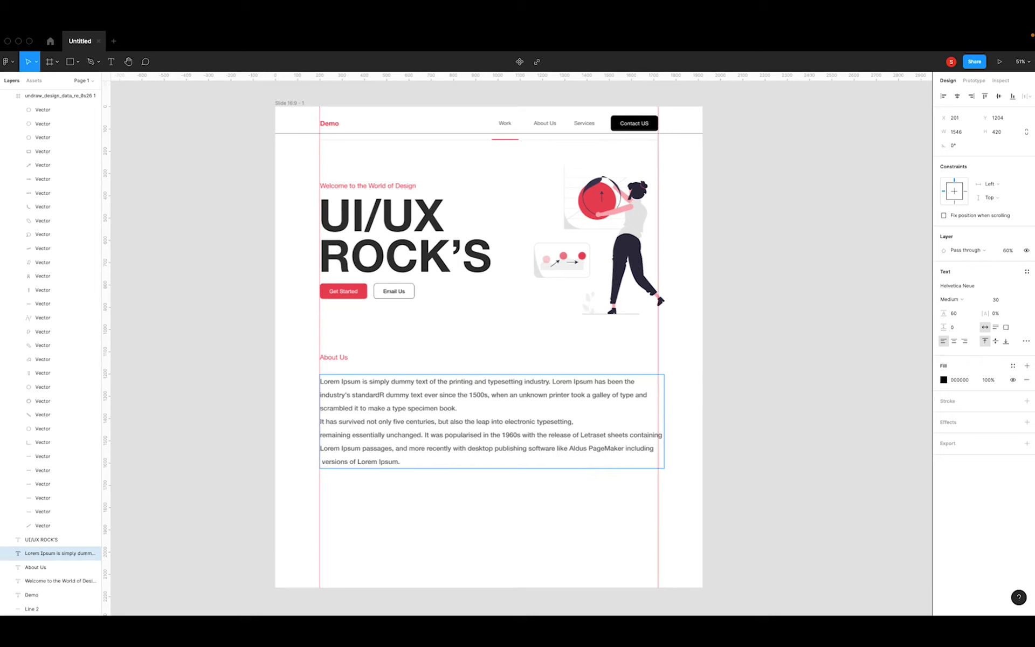
key(Return)
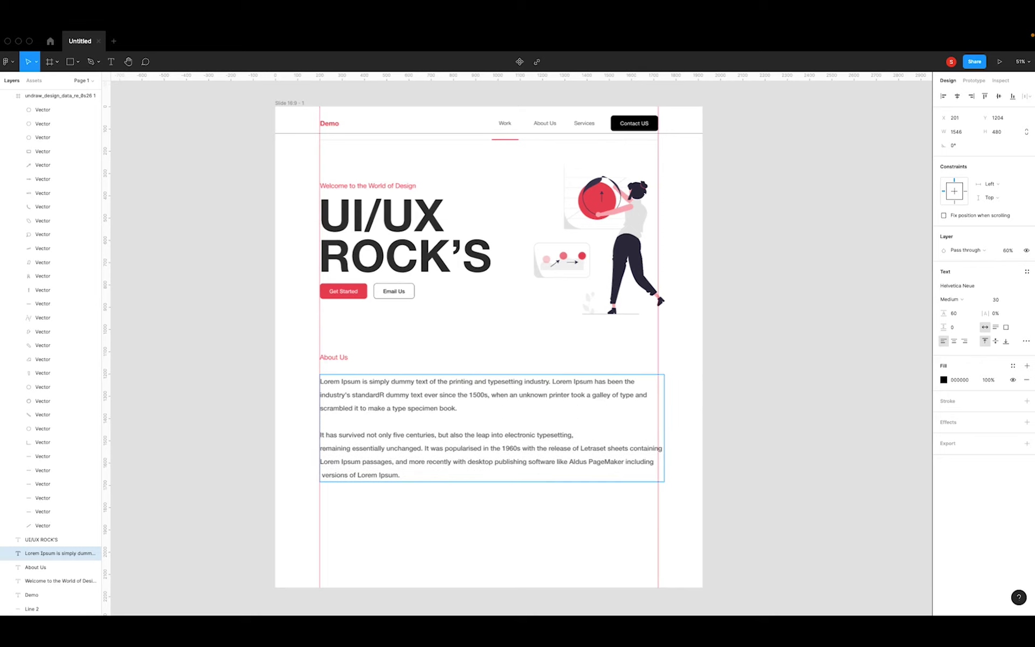
key(Escape)
Hide the rulers and draw a 100 × 100 grey rectangle beside the About Us heading.
click(772, 451)
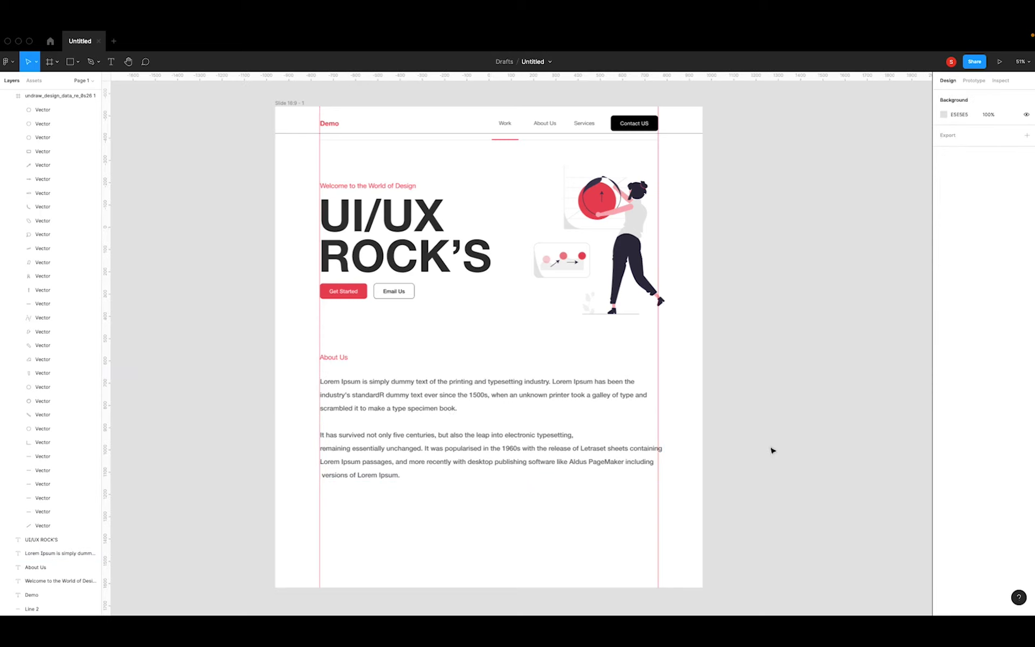
key(shift+r)
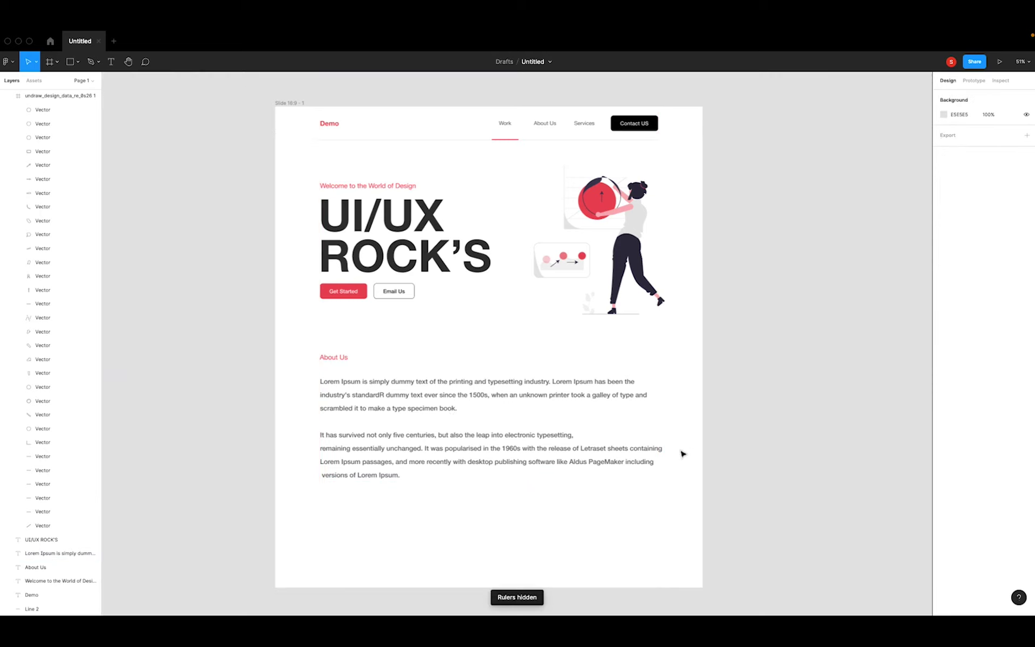
scroll(733, 478, down, 1)
scroll(733, 478, down, 1)
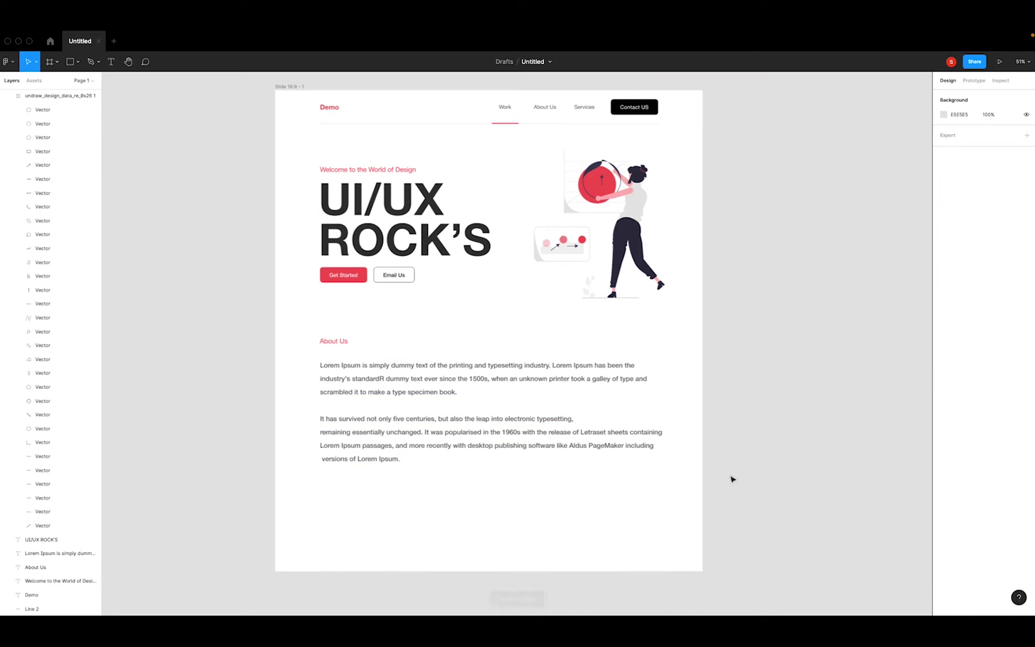
drag(310, 333, 481, 426)
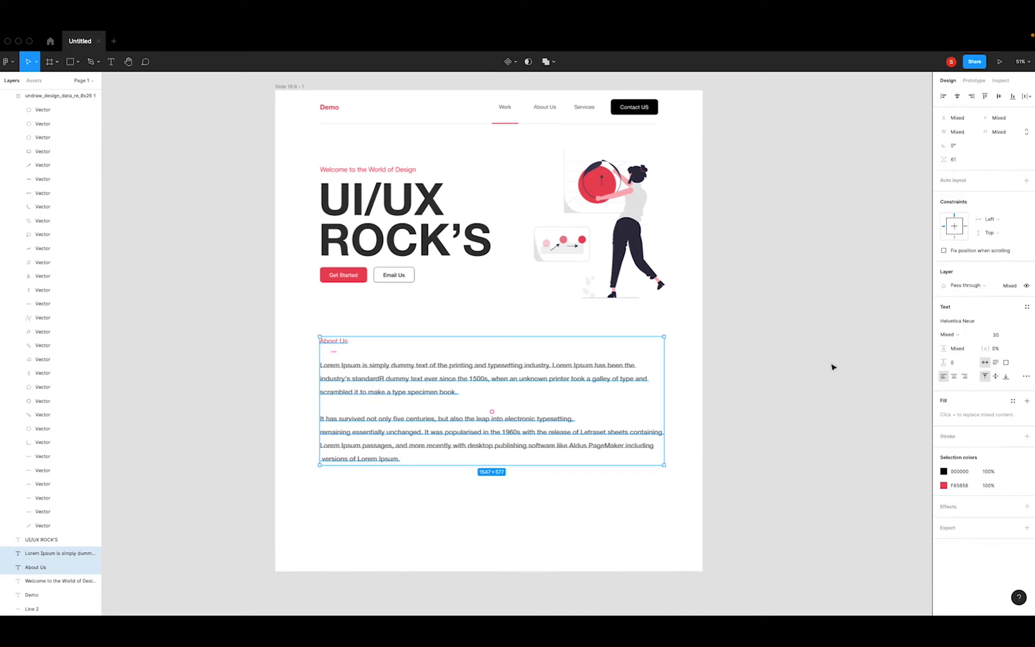
click(535, 344)
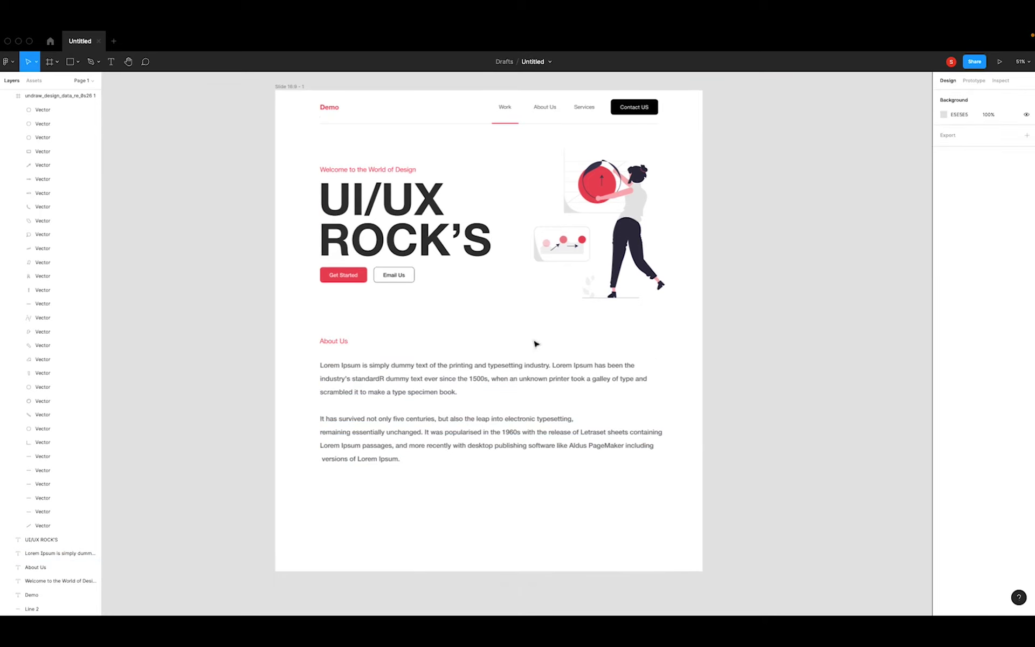
key(r)
click(463, 326)
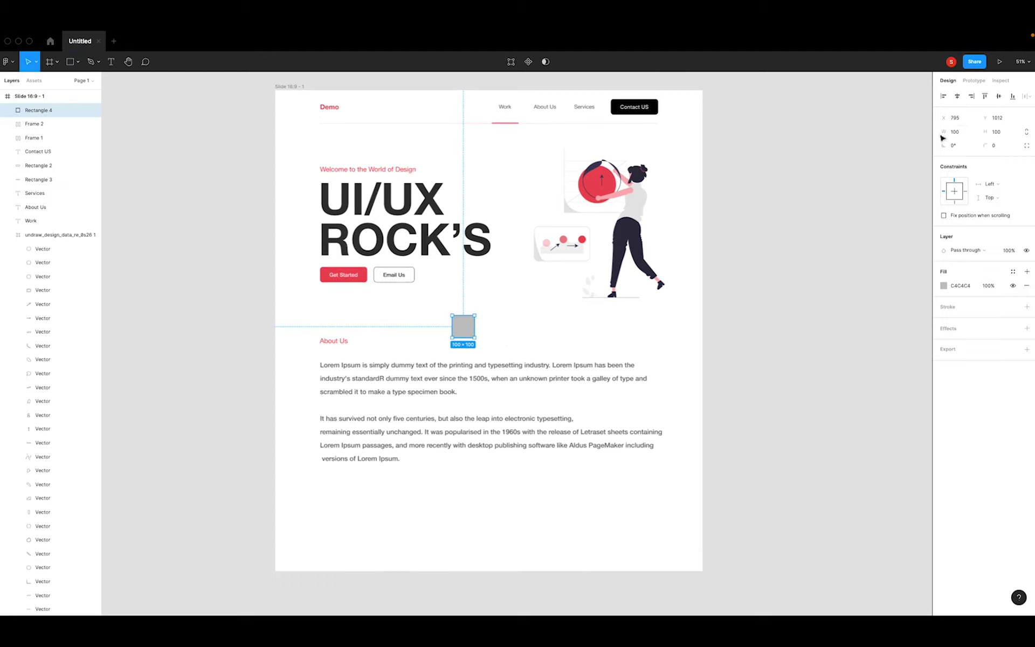
Size the grey helper rectangle to 1920×1080 and align it to the slide's bottom-left.
click(966, 131)
text(192)
key(Tab)
text(10)
key(Return)
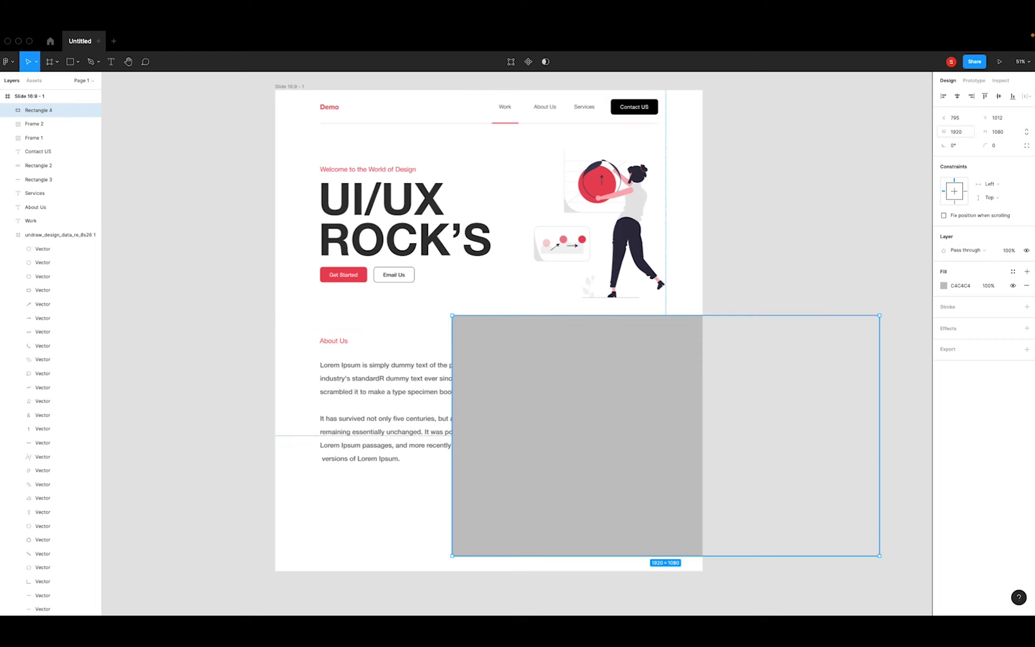
click(1011, 97)
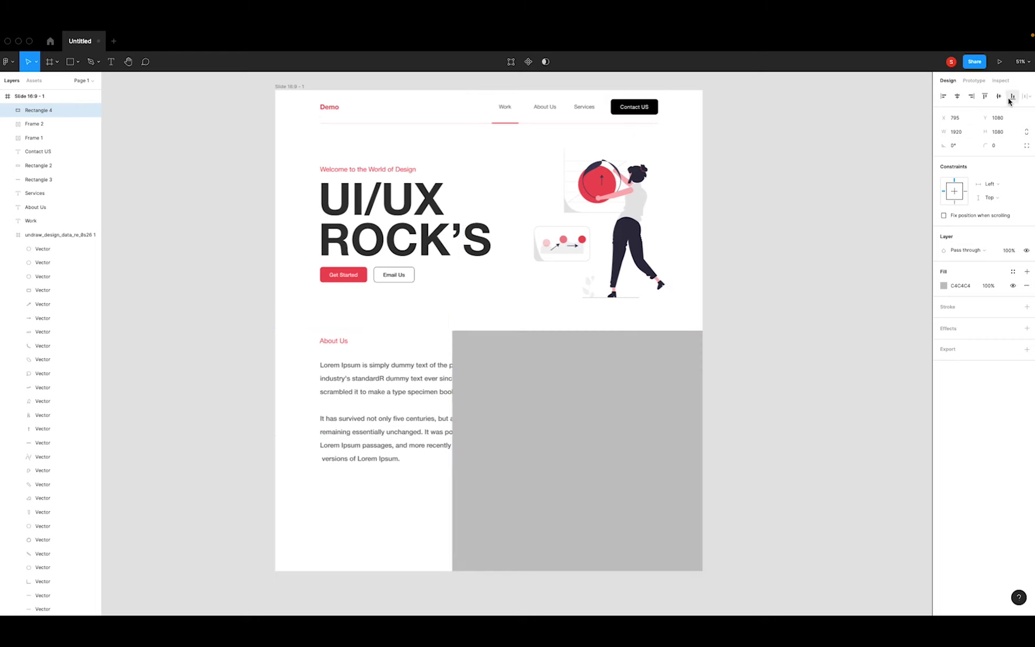
click(943, 96)
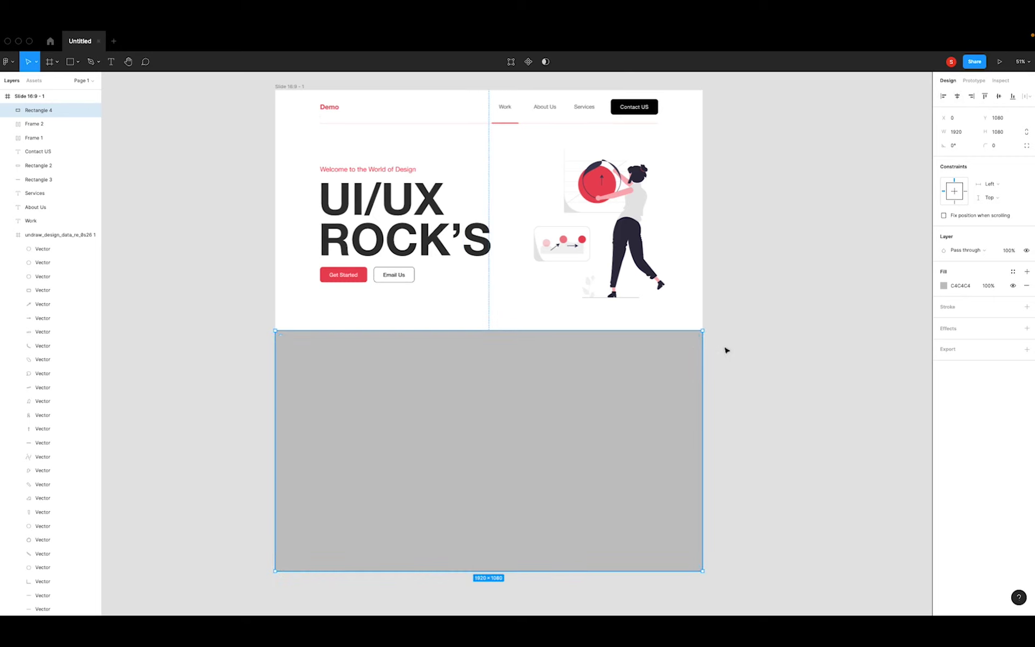
Move the helper rectangle into the slide frame, snapped to its bottom edge.
drag(651, 413, 823, 418)
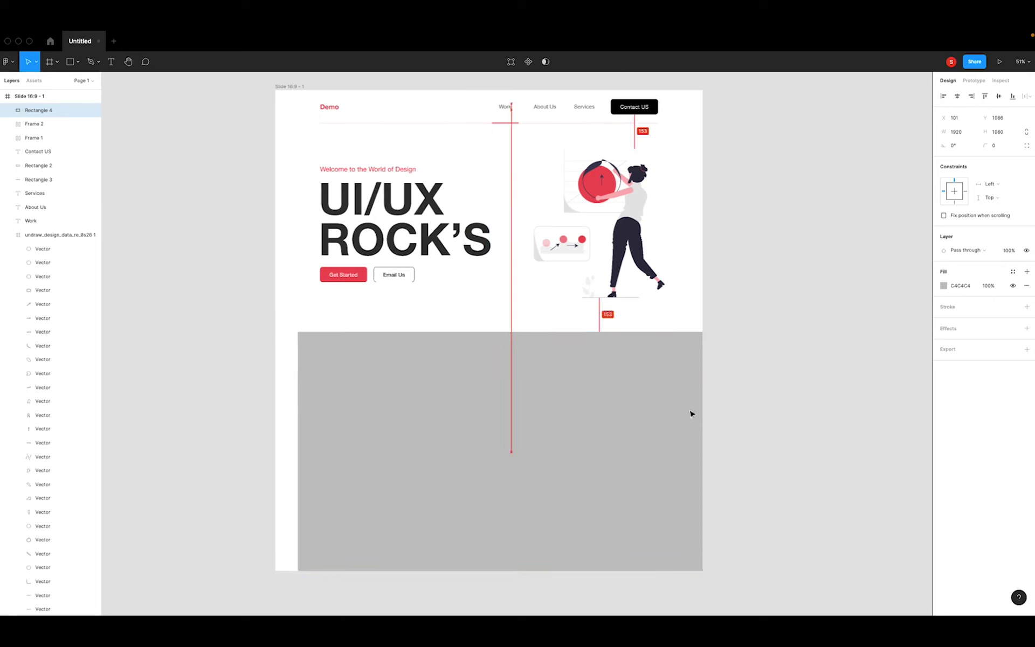
drag(574, 494, 544, 494)
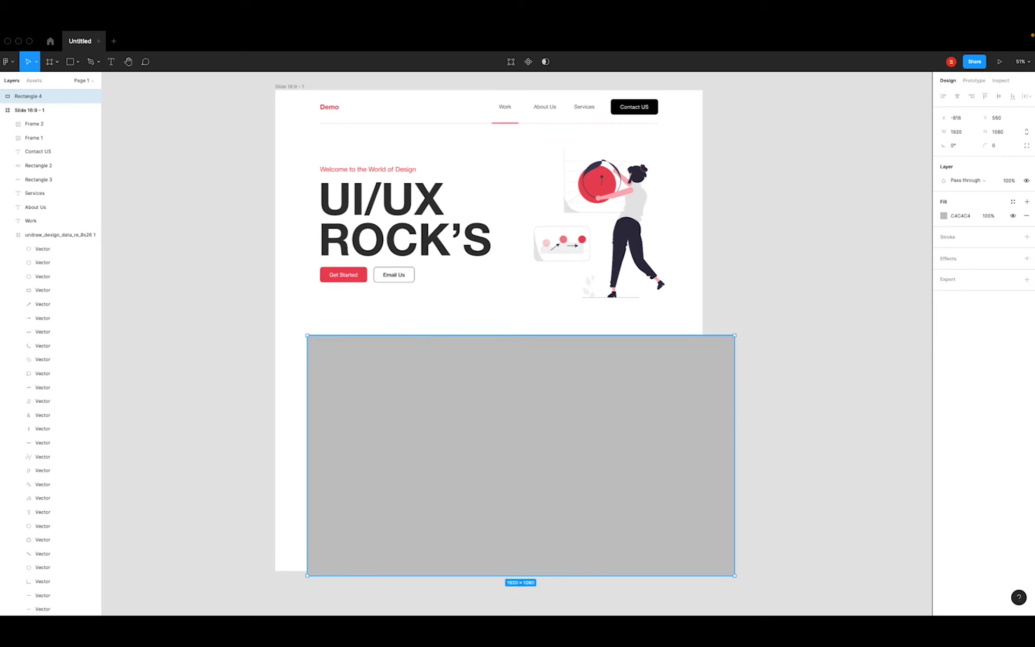
drag(33, 95, 43, 124)
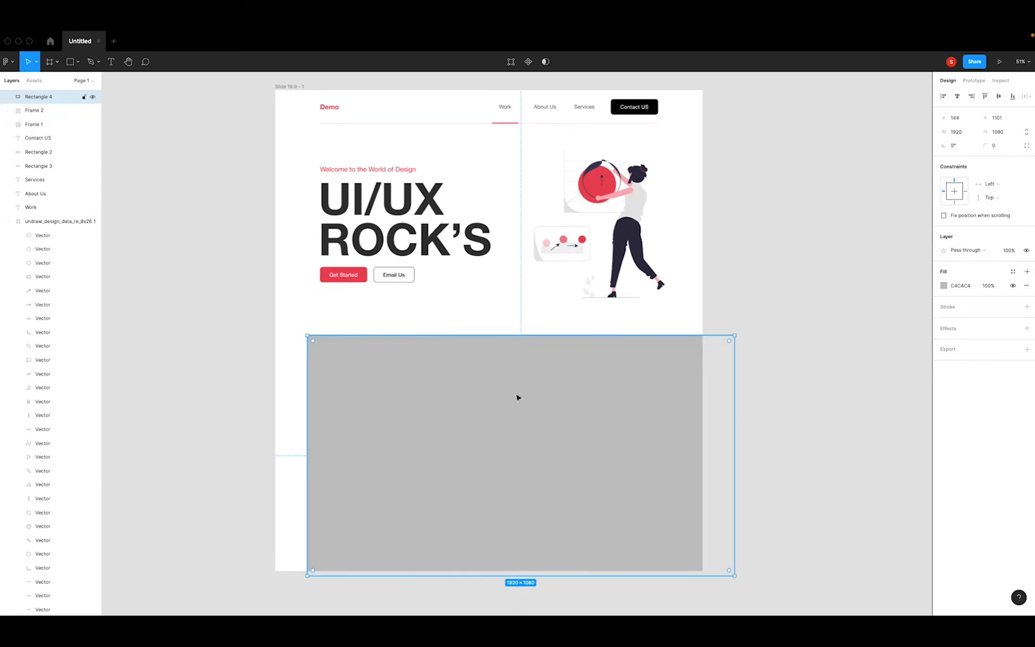
click(1012, 96)
drag(478, 487, 613, 487)
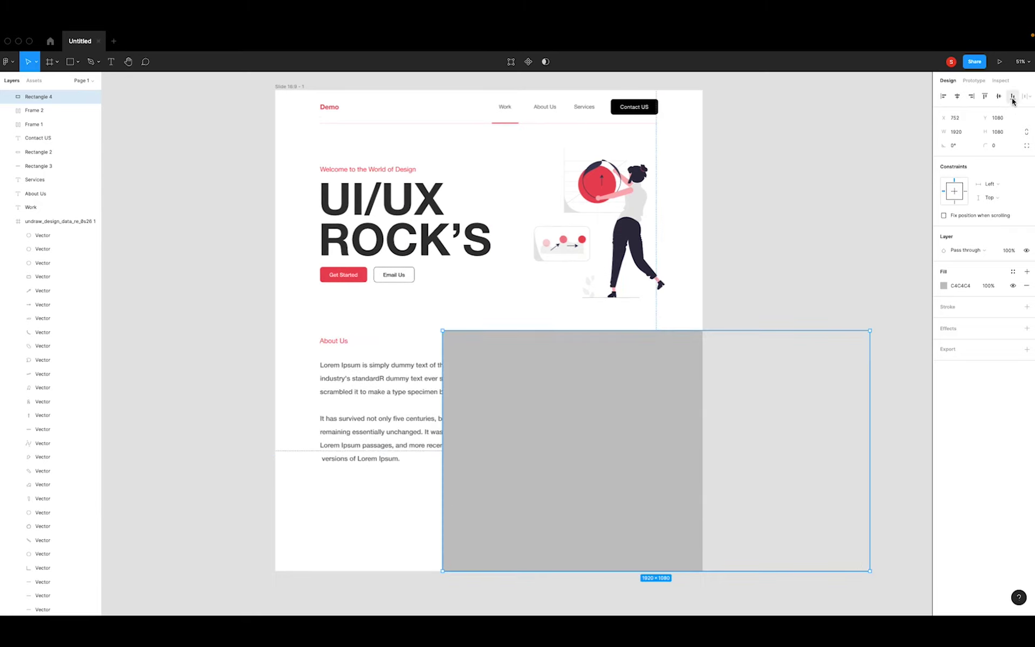
Vertically centre the About Us text on the helper rectangle, then delete the rectangle.
click(217, 424)
drag(314, 343, 672, 474)
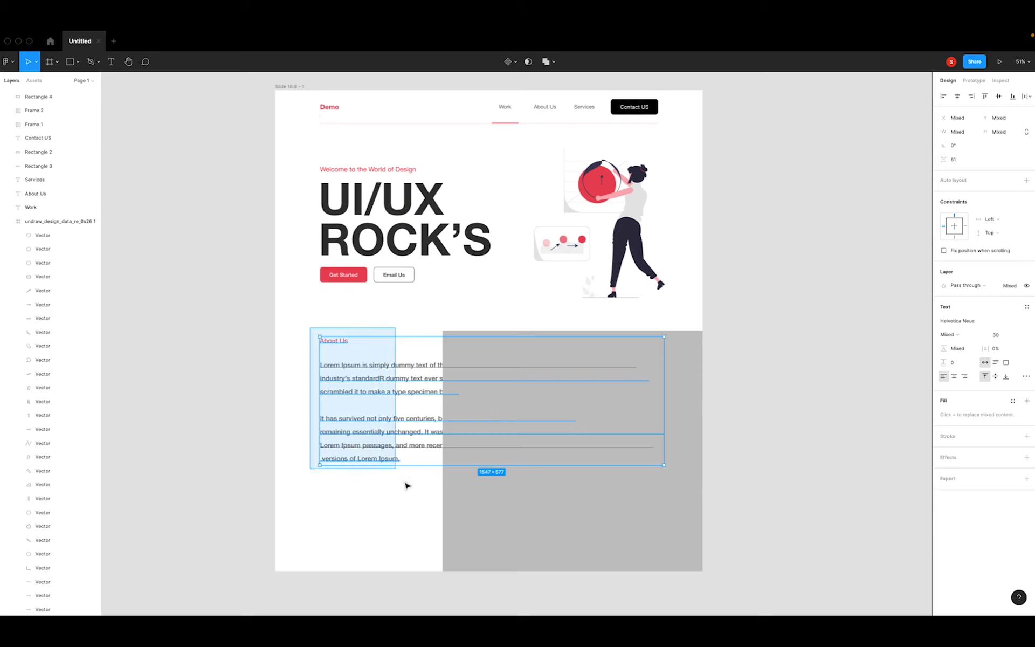
click(266, 418)
drag(308, 334, 385, 497)
shift+click(589, 526)
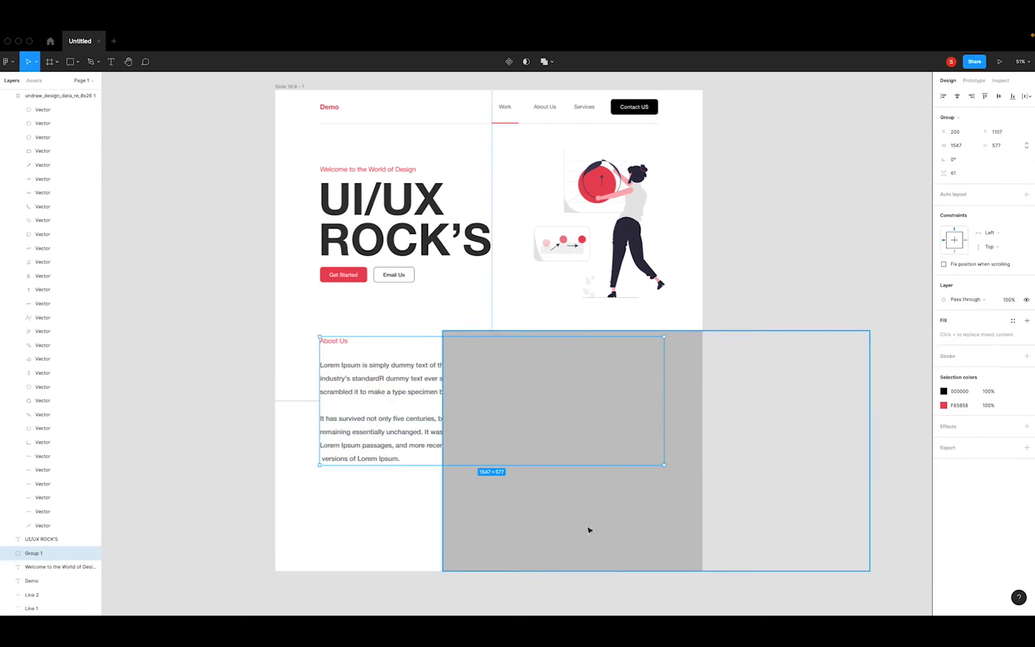
click(998, 96)
click(785, 303)
click(632, 404)
key(Delete)
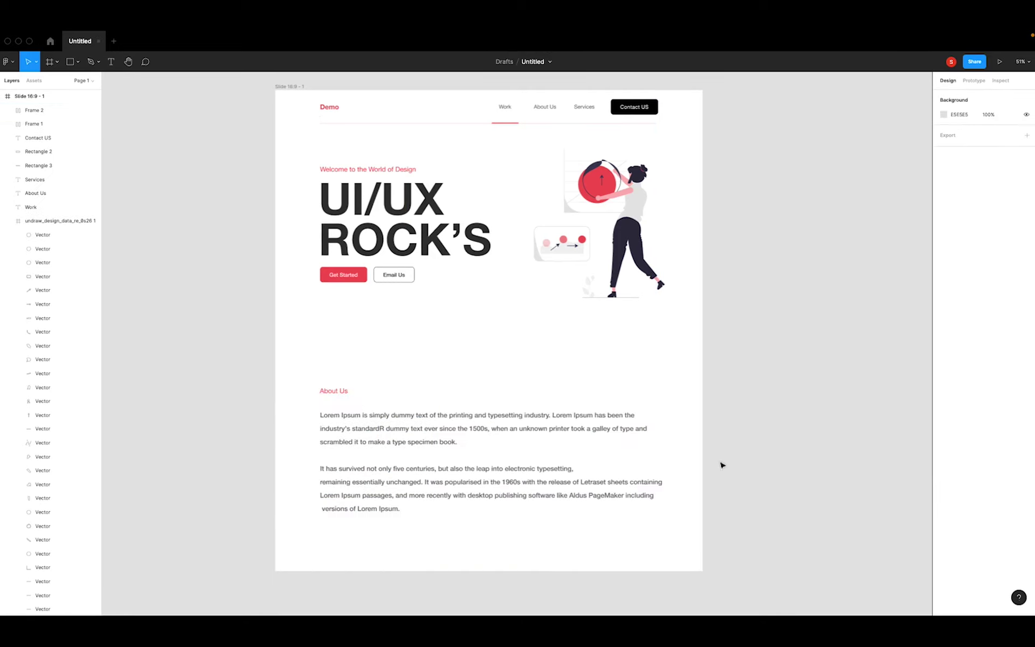
Change the Slide 16:9 - 1 frame's height from 2160 to 3240.
scroll(775, 452, down, 2)
scroll(774, 451, up, 2)
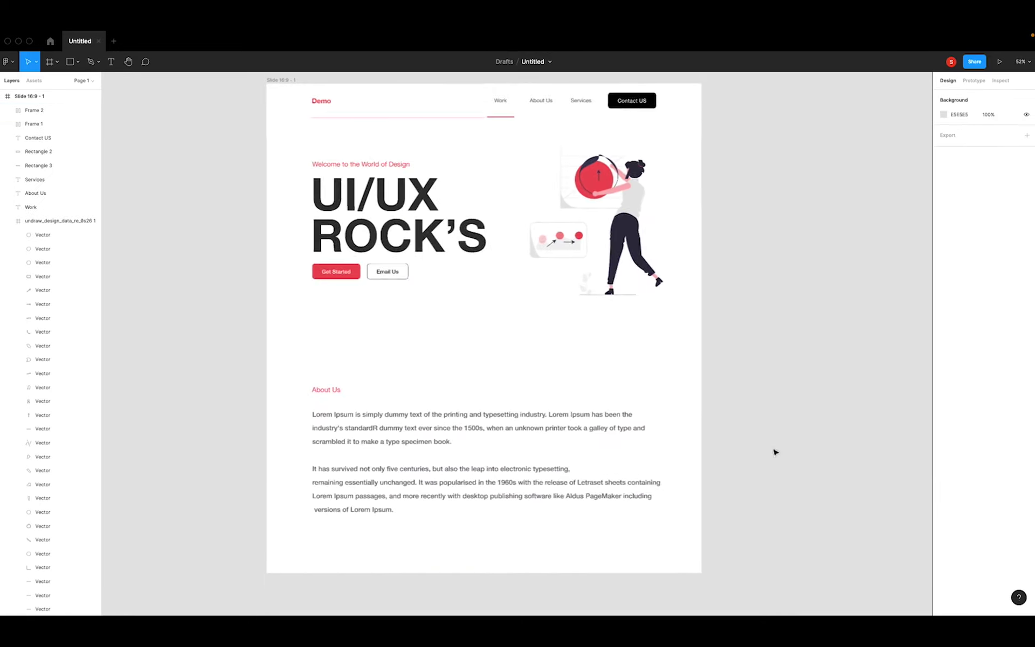
scroll(775, 452, down, 1)
scroll(638, 336, up, 1)
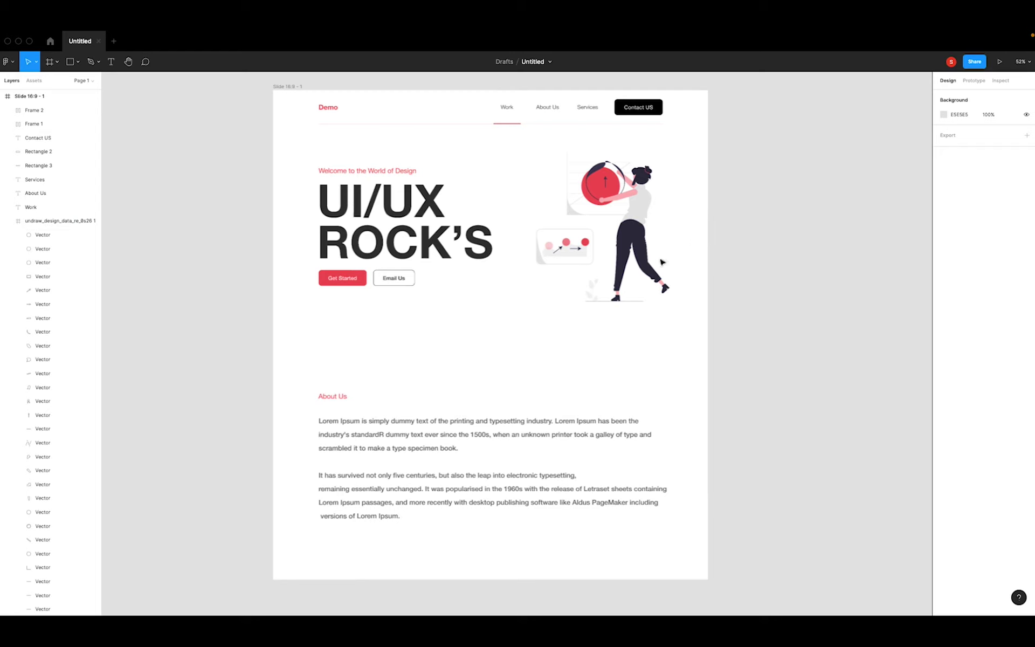
click(299, 88)
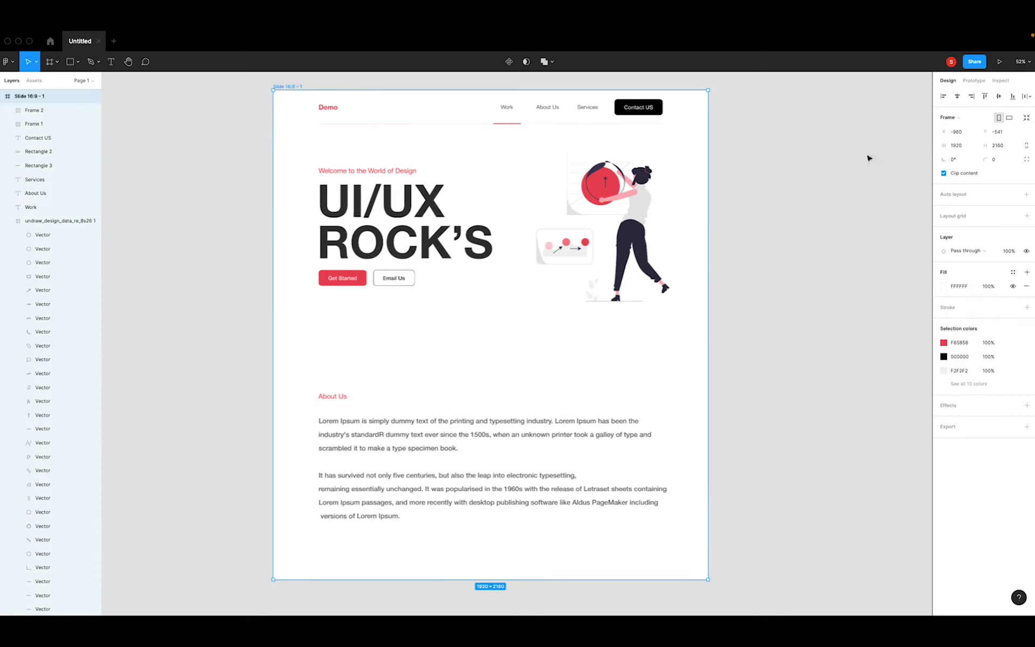
click(1001, 145)
key(Right)
key(Return)
click(1001, 145)
text(80)
key(Return)
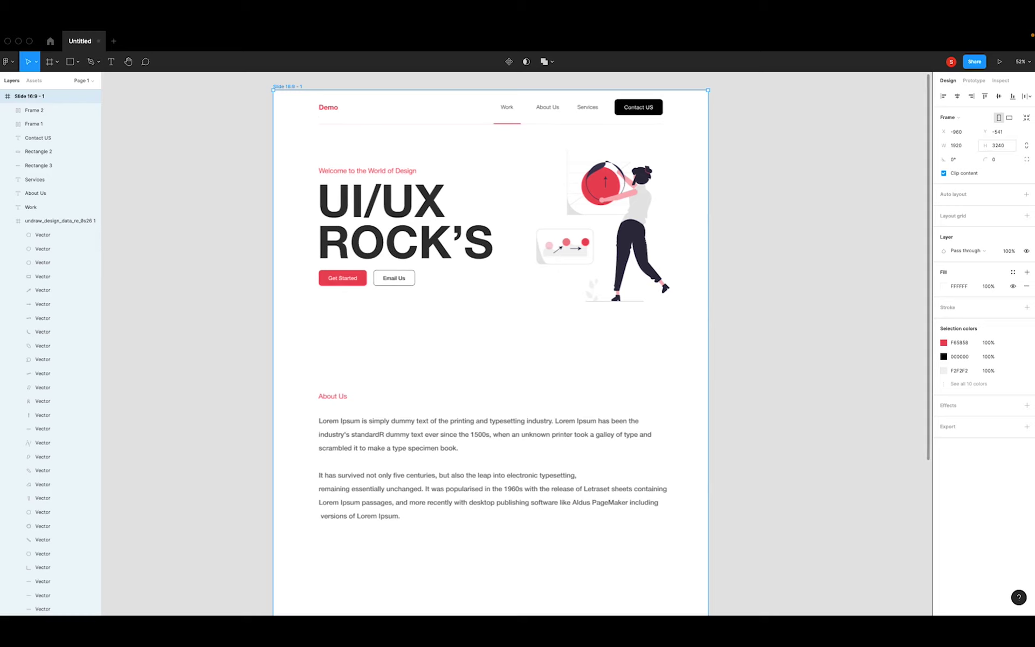
Scroll down to the new empty area and select the About Us text group.
scroll(443, 494, down, 5)
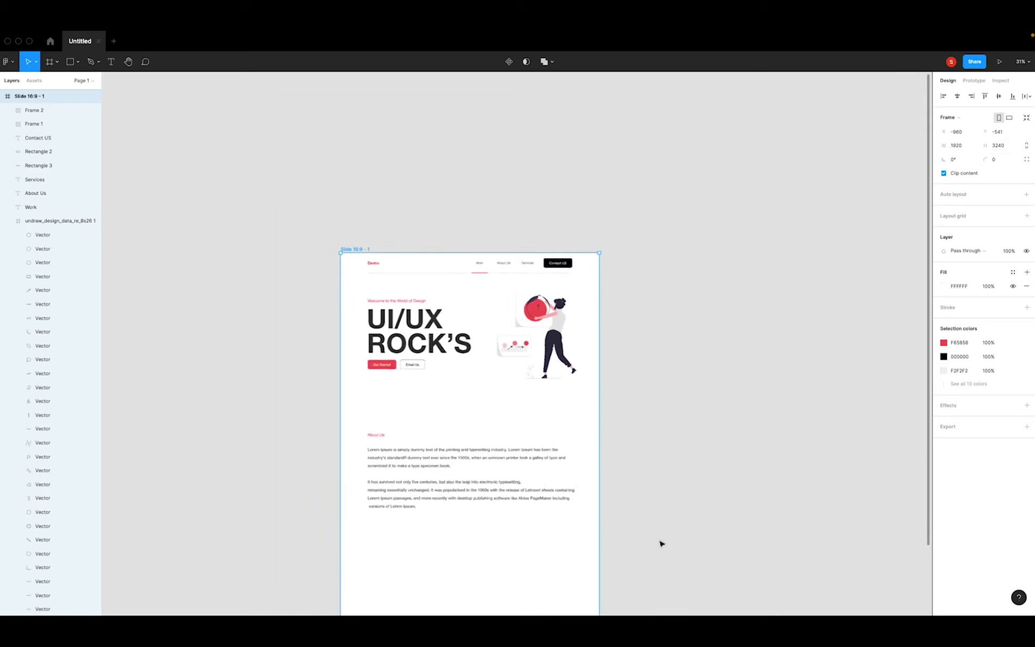
scroll(661, 543, down, 2)
scroll(605, 496, down, 2)
click(637, 460)
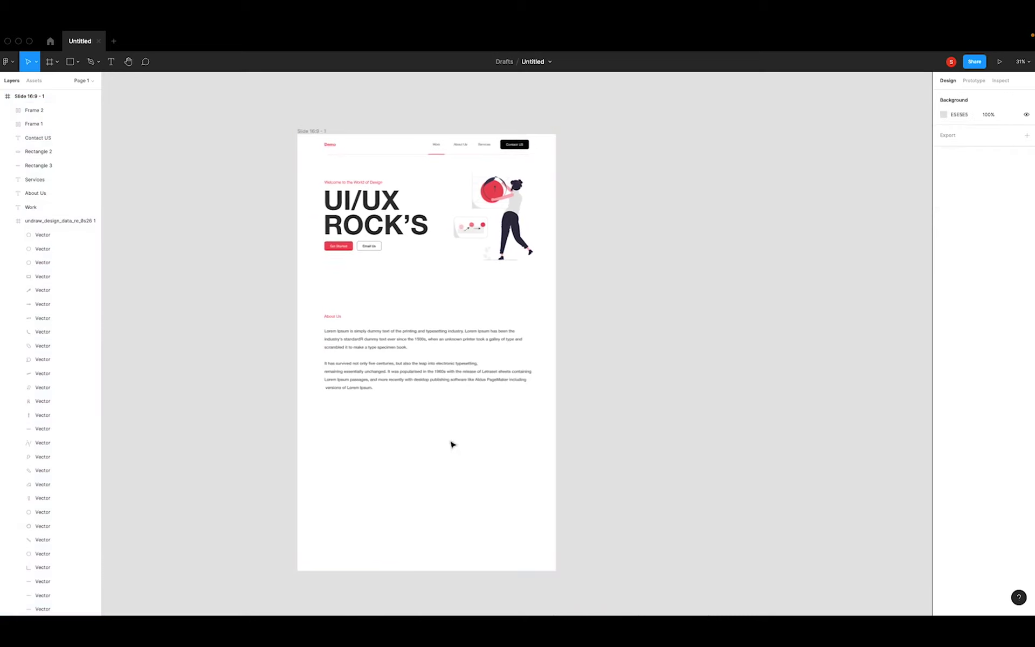
click(334, 316)
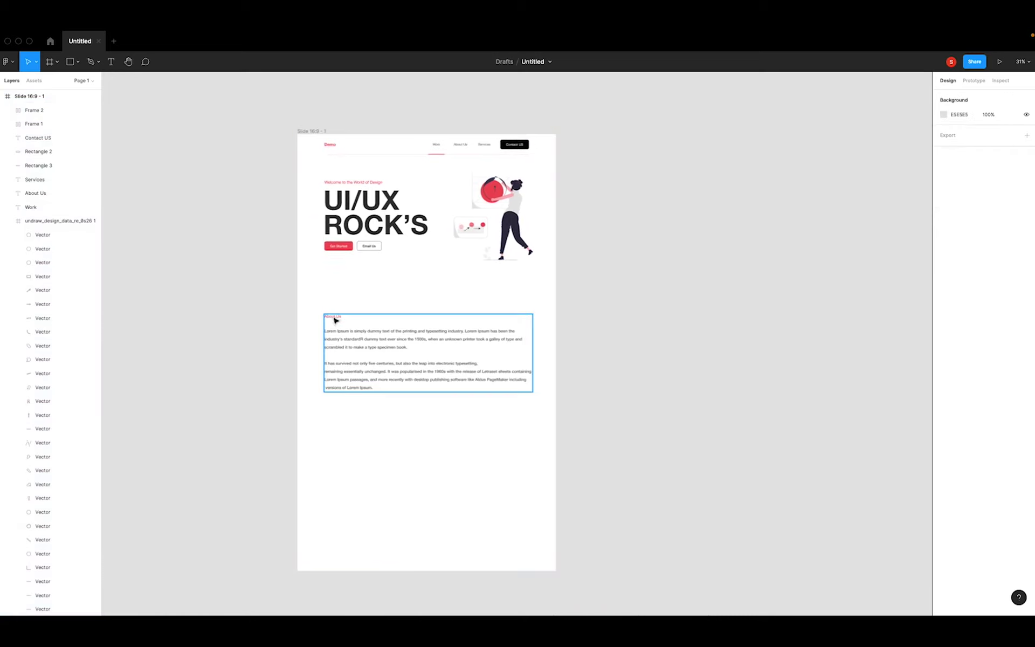
Ungroup the About Us heading from its paragraph.
click(428, 286)
click(455, 337)
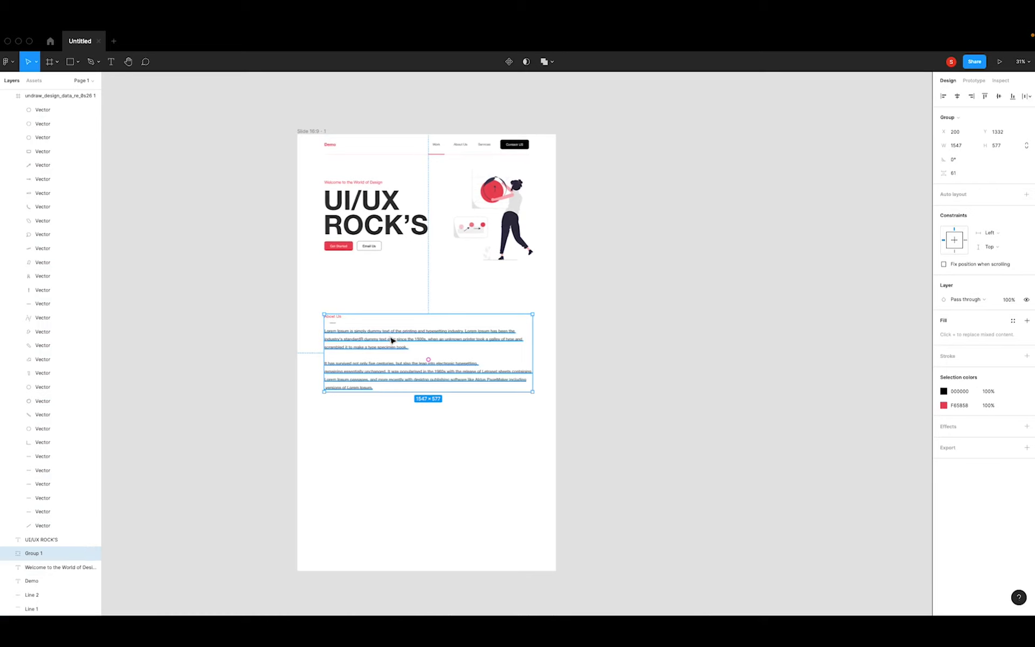
key(ctrl+shift+g)
Duplicate the About Us heading 300 px below the paragraph and show rulers.
click(333, 318)
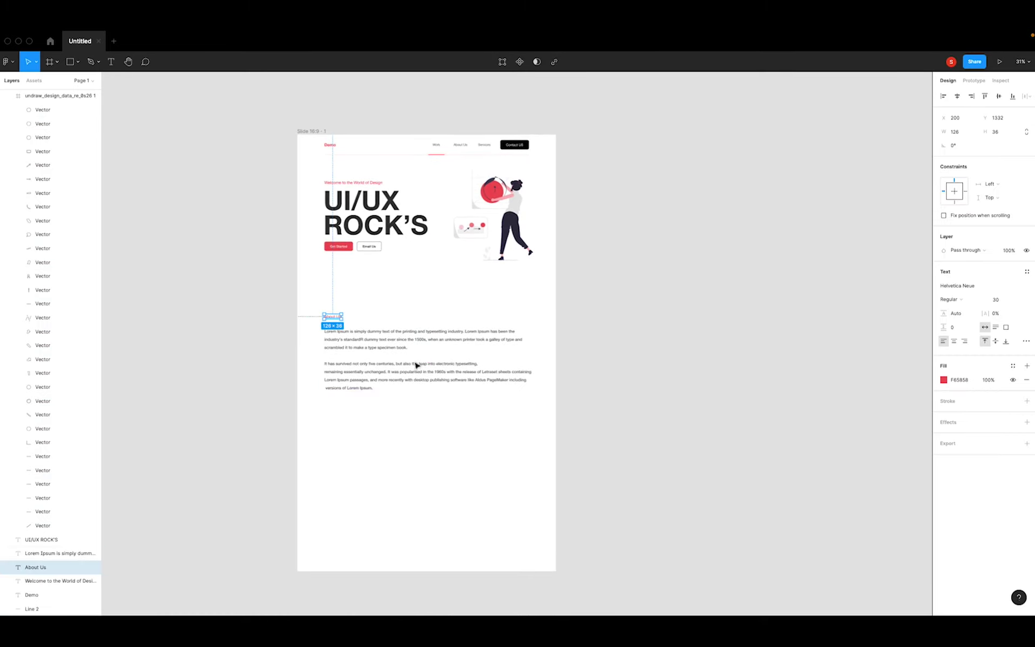
key(ctrl+d)
click(415, 311)
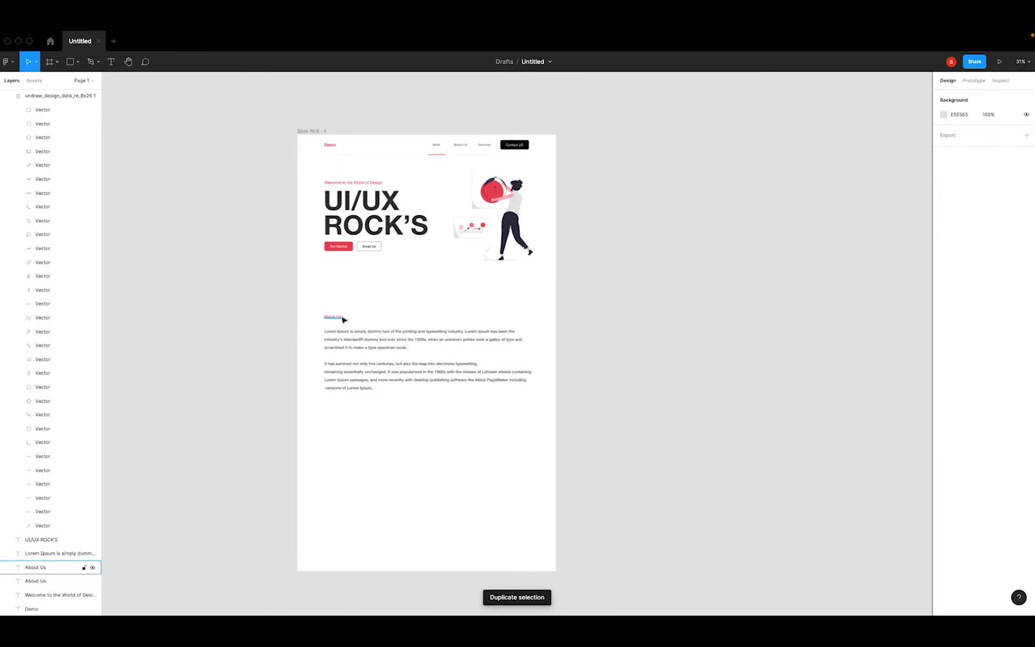
drag(335, 322, 338, 442)
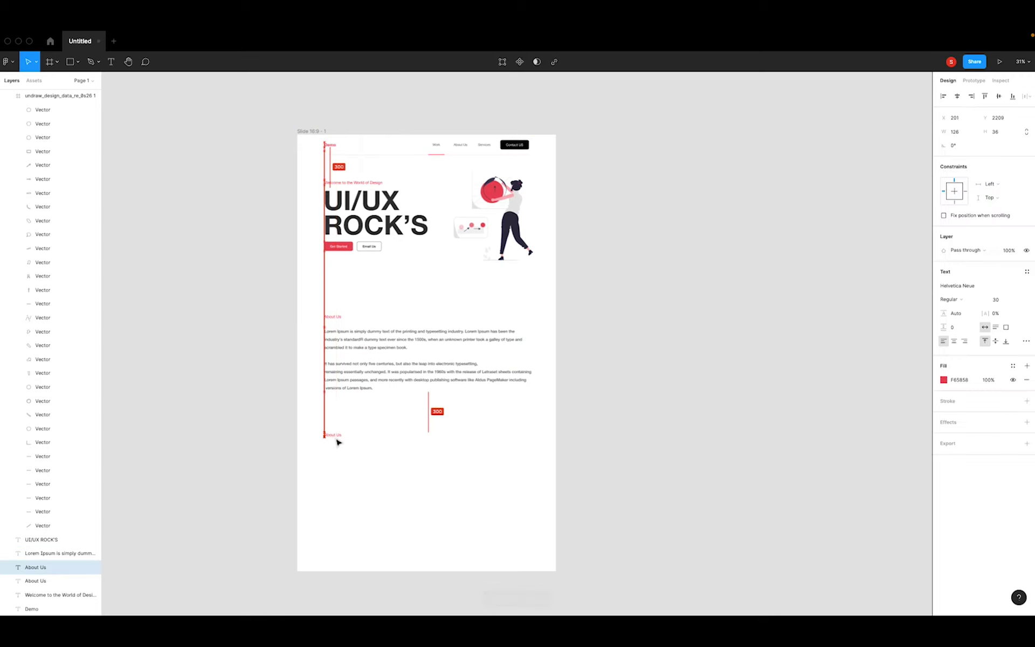
key(shift+r)
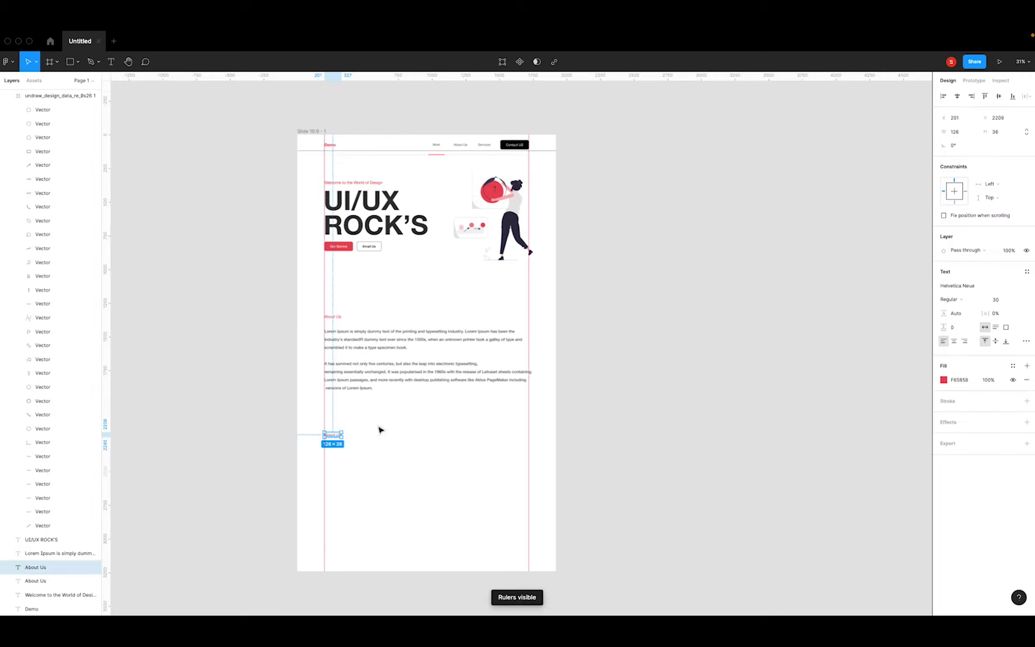
click(395, 434)
Add a 1080×1080 grey square snapped to the slide's bottom edge.
key(r)
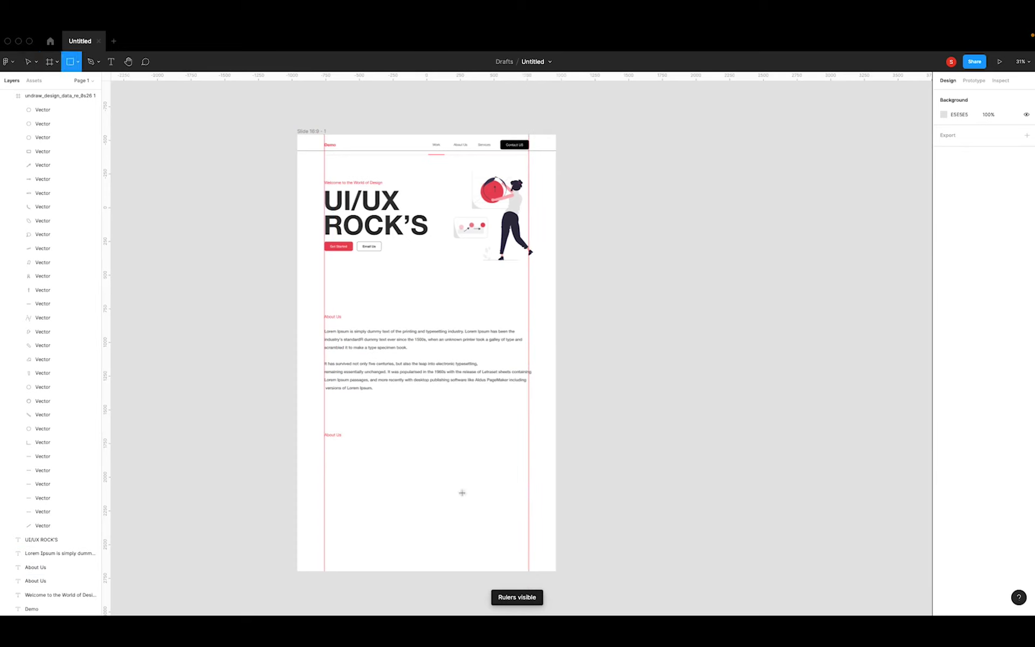
click(456, 486)
click(968, 132)
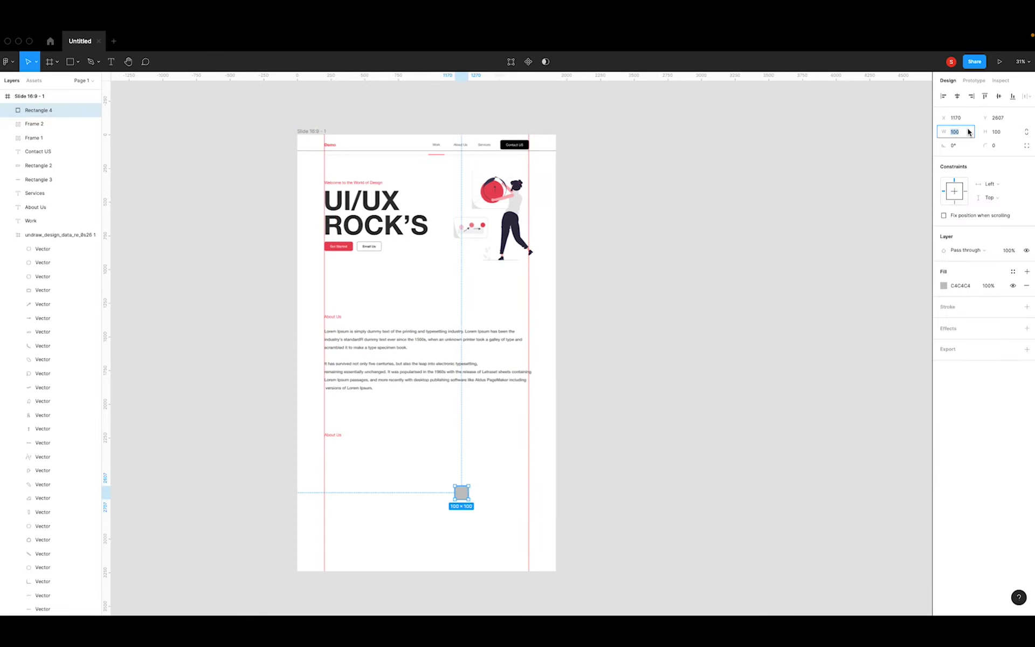
text(1)
key(Tab)
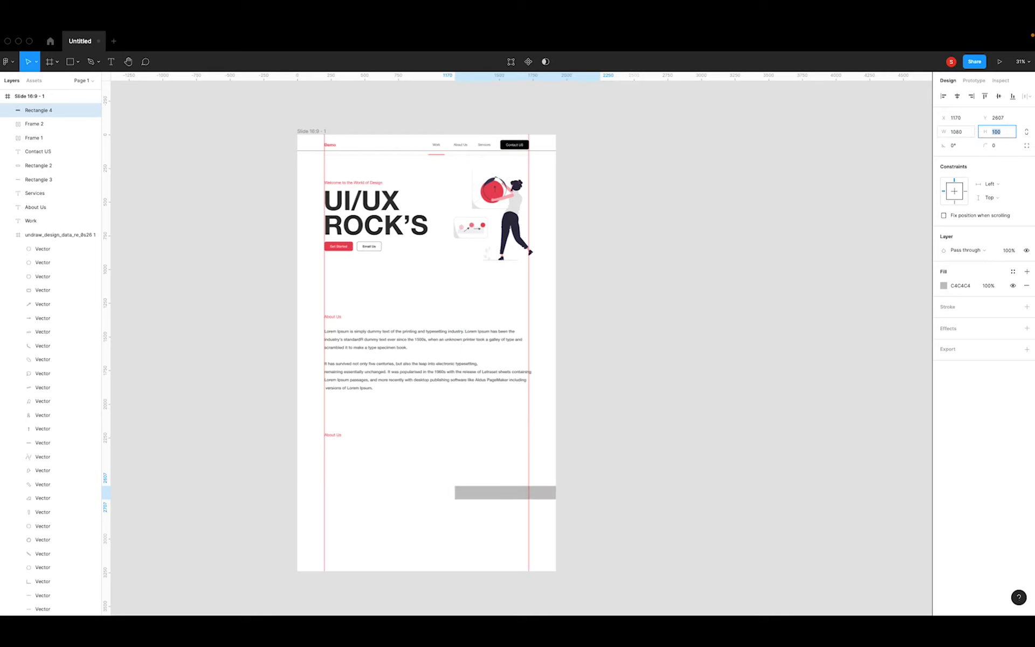
text(1080)
key(Return)
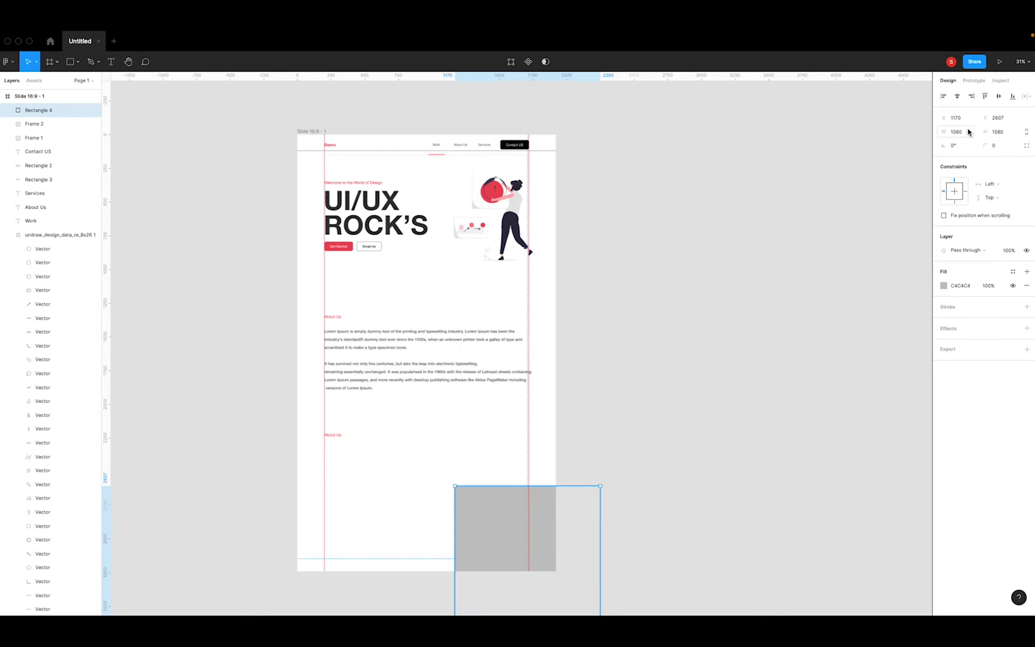
click(1012, 97)
click(764, 444)
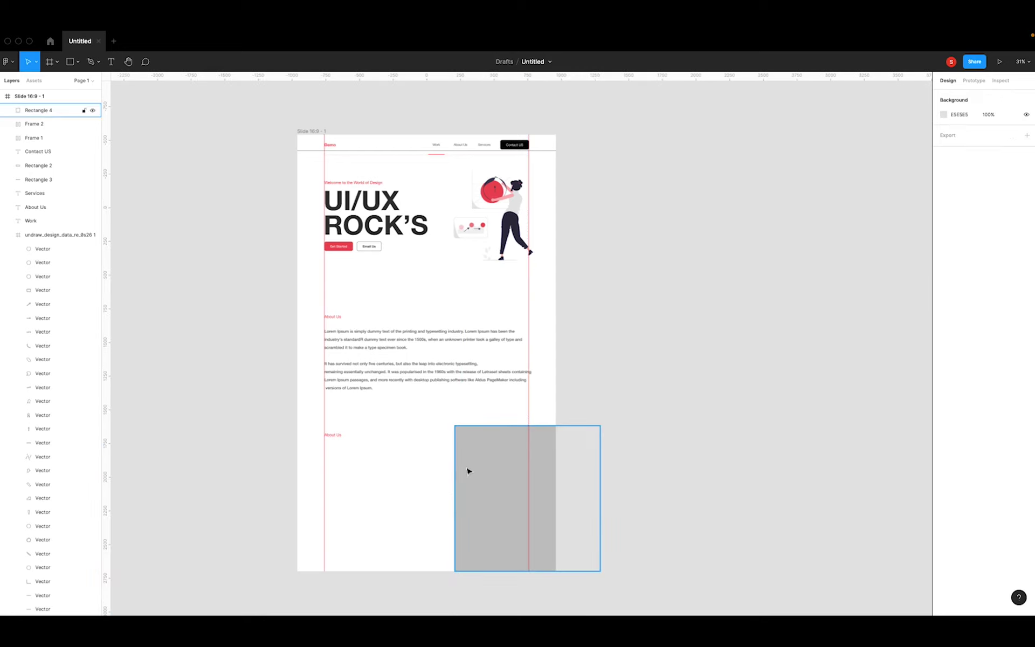
Drag a horizontal guide from the top ruler to just above the copied heading.
click(468, 471)
click(337, 437)
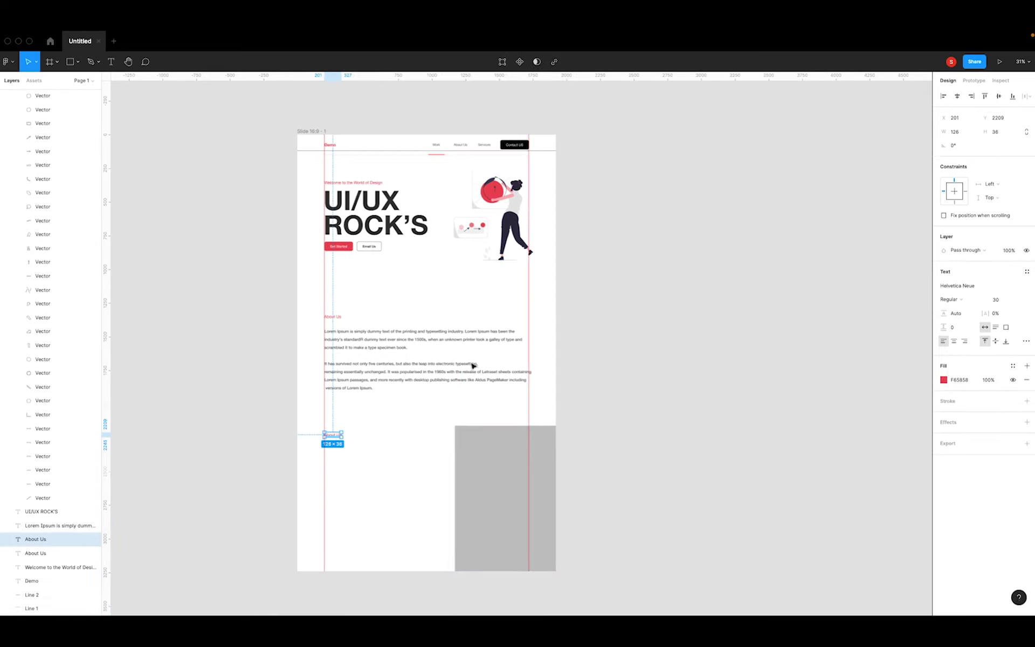
drag(365, 77, 429, 426)
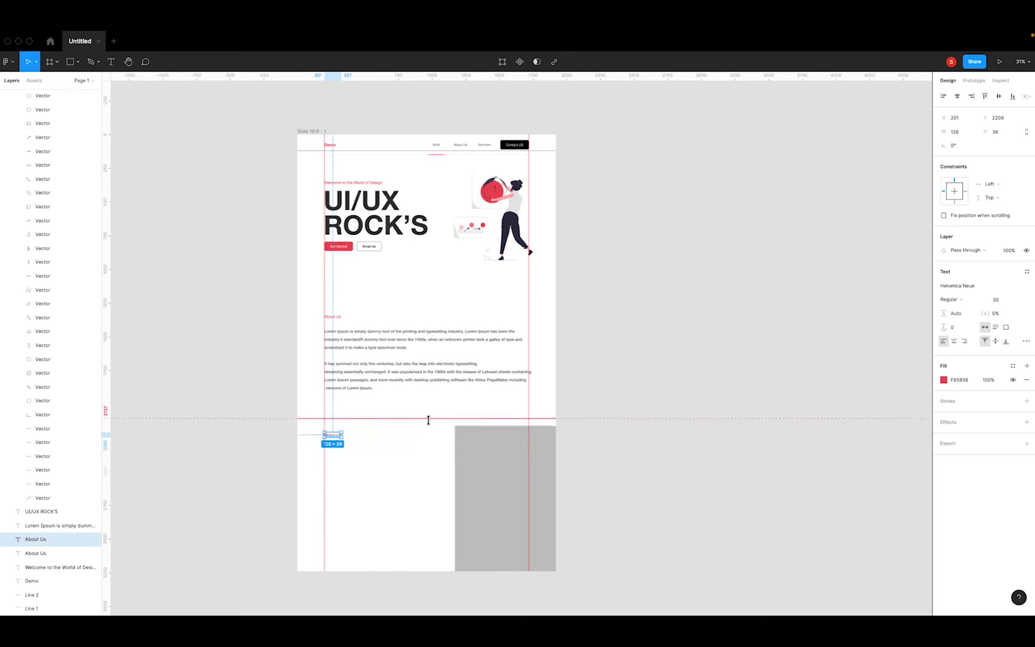
click(706, 480)
scroll(592, 485, down, 2)
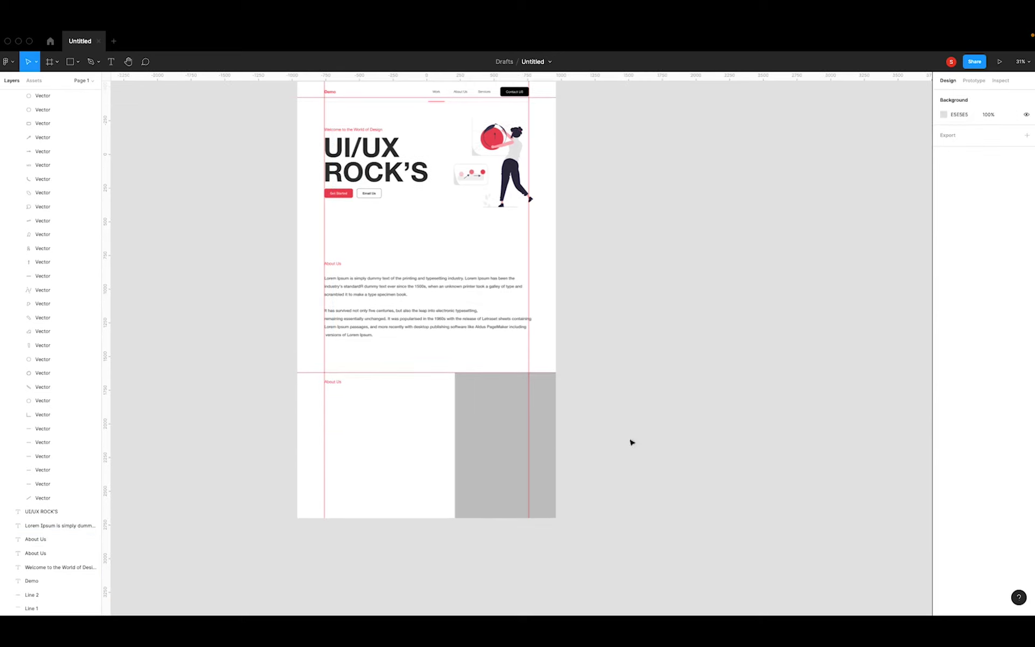
Replace the copied heading's 'About Us' text with 'Services'.
click(337, 382)
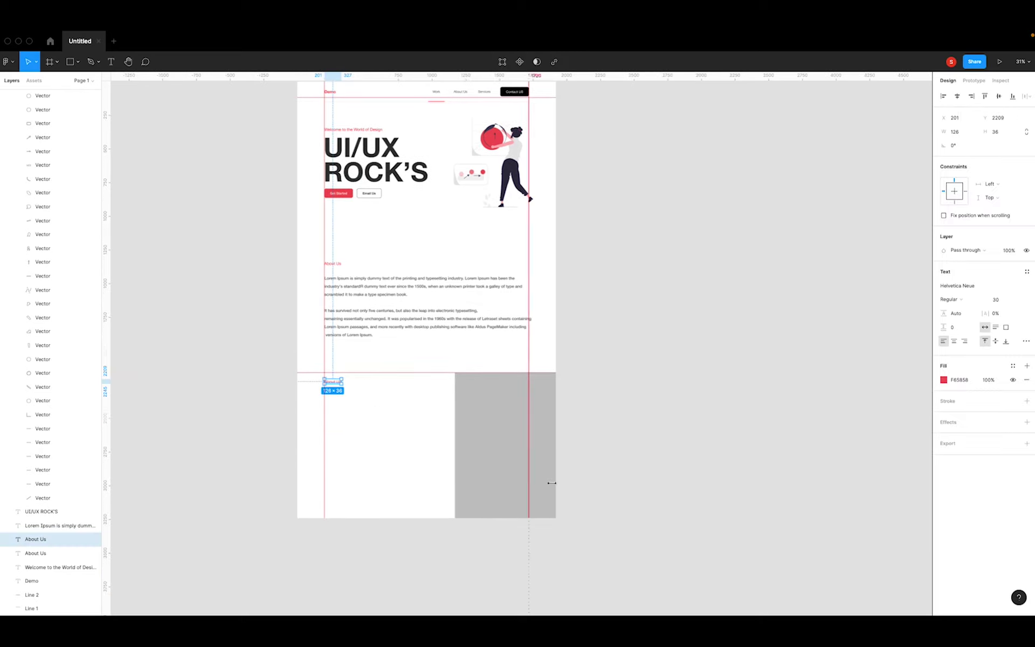
key(Return)
text(Servic)
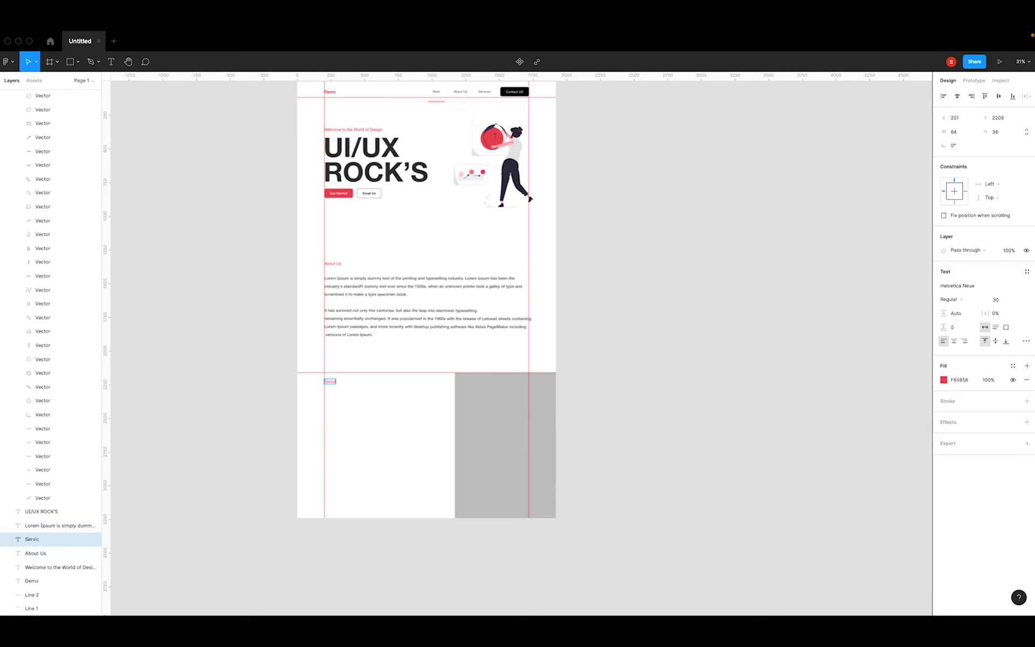
key(BackSpace)
key(BackSpace)
key(BackSpace)
scroll(403, 435, up, 5)
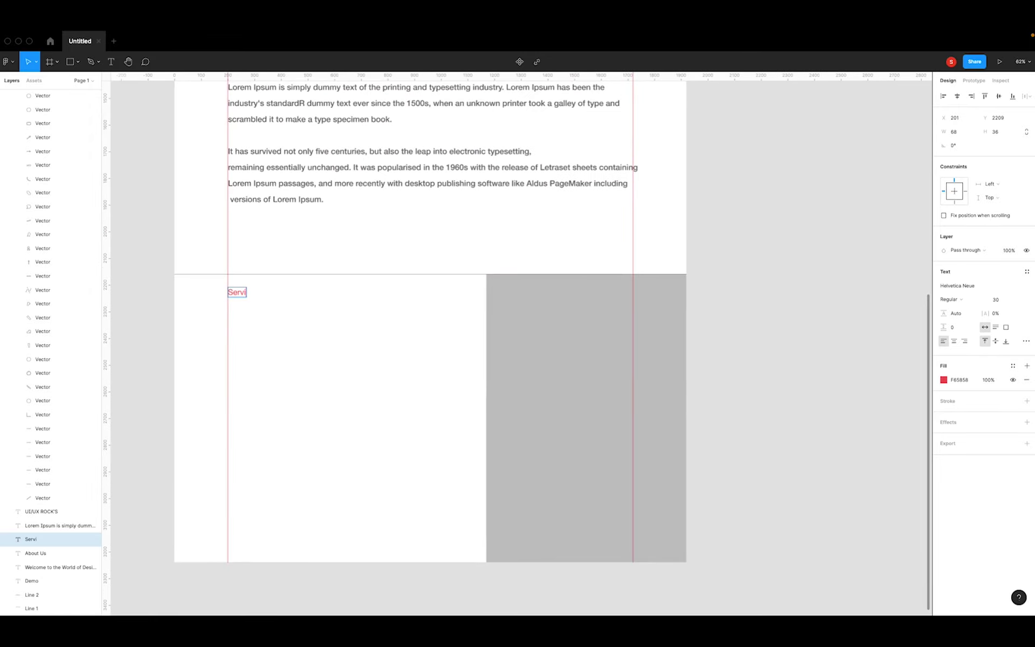
scroll(555, 488, down, 2)
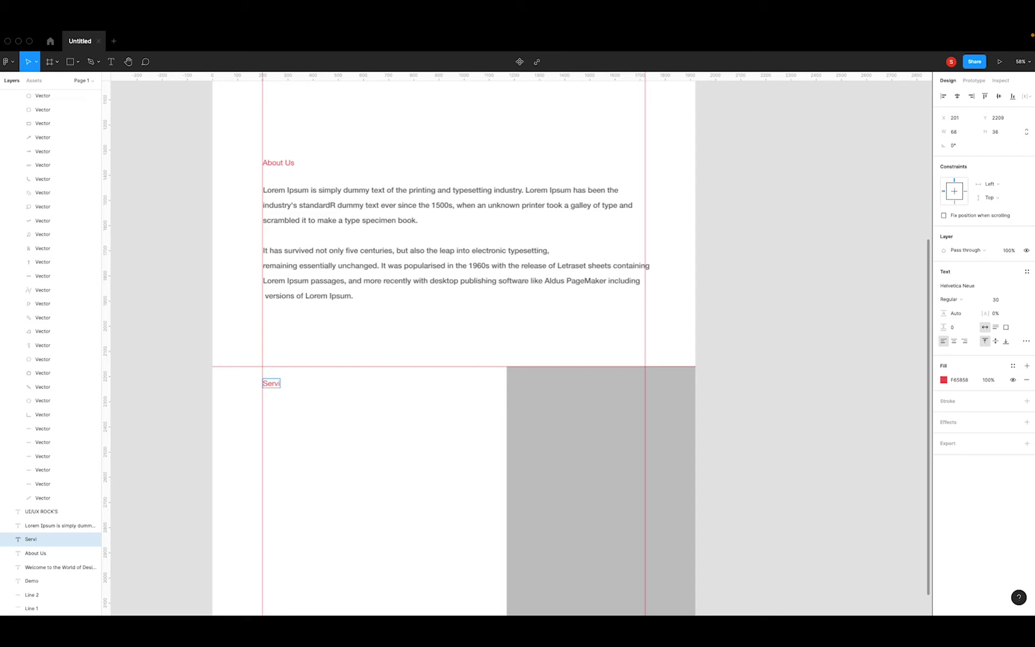
double_click(269, 383)
text(Ser)
text(vices)
key(Escape)
click(405, 215)
double_click(406, 215)
Duplicate the Lorem Ipsum paragraph under Services and narrow it to two lines.
click(423, 219)
key(Escape)
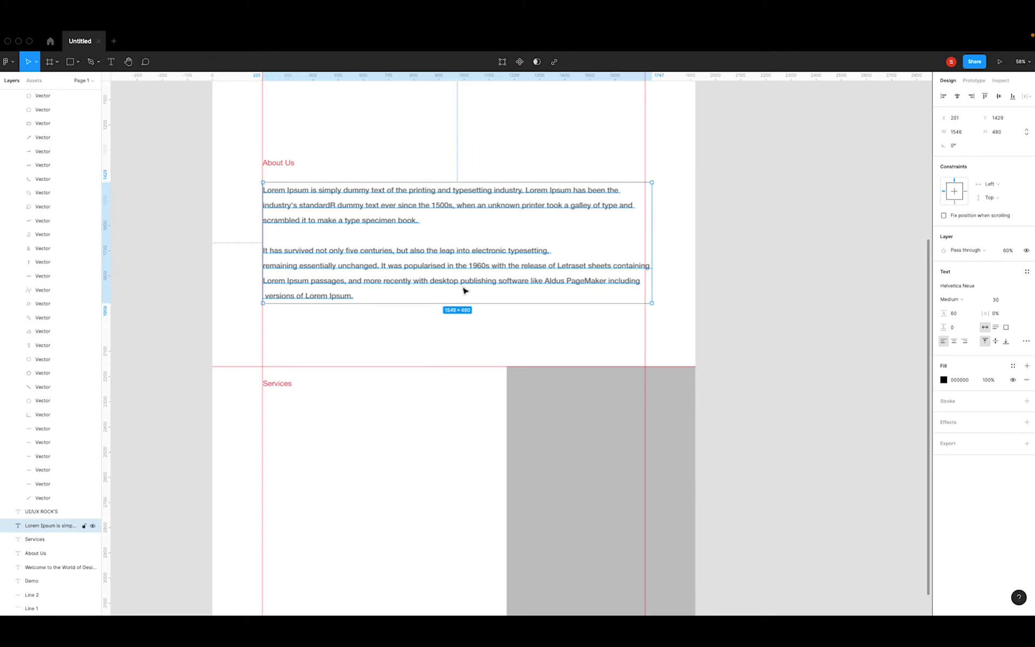
key(ctrl+d)
mouse_move(463, 291)
mouse_down()
mouse_move(415, 484)
mouse_move(375, 510)
mouse_move(302, 463)
mouse_move(263, 419)
mouse_up()
click(347, 513)
double_click(346, 512)
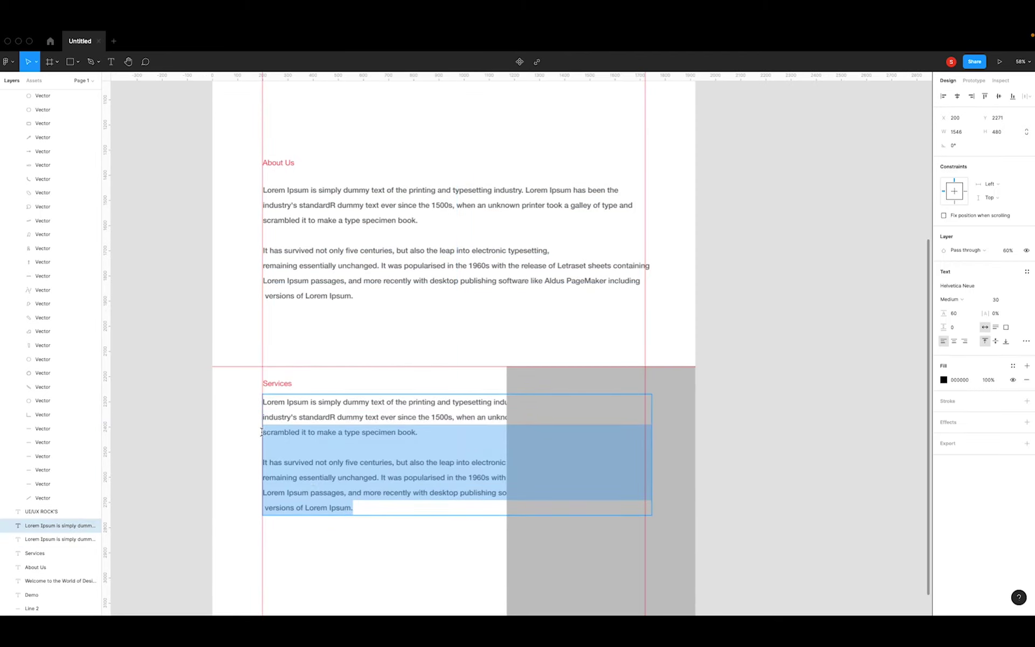
key(Escape)
drag(652, 515, 634, 423)
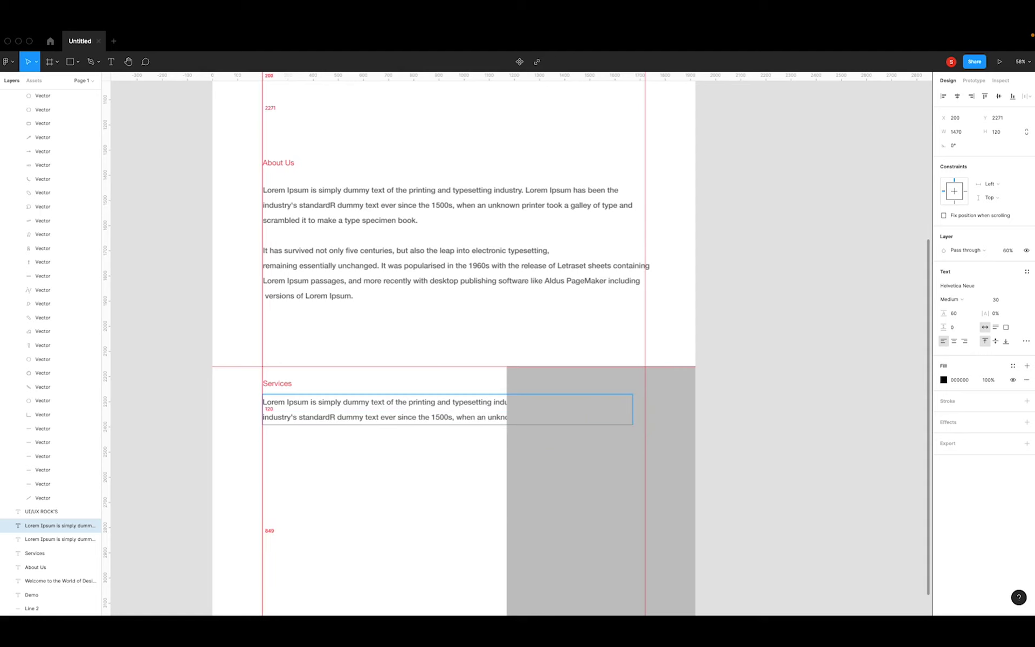
Move the grey square off the slide to the right.
click(612, 473)
scroll(662, 455, down, 3)
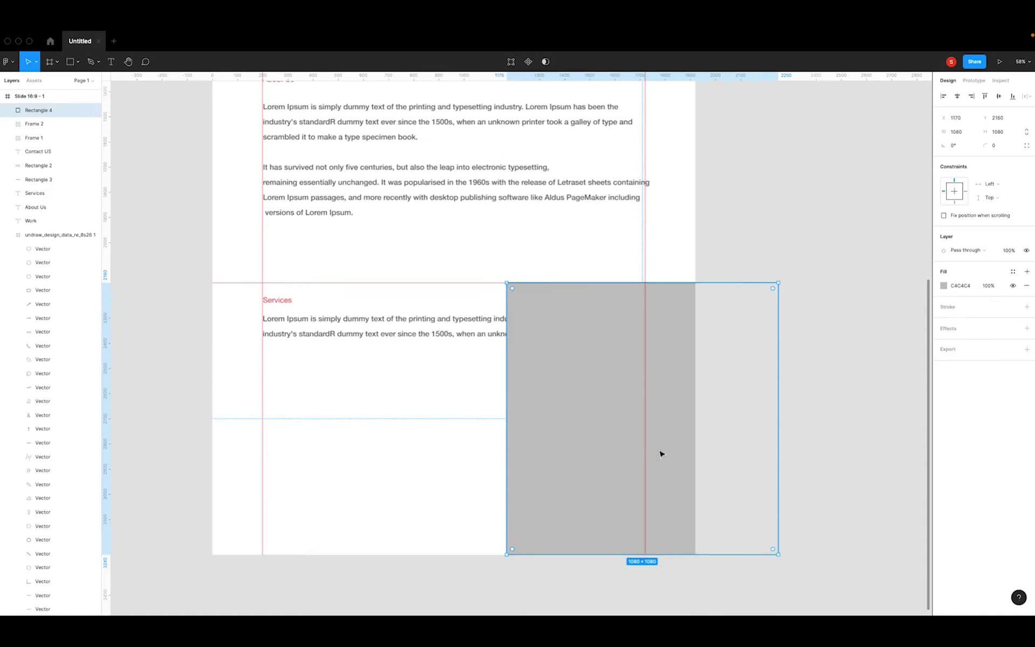
scroll(661, 454, down, 2)
drag(557, 395, 699, 399)
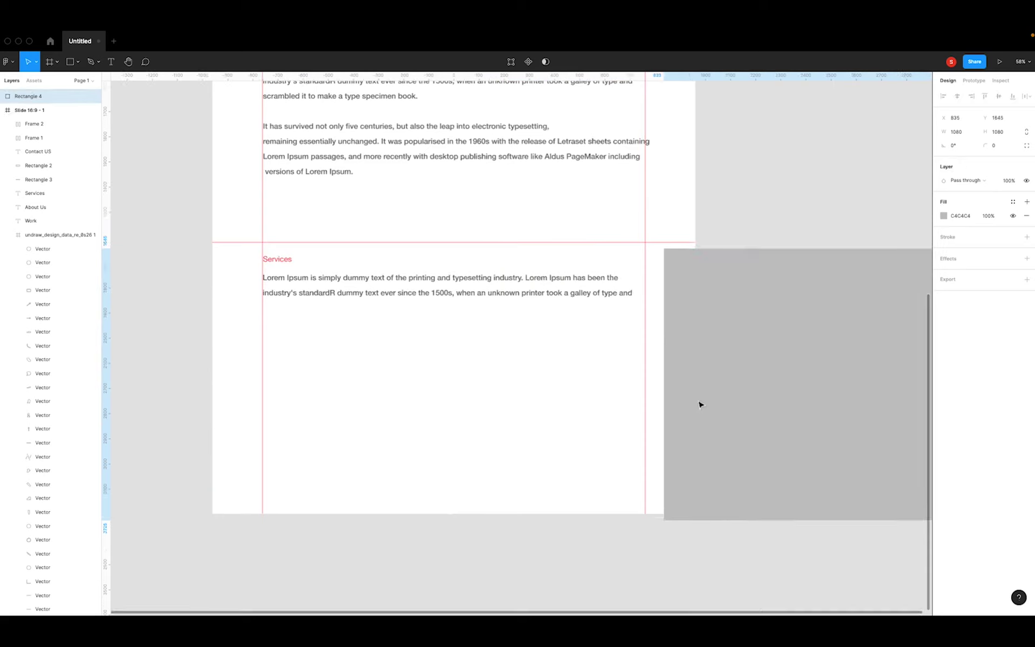
click(473, 423)
click(324, 284)
click(347, 372)
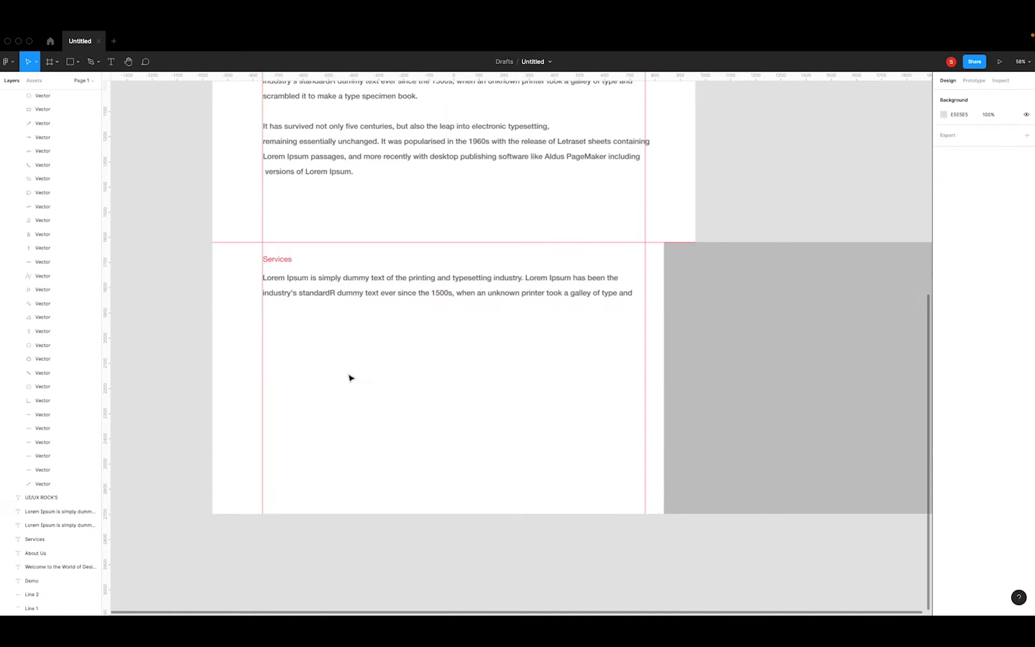
Draw a 455×594 grey card below the Services text and duplicate it twice.
key(r)
drag(263, 320, 364, 474)
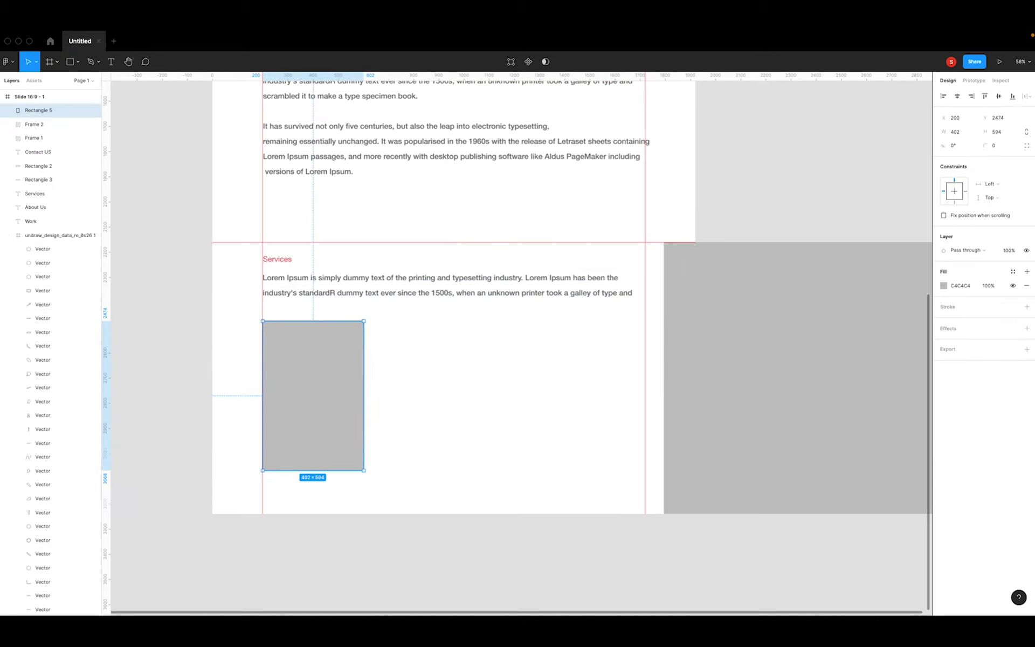
mouse_move(364, 396)
drag(365, 412, 377, 411)
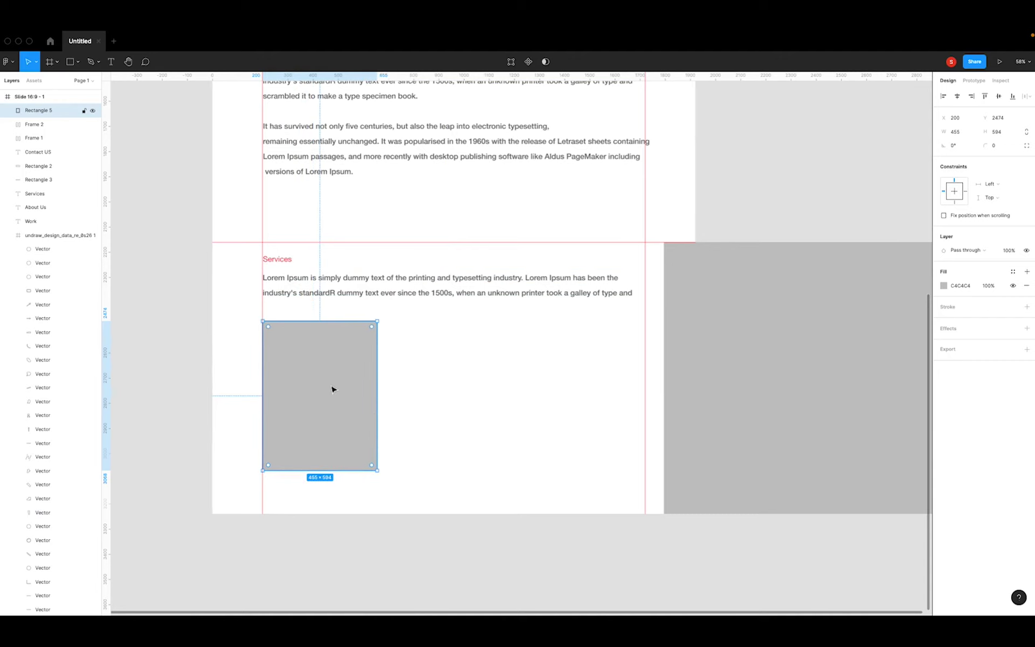
key(ctrl+d)
mouse_move(332, 389)
mouse_down()
mouse_move(483, 386)
mouse_move(471, 386)
mouse_move(488, 395)
mouse_up()
key(ctrl+d)
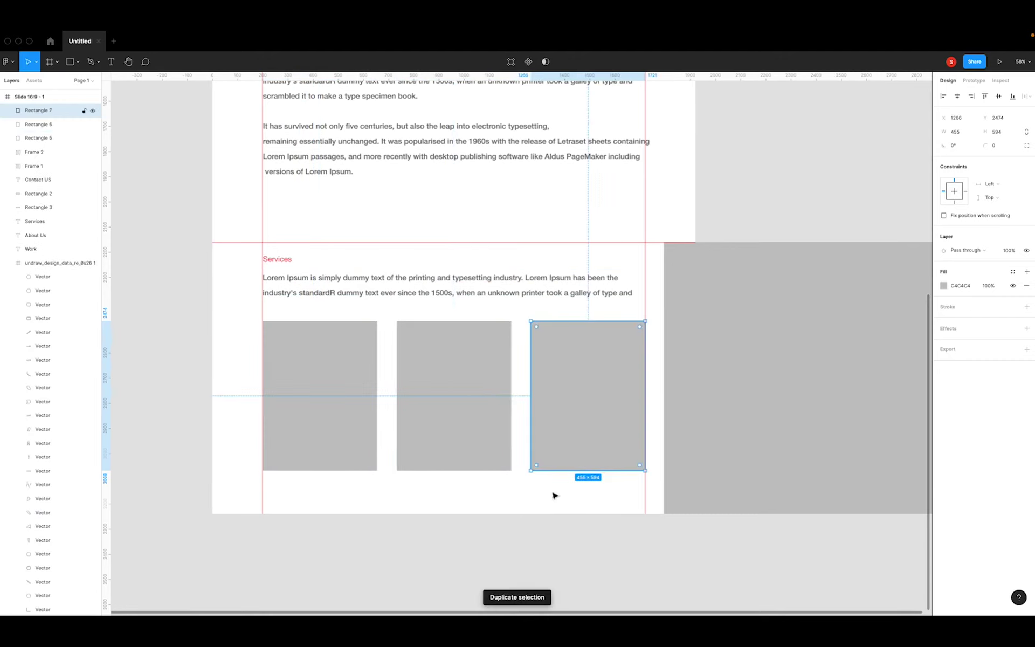
click(568, 542)
mouse_move(545, 492)
mouse_down()
mouse_move(272, 393)
mouse_move(260, 370)
mouse_up()
Space the three cards evenly and give them a corner radius of 30.
click(1028, 96)
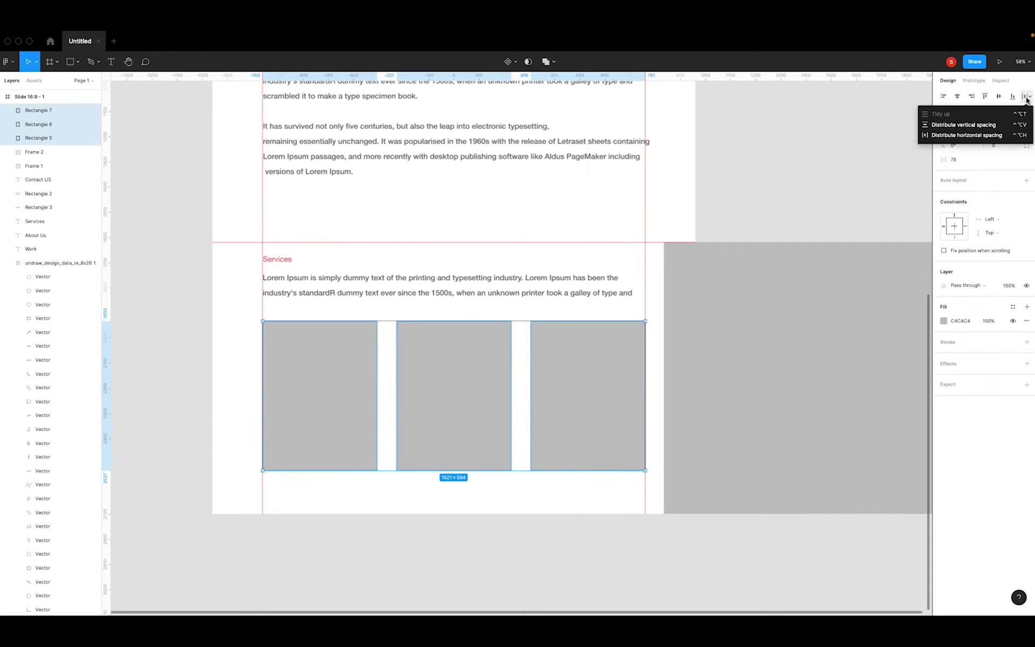
click(985, 136)
click(517, 585)
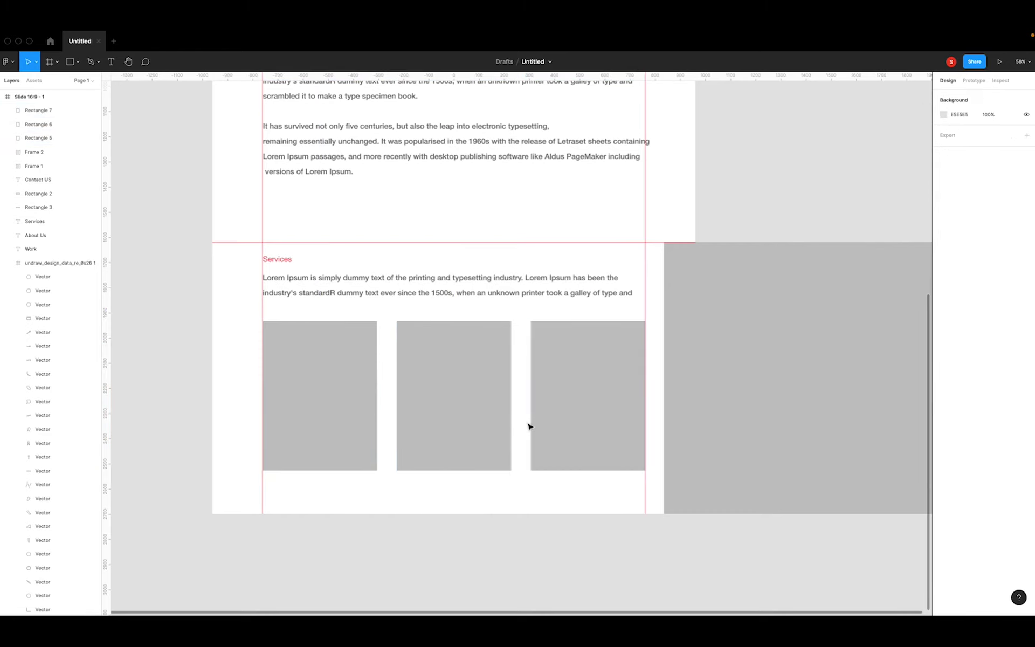
drag(589, 491, 312, 363)
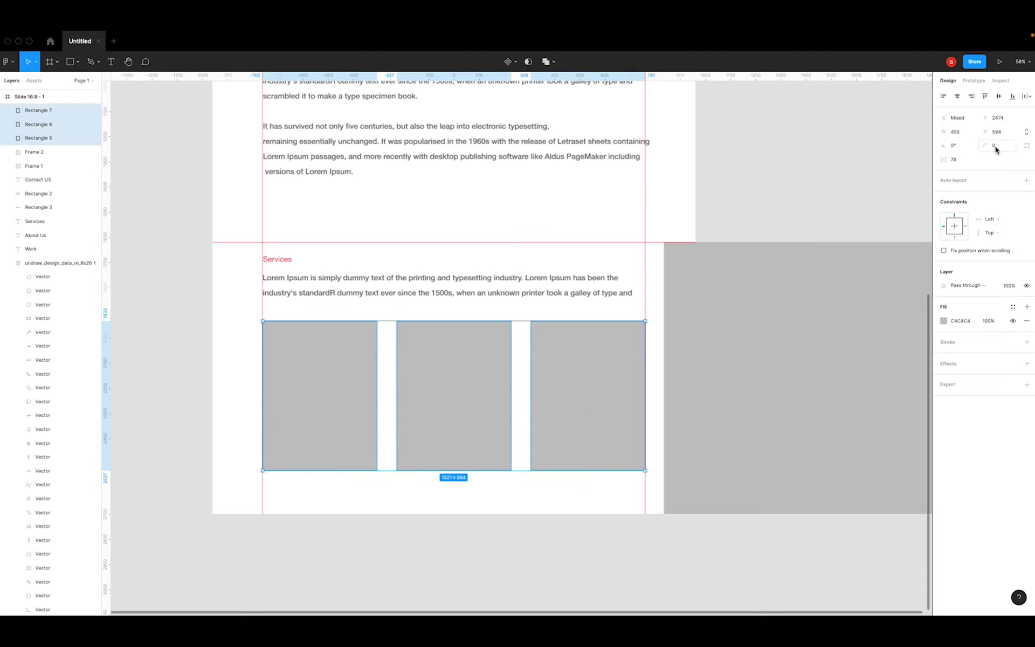
text(30)
key(Return)
click(641, 538)
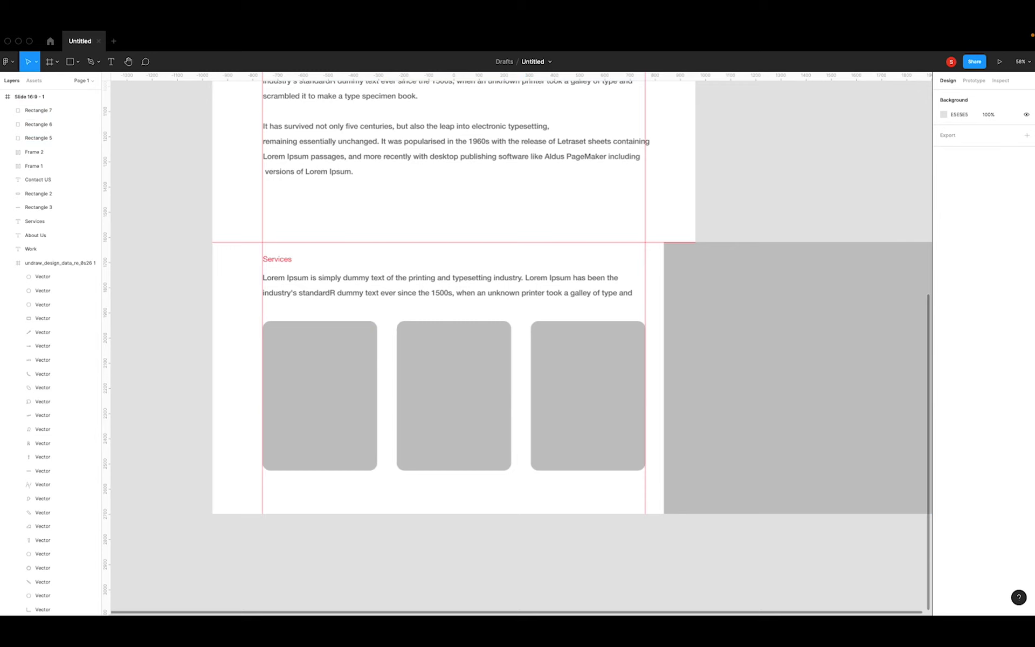
click(302, 365)
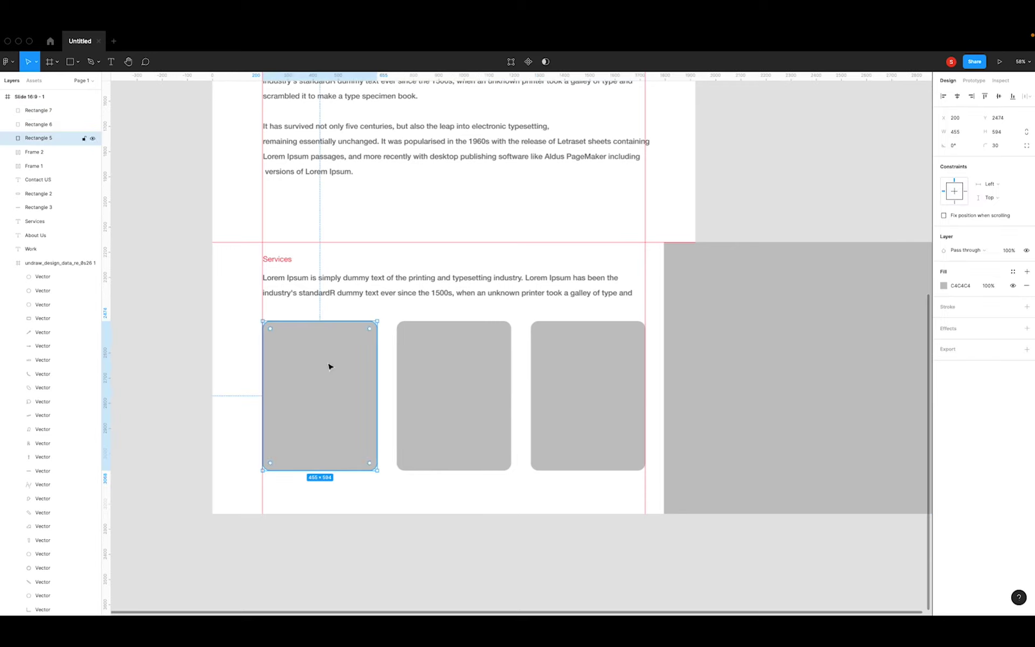
Give the left card a light yellow-to-tan fill.
click(943, 286)
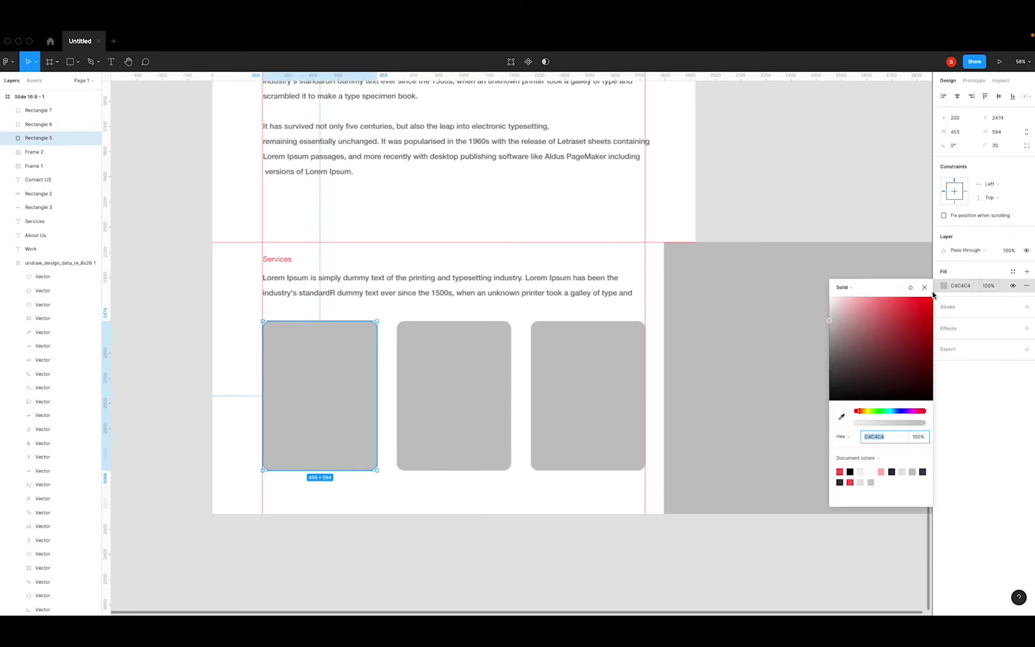
click(869, 411)
drag(877, 330, 867, 319)
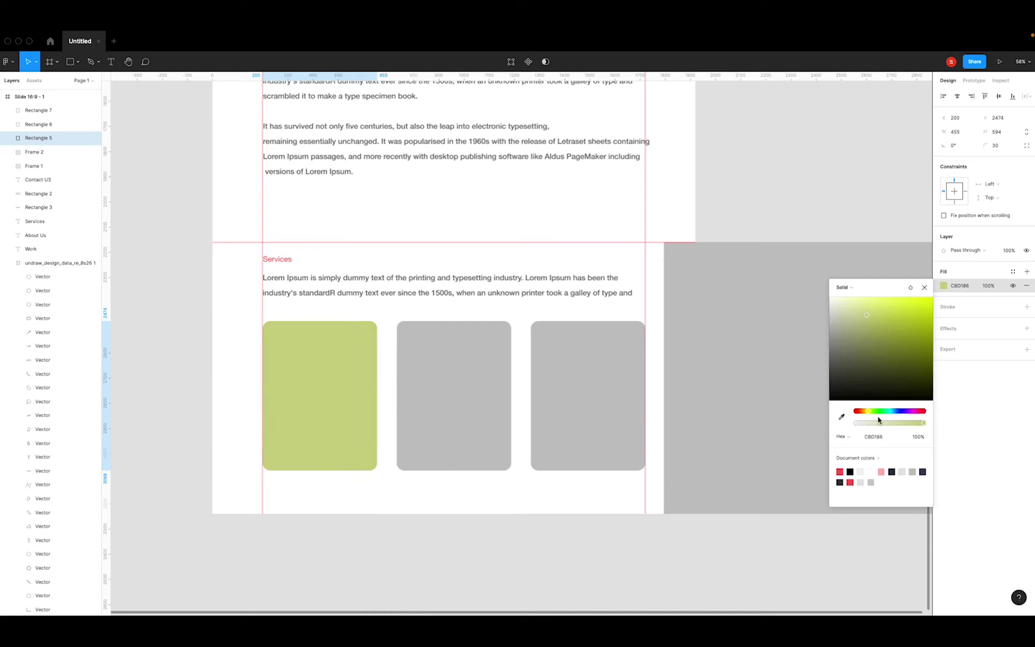
drag(868, 409, 866, 410)
drag(885, 310, 869, 309)
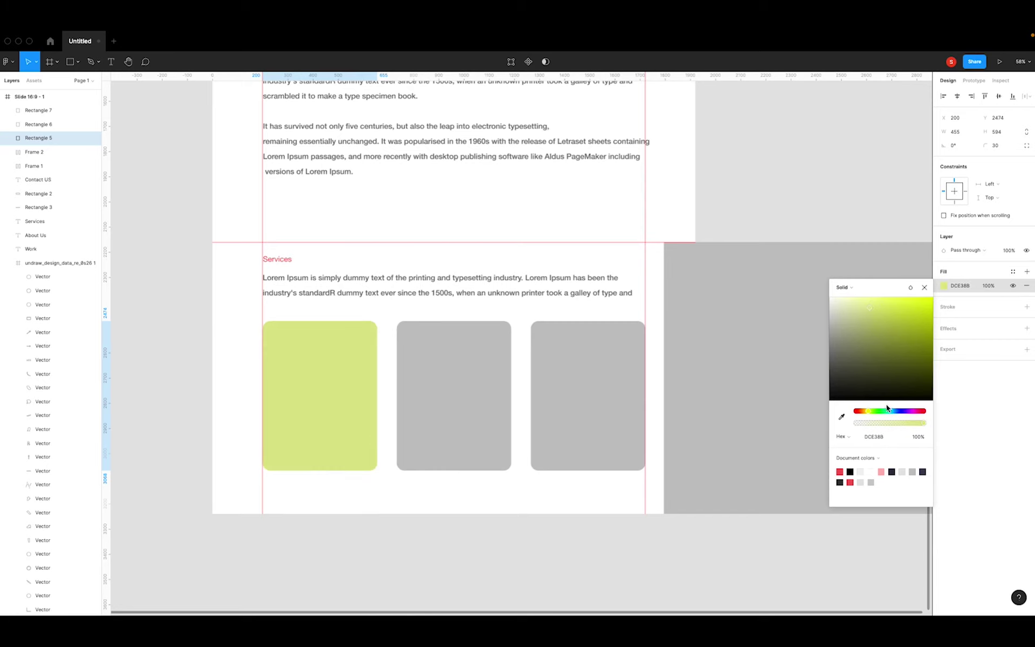
click(866, 412)
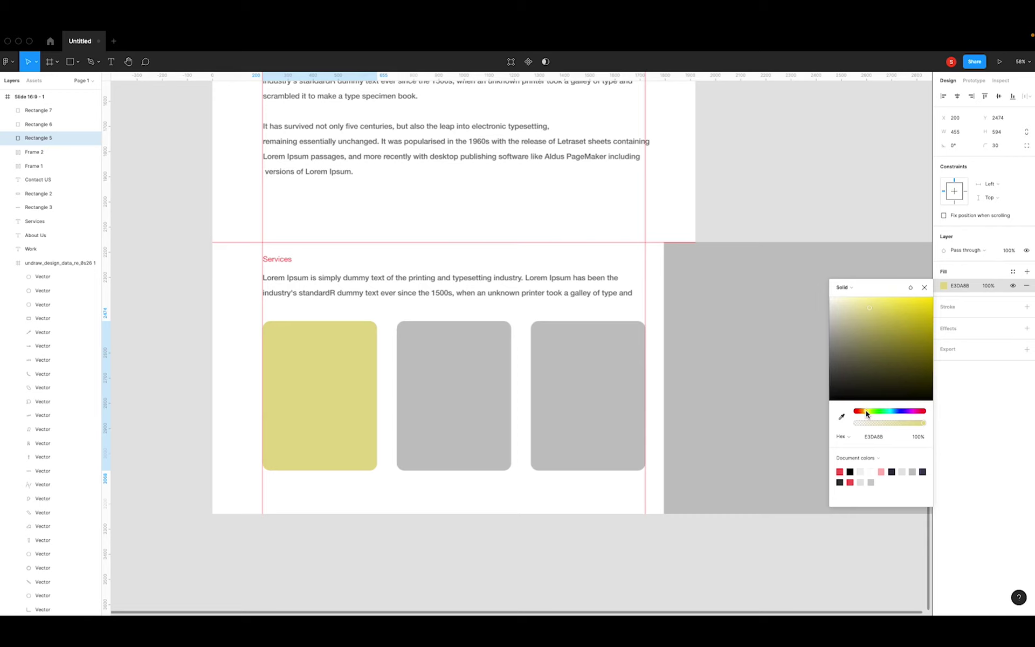
drag(865, 410, 865, 409)
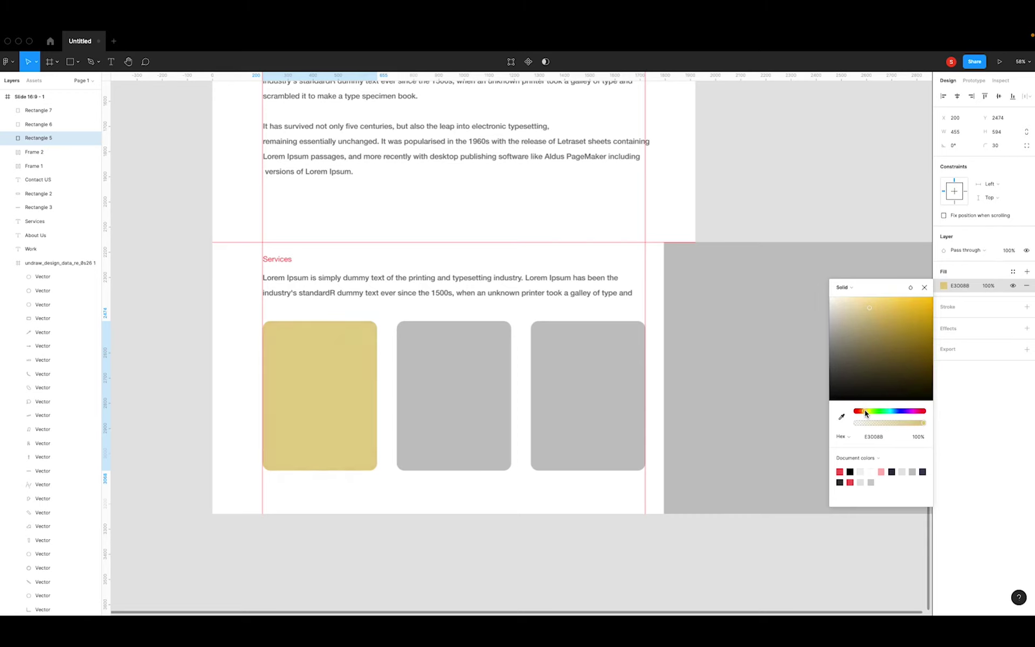
Fill the middle card with pale cyan 6EEDFF.
click(444, 390)
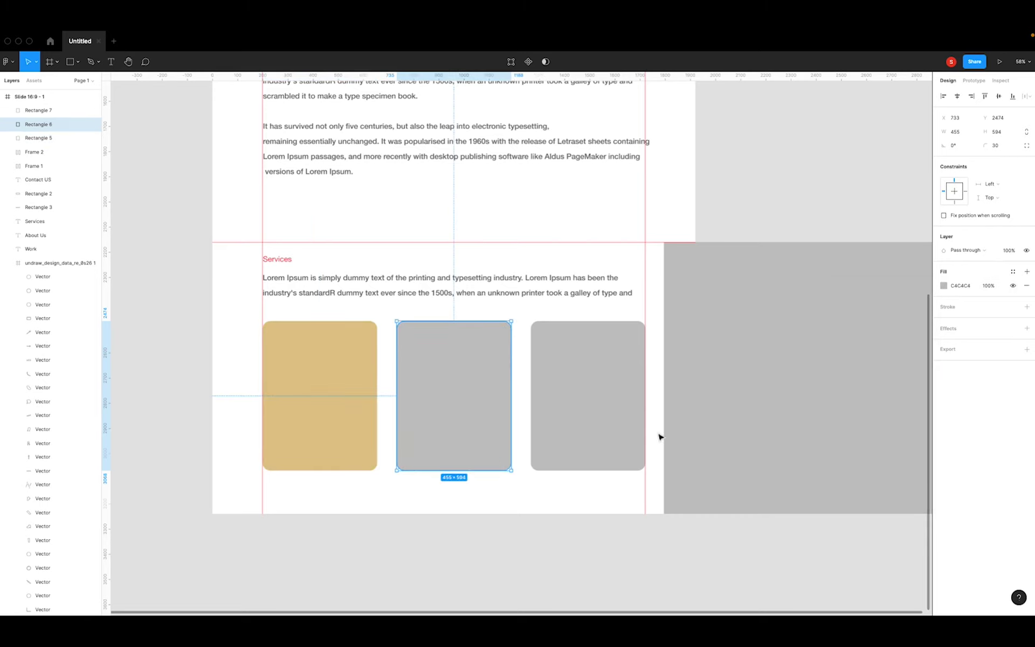
click(943, 286)
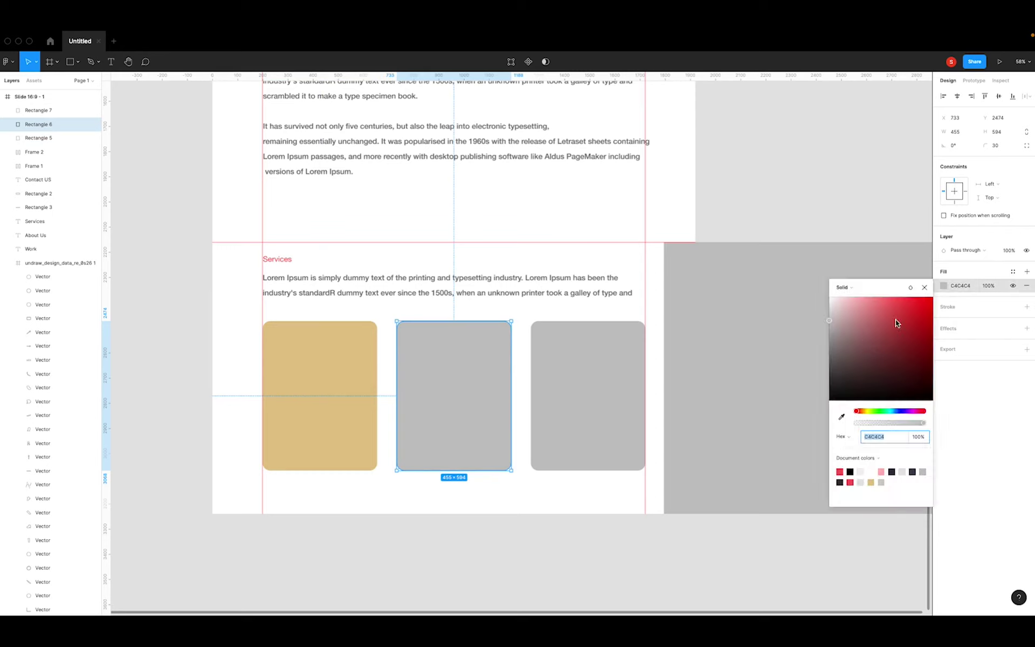
drag(859, 410, 884, 409)
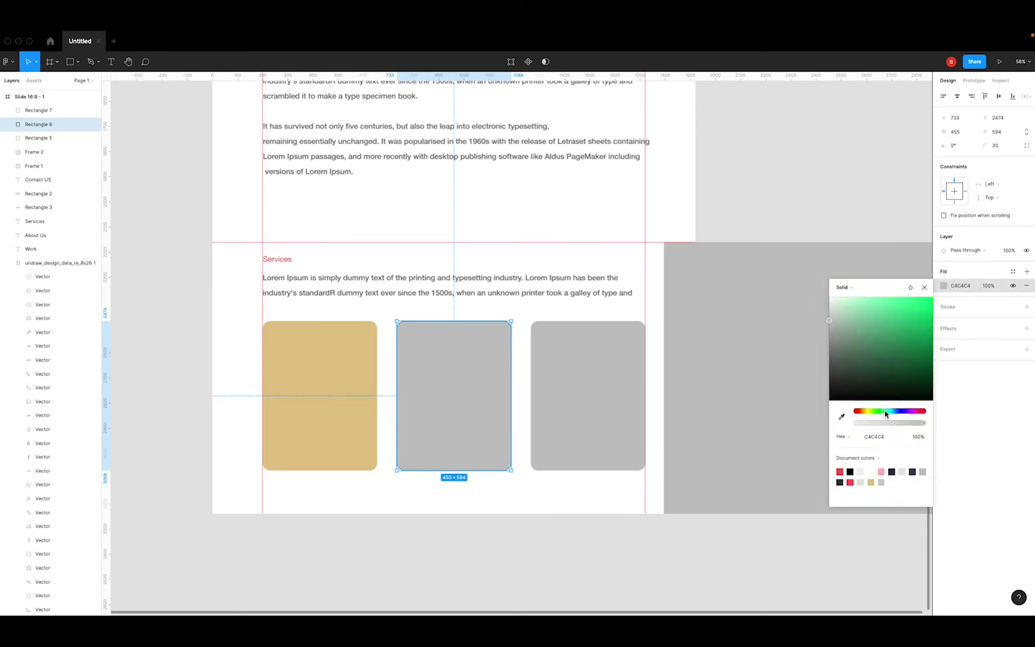
drag(886, 330, 894, 311)
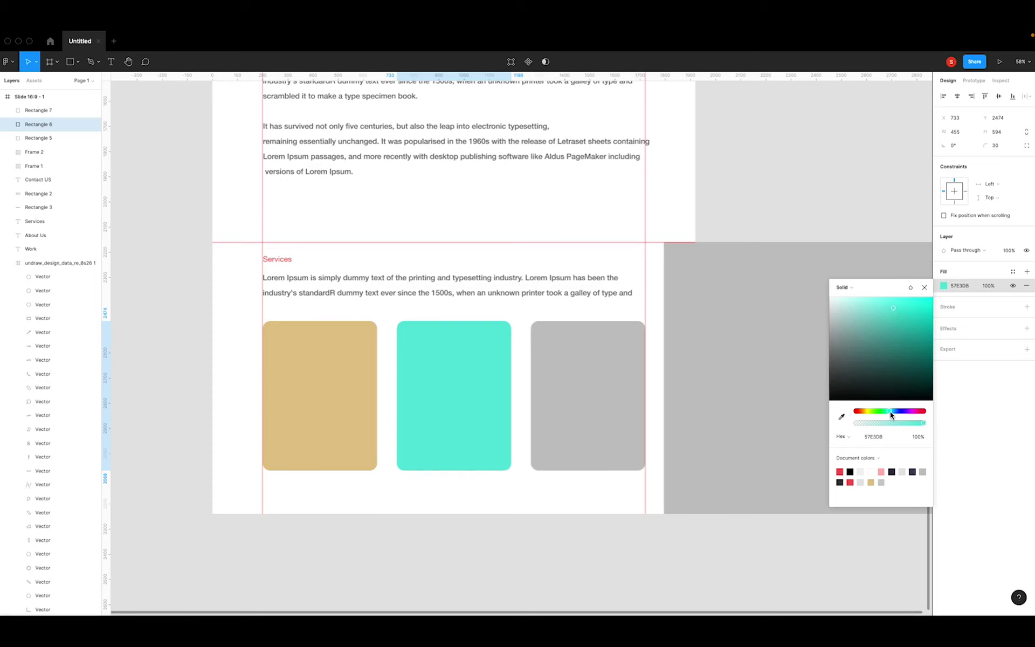
drag(891, 412, 891, 412)
mouse_move(888, 316)
mouse_down()
mouse_move(874, 303)
mouse_move(883, 305)
mouse_up()
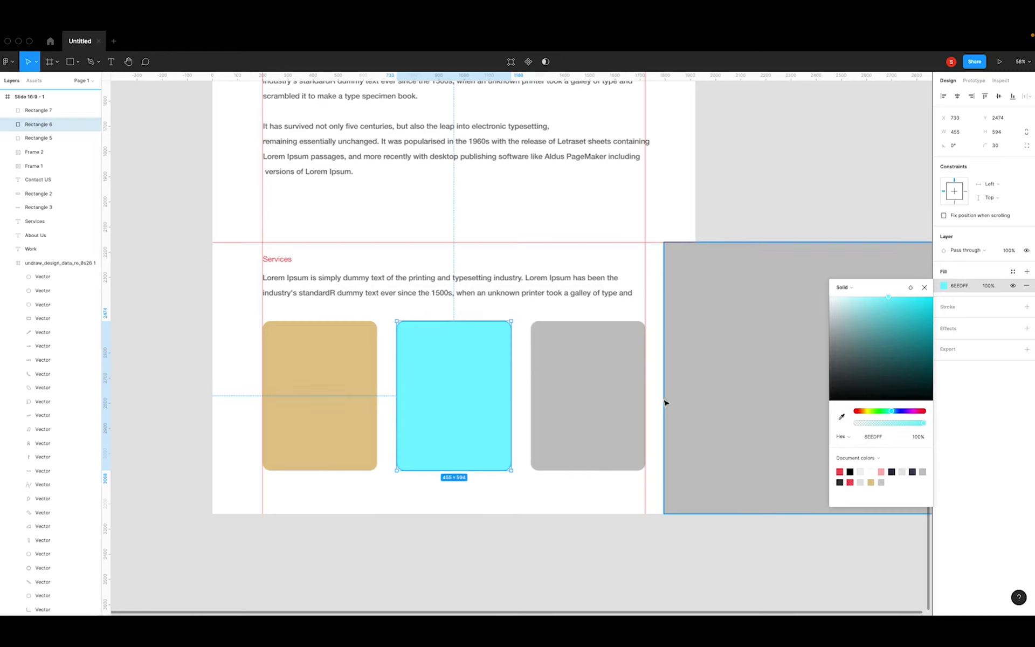
Fill the right card with soft blue-violet 918CFF.
click(605, 402)
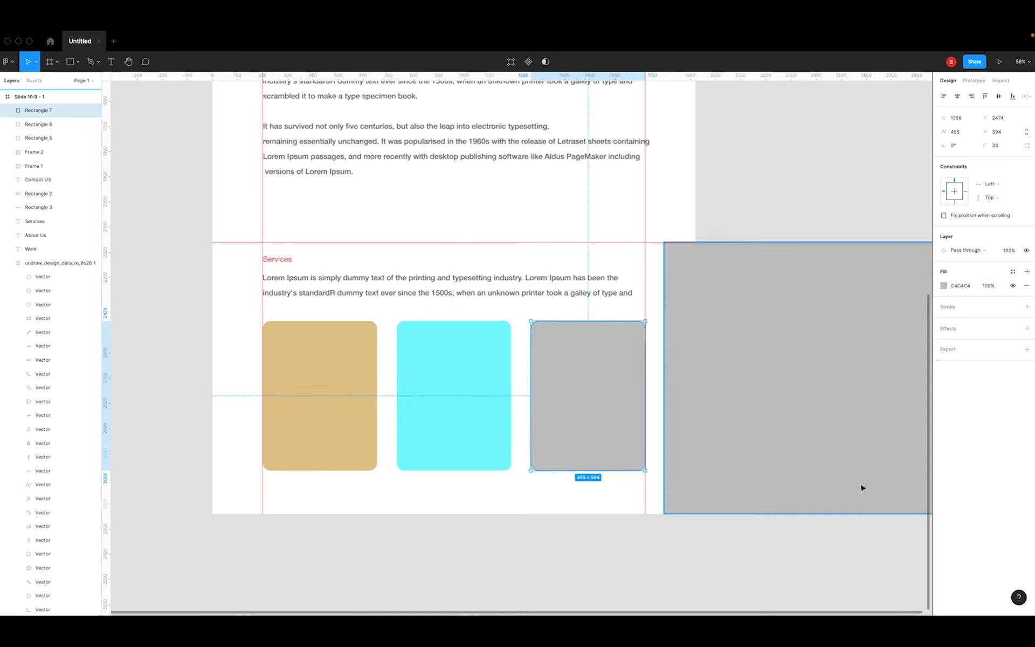
click(943, 286)
drag(862, 410, 900, 411)
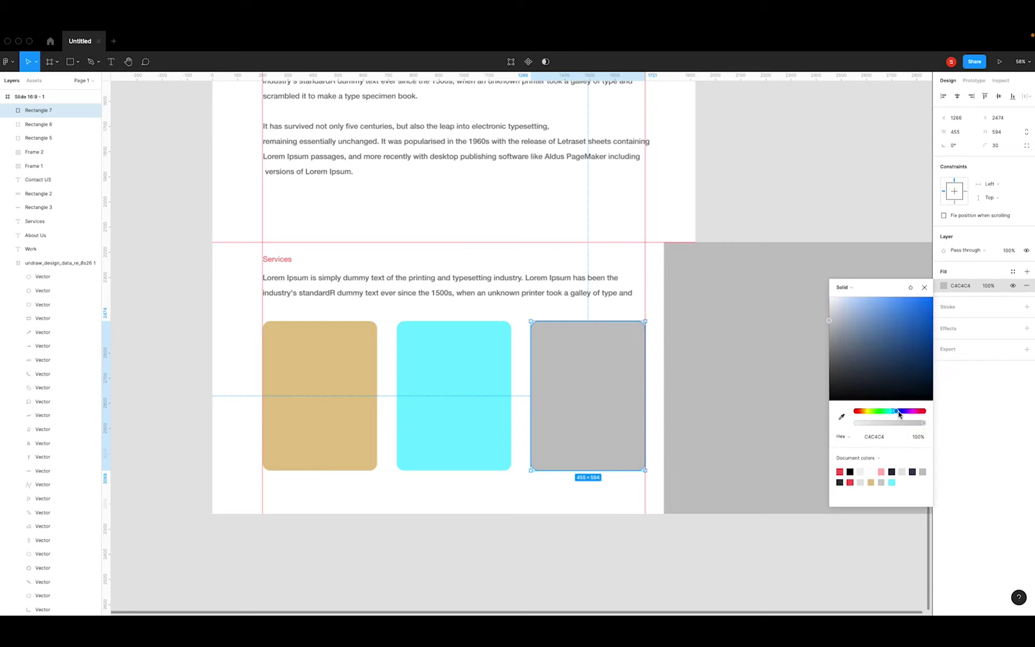
click(874, 299)
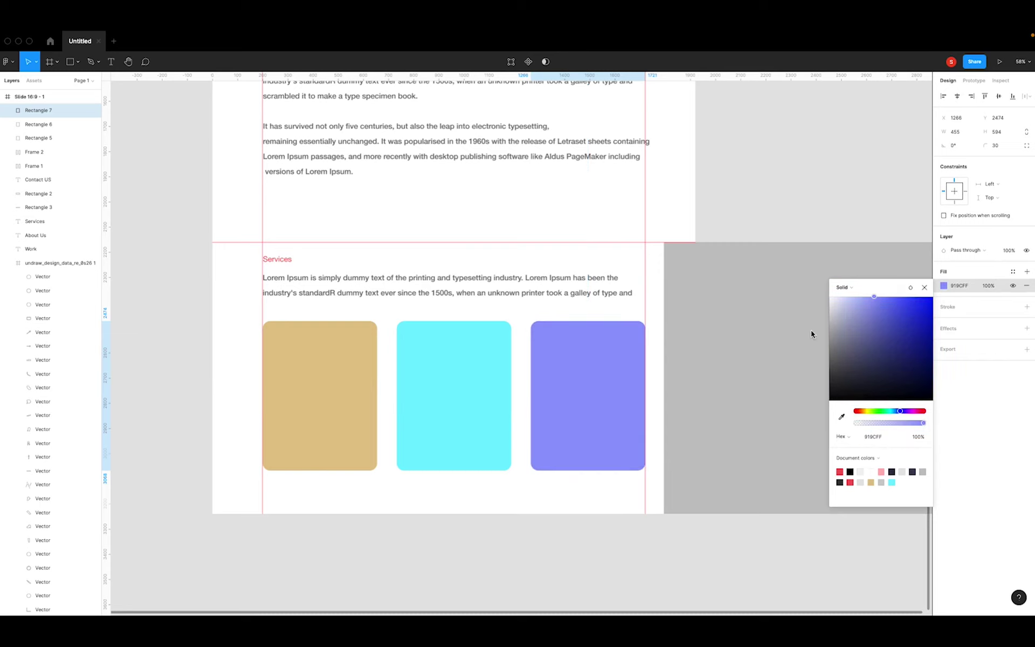
Lighten the left card's fill to peach FFE2A8.
click(354, 387)
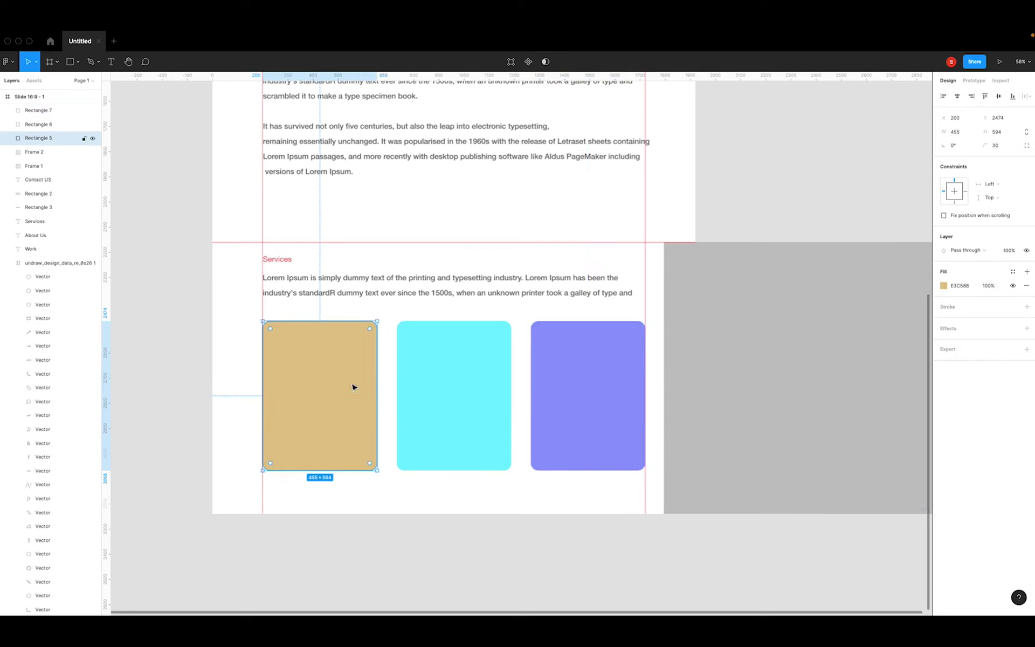
click(943, 285)
drag(880, 334, 862, 298)
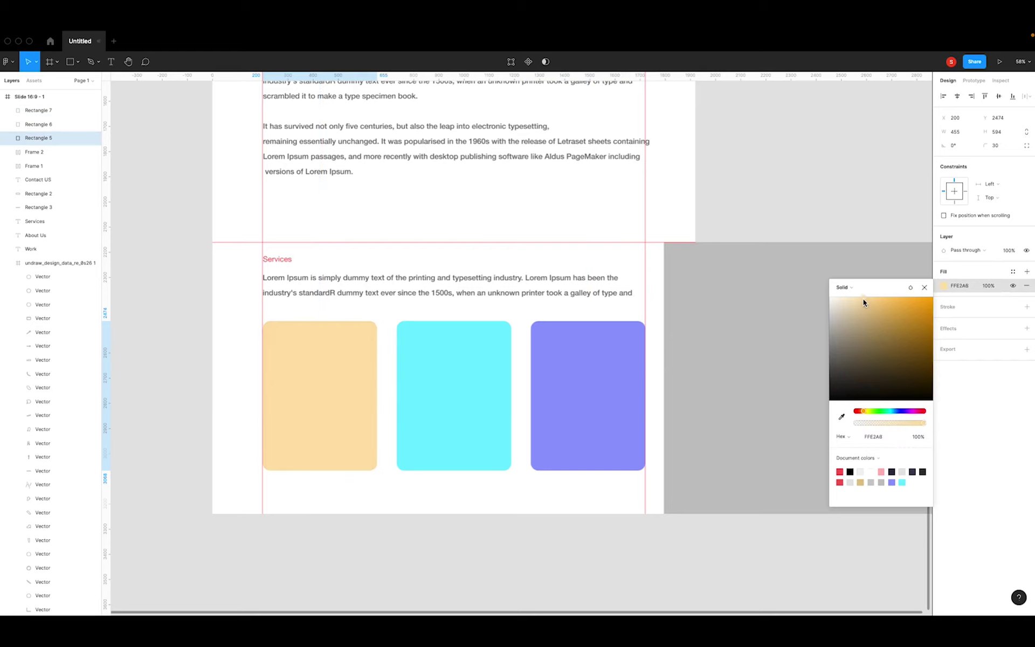
click(576, 574)
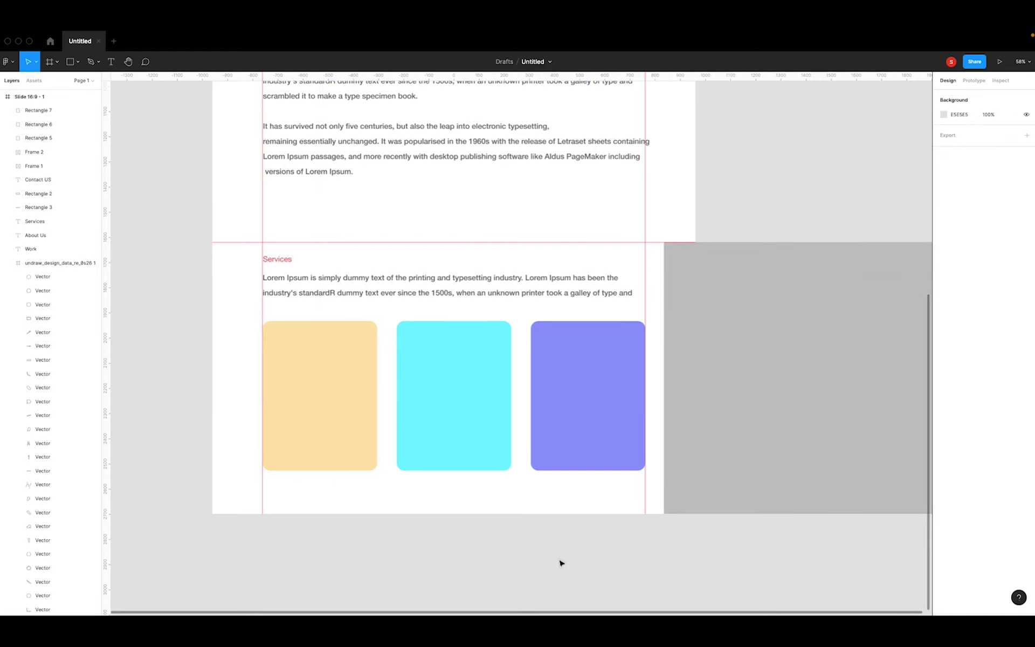
scroll(288, 458, down, 2)
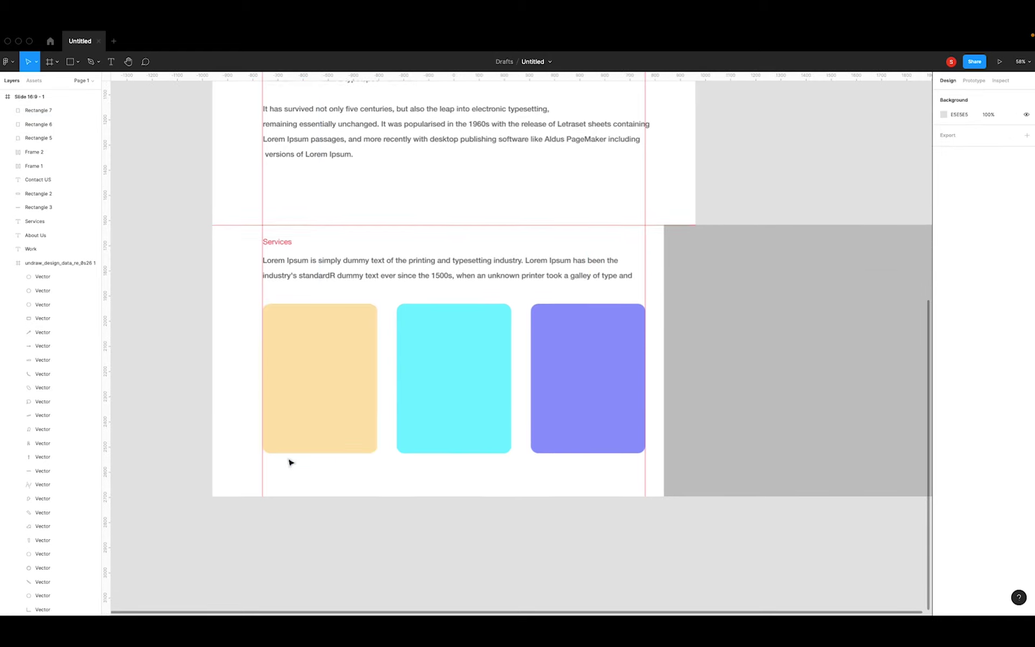
Duplicate the Services paragraph onto the left card and retype it as 'Design Consulting'.
click(327, 255)
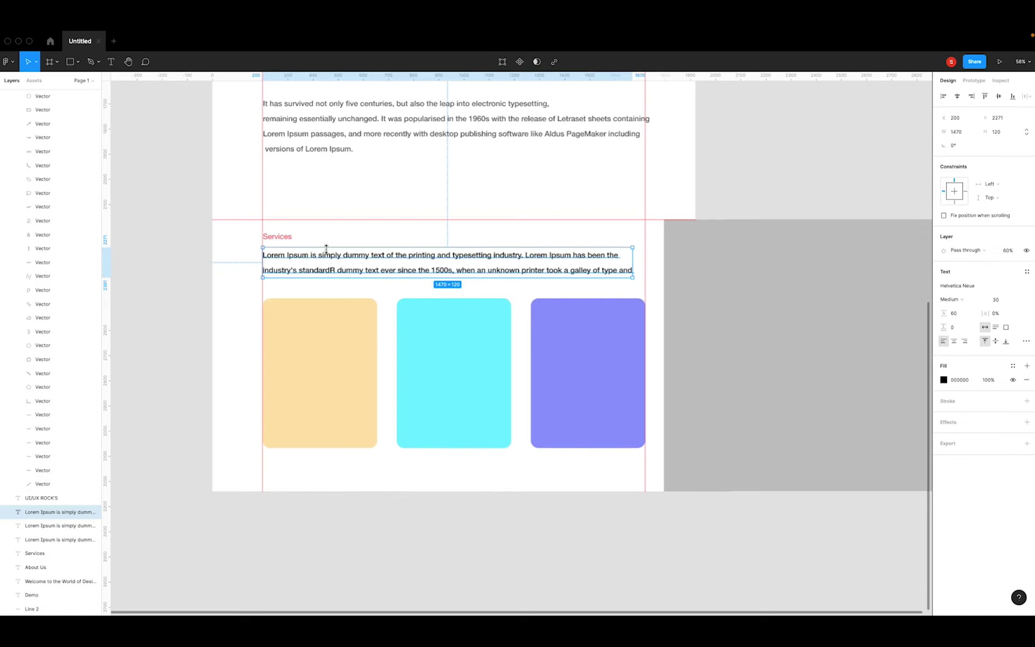
key(ctrl+d)
drag(351, 272, 353, 361)
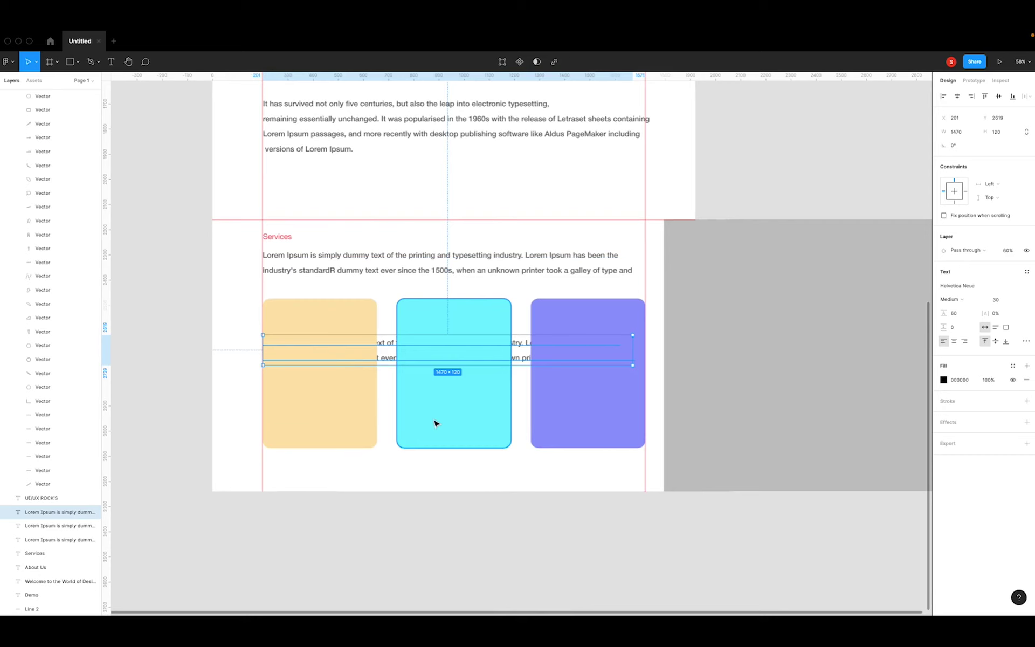
key(ctrl+alt+bracketright)
click(450, 547)
mouse_move(340, 347)
mouse_down()
mouse_move(378, 361)
mouse_move(368, 359)
mouse_up()
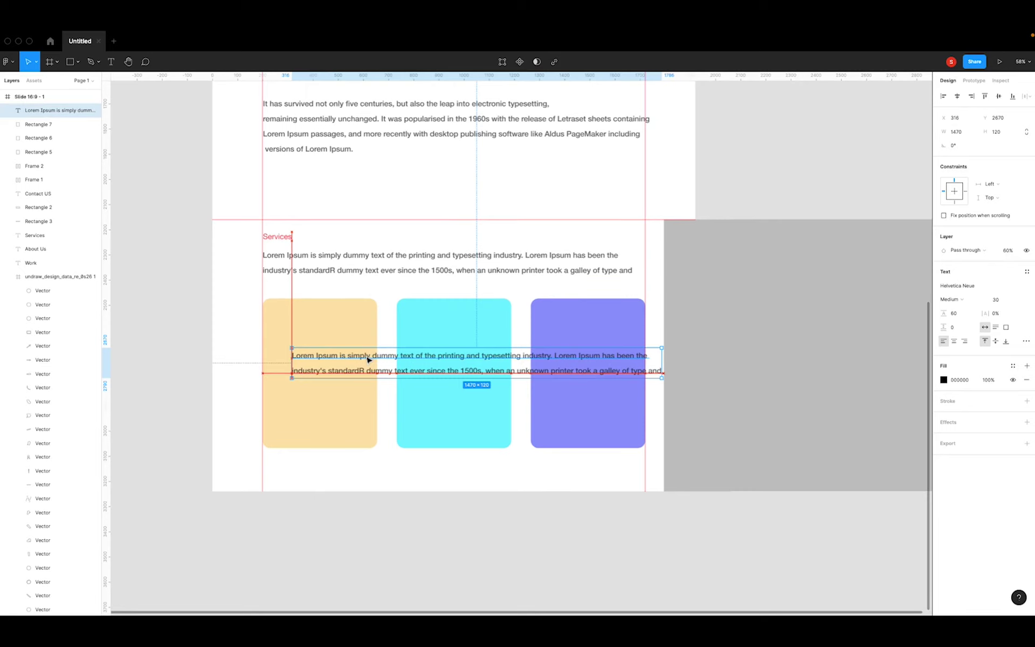
double_click(399, 365)
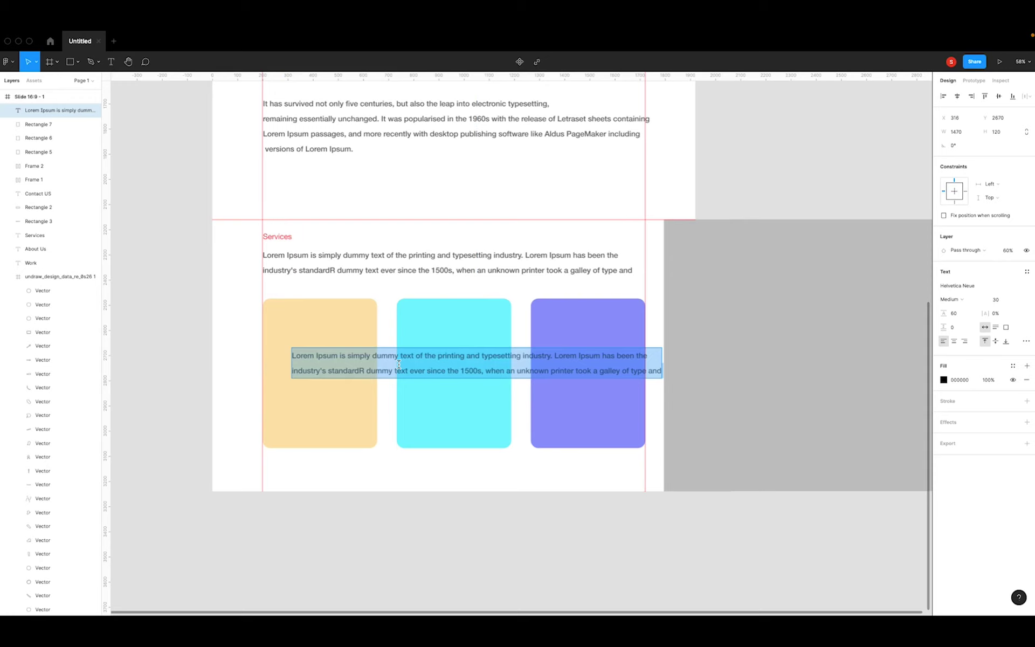
text(Des)
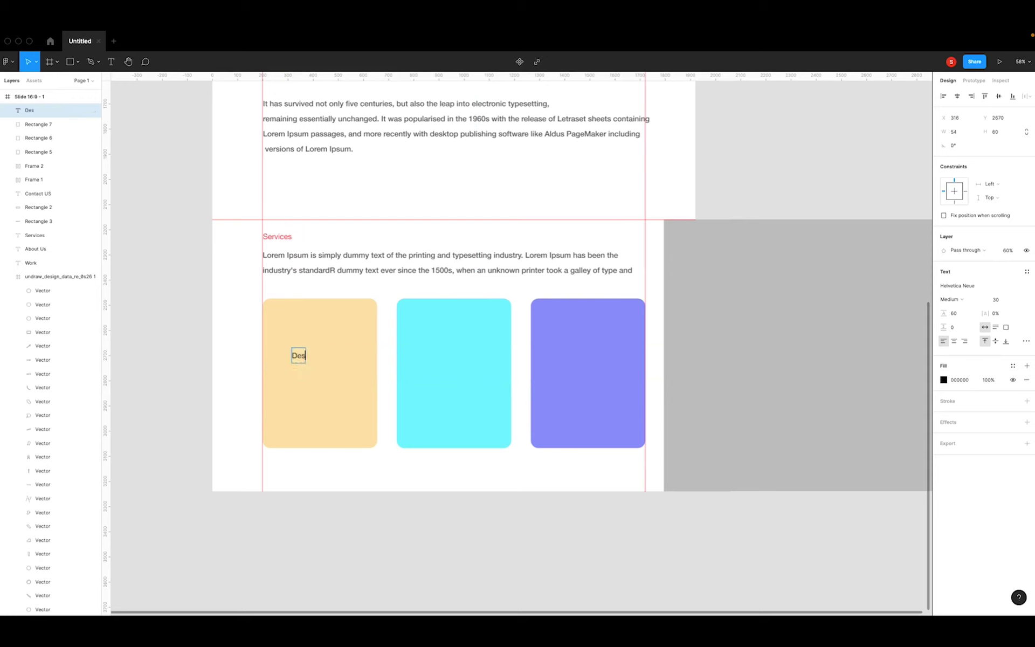
text(ign Consulting)
key(Escape)
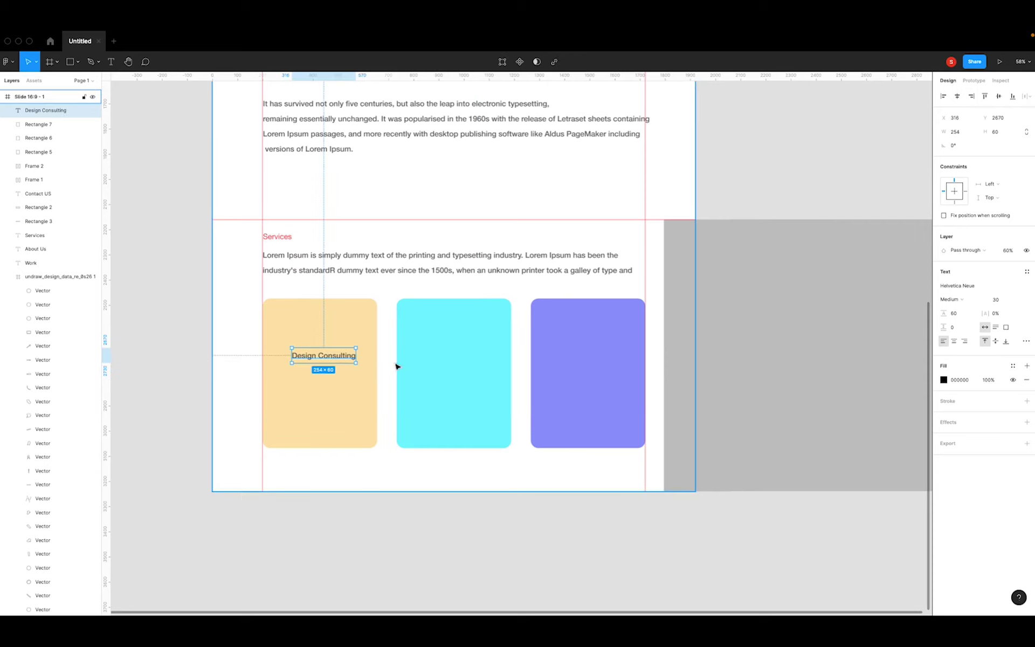
Copy the title onto the cyan card and change it to 'UI/UX Design'.
key(ctrl+d)
drag(323, 356, 477, 358)
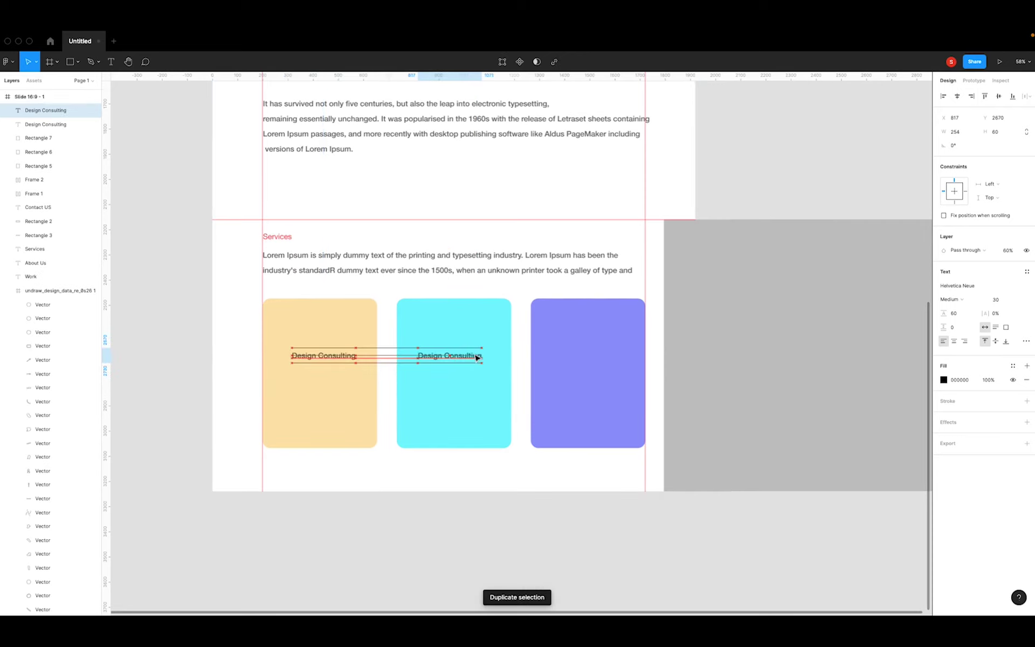
double_click(477, 357)
text(UI)
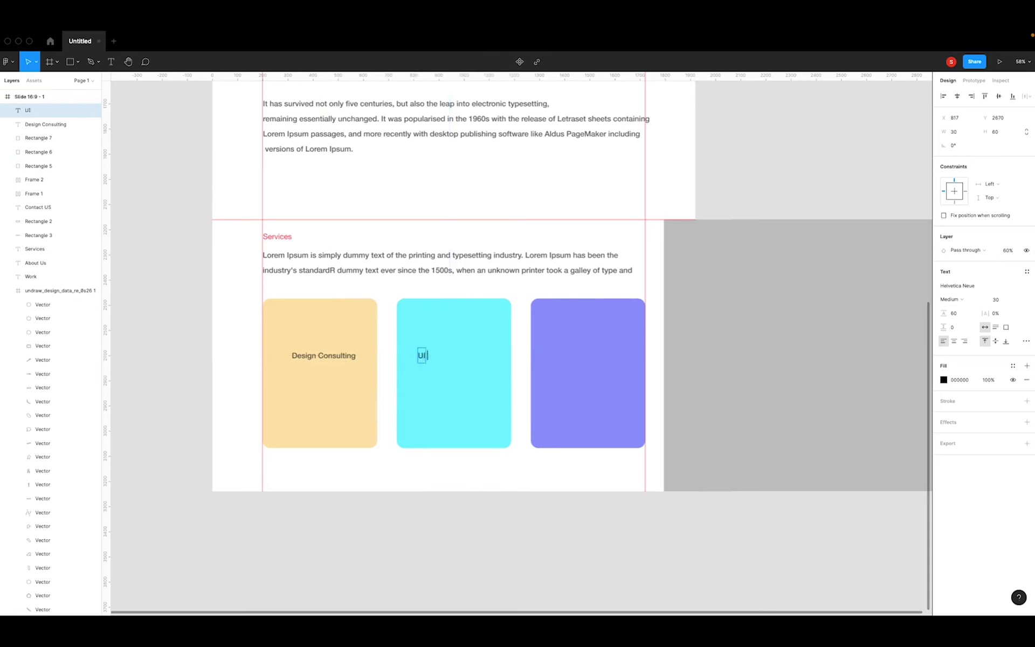
text(/UX)
key(BackSpace)
key(BackSpace)
key(BackSpace)
text(/UX Desig)
text(n)
key(Escape)
Copy the title onto the purple card as 'Design Revamp', fixing the 'Revampe' typo.
key(ctrl+d)
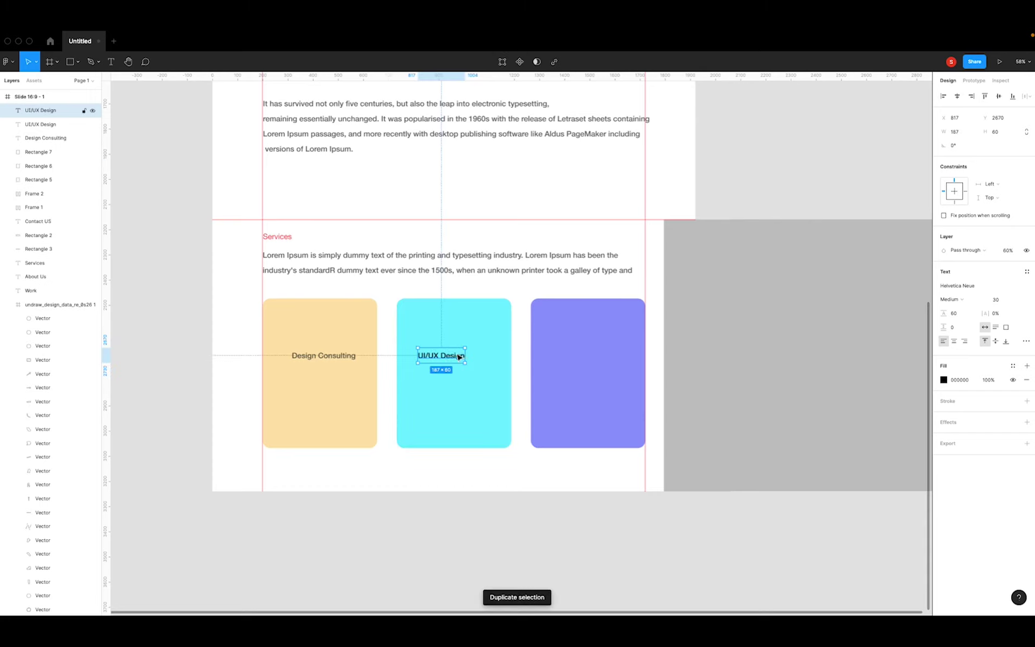
drag(459, 358, 592, 361)
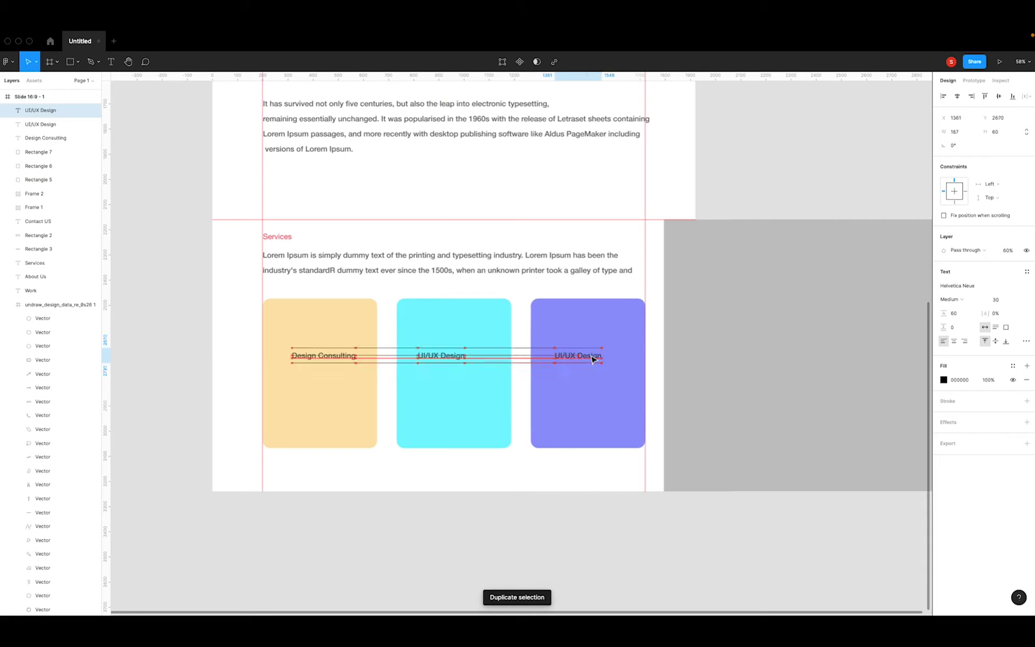
drag(592, 361, 594, 356)
key(Return)
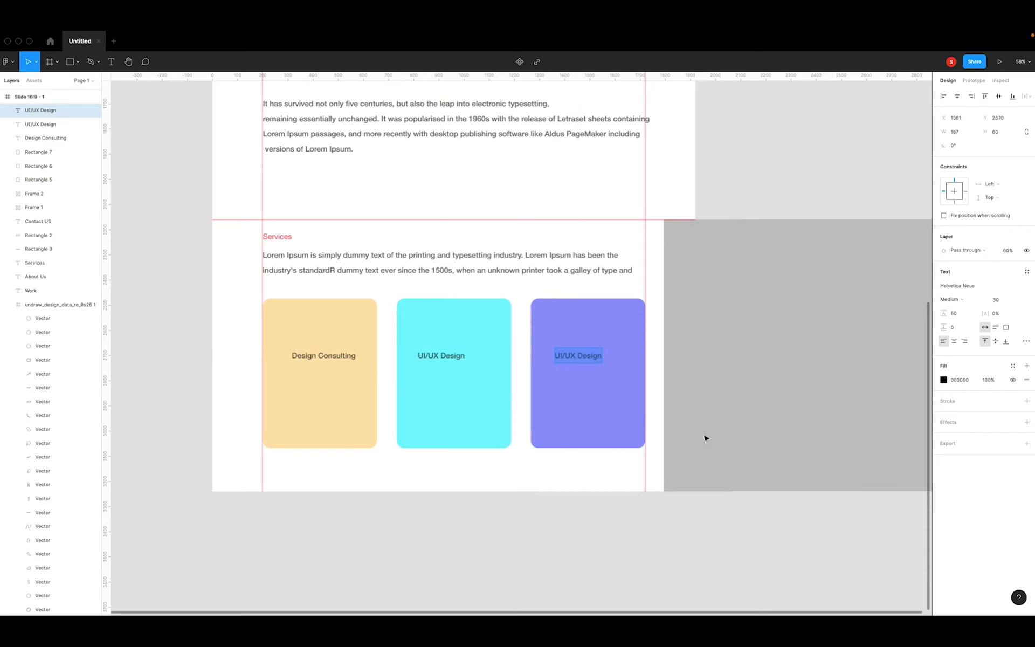
text(Design Rev)
text(a)
text(mpe)
key(Escape)
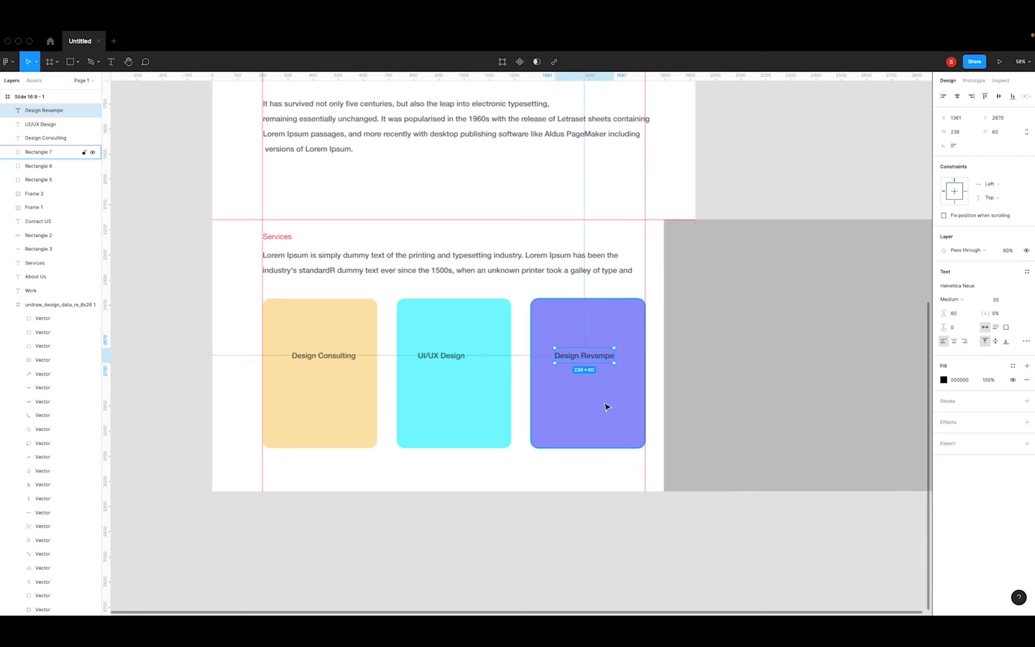
key(Return)
key(BackSpace)
key(Escape)
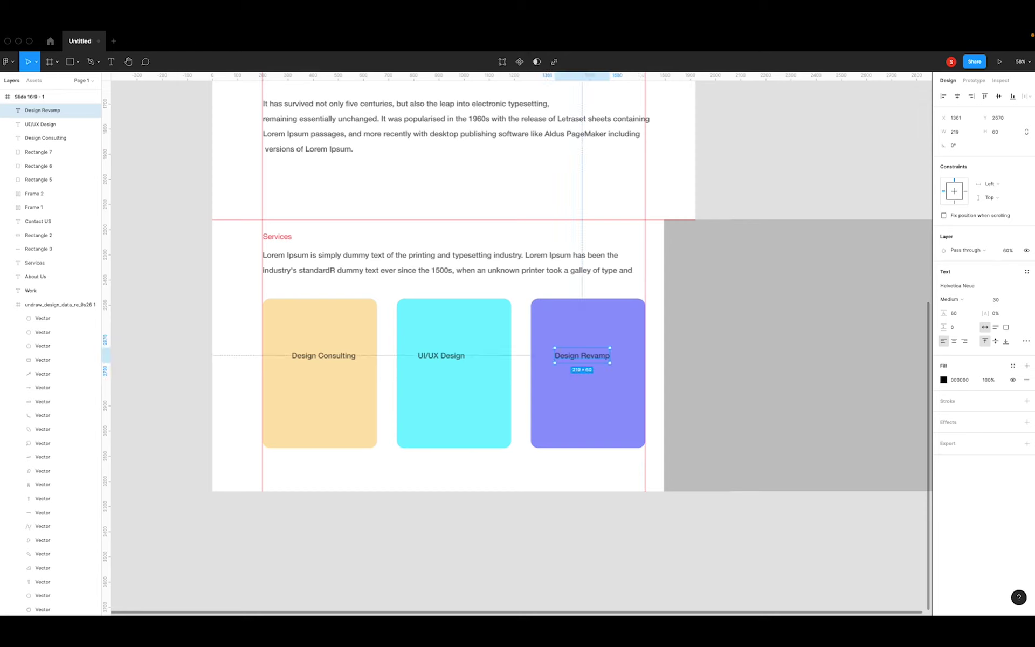
Make all three card titles Bold at font size 40.
click(582, 471)
click(332, 357)
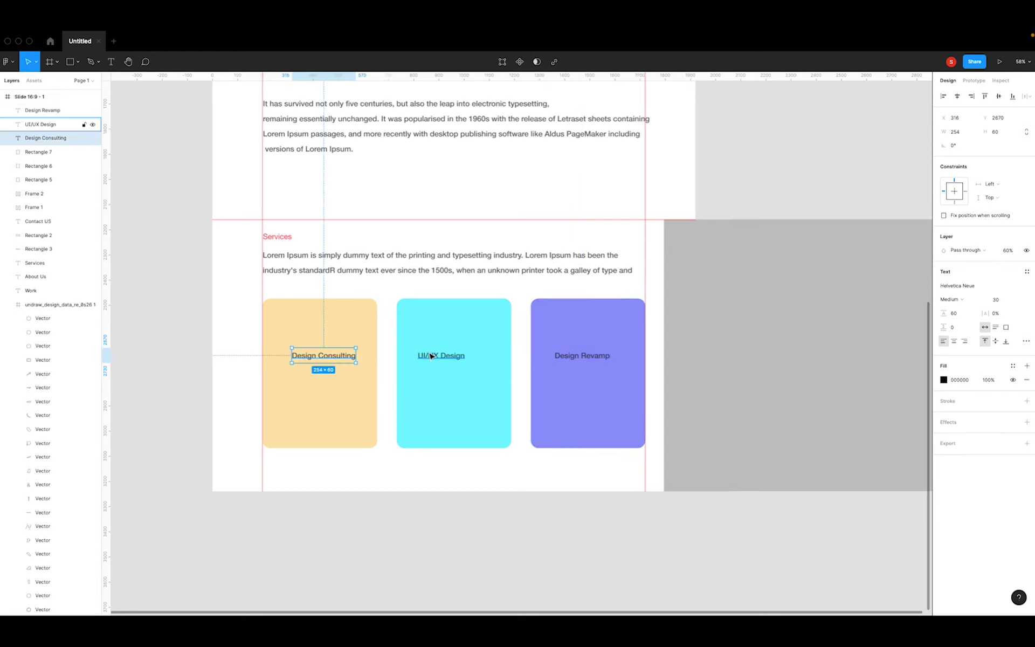
shift+click(441, 355)
shift+click(593, 362)
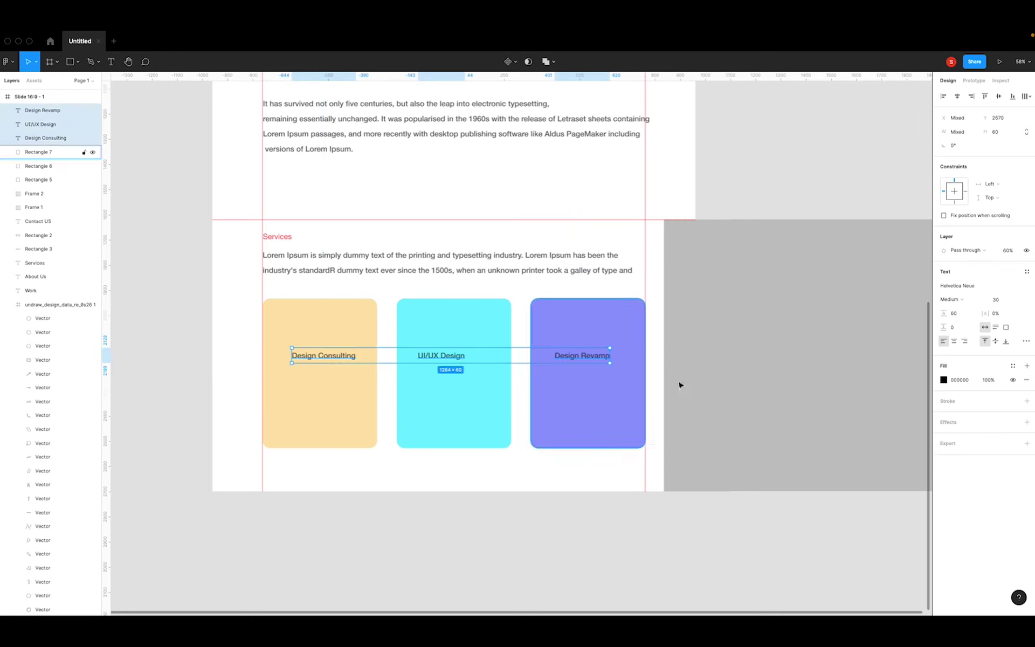
click(969, 305)
click(996, 300)
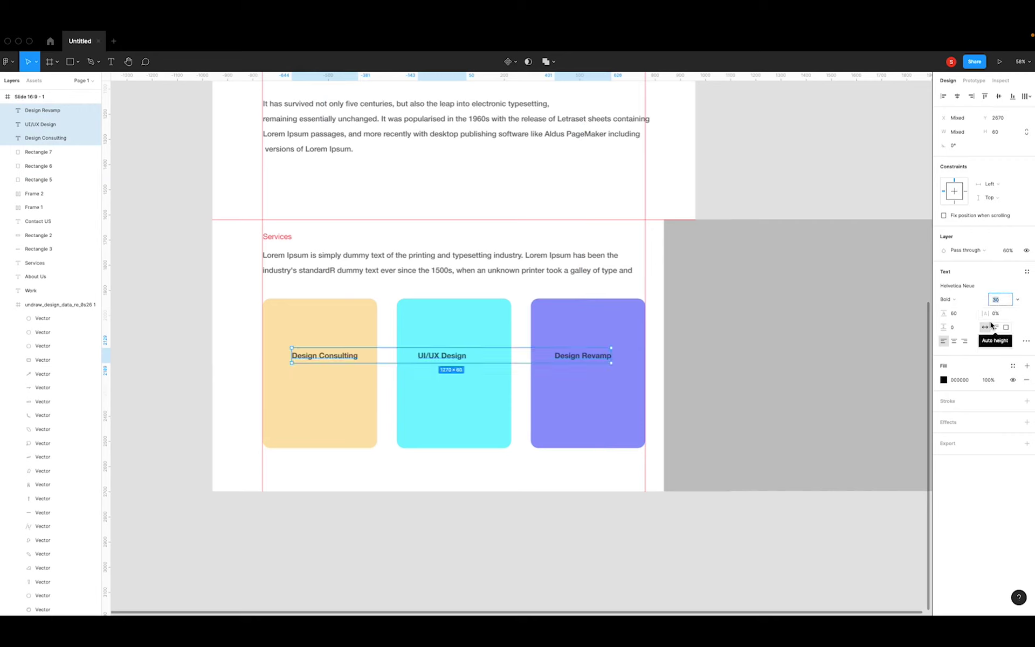
text(40)
key(Return)
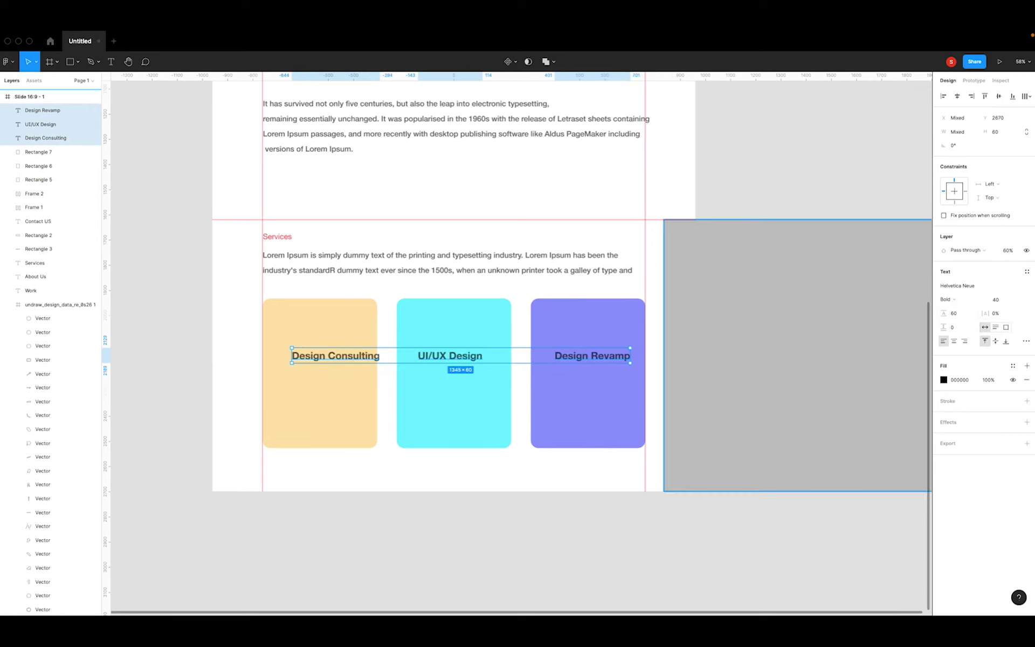
Lower the three titles slightly and centre each one within its card.
drag(429, 359, 414, 365)
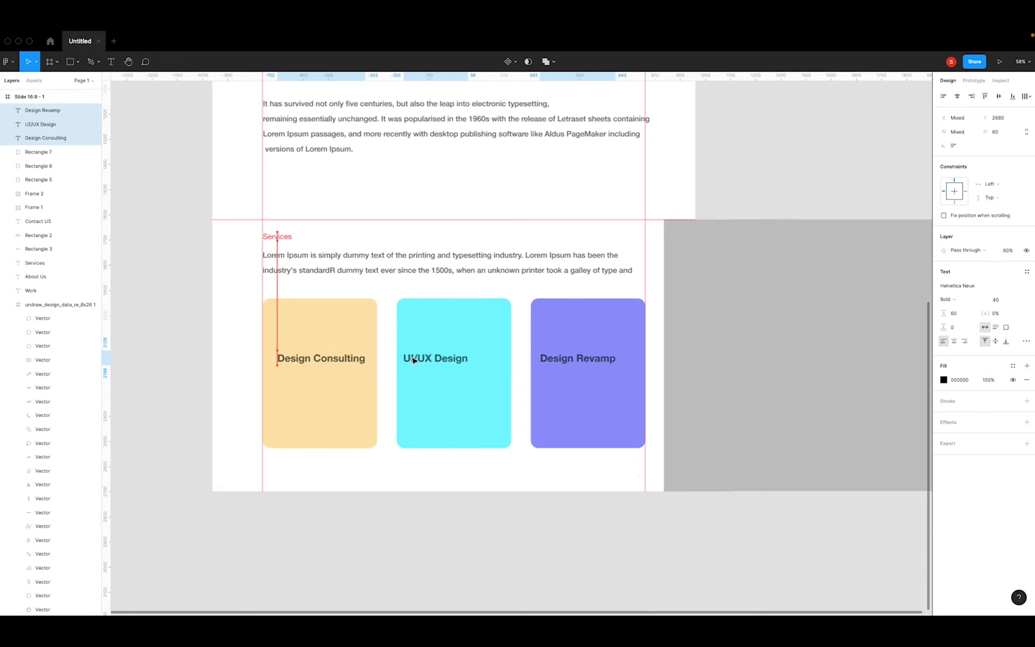
click(426, 483)
drag(437, 367, 449, 368)
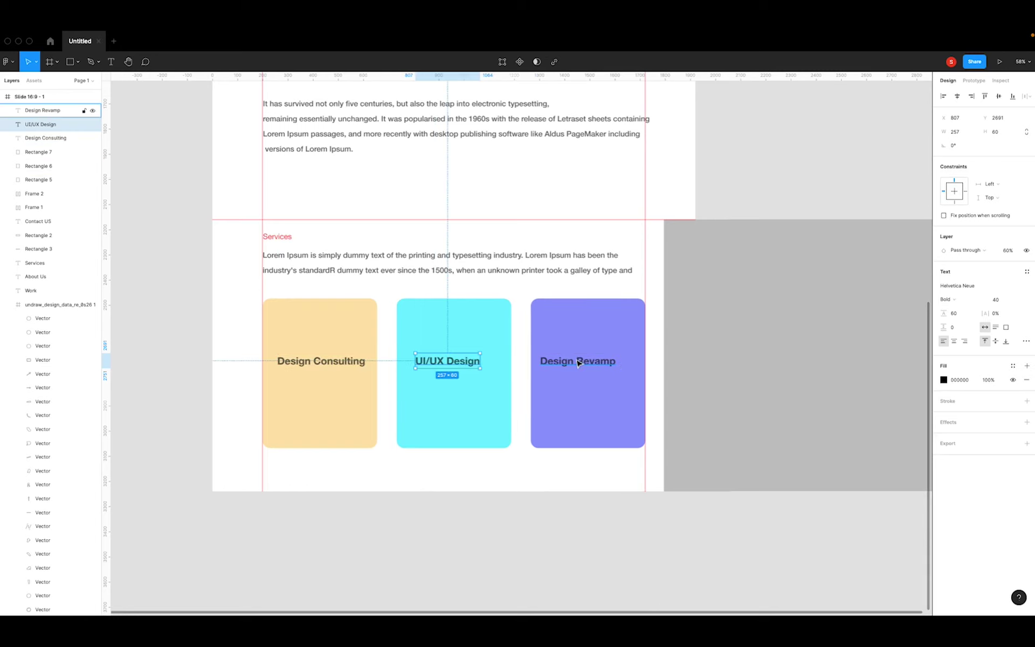
drag(577, 363, 586, 363)
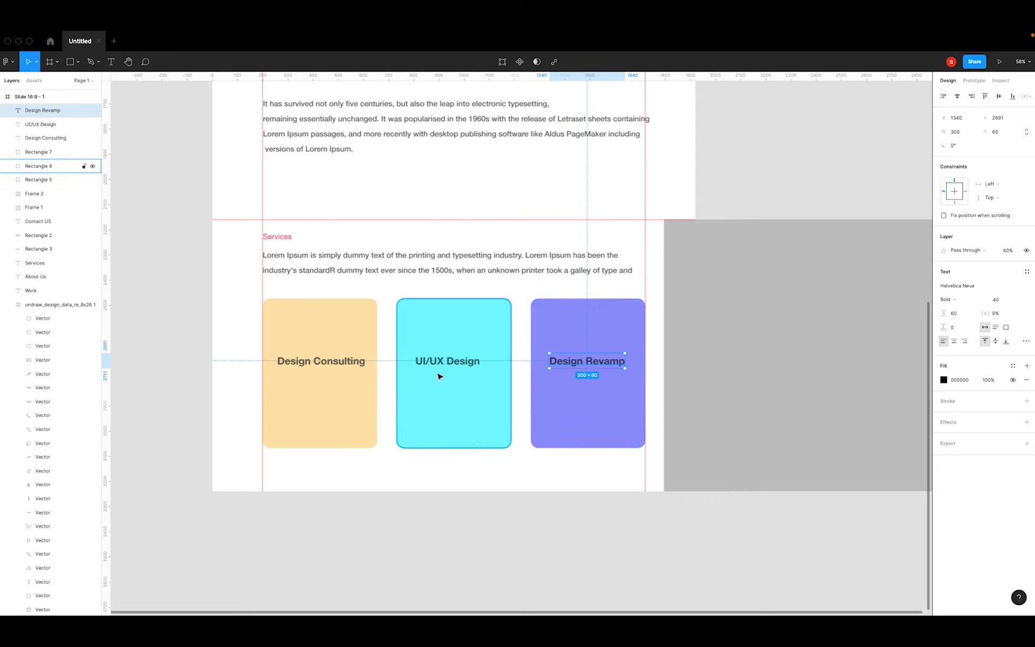
click(333, 367)
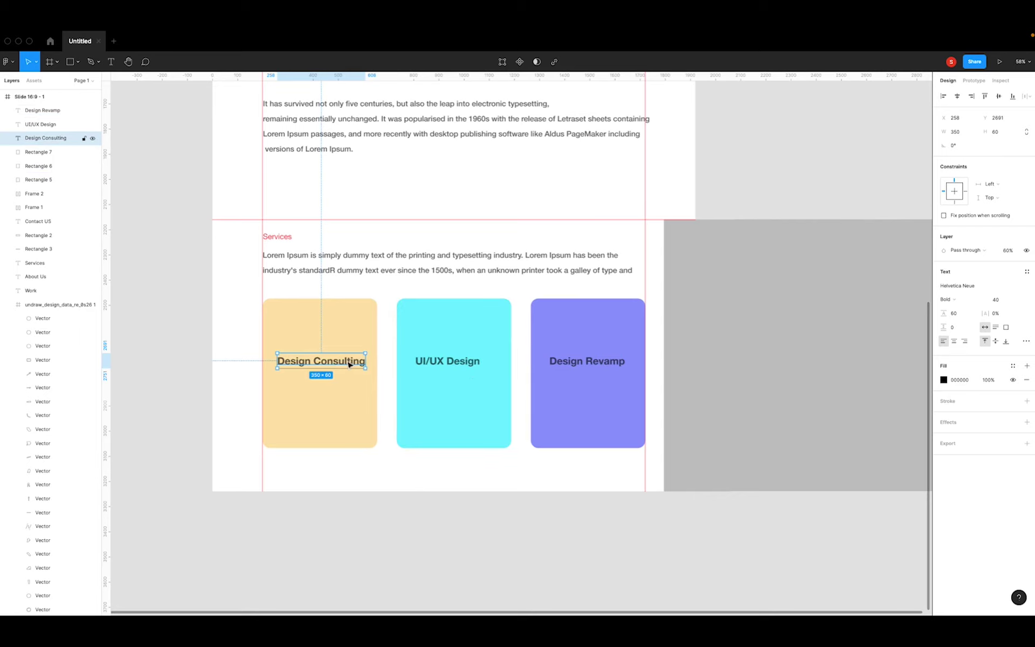
click(426, 361)
click(566, 361)
click(606, 489)
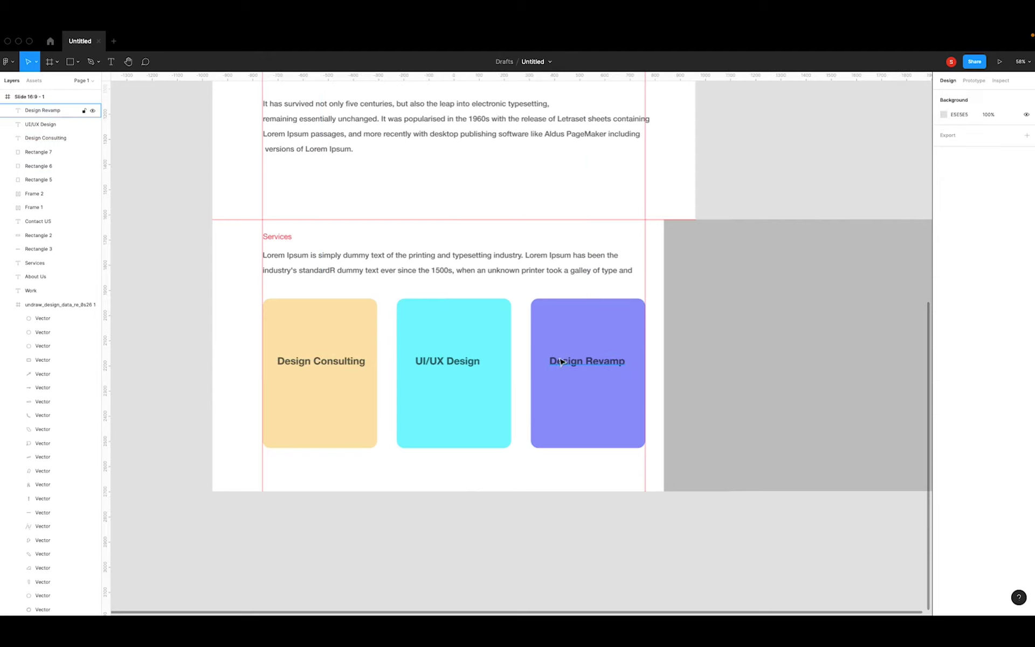
click(331, 369)
click(428, 495)
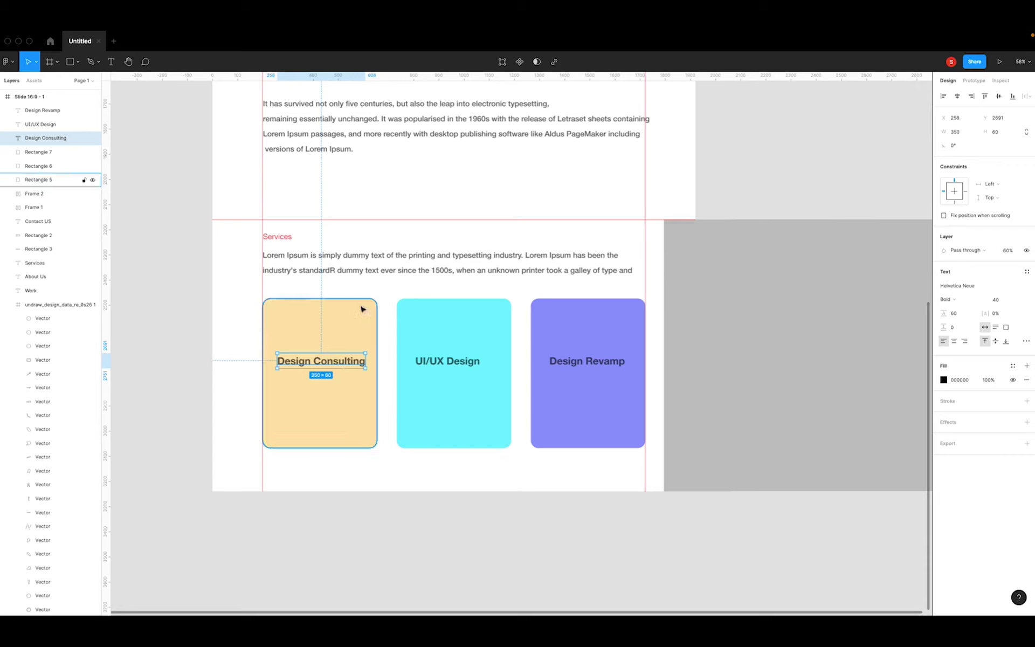
click(373, 273)
Duplicate the Services intro paragraph over the cards with line height 36.
key(ctrl+d)
drag(374, 274, 390, 415)
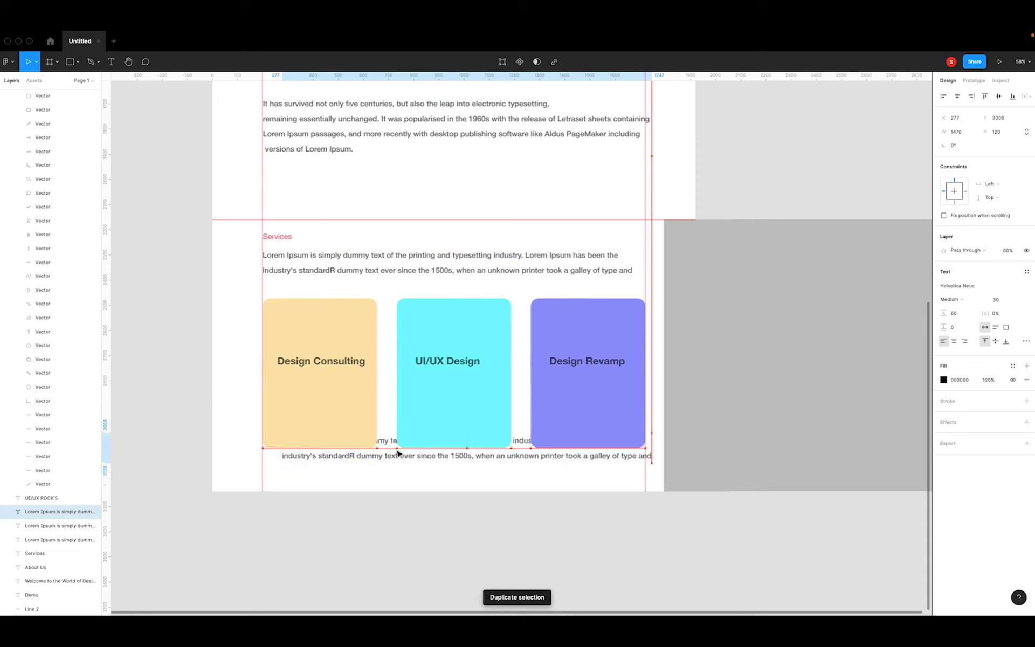
click(953, 313)
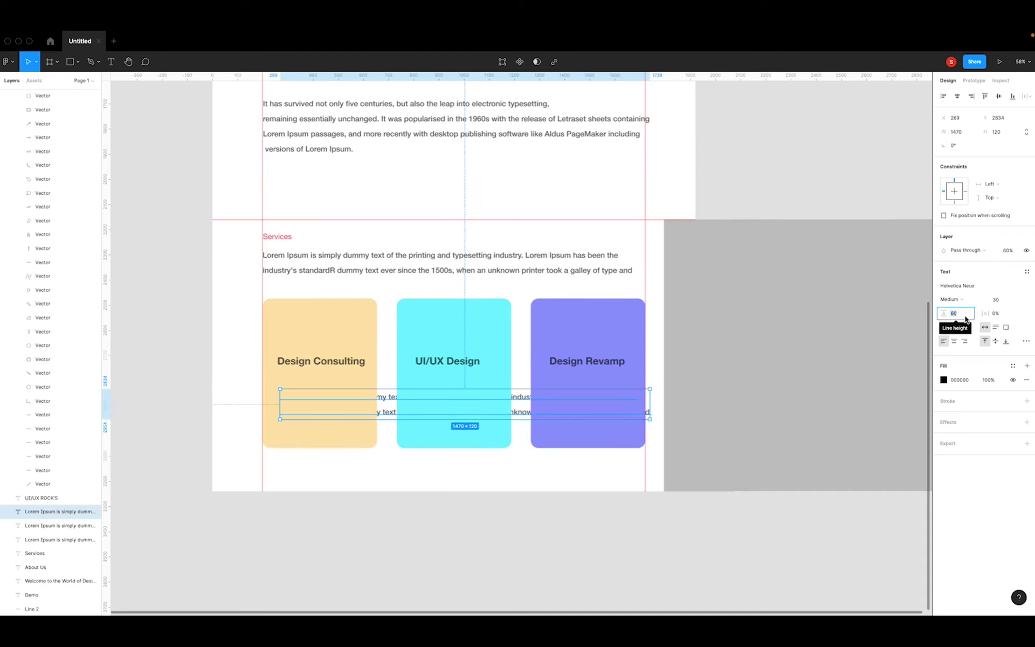
text(32)
key(Return)
click(967, 318)
right_click(967, 317)
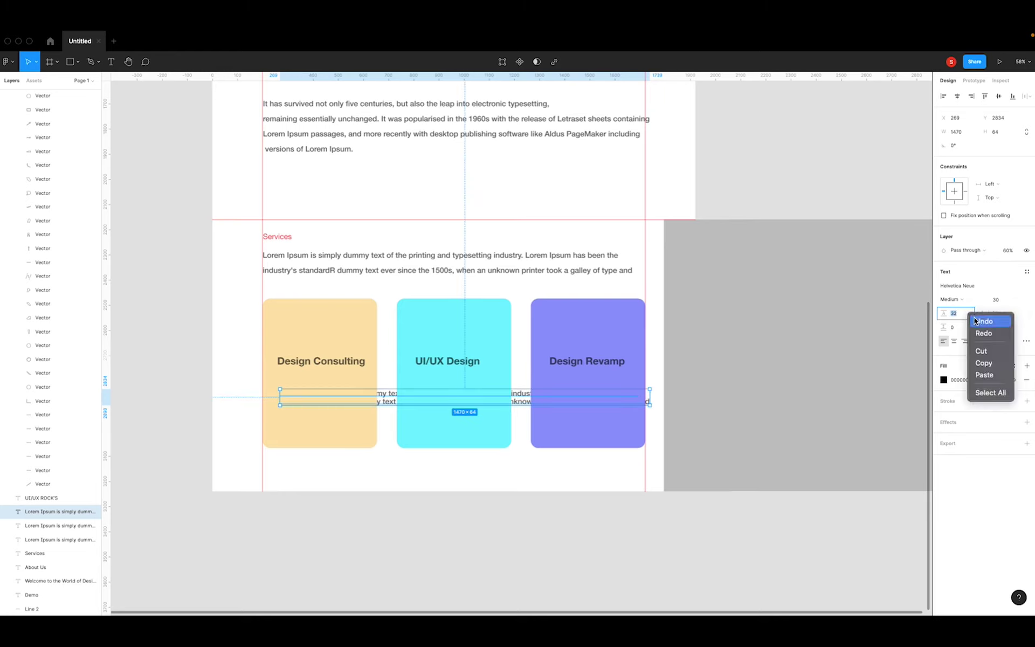
click(953, 317)
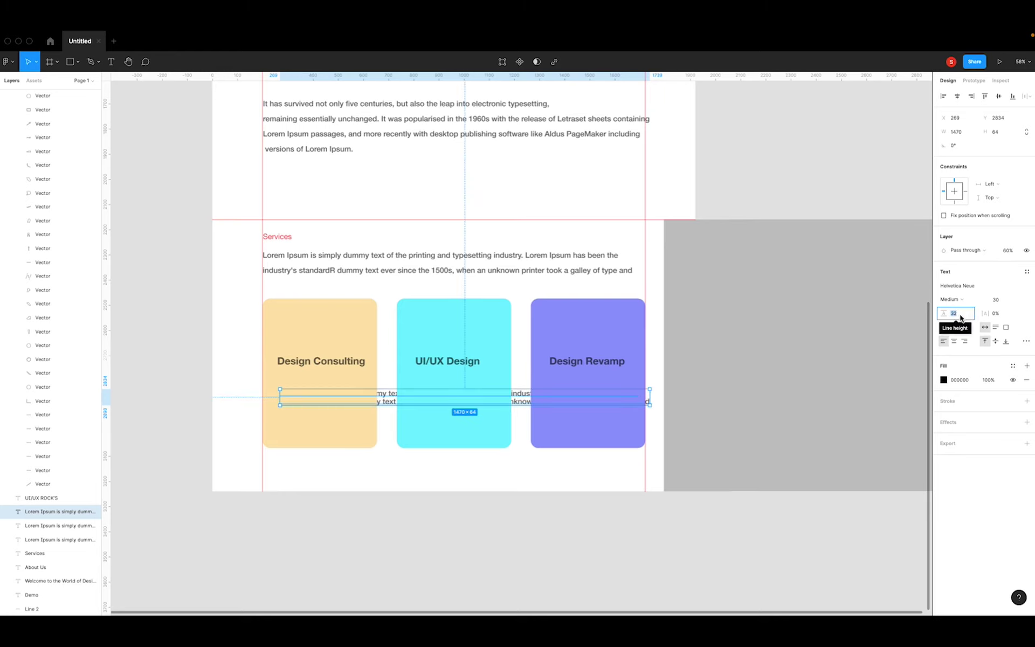
text(3)
key(Return)
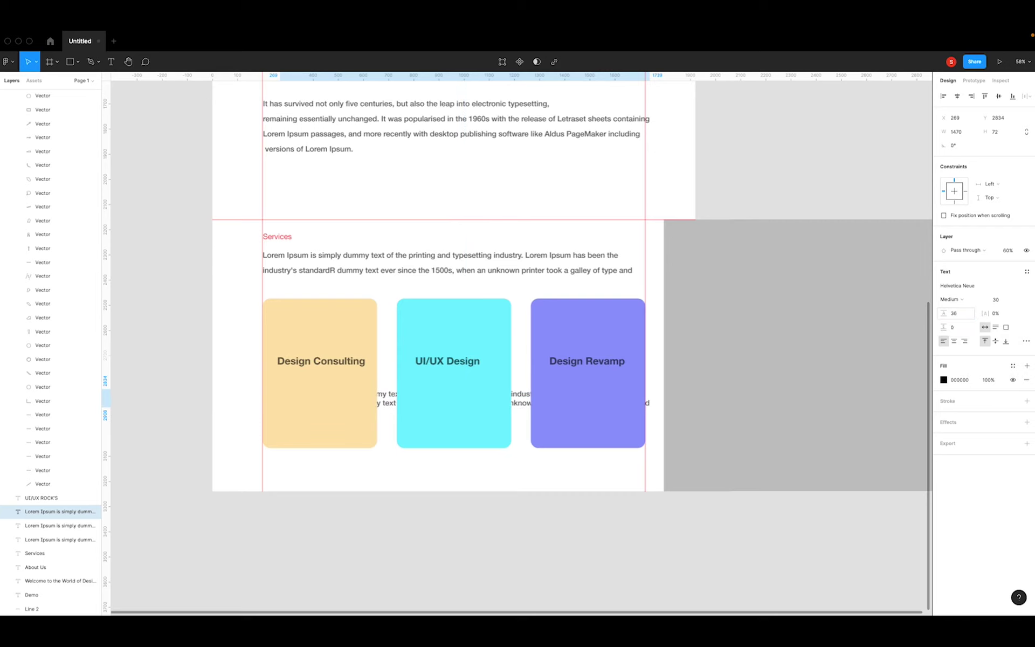
Bring the paragraph copy in front of the cards, Regular weight, font size 26.
key(super+alt+bracketright)
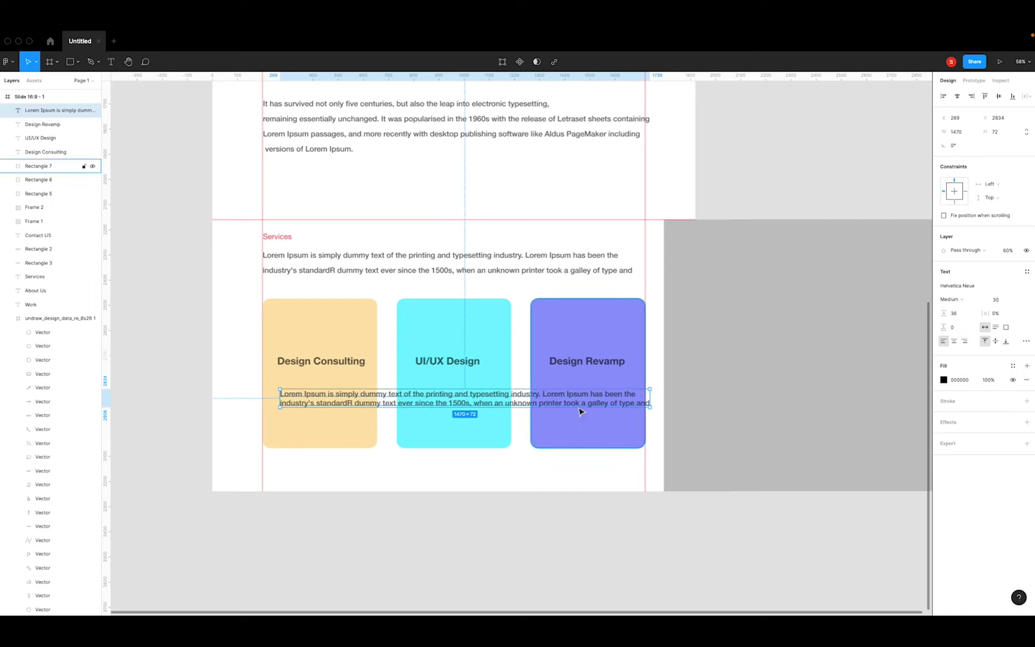
click(954, 300)
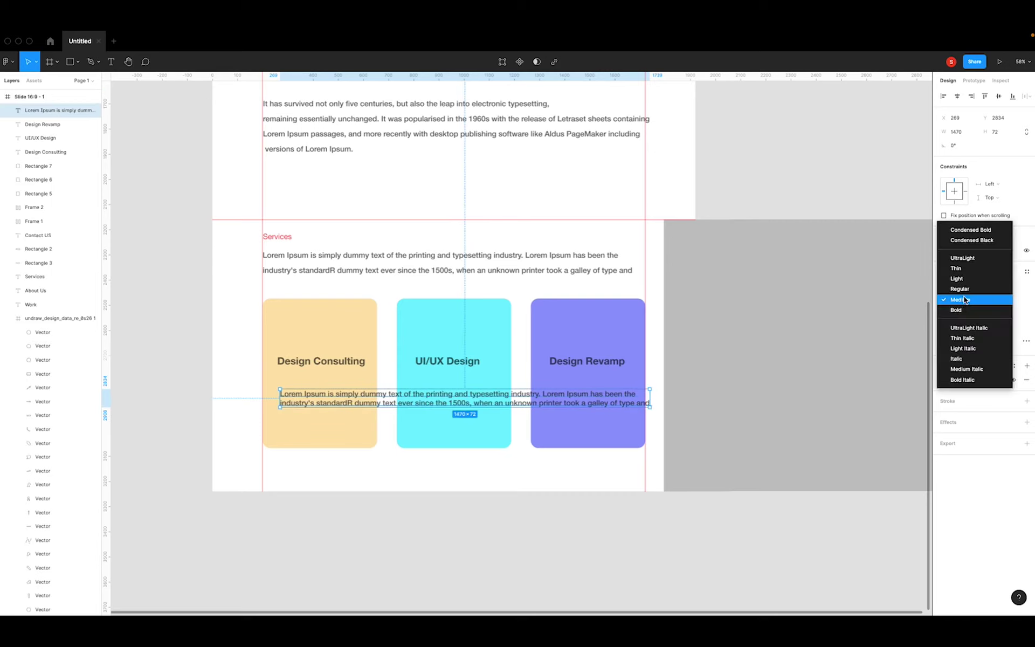
click(967, 289)
click(1000, 301)
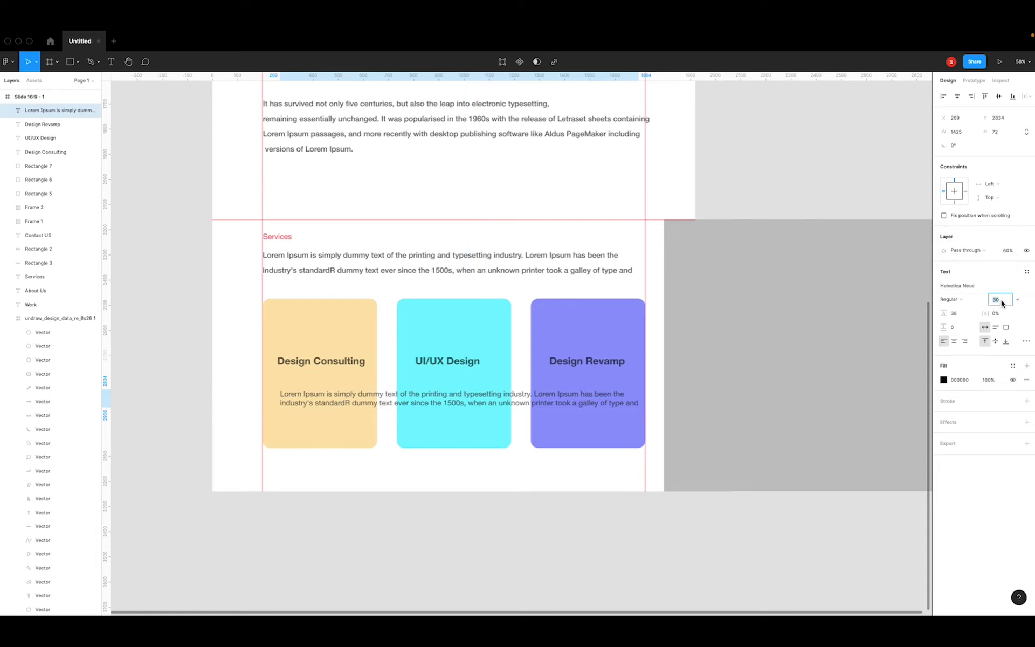
text(20)
key(Return)
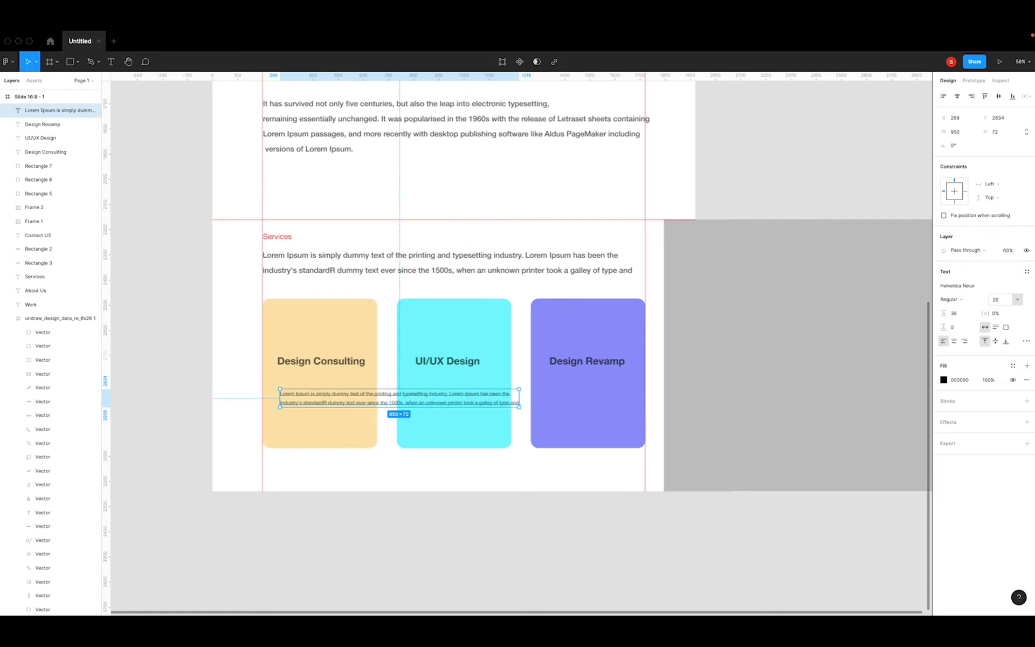
click(999, 301)
text(26)
key(Return)
Place the copy under Design Consulting and trim it to a short three-line description.
click(428, 483)
click(342, 396)
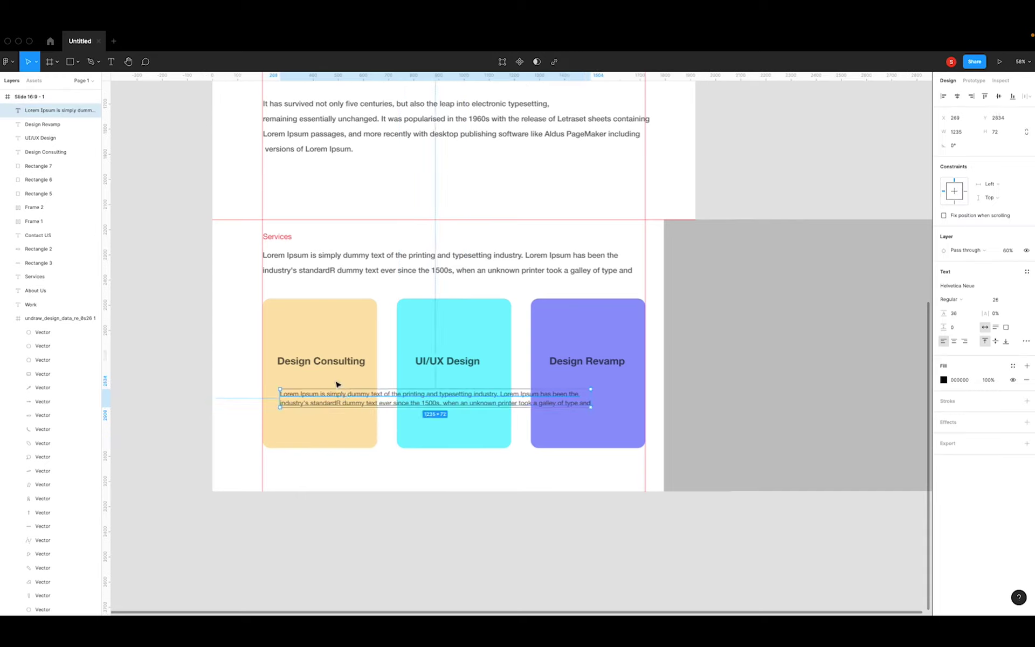
drag(342, 396, 339, 381)
double_click(365, 381)
click(364, 380)
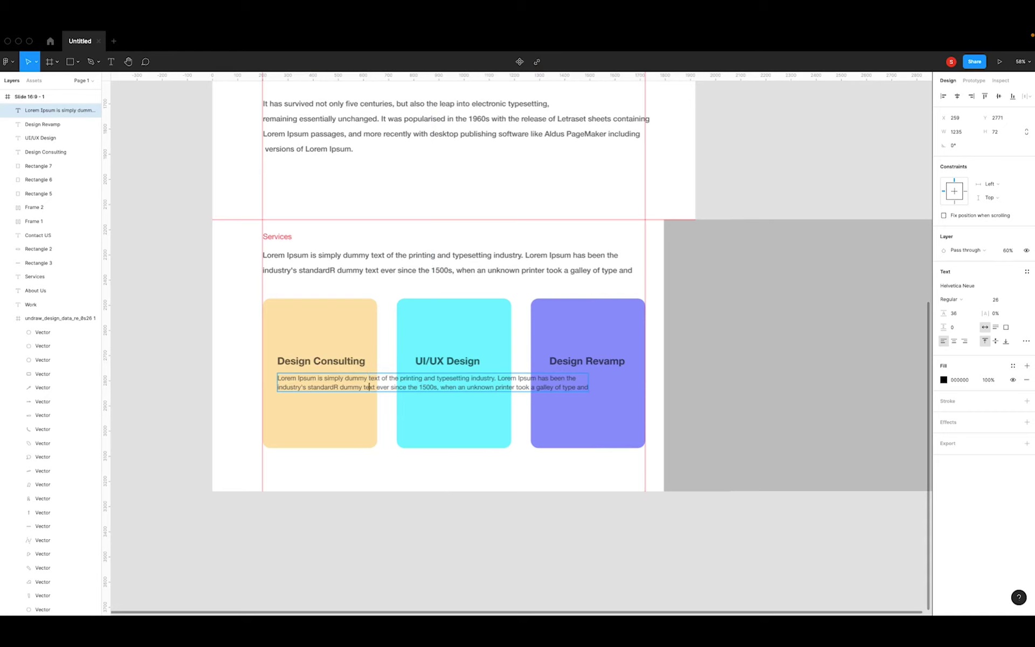
key(Return)
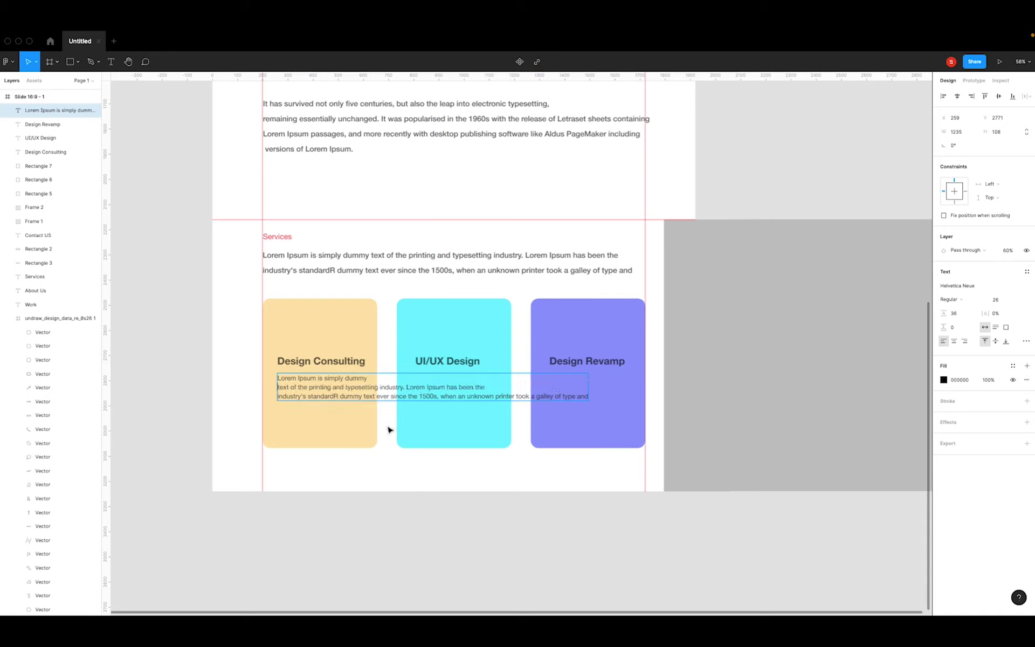
click(345, 388)
key(Return)
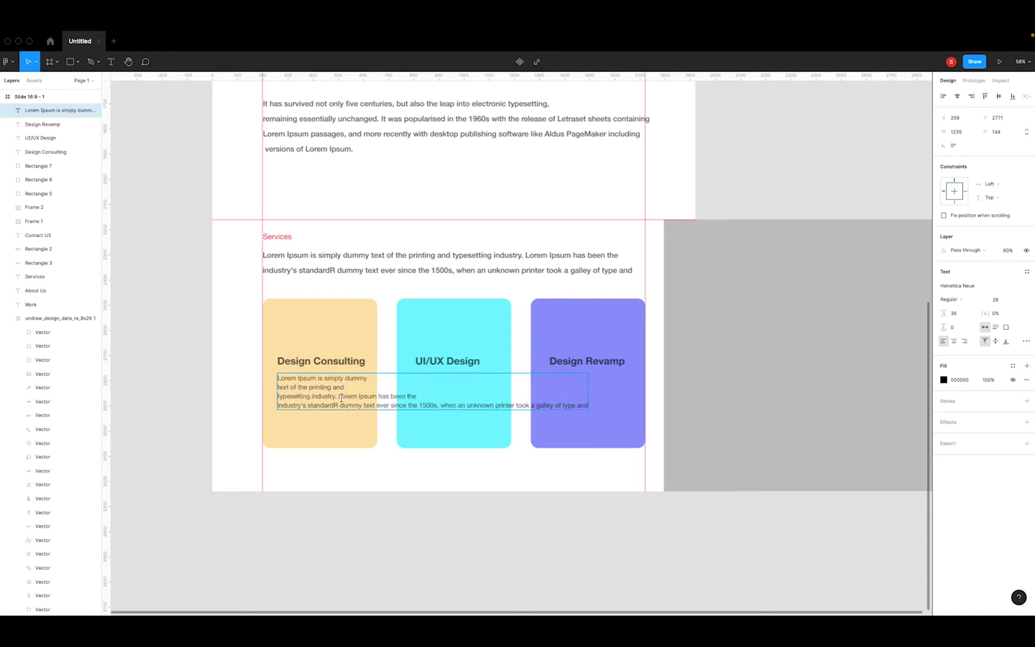
key(super+shift+Down)
key(BackSpace)
key(Escape)
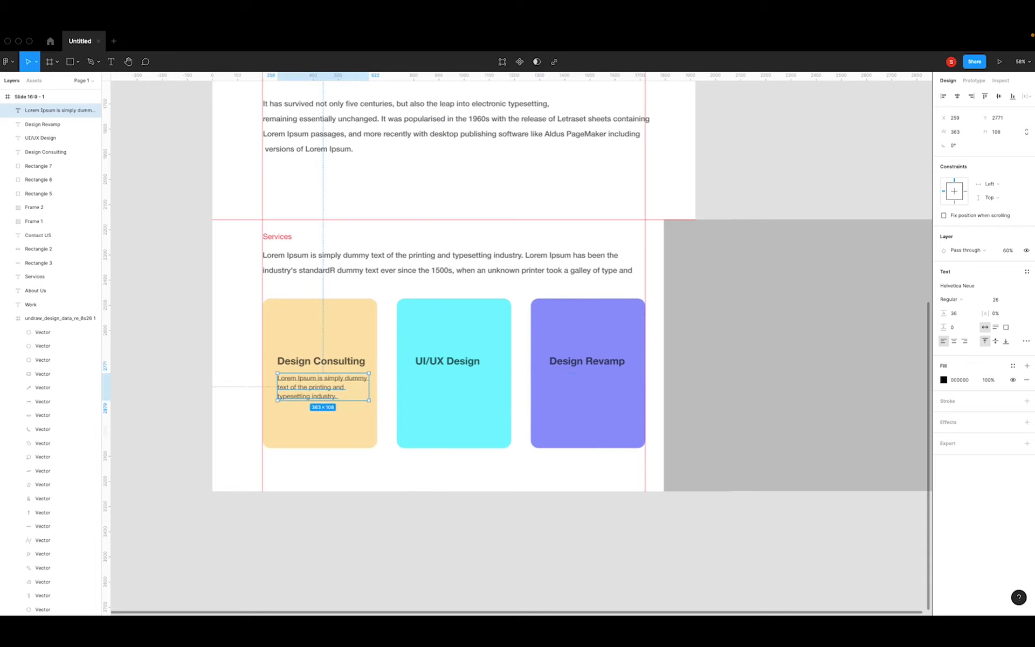
Group the Design Consulting heading and description, centre it horizontally in the yellow card, then ungroup.
click(318, 387)
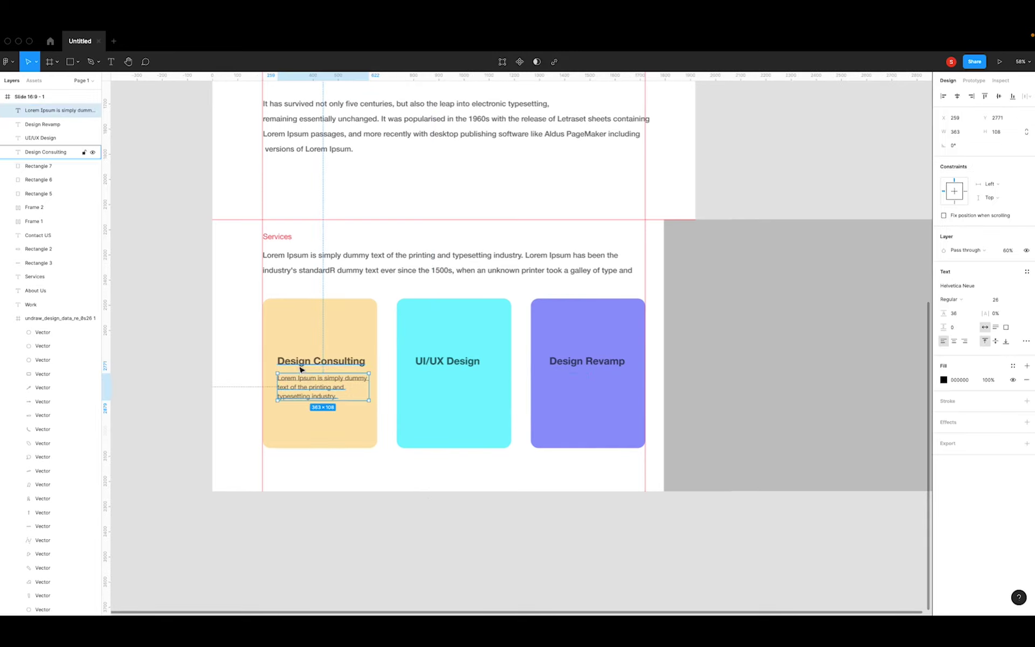
shift+click(305, 362)
key(super+g)
shift+click(353, 443)
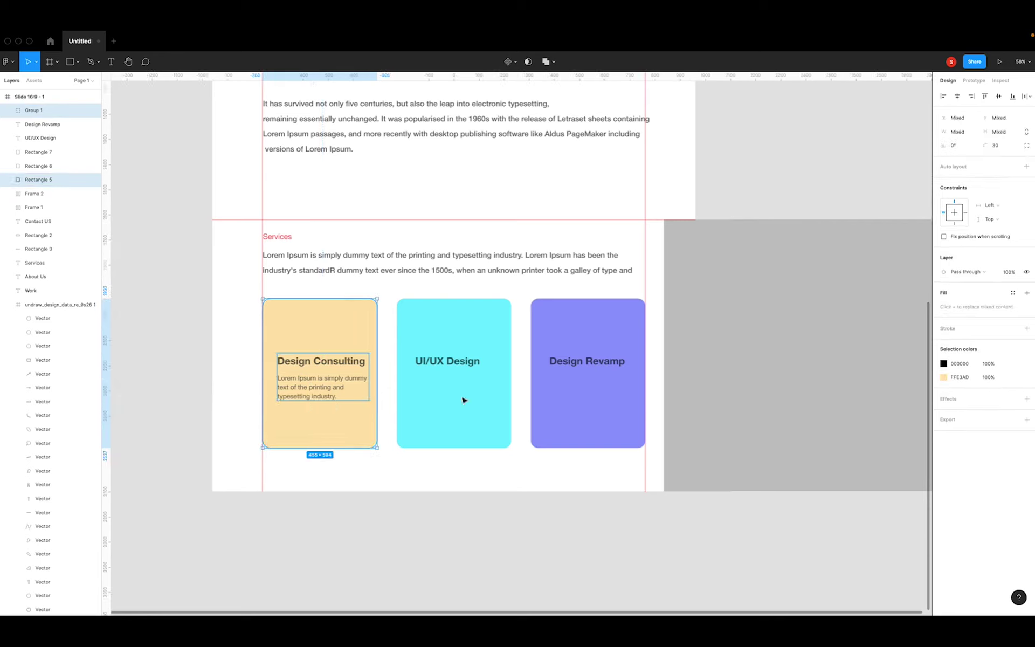
click(957, 96)
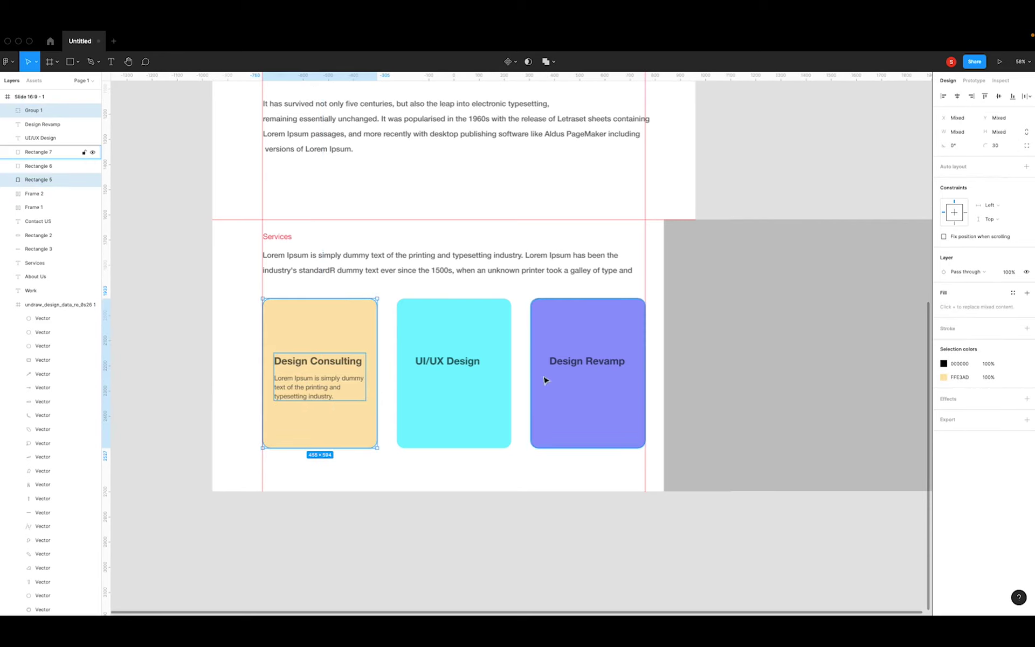
click(431, 512)
click(346, 393)
key(shift+super+g)
click(313, 384)
Remove an accidental duplicate of the UI/UX Design heading.
click(448, 360)
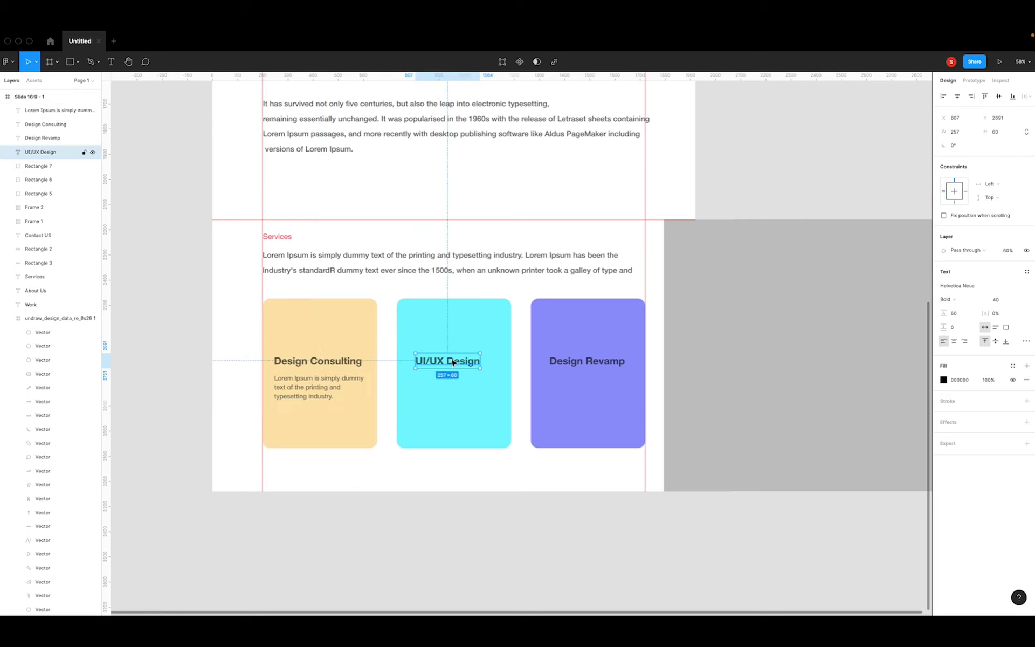
key(super+d)
drag(332, 398, 423, 398)
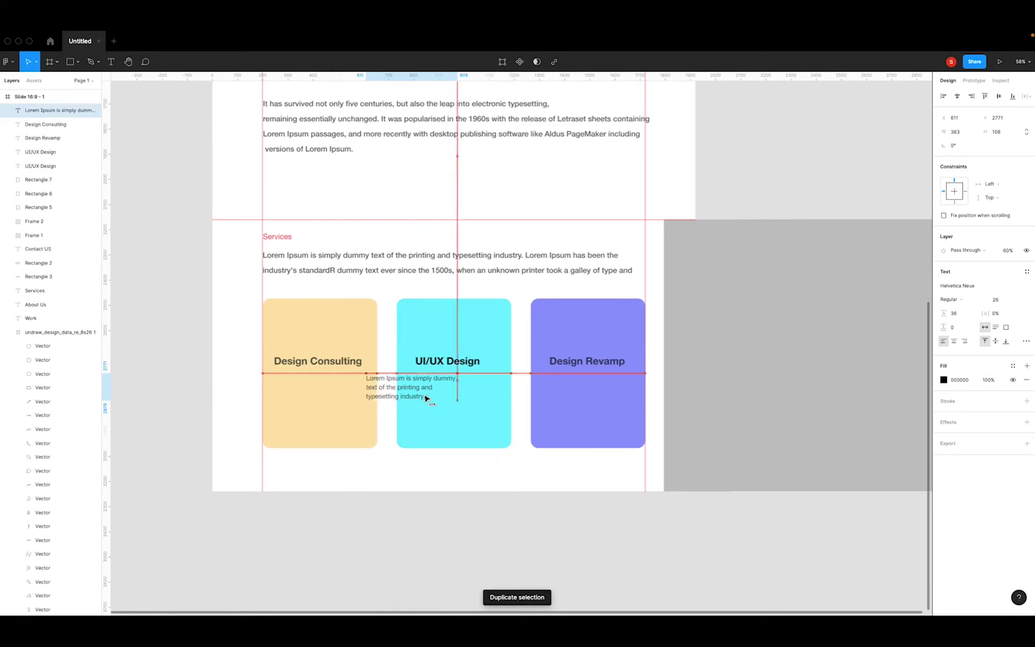
key(super+z)
click(353, 388)
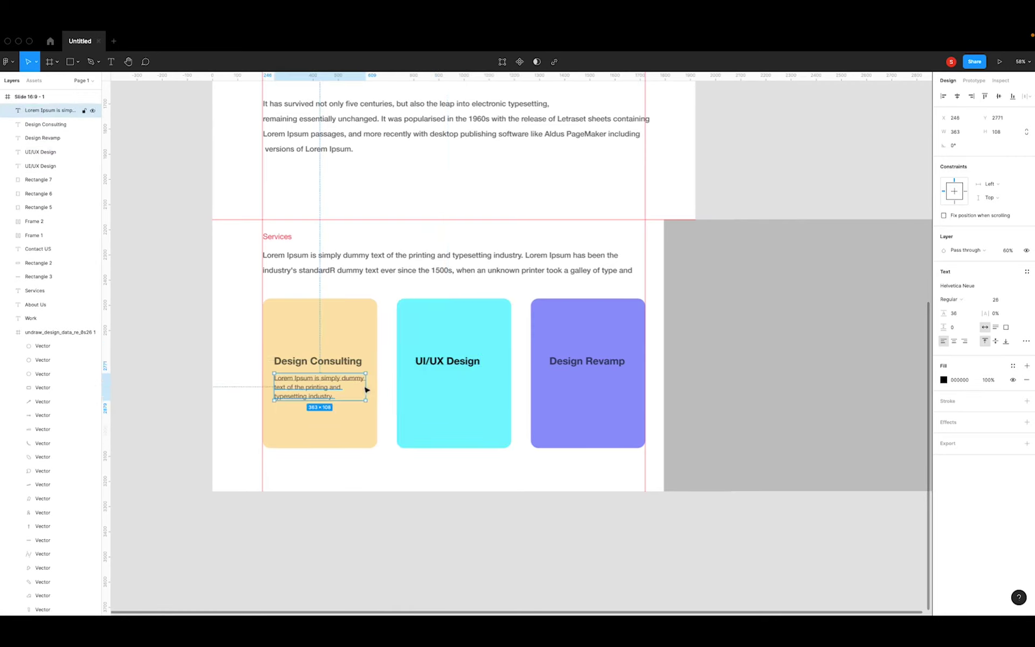
drag(435, 368, 441, 394)
key(Delete)
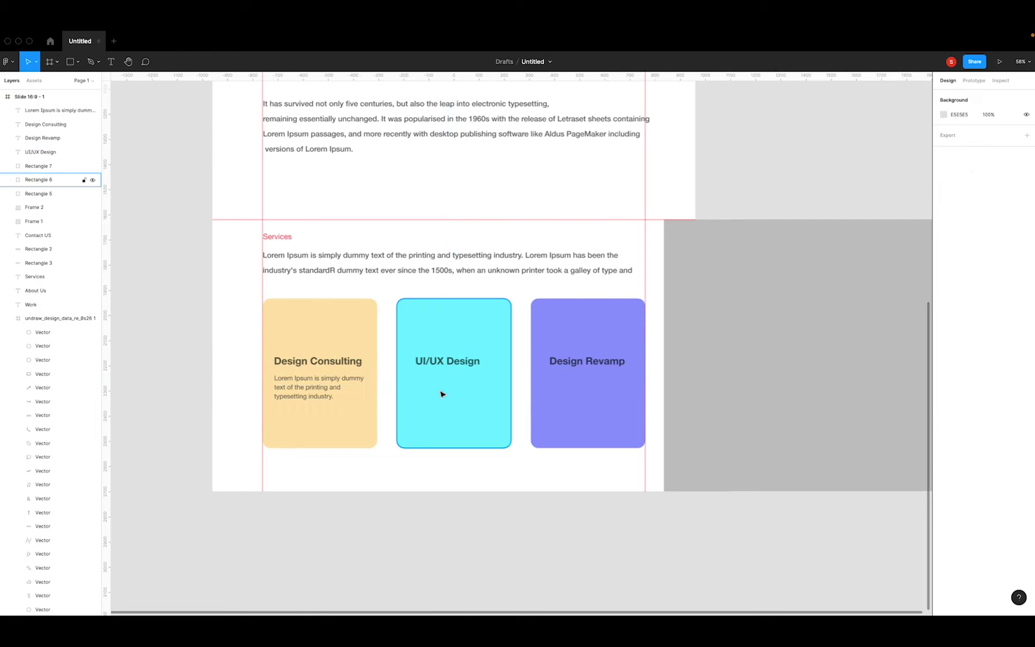
Set the three card headings to 80% opacity.
click(296, 365)
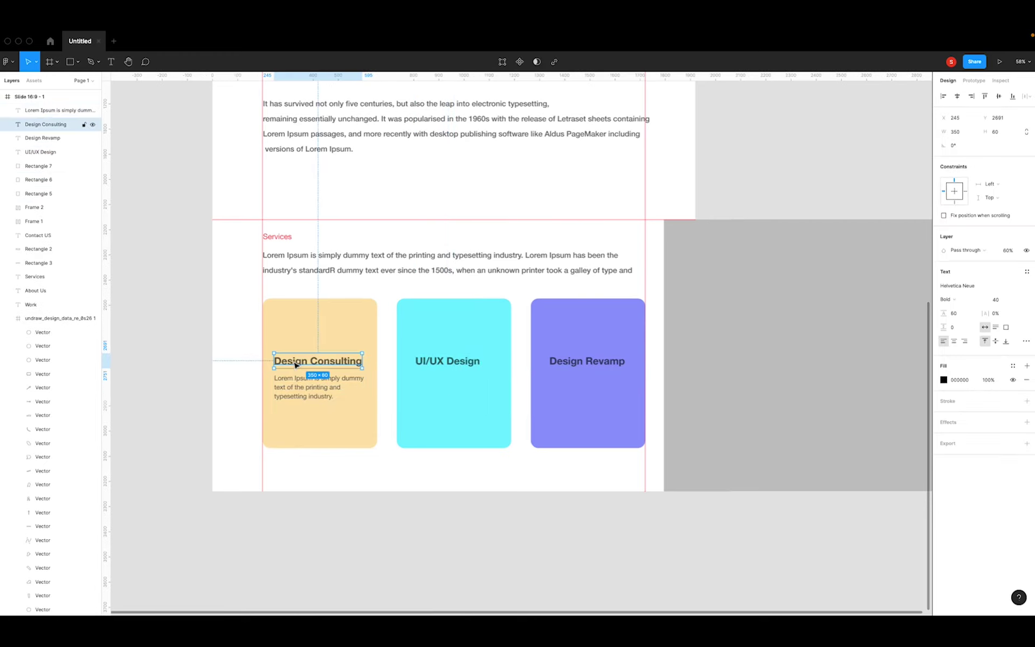
shift+click(431, 362)
shift+click(593, 365)
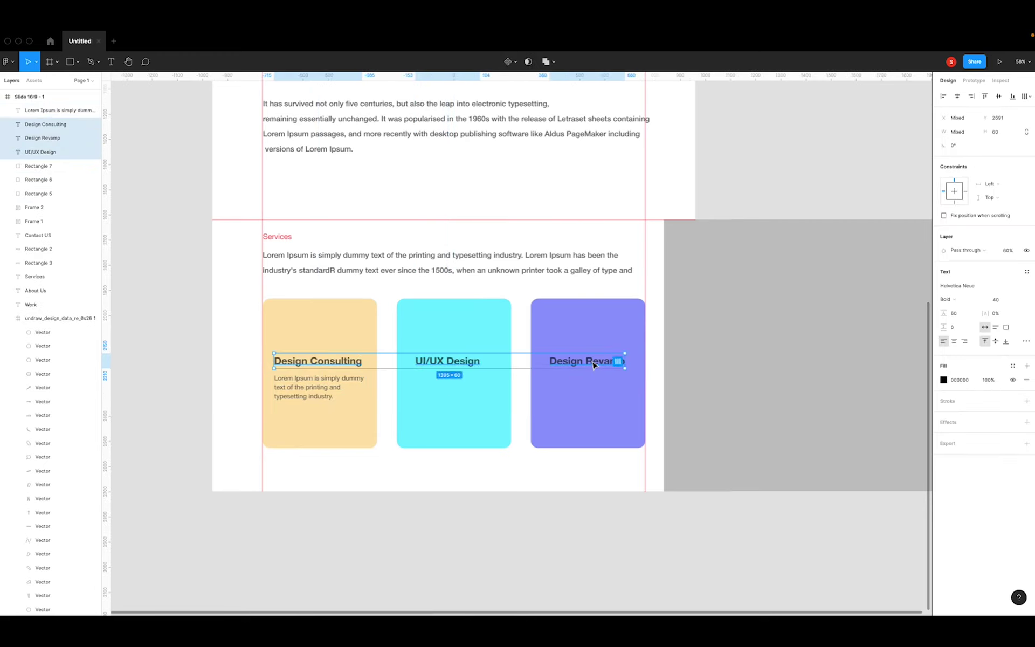
key(8)
Copy the description under UI/UX Design, group them and centre horizontally in the cyan card.
click(291, 390)
key(ctrl+d)
mouse_move(289, 393)
mouse_down()
mouse_move(465, 389)
mouse_move(441, 389)
mouse_up()
shift+click(447, 362)
key(ctrl+g)
shift+click(455, 334)
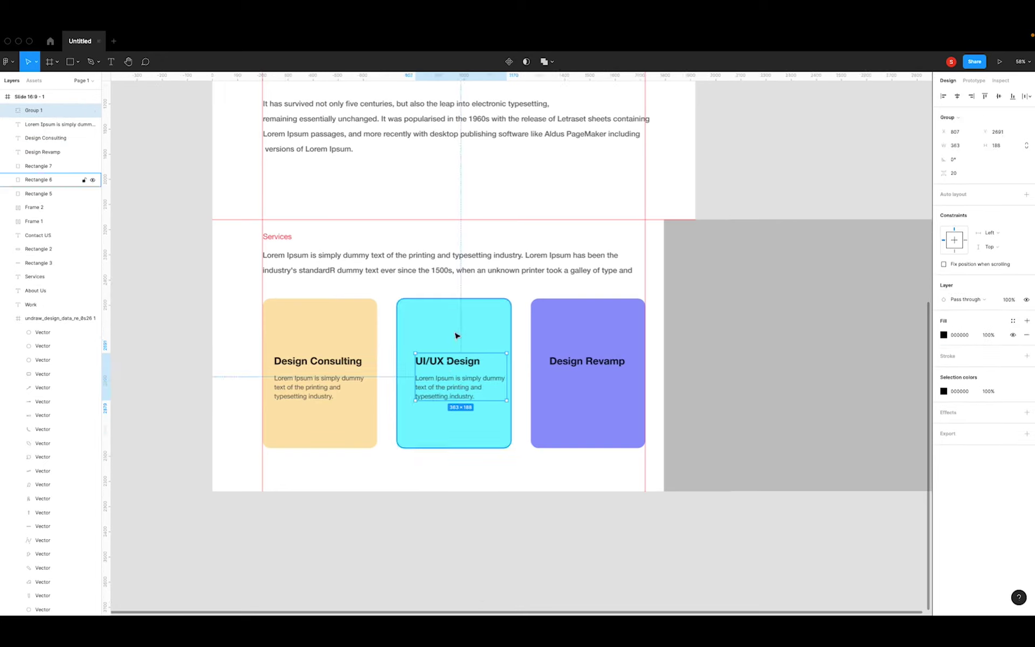
click(958, 98)
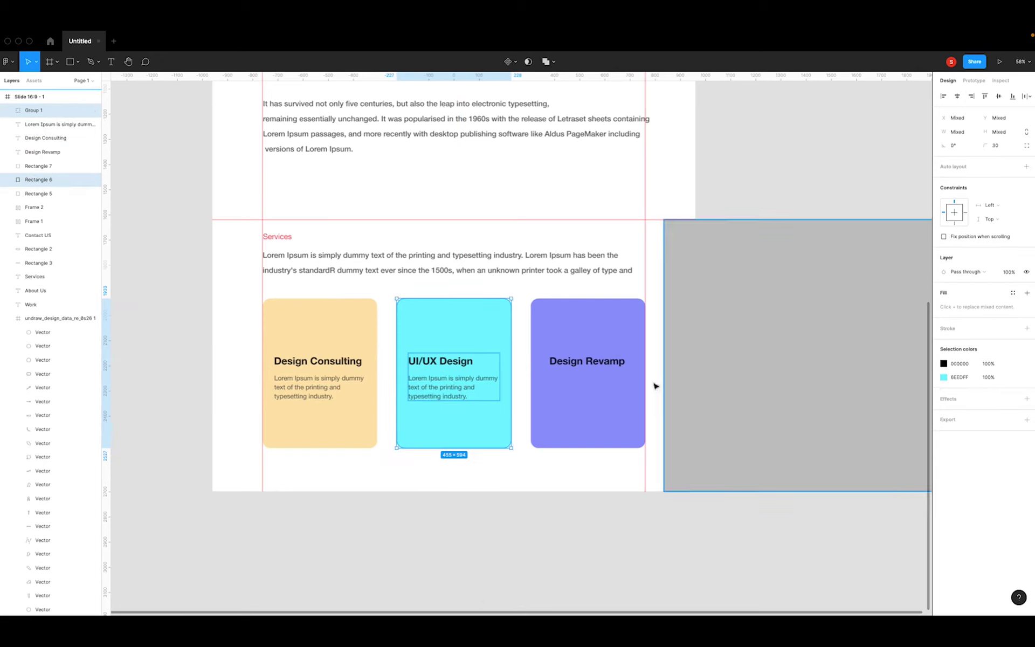
click(533, 536)
Copy the description under Design Revamp, group them and centre in the purple card.
click(446, 398)
drag(446, 397, 314, 391)
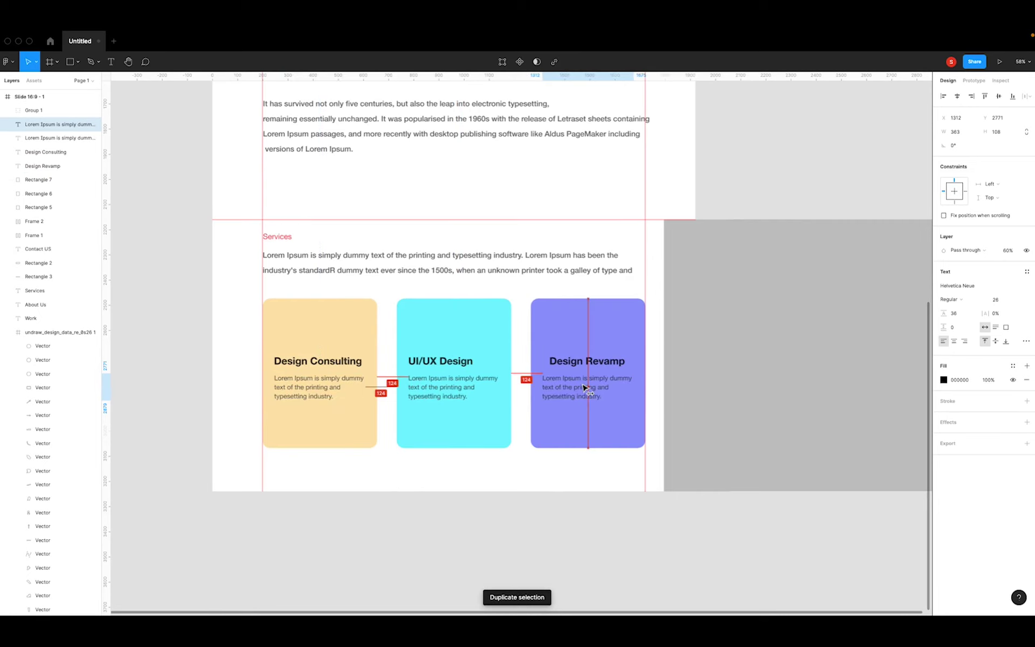
drag(314, 391, 589, 361)
shift+click(589, 361)
key(ctrl+g)
shift+click(585, 329)
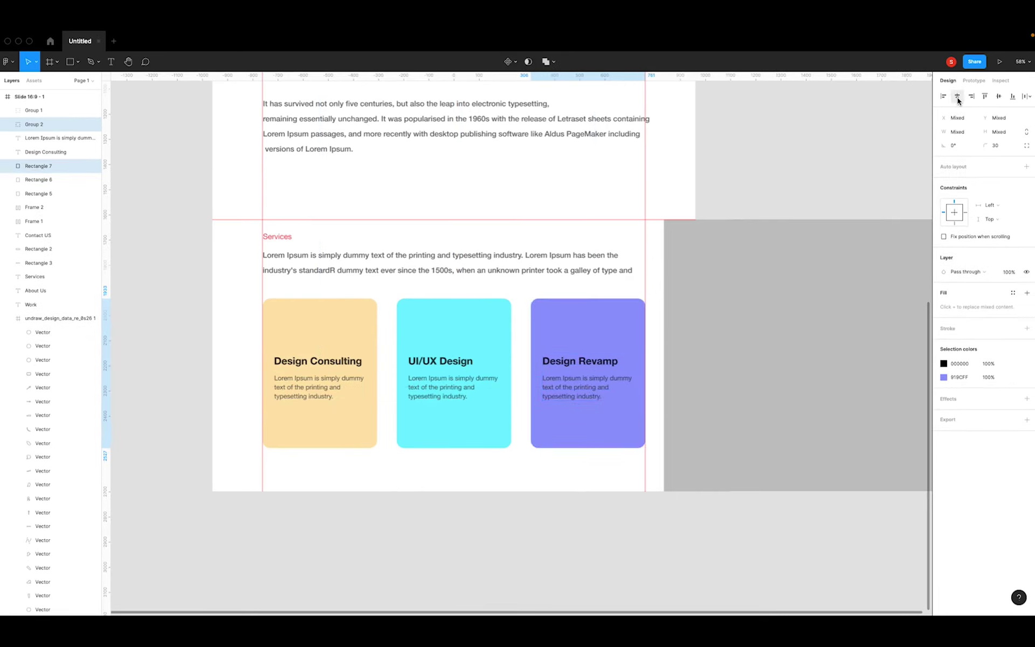
click(604, 569)
Reselect the Design Consulting description and duplicate it.
scroll(431, 432, down, 1)
click(430, 370)
click(334, 453)
click(324, 380)
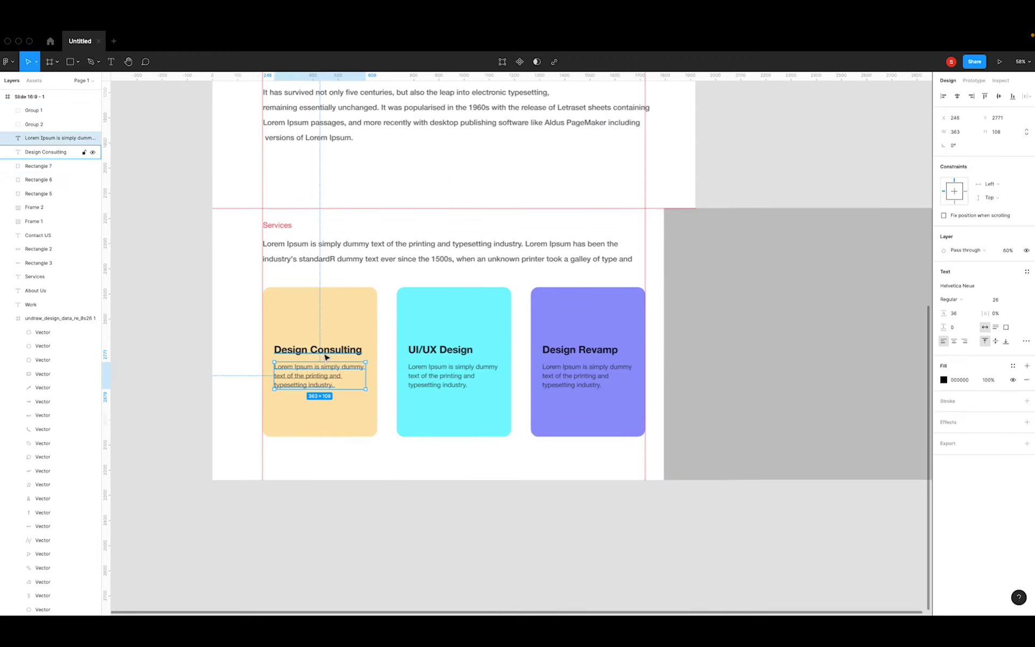
click(326, 356)
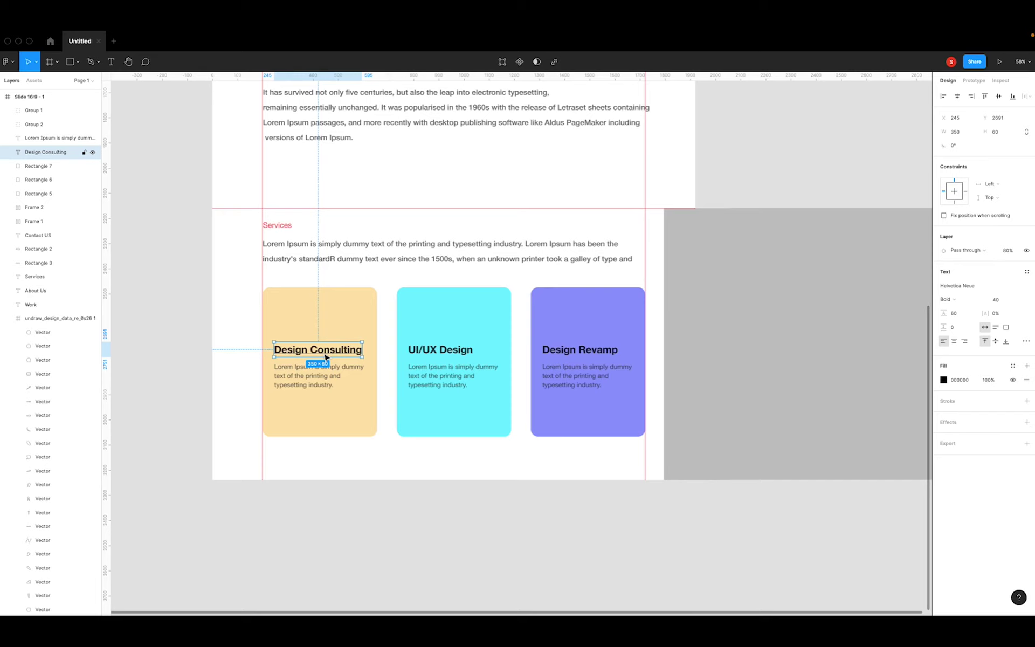
click(326, 377)
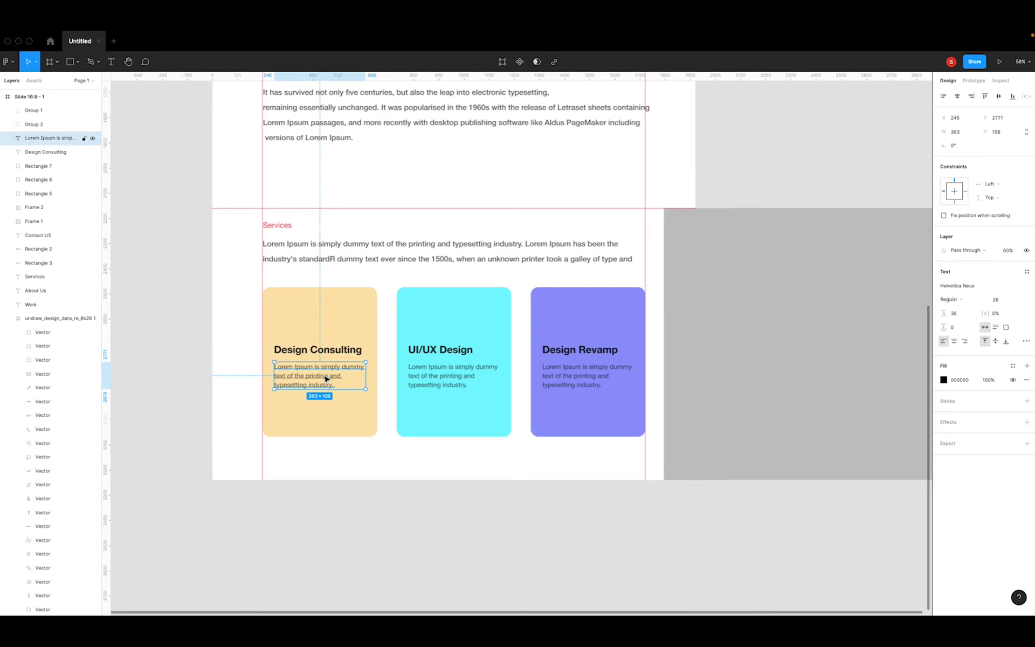
click(341, 480)
click(310, 386)
key(ctrl+d)
Place a copied text below the yellow card's description and retype it as 'View Moew'.
drag(310, 386, 310, 416)
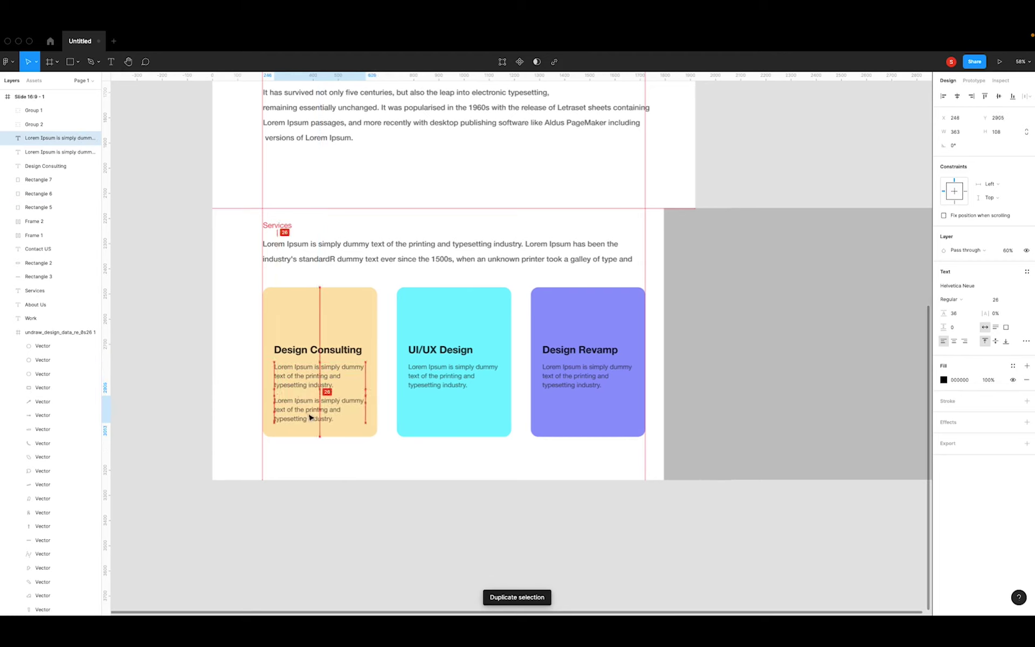
double_click(307, 413)
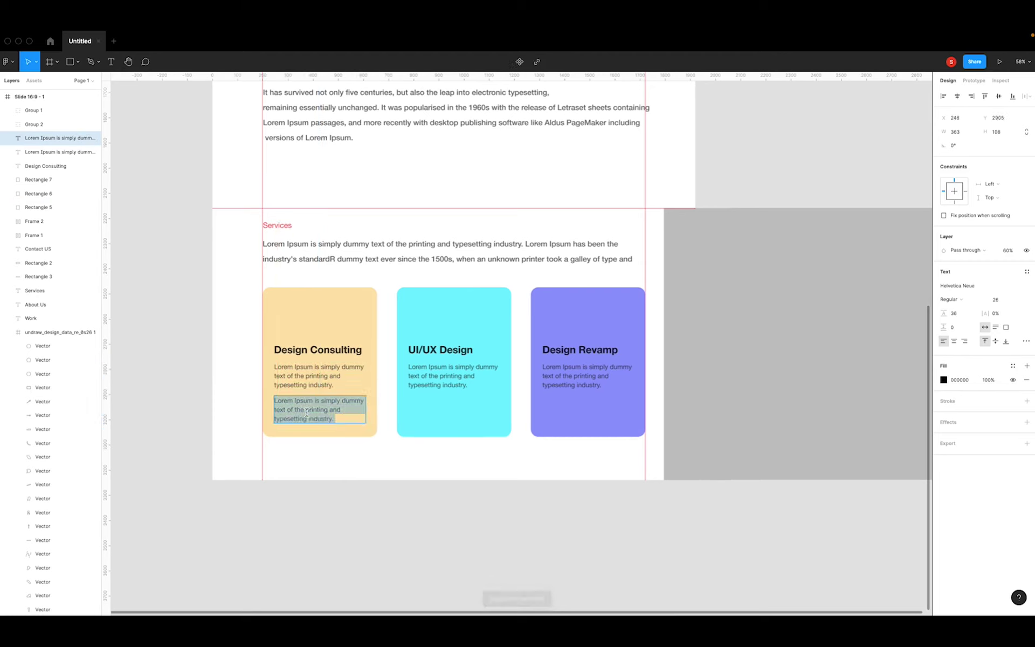
text(Vi)
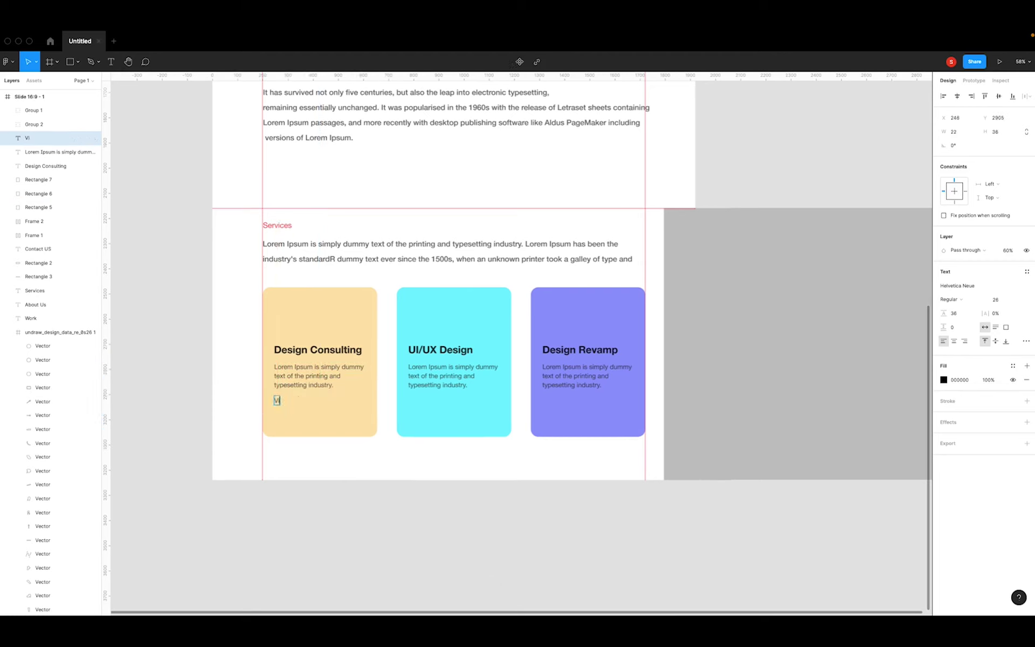
text(ew M)
text(oew)
Move the View More label lower in the yellow card and set its font size to 20.
click(341, 495)
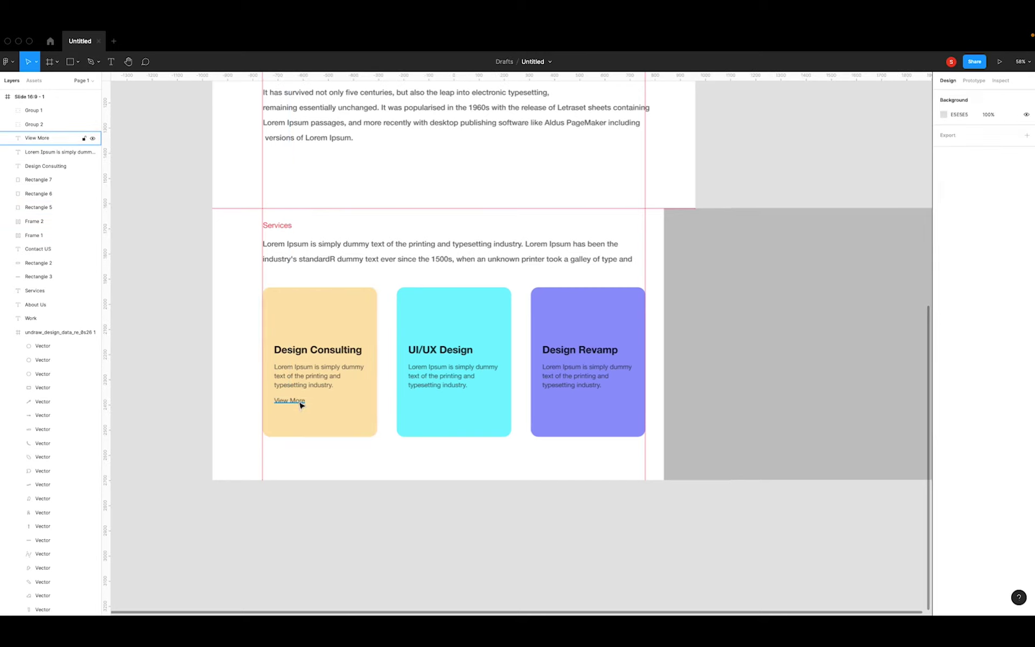
drag(301, 405, 301, 422)
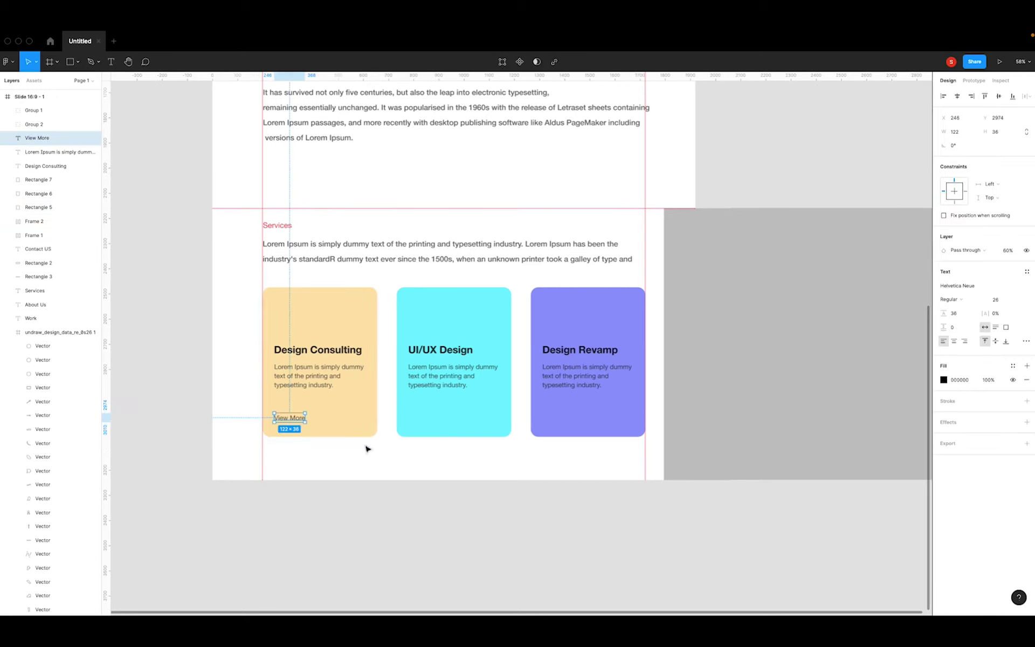
click(1005, 300)
text(0)
key(Return)
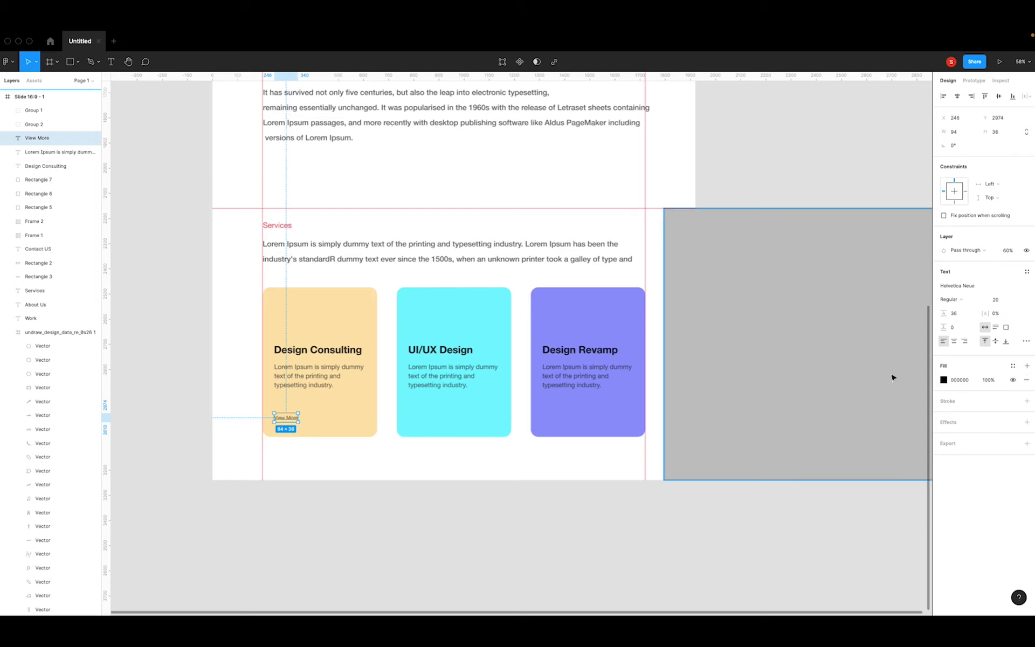
click(387, 440)
Try recolouring the View More text, first white at 100% opacity, then black.
click(302, 422)
click(943, 380)
drag(891, 401, 781, 337)
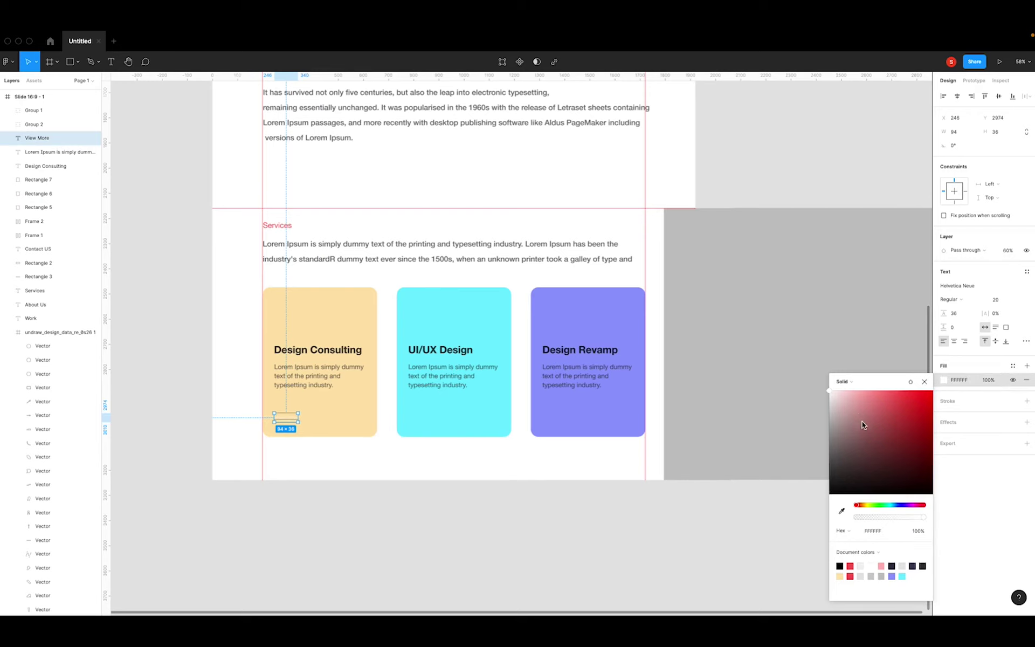
click(411, 510)
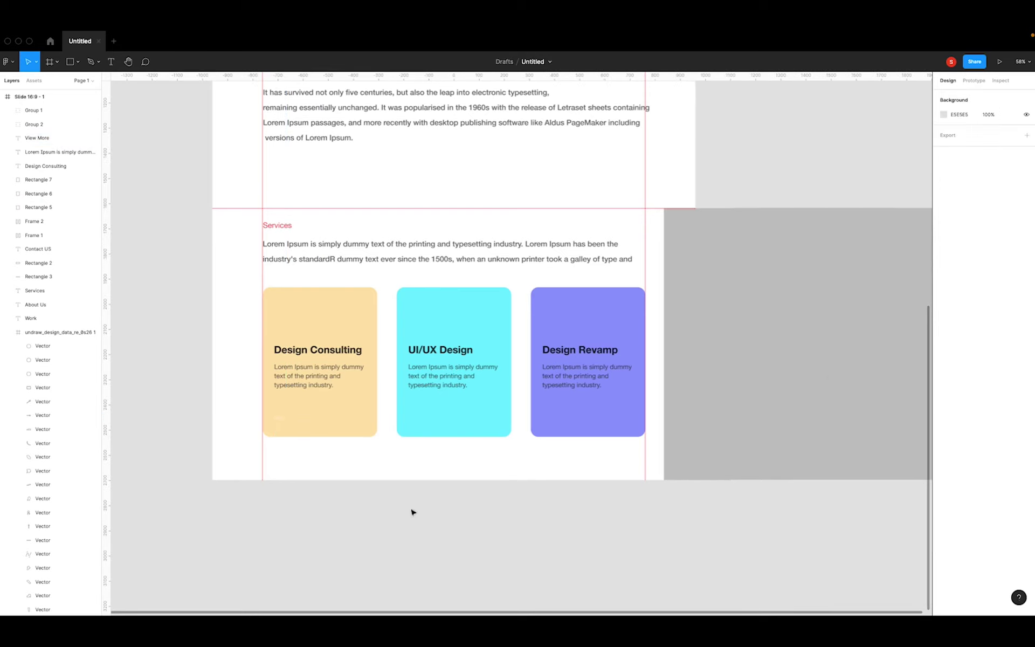
click(293, 424)
key(0)
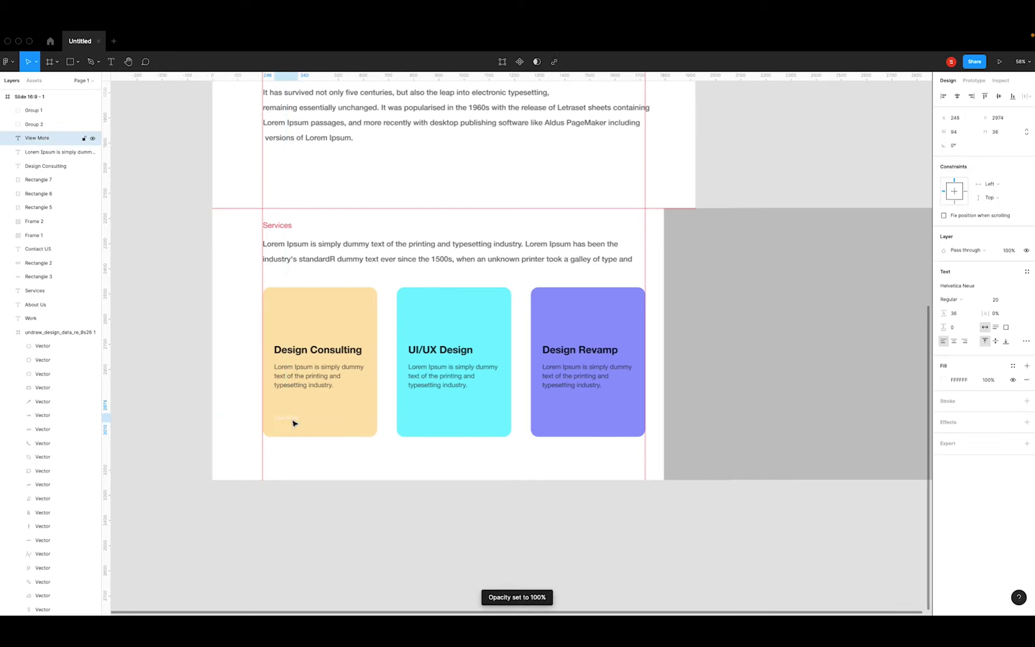
click(943, 380)
drag(876, 410, 829, 494)
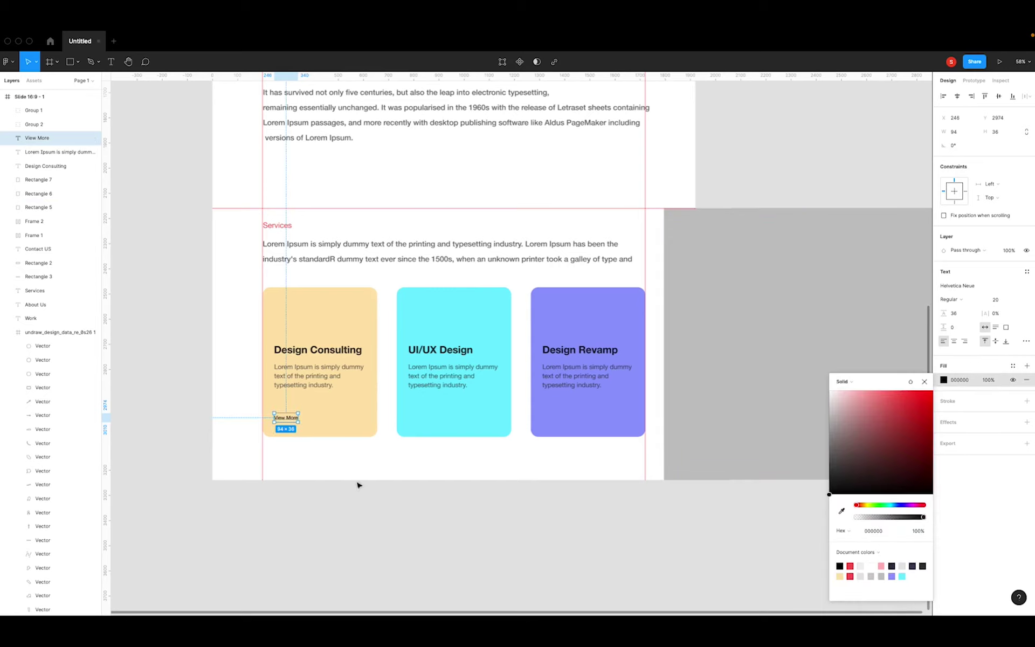
click(366, 497)
click(288, 419)
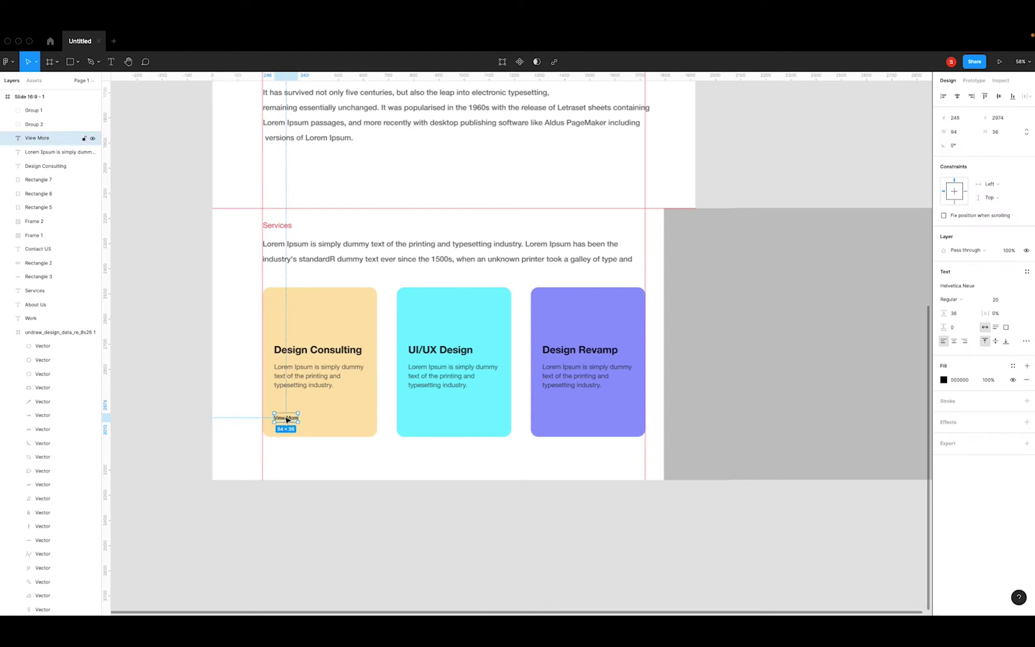
Copy the Services heading's red hex F65858 and apply it to the View More text.
click(277, 225)
click(958, 379)
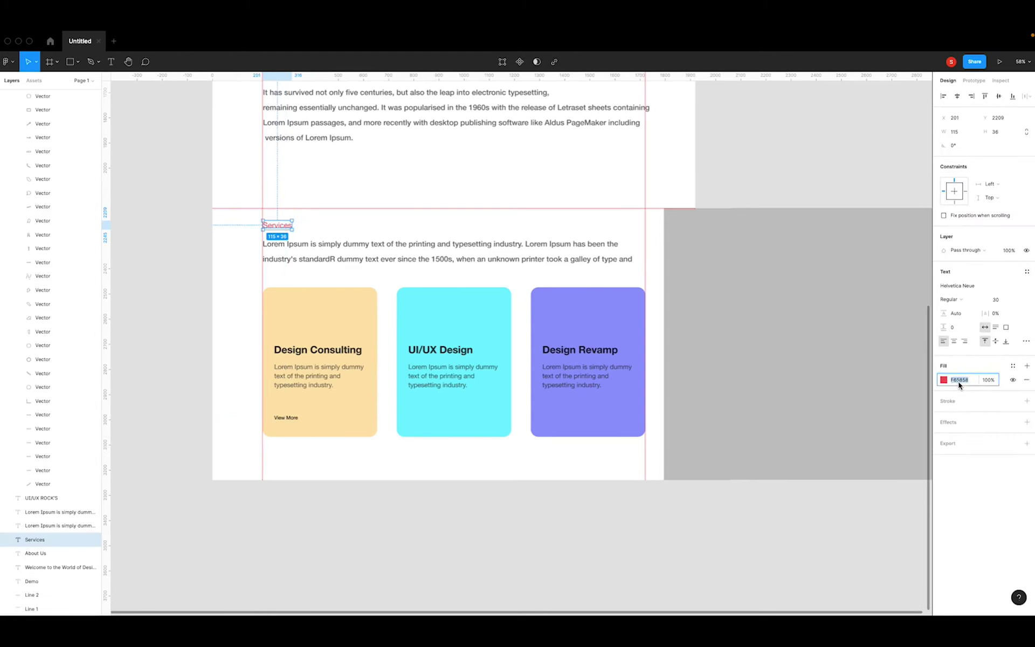
click(286, 418)
click(963, 381)
text(F65858)
key(Return)
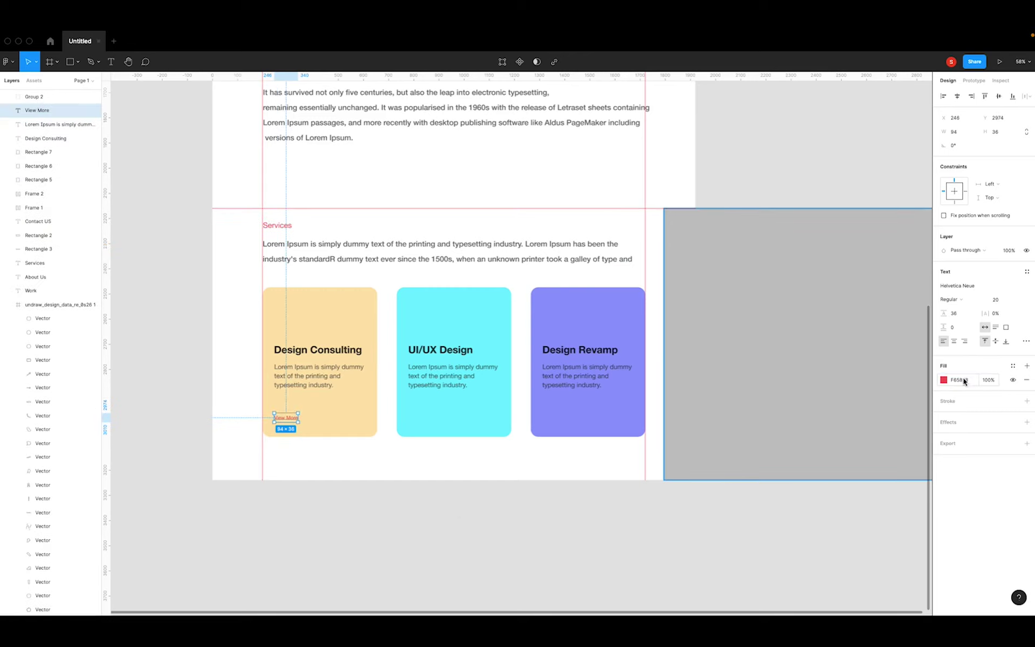
click(462, 520)
click(295, 420)
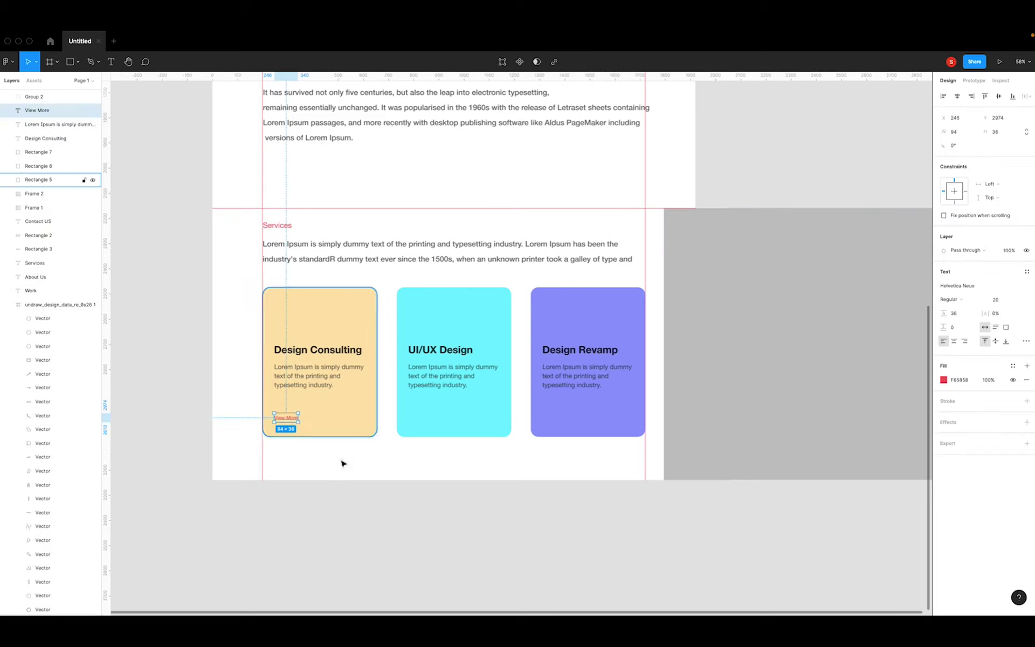
click(365, 483)
Duplicate View More onto the UI/UX Design and Design Revamp cards, then select all three.
click(295, 422)
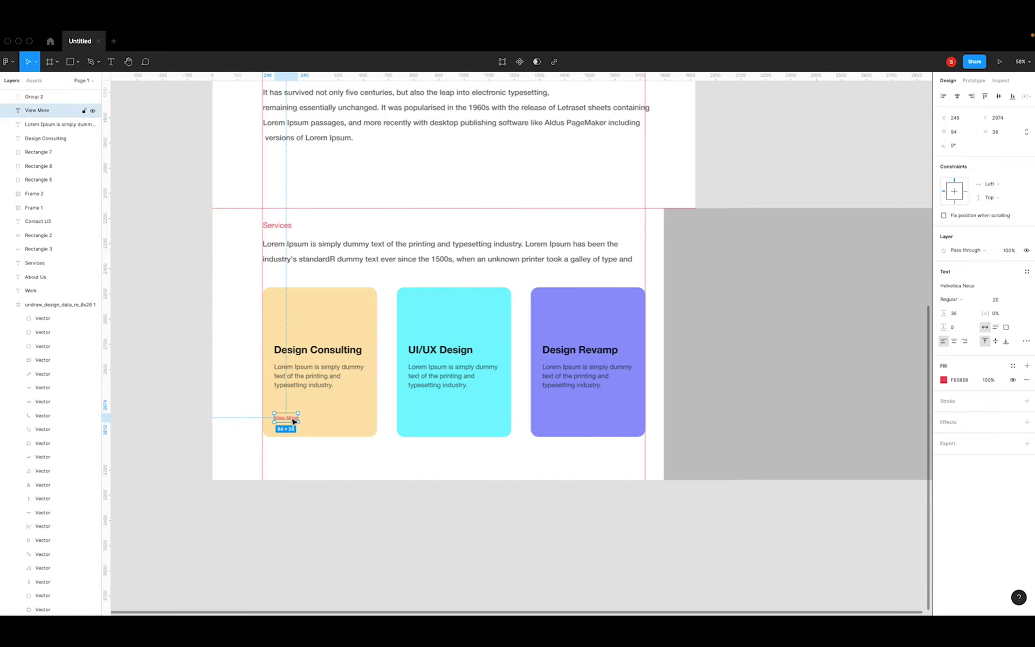
key(ctrl+g)
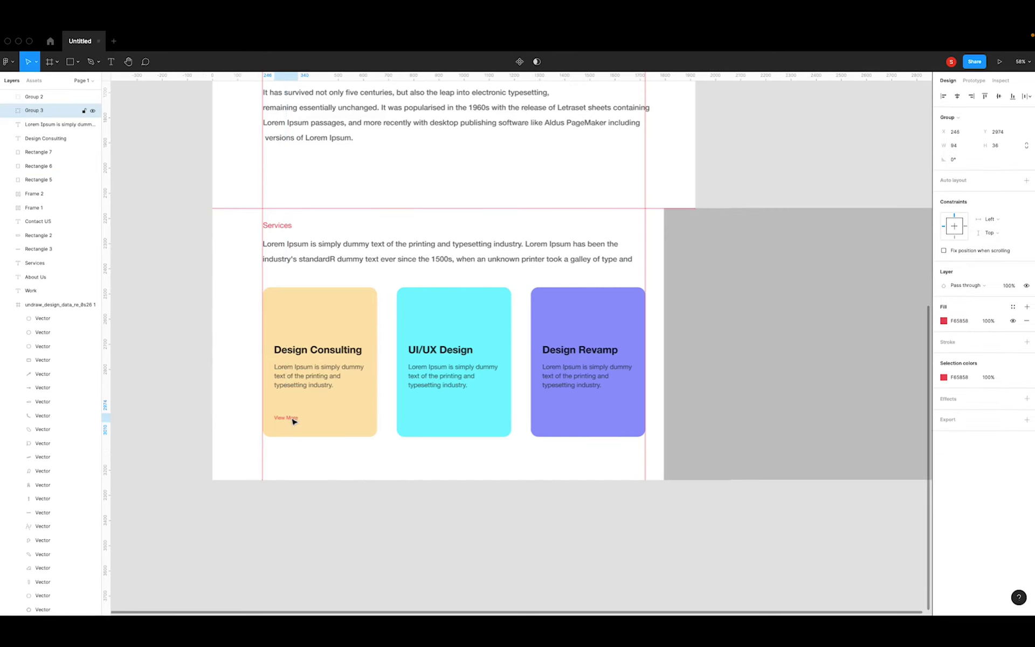
key(ctrl+z)
key(Escape)
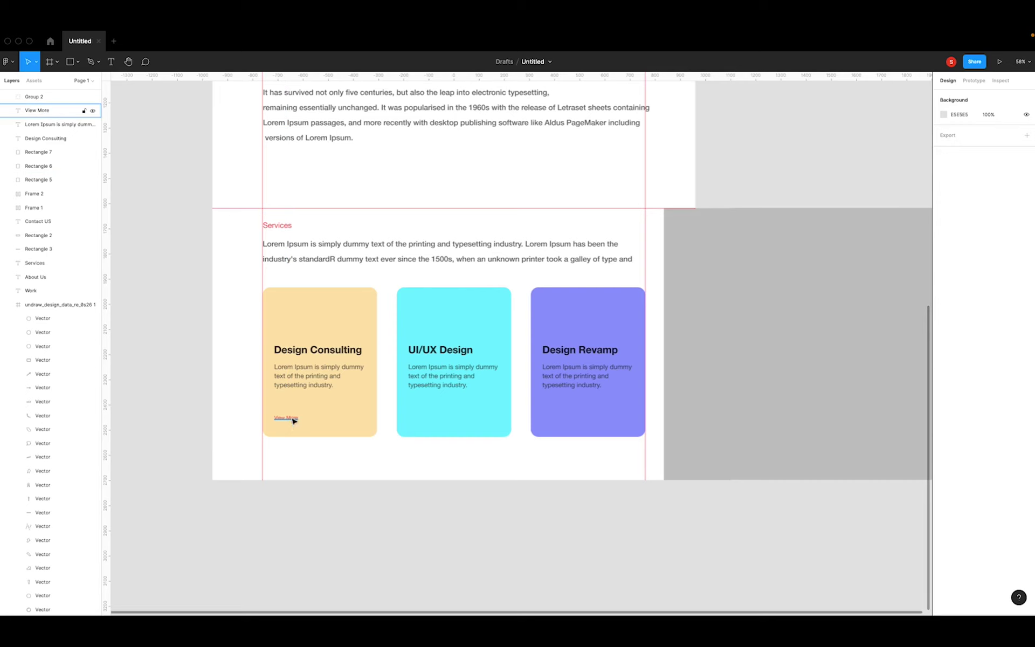
click(294, 419)
key(ctrl+d)
drag(294, 421, 425, 418)
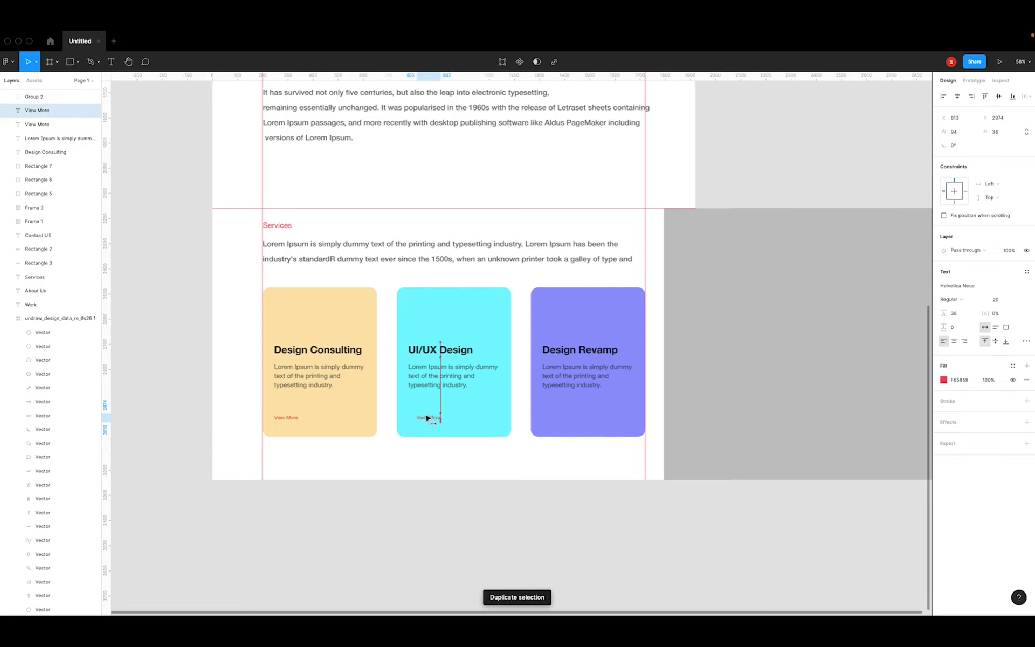
key(ctrl+d)
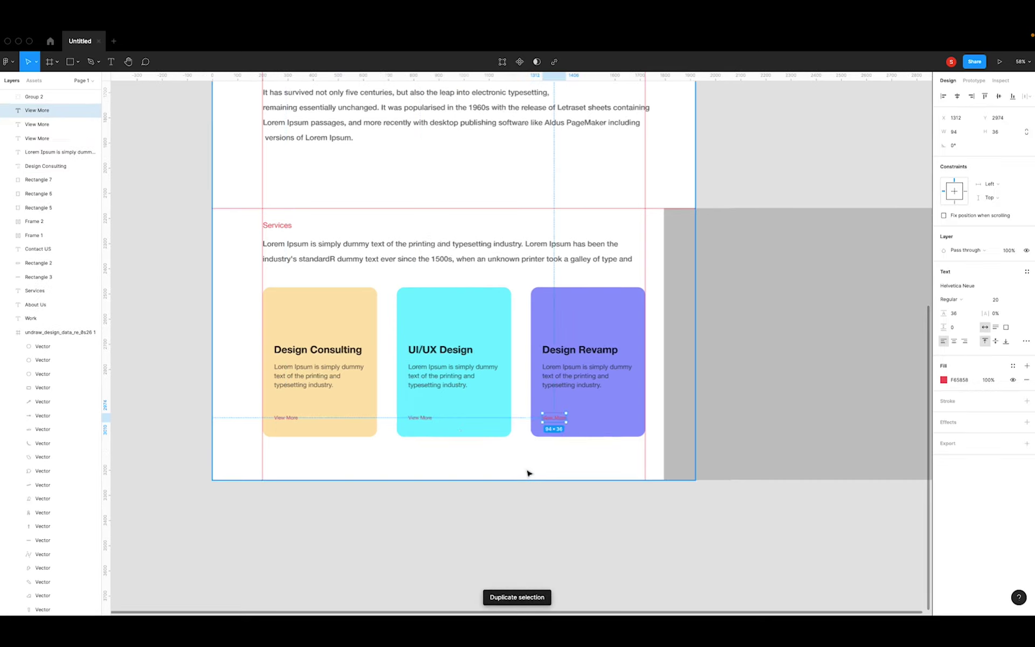
click(589, 498)
click(553, 420)
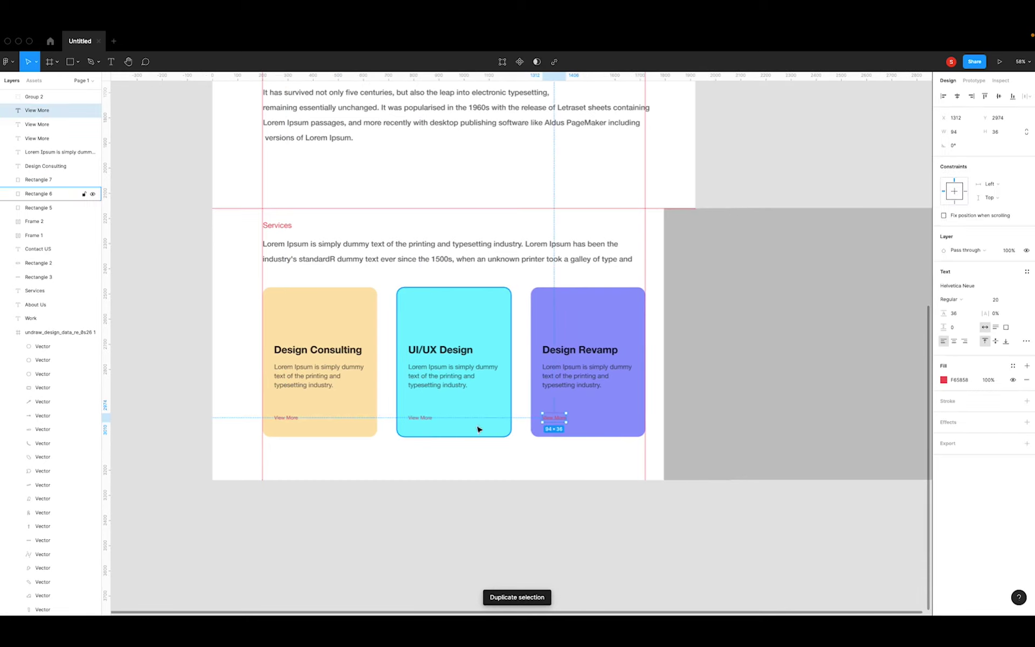
shift+click(434, 419)
shift+click(298, 419)
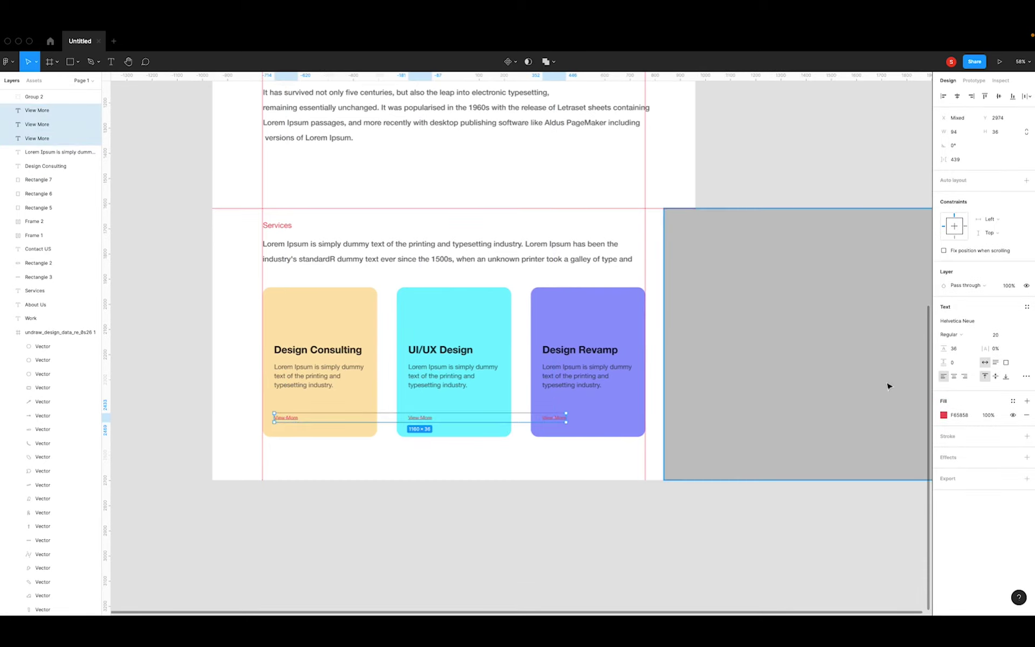
Change the three View More labels from red to dark grey at about 77% opacity.
click(943, 415)
mouse_move(852, 460)
mouse_down()
mouse_move(829, 470)
mouse_move(808, 511)
mouse_up()
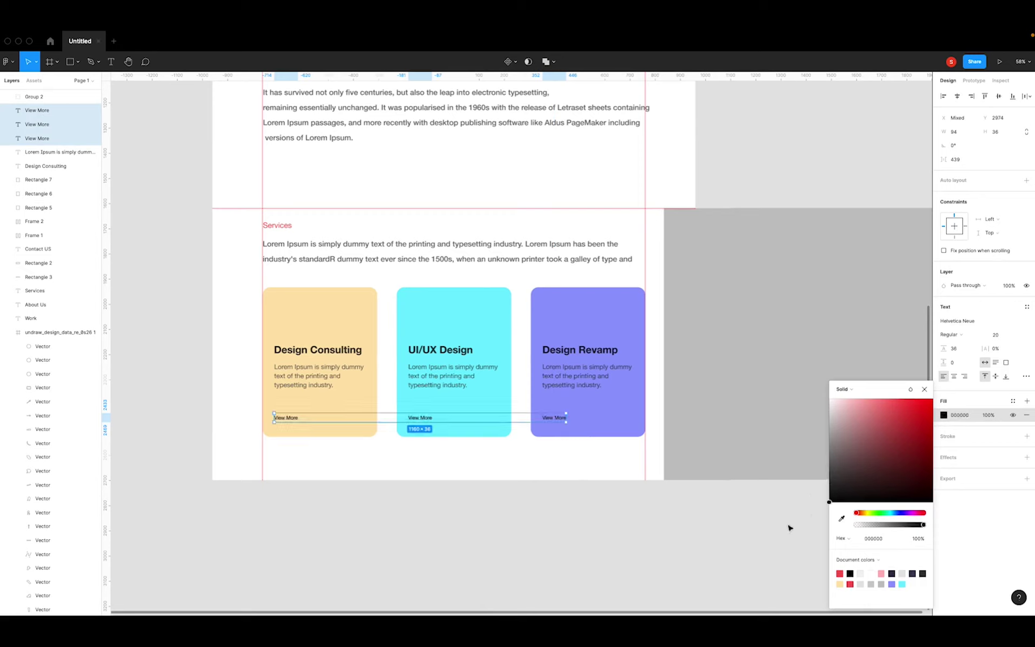
drag(923, 524, 908, 525)
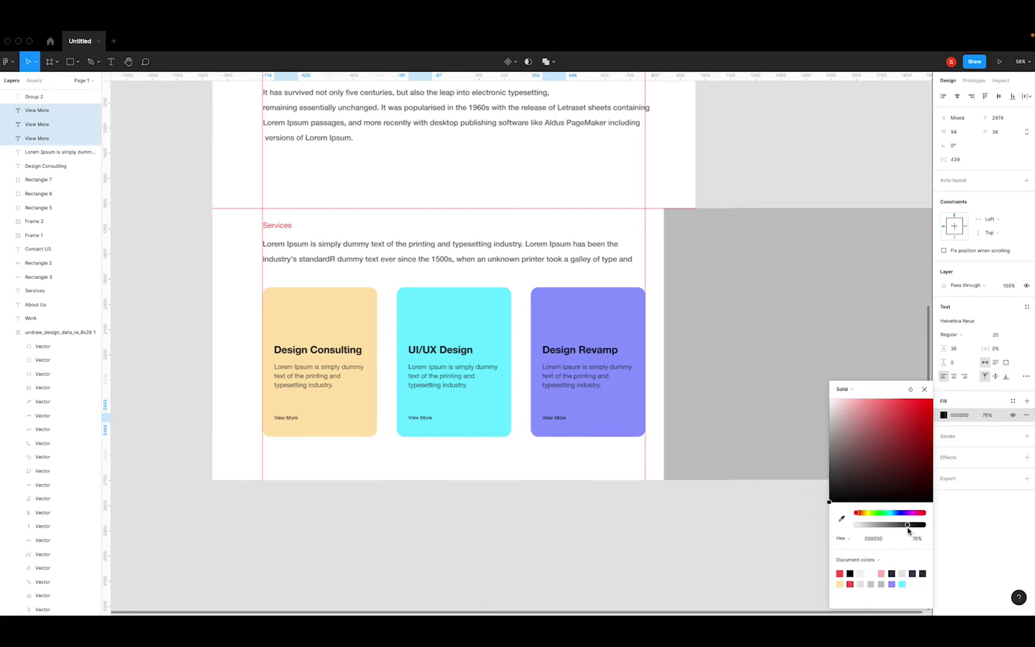
click(620, 525)
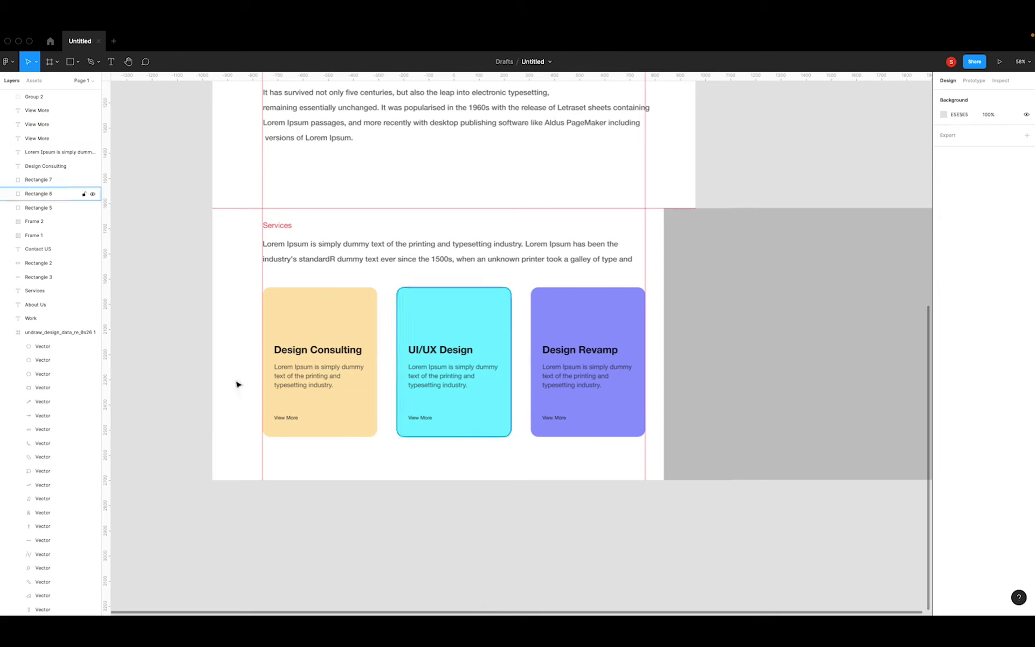
click(289, 327)
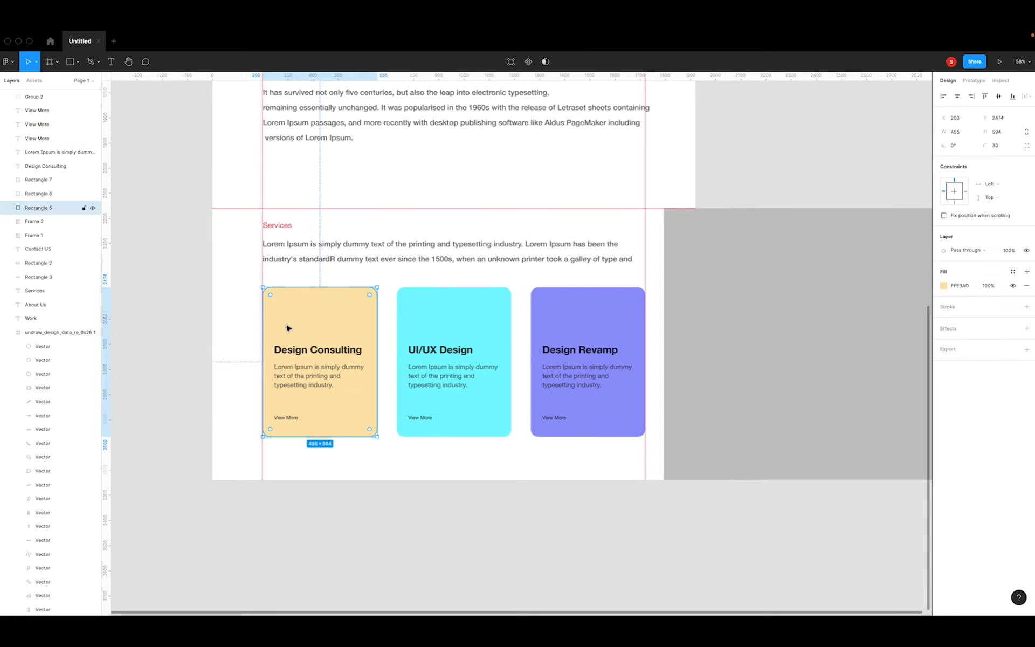
Draw a 134×134 circle on Design Consulting, duplicate it for the other cards, and nudge all three up.
key(o)
mouse_move(279, 297)
mouse_down()
mouse_move(315, 331)
mouse_move(295, 324)
mouse_move(435, 328)
mouse_up()
key(ctrl+d)
key(ctrl+d)
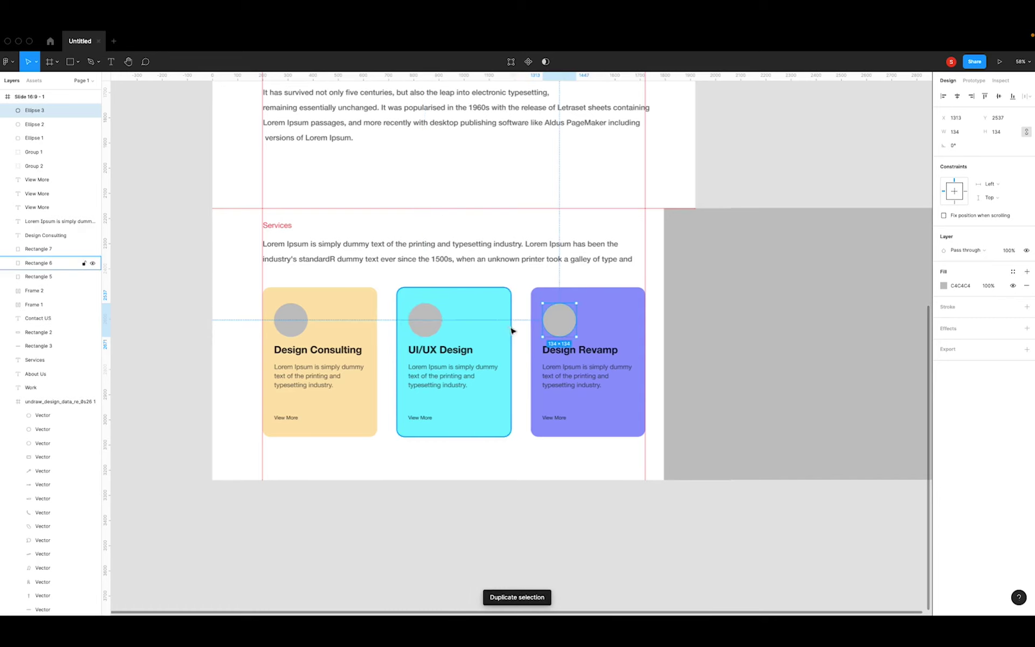
shift+click(427, 325)
shift+click(291, 321)
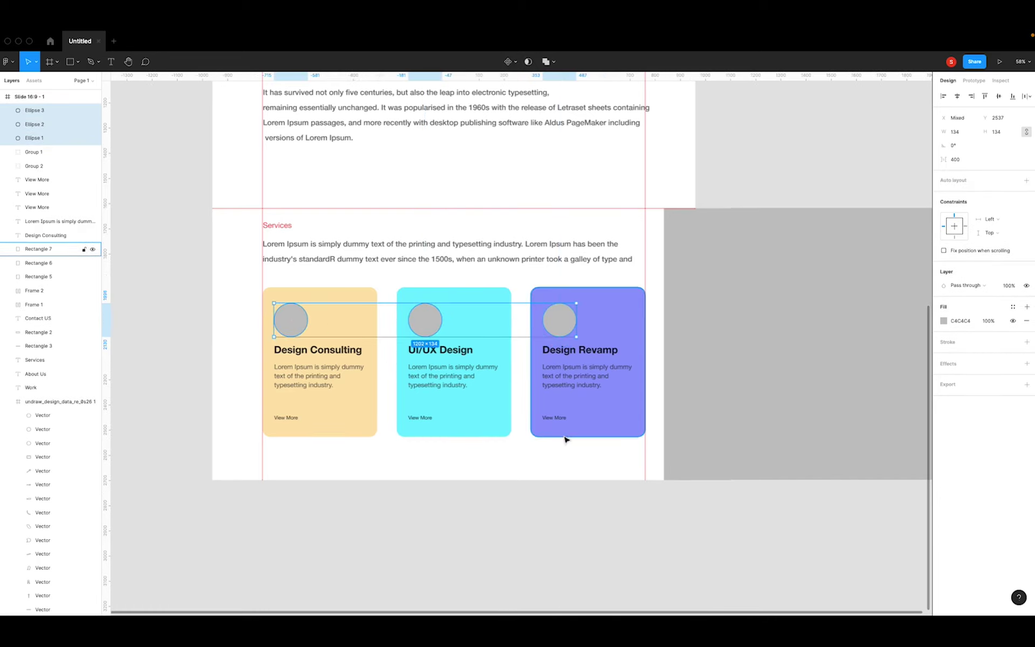
key(shift+Up)
key(shift+Up)
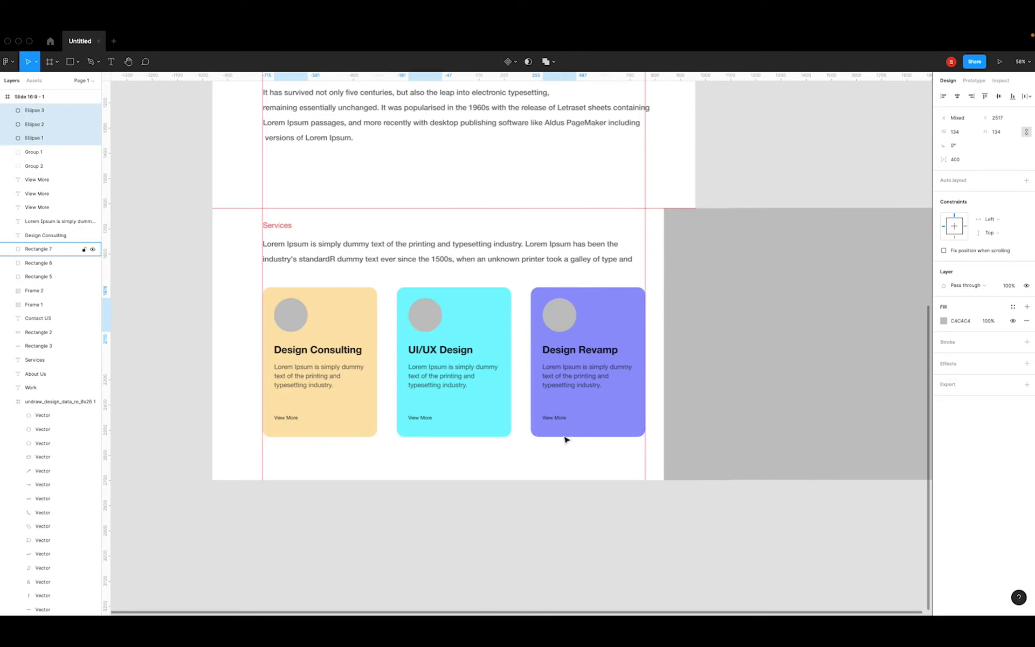
Fill the three circles pure white (FFFFFF) at 60% opacity.
click(943, 320)
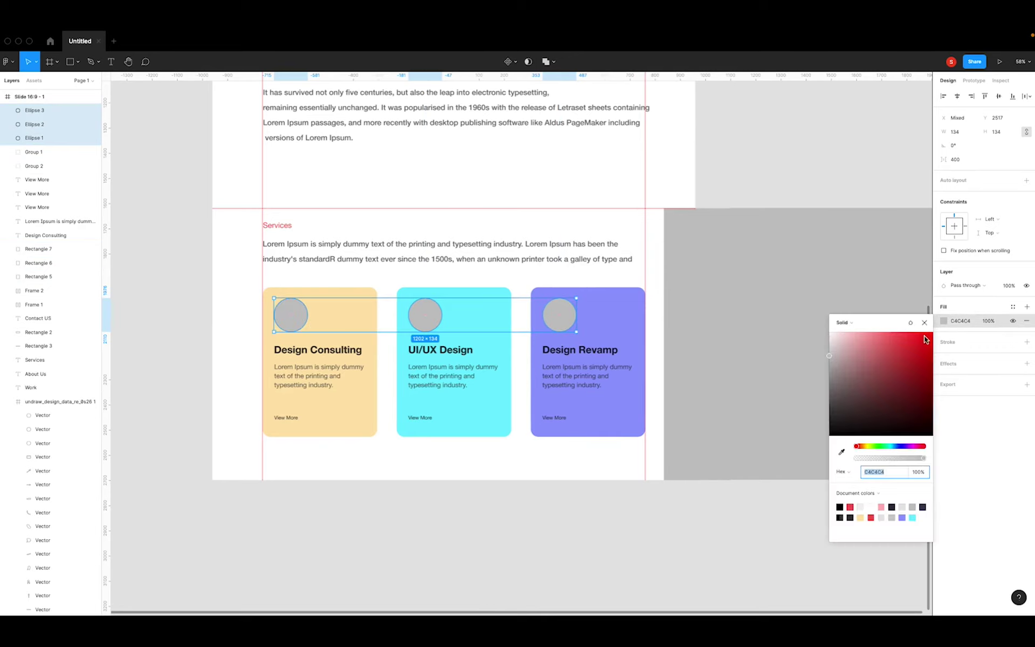
drag(925, 338, 797, 316)
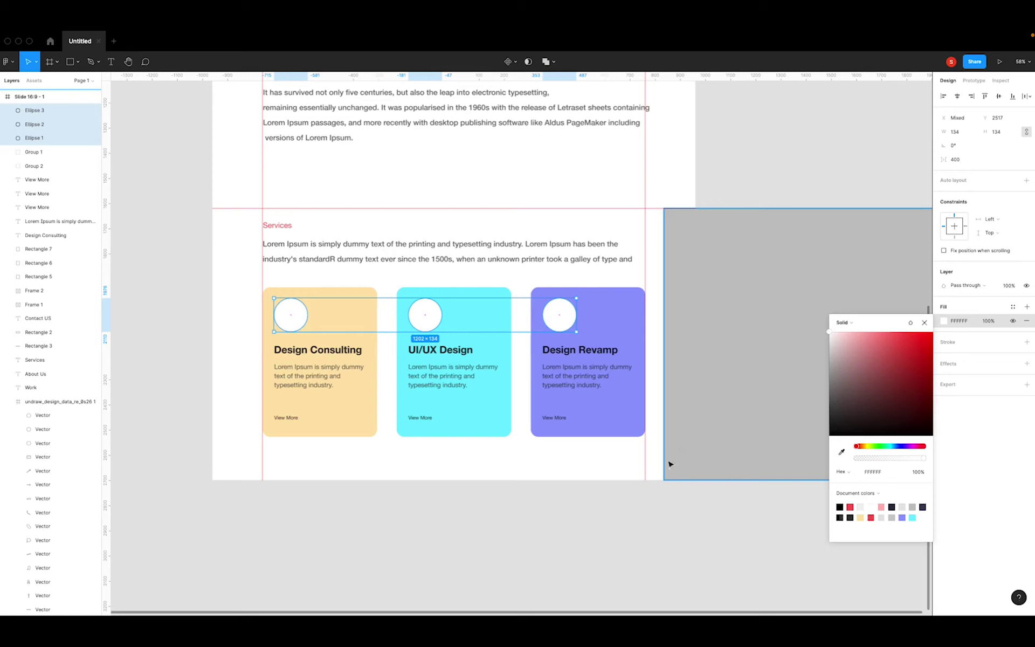
click(696, 493)
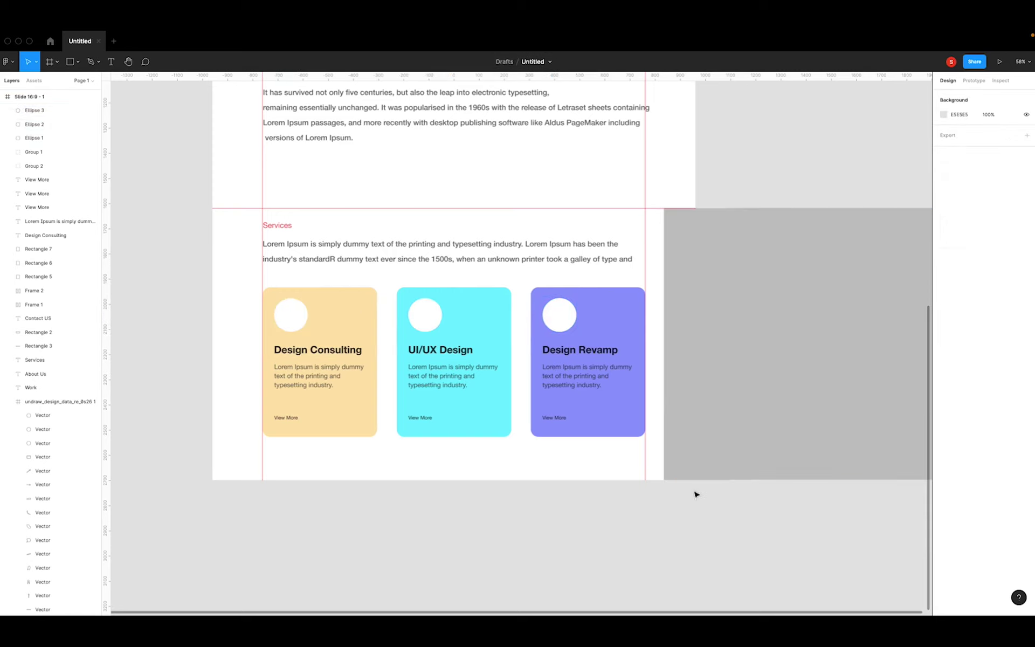
click(305, 321)
shift+click(429, 318)
shift+click(562, 322)
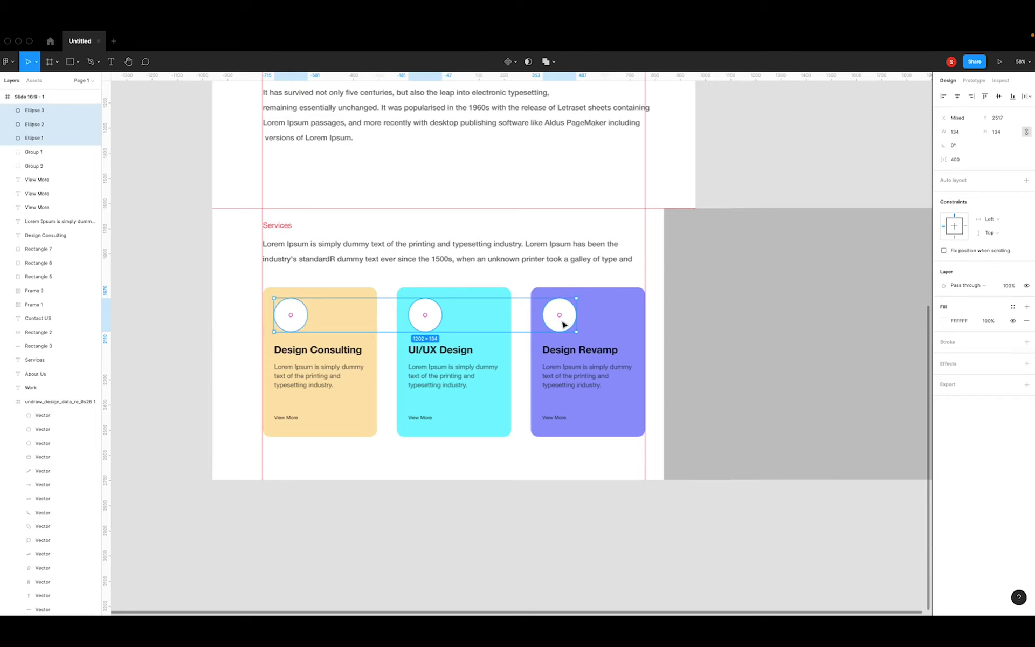
key(6)
click(641, 521)
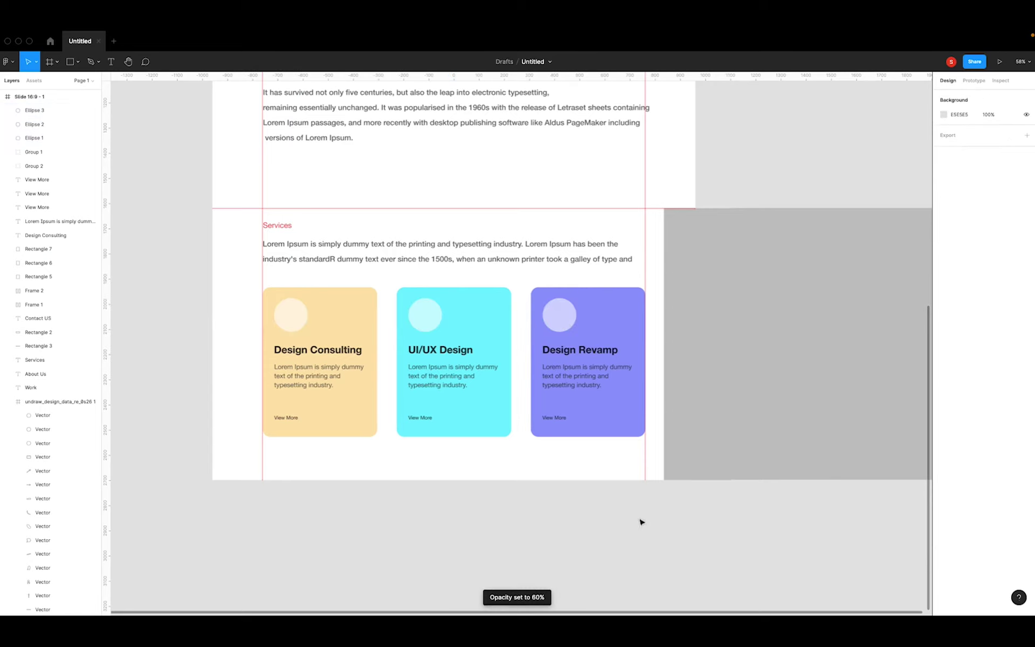
Launch the Iconify plugin, move its window beside the cards, and return to its collections list.
right_click(609, 528)
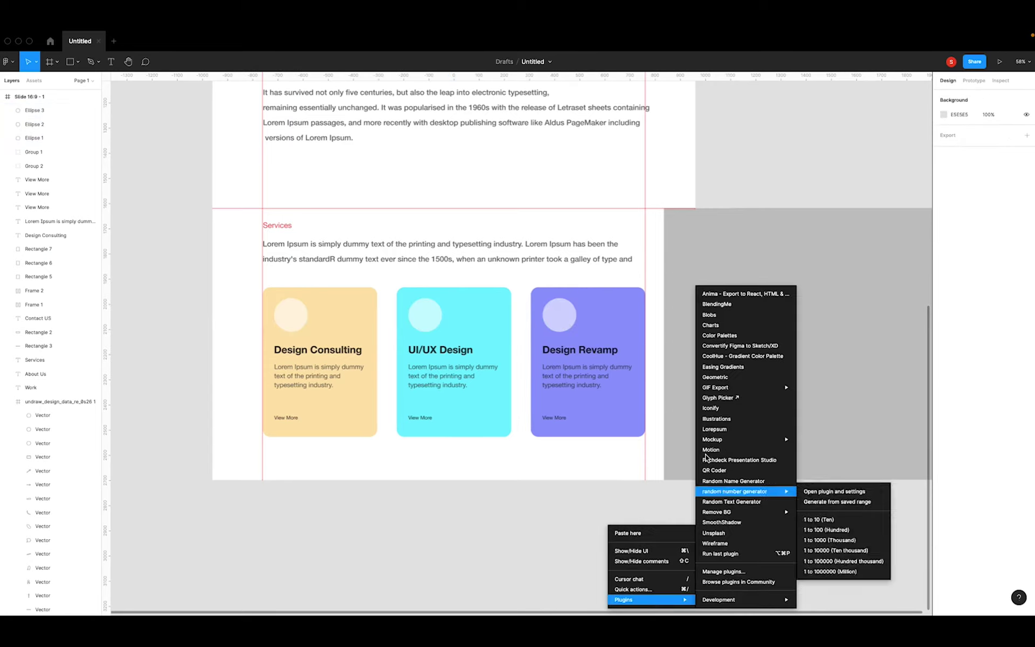
click(708, 410)
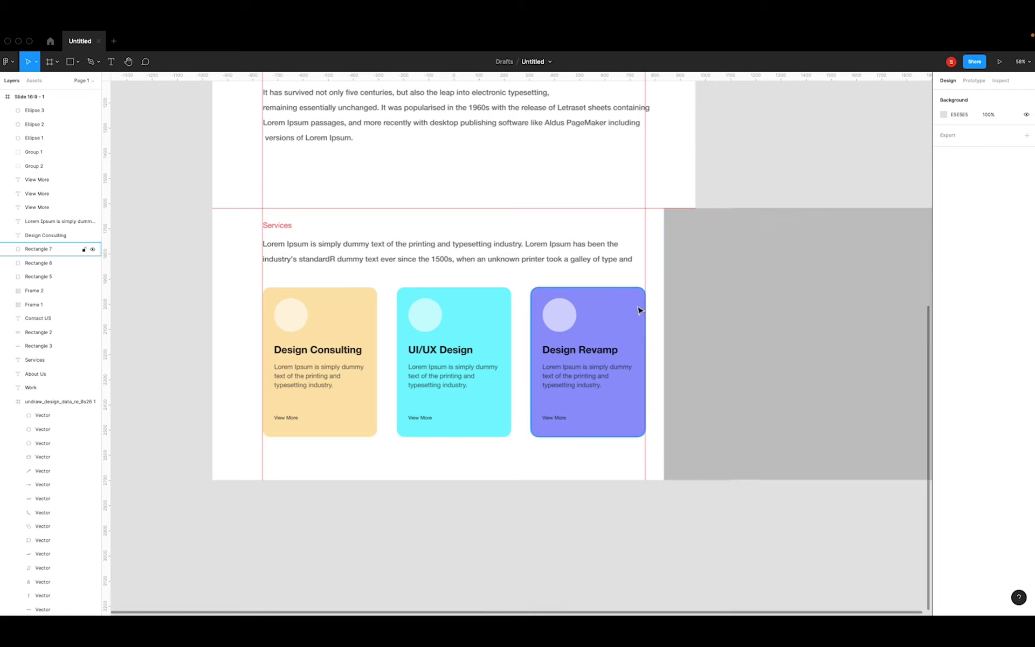
drag(327, 258, 604, 262)
click(565, 400)
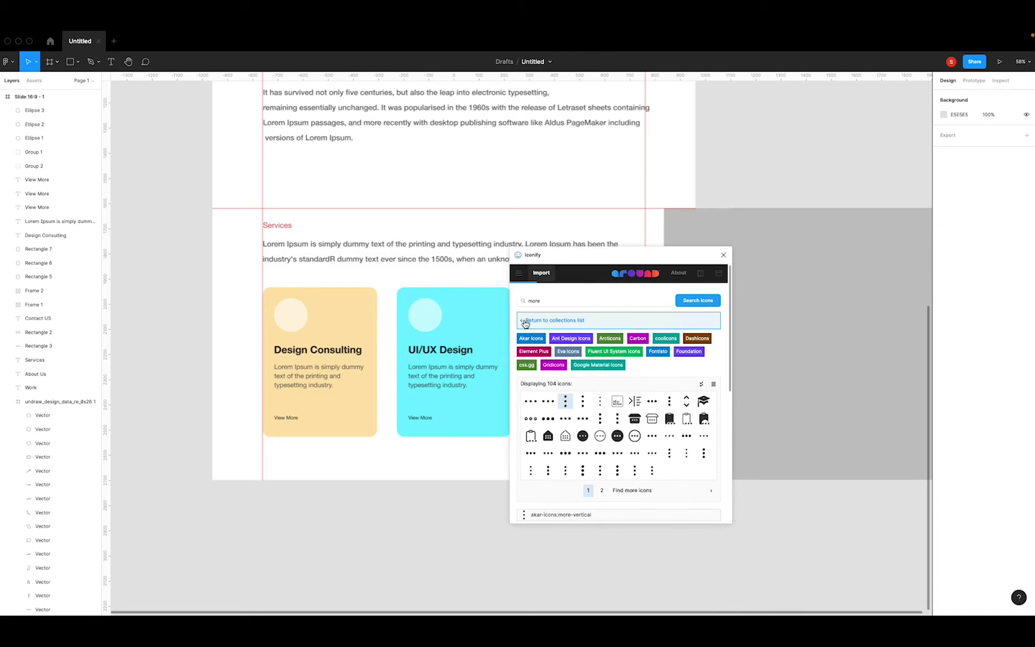
click(525, 321)
drag(566, 259, 648, 265)
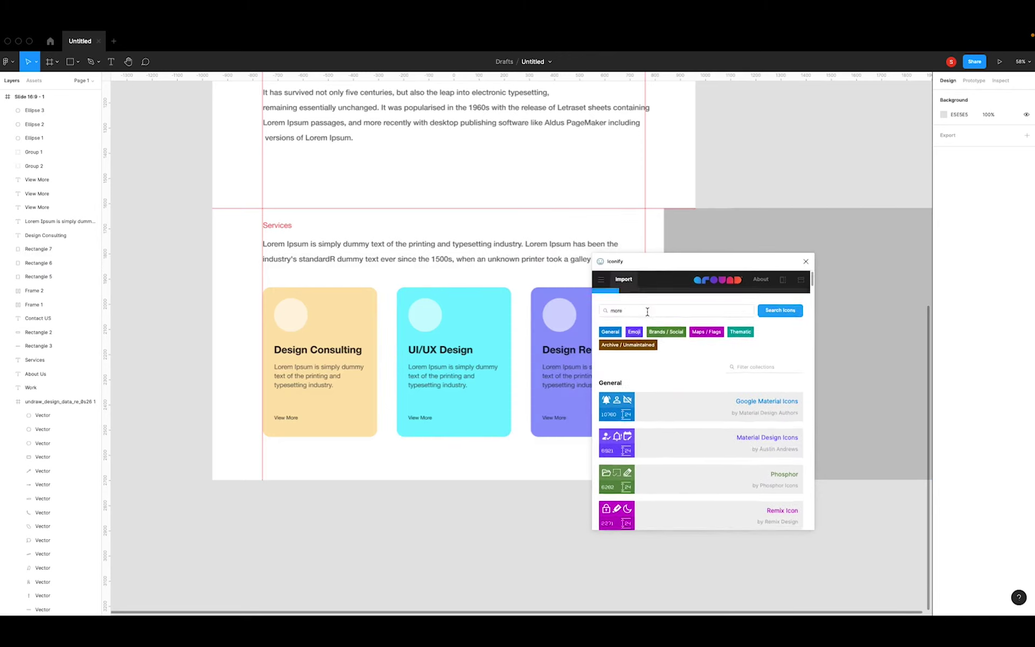
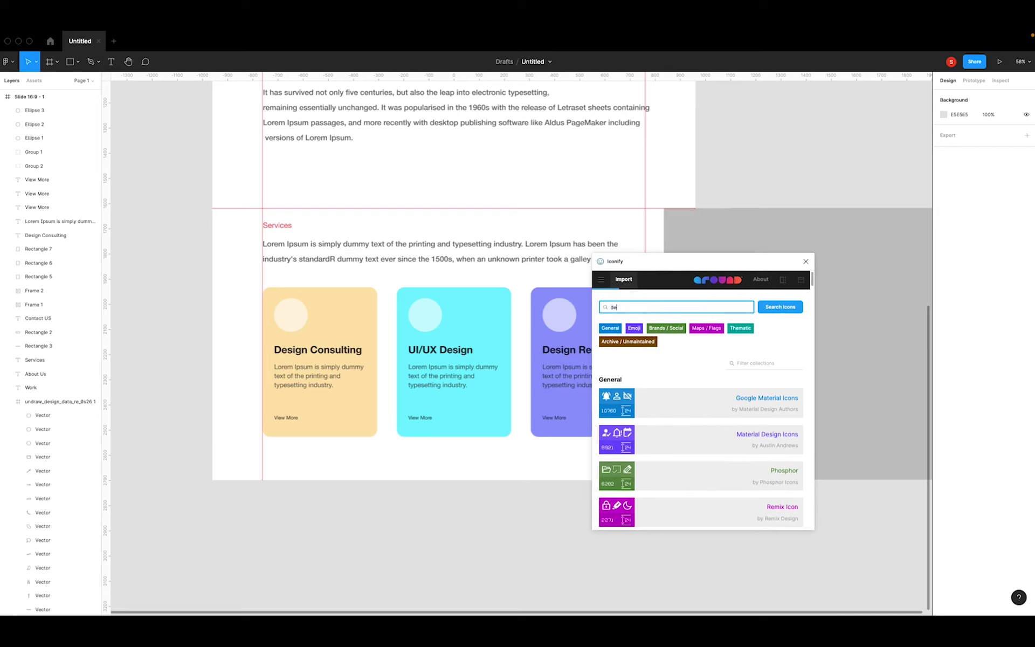
Browse the Iconify results for 'design' and then 'ui' icons.
key(Return)
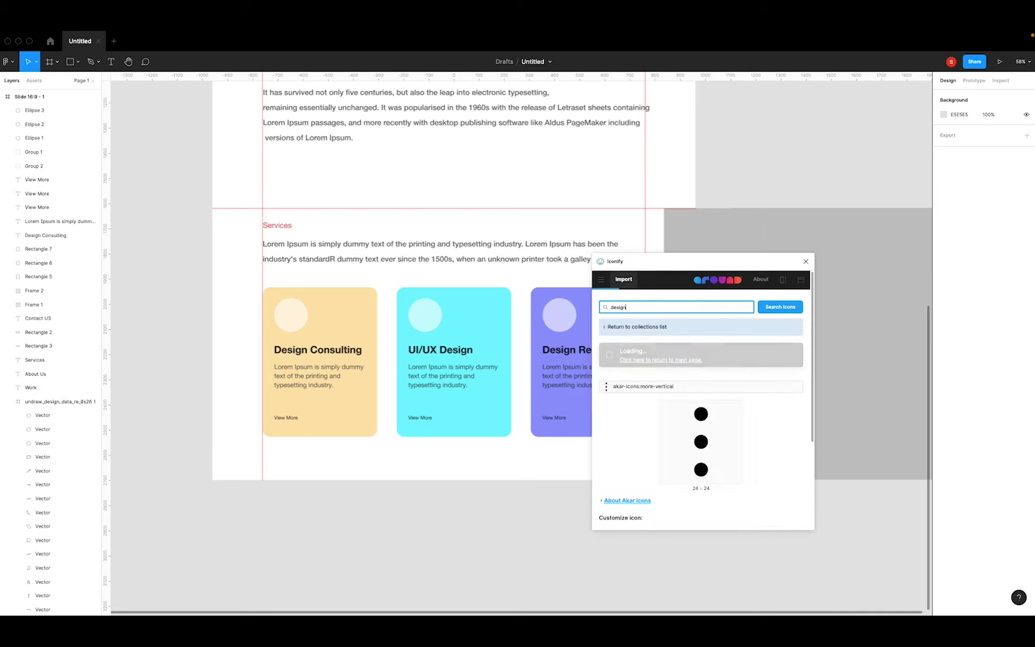
scroll(676, 422, down, 2)
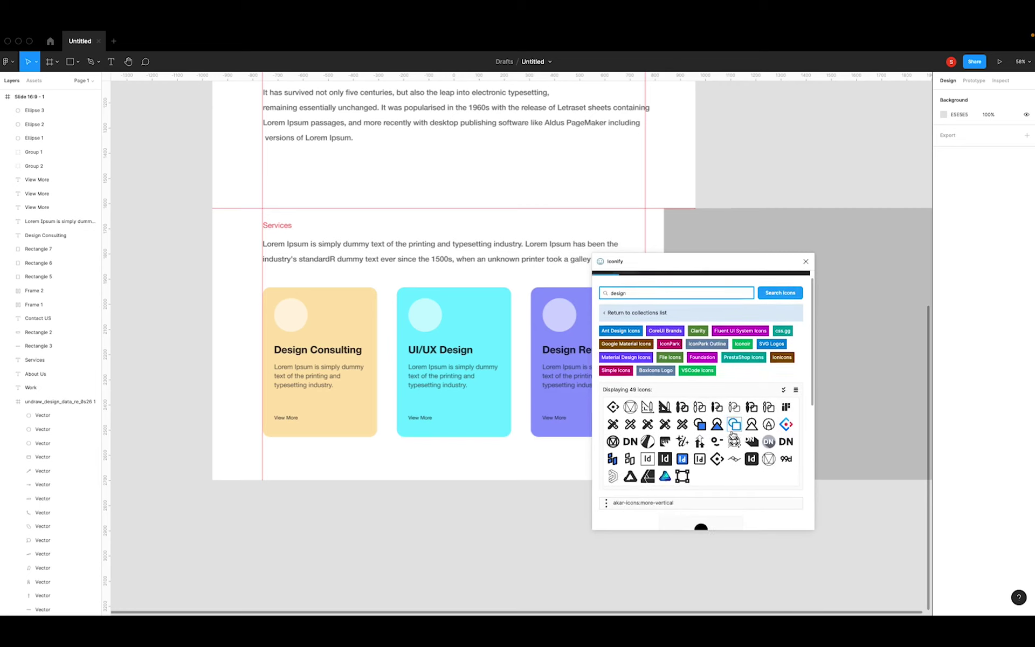
scroll(732, 436, down, 1)
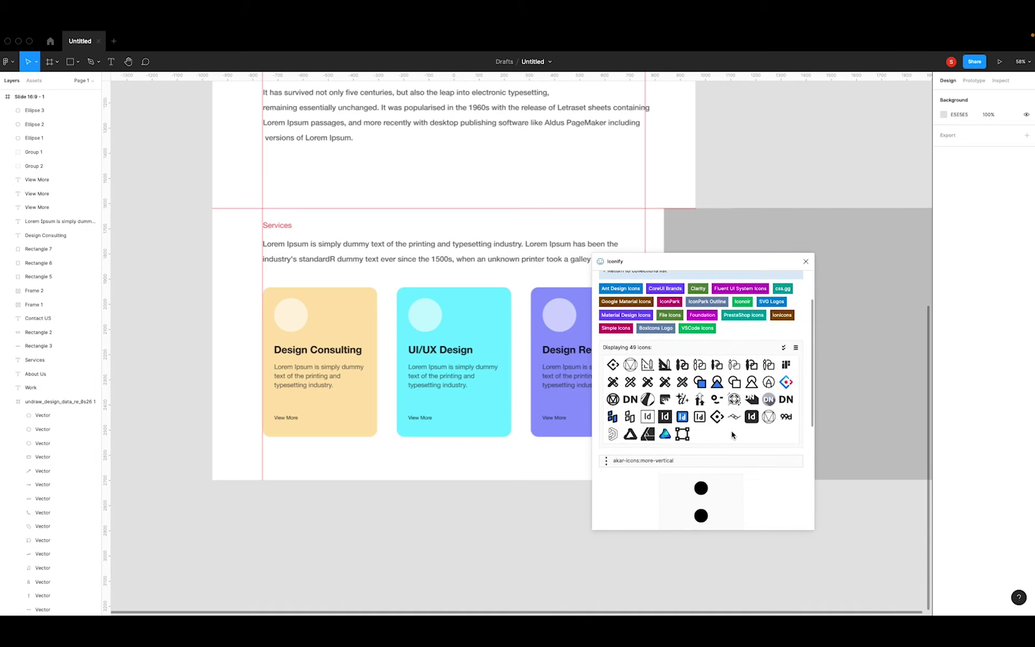
scroll(733, 434, down, 4)
scroll(732, 431, up, 6)
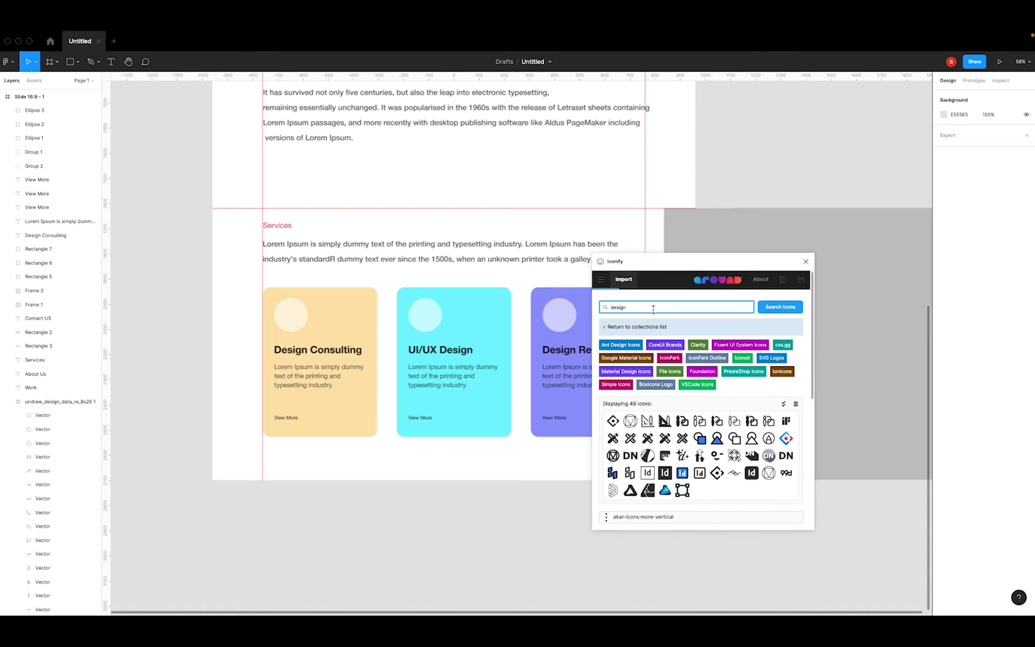
key(Return)
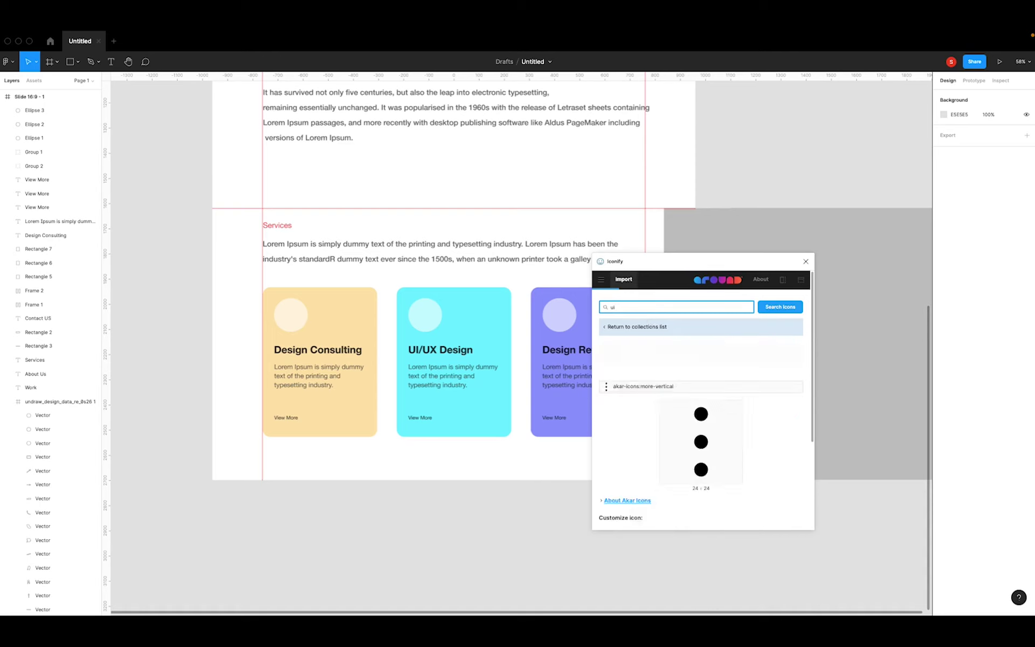
scroll(683, 507, down, 2)
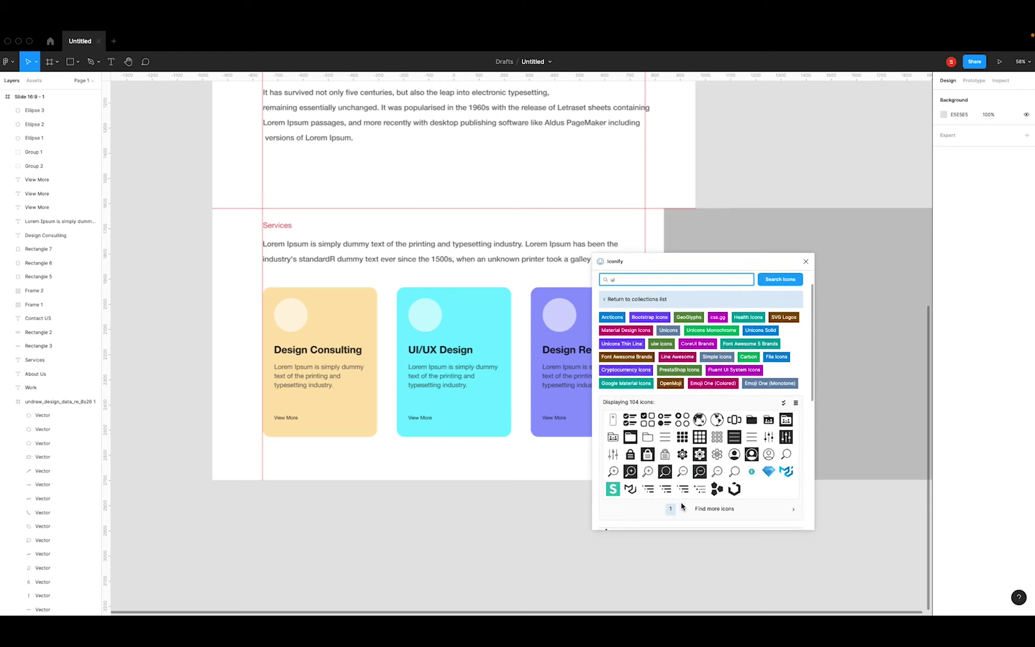
scroll(681, 506, down, 2)
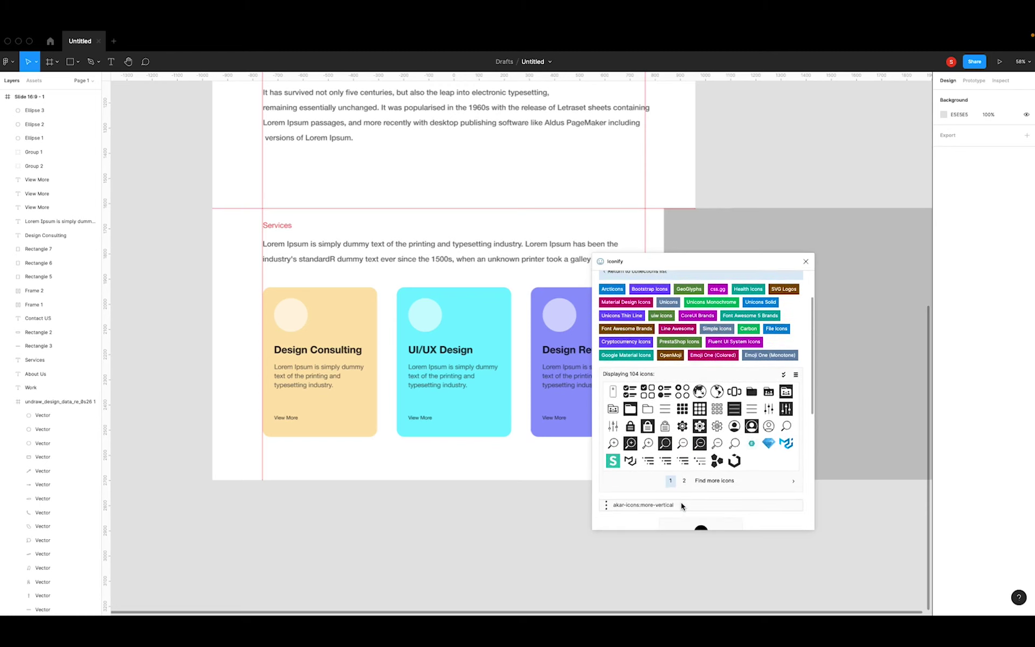
scroll(658, 414, up, 4)
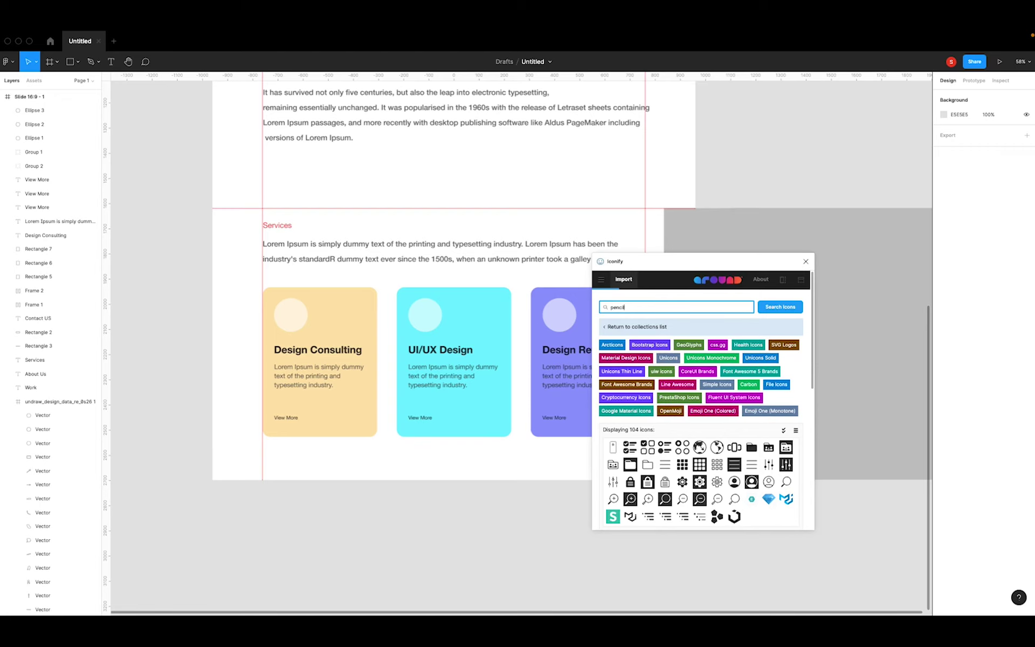
Search 'pencil', choose the Boxicons Solid pencil with Ellipse 2 selected, and import it.
key(Return)
scroll(701, 463, down, 2)
scroll(679, 478, down, 3)
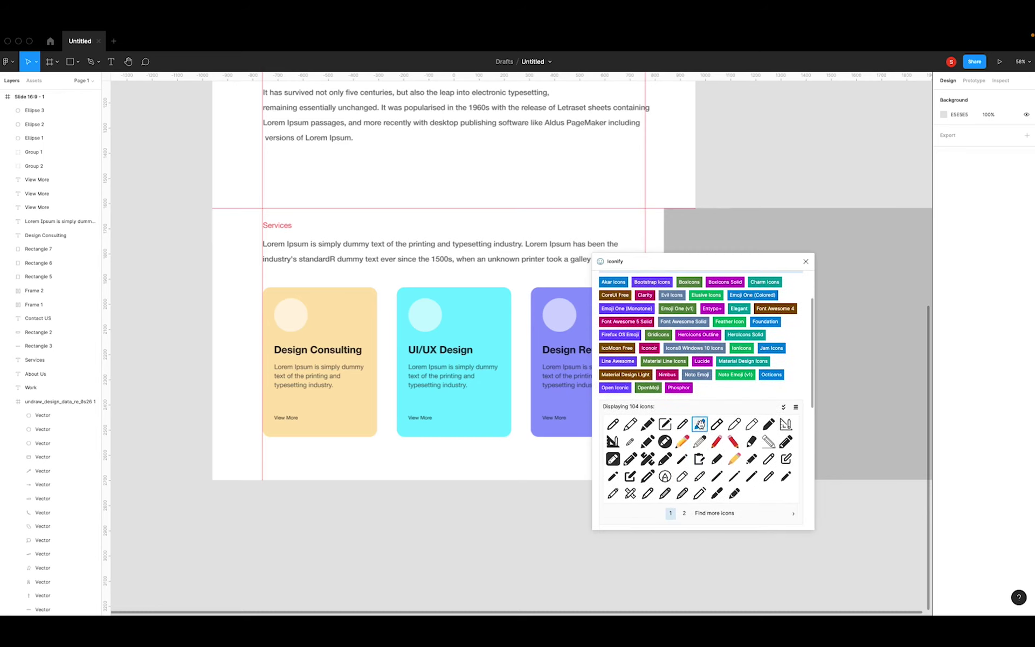
click(700, 424)
click(424, 316)
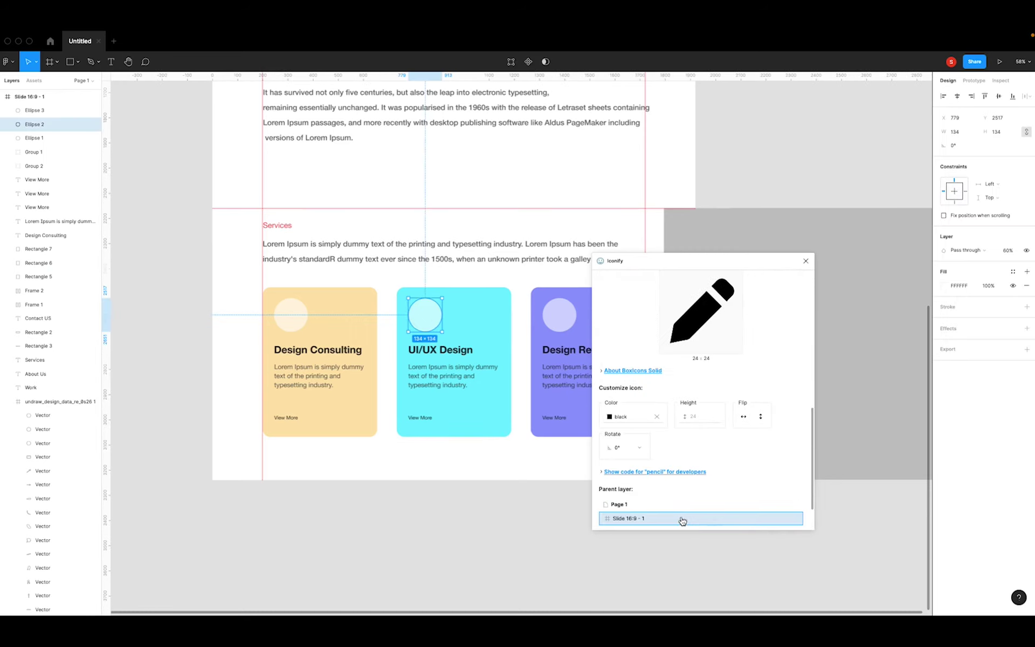
scroll(682, 520, down, 2)
click(712, 518)
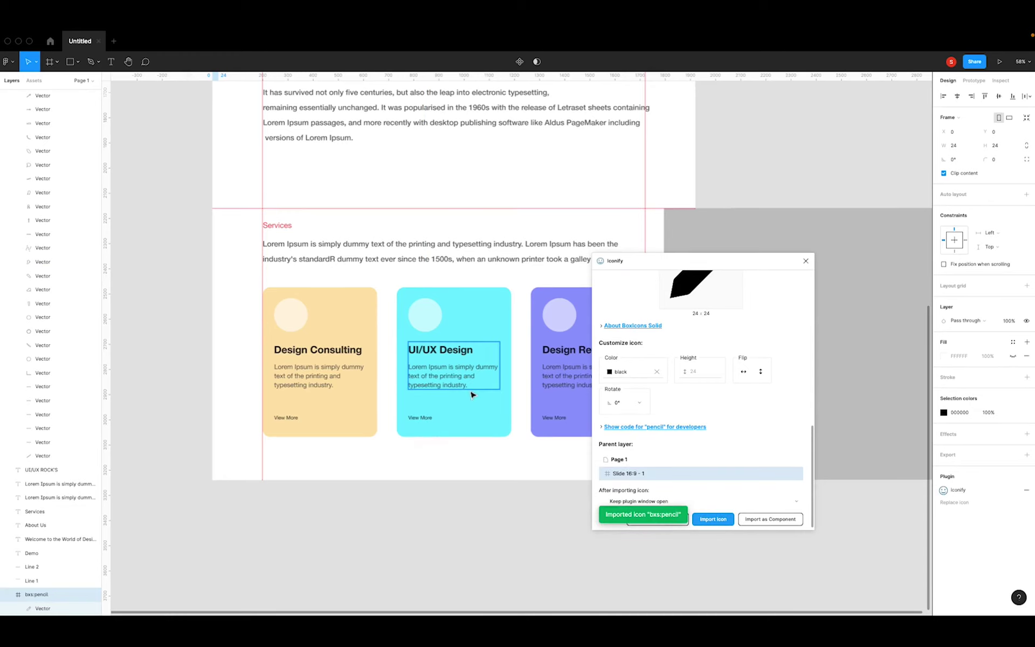
Move the imported bxs:pencil icon into the UI/UX Design card's circle.
scroll(446, 402, down, 5)
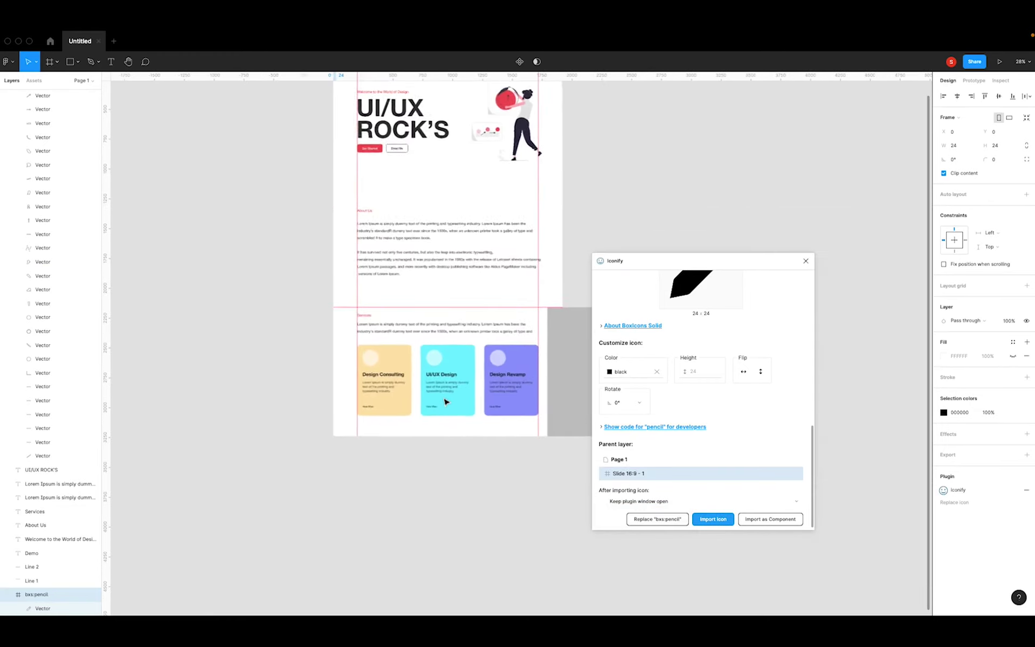
scroll(446, 401, down, 3)
scroll(445, 402, down, 2)
scroll(345, 133, up, 3)
scroll(345, 133, up, 2)
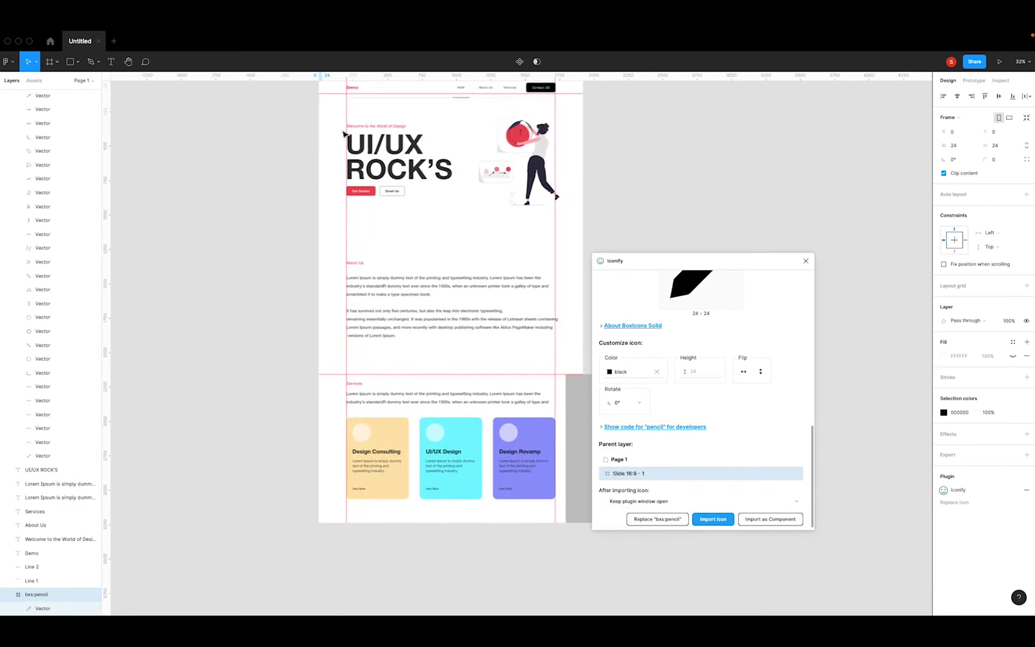
scroll(345, 134, up, 2)
scroll(335, 129, up, 1)
click(252, 130)
drag(320, 117, 434, 474)
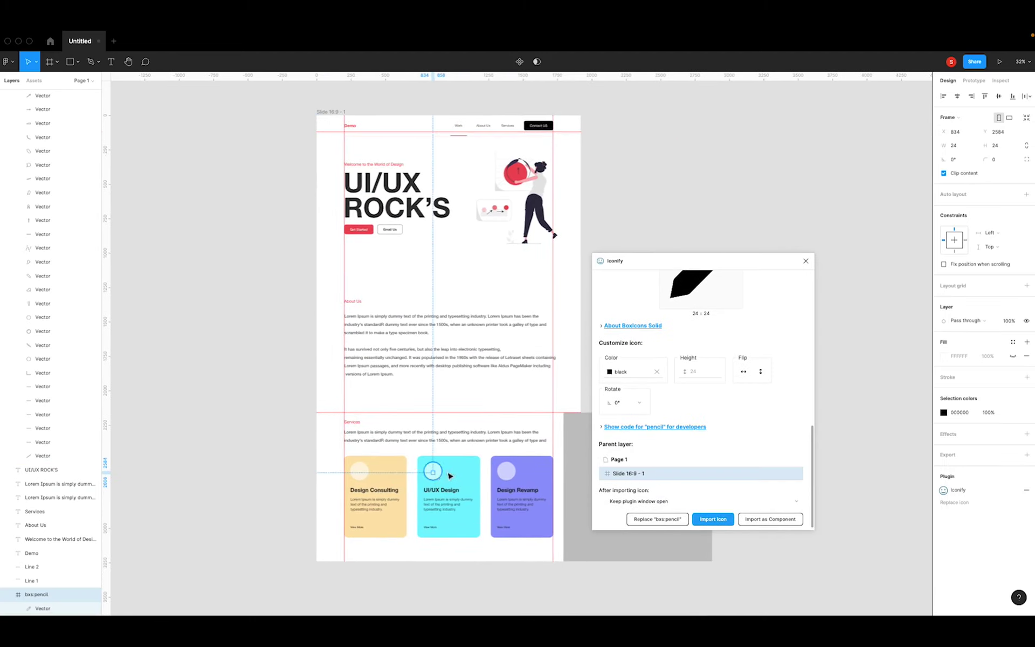
Scale the pencil to 73×73 with K and centre it on the circle.
scroll(433, 468, up, 3)
scroll(431, 465, up, 2)
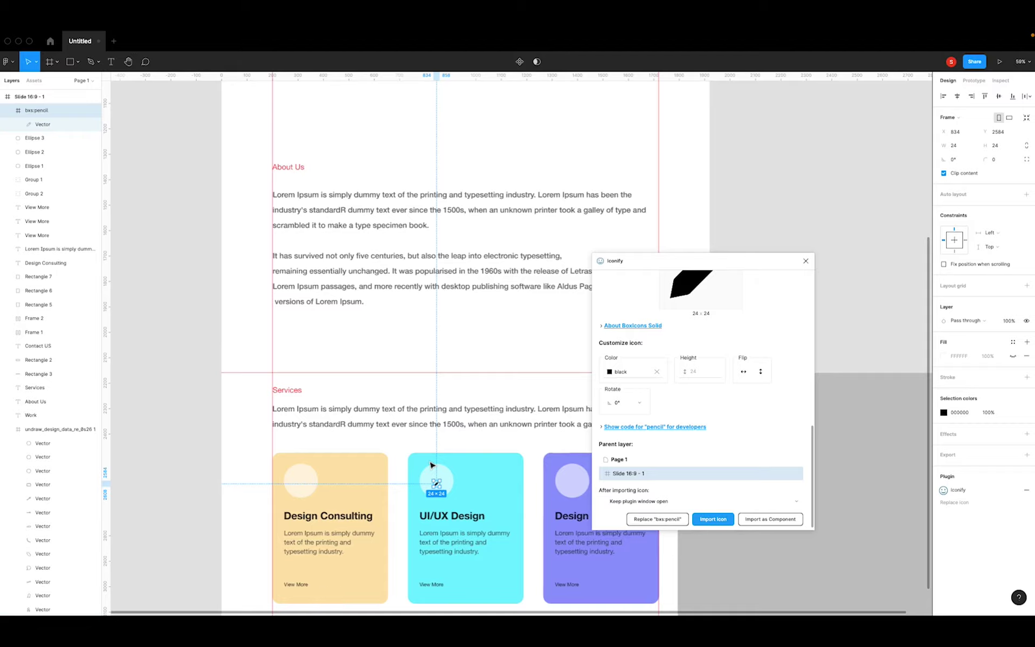
scroll(421, 487, up, 5)
key(k)
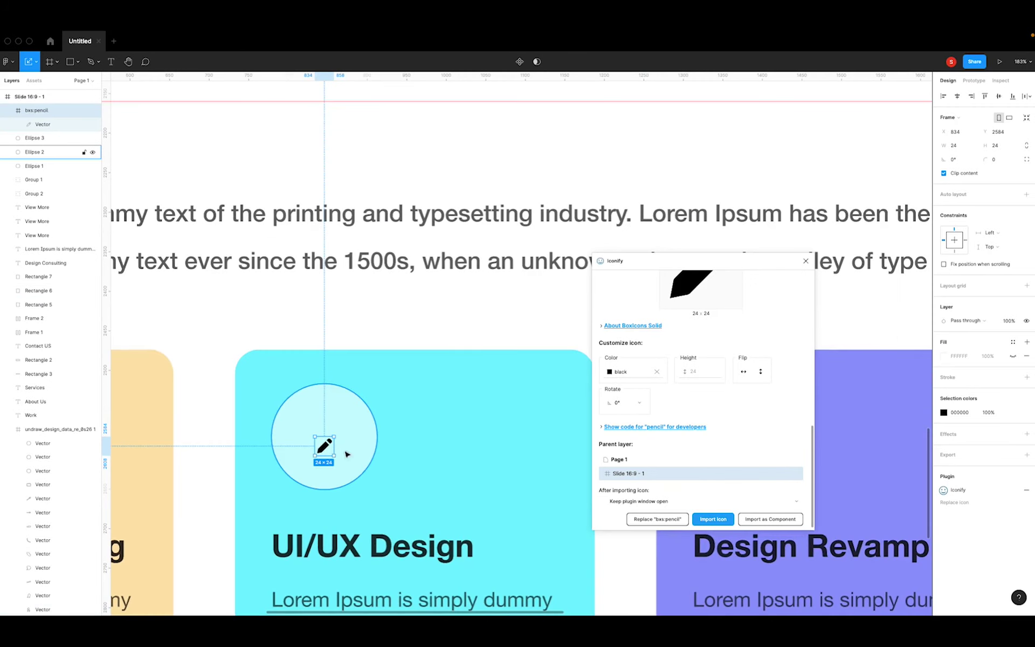
mouse_move(333, 437)
mouse_down()
mouse_move(373, 397)
mouse_move(334, 437)
mouse_up()
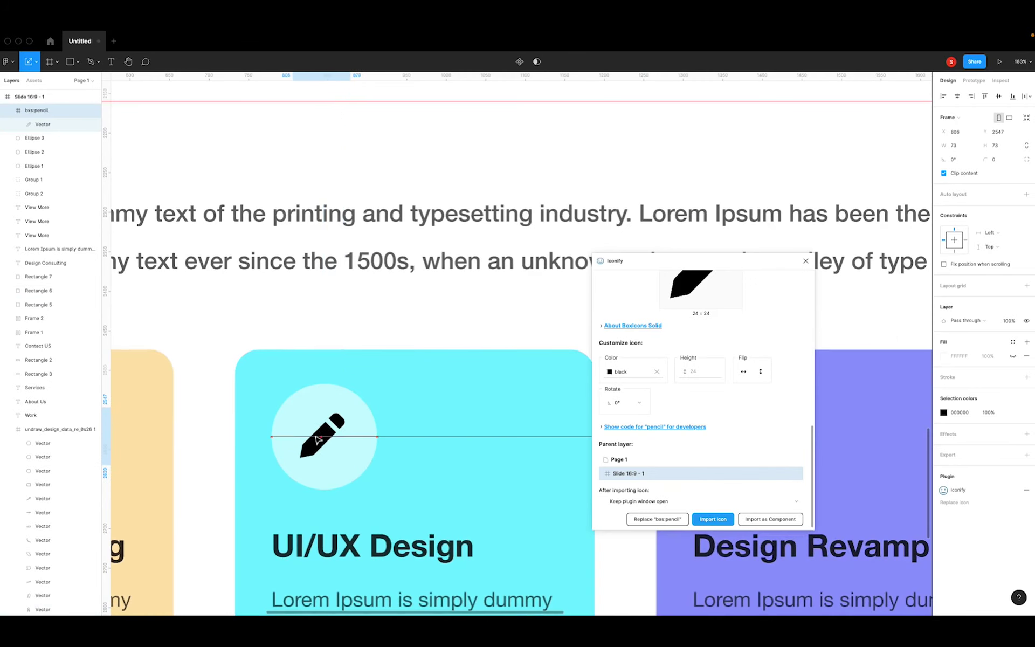
shift+click(365, 456)
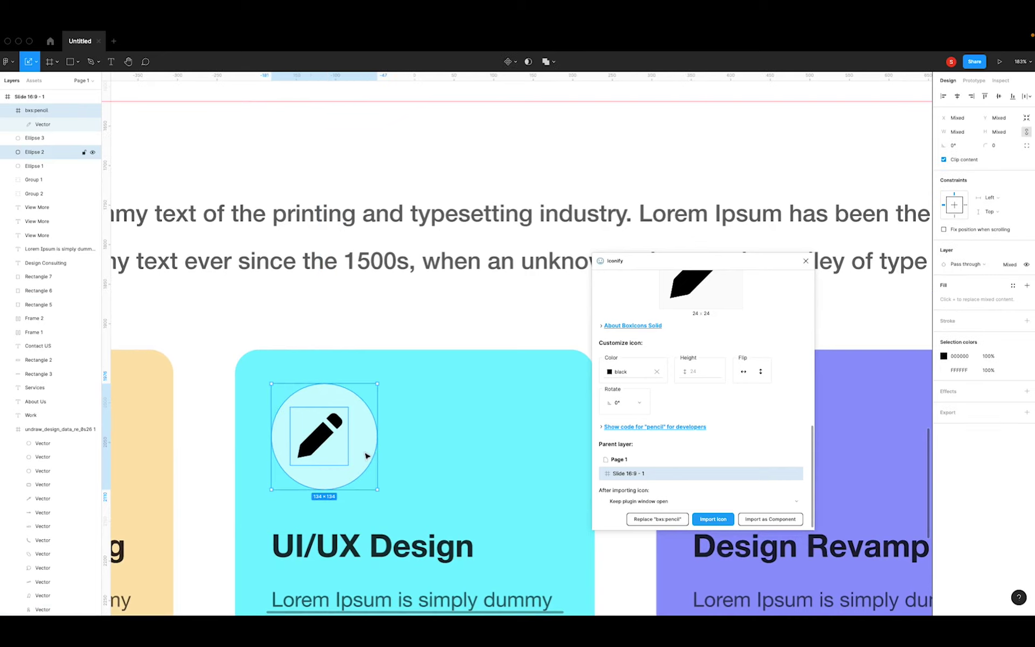
click(957, 97)
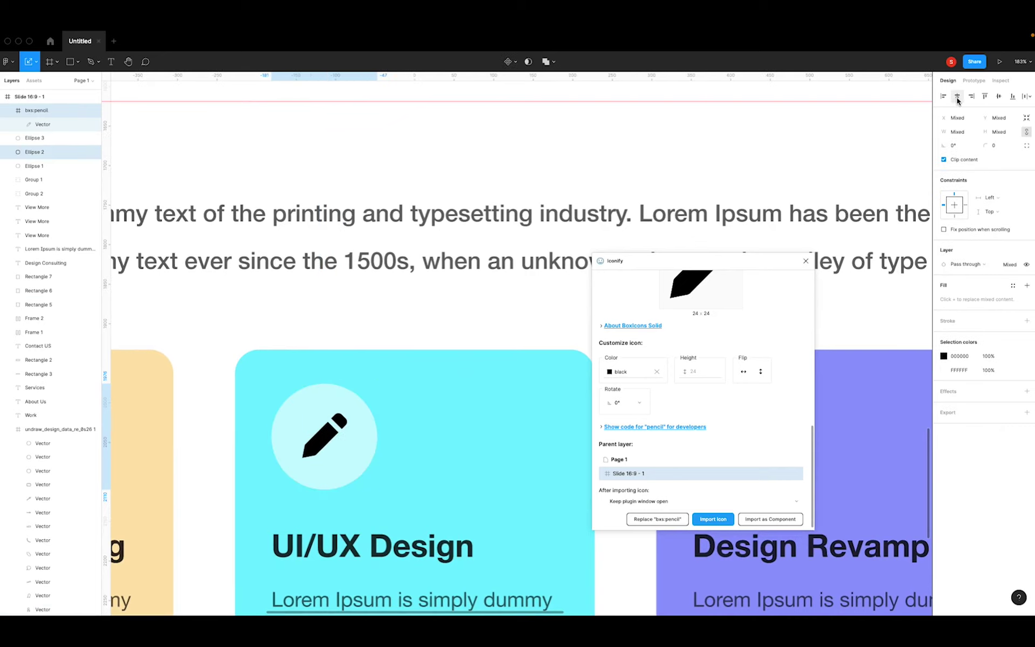
scroll(353, 348, down, 5)
key(Escape)
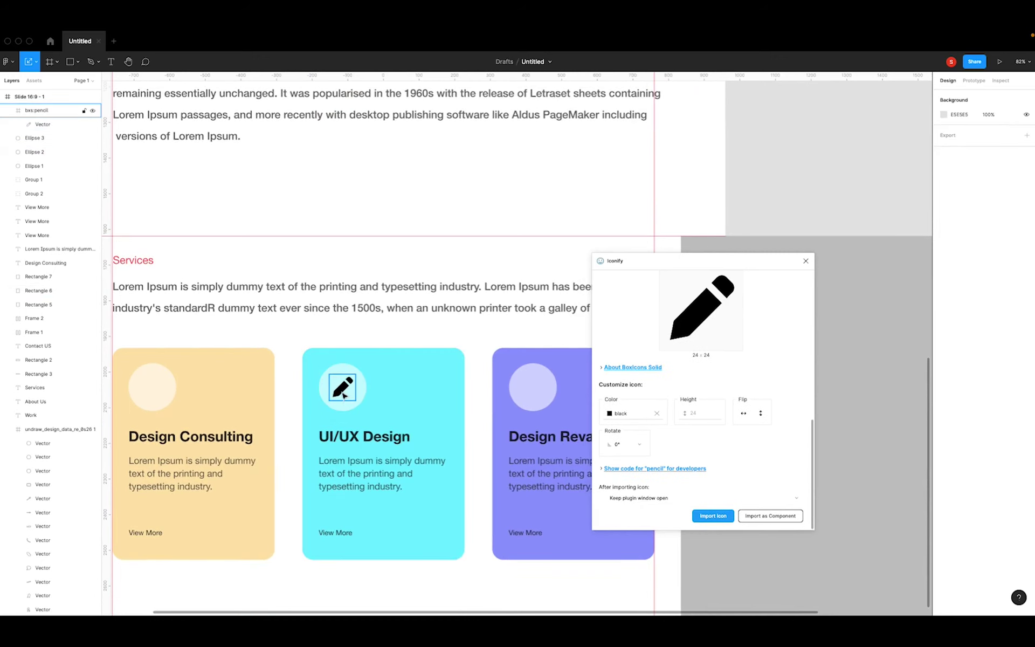
Recolour the pencil EA8383 to match the red Services heading.
click(344, 396)
click(943, 412)
drag(877, 443, 790, 349)
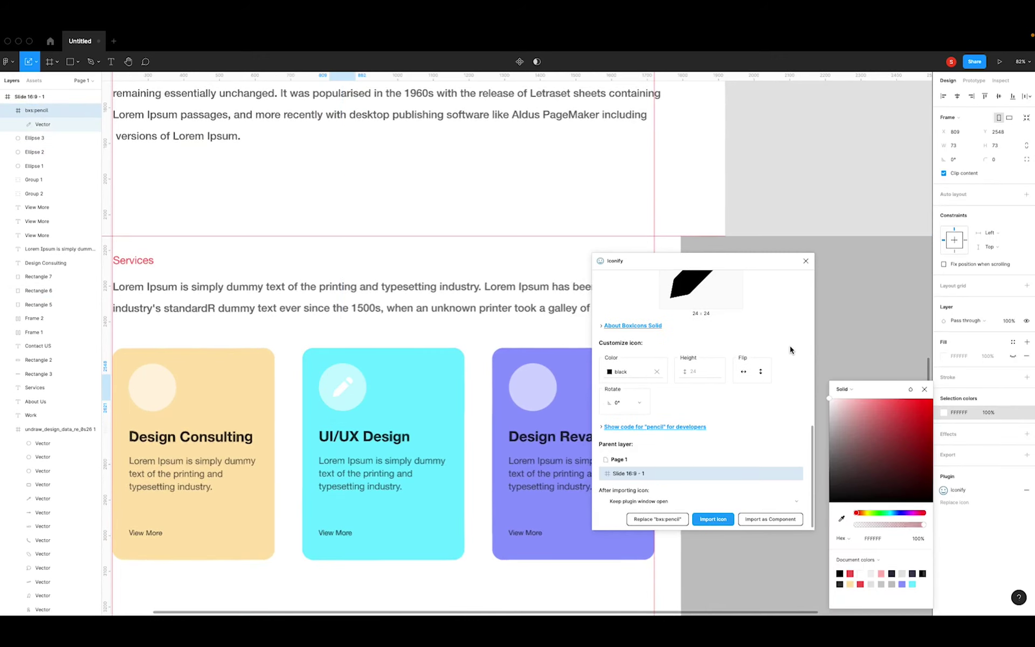
drag(832, 397, 875, 406)
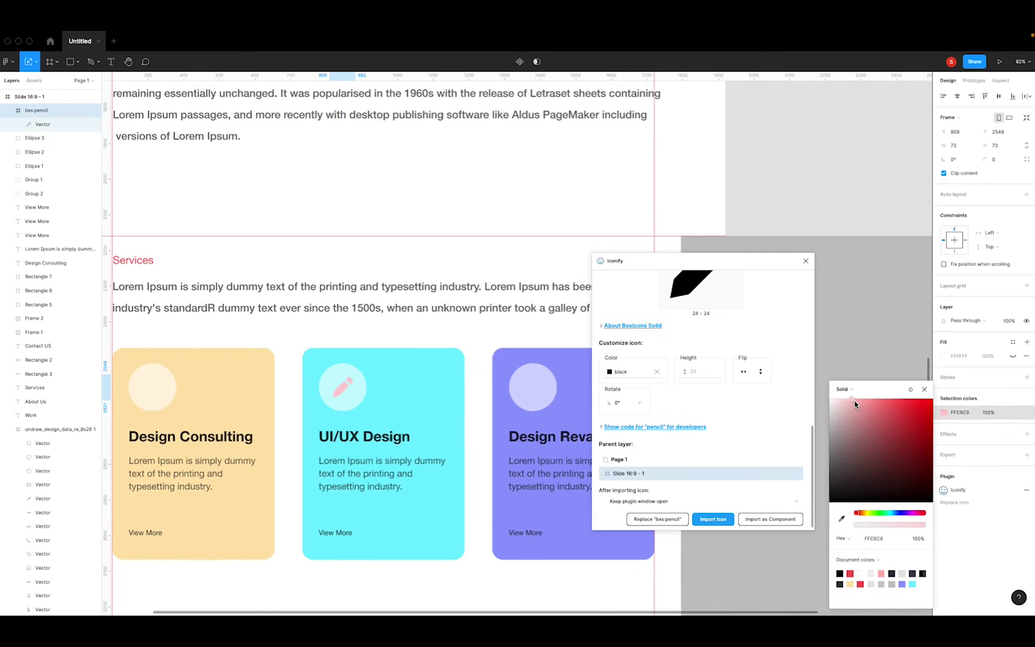
click(142, 261)
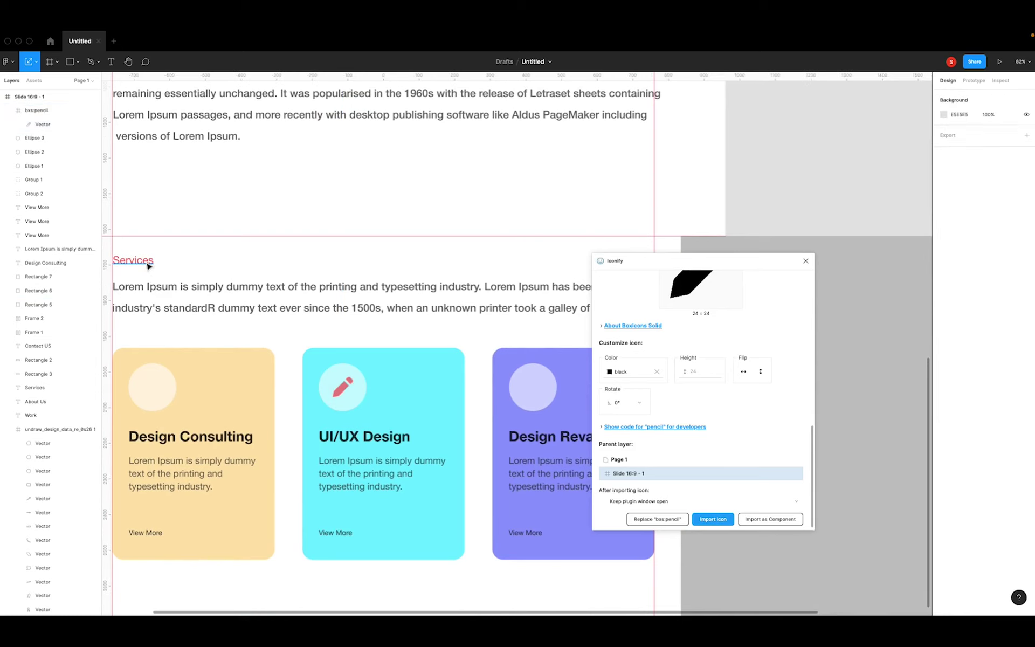
click(958, 382)
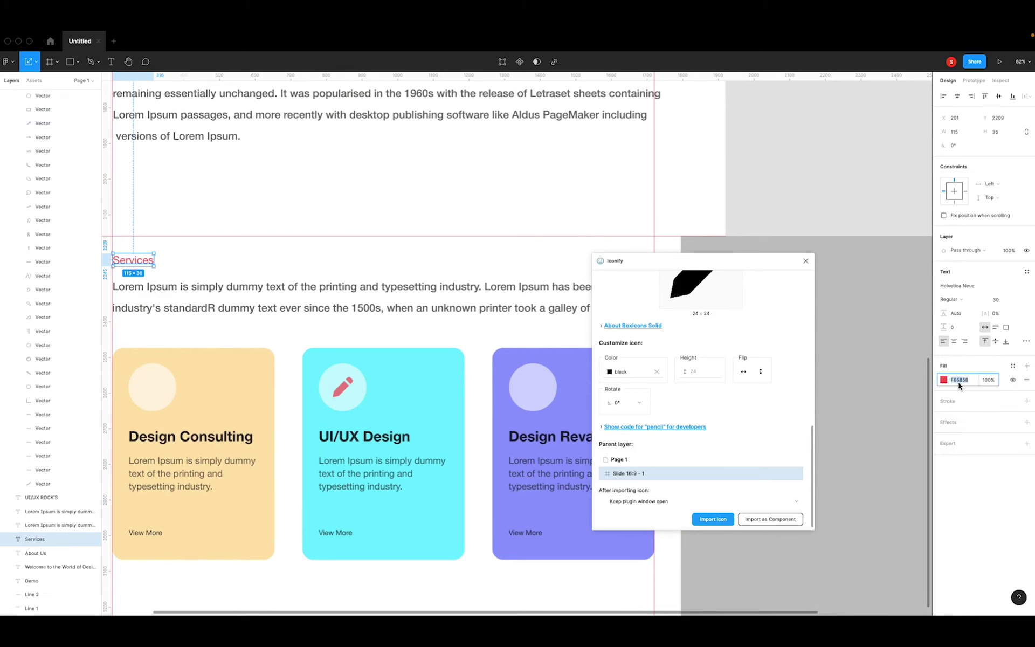
click(347, 391)
click(958, 413)
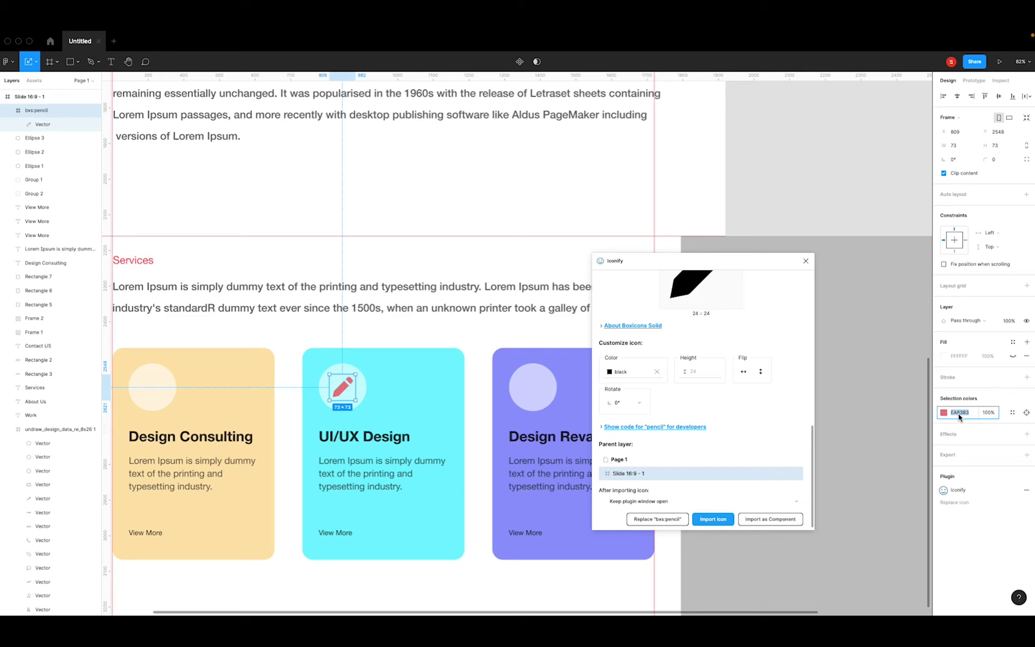
click(555, 580)
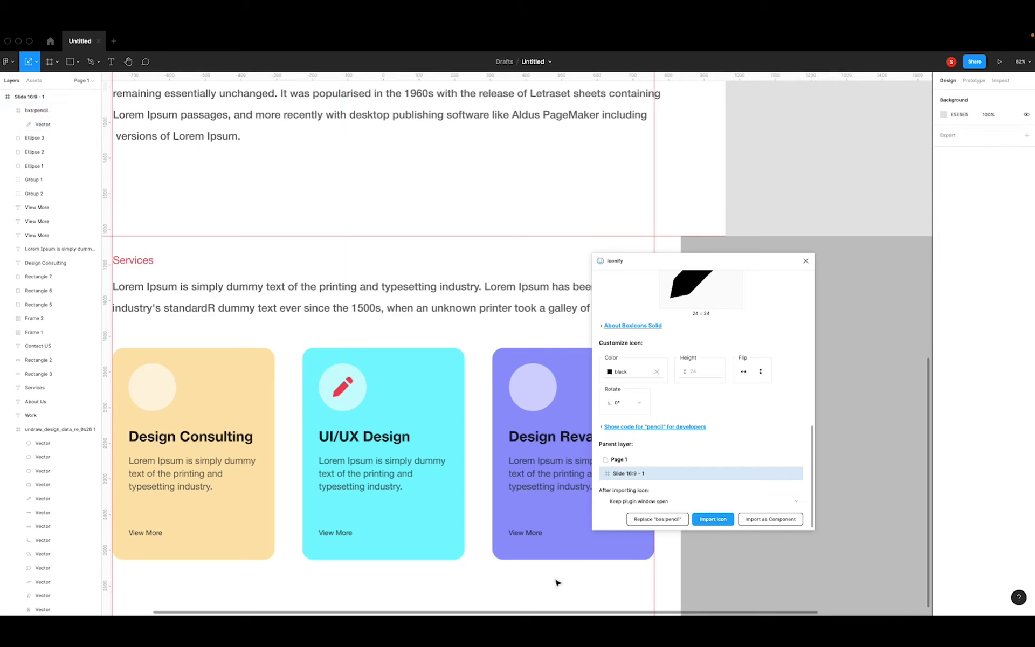
scroll(436, 461, down, 2)
scroll(436, 461, left, 3)
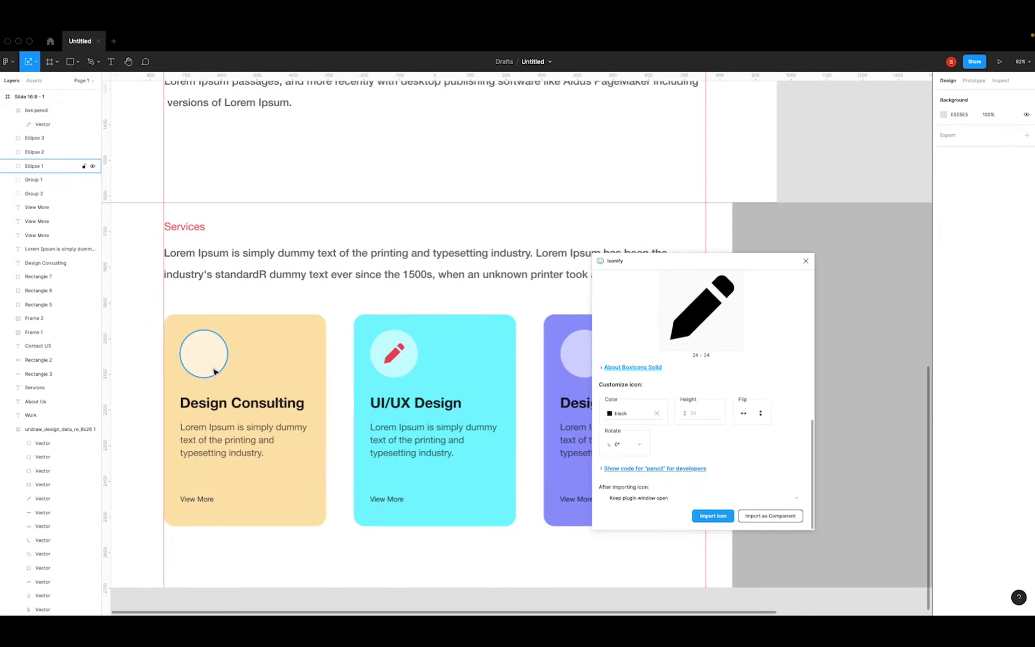
Search Iconify for 'meeting', then 'people', and import the eva:people-fill icon.
click(205, 367)
scroll(715, 387, up, 3)
scroll(715, 387, up, 3)
double_click(650, 307)
text(meeting)
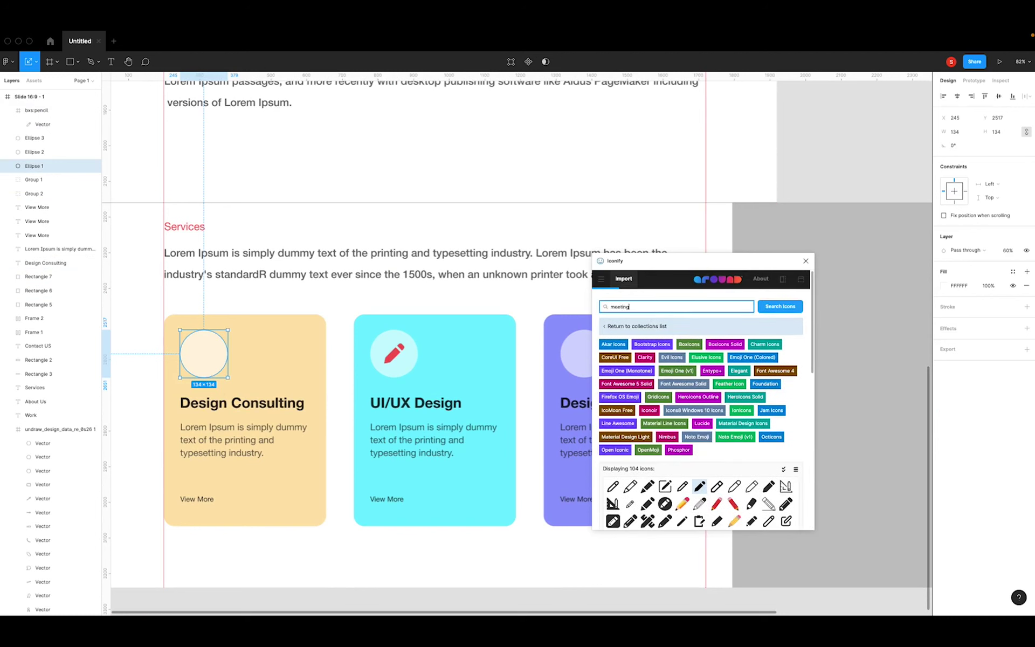
key(Return)
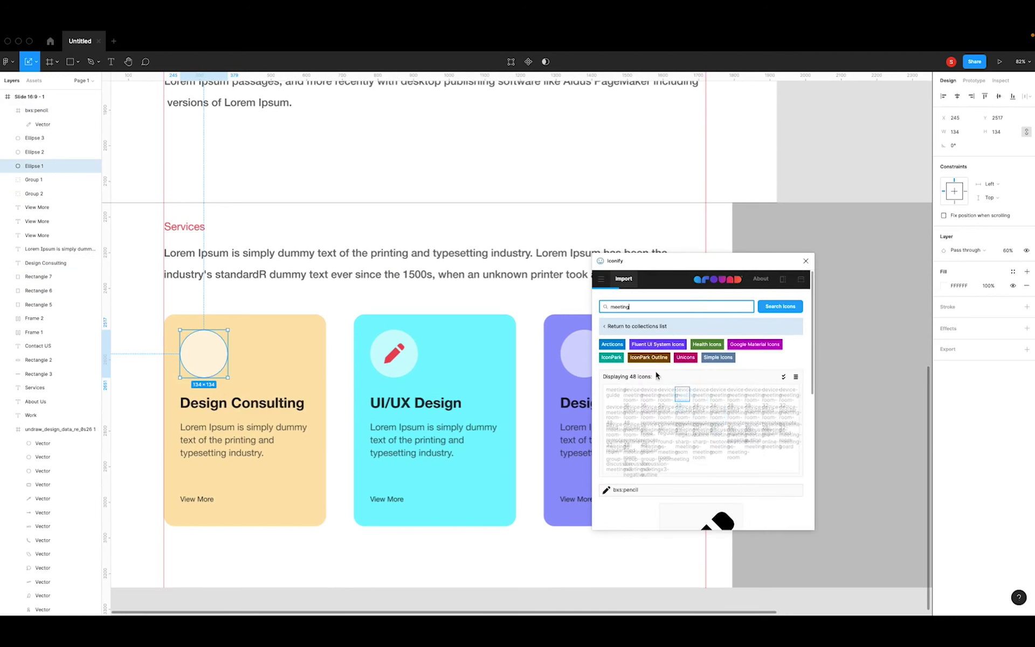
scroll(688, 439, down, 1)
scroll(689, 438, down, 2)
scroll(688, 438, down, 3)
scroll(688, 438, up, 6)
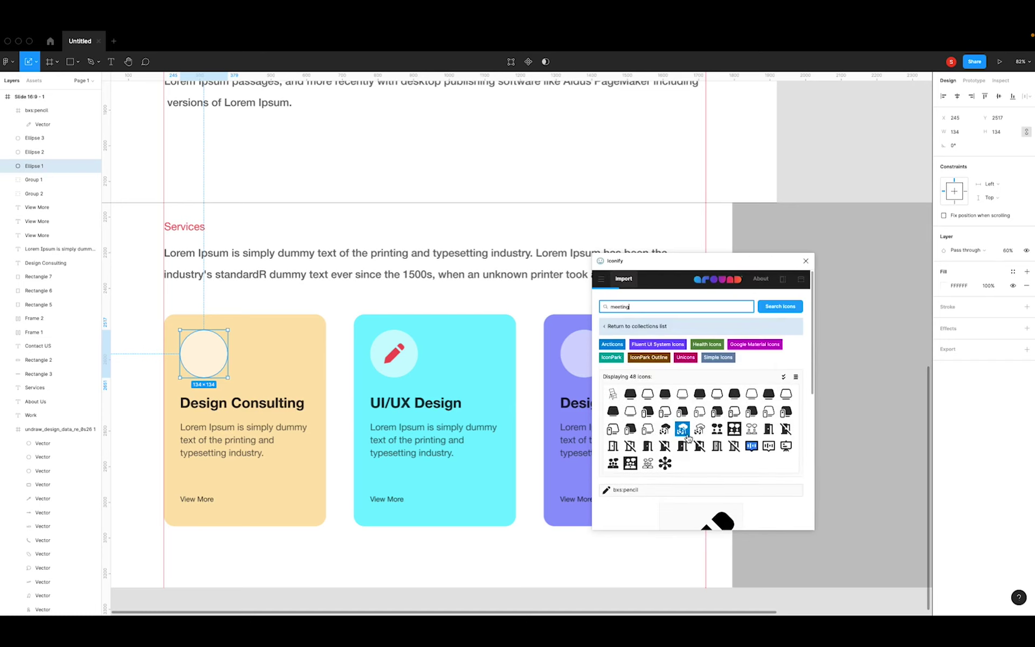
double_click(645, 306)
text(people)
key(Return)
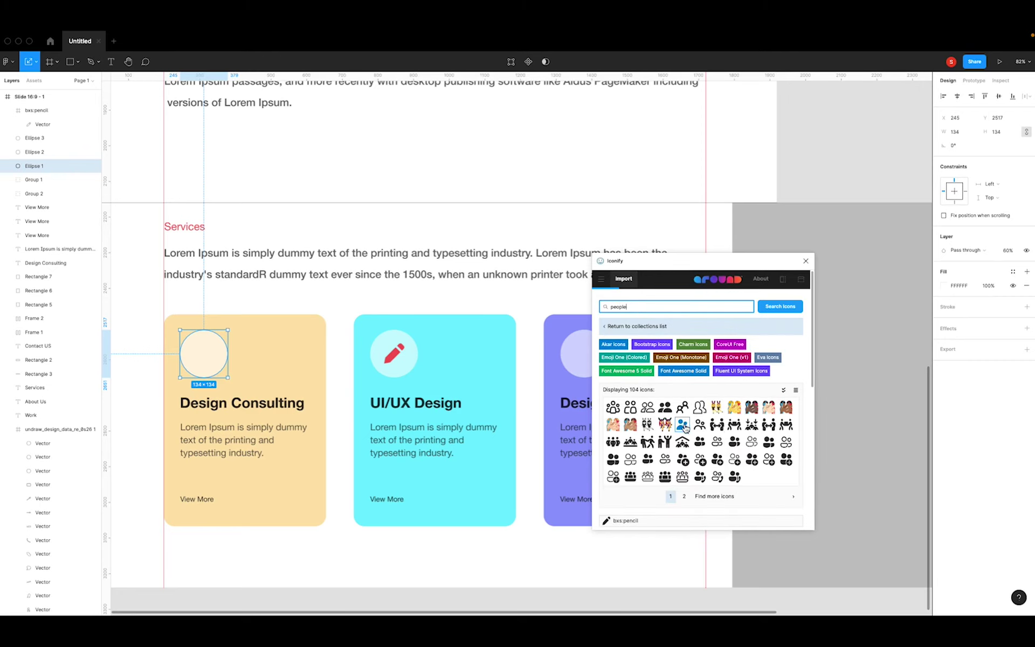
click(683, 424)
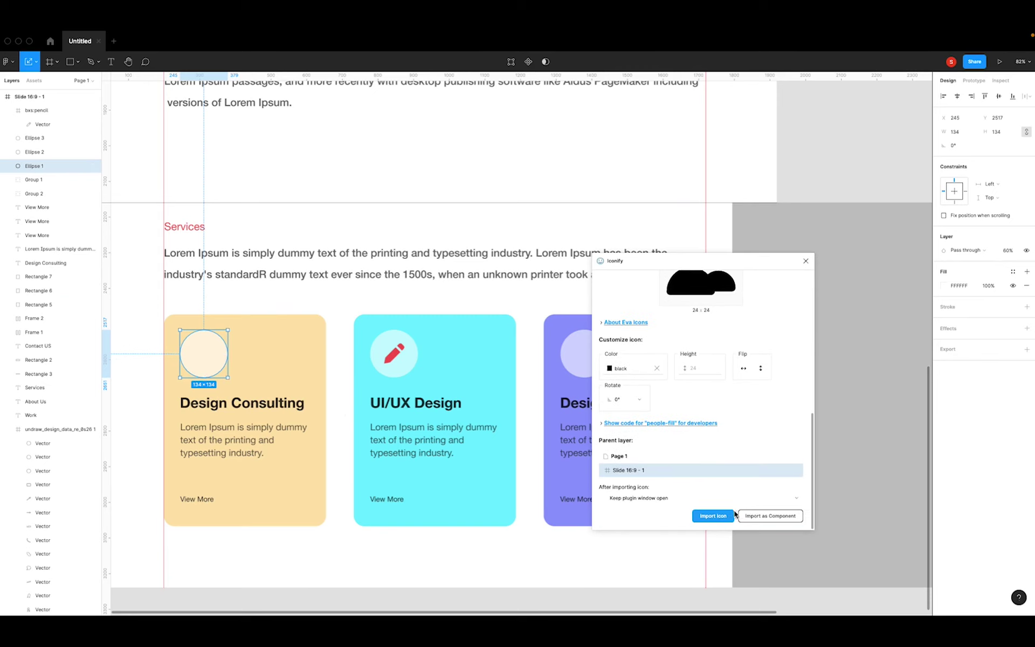
click(730, 516)
Move the people icon onto the Design Consulting card's circle and bring it to front.
scroll(296, 277, down, 5)
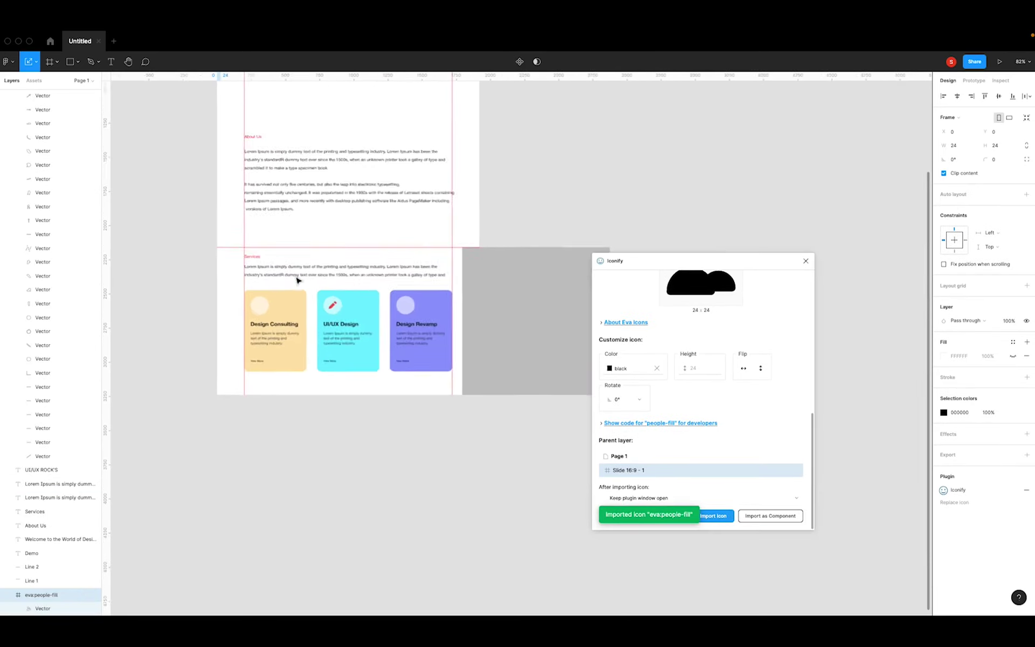
scroll(326, 280, up, 3)
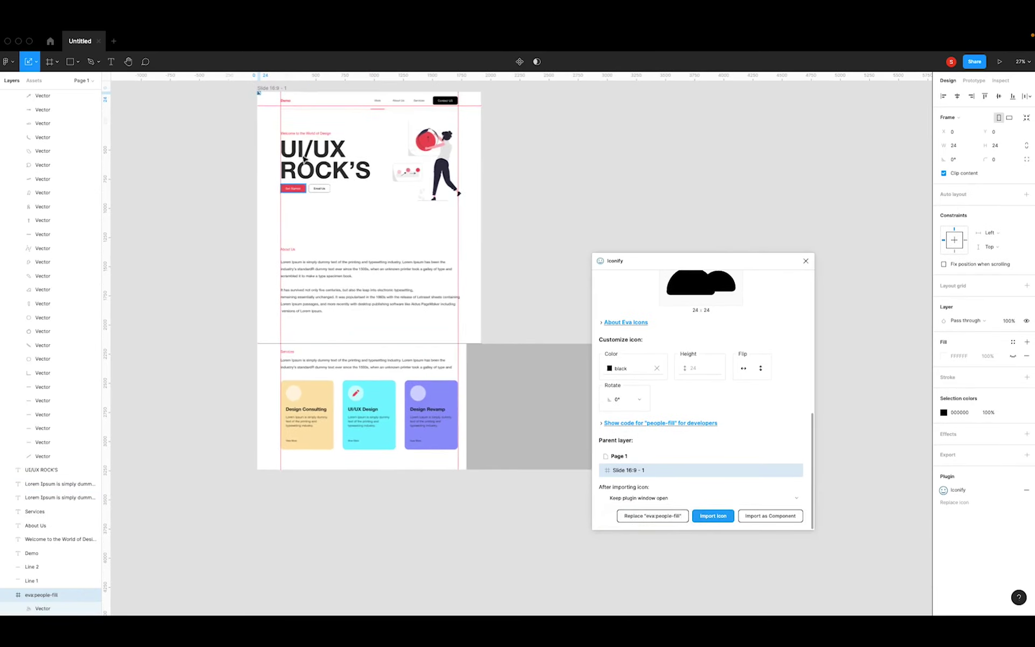
drag(260, 93, 288, 397)
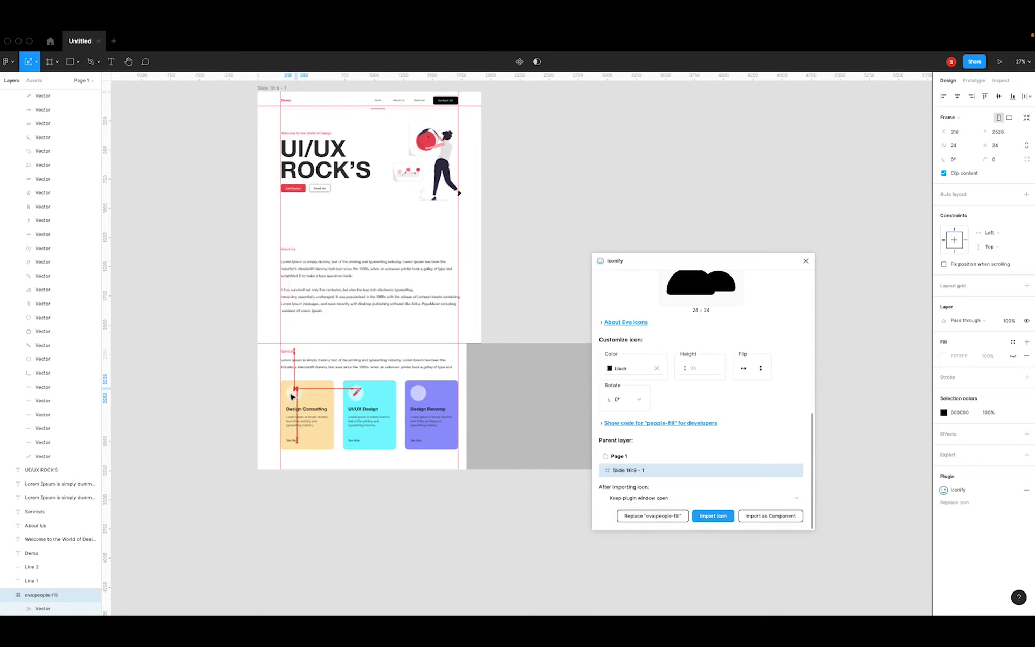
scroll(336, 415, up, 2)
scroll(336, 415, up, 3)
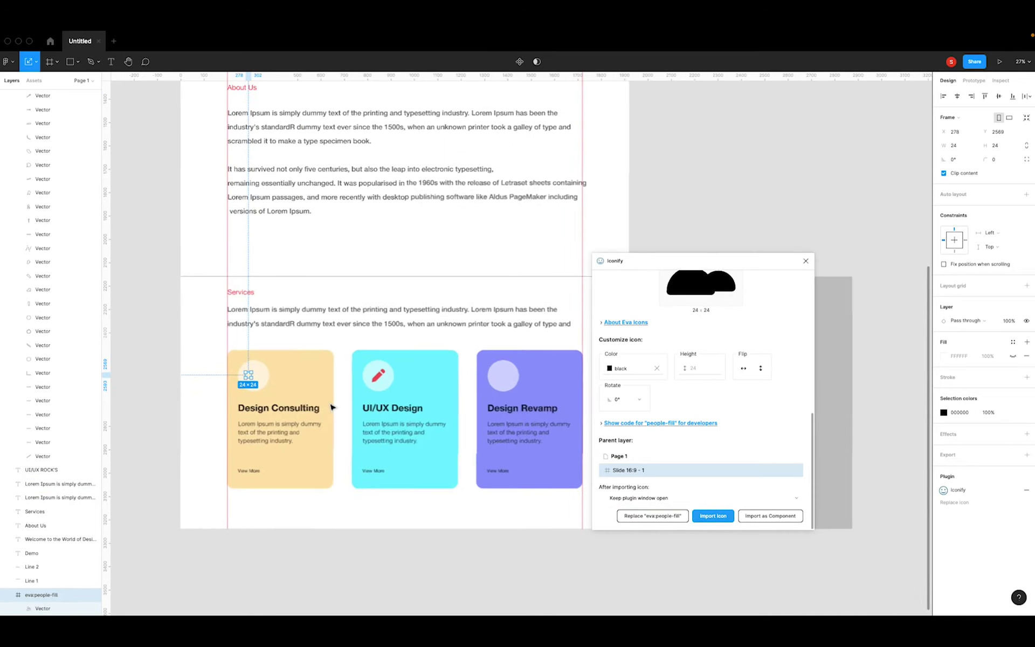
click(331, 438)
scroll(360, 441, up, 1)
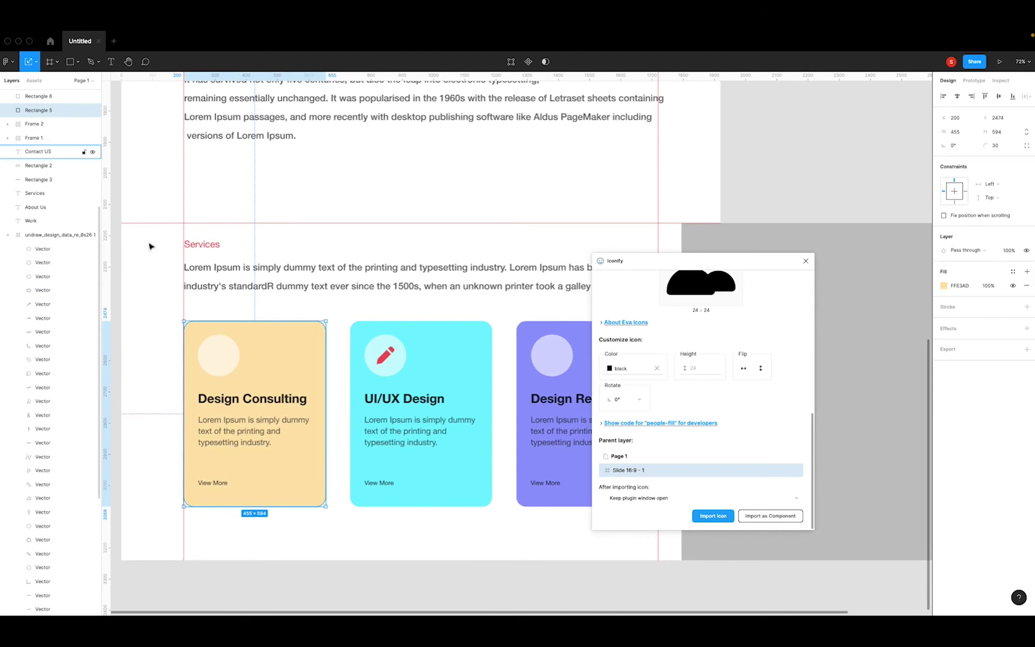
scroll(291, 405, up, 3)
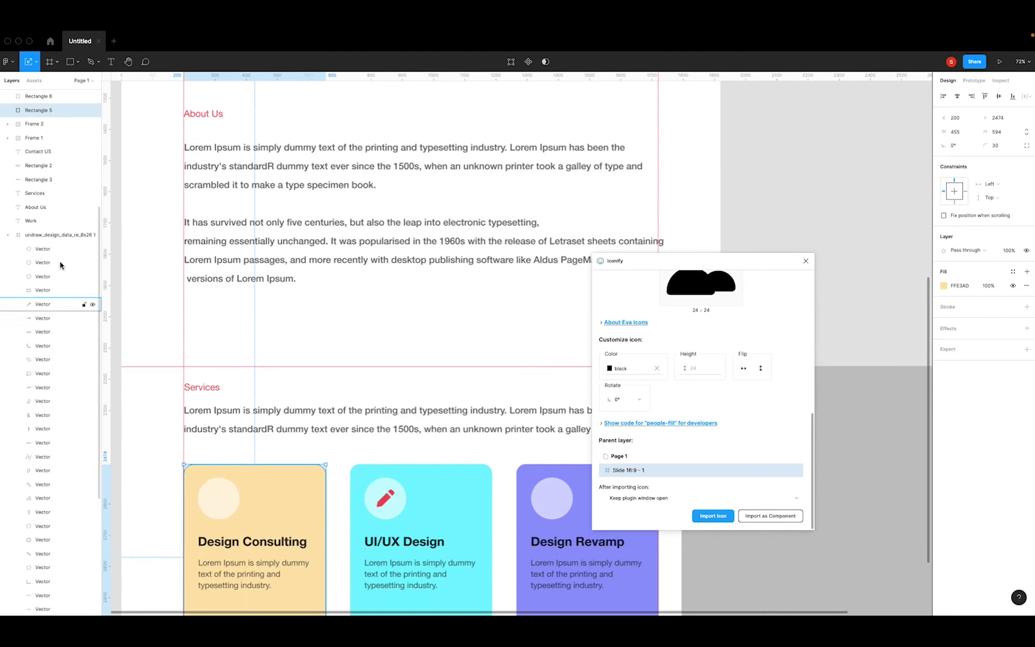
click(17, 235)
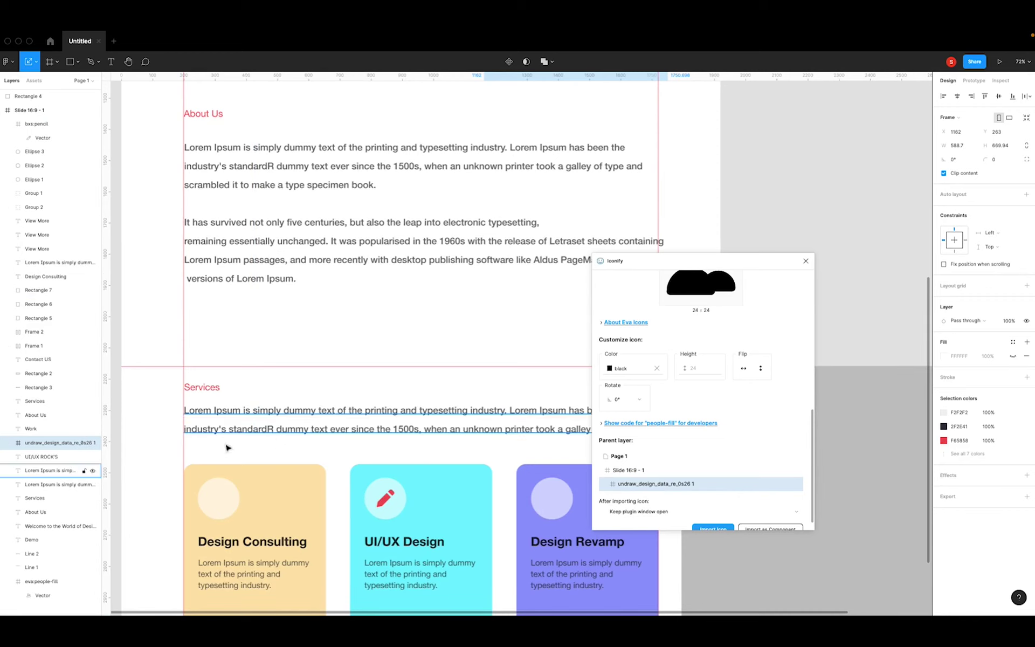
scroll(411, 547, down, 1)
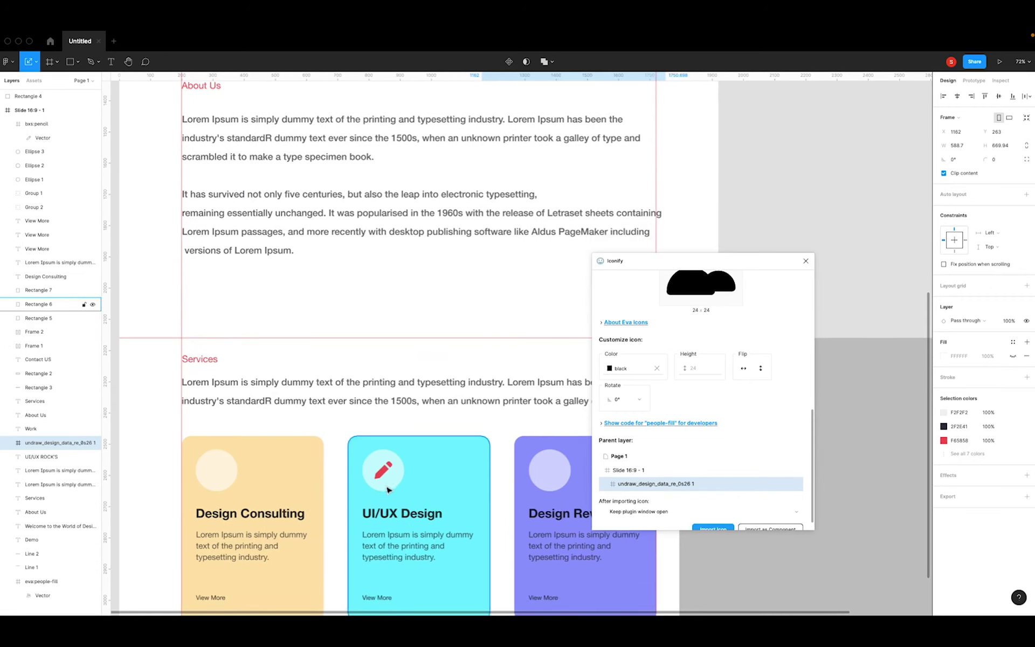
scroll(386, 474, up, 1)
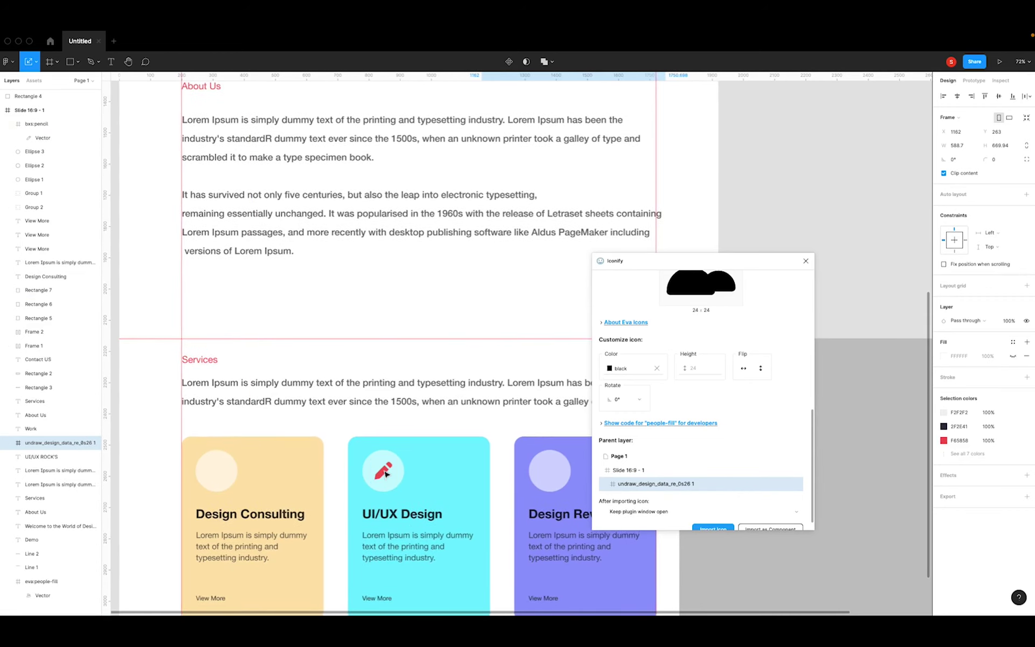
click(216, 470)
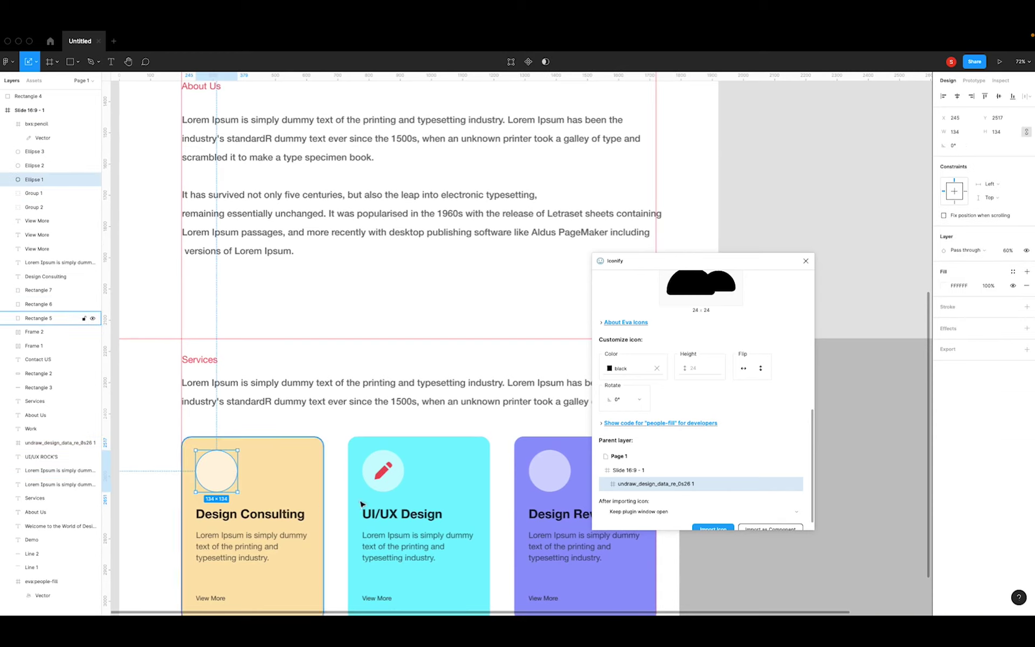
scroll(398, 431, up, 2)
scroll(366, 412, down, 3)
scroll(372, 416, down, 2)
scroll(377, 420, up, 1)
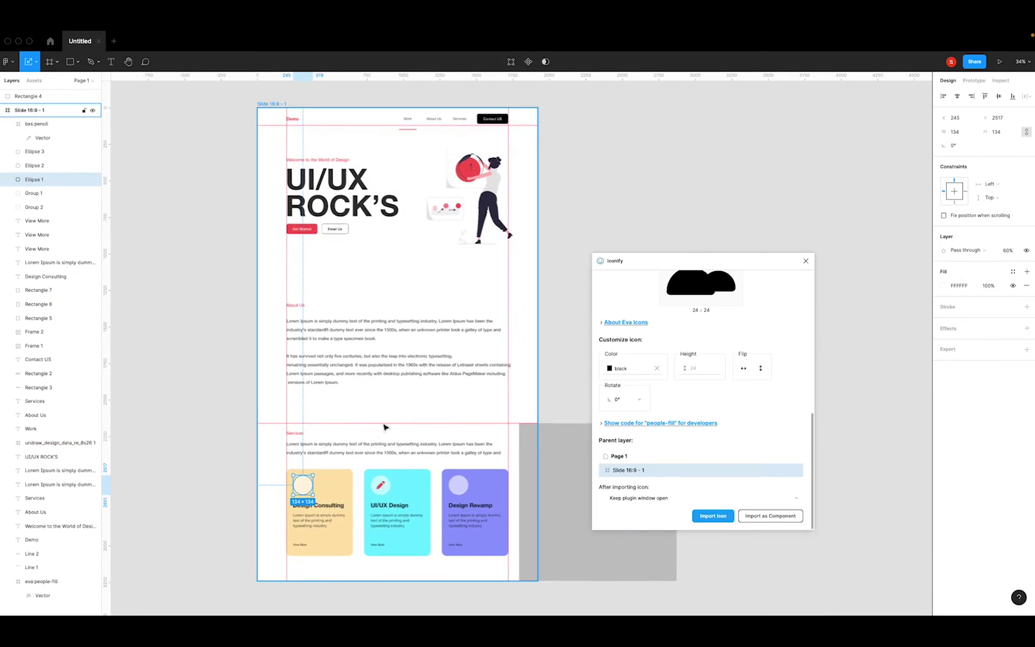
key(Tab)
key(Tab)
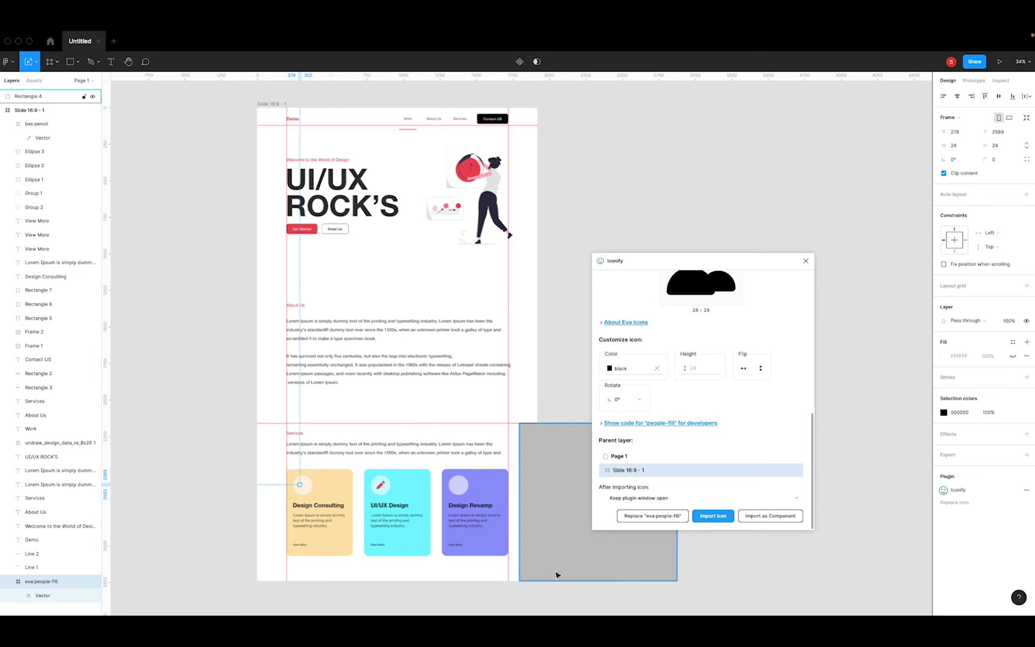
key(ctrl+shift+bracketright)
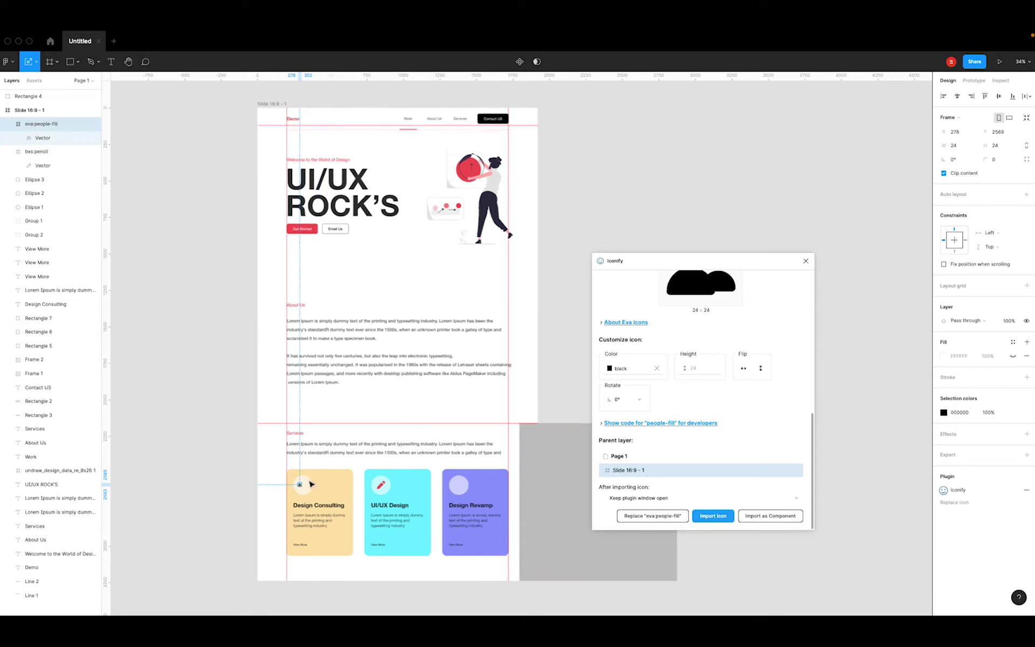
Resize the people icon to 72×72 and colour it F65858 red.
key(shift+0)
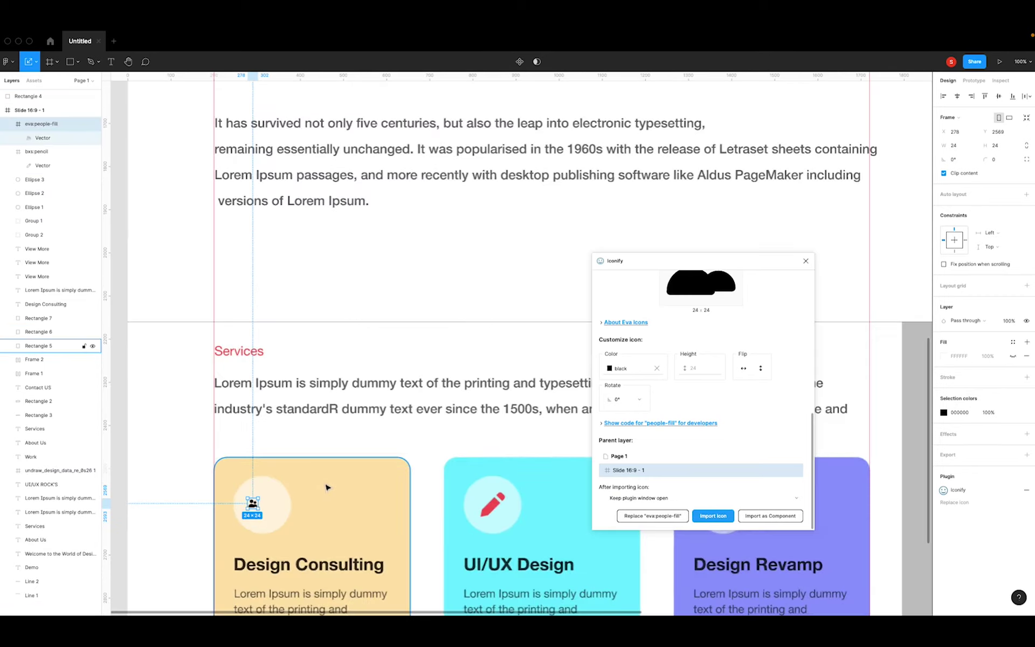
scroll(326, 479, down, 2)
scroll(326, 480, left, 2)
mouse_move(316, 446)
mouse_down()
mouse_move(335, 437)
mouse_move(511, 466)
mouse_move(327, 466)
mouse_up()
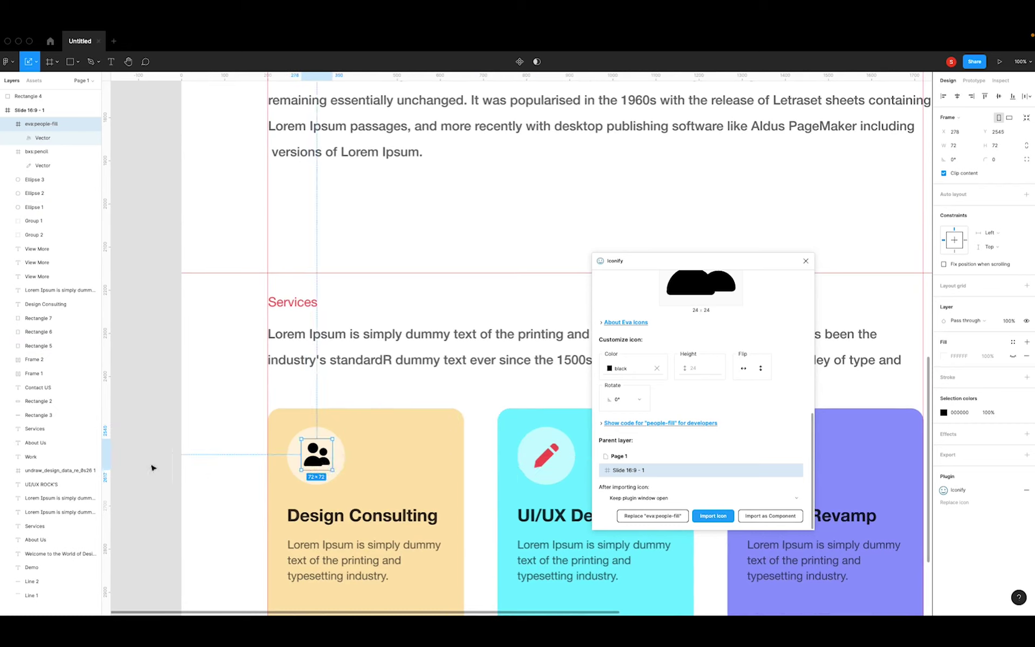
mouse_move(962, 412)
click(944, 413)
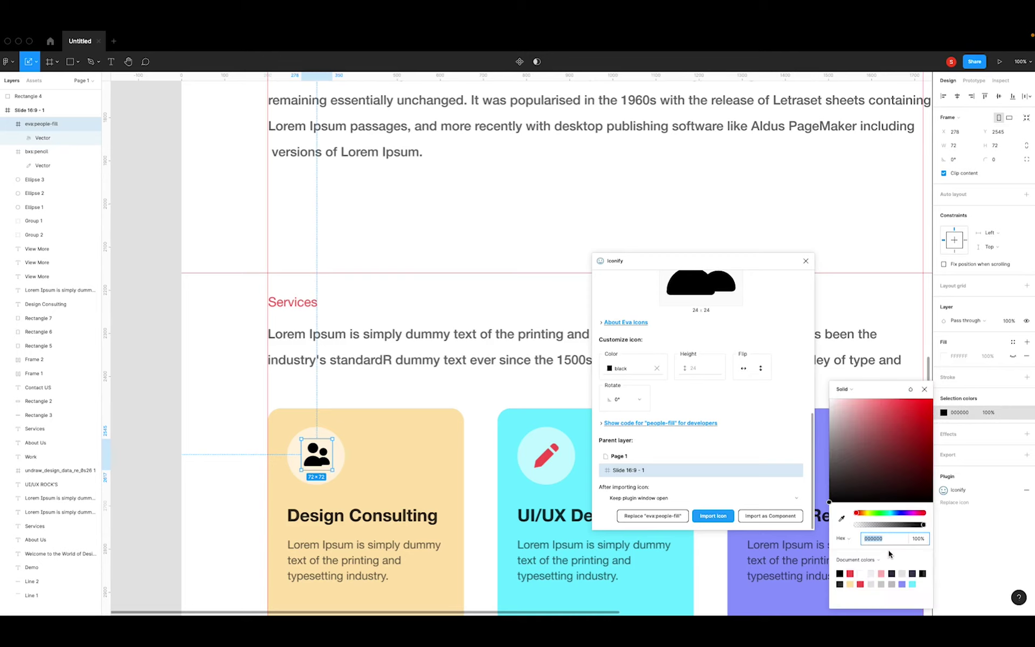
text(F65858)
key(Return)
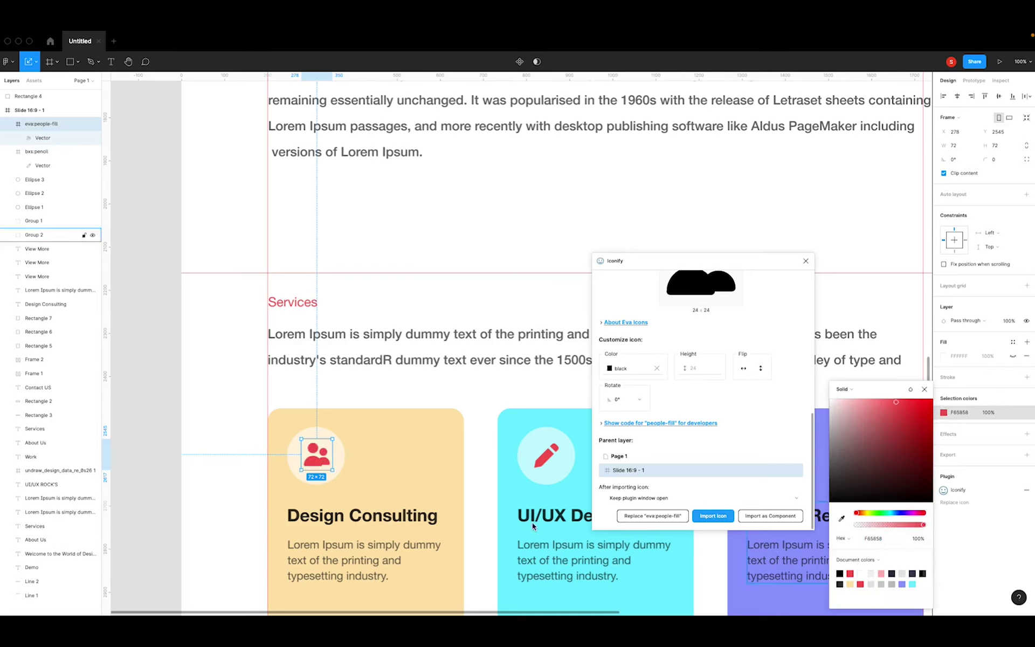
click(175, 480)
Centre the people icon within the Design Consulting circle.
click(322, 476)
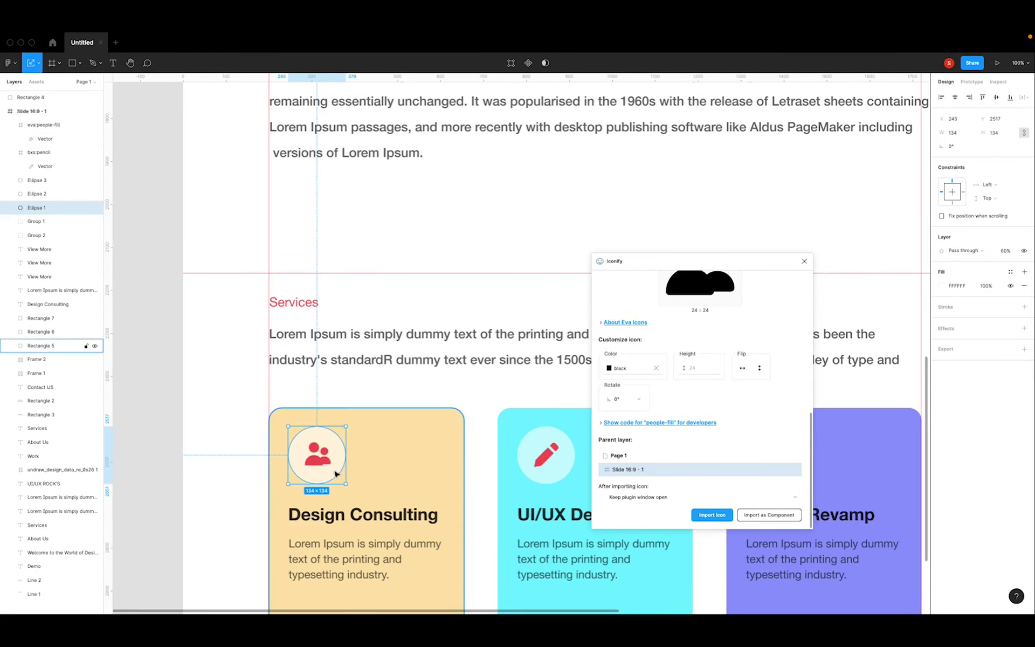
click(319, 475)
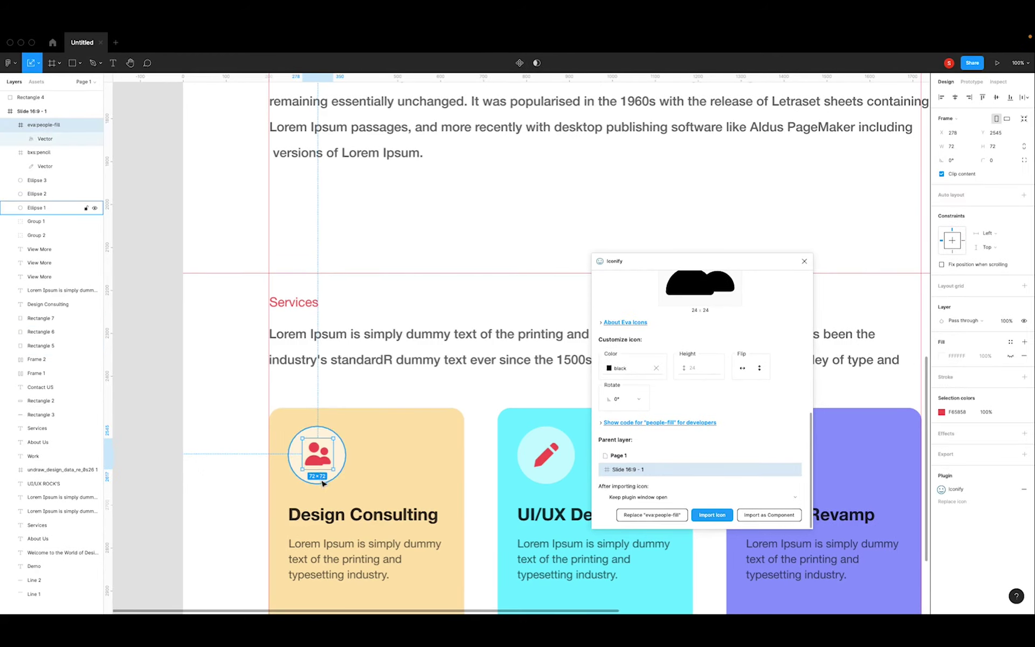
click(955, 98)
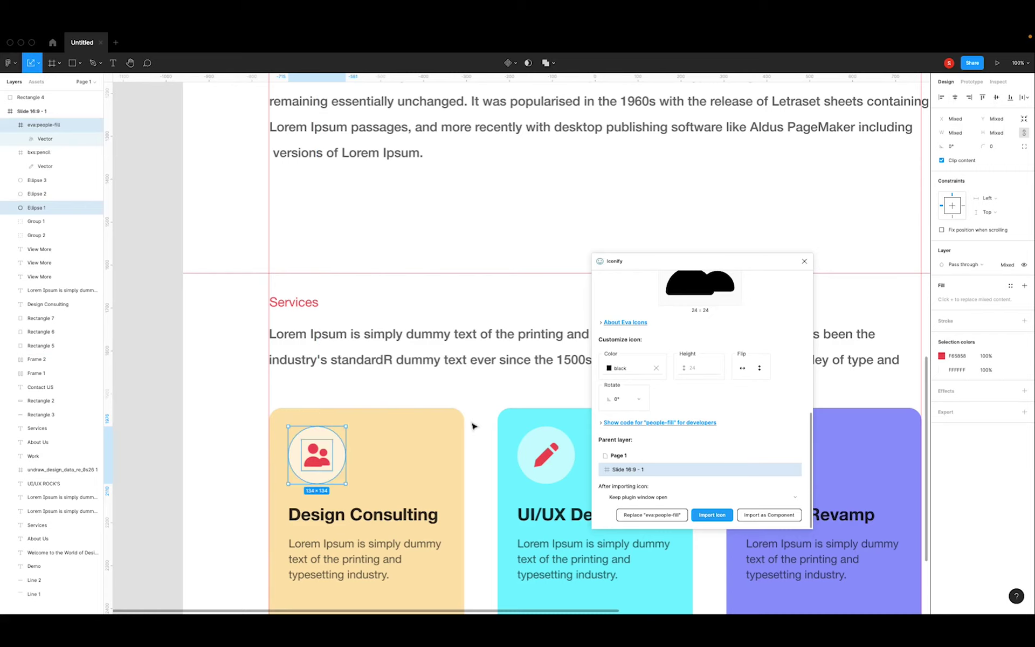
scroll(472, 426, down, 2)
scroll(472, 425, down, 1)
scroll(472, 425, down, 3)
scroll(472, 426, down, 2)
scroll(472, 426, right, 3)
scroll(479, 420, right, 1)
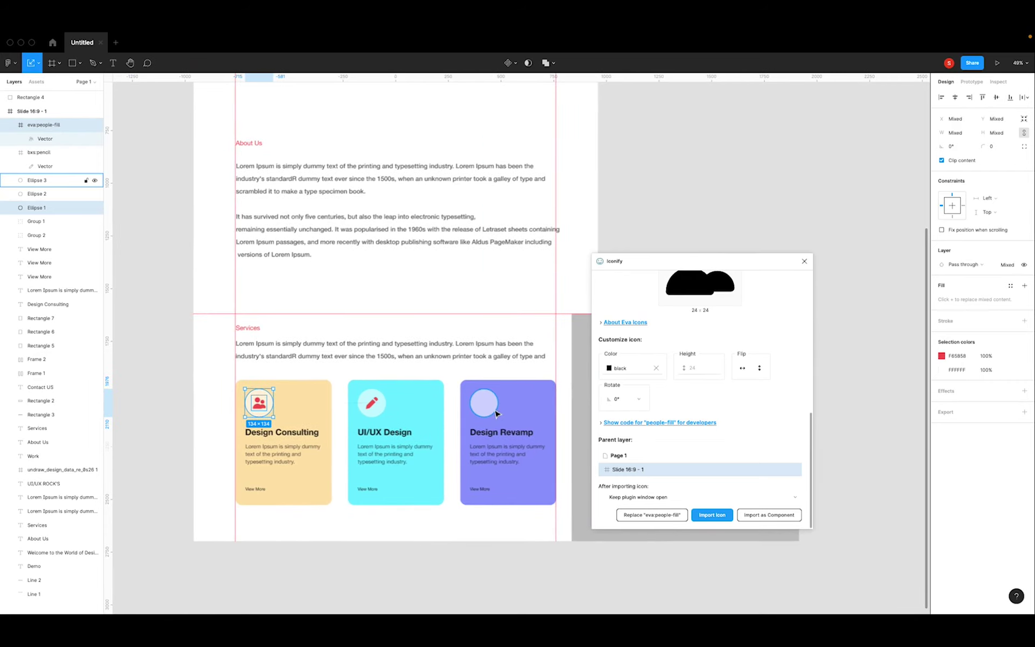
click(496, 413)
Search Iconify for 'paint' and import the Fluent paint-brush-20-filled icon.
scroll(641, 323, up, 3)
scroll(641, 311, up, 3)
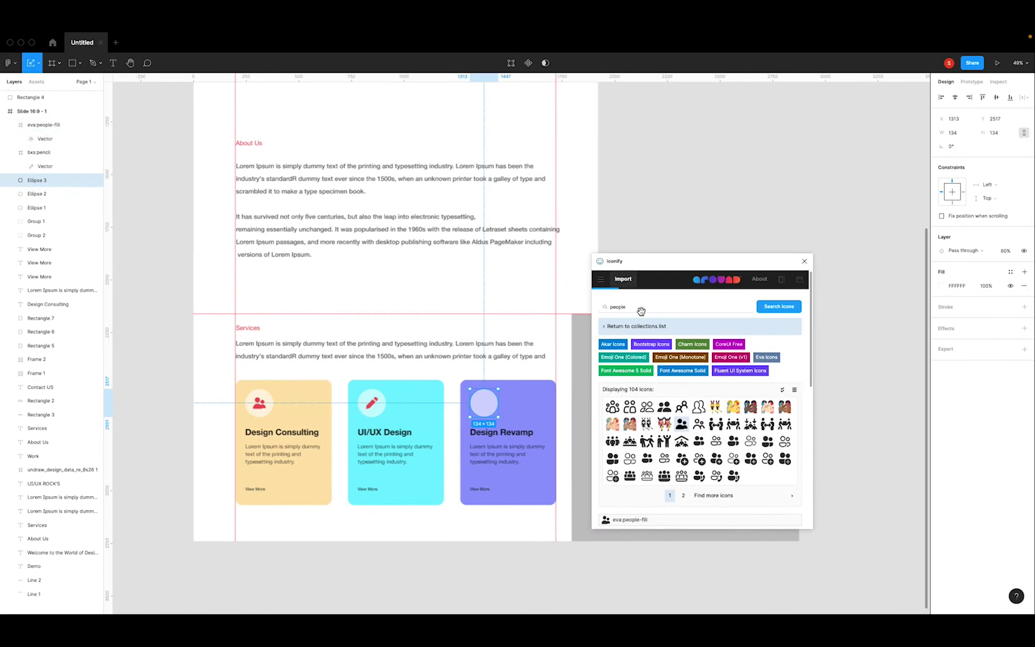
click(657, 311)
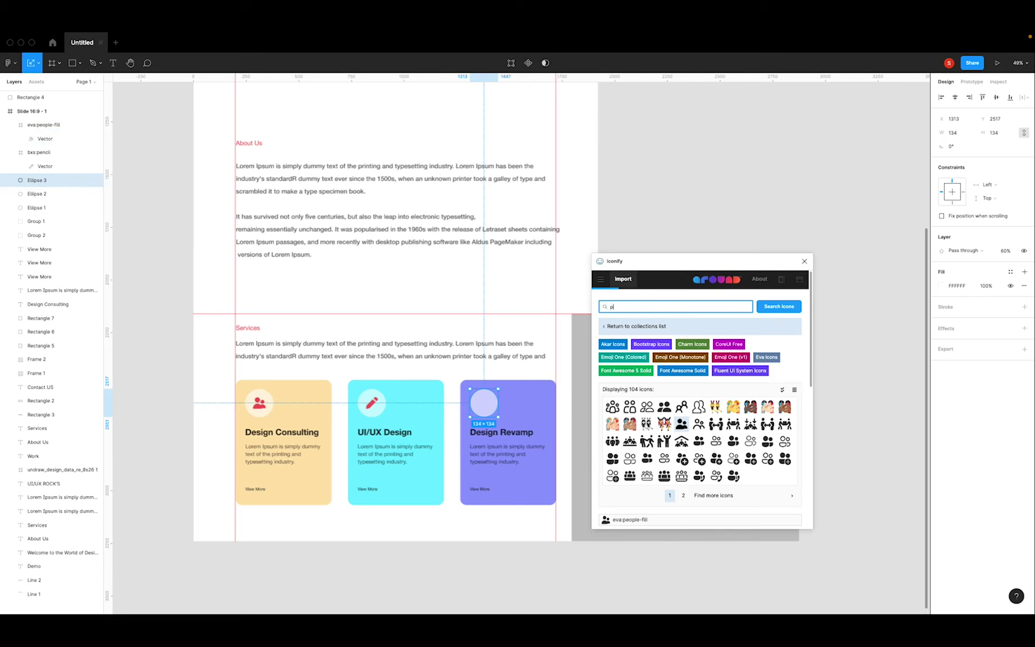
key(Return)
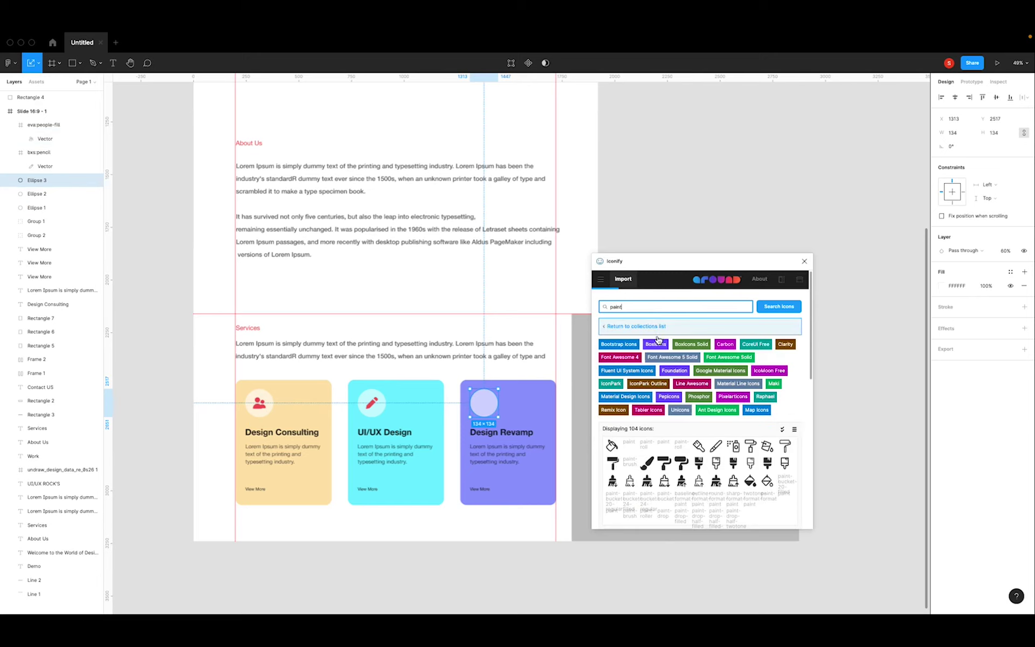
scroll(716, 425, down, 1)
scroll(715, 426, down, 1)
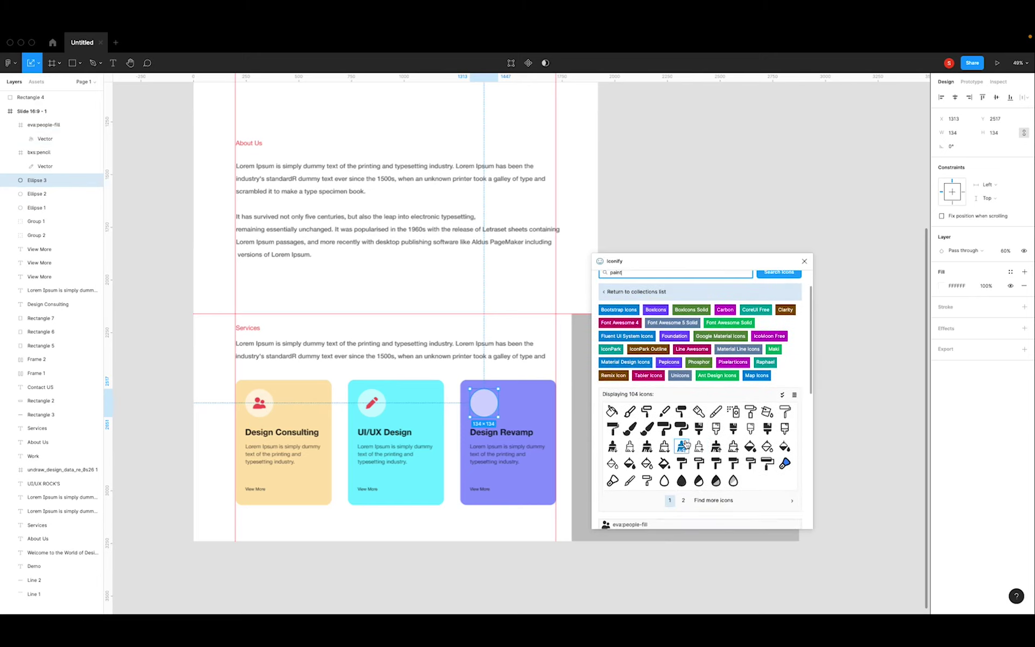
click(733, 428)
scroll(727, 469, down, 5)
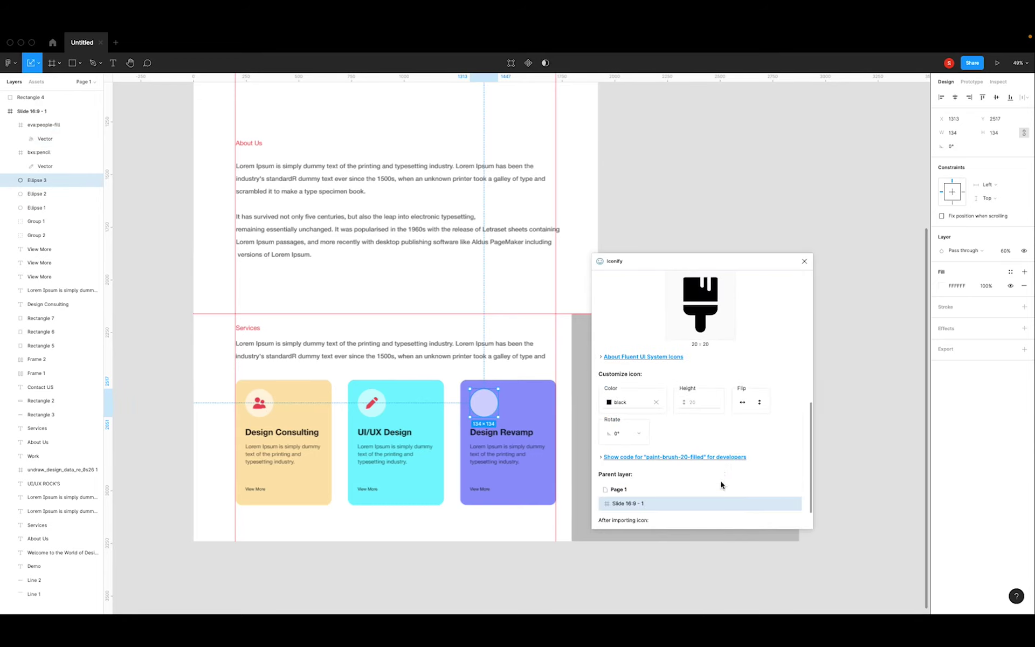
scroll(726, 474, down, 1)
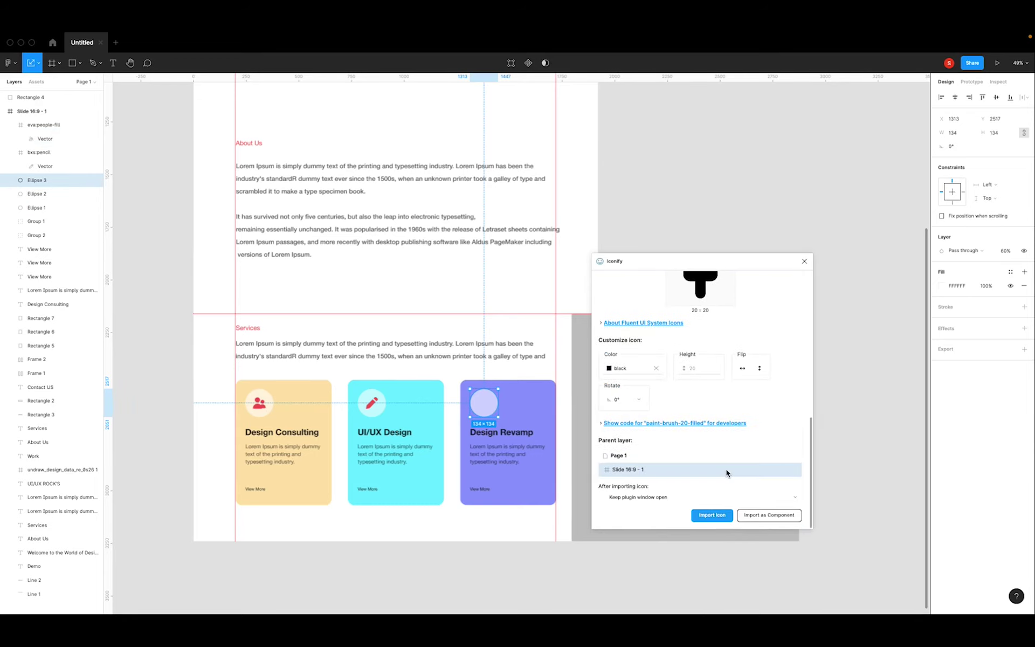
click(721, 516)
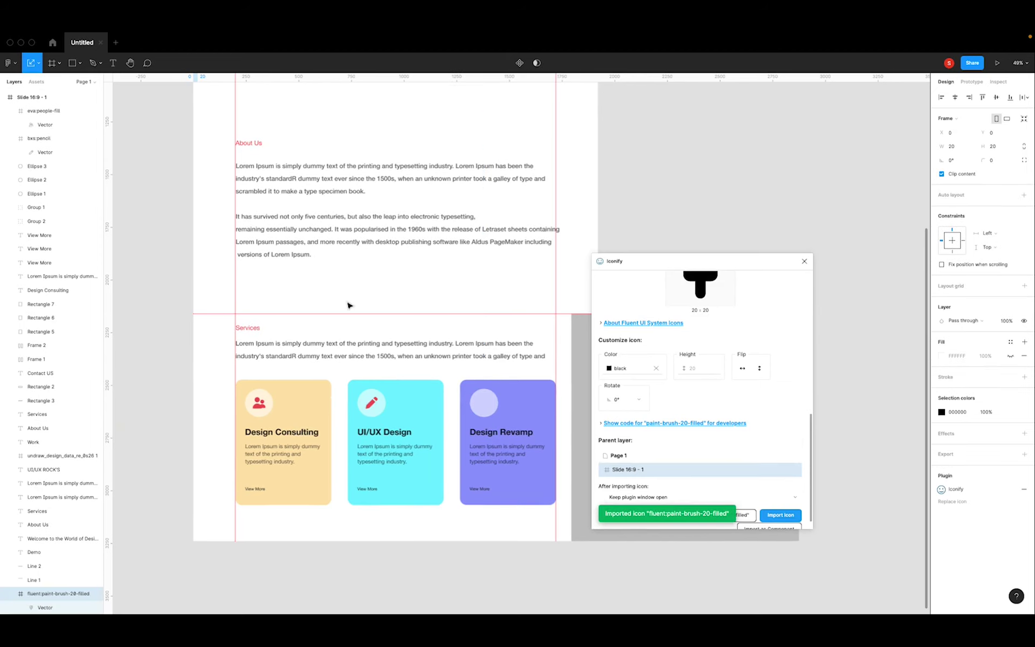
Place the paint brush at 40×40 in the Design Revamp circle, centred both ways.
mouse_move(196, 231)
mouse_down()
mouse_move(481, 554)
mouse_move(433, 420)
mouse_up()
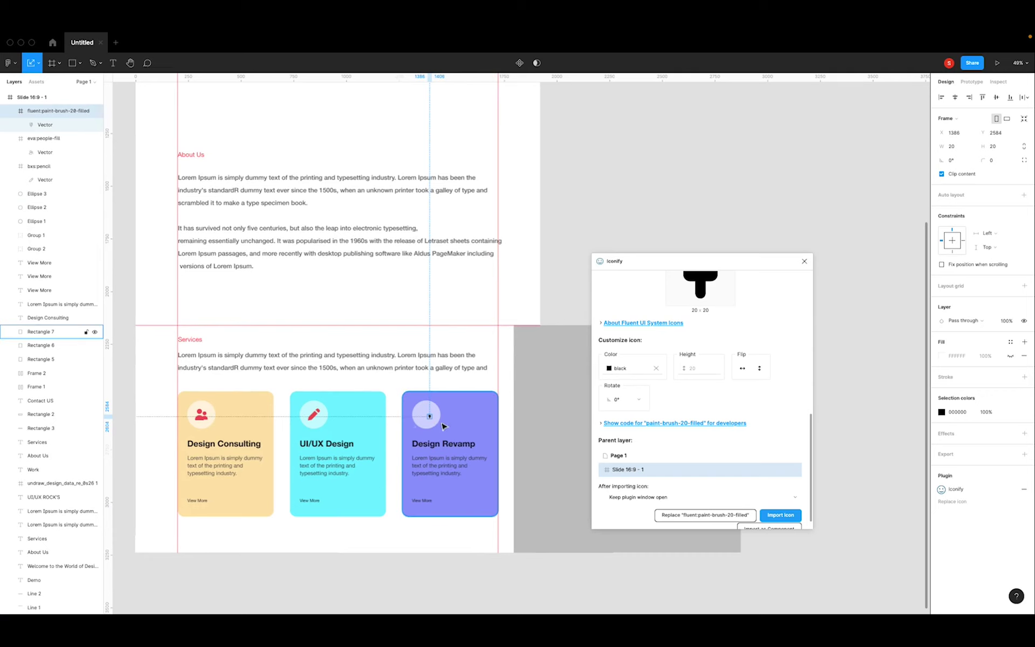
scroll(457, 422, up, 5)
mouse_move(415, 408)
mouse_down()
mouse_move(423, 404)
mouse_move(230, 414)
mouse_move(240, 400)
mouse_move(429, 409)
mouse_up()
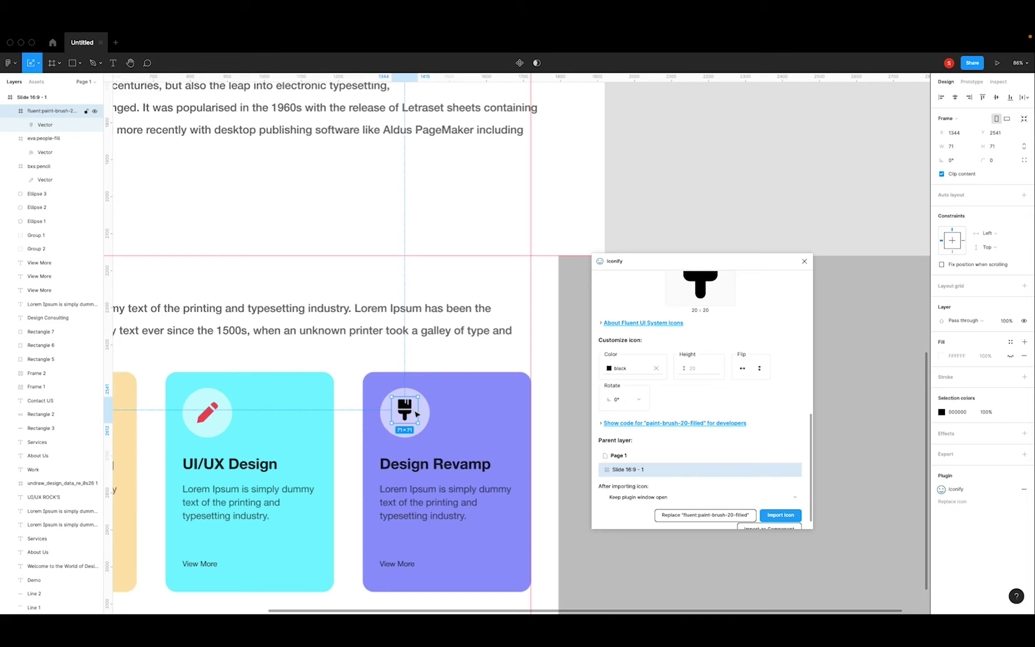
shift+click(426, 413)
click(955, 97)
click(996, 97)
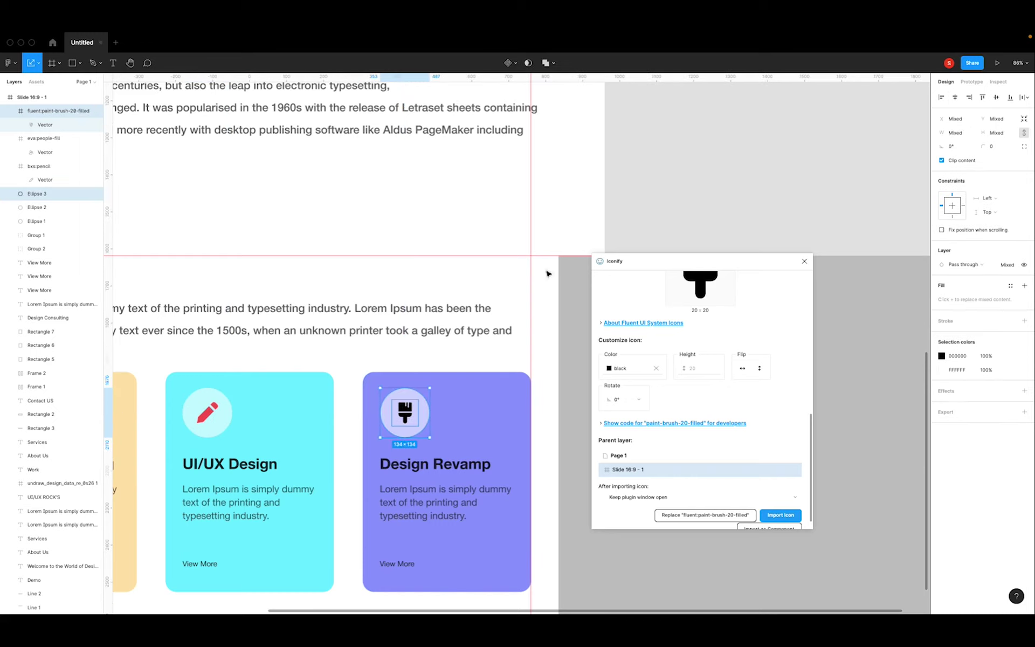
click(650, 221)
scroll(425, 407, down, 3)
scroll(425, 406, down, 2)
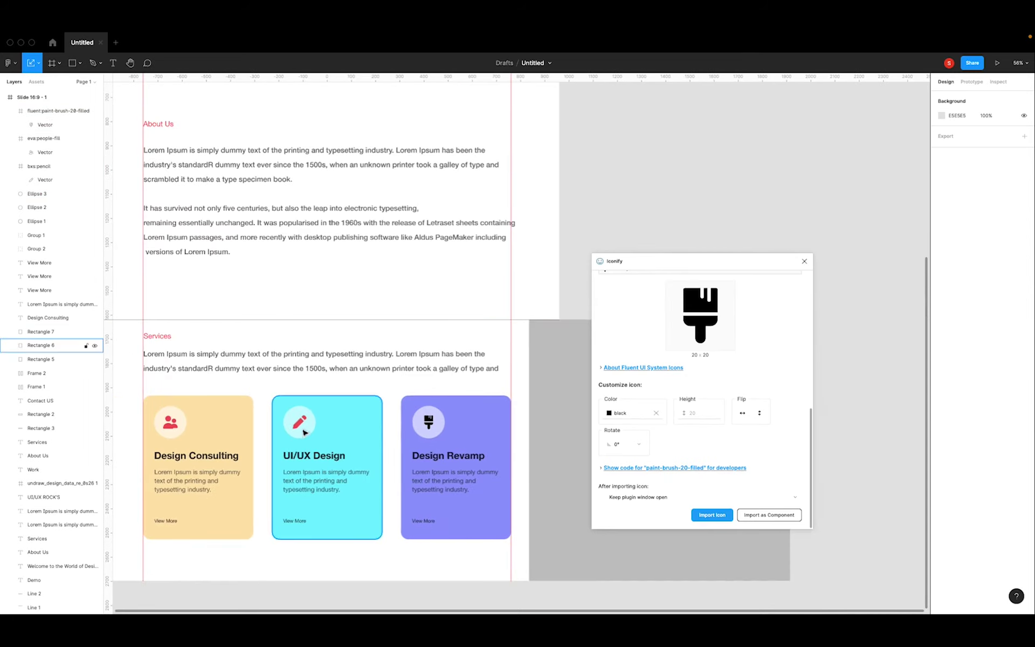
Recolour the pencil and people icons from red to black 000000.
click(301, 425)
click(940, 412)
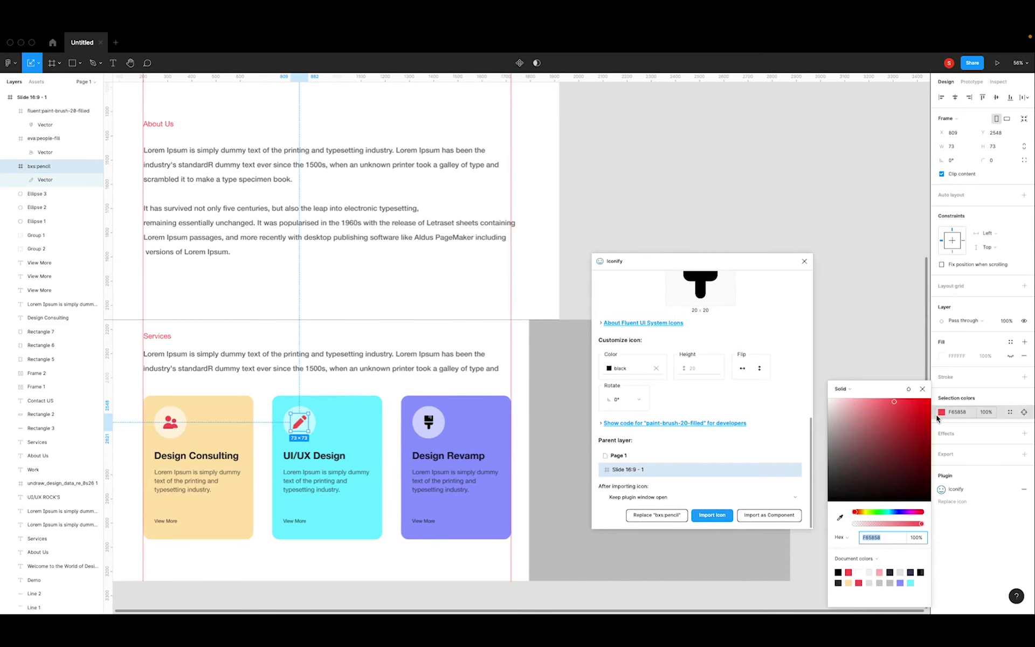
click(171, 423)
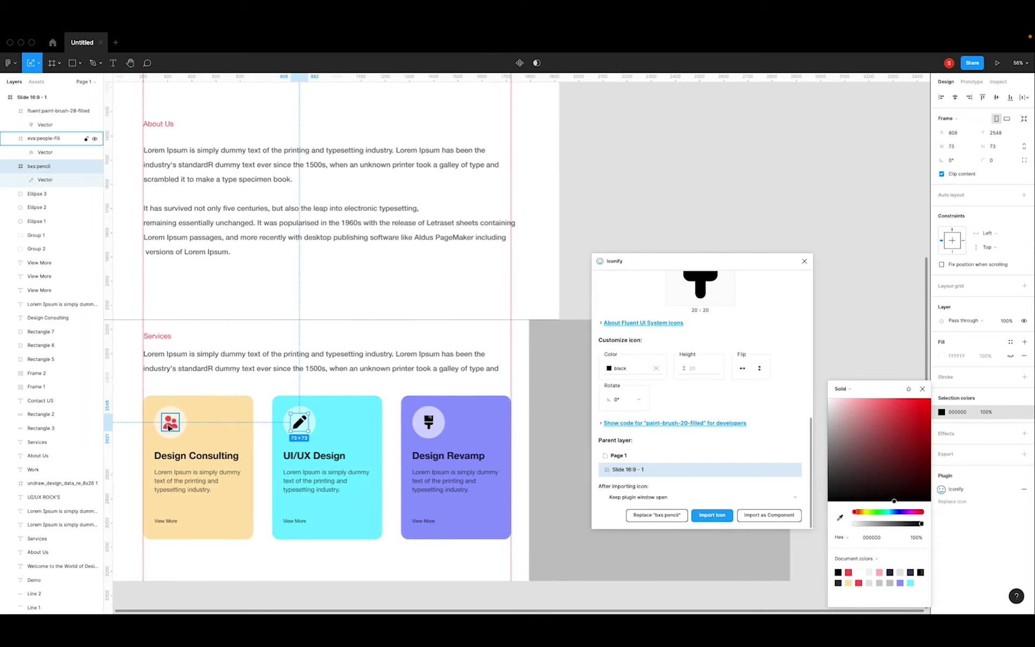
click(942, 412)
click(839, 572)
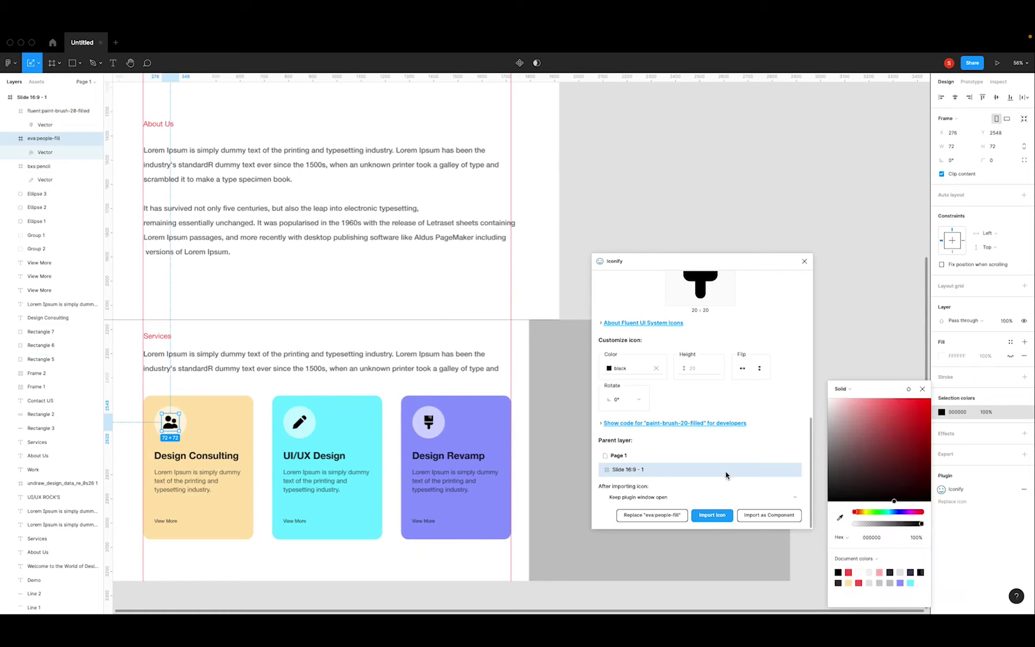
click(536, 238)
Close the Iconify plugin and delete the grey Rectangle 4 beside the slide.
click(802, 264)
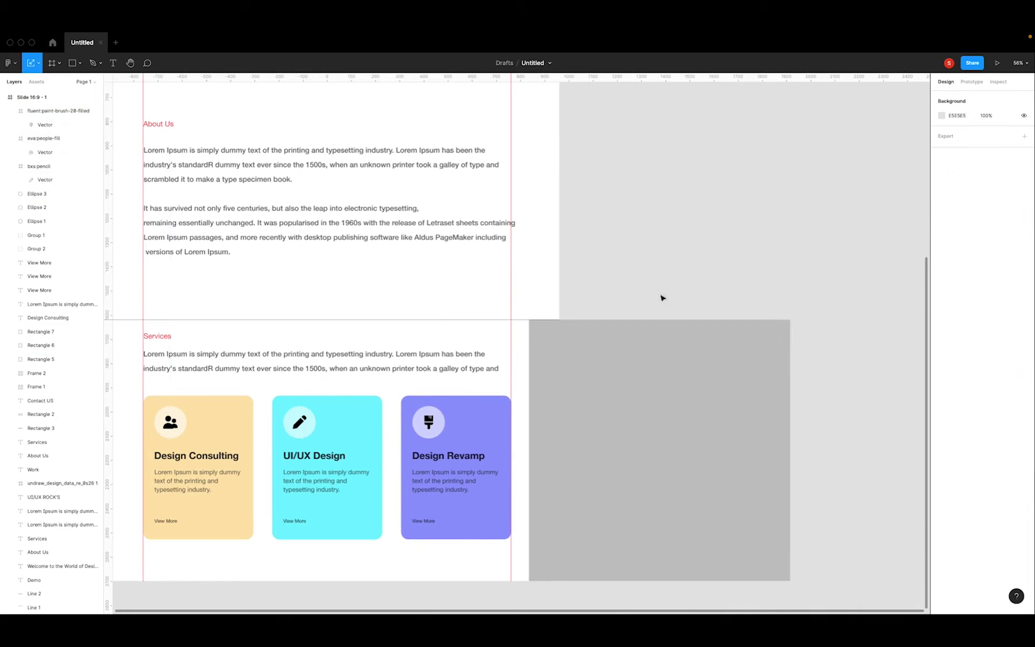
scroll(592, 299, left, 3)
click(698, 365)
scroll(508, 449, down, 3)
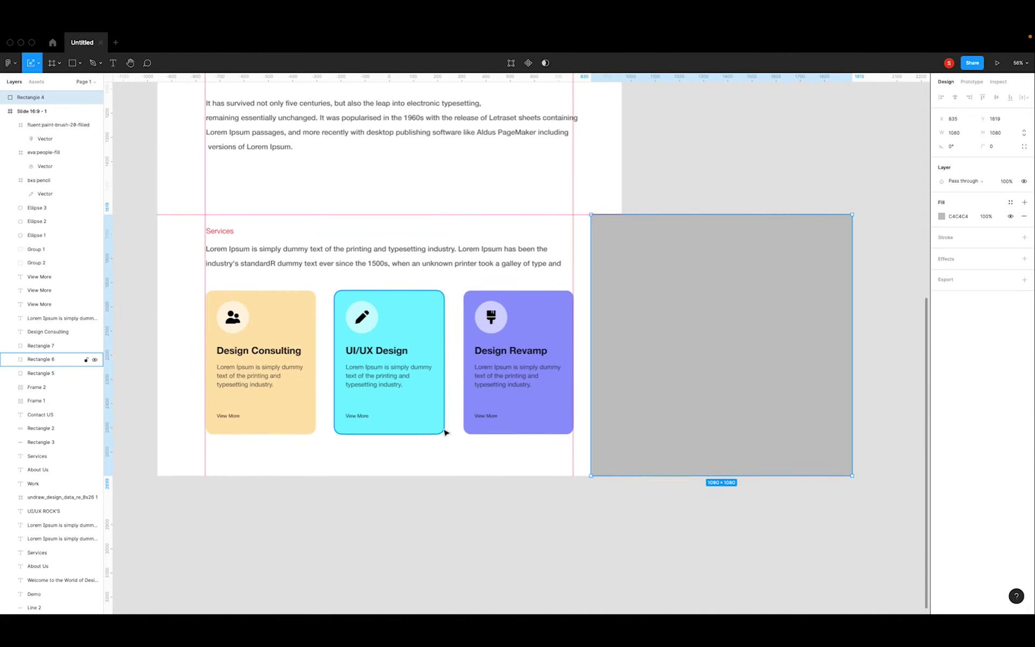
key(Delete)
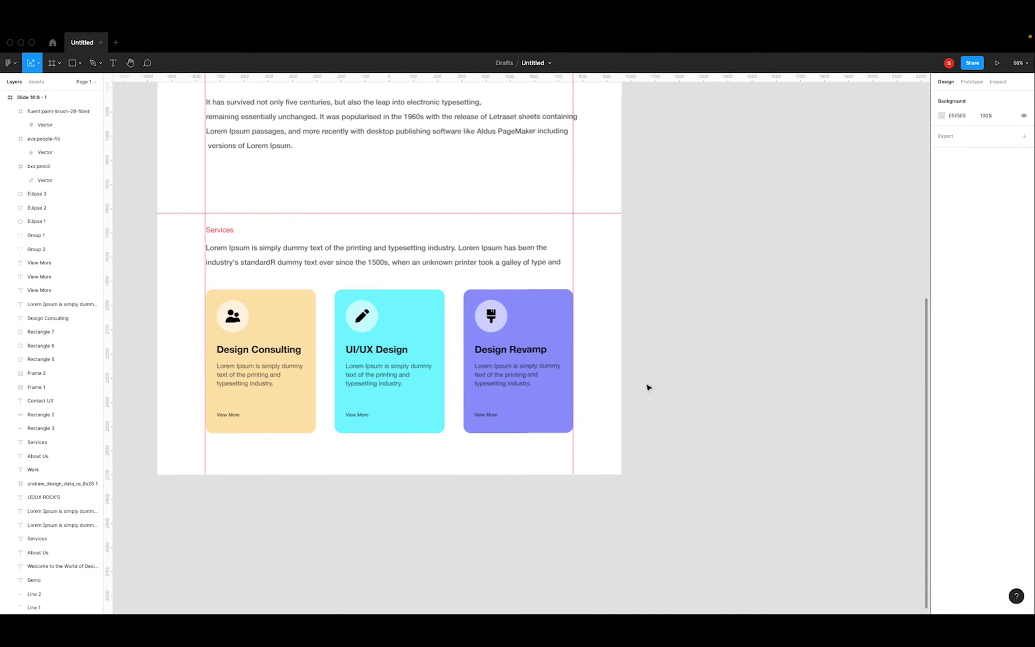
Select the slide frame and try enlarging it, undoing each scale attempt.
scroll(559, 450, down, 2)
scroll(559, 450, down, 3)
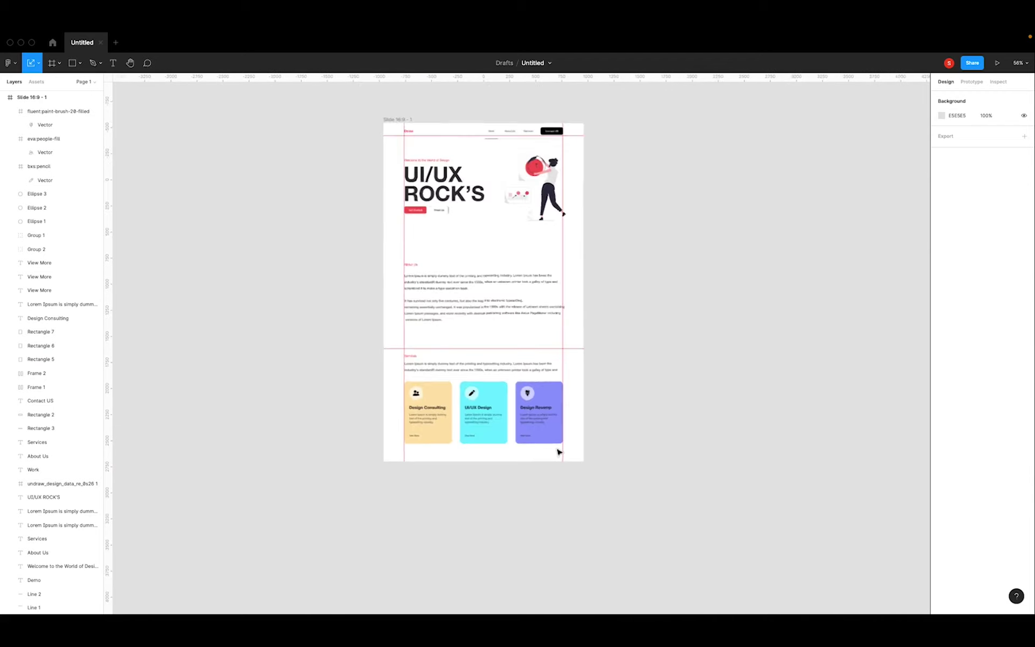
scroll(578, 452, down, 1)
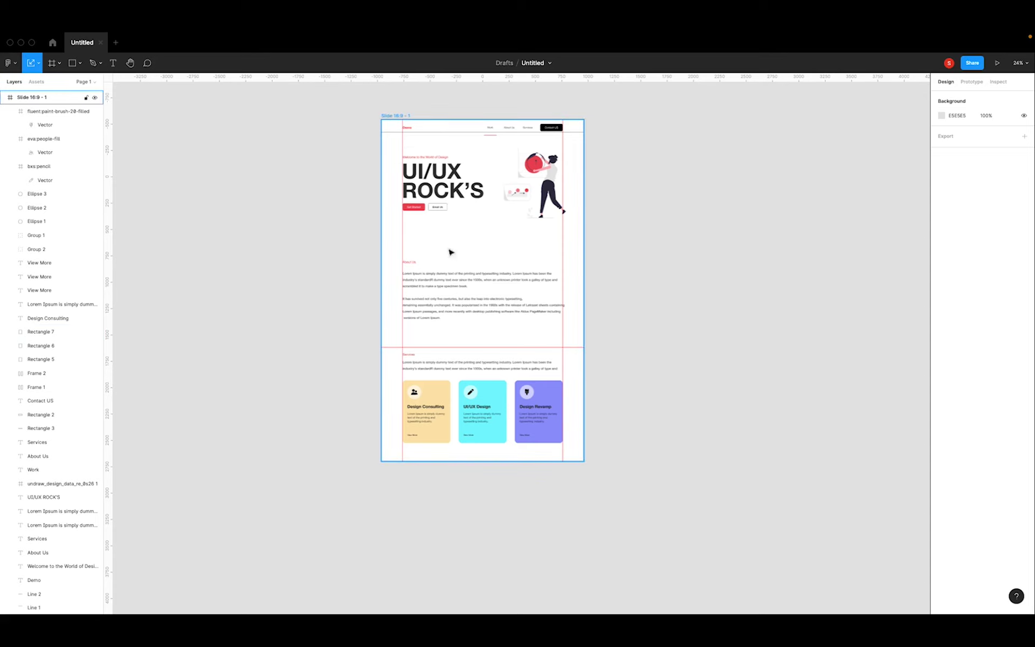
key(ctrl+a)
drag(477, 458, 481, 493)
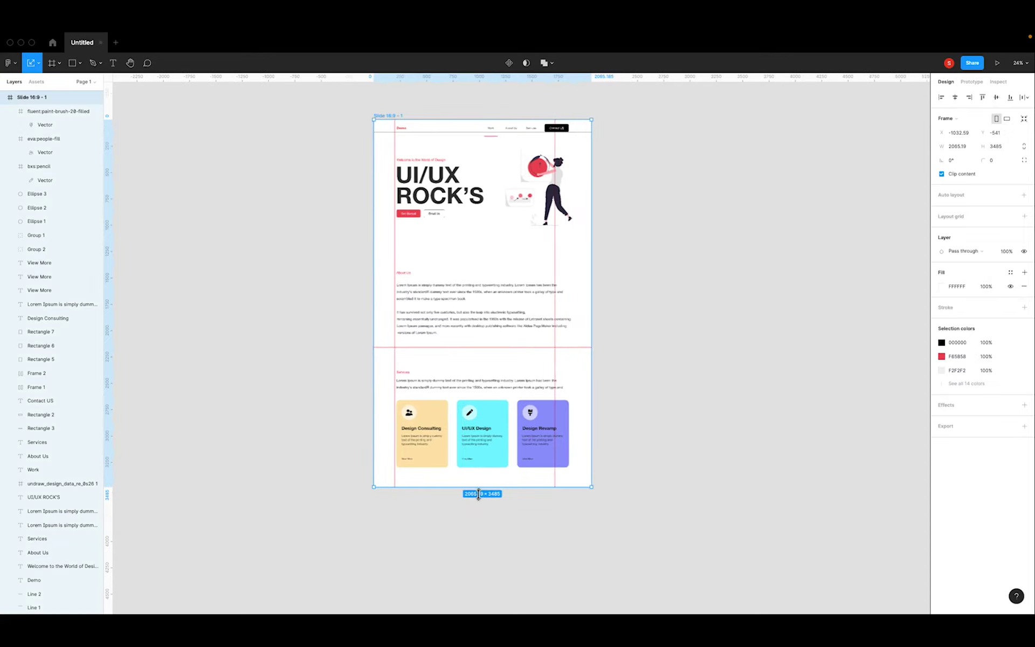
key(ctrl+z)
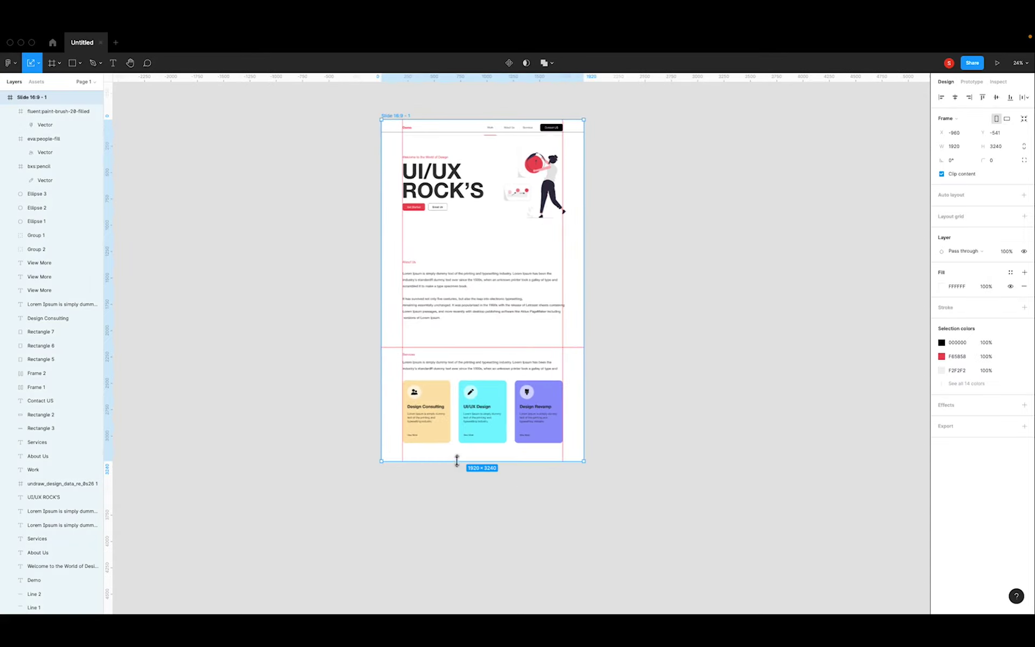
drag(457, 475, 469, 481)
key(ctrl+z)
Stretch the frame's bottom edge down to 1920 × 3786, leaving room below the service cards.
key(v)
drag(476, 458, 478, 486)
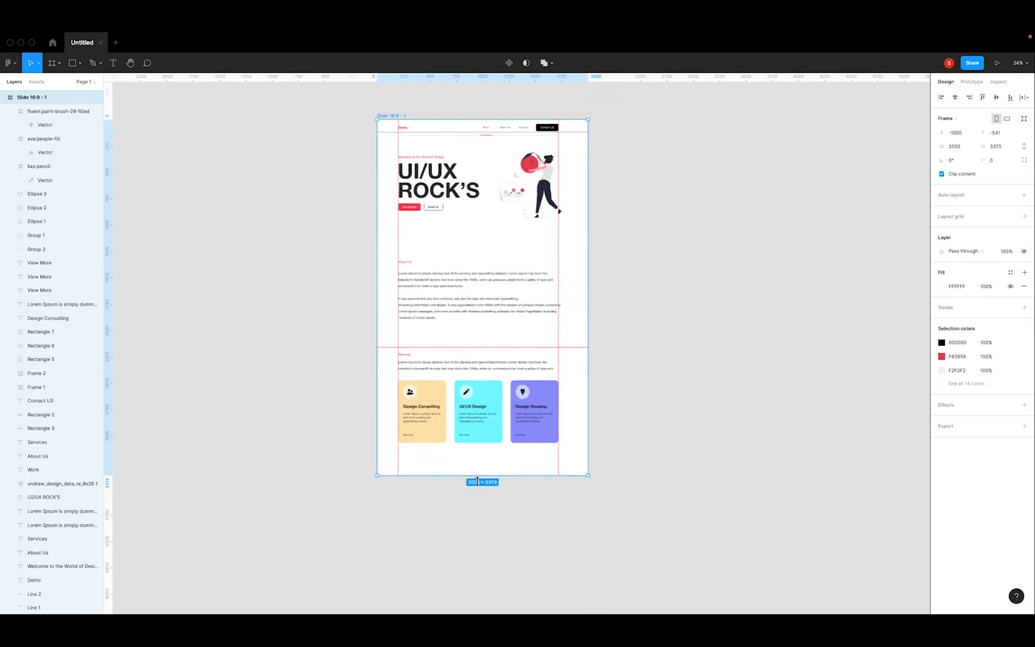
key(ctrl+z)
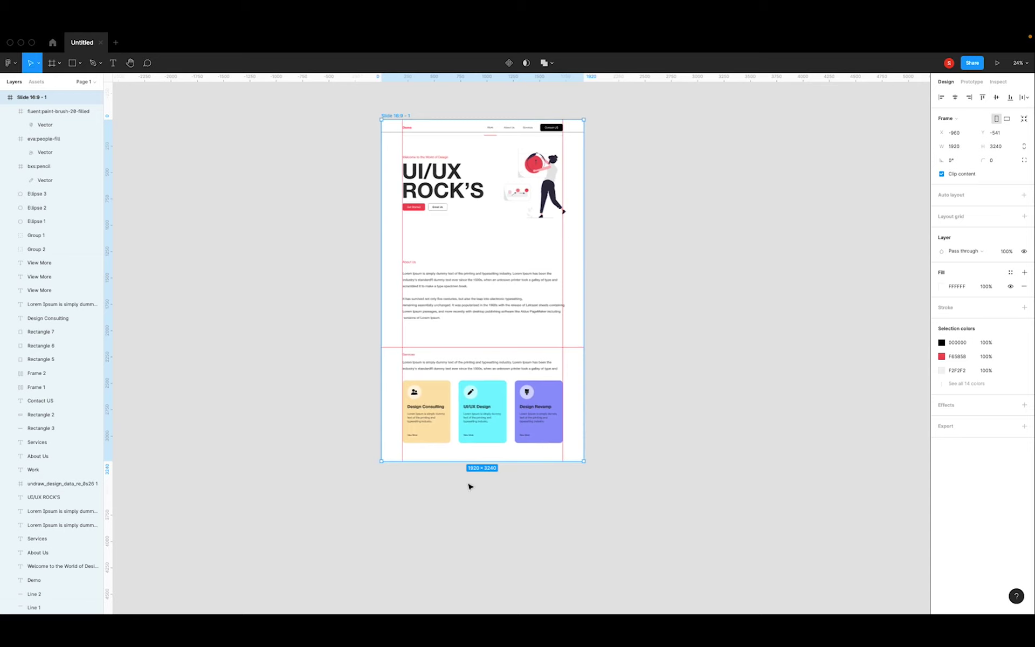
drag(455, 462, 455, 479)
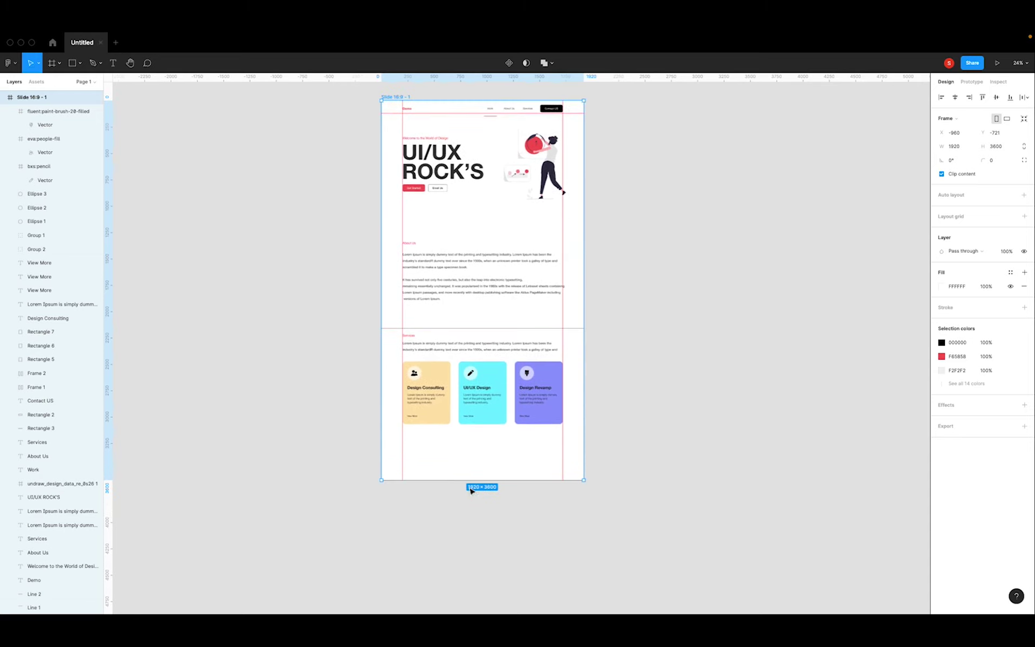
key(ctrl+z)
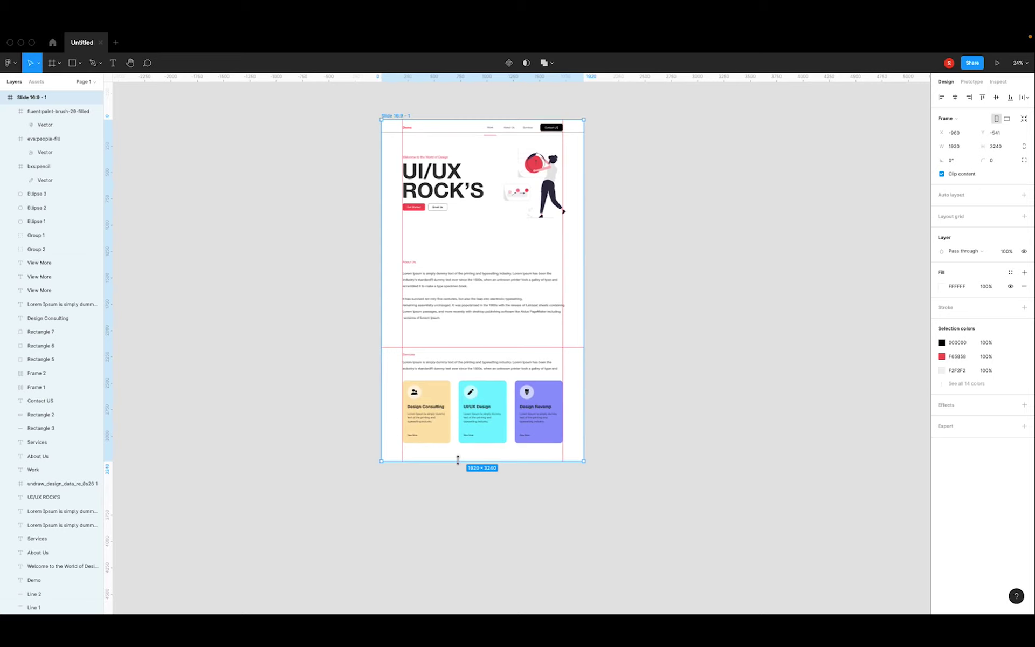
key(k)
drag(584, 461, 563, 426)
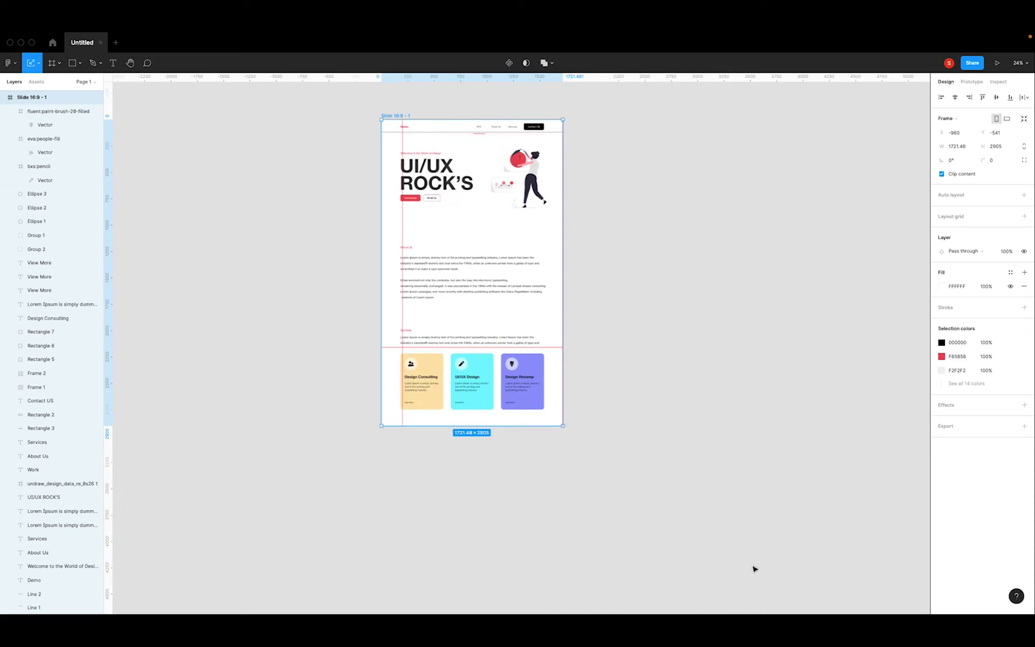
key(ctrl+z)
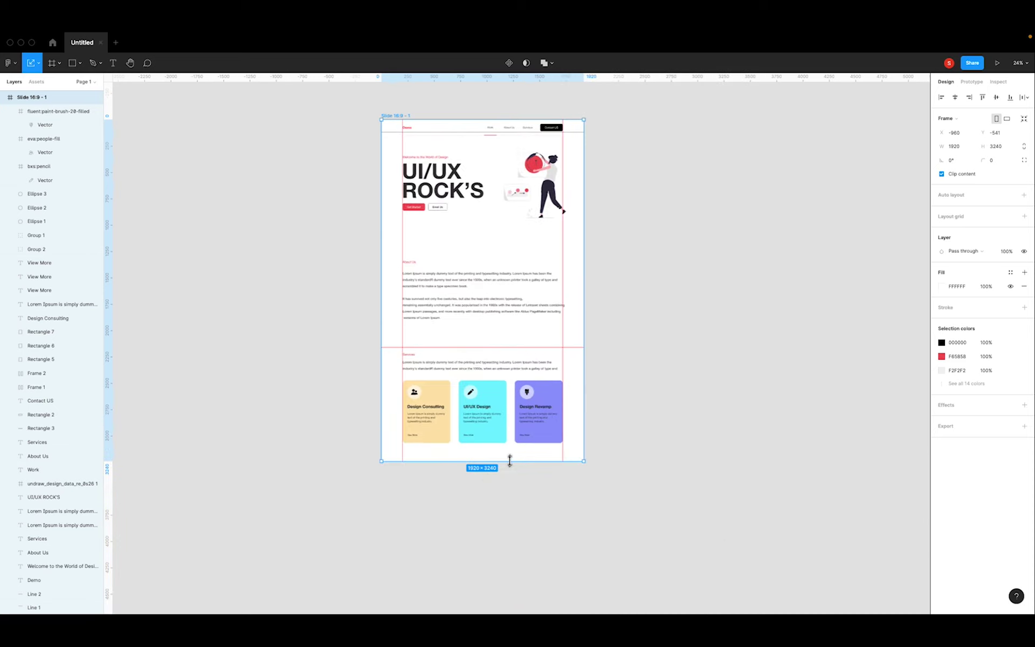
drag(510, 460, 508, 490)
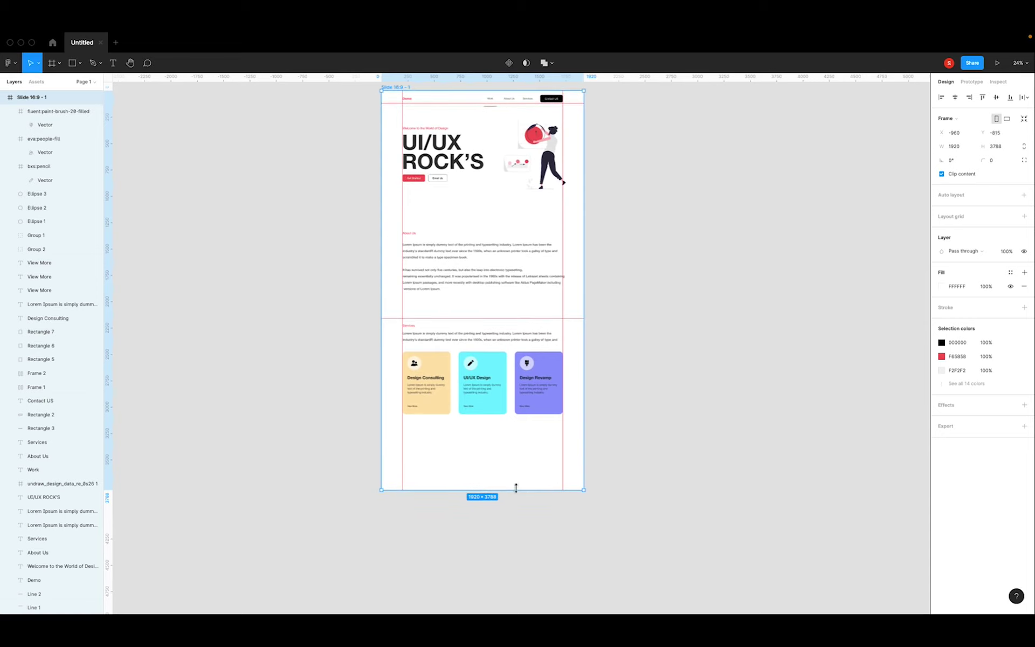
click(625, 428)
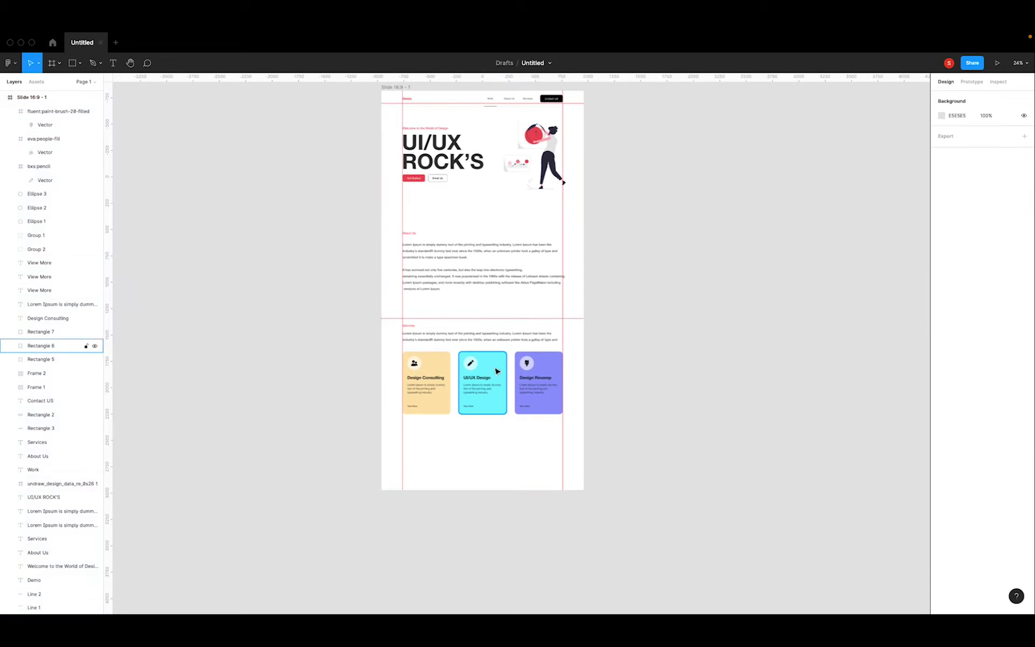
Fill the Contact US button with the Get Started red via eyedropper, then hide the rulers.
scroll(487, 359, up, 3)
scroll(488, 359, up, 2)
scroll(488, 359, up, 1)
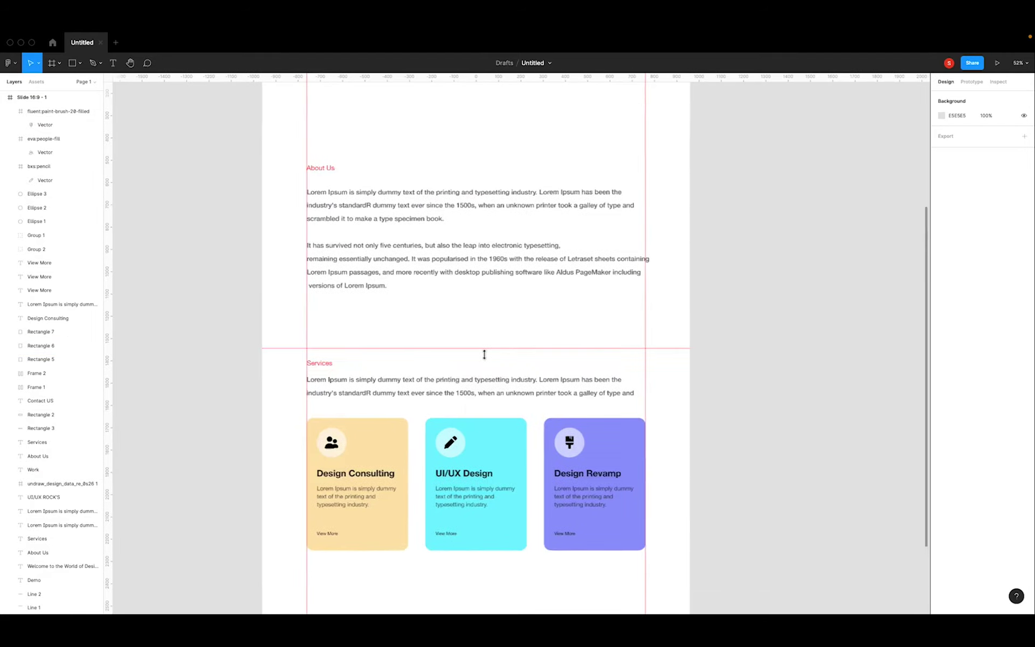
scroll(488, 359, up, 1)
scroll(487, 360, up, 3)
scroll(488, 360, up, 1)
scroll(488, 359, down, 3)
scroll(488, 359, up, 1)
scroll(488, 359, up, 2)
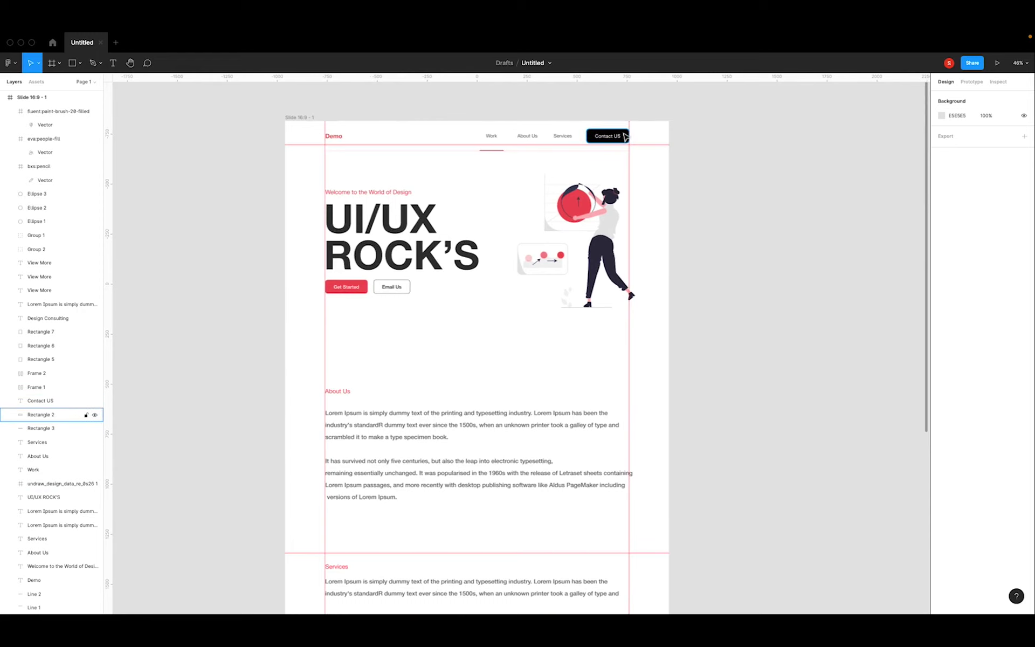
click(627, 136)
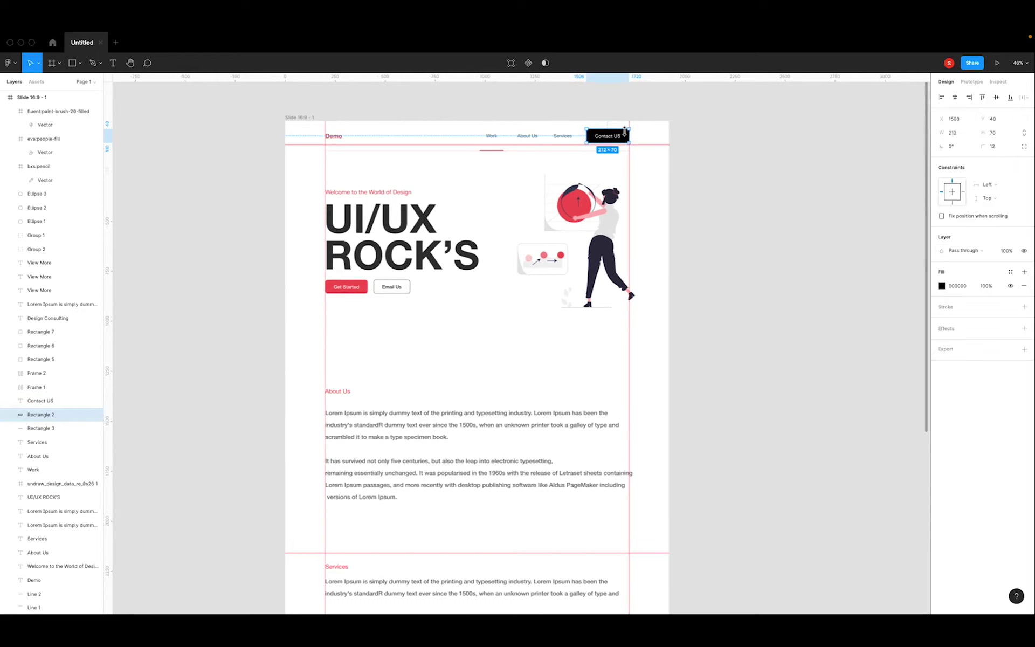
click(939, 287)
click(839, 415)
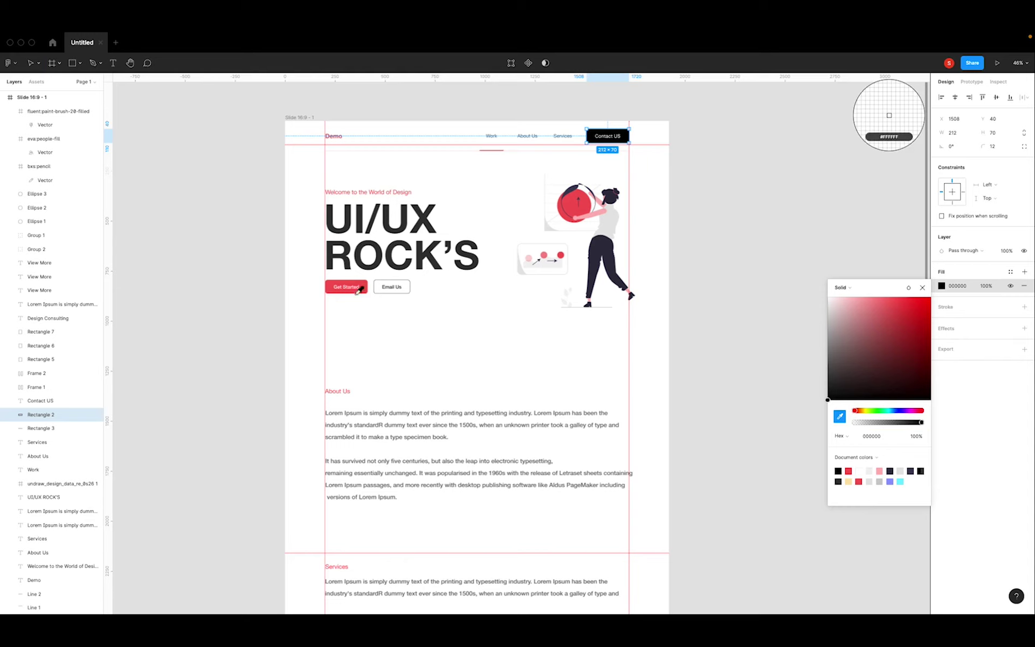
click(369, 280)
click(732, 221)
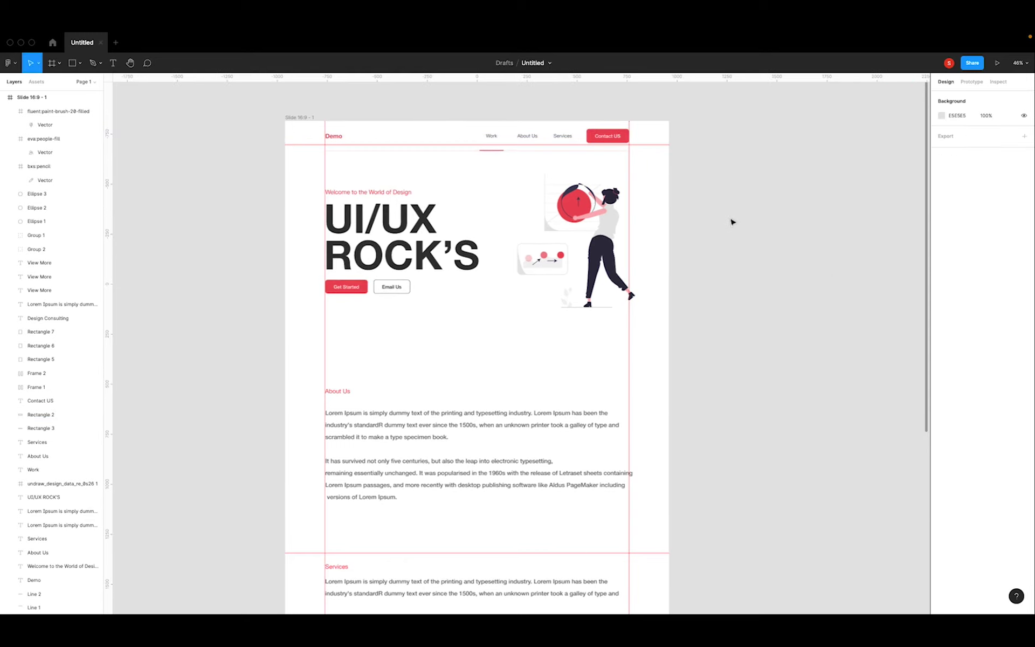
key(shift+r)
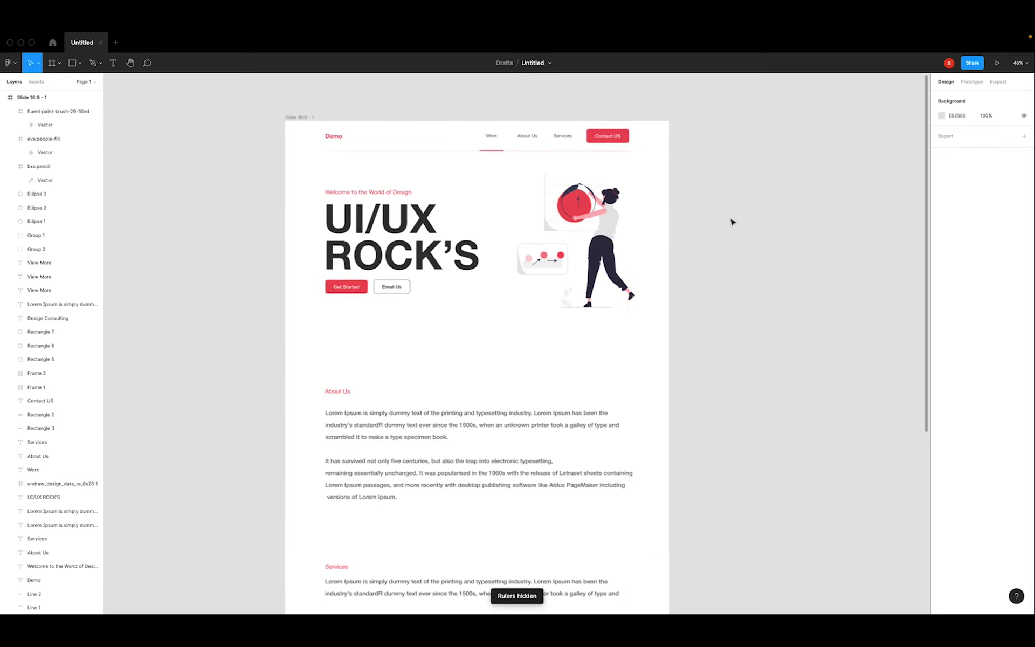
Nudge the hero text, buttons and illustration slightly lower.
scroll(664, 338, down, 2)
scroll(663, 338, down, 2)
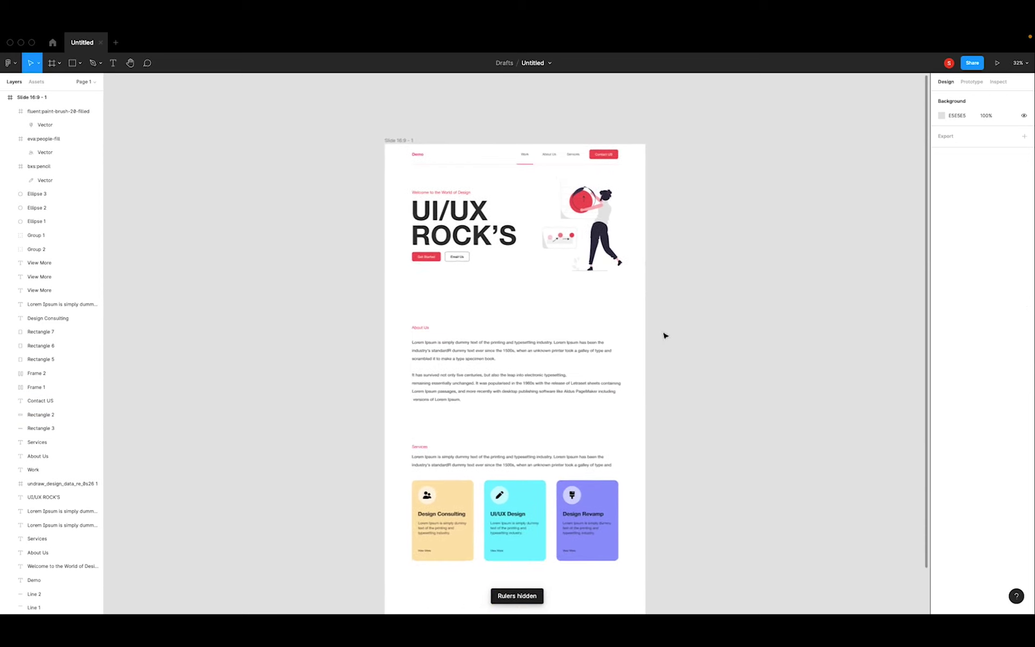
scroll(664, 338, down, 1)
drag(378, 161, 762, 291)
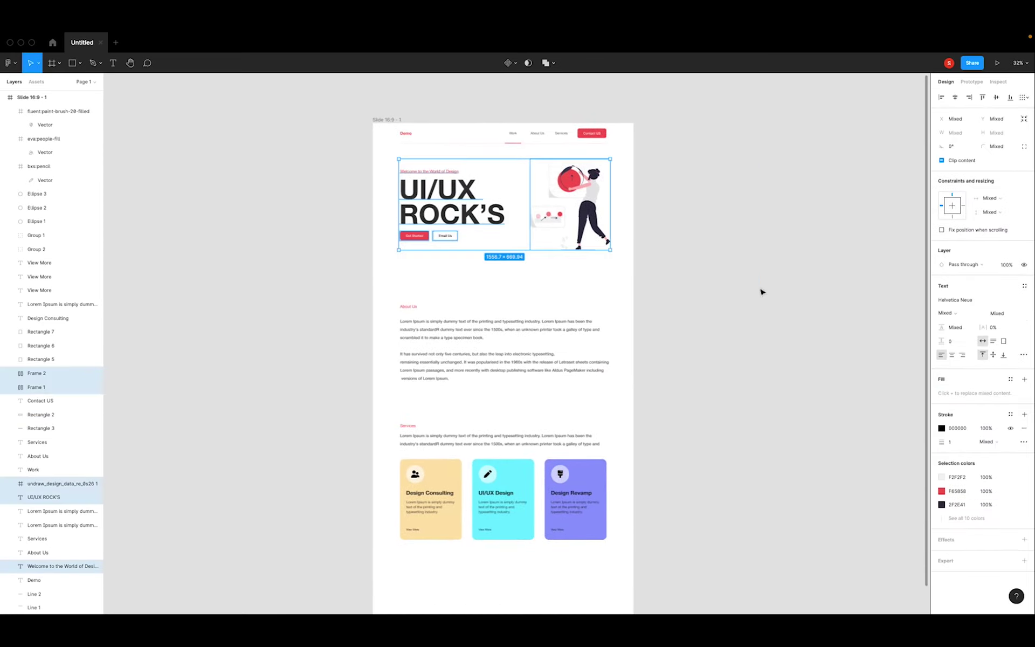
key(shift+Down)
key(shift+Down)
key(shift+Down)
key(shift+Down)
key(shift+Down)
key(shift+Down)
key(shift+Down)
key(shift+Down)
key(shift+Down)
key(shift+Down)
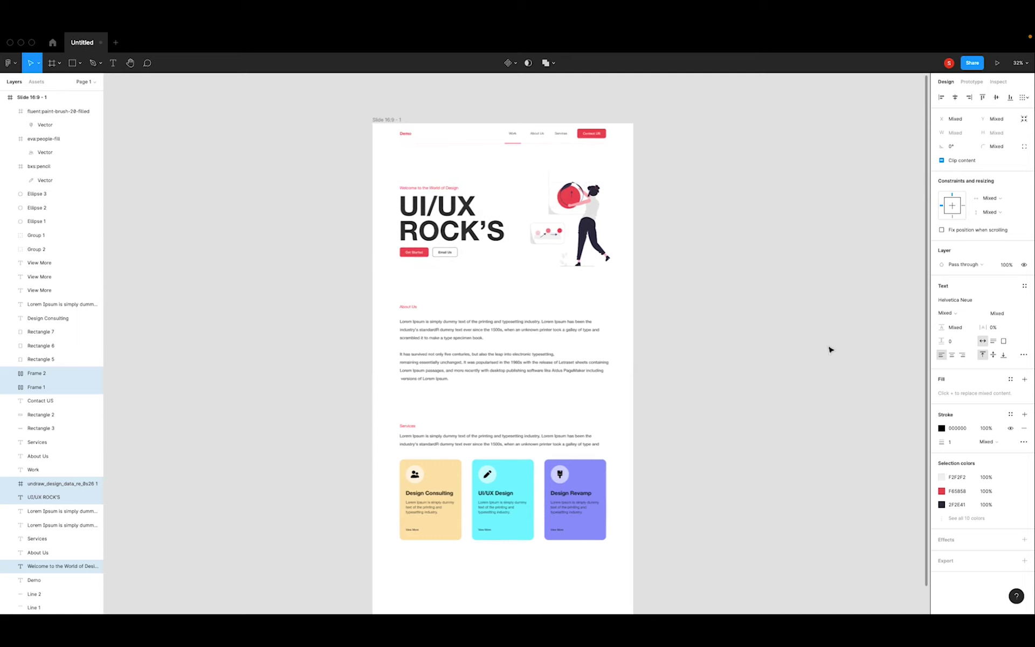
scroll(549, 430, down, 2)
scroll(674, 426, down, 2)
scroll(702, 432, down, 1)
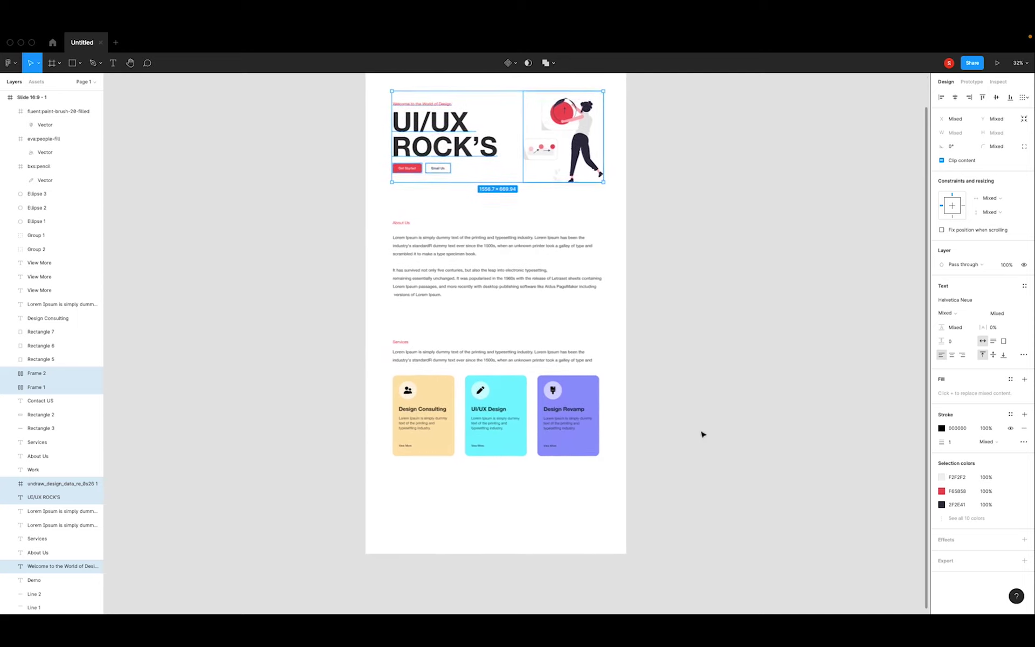
click(702, 431)
Duplicate the Services heading below the cards and retype it as 'Contact Us'.
click(407, 346)
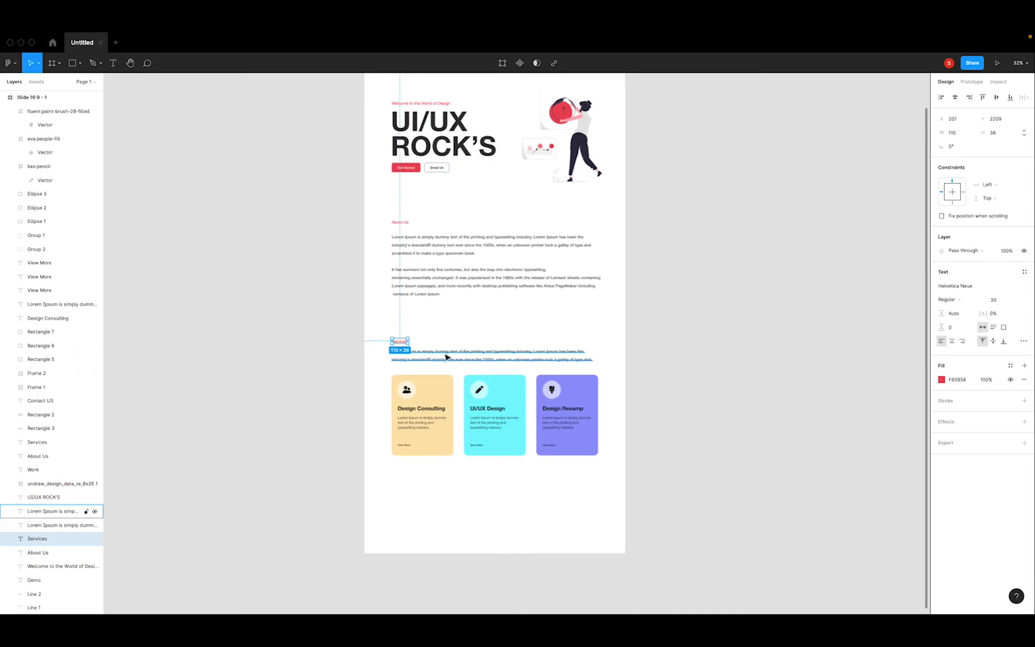
key(super+d)
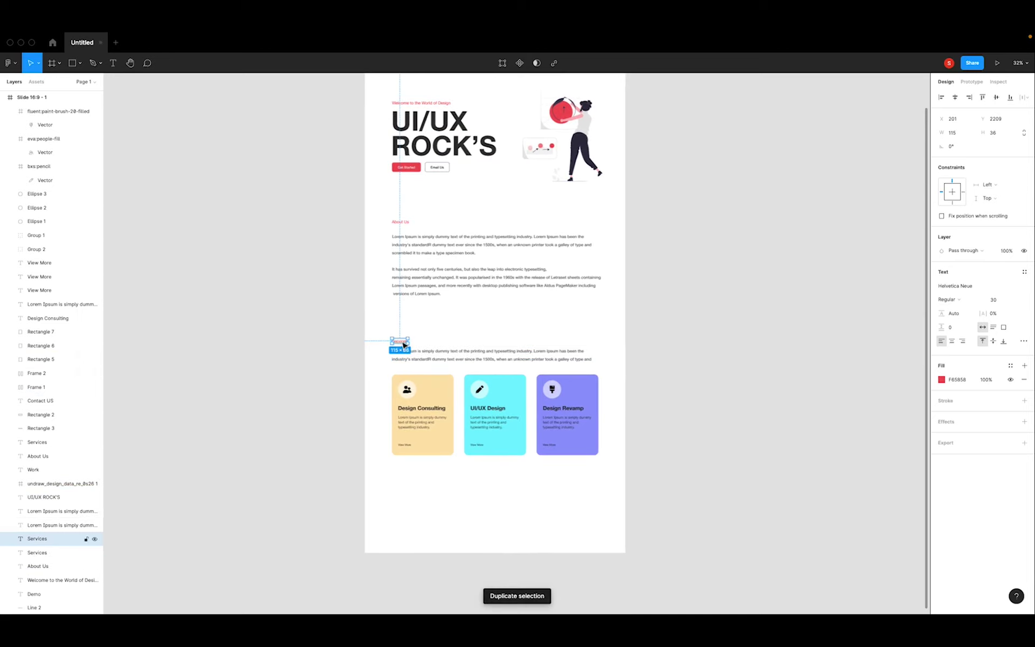
drag(403, 345, 420, 493)
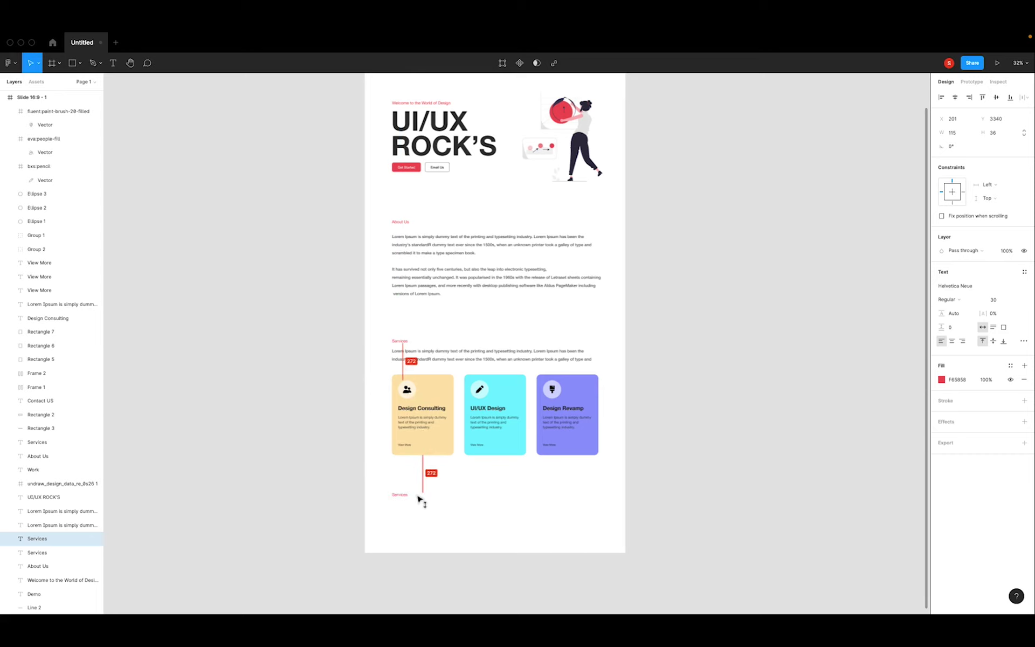
key(Return)
text(Conta)
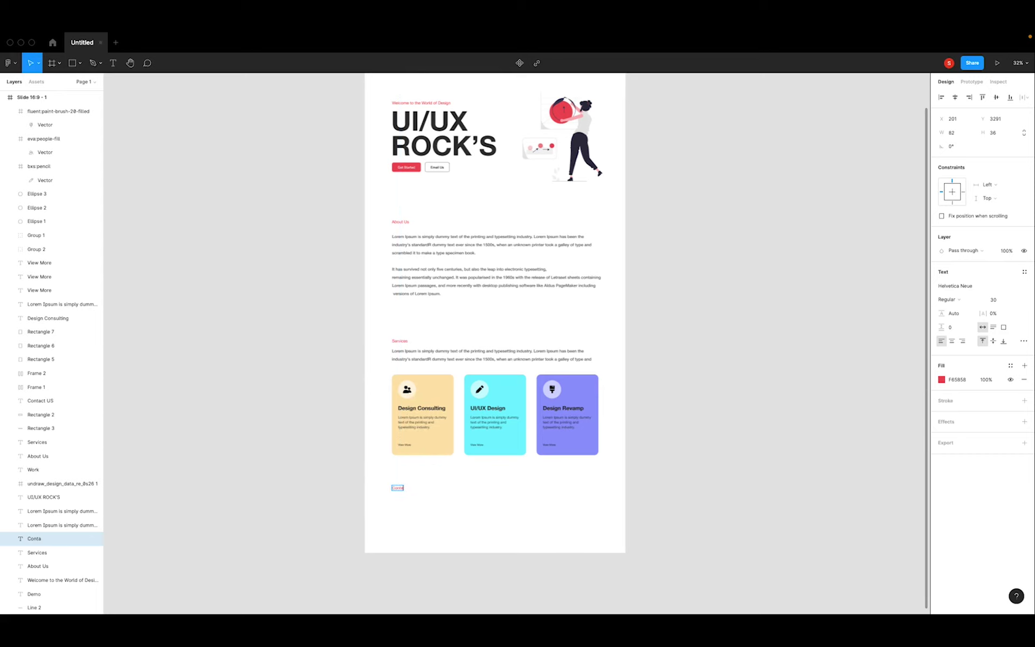
text(ct Us)
key(Escape)
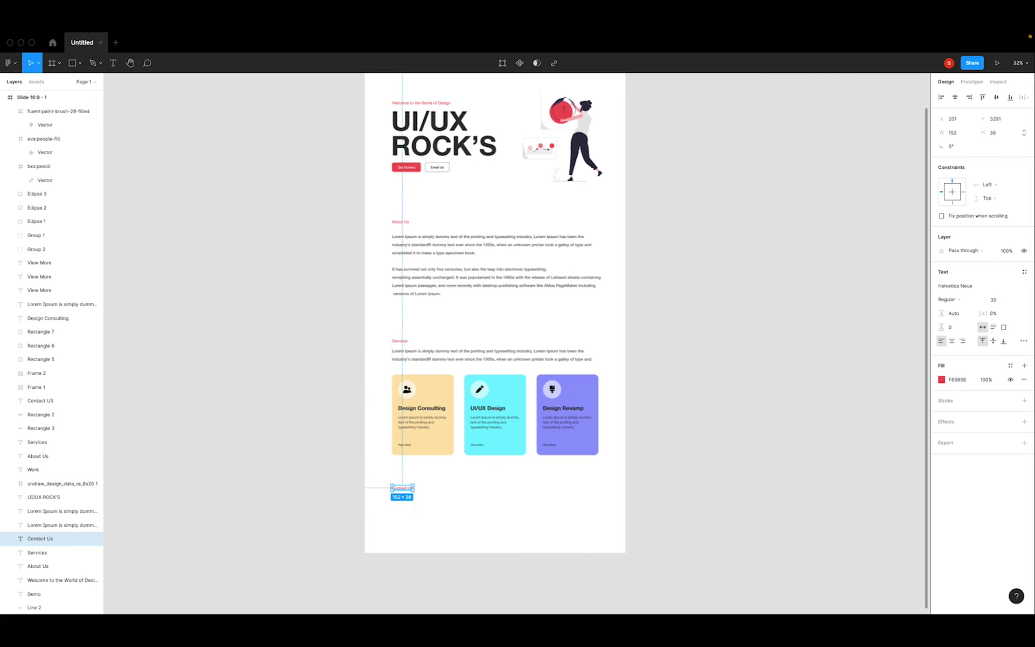
click(765, 510)
Draw a rectangle under the Contact Us heading spanning the left and right layout guides.
key(r)
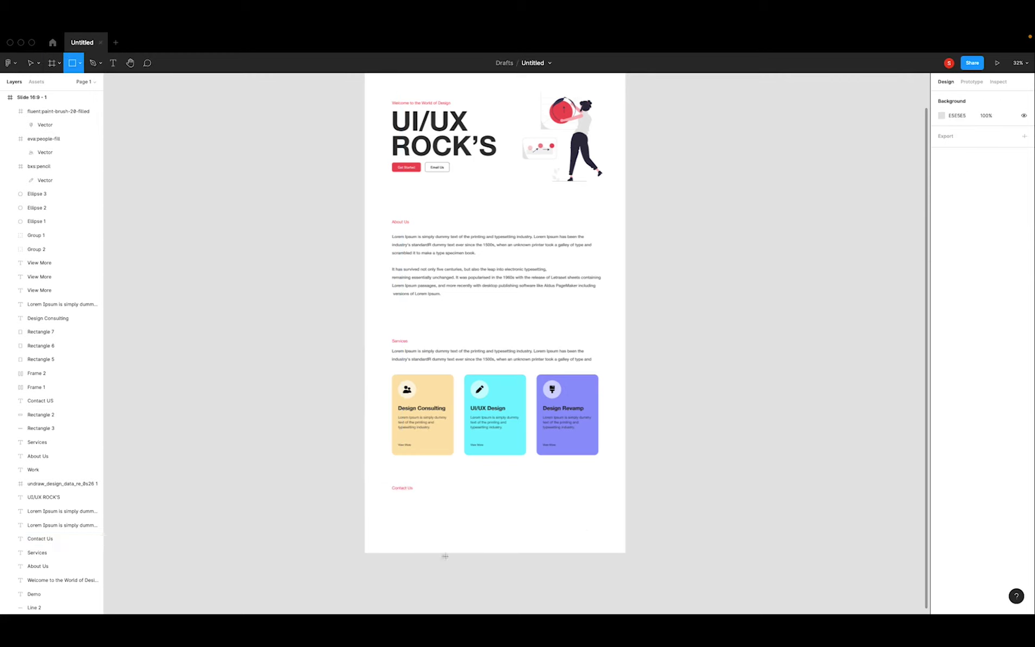
drag(393, 502, 526, 525)
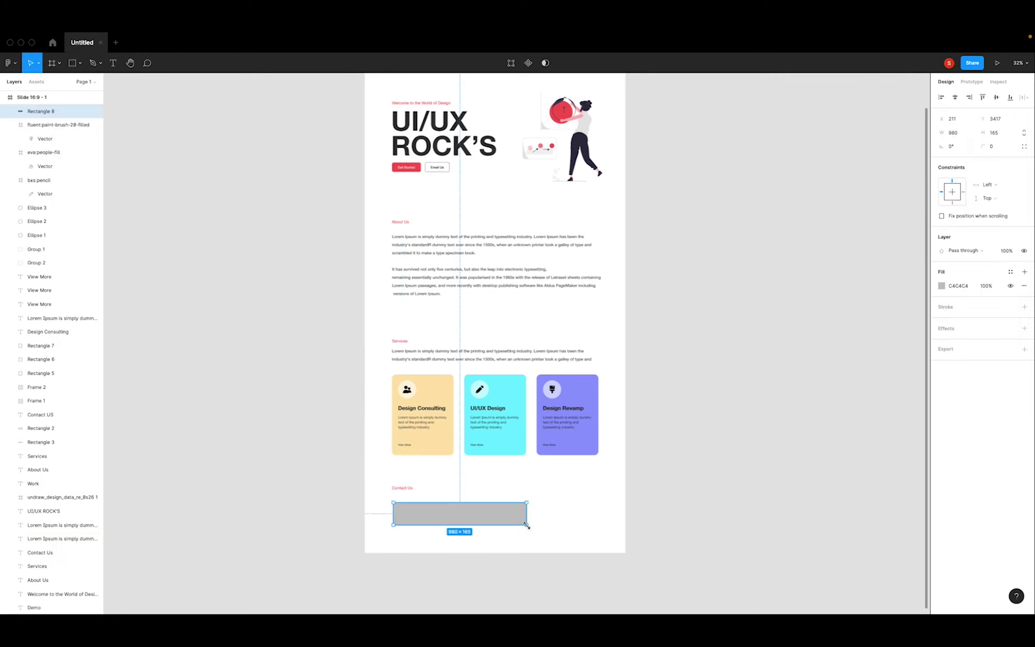
key(shift+r)
drag(527, 519, 597, 515)
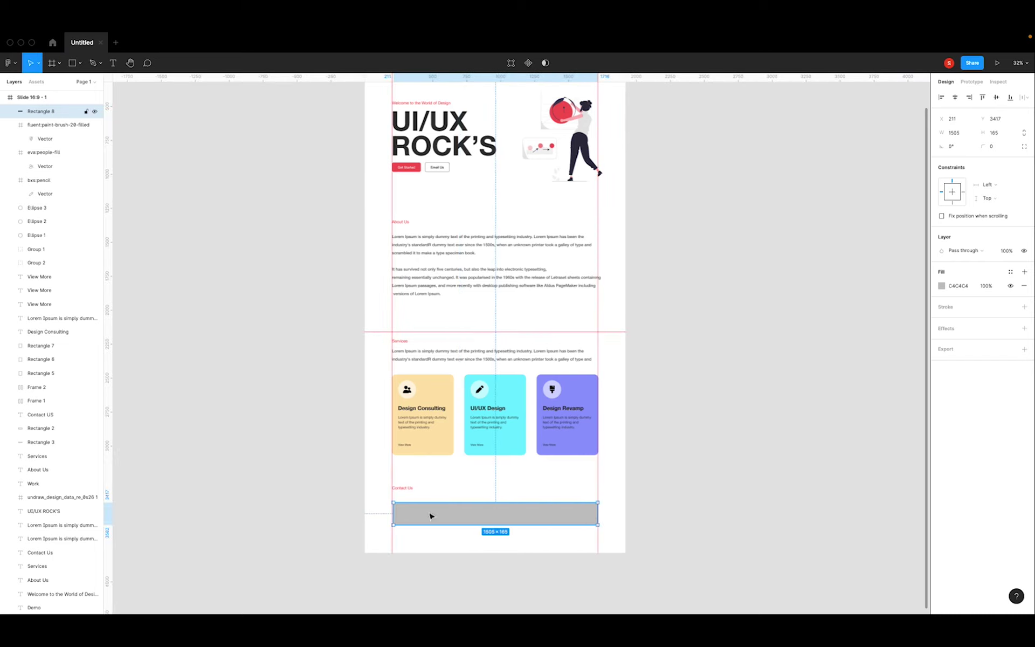
scroll(431, 516, up, 5)
drag(366, 518, 363, 518)
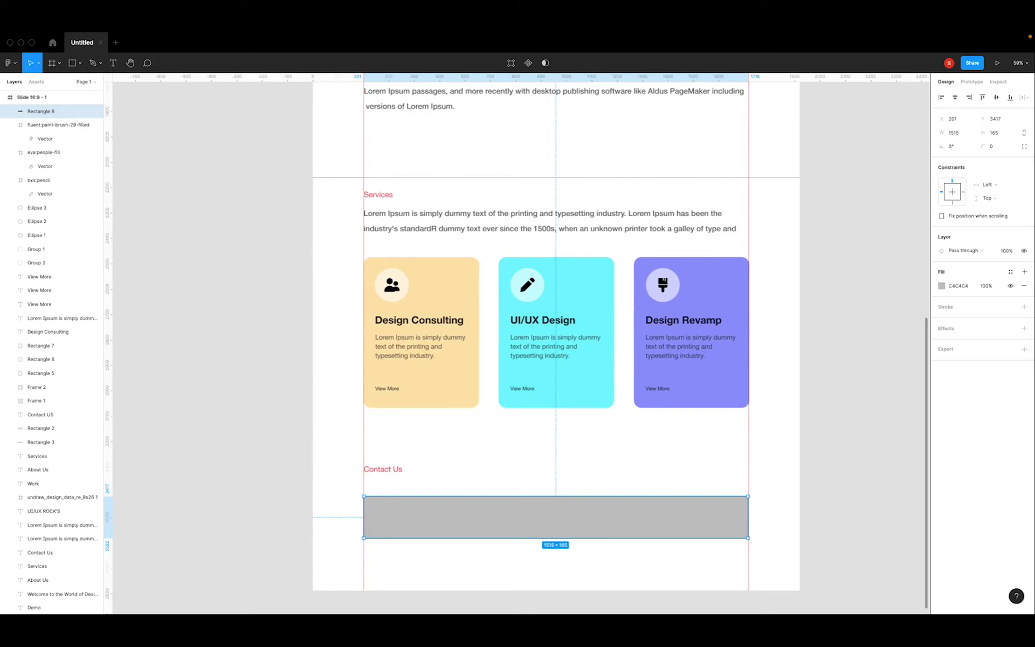
Set the rectangle's height to 120 and its corner radius to 12.
click(1001, 133)
text(120)
key(Return)
click(850, 431)
click(744, 499)
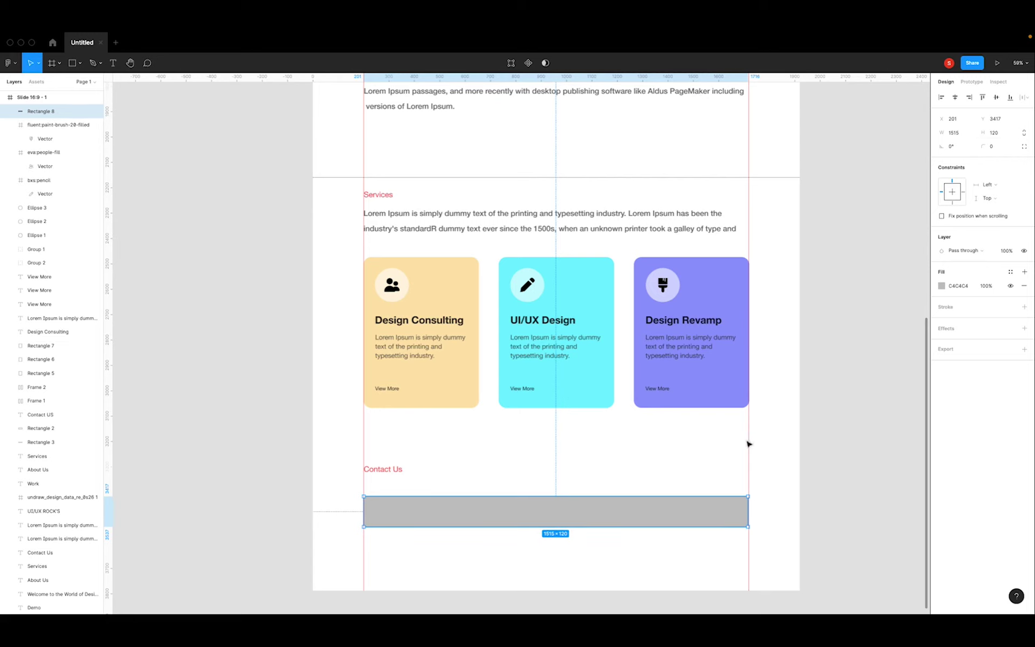
click(997, 147)
text(2)
key(Return)
Hide the rectangle's fill and give it a semi-transparent outline of weight 3.
click(1011, 286)
click(1024, 306)
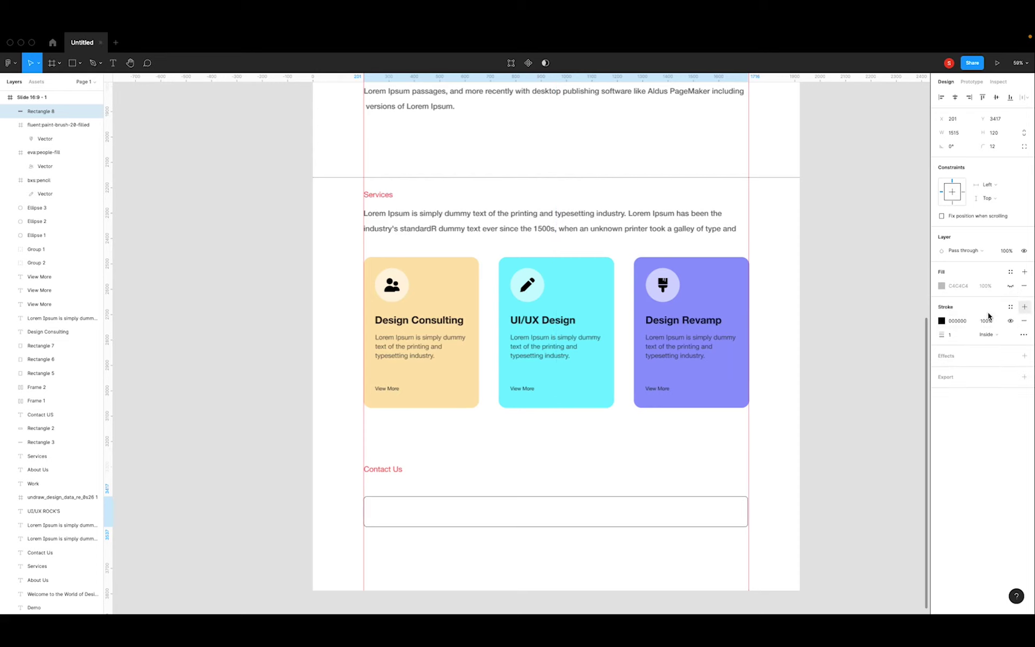
click(942, 320)
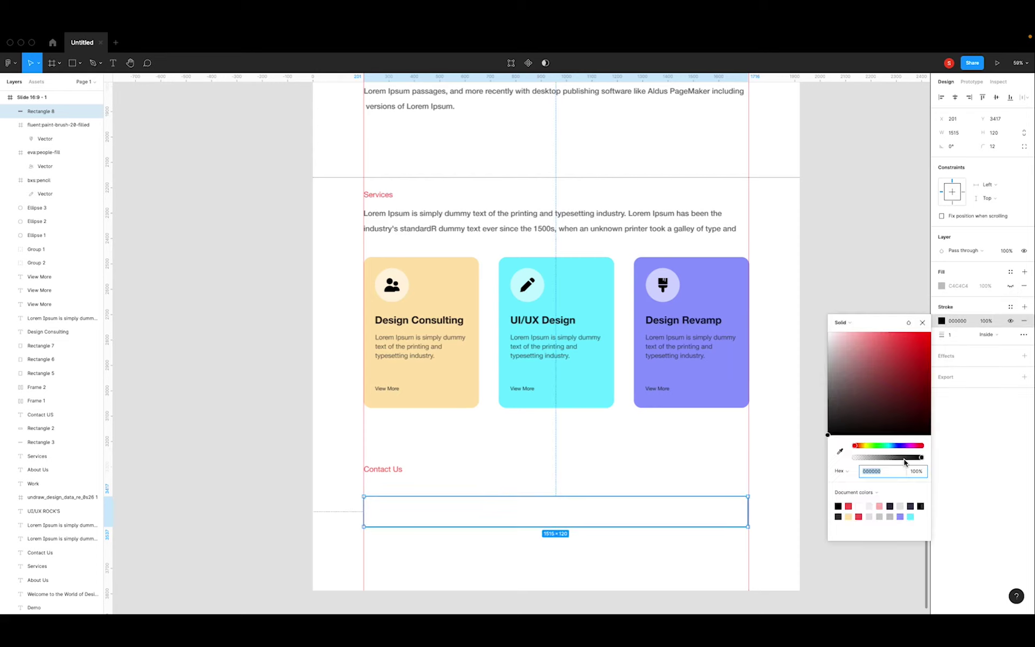
drag(921, 459, 882, 460)
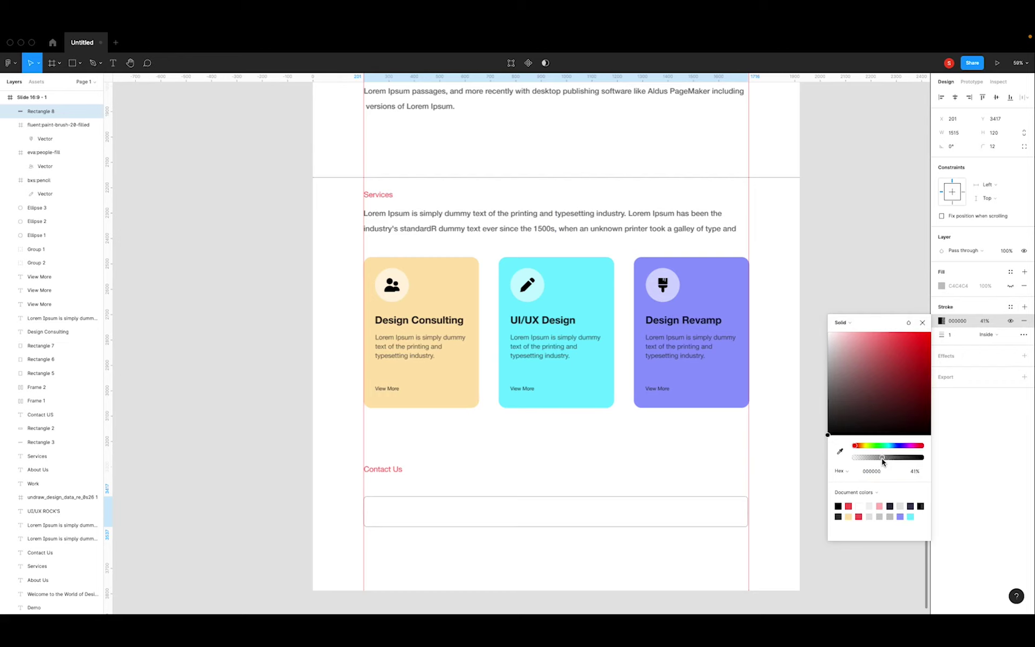
click(953, 334)
text(2)
key(Return)
key(Up)
key(Up)
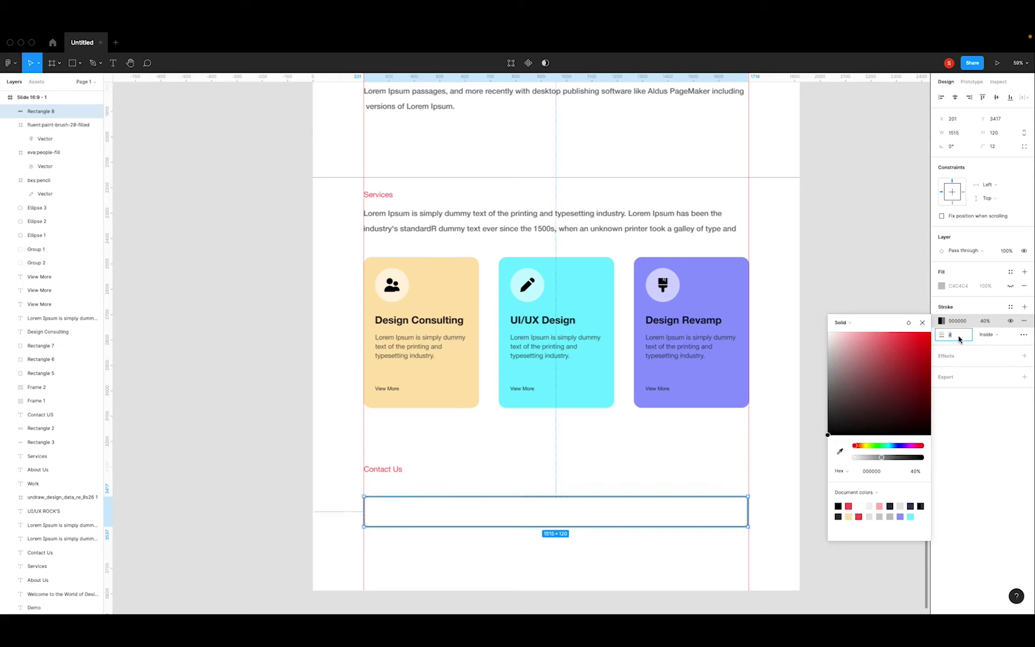
key(Down)
key(Down)
key(Up)
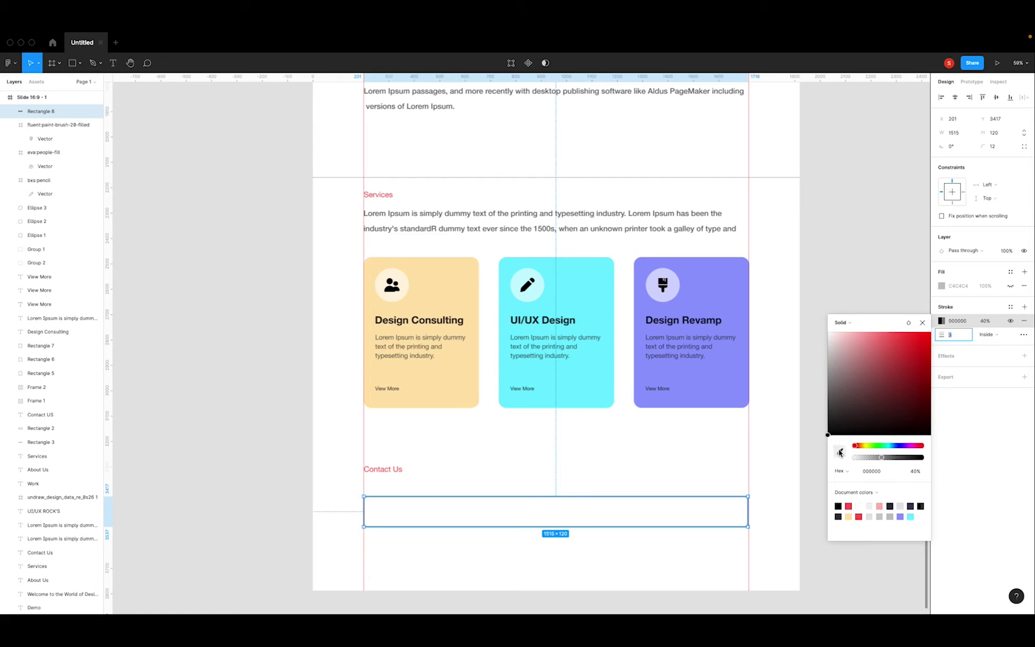
Sample the Services heading pink as the outline colour.
click(840, 451)
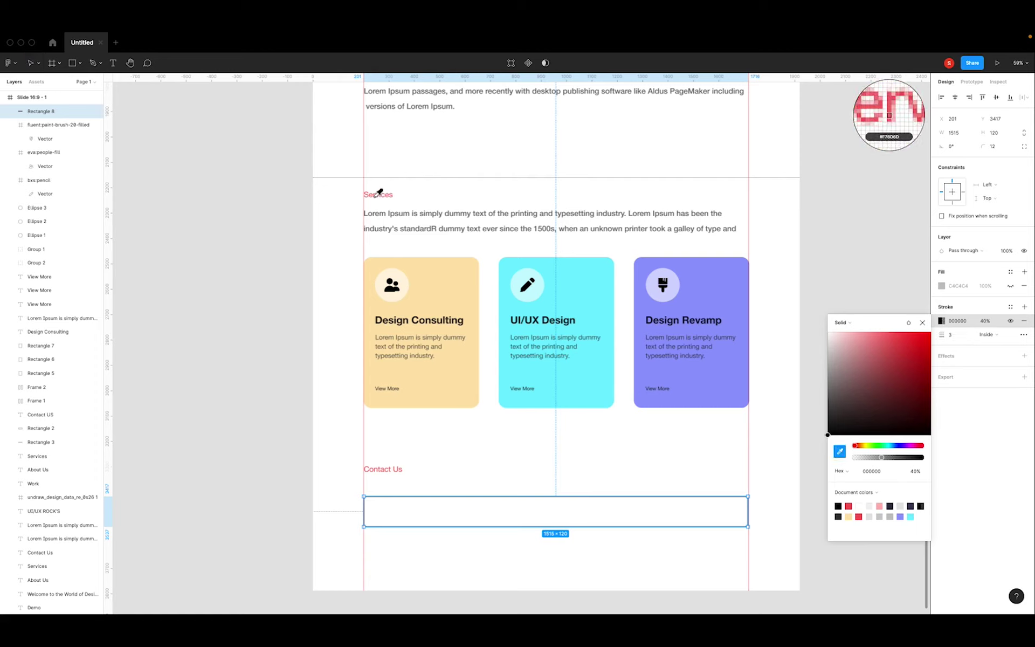
click(379, 193)
click(522, 586)
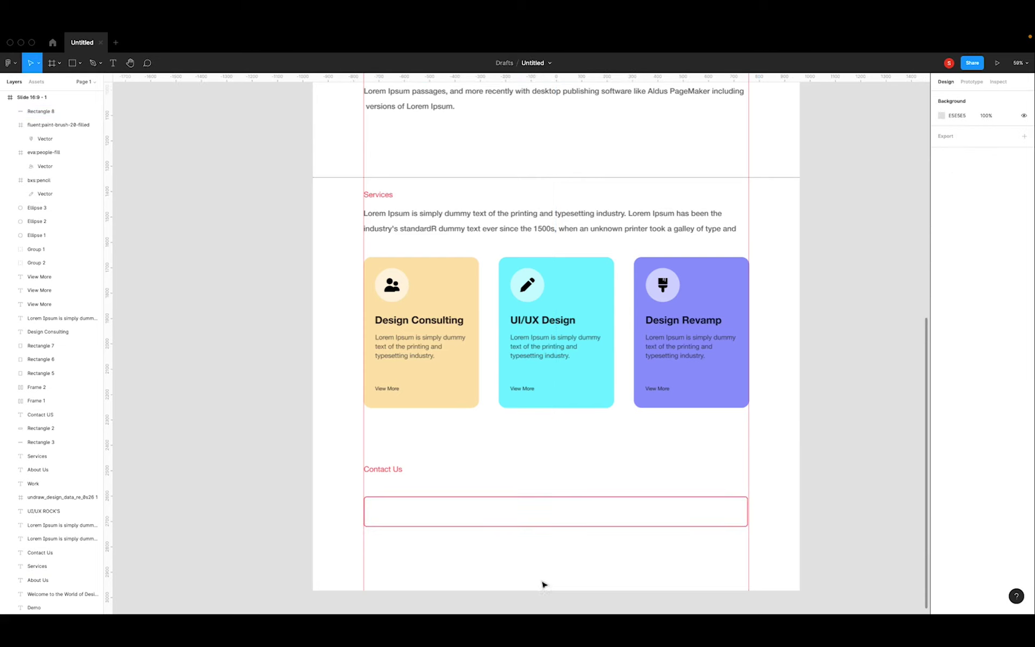
click(389, 470)
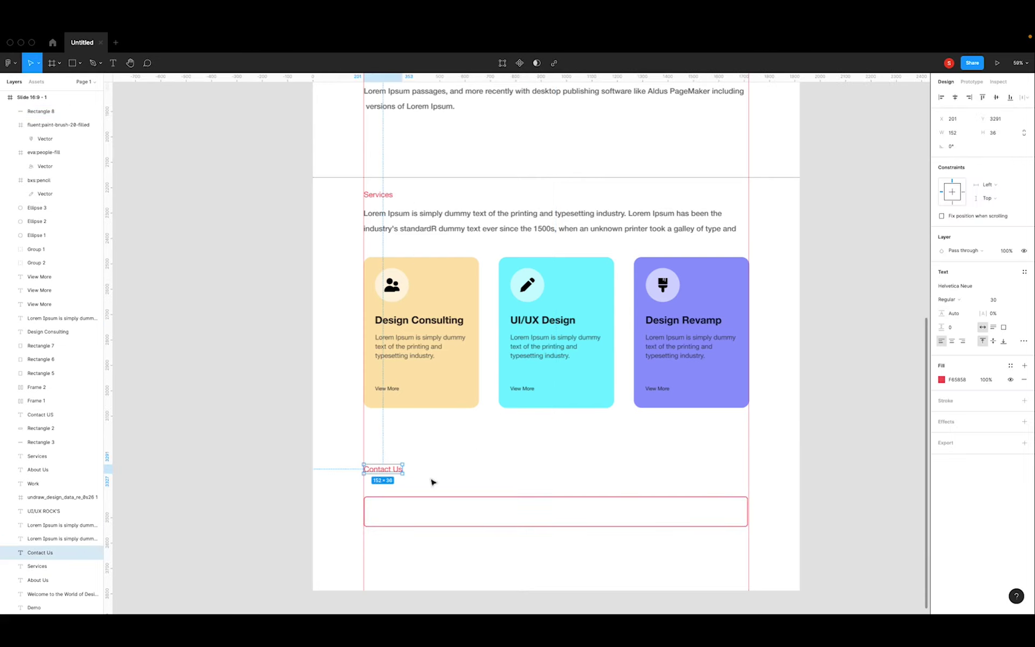
Duplicate the Contact Us heading into the box and retype it as 'Email Address'.
key(ctrl+d)
drag(399, 468, 406, 513)
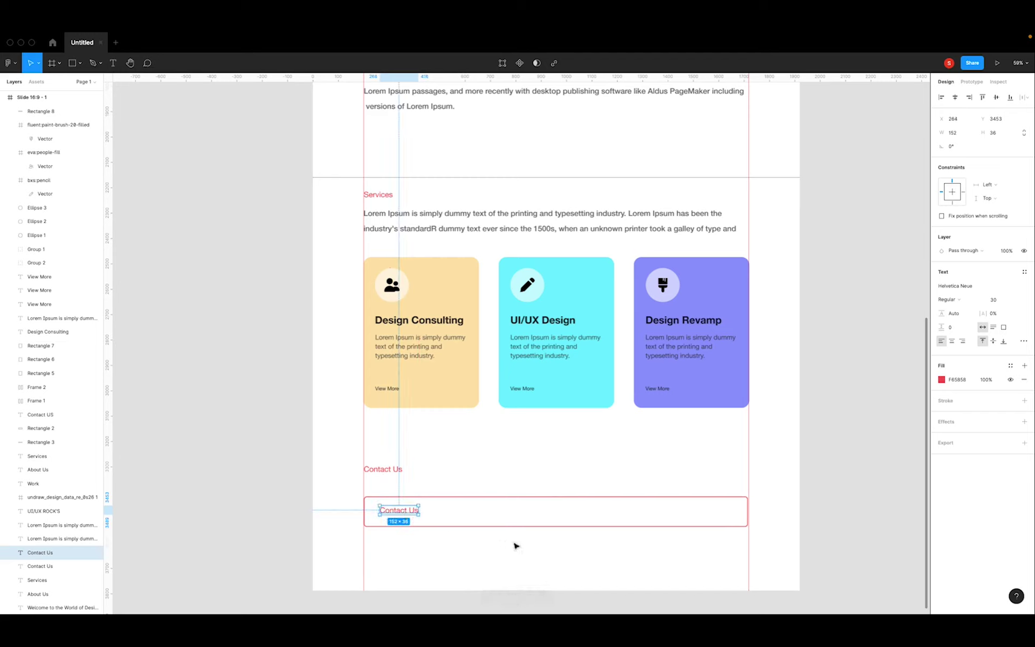
key(Return)
text(Email Add)
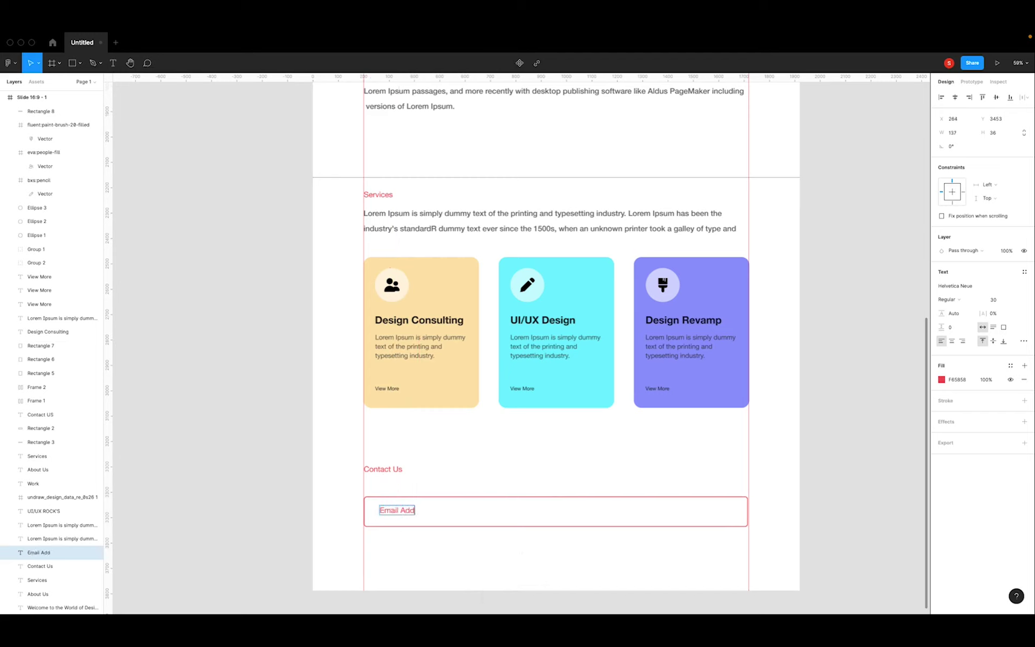
text(ress)
key(Escape)
Vertically centre the Email Address text within the outlined box, keeping it left-aligned.
click(497, 574)
click(399, 509)
shift+click(486, 496)
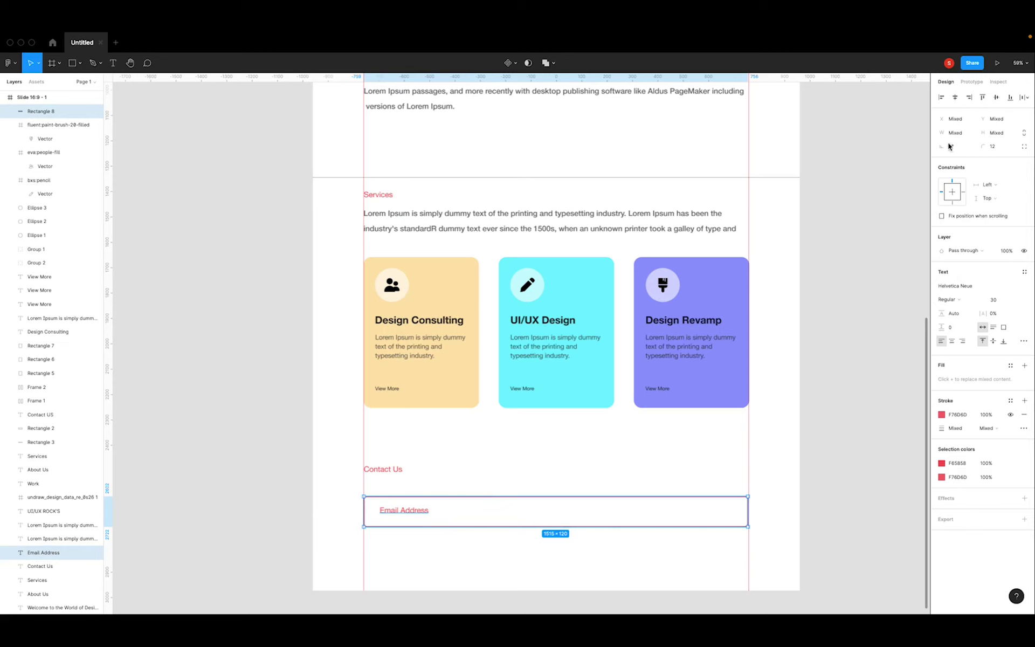
click(954, 97)
key(ctrl+z)
click(995, 98)
click(573, 557)
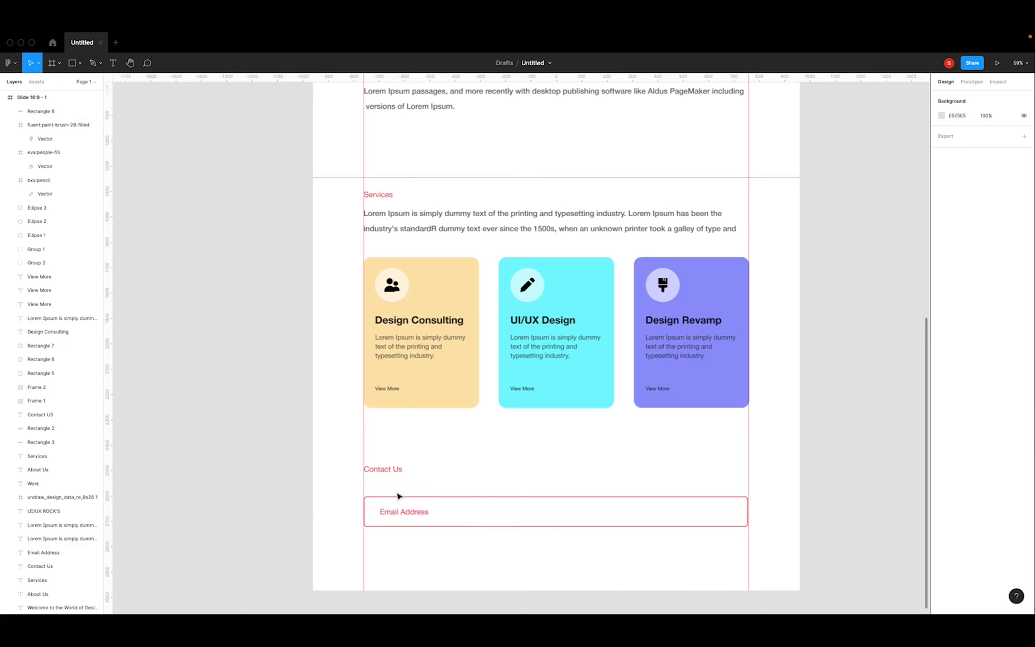
Select the hero's Get Started button, then the email input box.
click(467, 507)
scroll(480, 458, up, 2)
scroll(480, 458, up, 5)
click(388, 291)
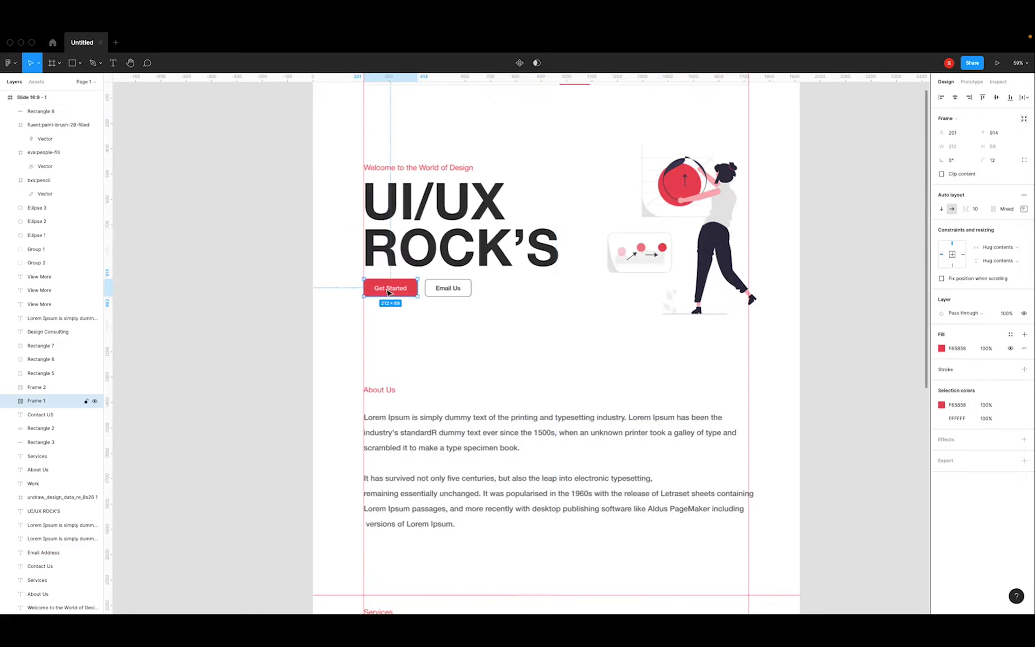
scroll(481, 429, down, 4)
scroll(483, 433, down, 5)
scroll(482, 432, down, 2)
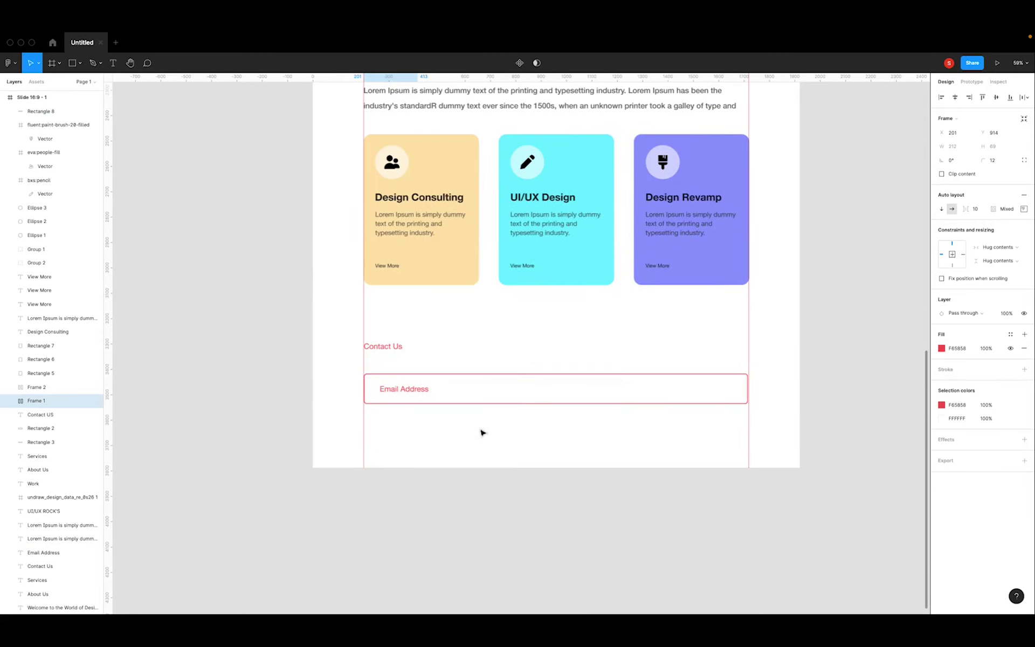
click(631, 390)
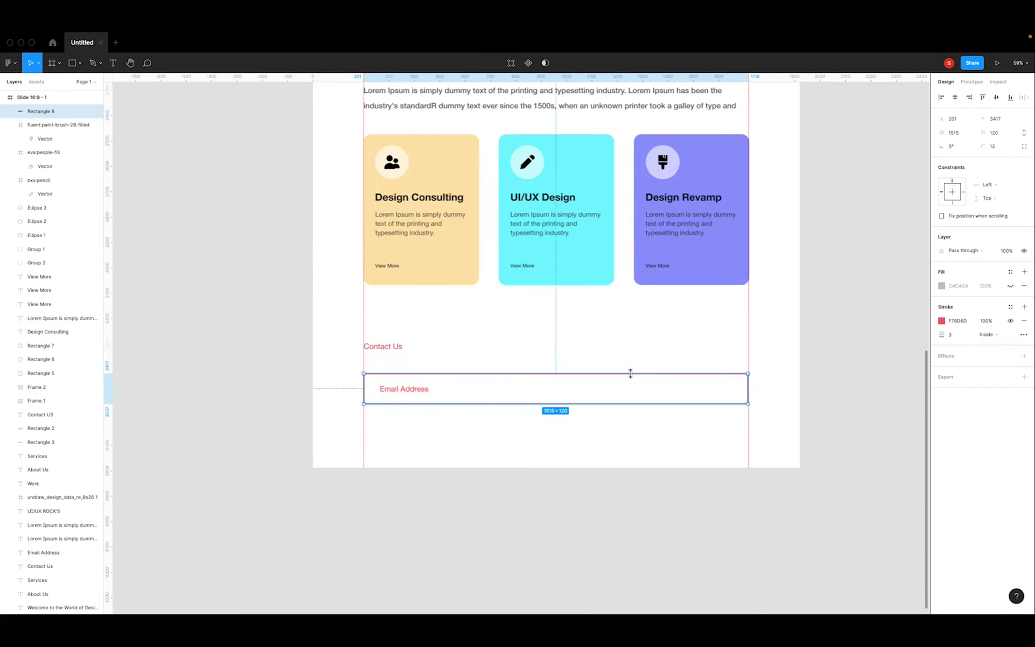
Paste the Get Started button into the email box's right end and relabel it 'Send Email'.
key(ctrl+v)
drag(531, 347, 725, 396)
key(Escape)
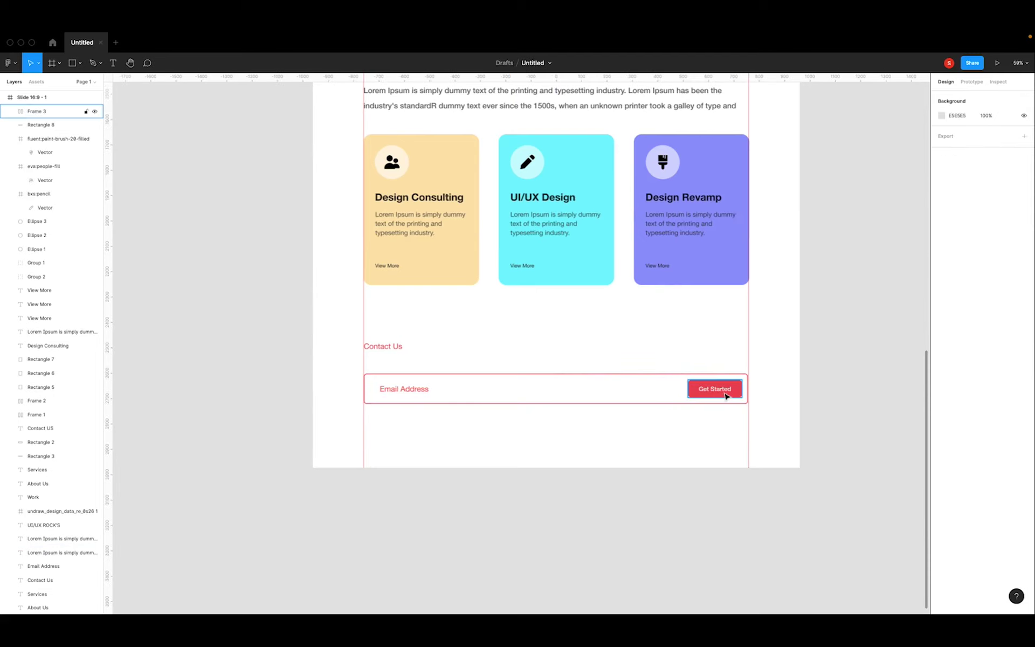
double_click(726, 397)
text(Send Email)
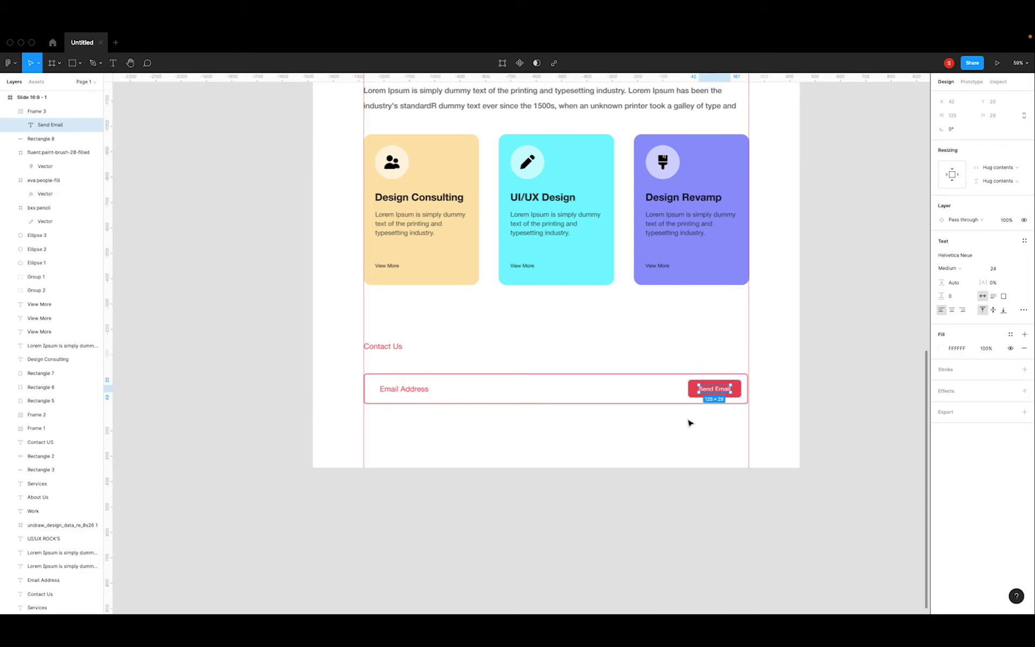
click(684, 418)
Re-edit the Send Email label, undoing the accidental stray text.
click(710, 394)
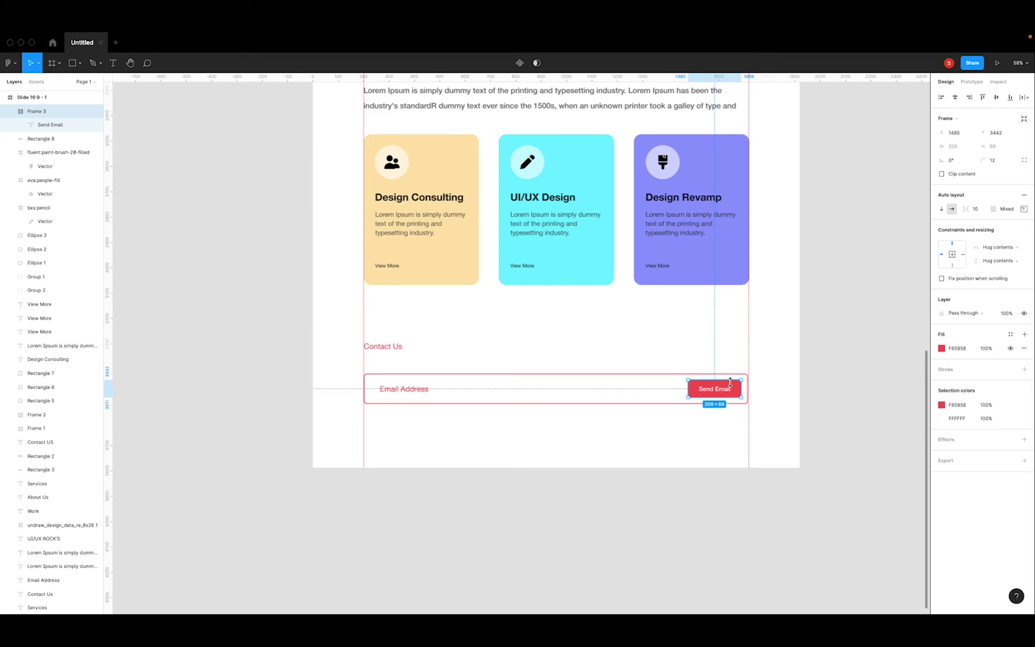
double_click(710, 391)
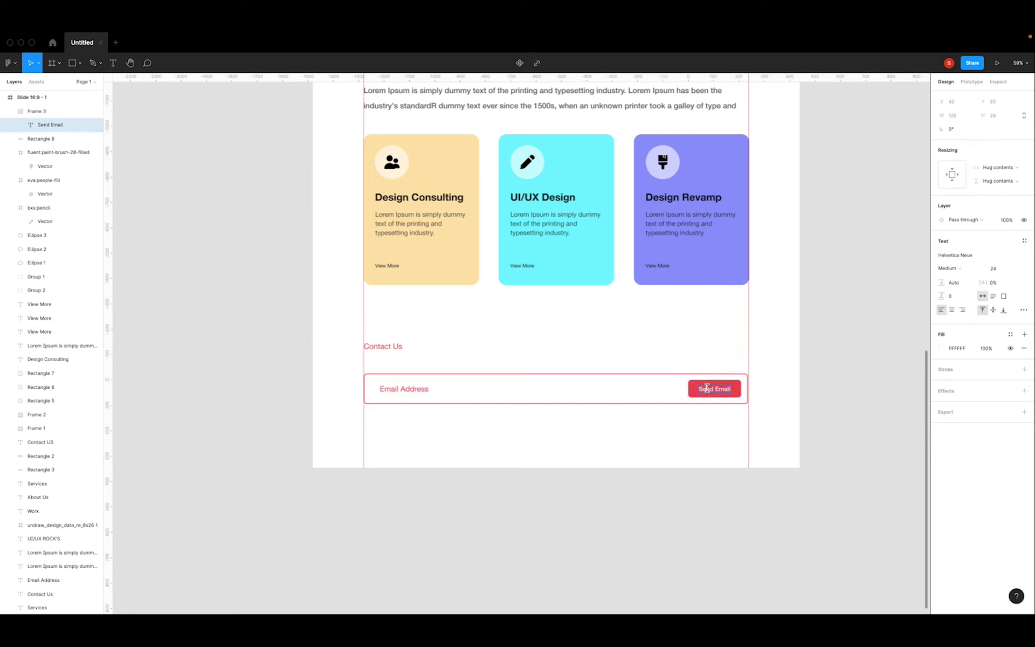
text(sadasdasdasdasdasdasdasdsad)
key(ctrl+z)
key(ctrl+z)
key(ctrl+z)
key(ctrl+z)
key(ctrl+z)
key(ctrl+z)
key(Escape)
click(804, 408)
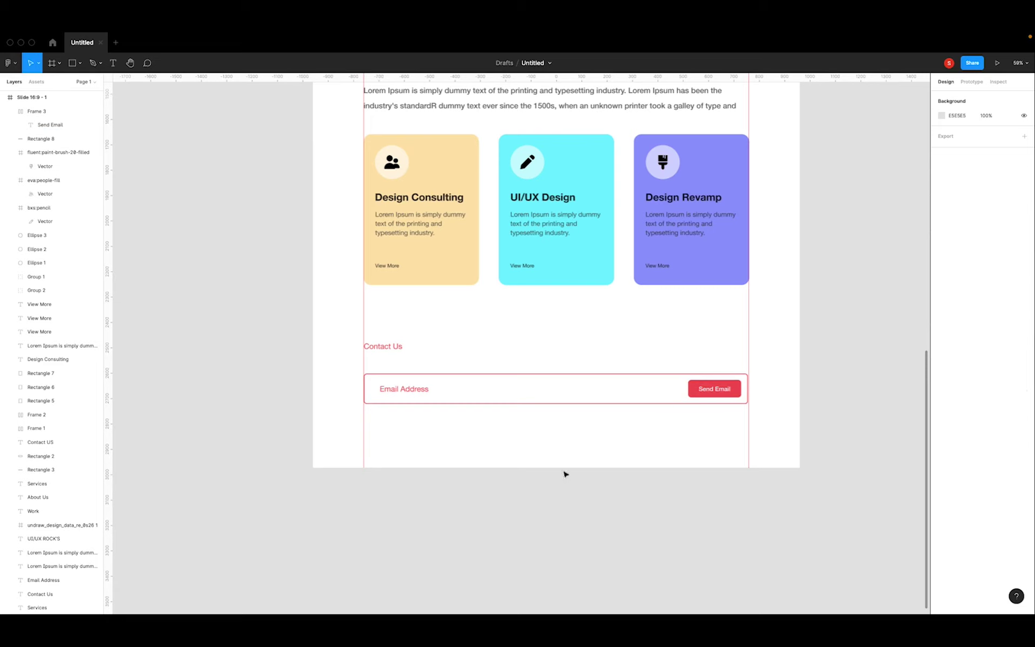
Try a dark 333333 outline colour on the Email Address field.
scroll(568, 491, down, 3)
scroll(568, 490, up, 2)
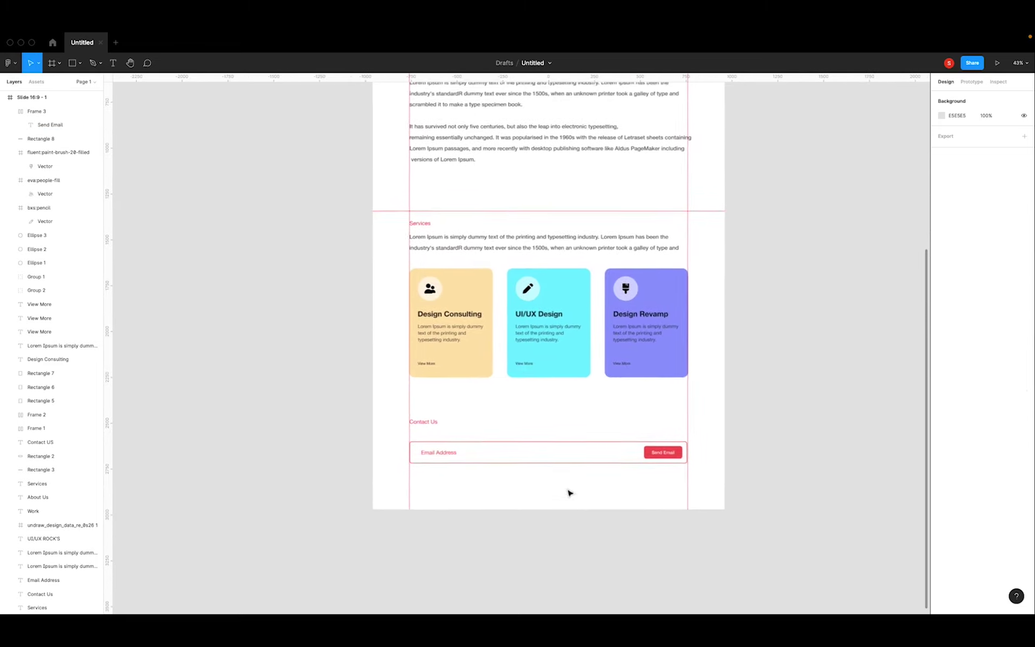
click(502, 446)
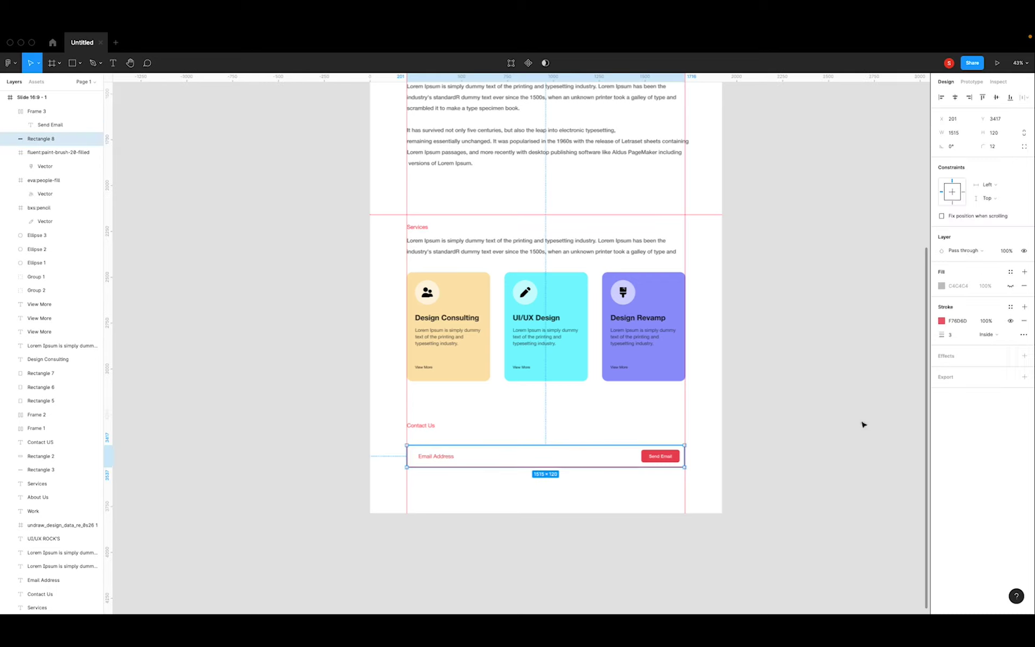
click(941, 320)
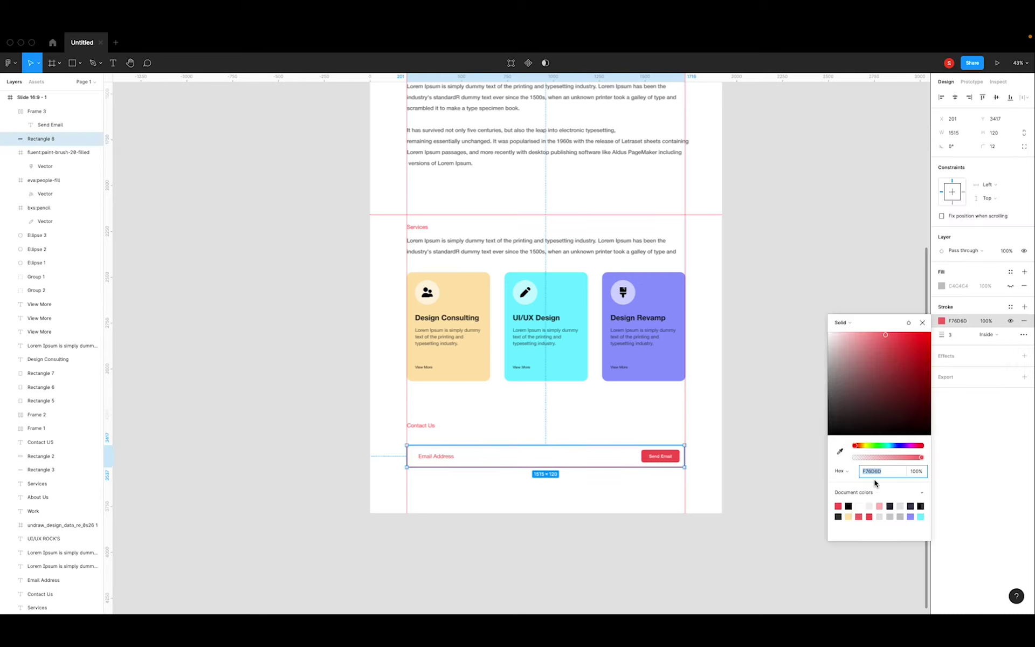
text(333)
key(Return)
click(598, 541)
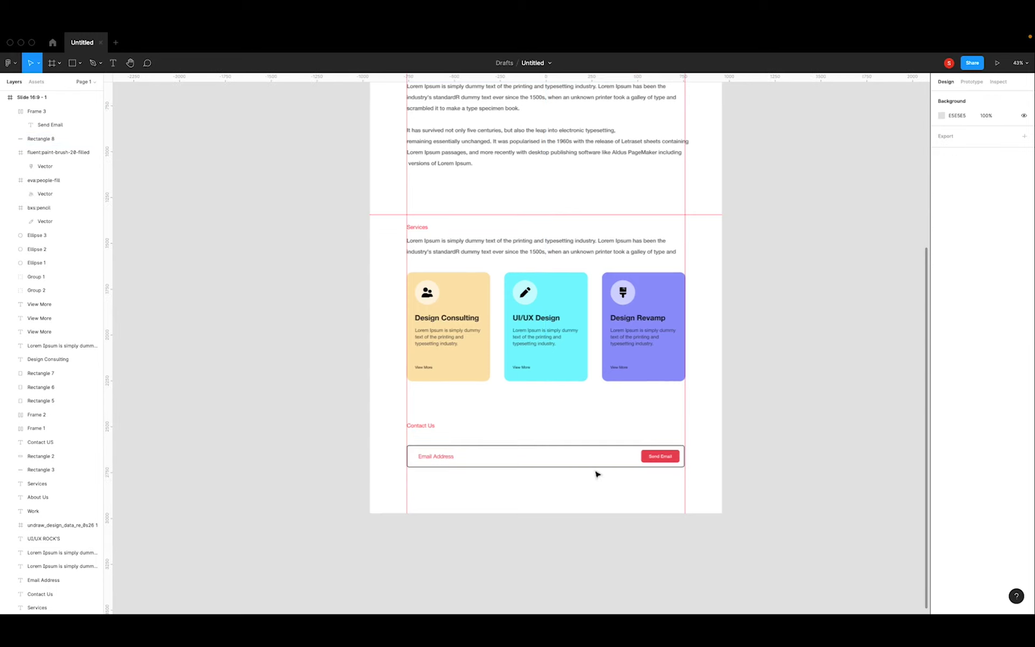
Lower the outline opacity, then sample the Send Email button's red for it.
click(684, 462)
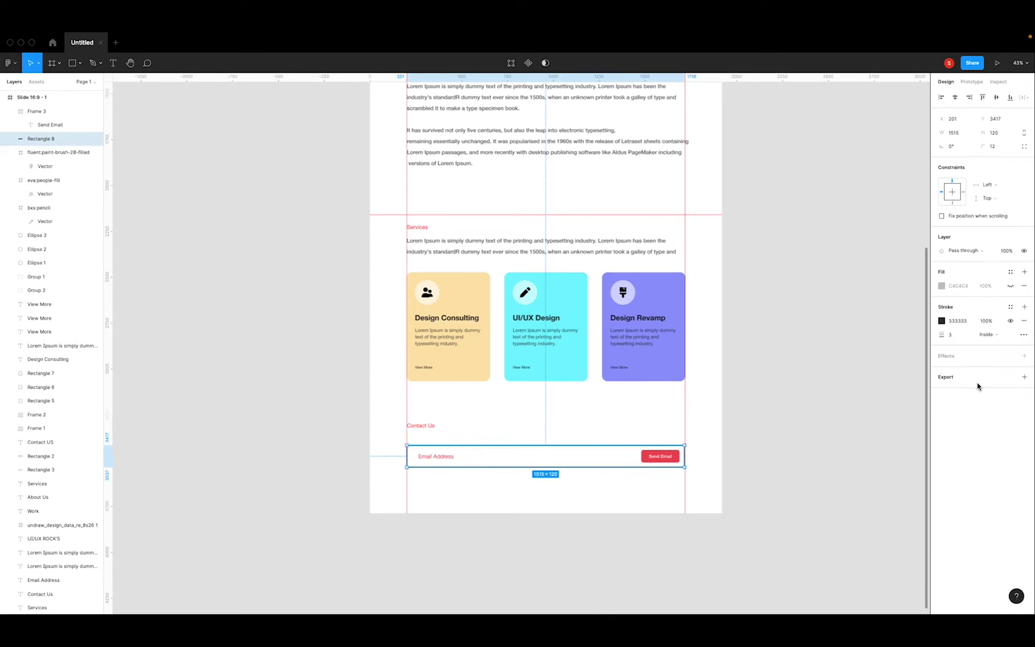
click(941, 321)
drag(922, 458, 890, 463)
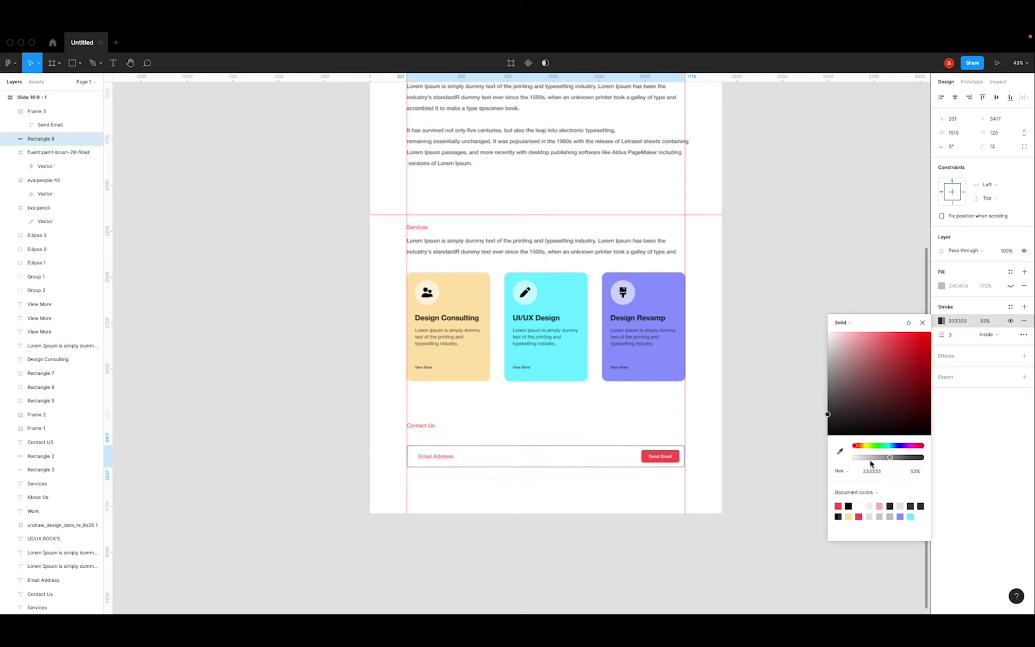
click(839, 451)
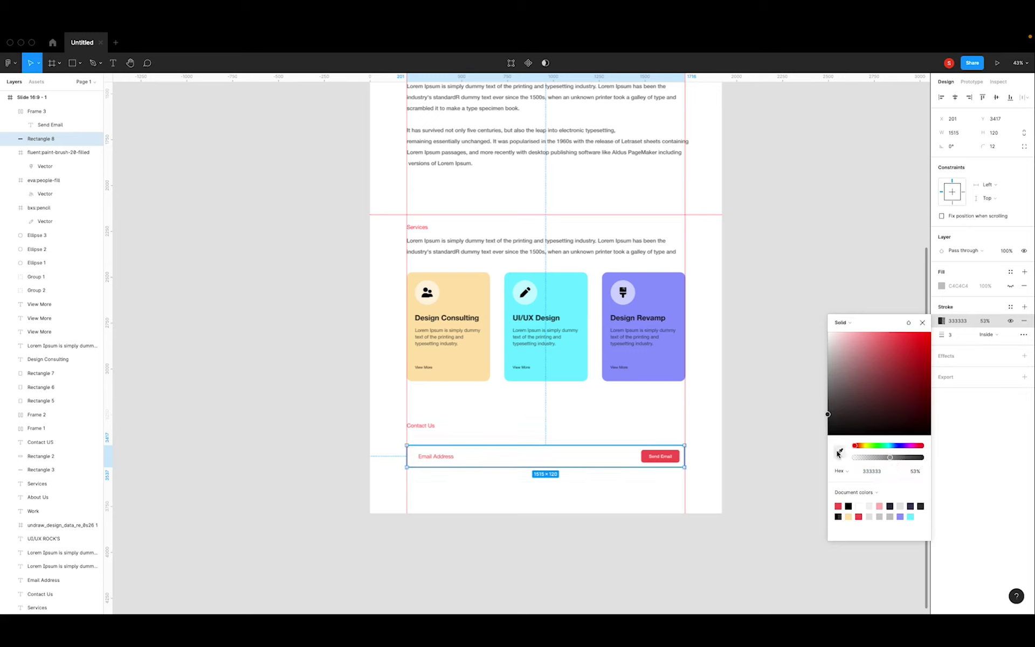
click(682, 456)
click(749, 467)
Duplicate the Contact Us heading below the email field, then delete the copy.
click(425, 428)
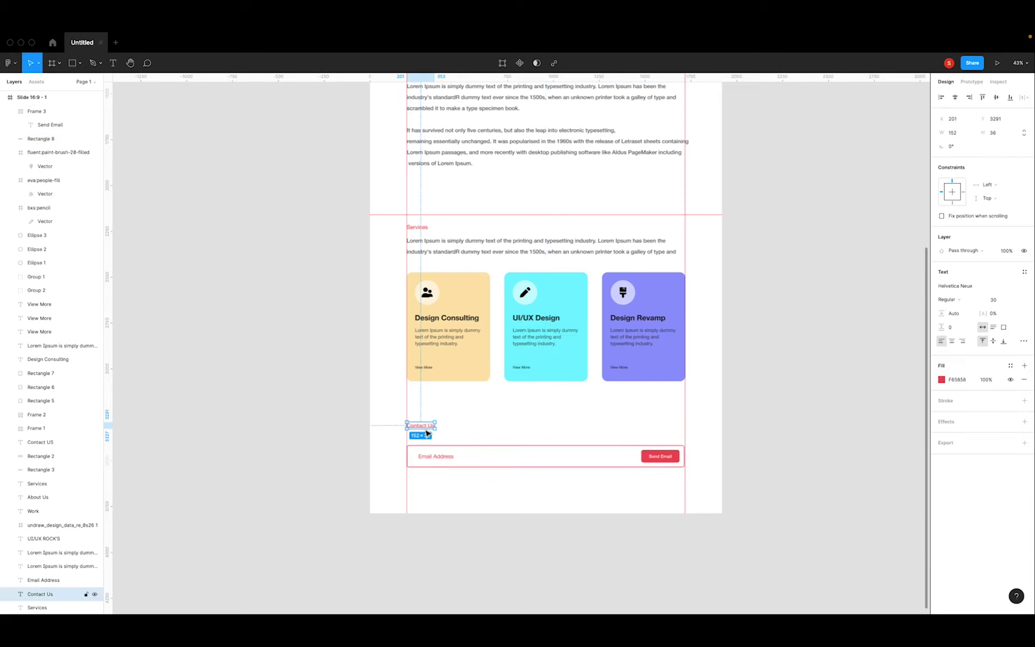
key(super+d)
drag(426, 432, 426, 498)
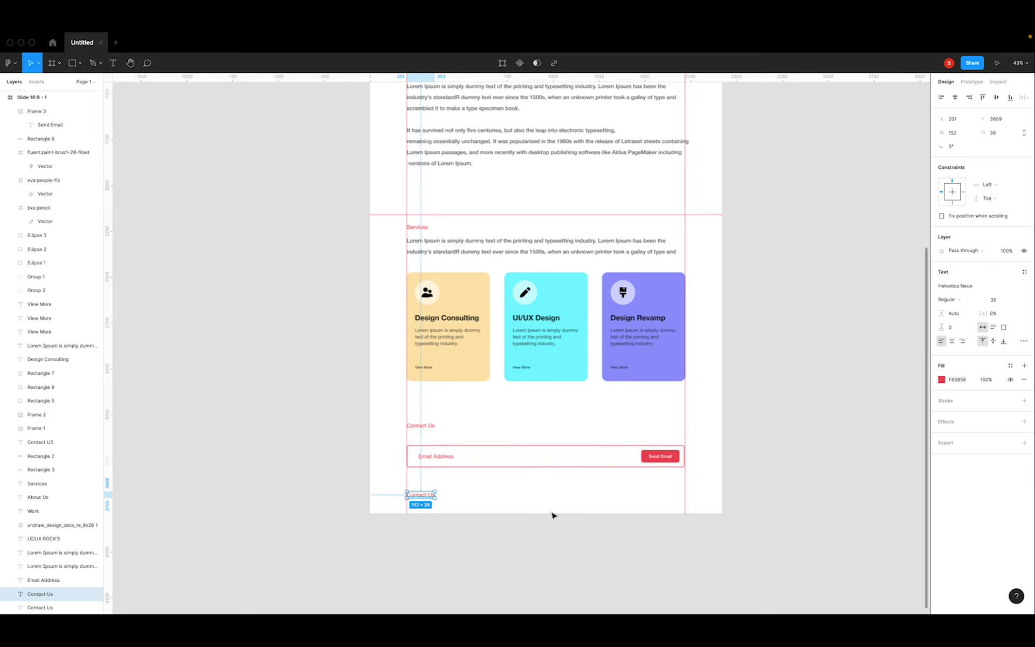
key(Delete)
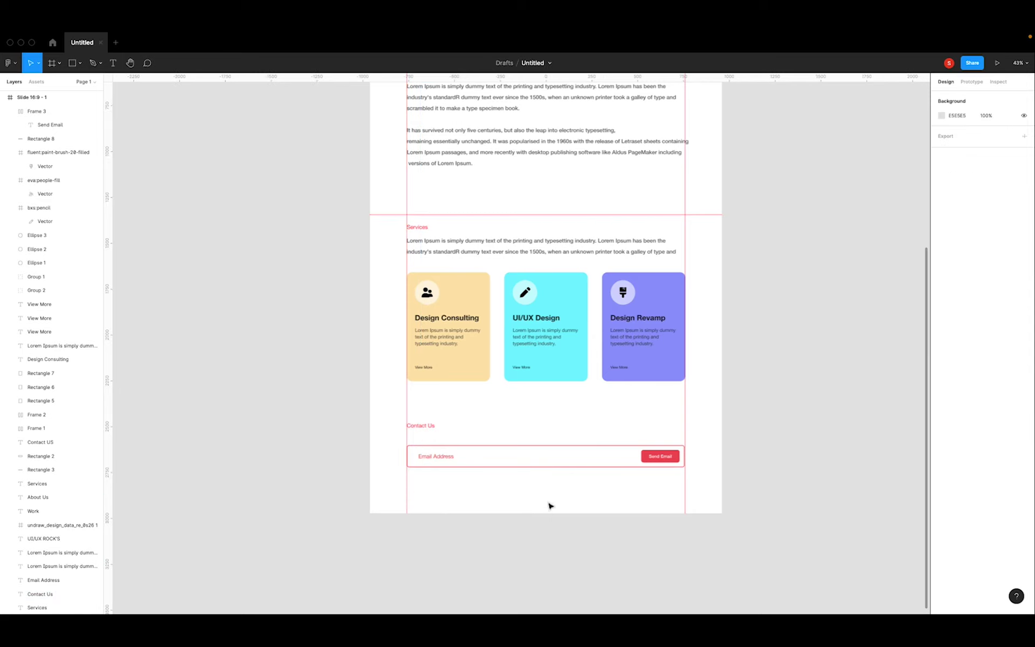
Trim the Slide 16:9 frame's height to 3632 so it ends just below the email field.
key(t)
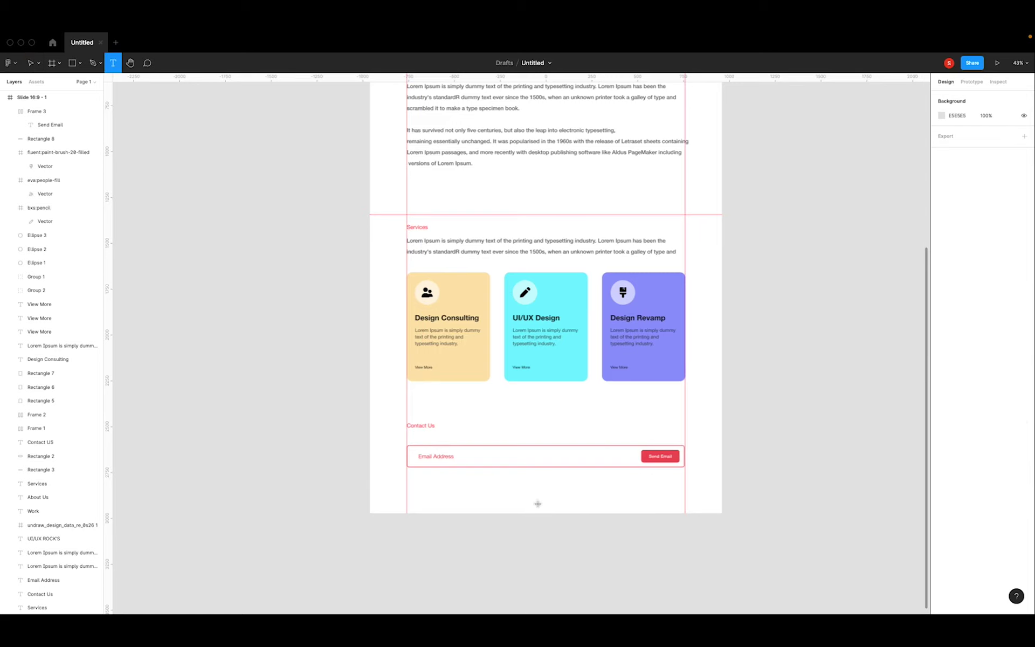
key(v)
scroll(513, 514, up, 1)
scroll(509, 513, up, 1)
scroll(553, 415, up, 1)
scroll(564, 435, up, 4)
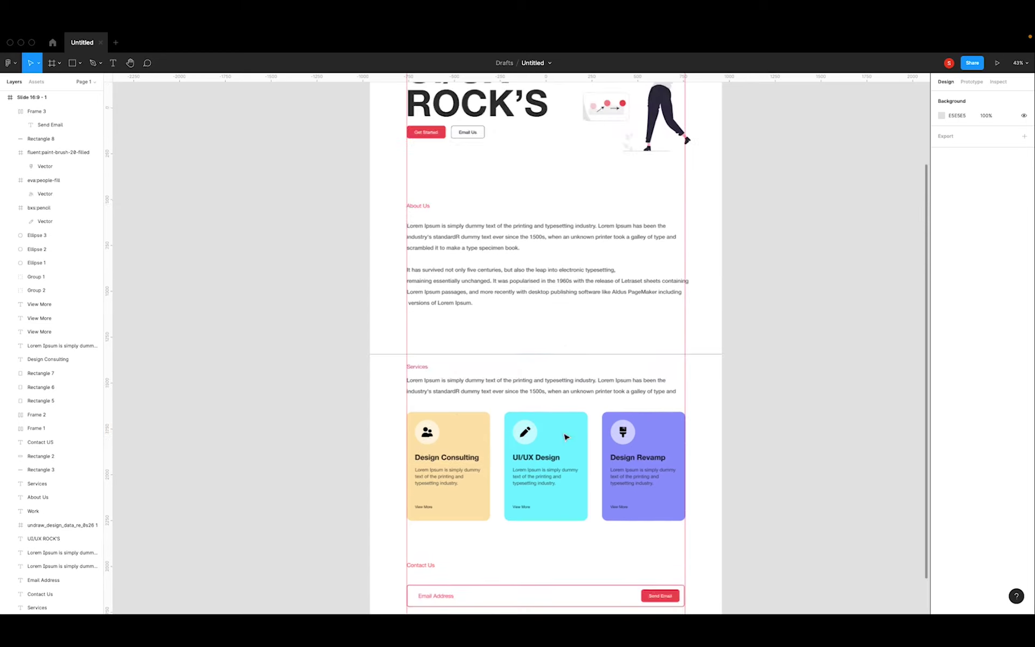
scroll(564, 434, up, 4)
scroll(563, 435, down, 3)
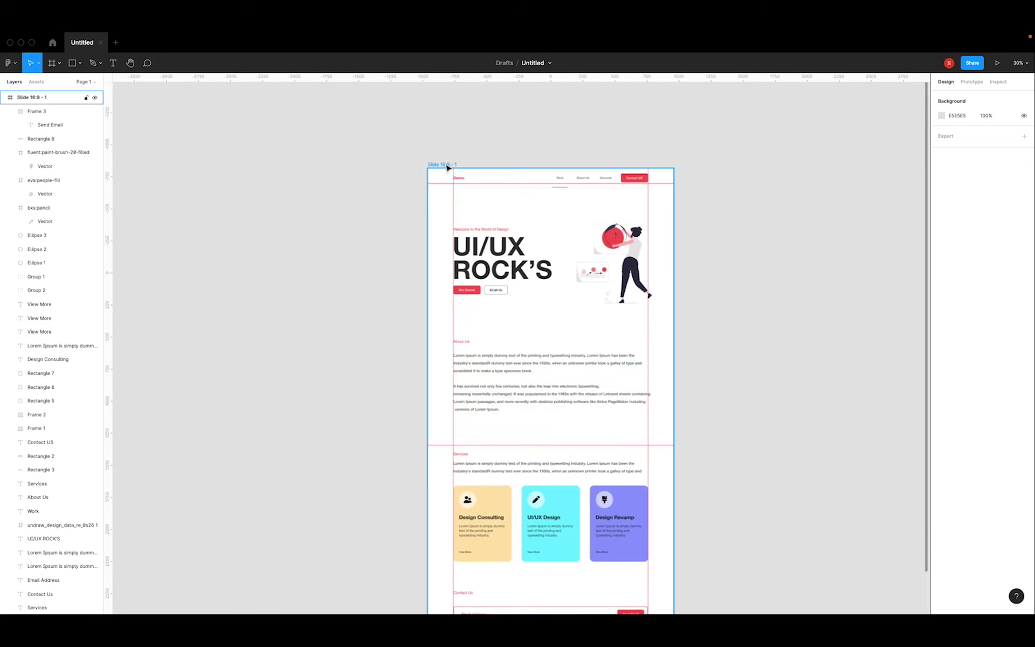
click(442, 164)
scroll(517, 378, down, 2)
scroll(538, 539, down, 1)
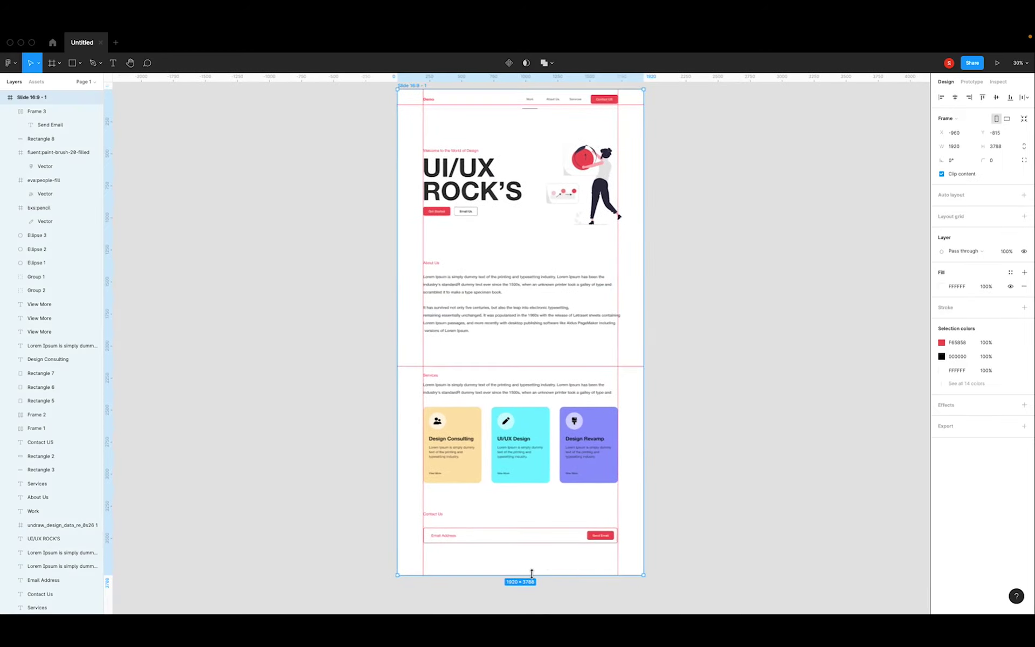
drag(531, 568, 533, 555)
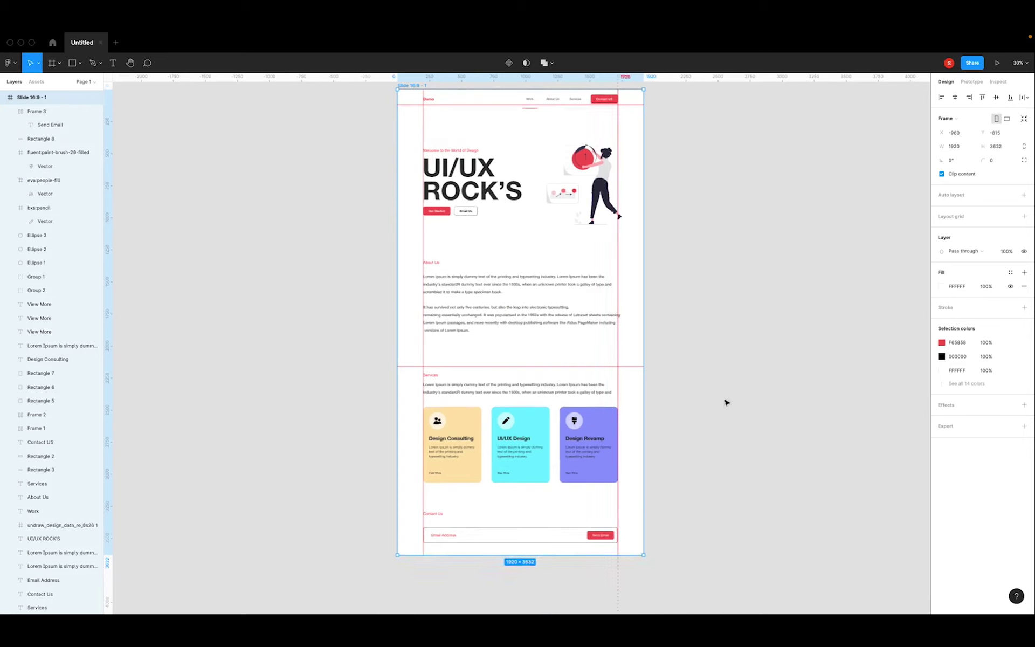
Hide the rulers and guides with Shift+R and deselect the frame.
key(shift+r)
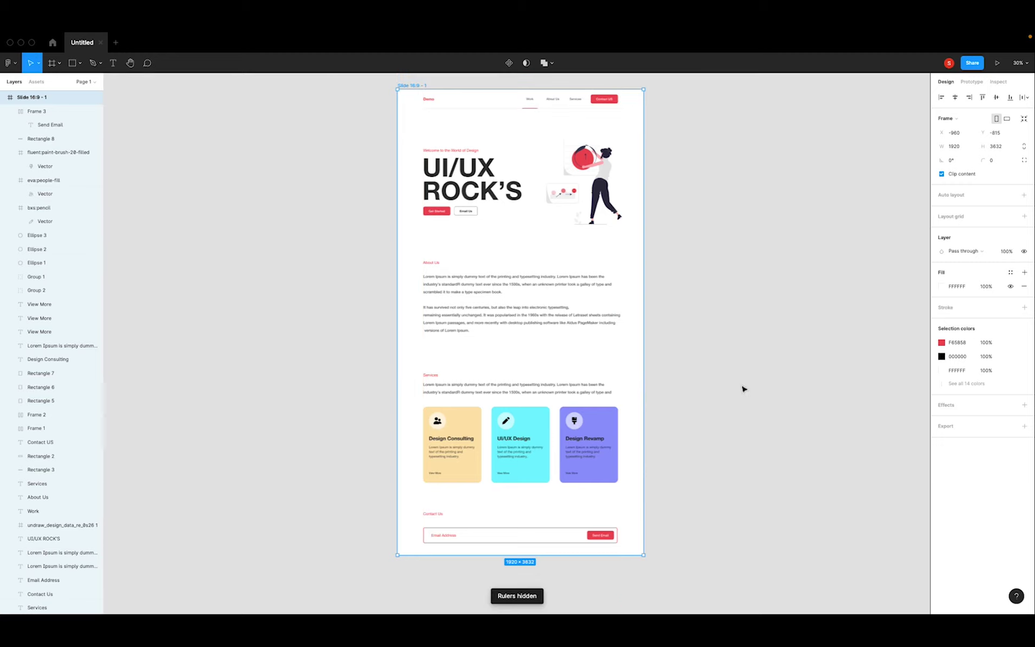
click(742, 388)
scroll(592, 353, right, 2)
scroll(591, 353, up, 1)
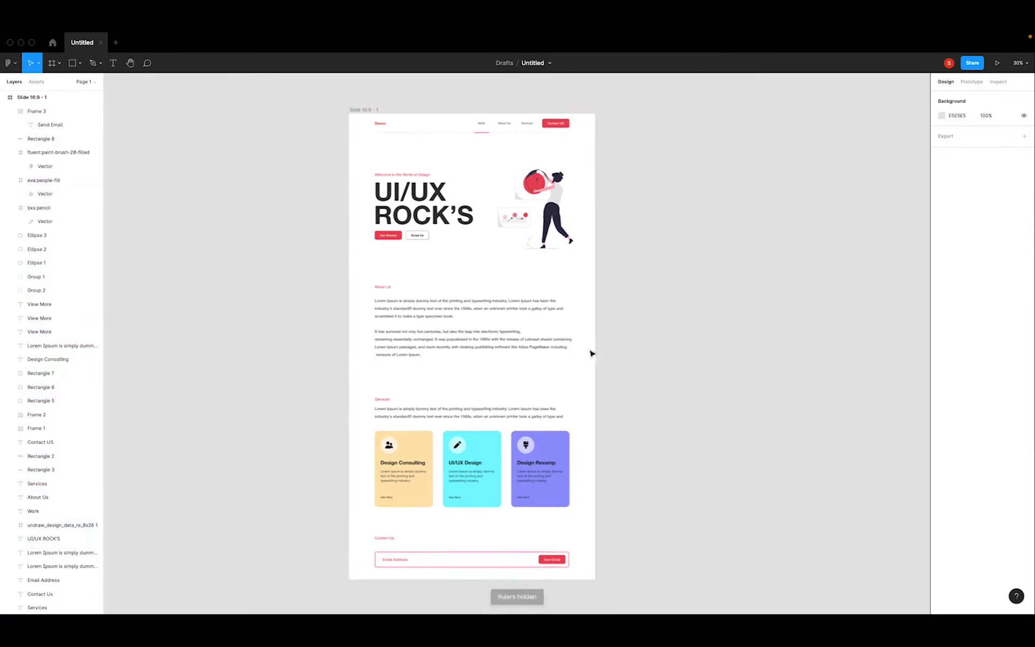
scroll(591, 353, up, 3)
scroll(591, 353, up, 1)
scroll(592, 353, up, 1)
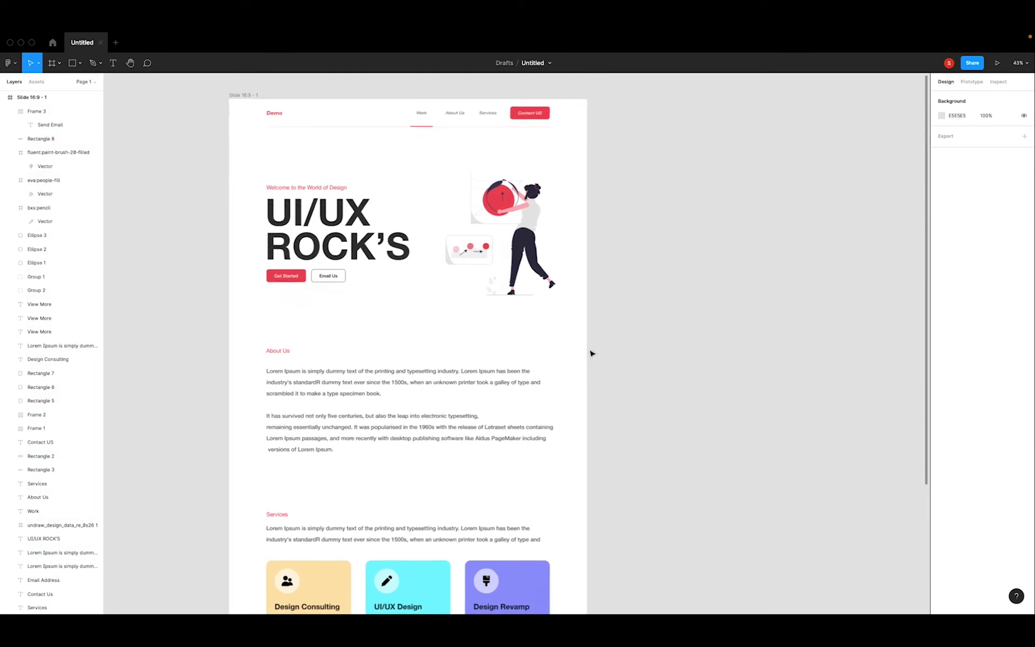
scroll(591, 353, up, 1)
scroll(358, 194, up, 4)
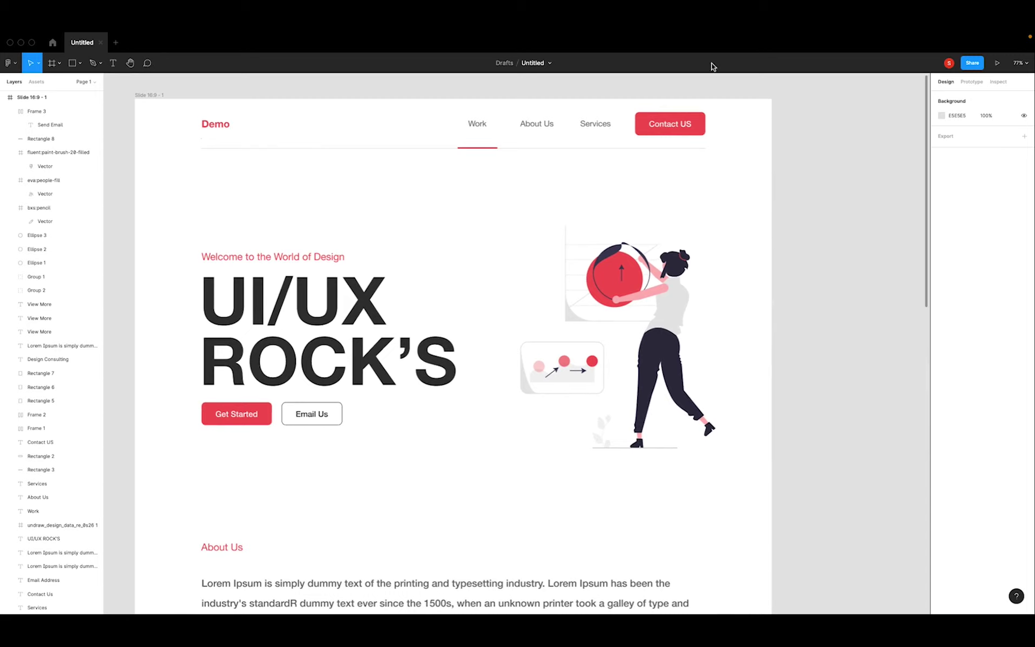
scroll(509, 564, down, 5)
scroll(508, 564, down, 5)
scroll(507, 561, down, 4)
scroll(507, 559, down, 6)
scroll(455, 450, up, 2)
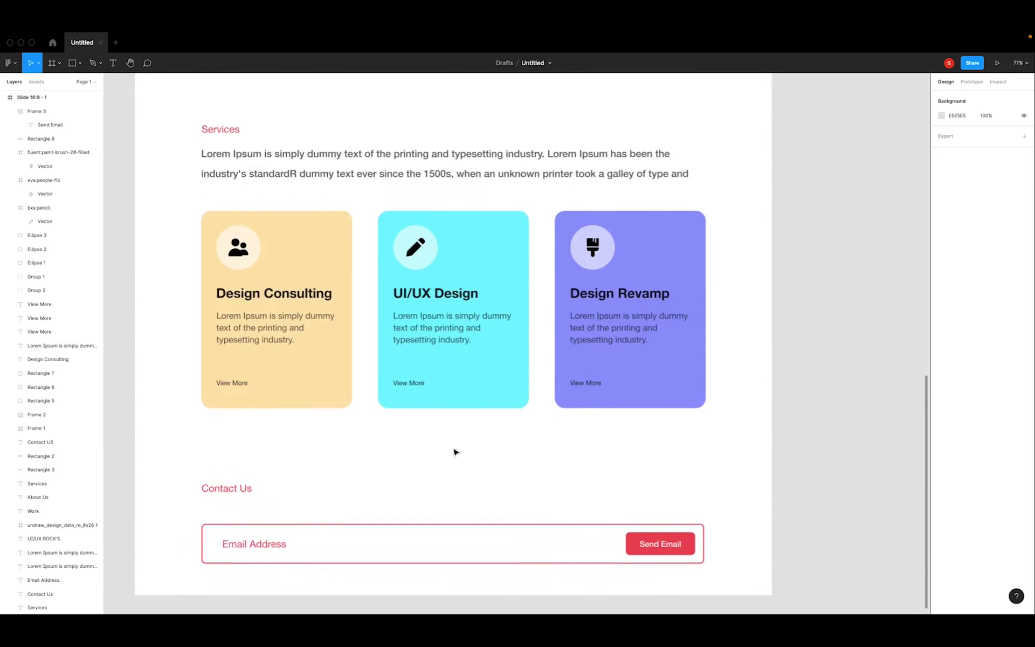
scroll(455, 450, up, 5)
scroll(455, 450, up, 5)
scroll(455, 451, up, 4)
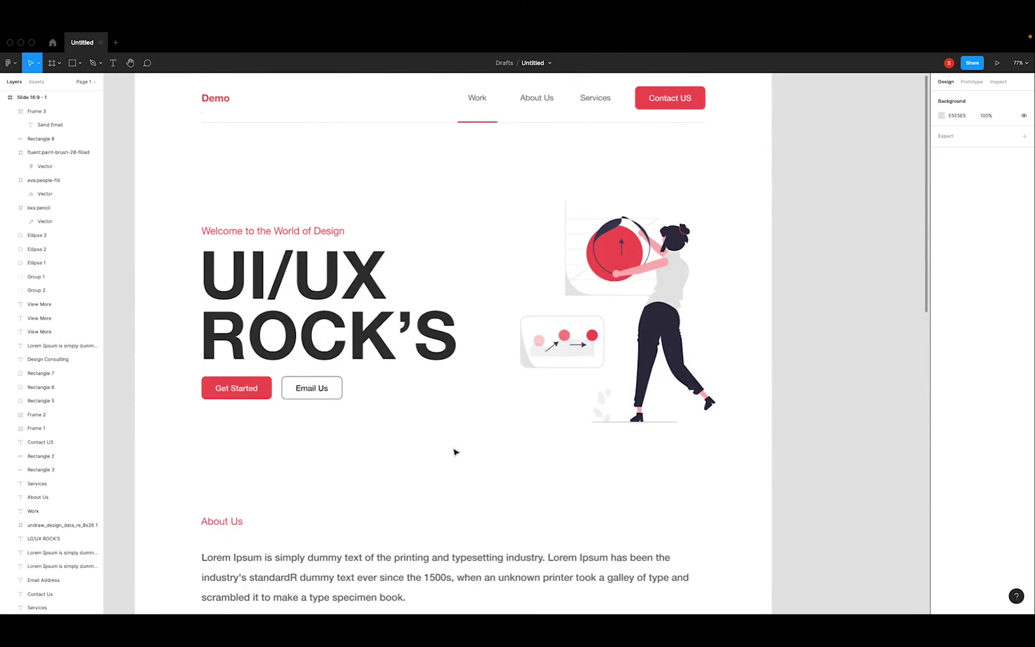
scroll(455, 450, up, 5)
scroll(455, 450, down, 2)
scroll(771, 508, down, 1)
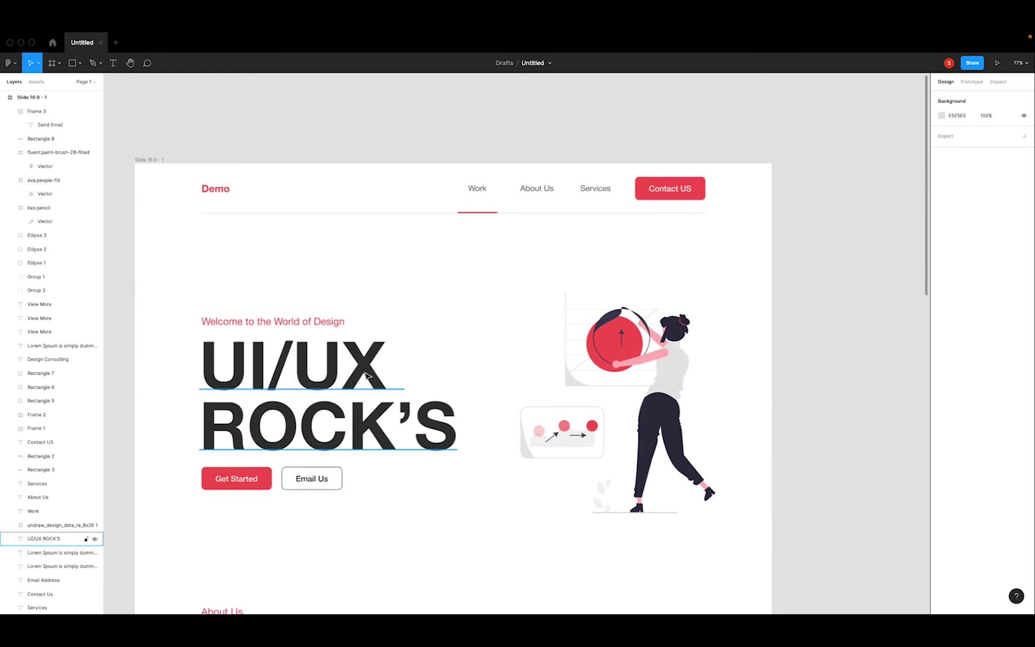
scroll(366, 376, down, 2)
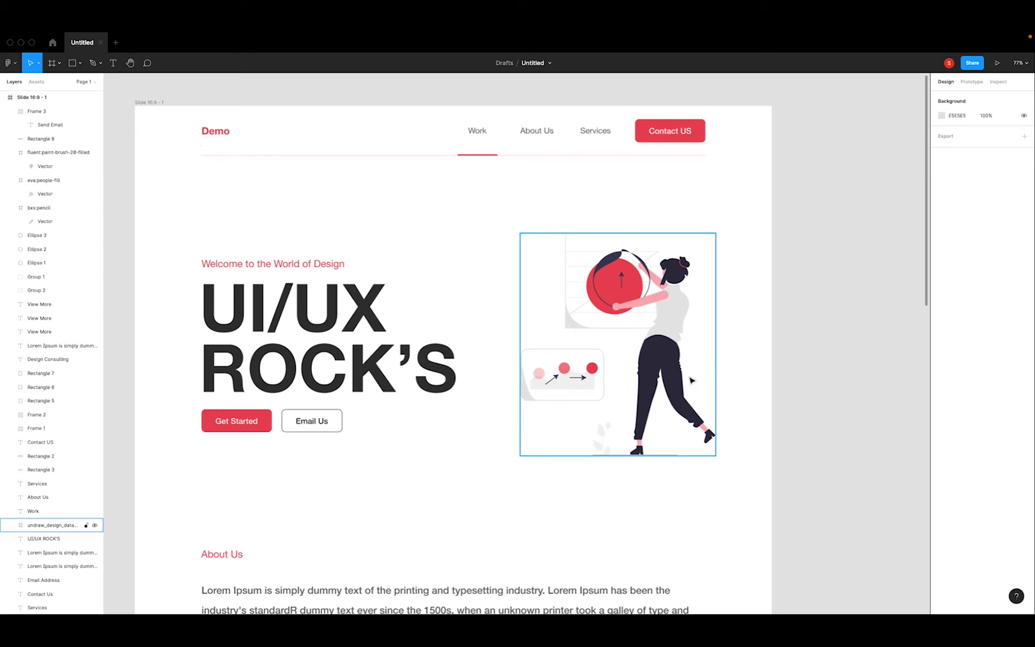
ctrl+scroll(814, 405, down, 3)
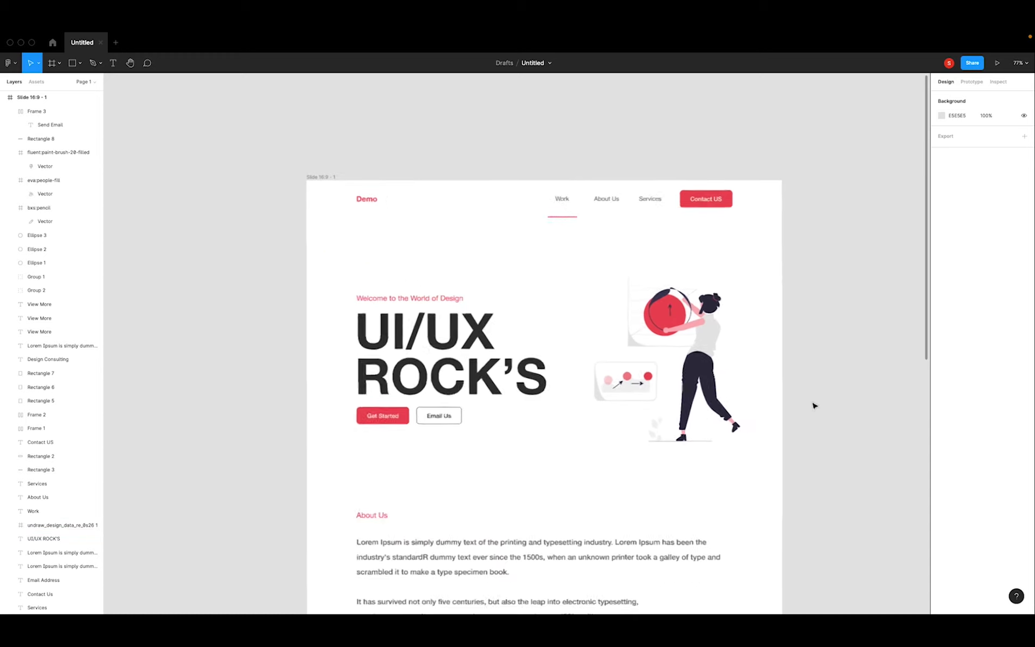
scroll(811, 409, down, 3)
scroll(380, 454, down, 1)
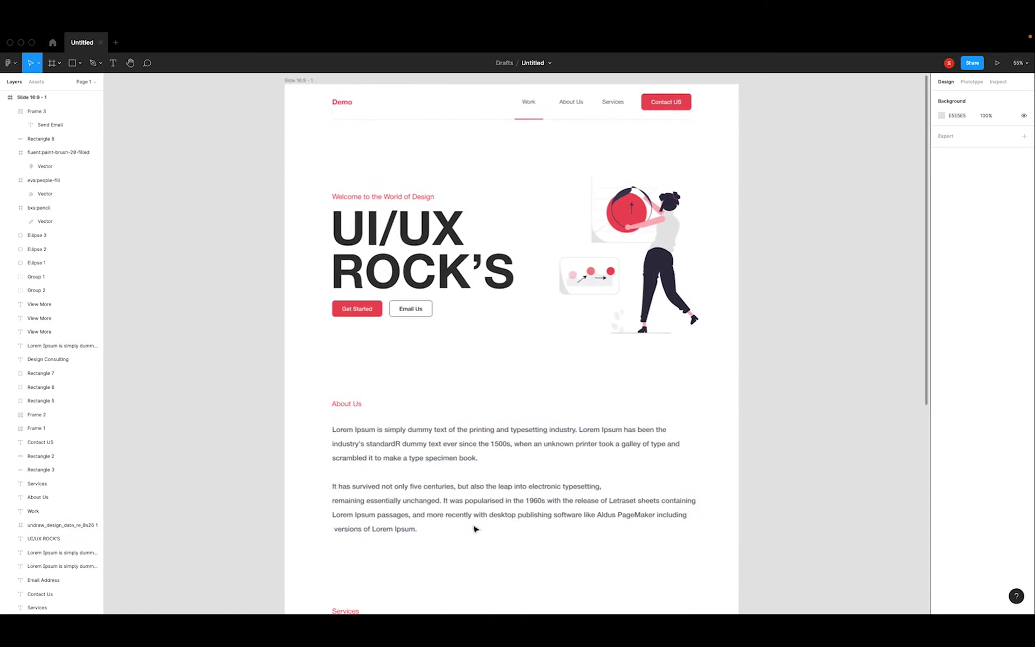
scroll(601, 531, down, 2)
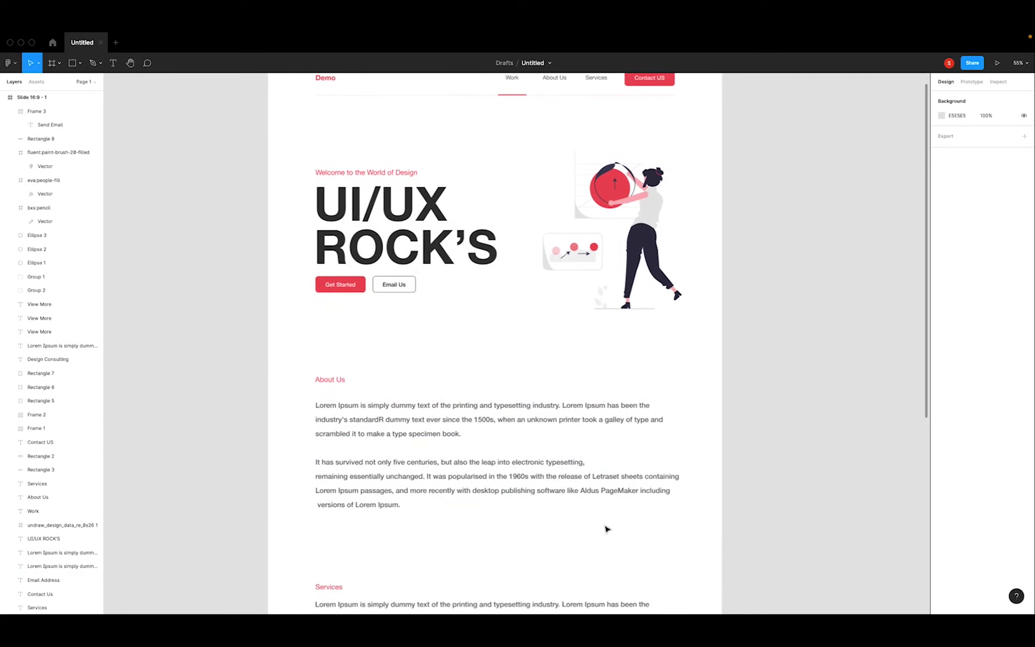
scroll(606, 528, down, 1)
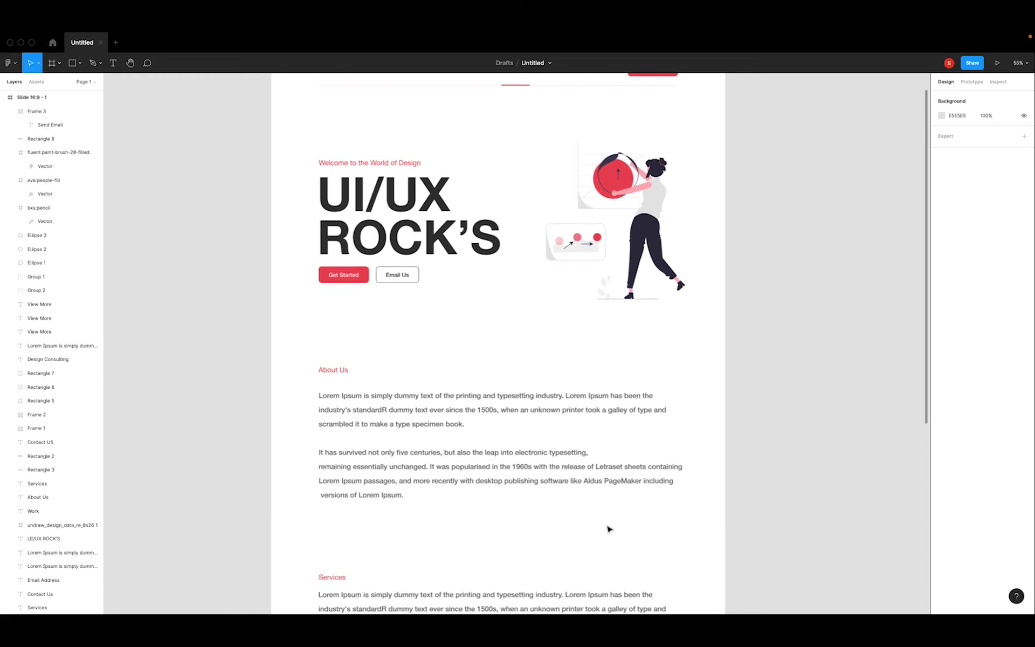
scroll(609, 529, down, 5)
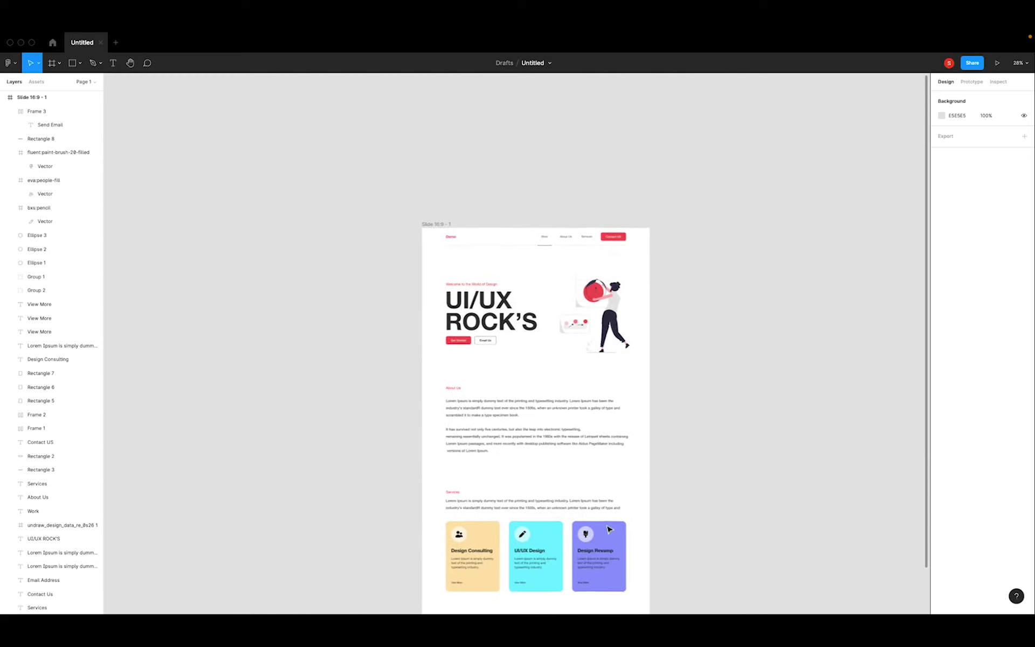
scroll(608, 529, down, 2)
scroll(609, 530, down, 1)
scroll(609, 529, down, 2)
scroll(609, 529, down, 1)
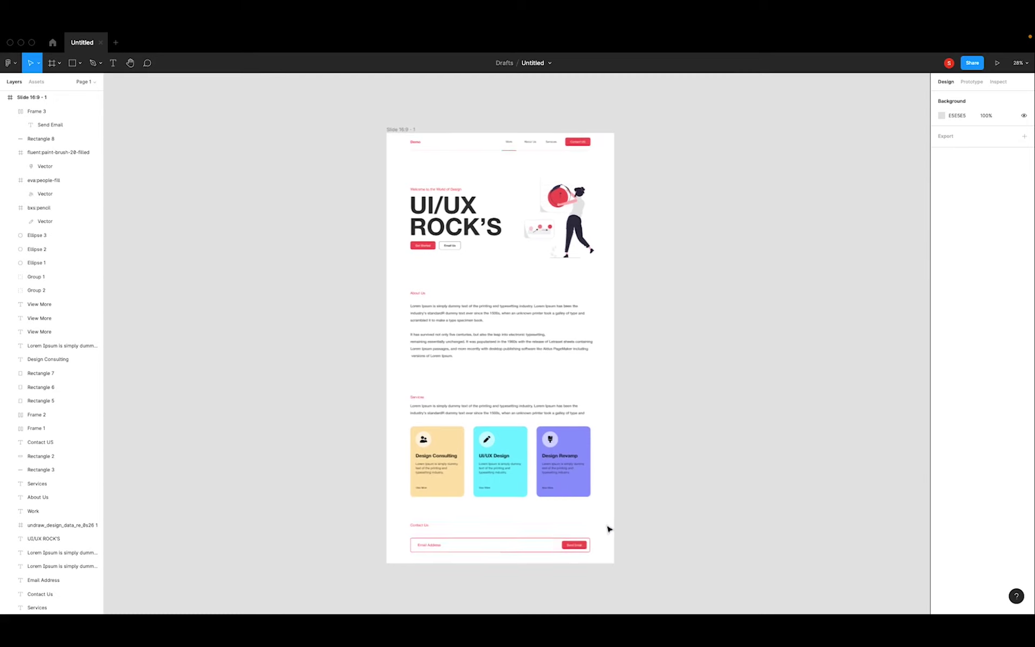
scroll(609, 529, right, 1)
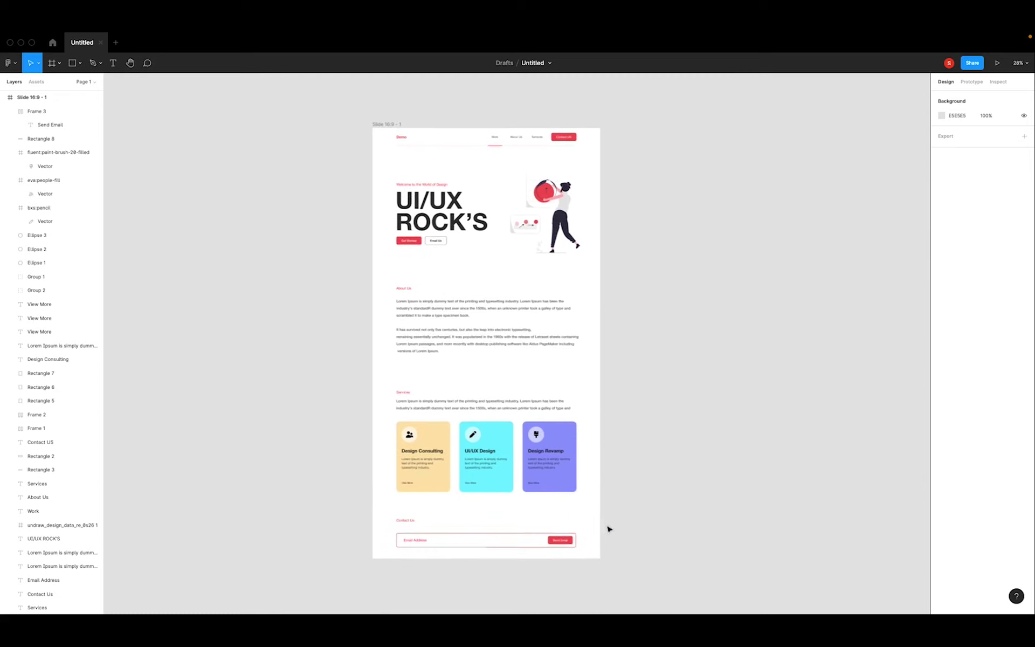